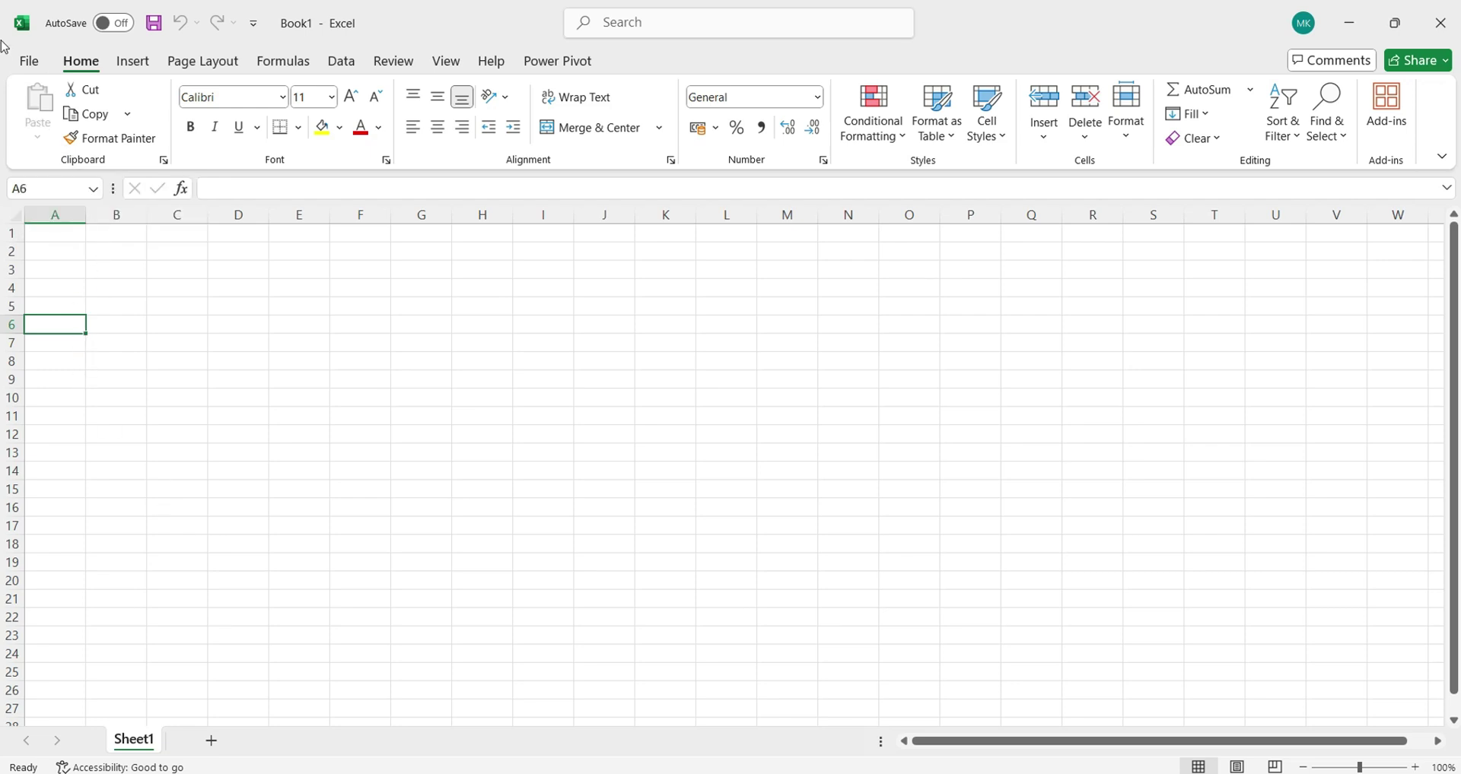
Step: Open the recent workbook EXCEL SHEETS MK
left_click(31, 62)
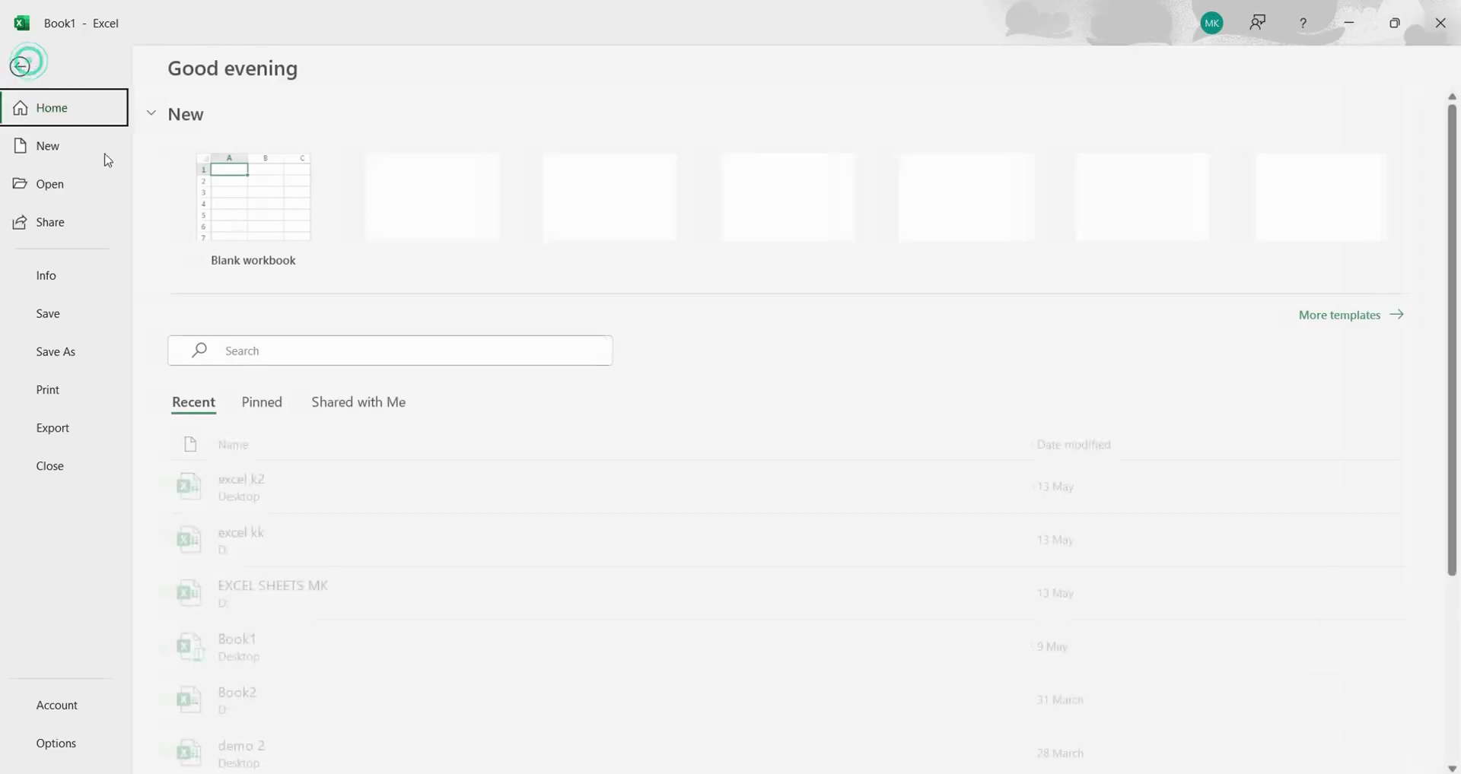
left_click(274, 601)
left_click(152, 752)
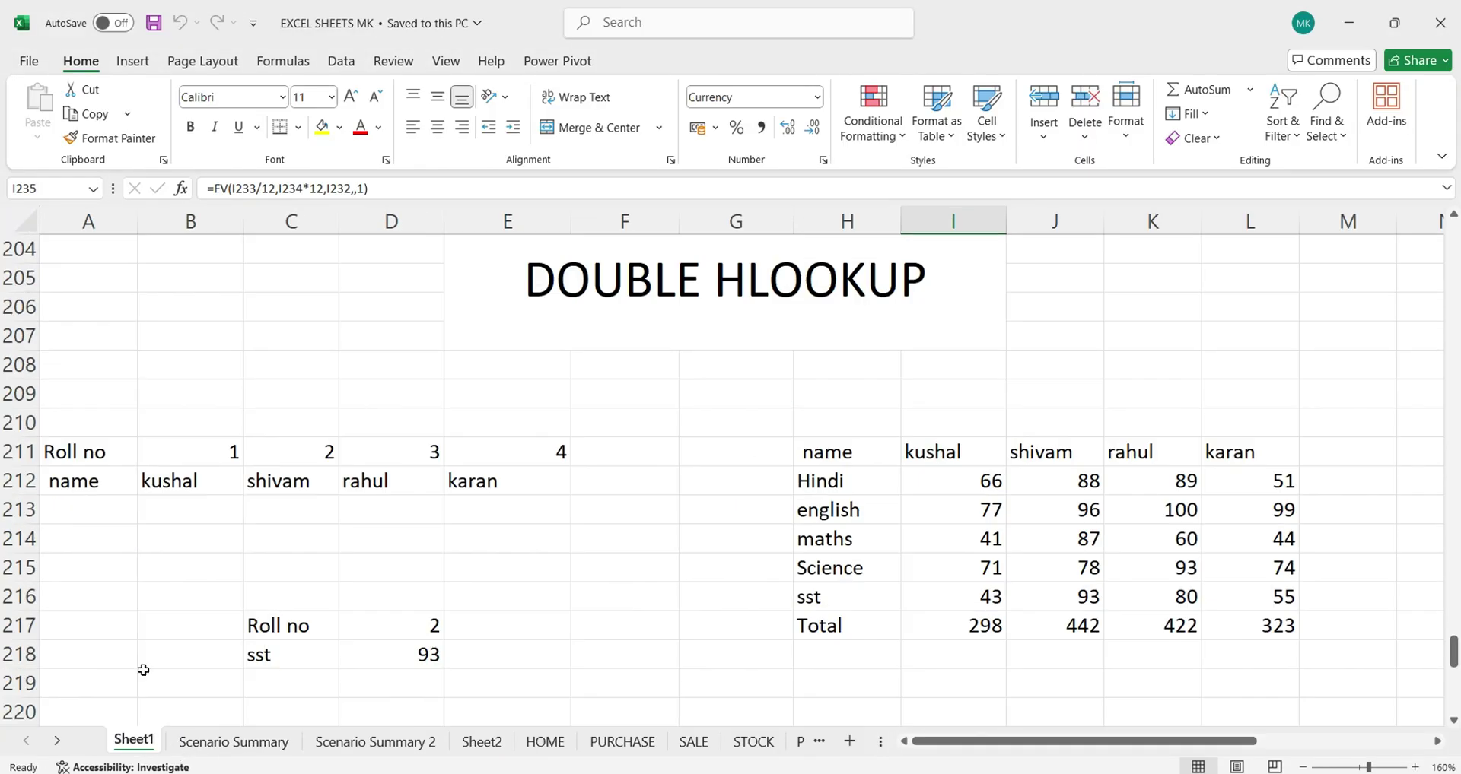
Step: Copy the result table from Roll no to Total, range A11:H15, on Sheet1 of EXCEL SHEETS MK
scroll(124, 448, "up", 11)
scroll(124, 449, "up", 20)
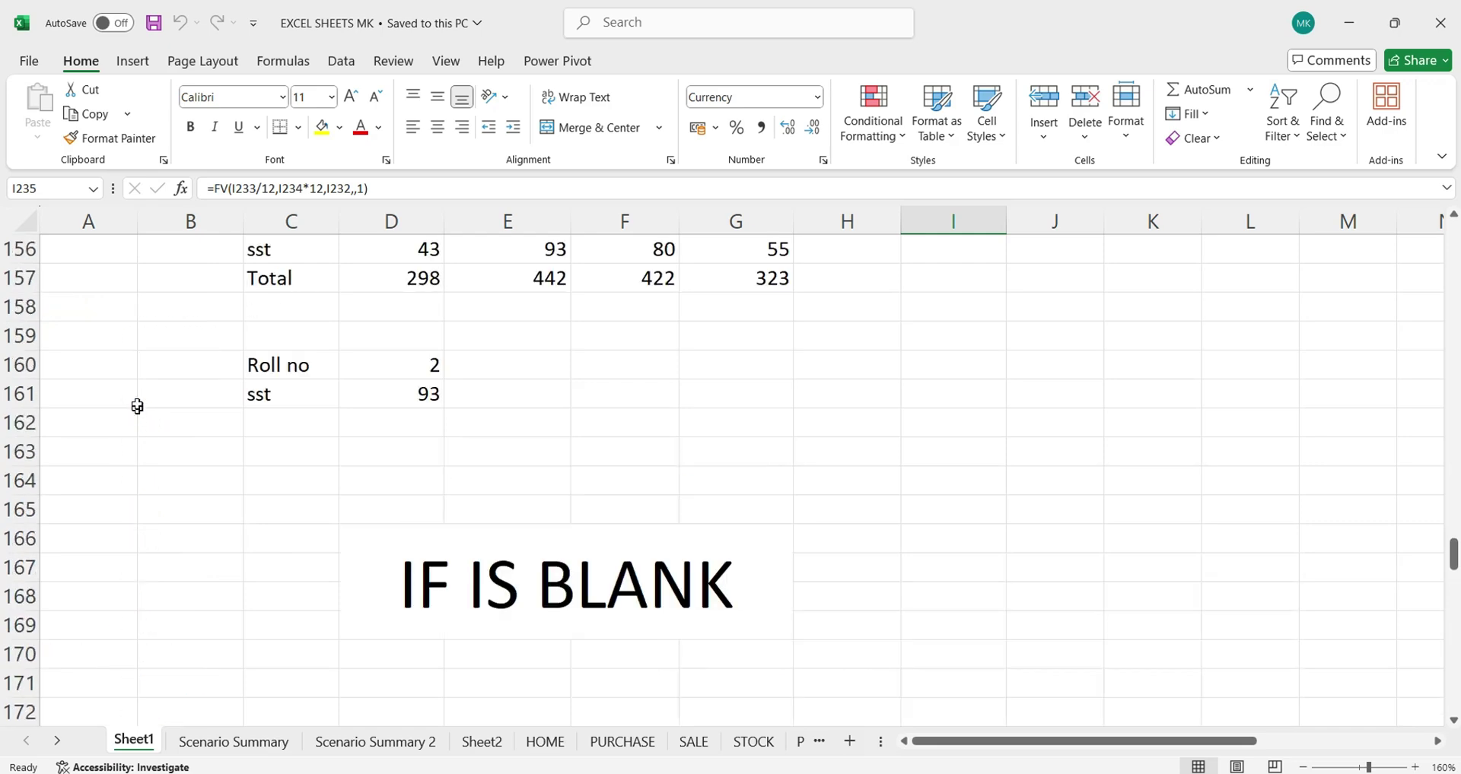
scroll(119, 334, "up", 15)
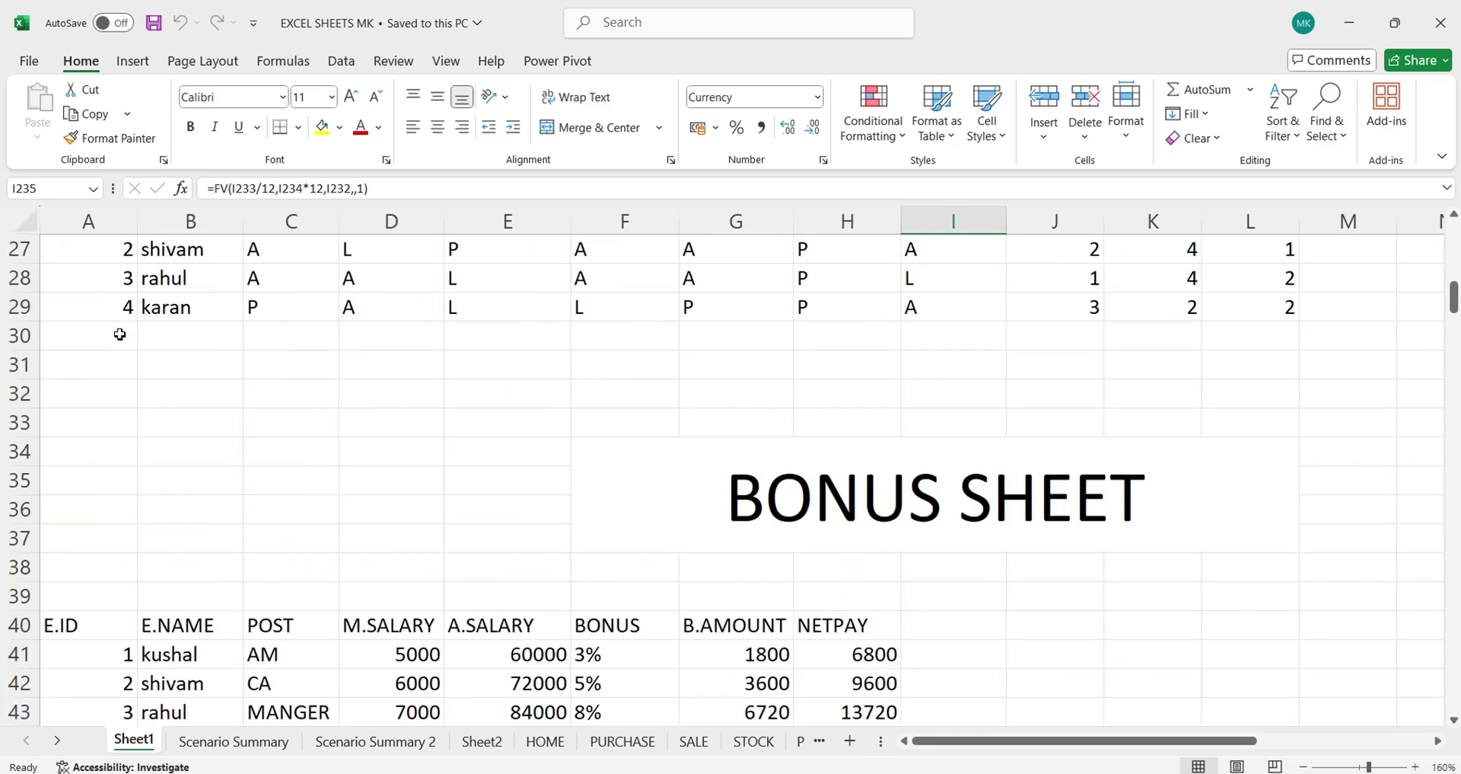
mouse_move(107, 539)
left_mouse_down()
mouse_move(622, 649)
mouse_move(806, 646)
left_mouse_up()
key("ctrl+c")
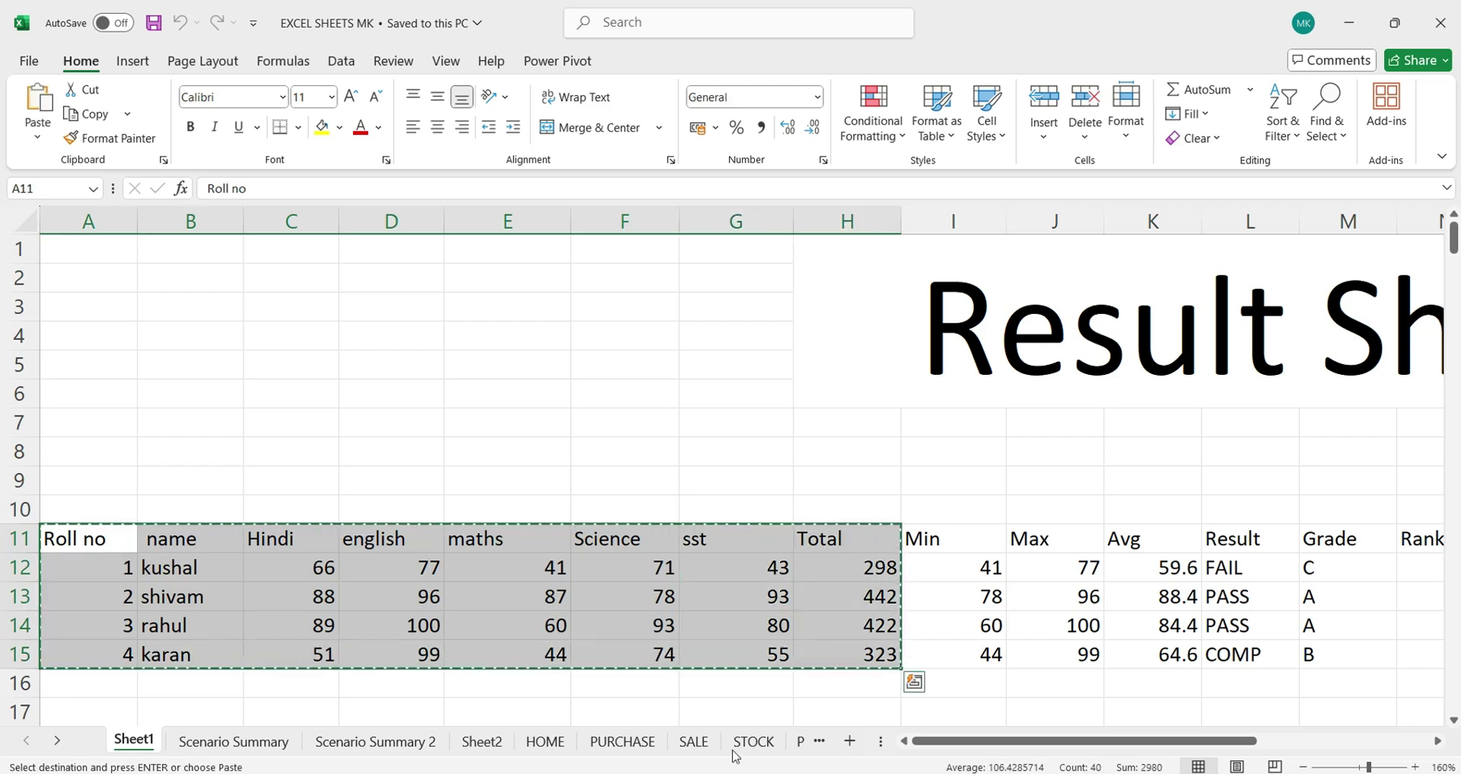
Step: Switch back to the Book1 workbook and paste the copied result table starting at cell A6
mouse_move(802, 772)
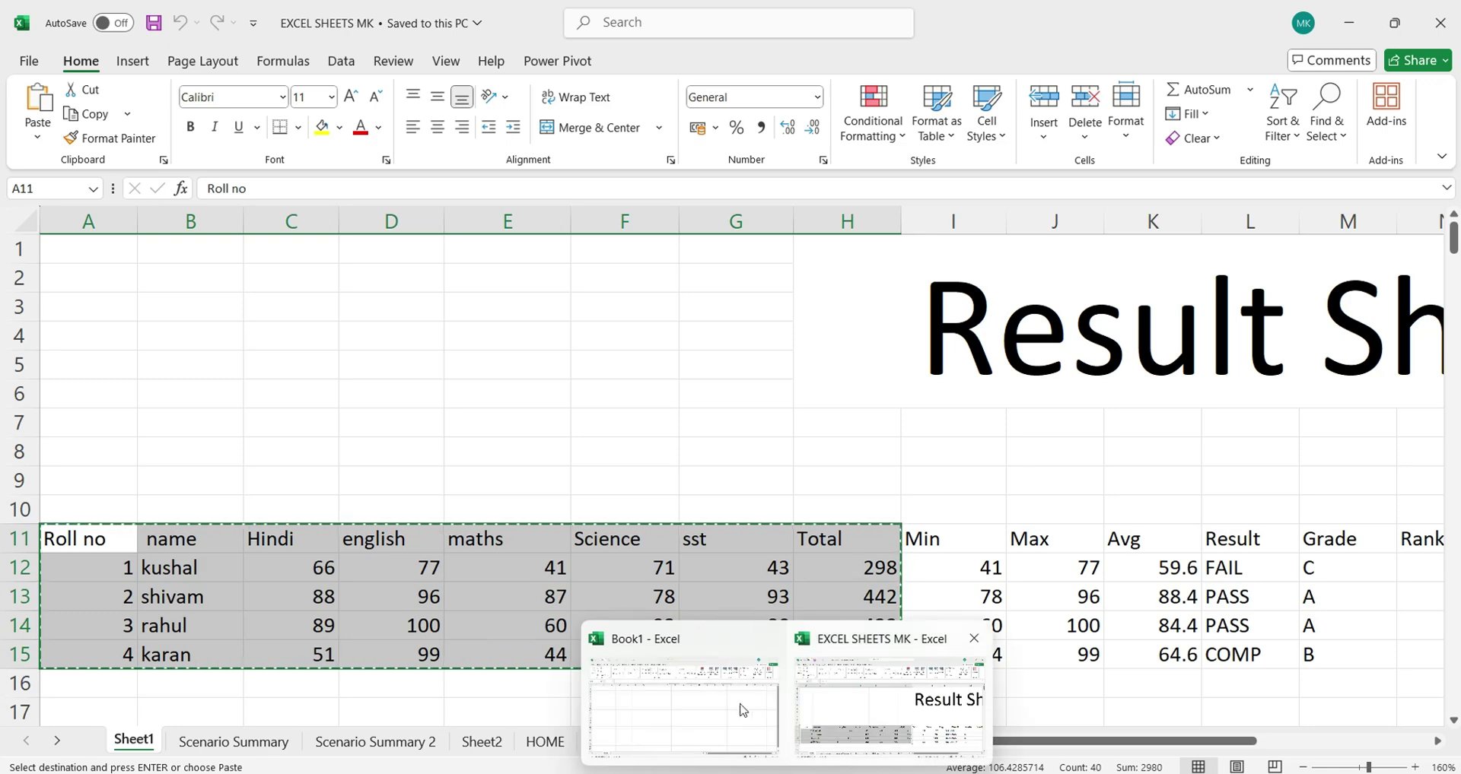
left_click(743, 707)
key("ctrl+v")
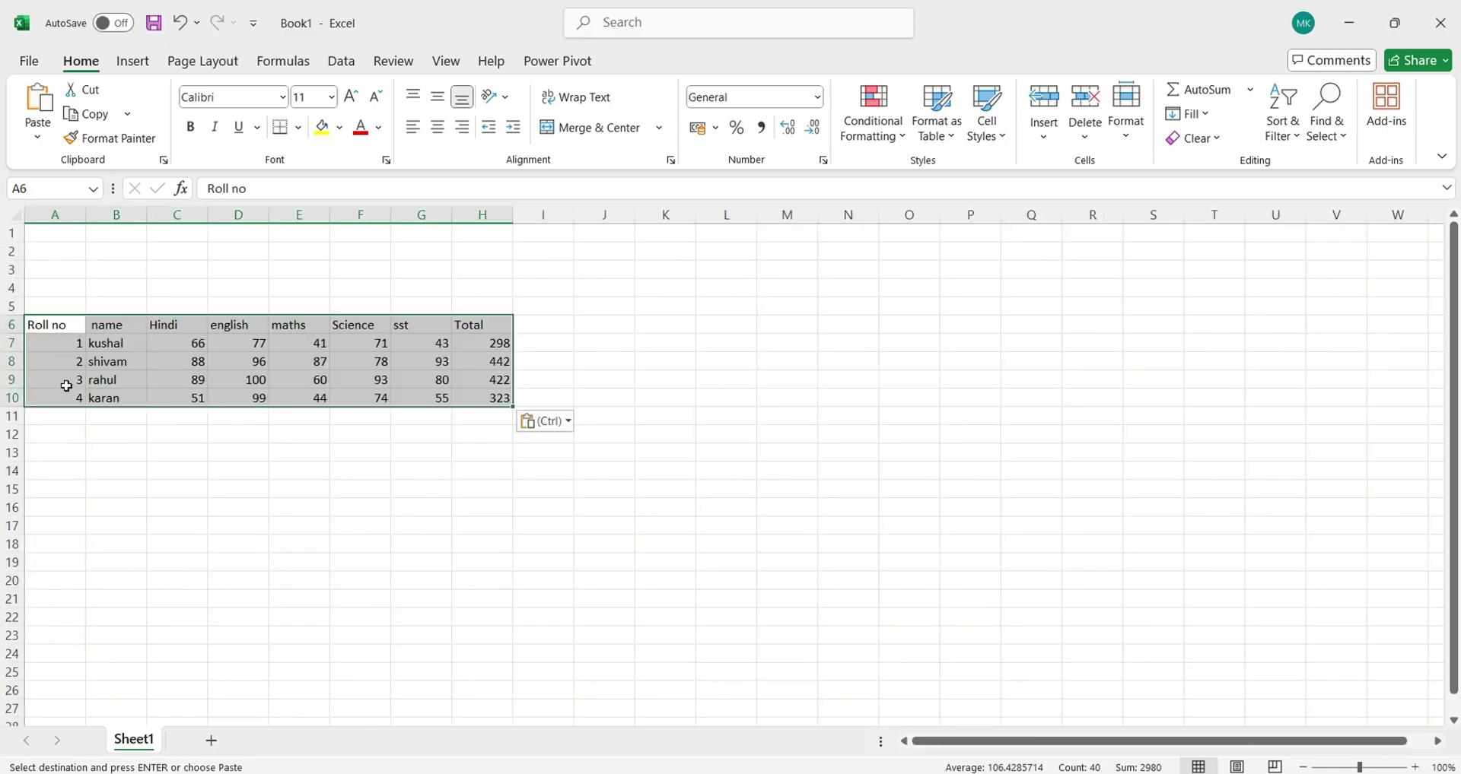
left_click(27, 62)
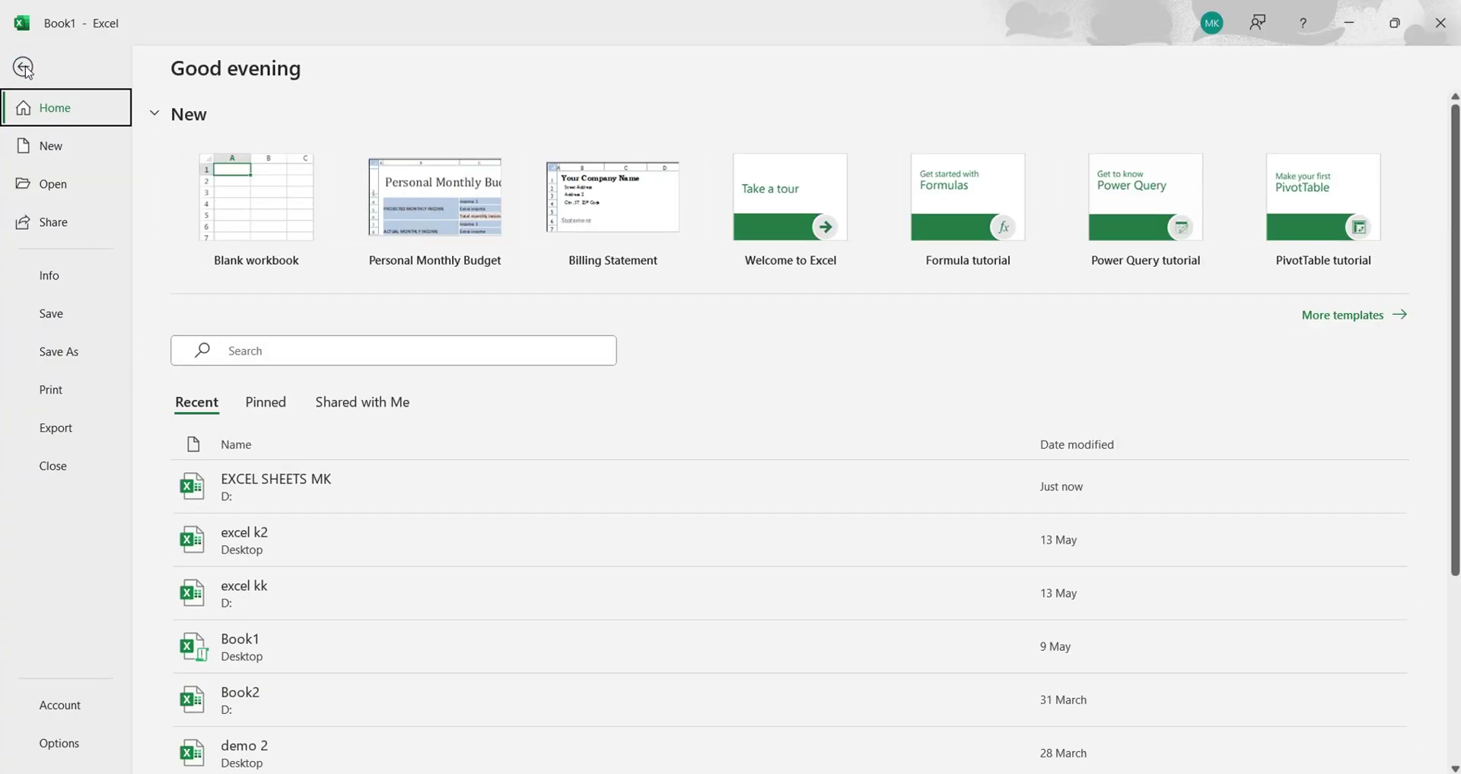
left_click(25, 70)
left_click(104, 419)
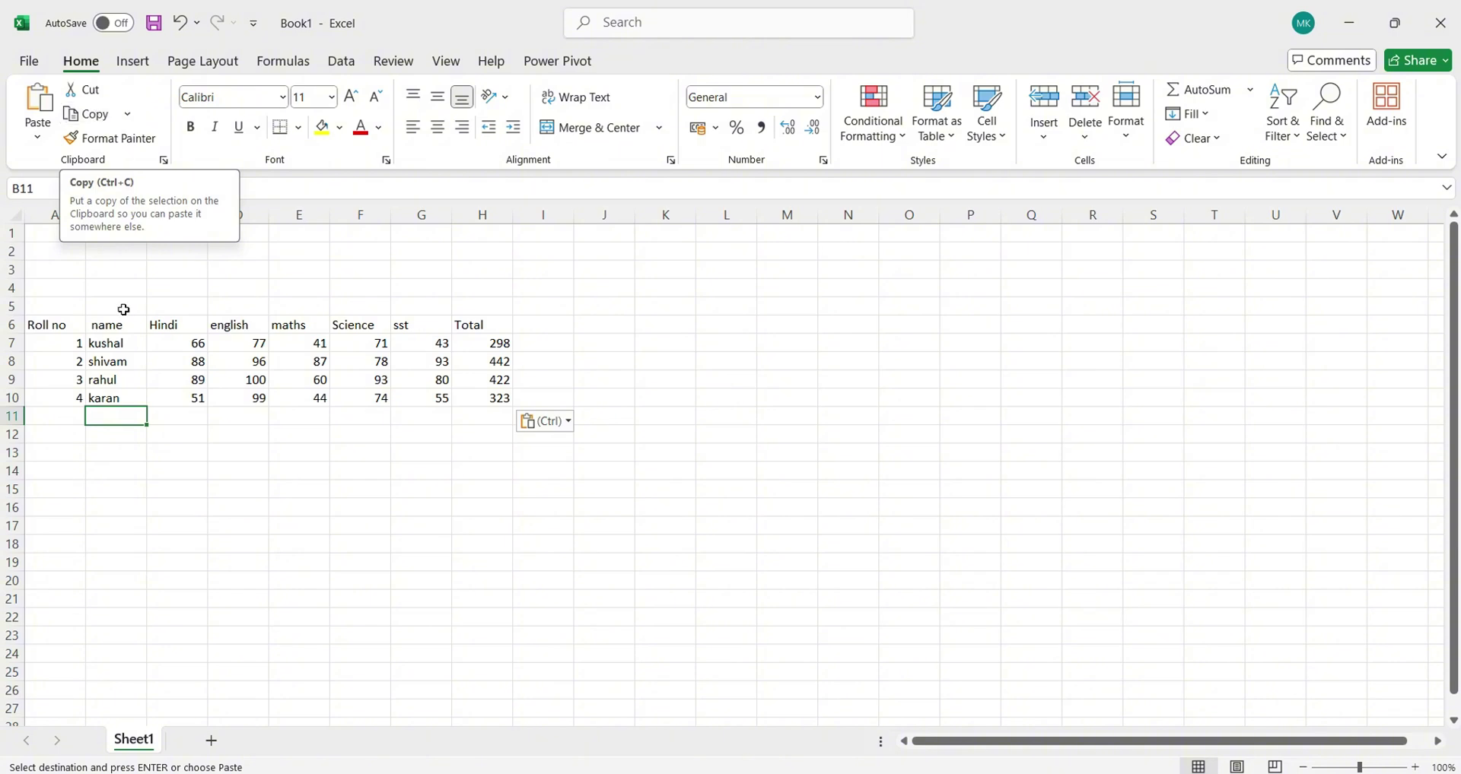
Step: Copy the Roll no column, A6:A10, and paste it starting at cell L8
left_click_drag(59, 326, 65, 395)
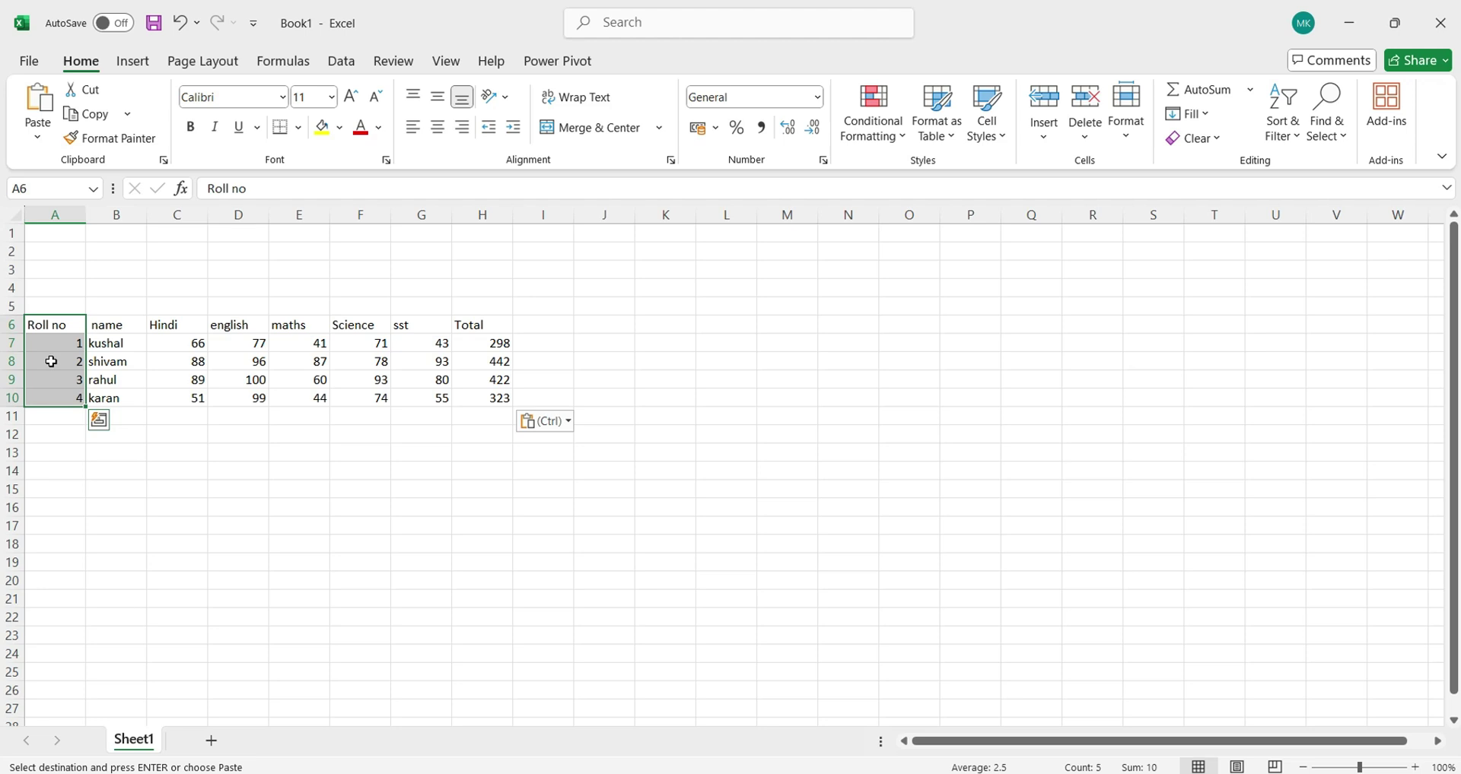
key("ctrl+c")
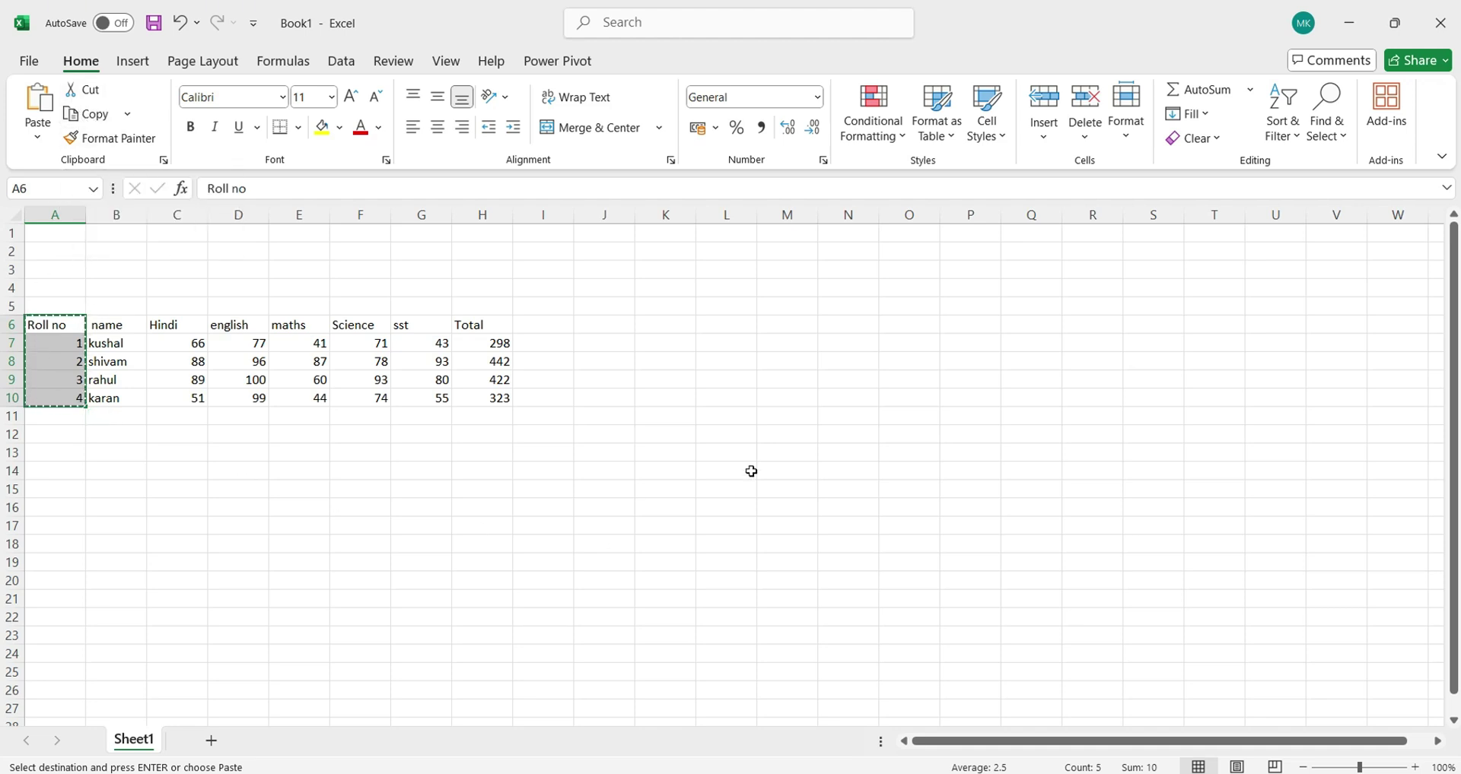
left_click(730, 358)
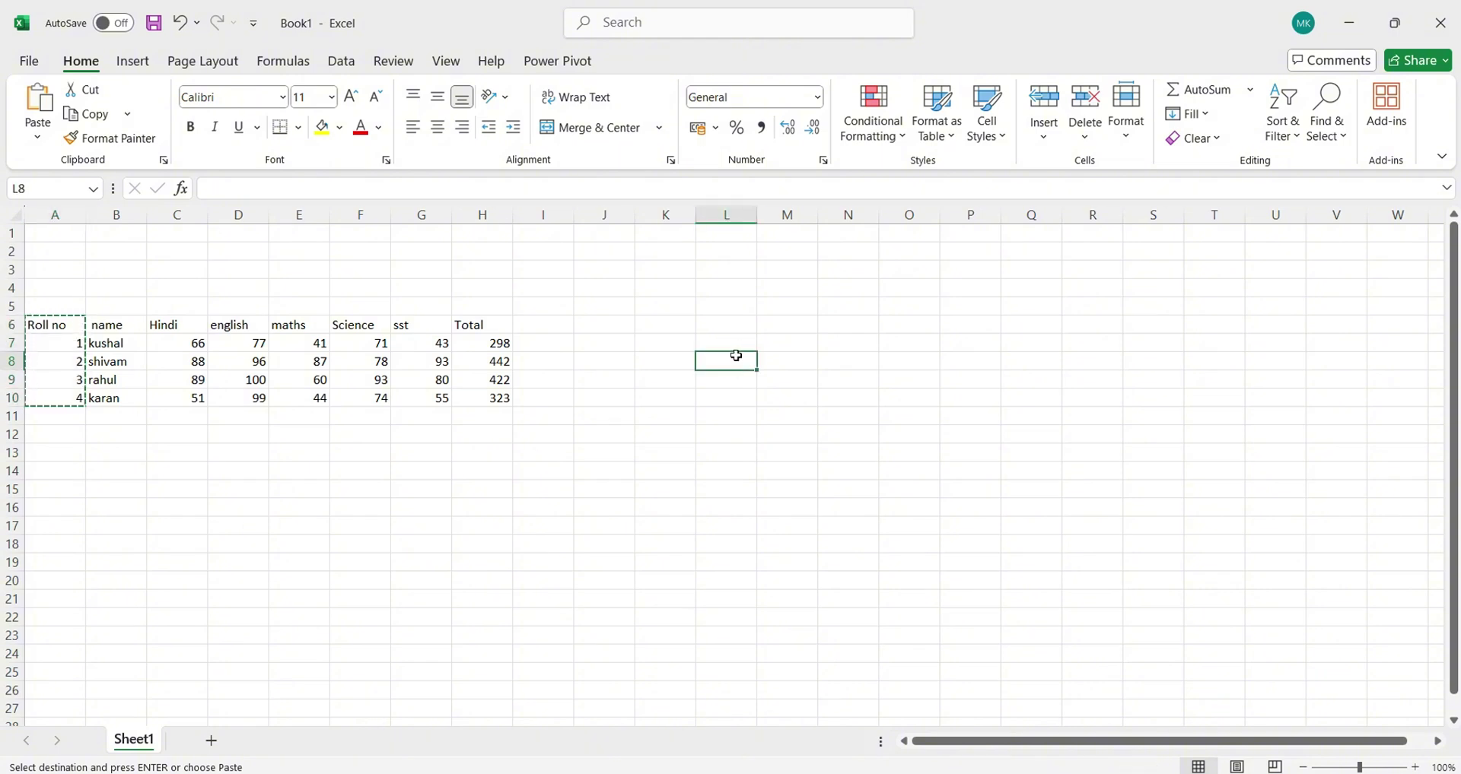
key("ctrl+v")
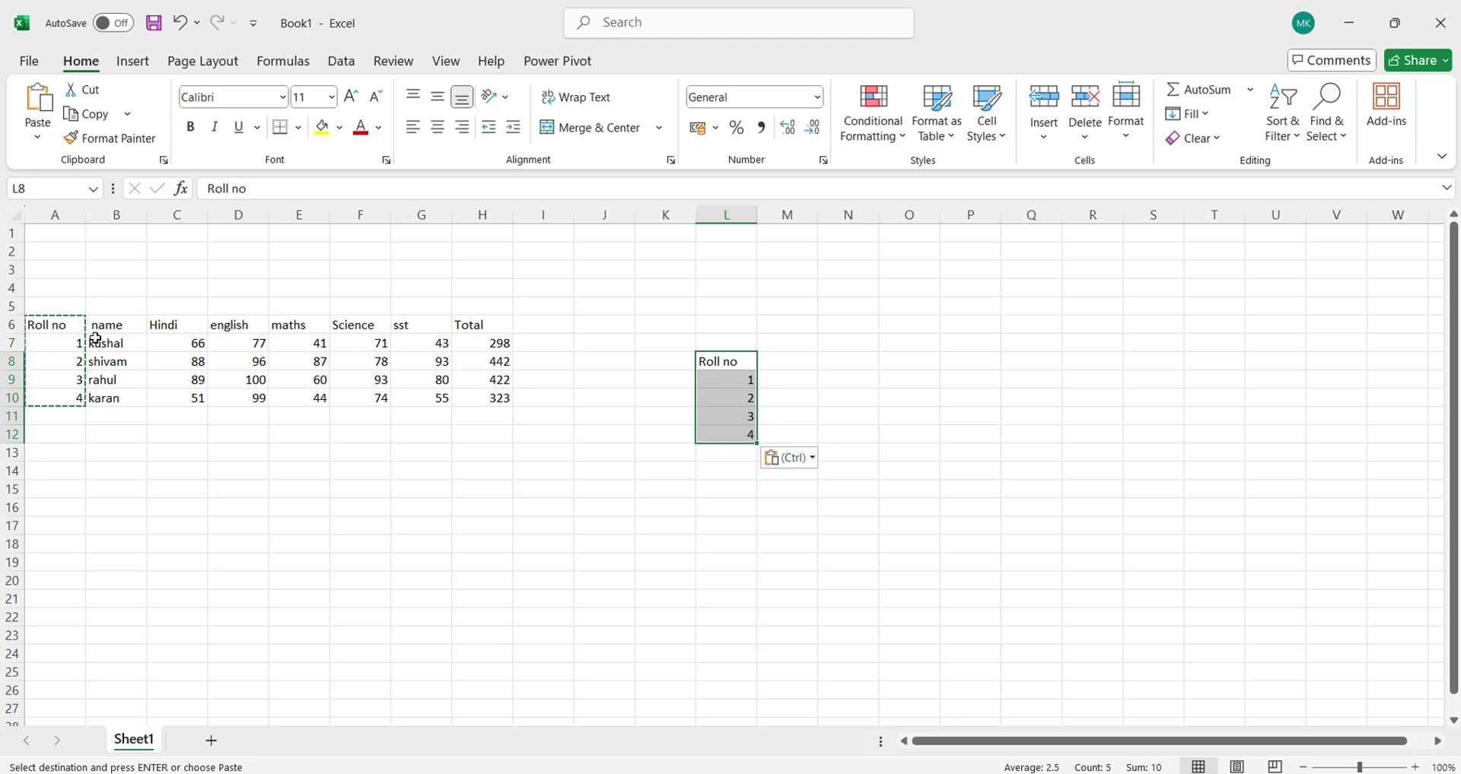
Step: Cut the original Roll no column, A6:A10, and paste it starting at cell G18
left_click_drag(60, 324, 72, 397)
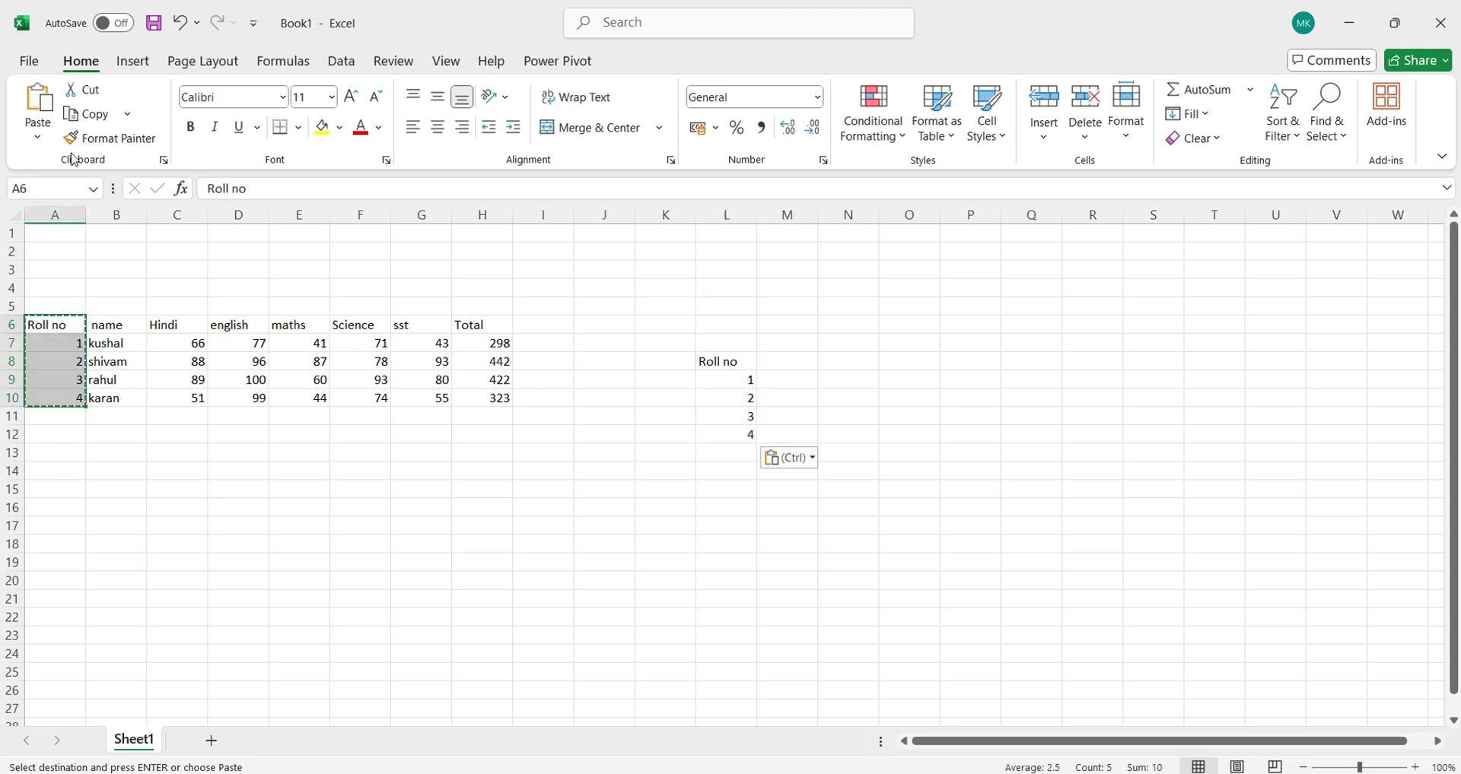
left_click(90, 90)
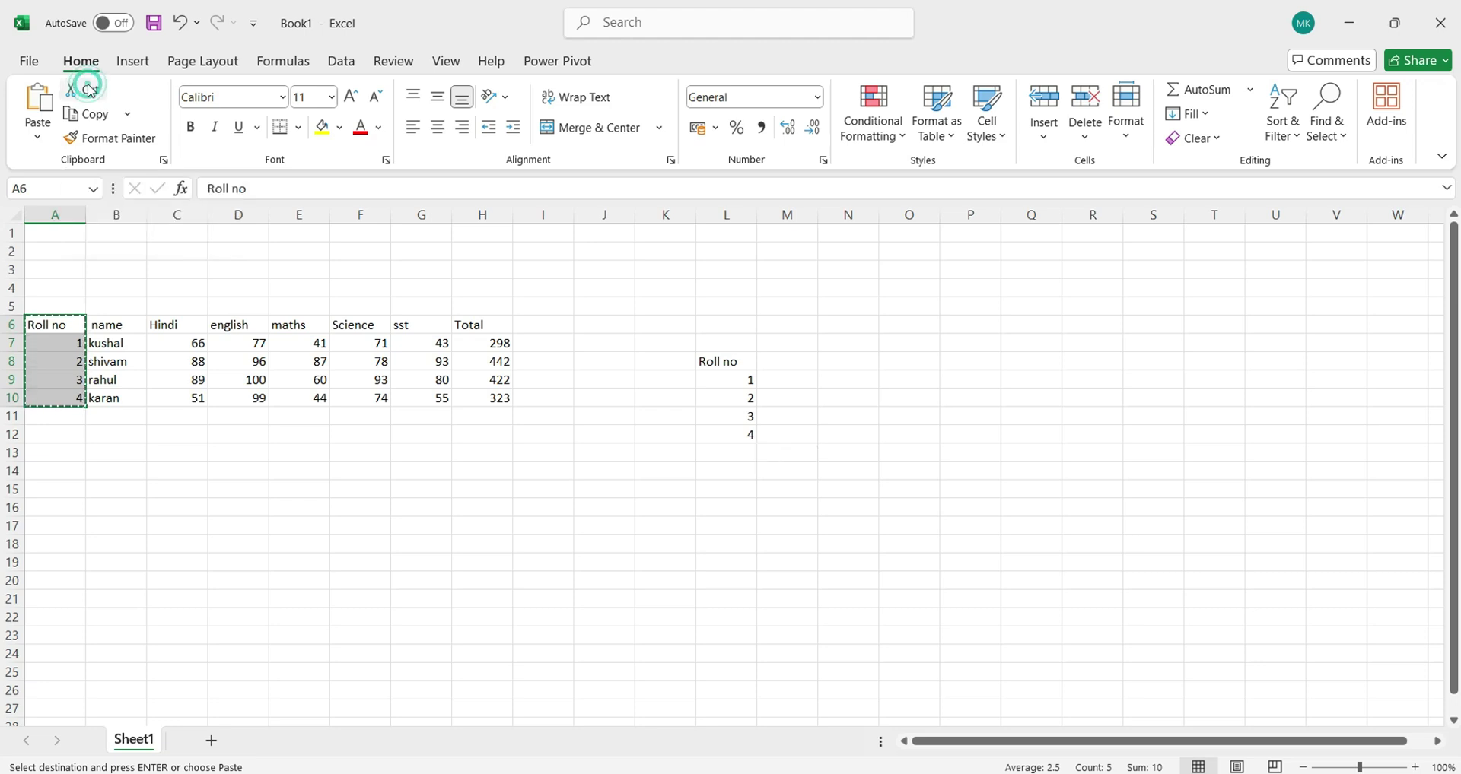
left_click(410, 546)
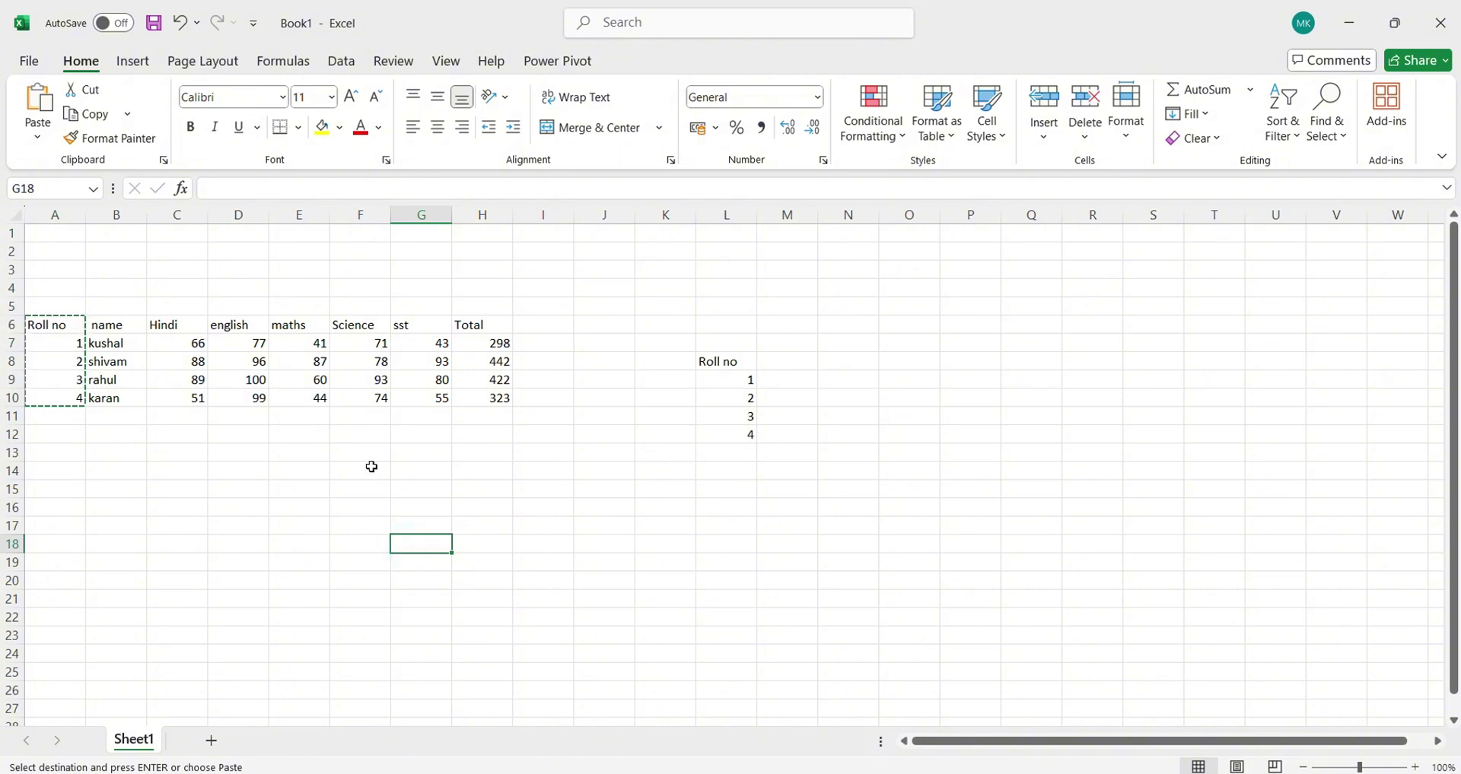
key("ctrl+v")
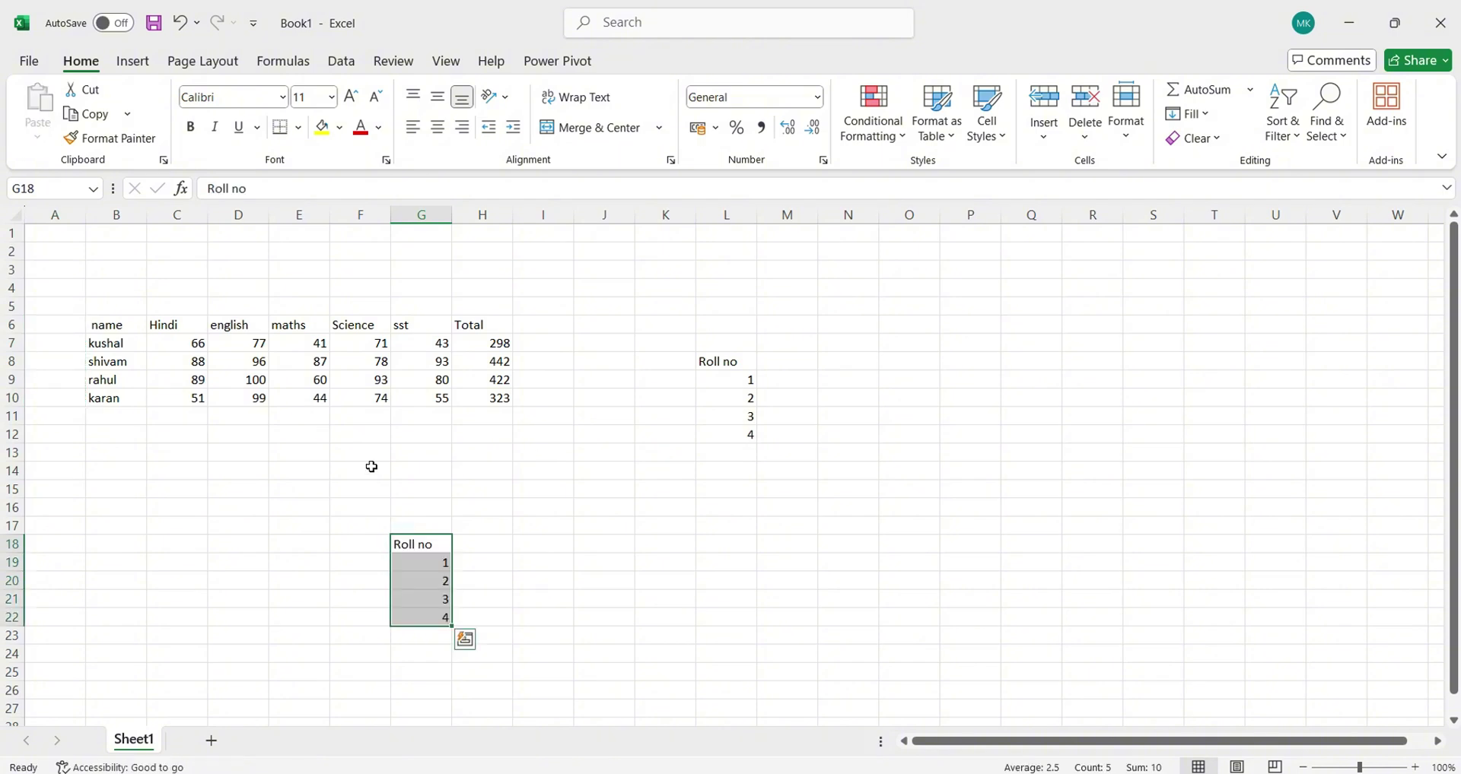
left_click_drag(69, 325, 79, 397)
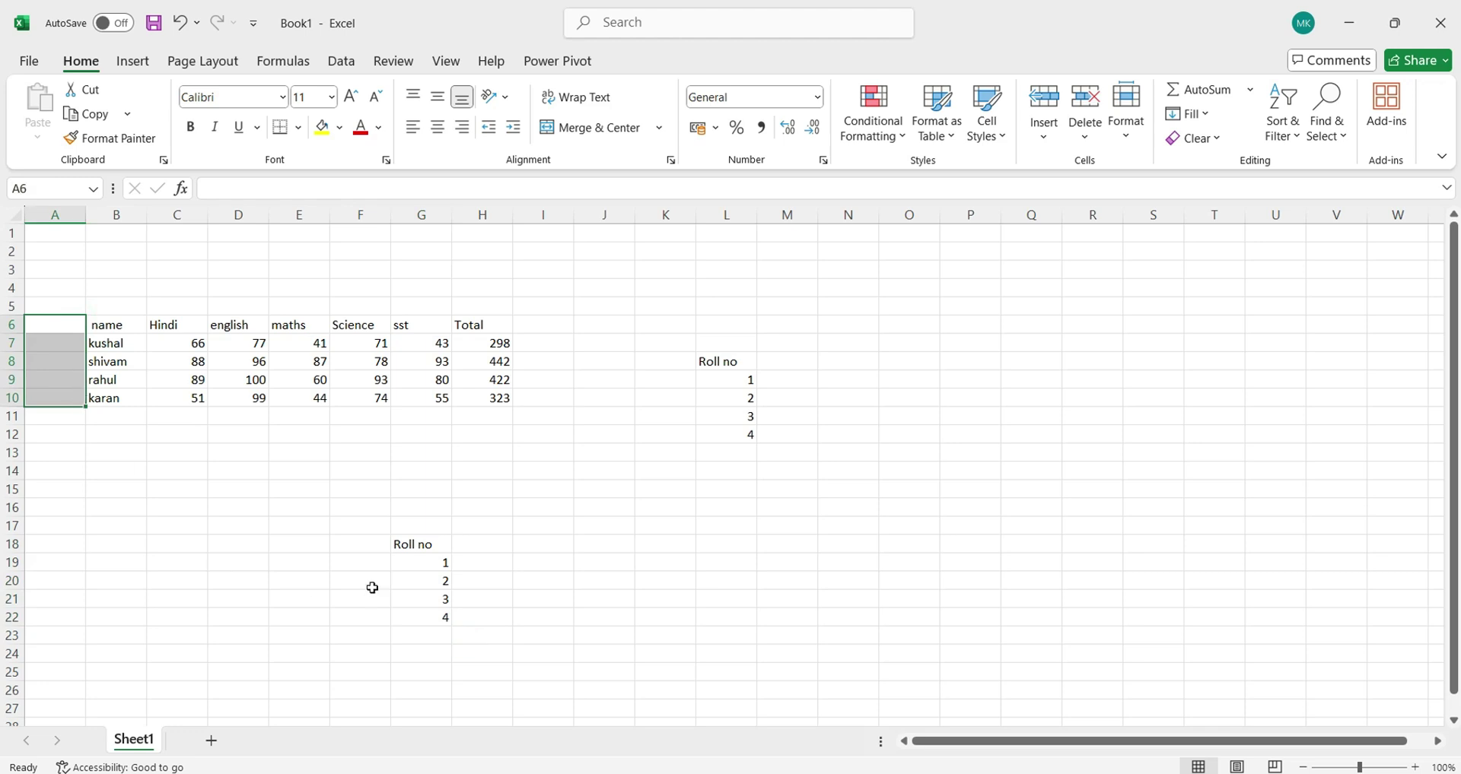
left_click_drag(411, 545, 494, 636)
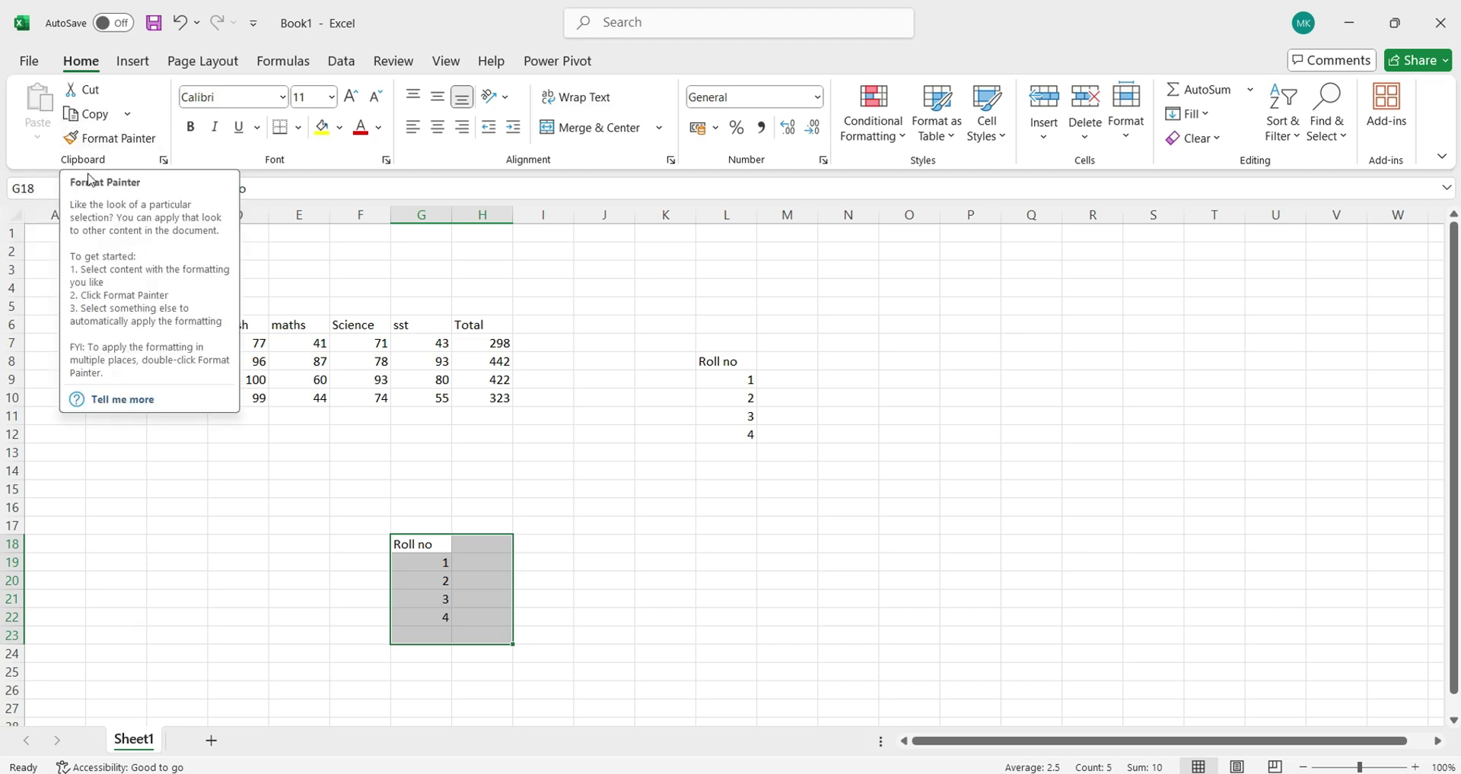
left_click(151, 457)
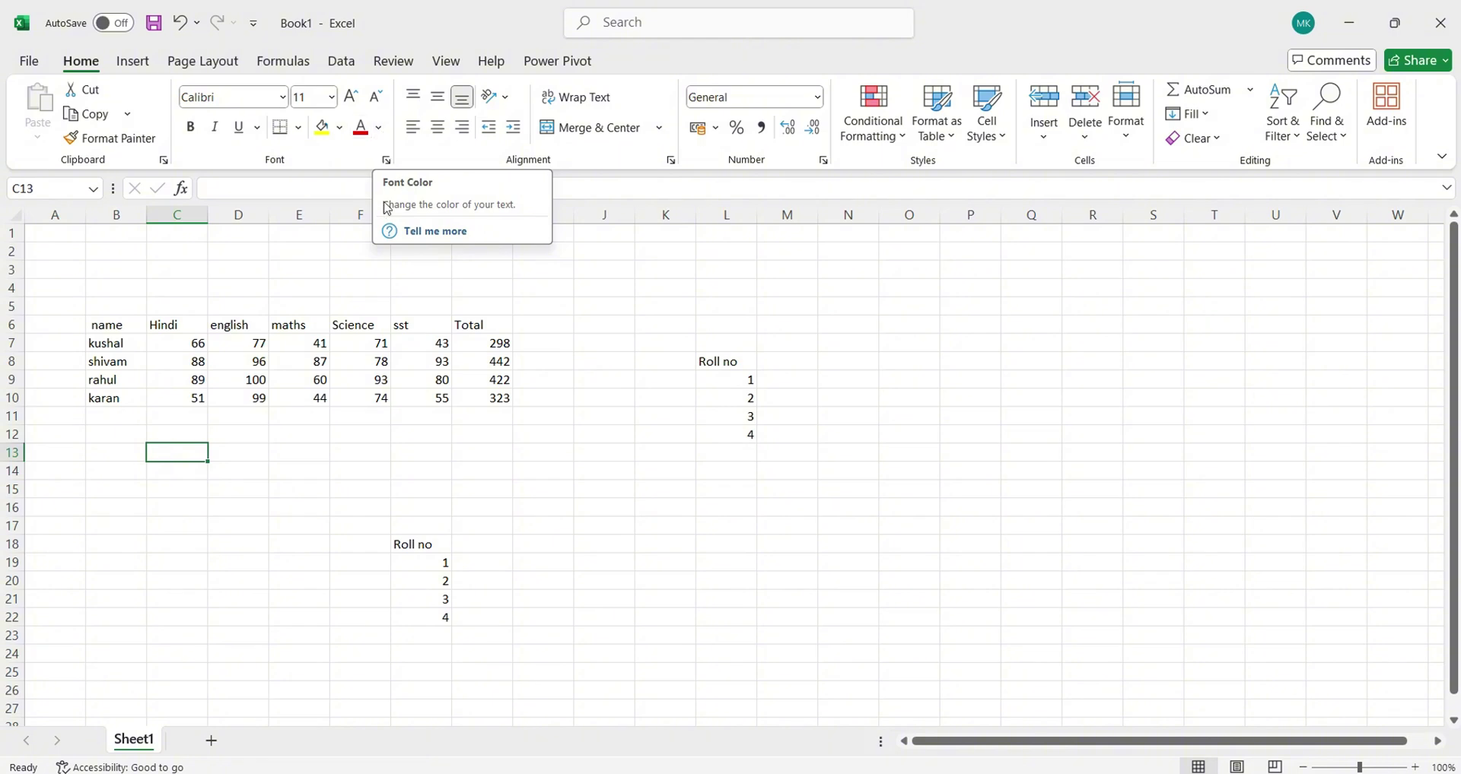
Step: Make the name header in B6 bold and give the cell a light orange fill
left_click(133, 323)
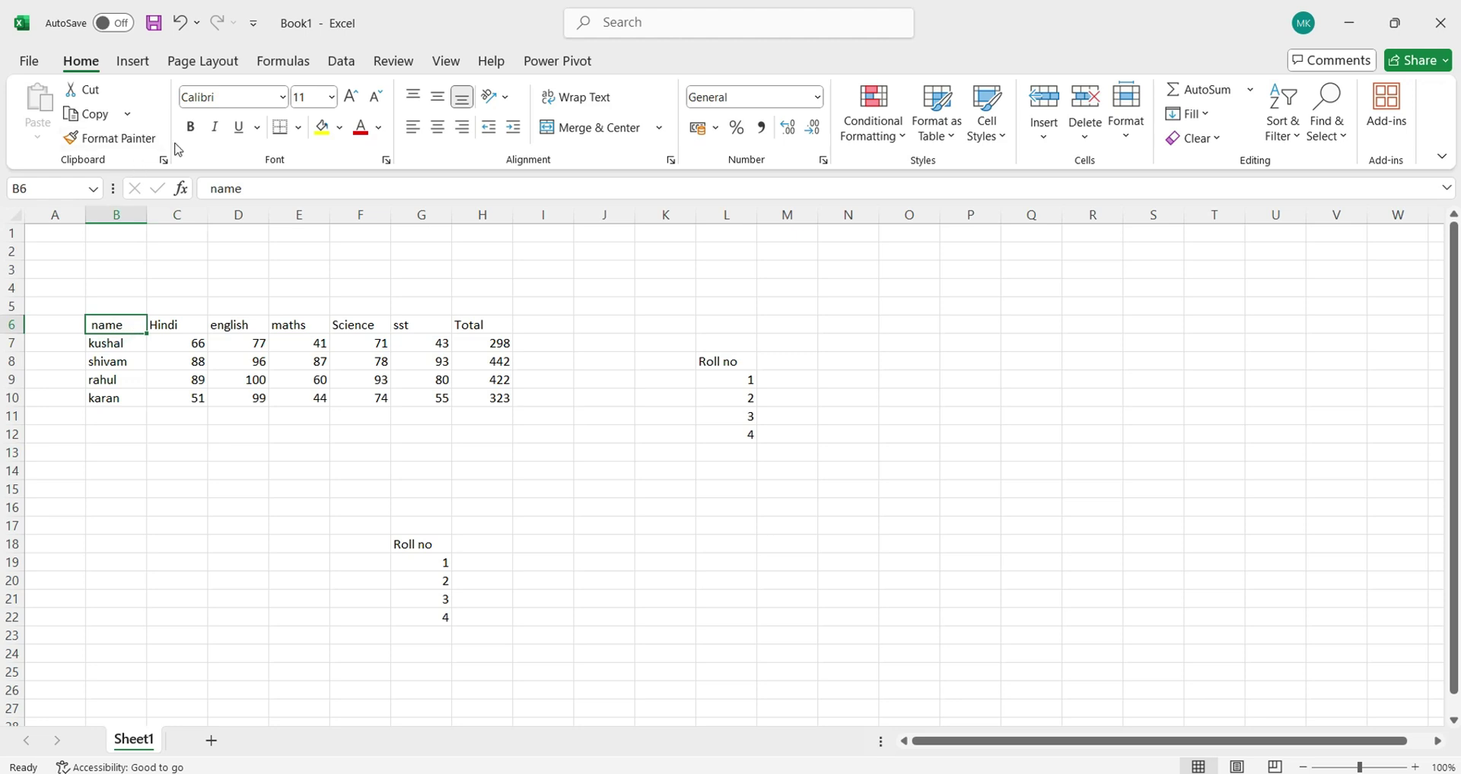
left_click(190, 126)
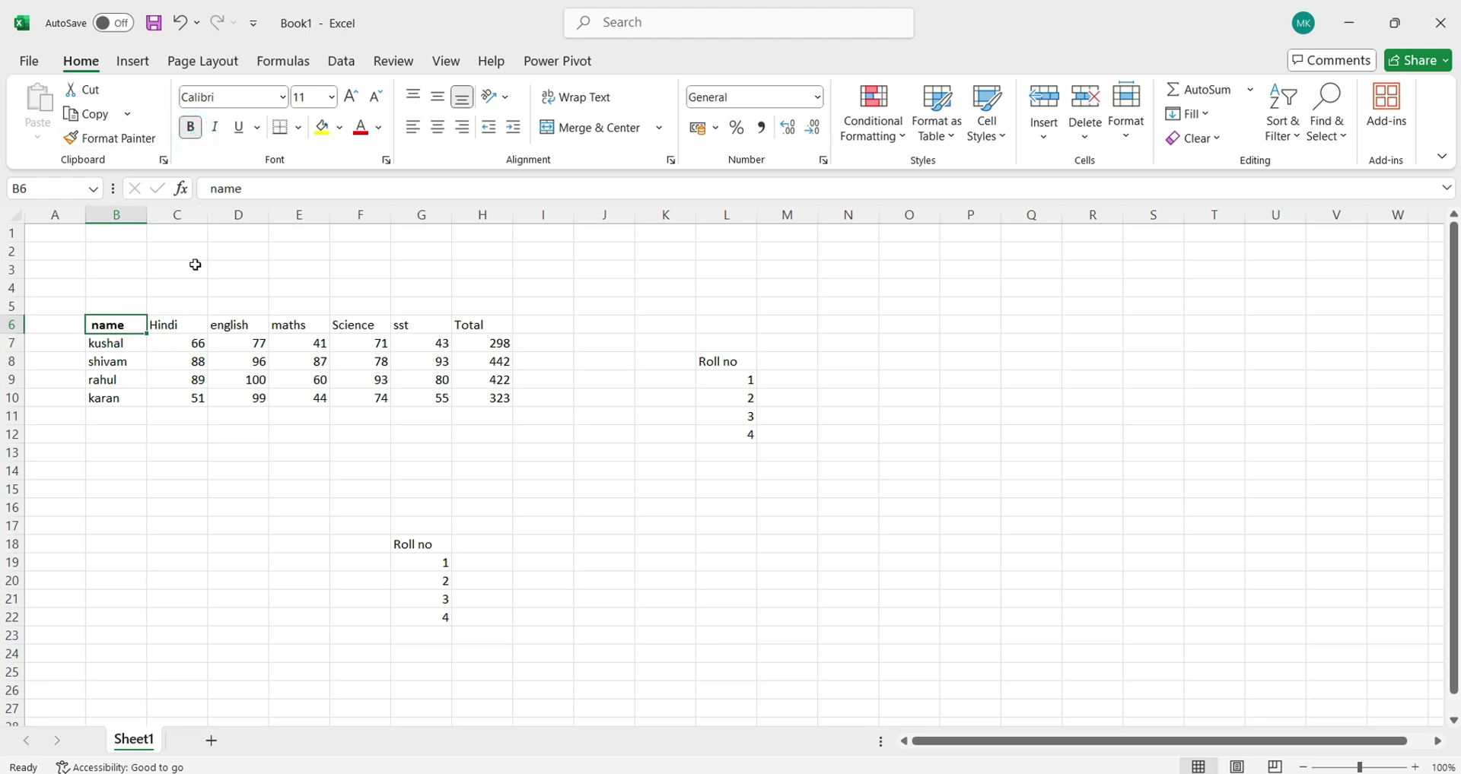
left_click(340, 127)
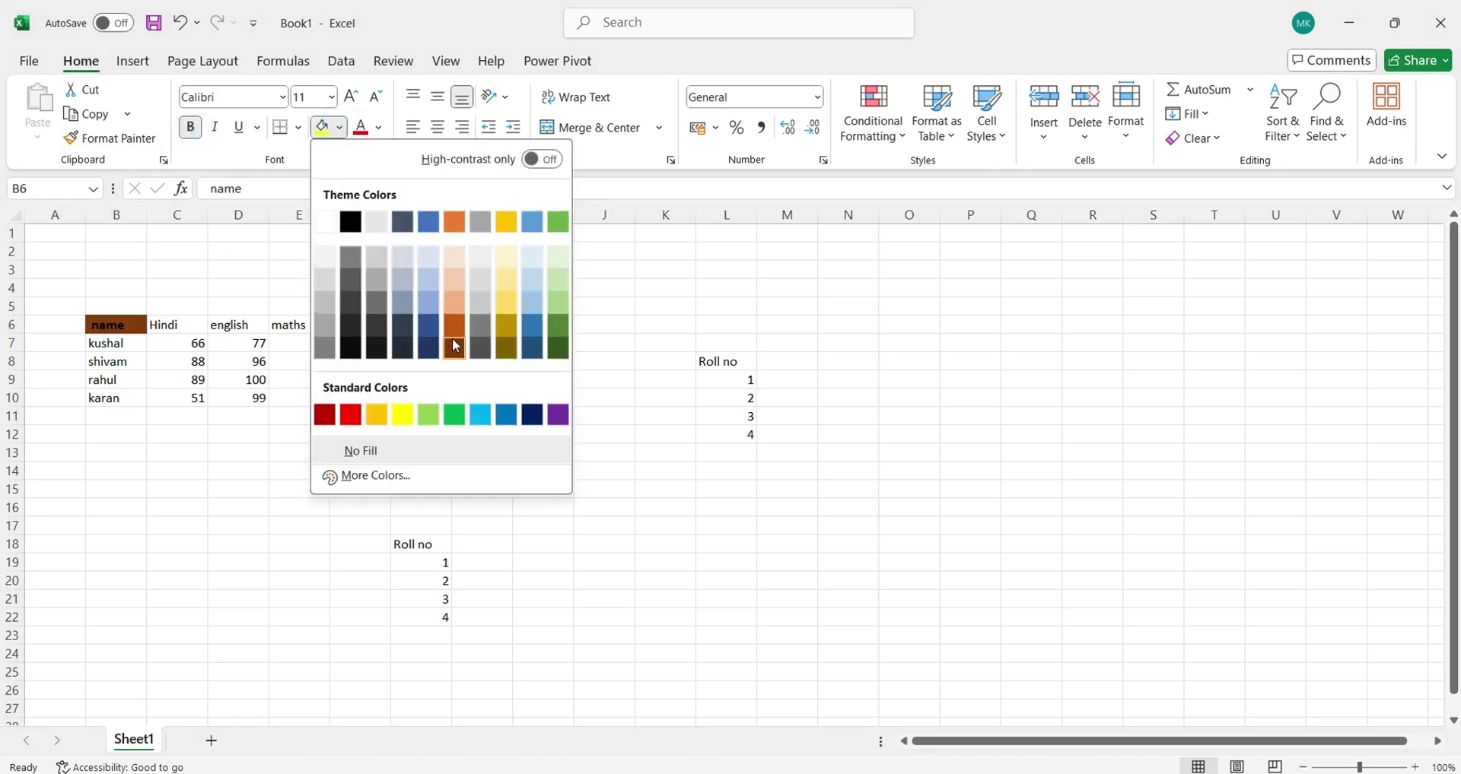
left_click(455, 306)
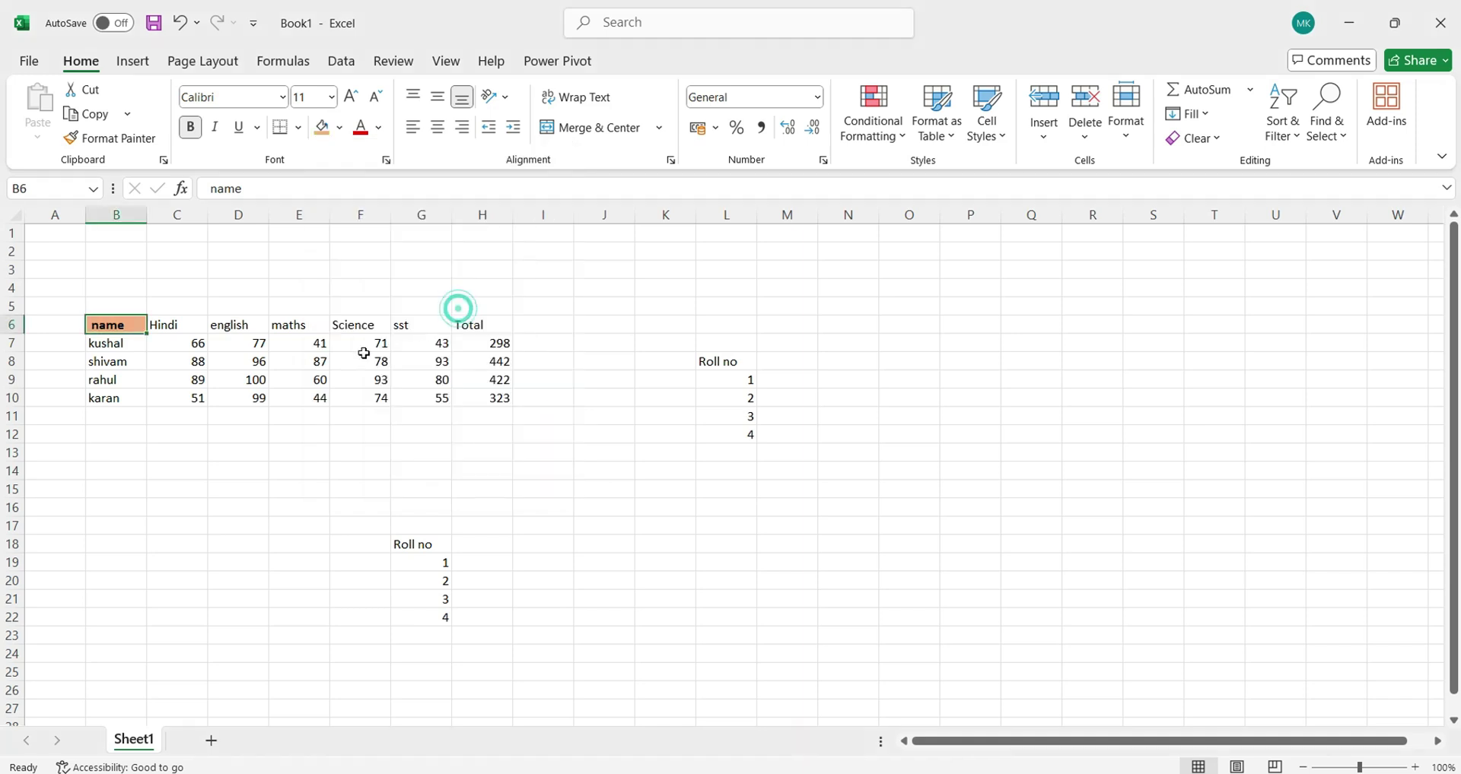
left_click(153, 354)
left_click(138, 324)
left_click(175, 371)
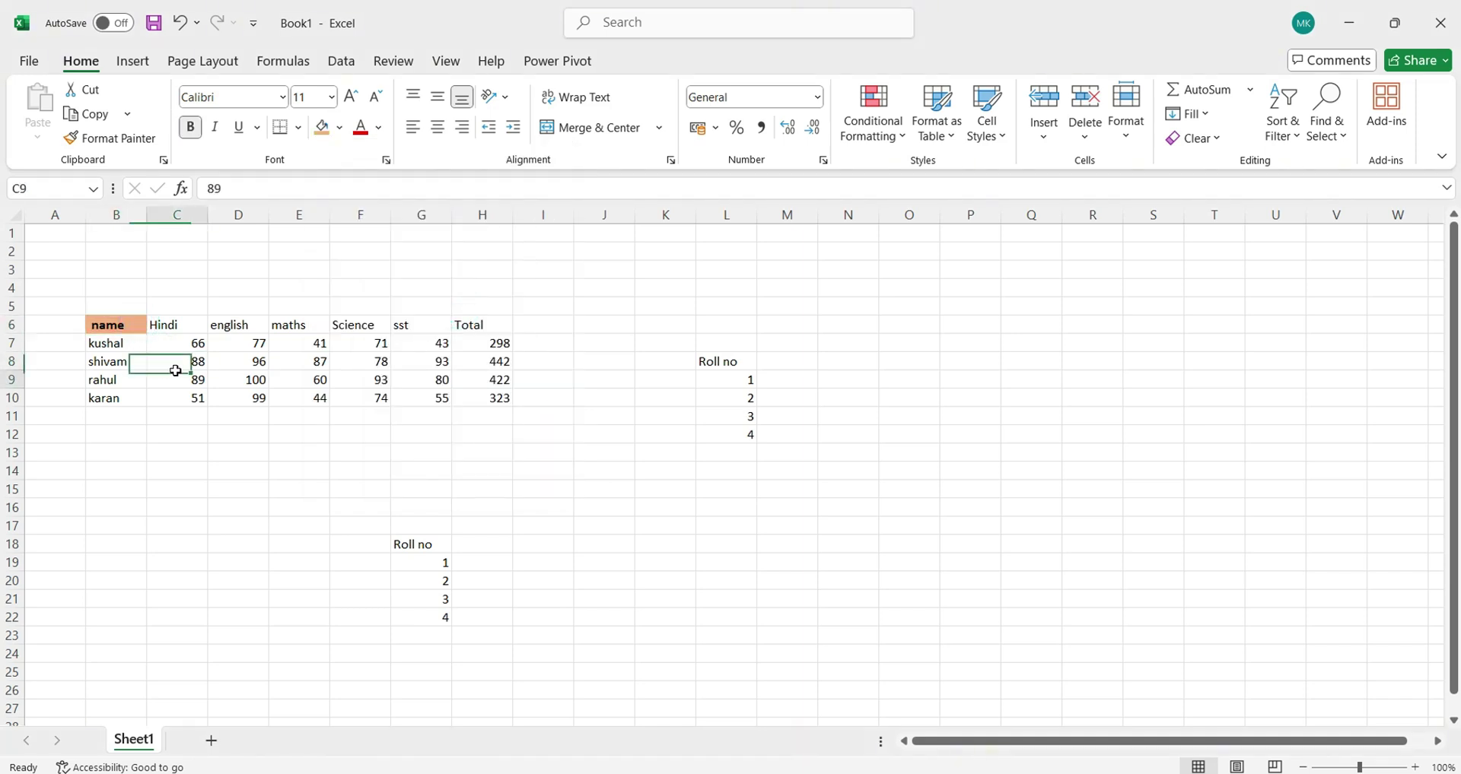
left_click(399, 373)
left_click(503, 371)
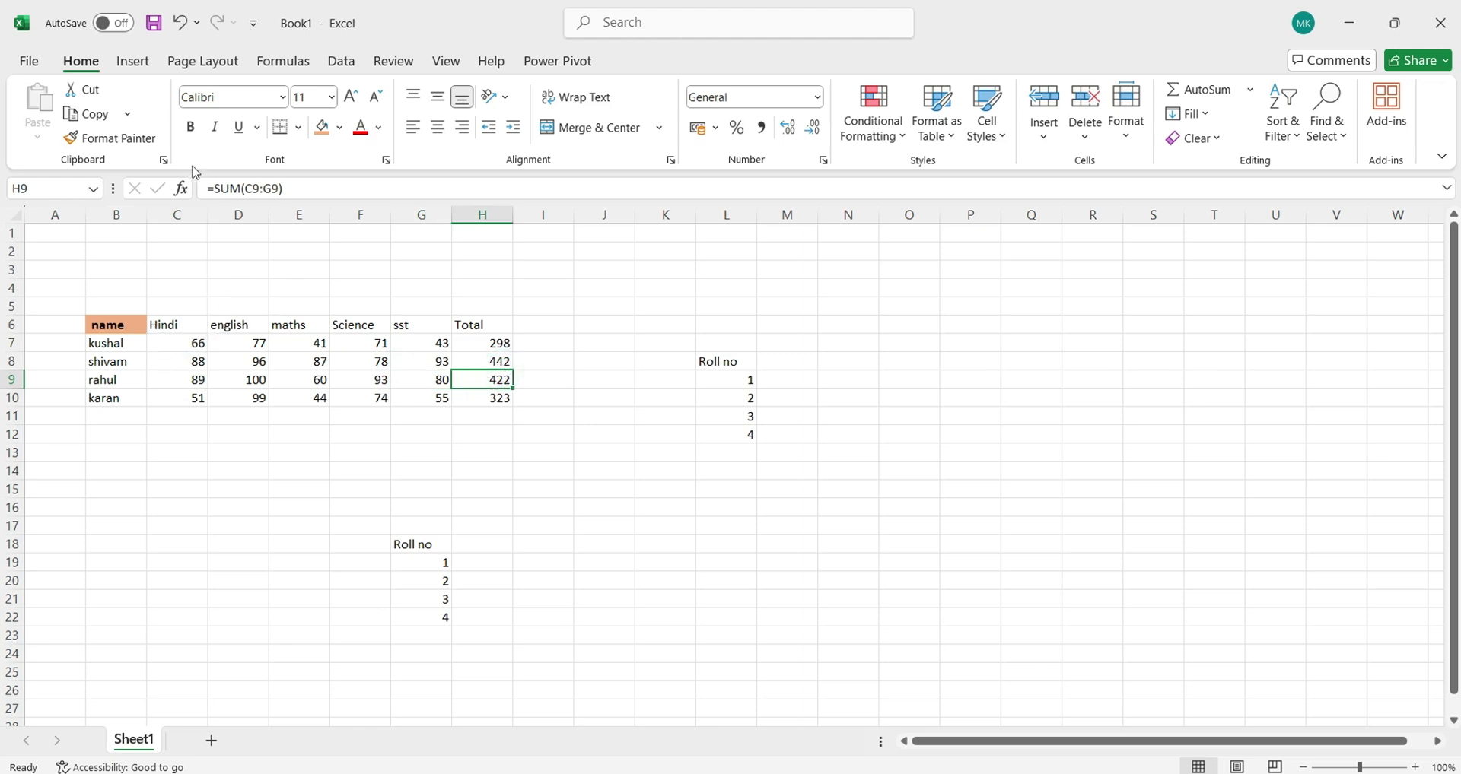
left_click(210, 364)
left_click(430, 381)
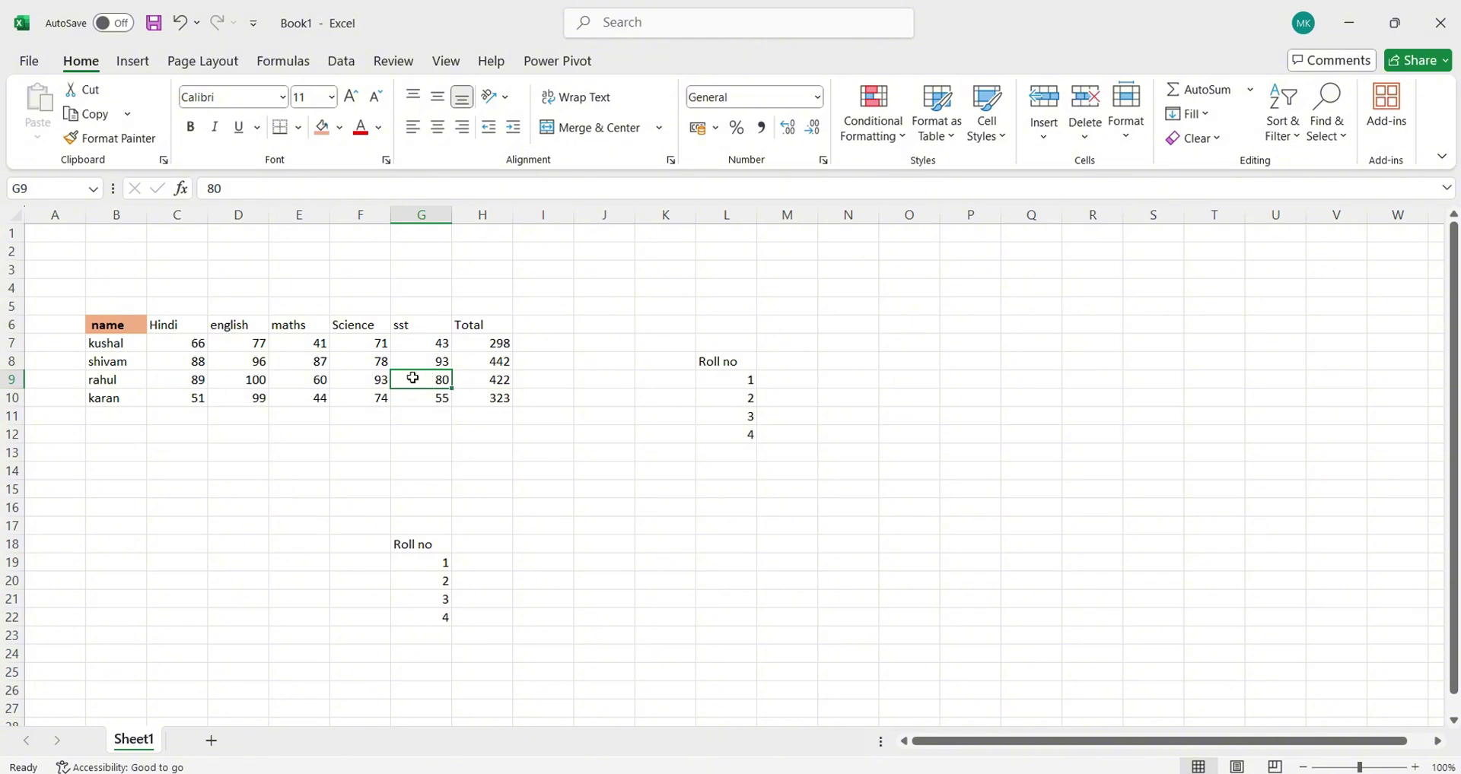
Step: Copy the formatting of the name header in B6 to the Hindi mark in C9 with Format Painter
left_click(127, 329)
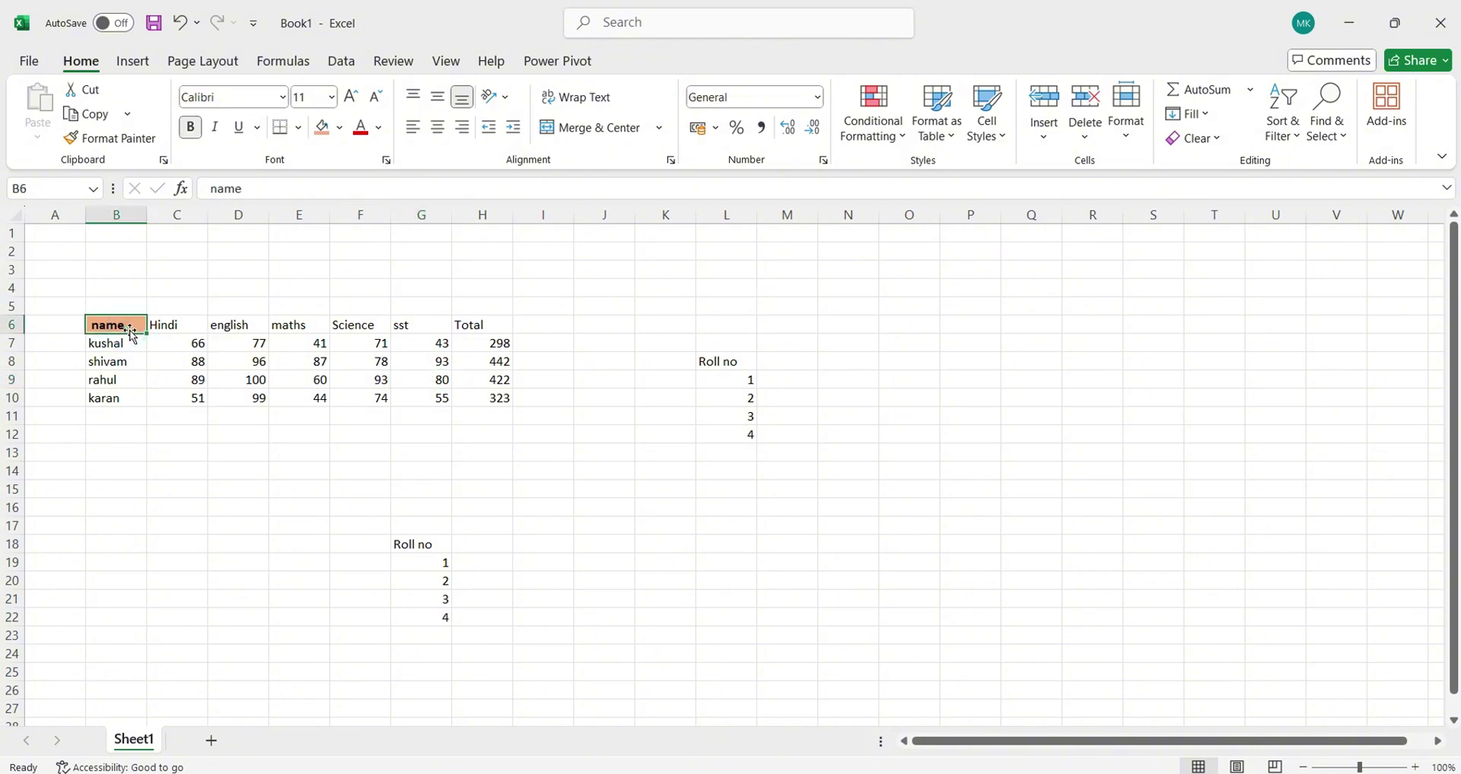
left_click(103, 144)
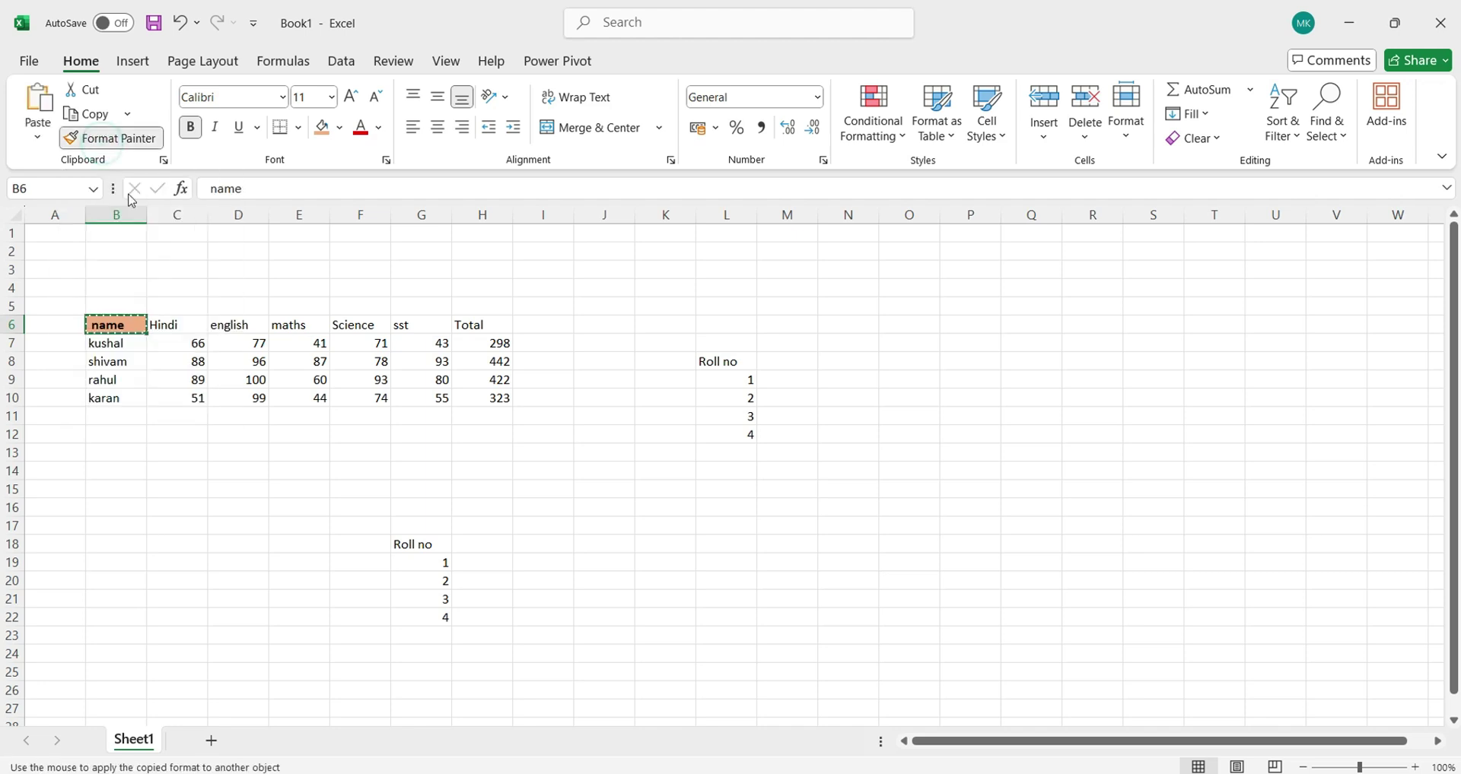
left_click(180, 379)
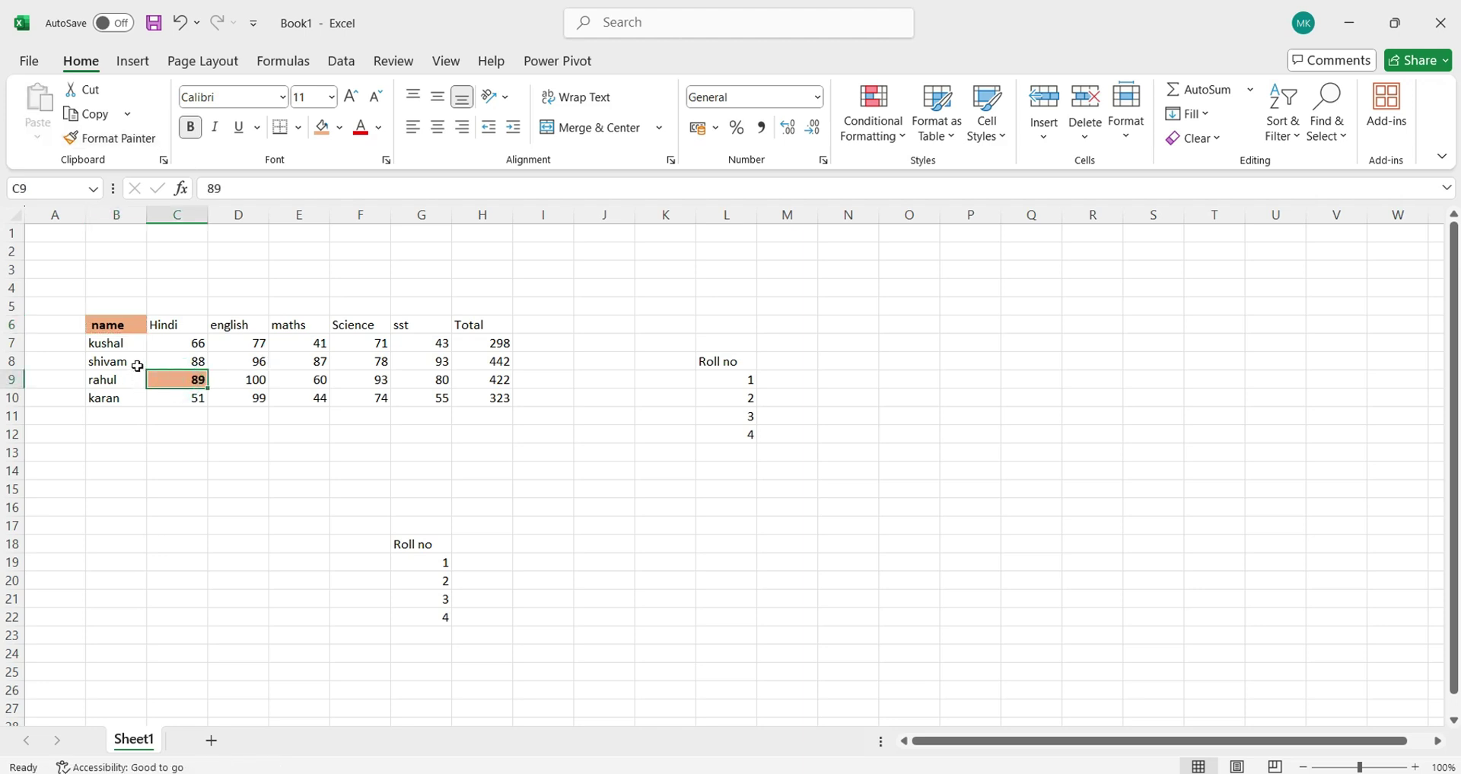
Step: Lock Format Painter on the B6 formatting and apply it to cells D7, D9, F9, G8, G10 and H9
left_click(119, 325)
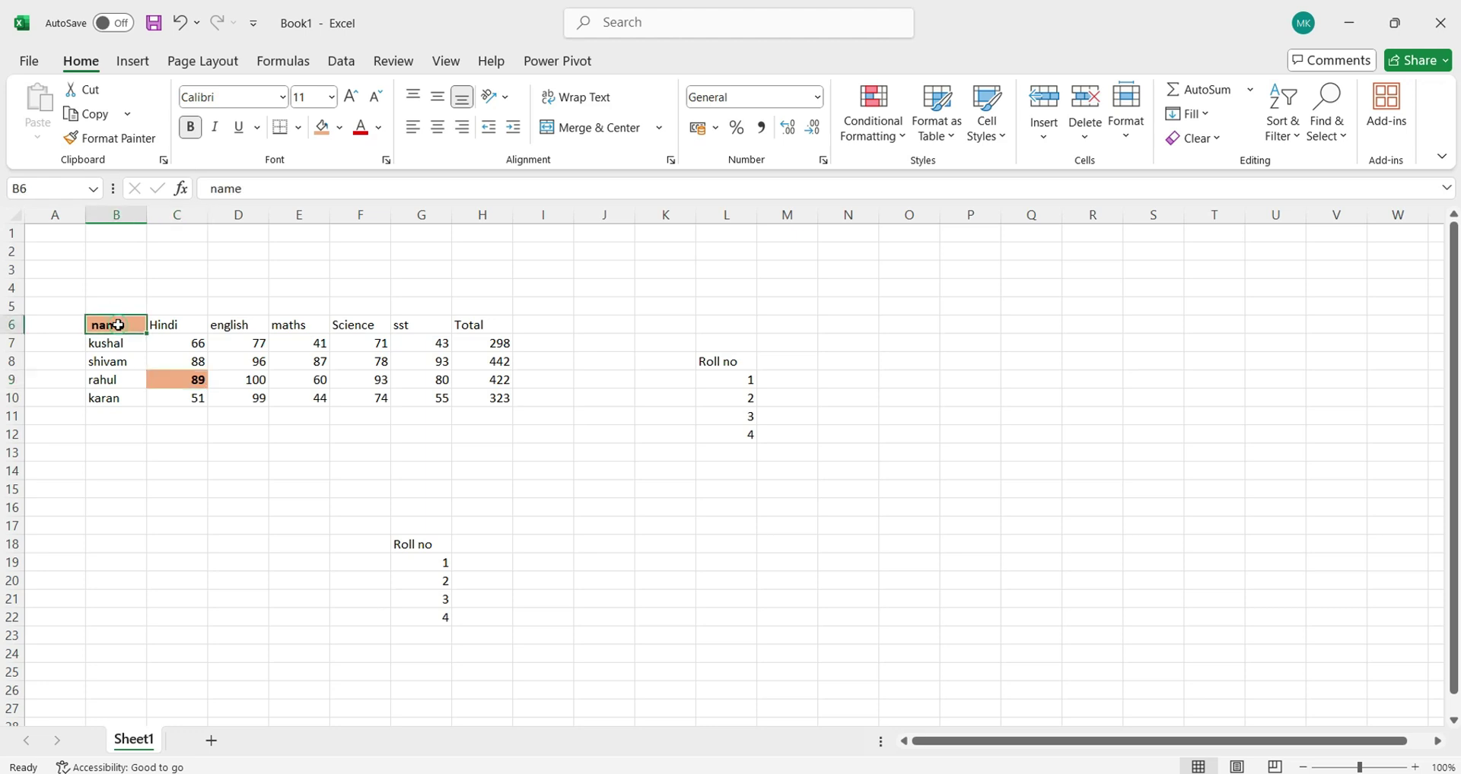
left_click(99, 139)
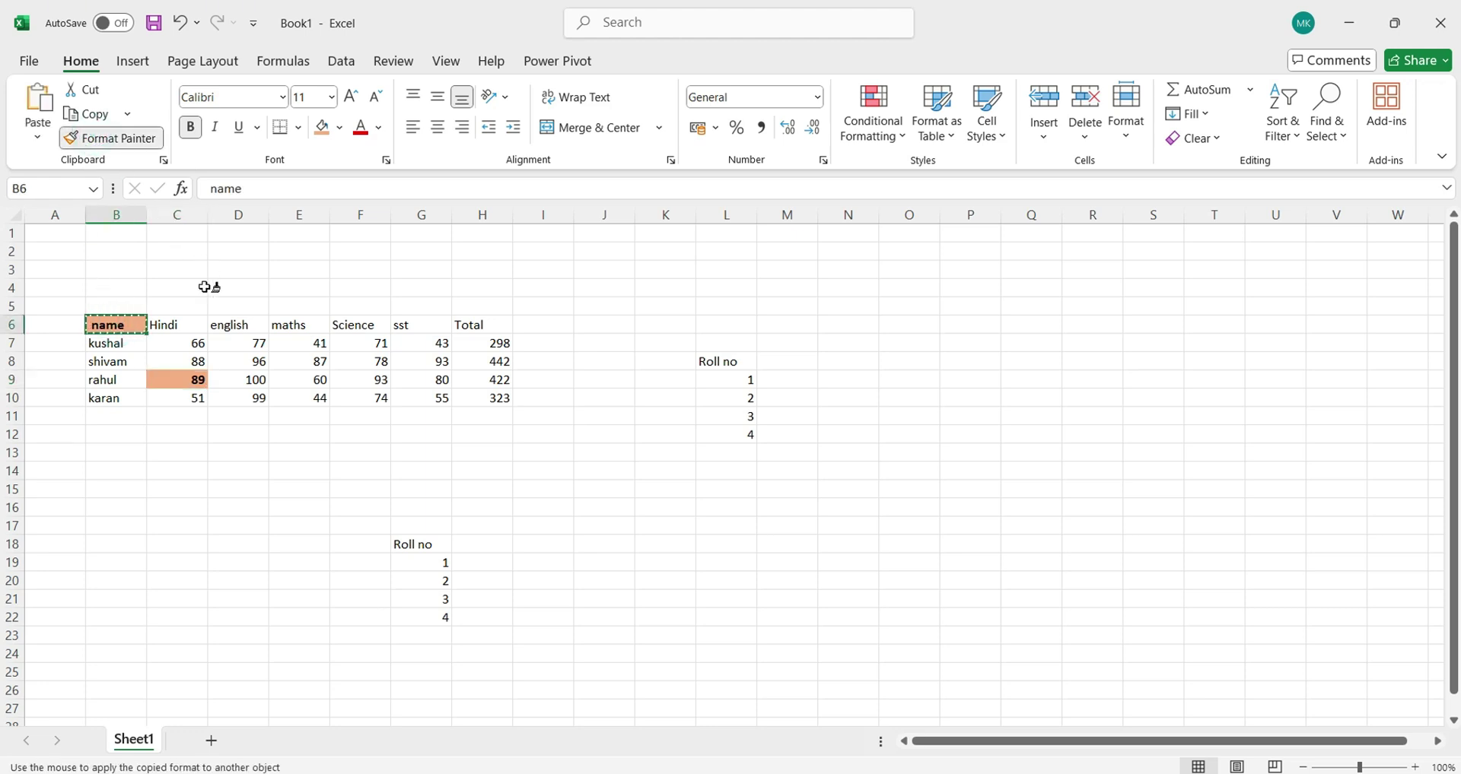
left_click(240, 343)
left_click(243, 379)
left_click(346, 379)
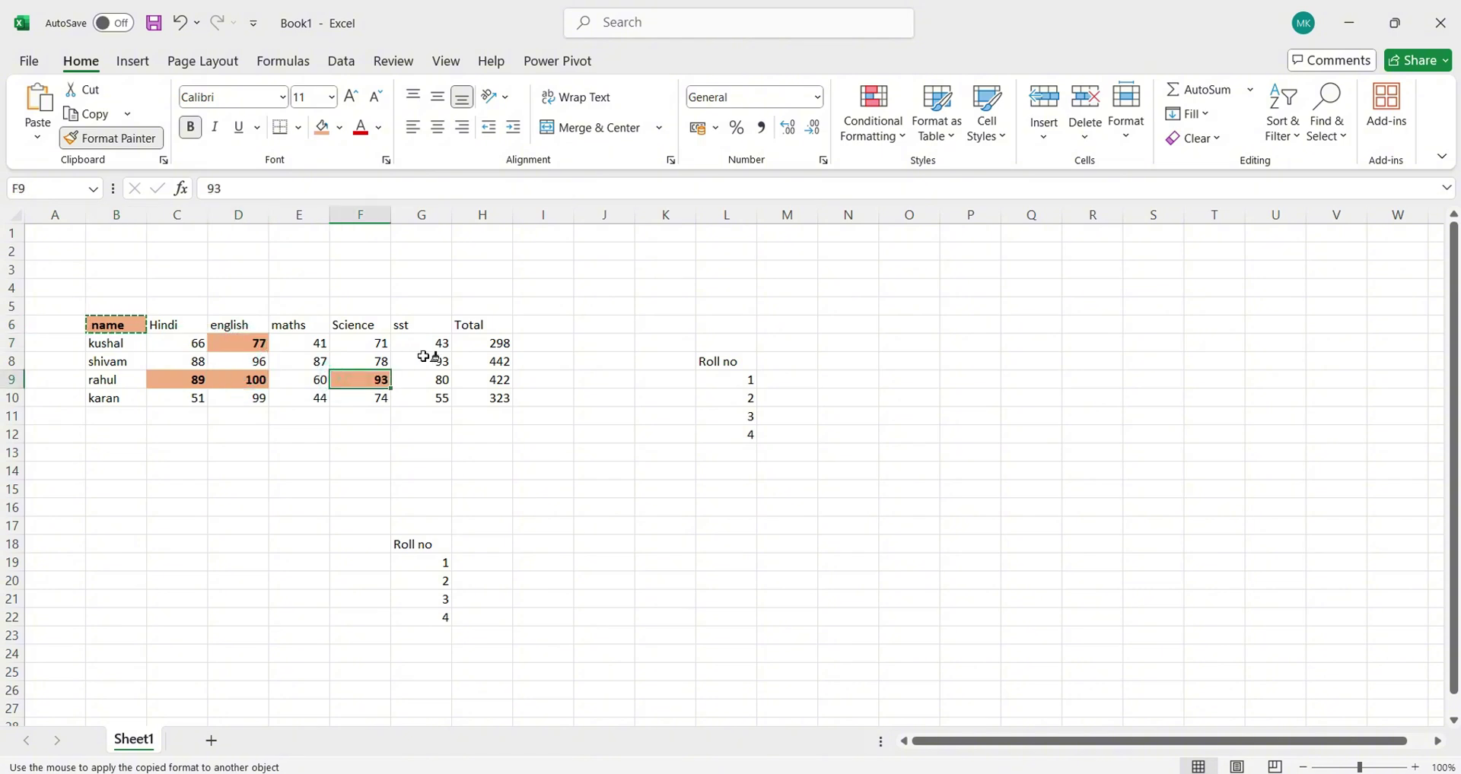
left_click(421, 362)
left_click(420, 398)
left_click(493, 379)
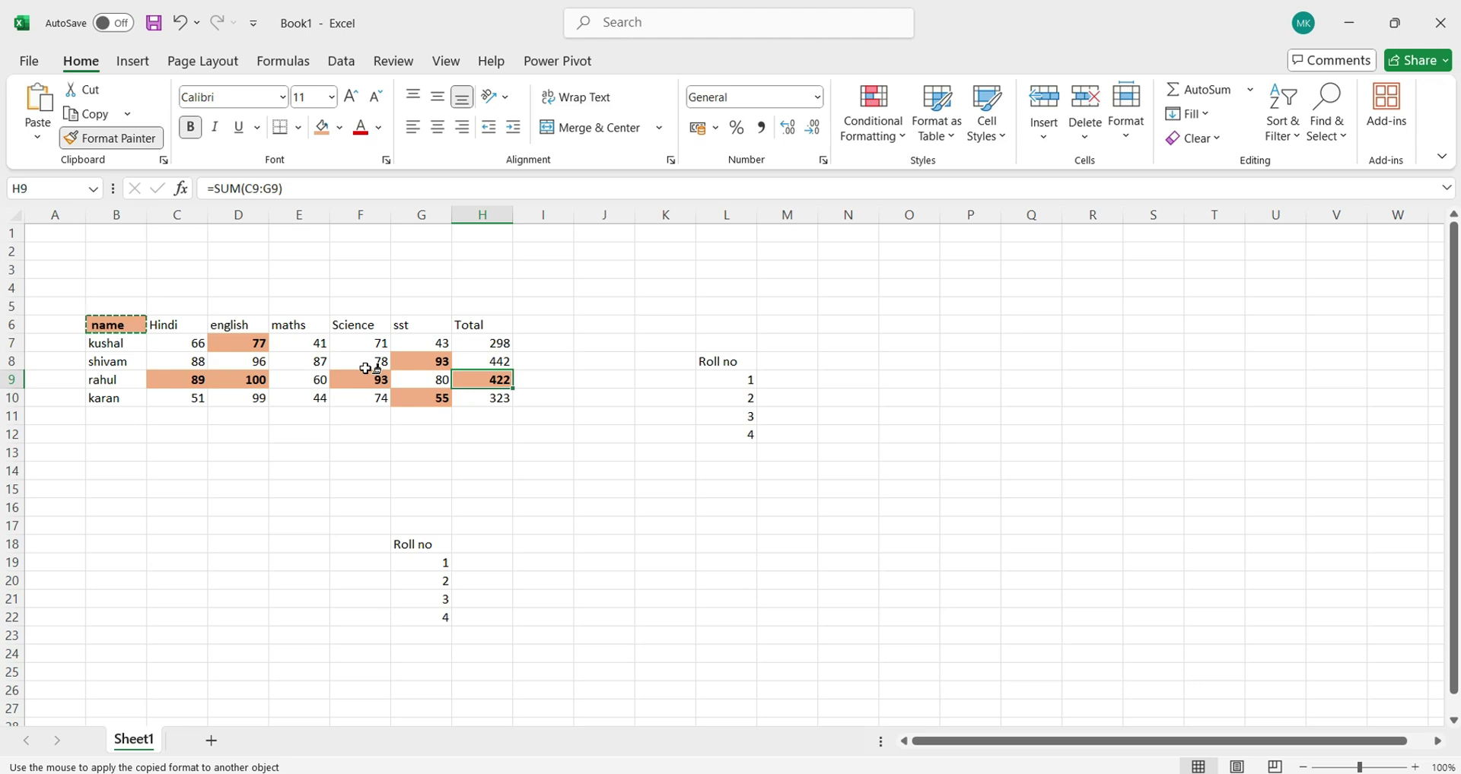
Step: Turn off Format Painter and undo the last six formatting applications in the result table
key("Escape")
key("ctrl+z")
key("ctrl+z")
key("ctrl+z")
key("ctrl+z")
key("ctrl+z")
key("ctrl+z")
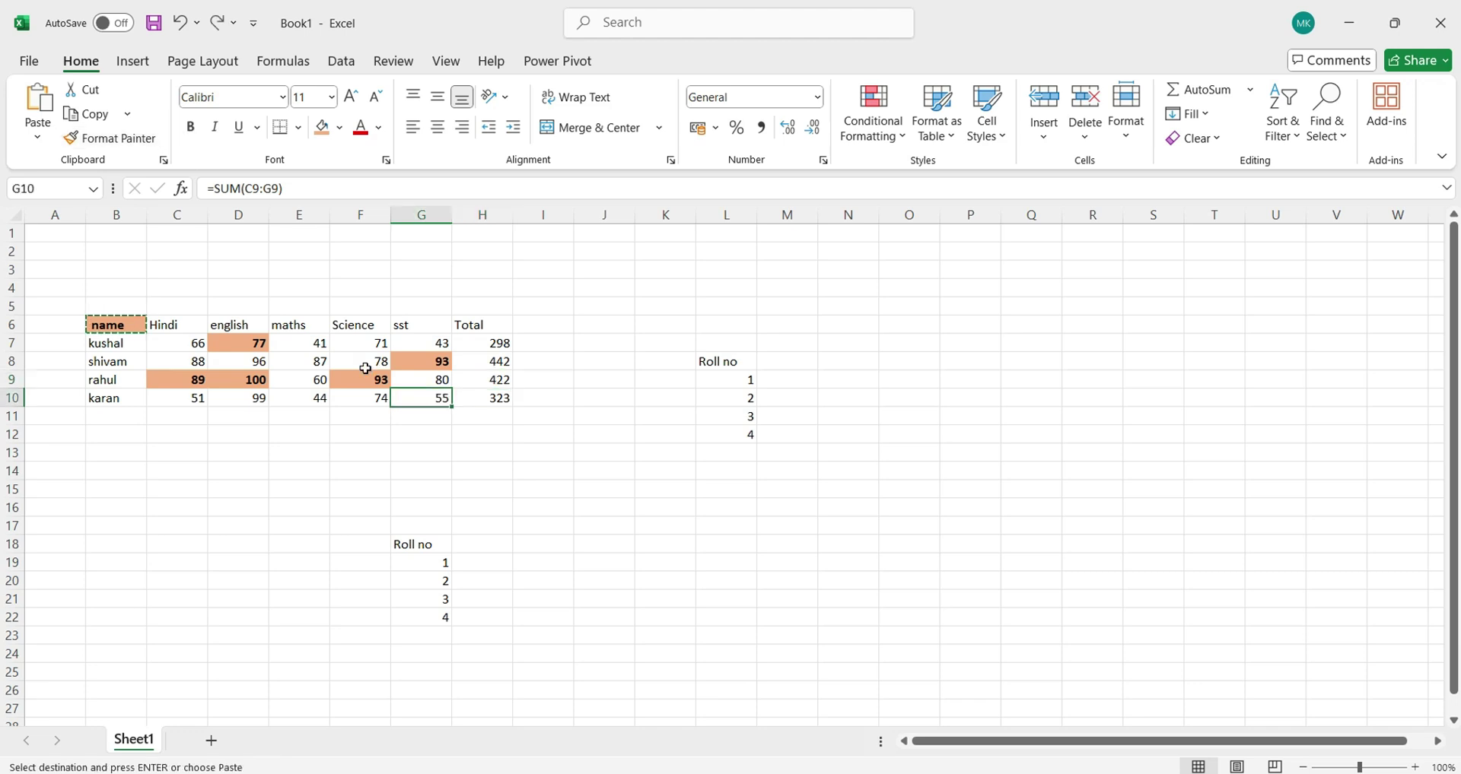
Step: Undo the remaining copied formats in the table and the orange fill of B6, and cancel the copy mode
key("ctrl+z")
key("ctrl+z")
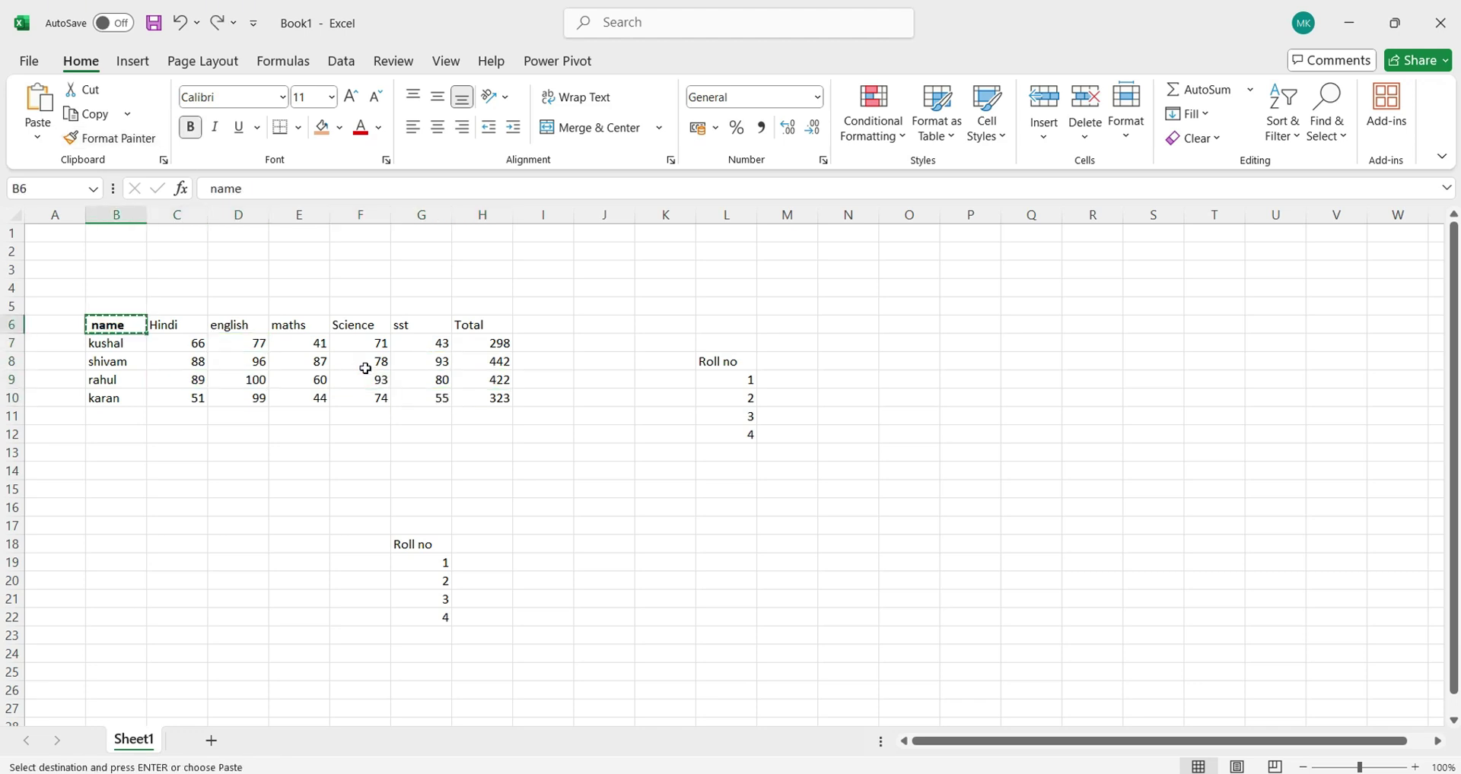
left_click(294, 449)
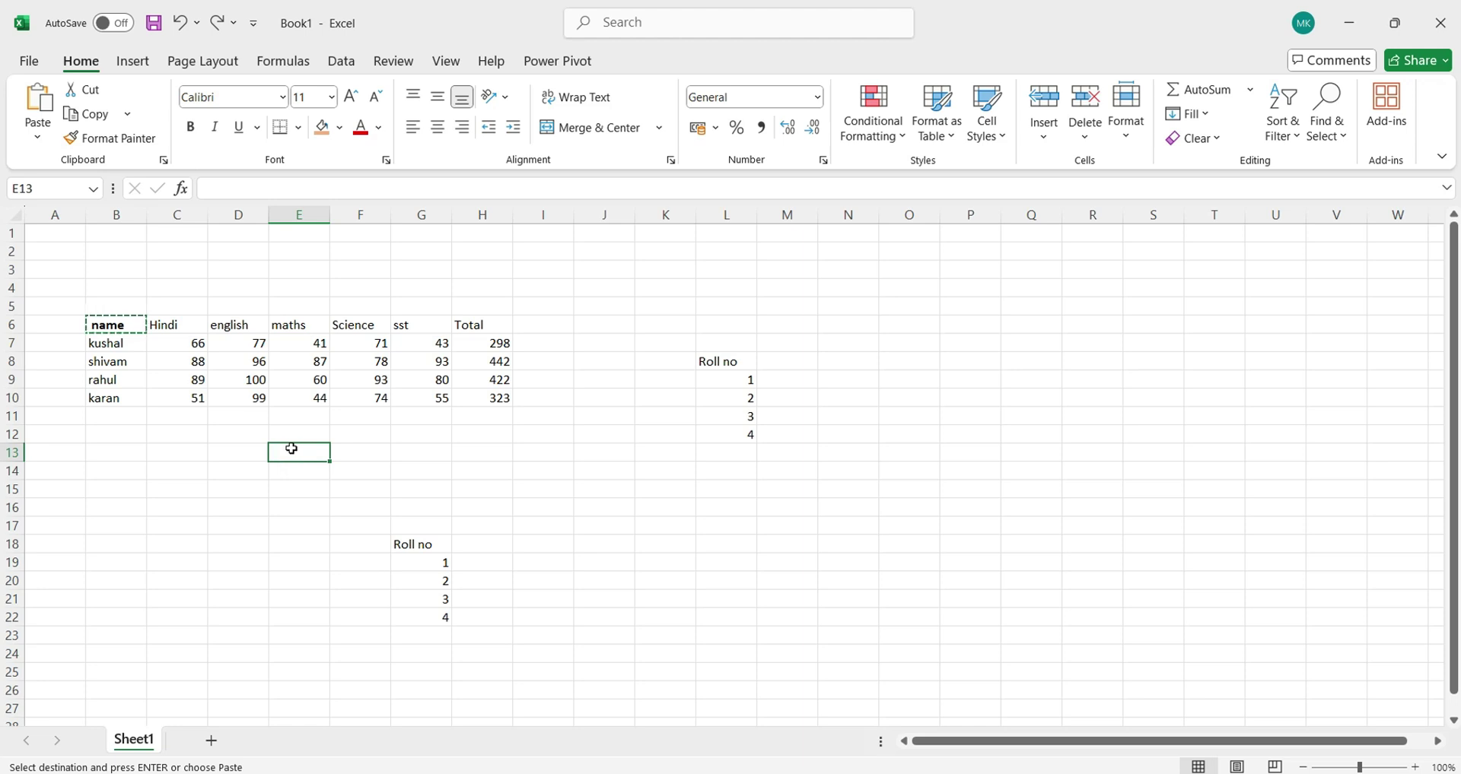
type("x")
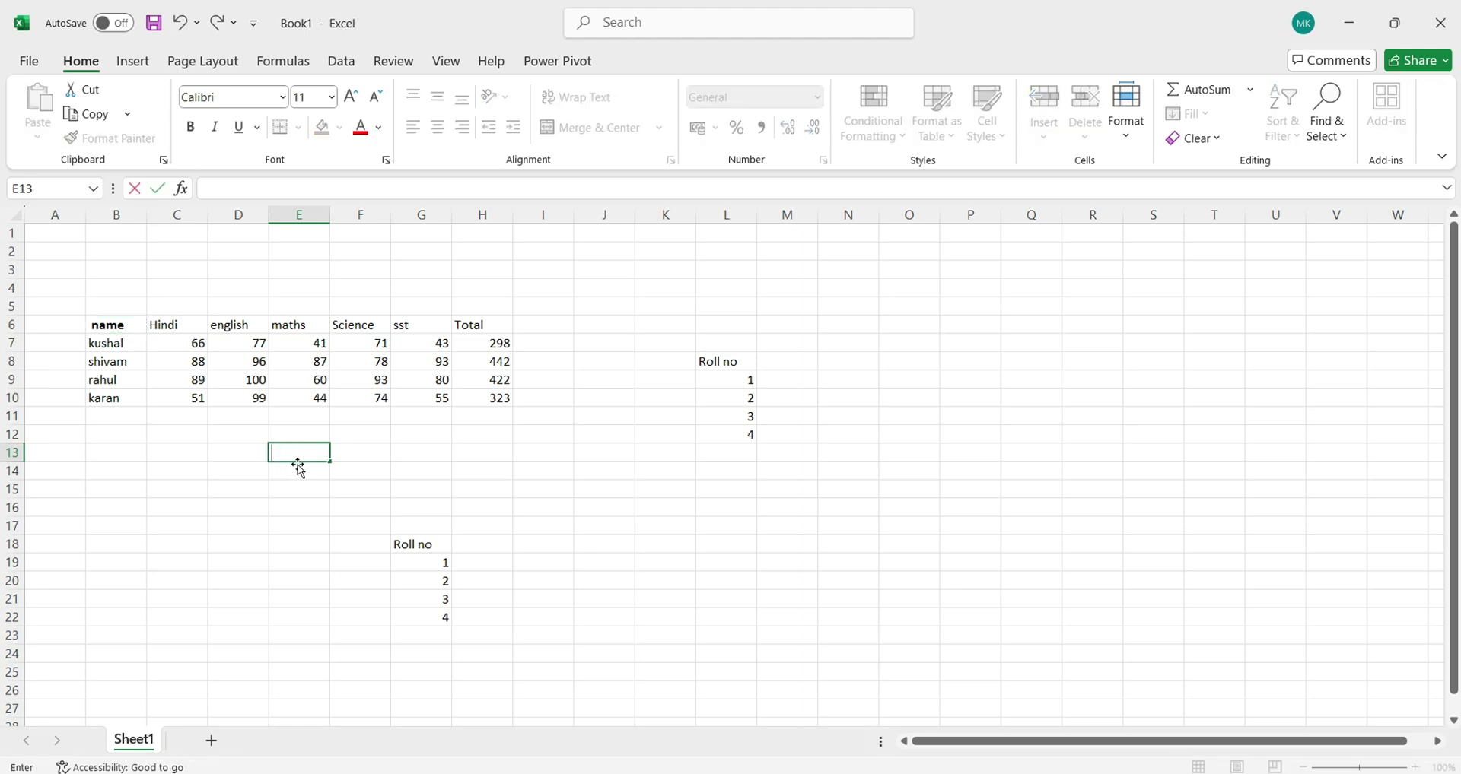
left_click(266, 415)
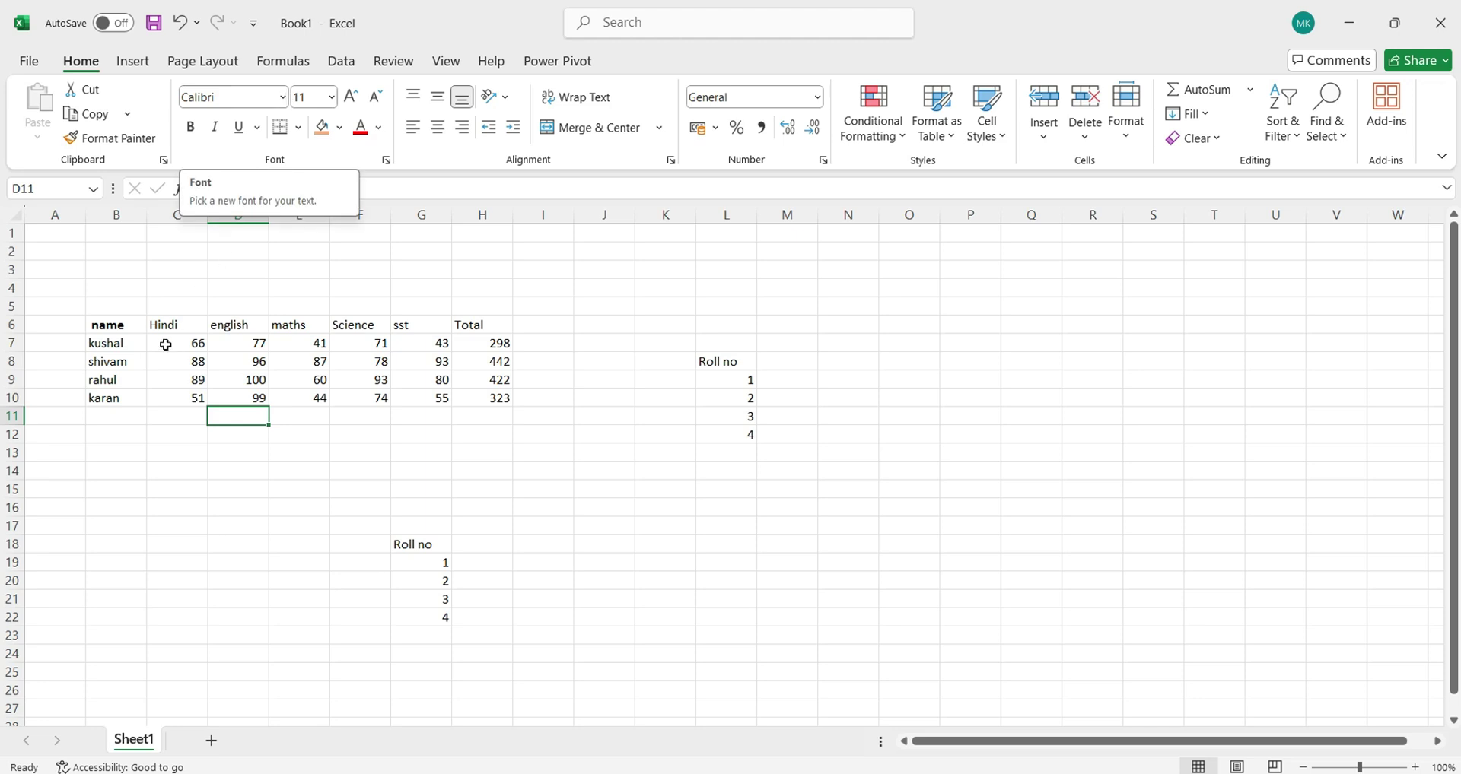
Step: Try the Bahnschrift font on the header row B6:H6 and settle on the 28 Days Later font
left_click_drag(141, 326, 487, 326)
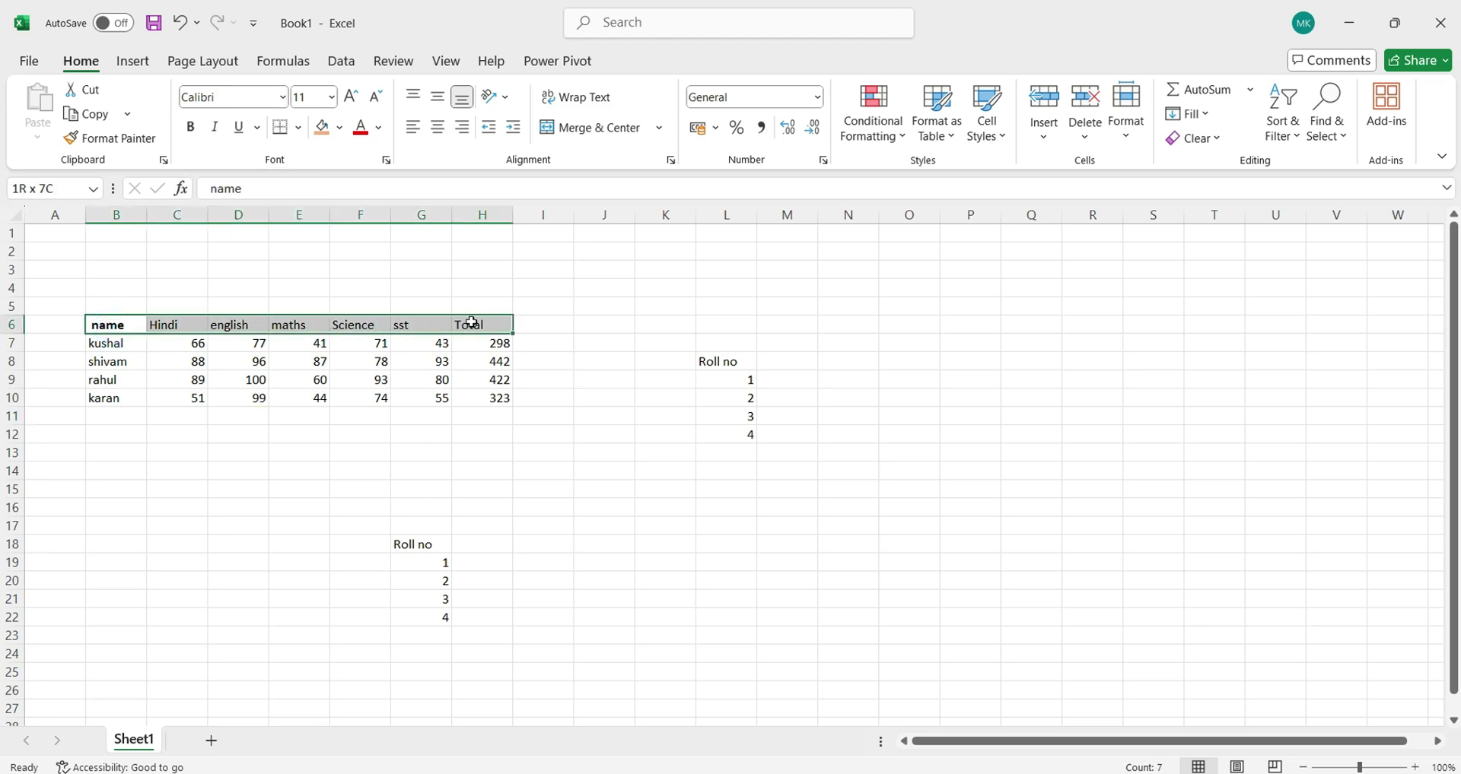
left_click(283, 97)
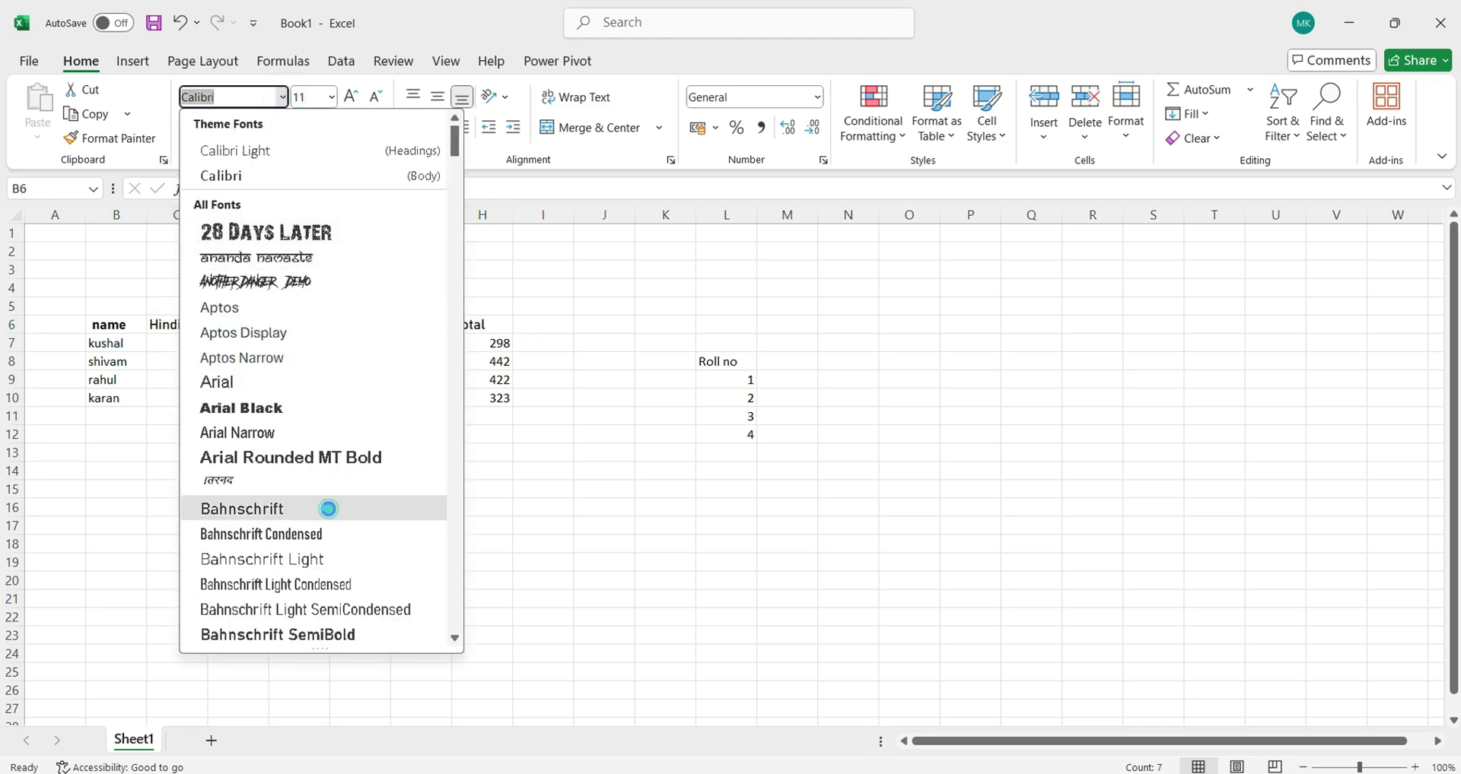
left_click(328, 508)
left_click(283, 97)
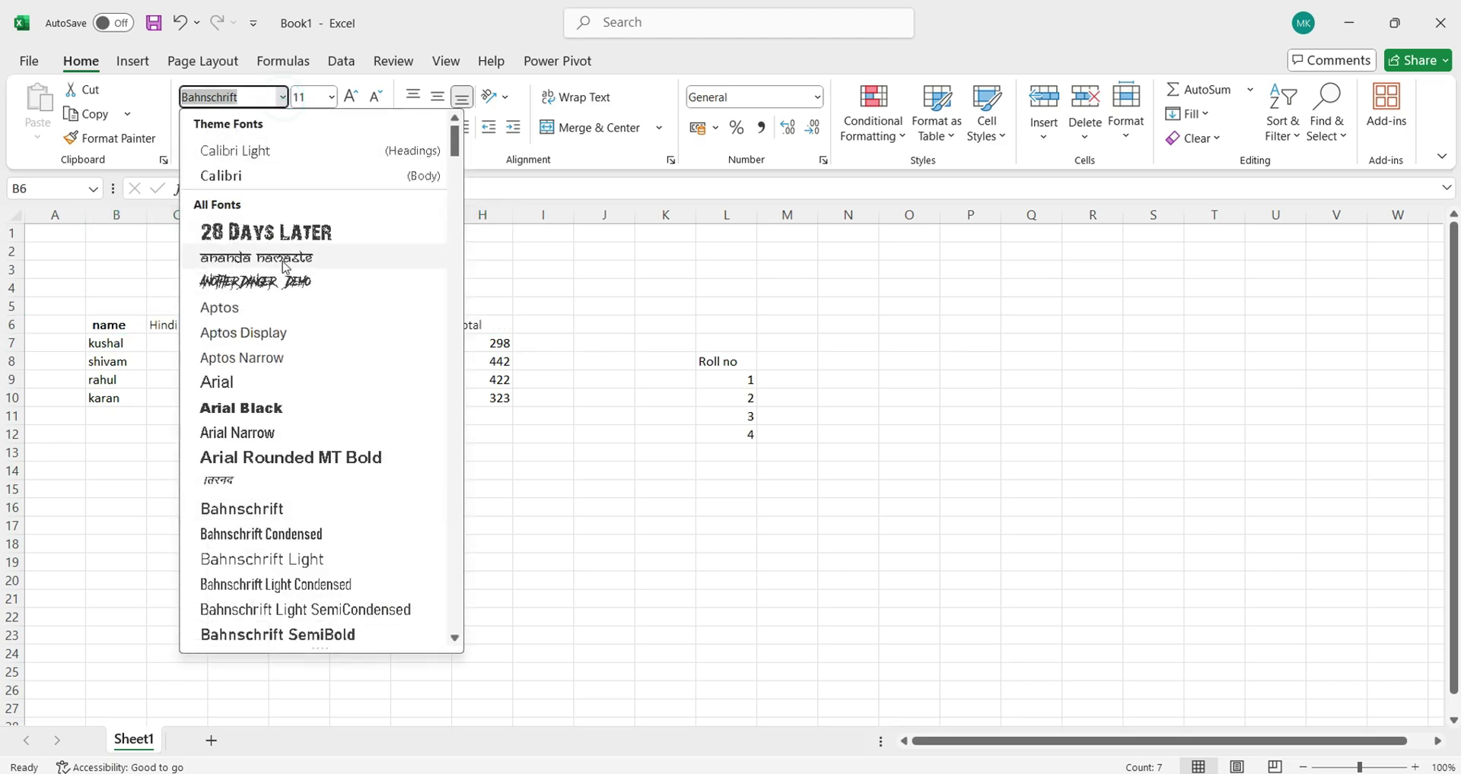
left_click(281, 232)
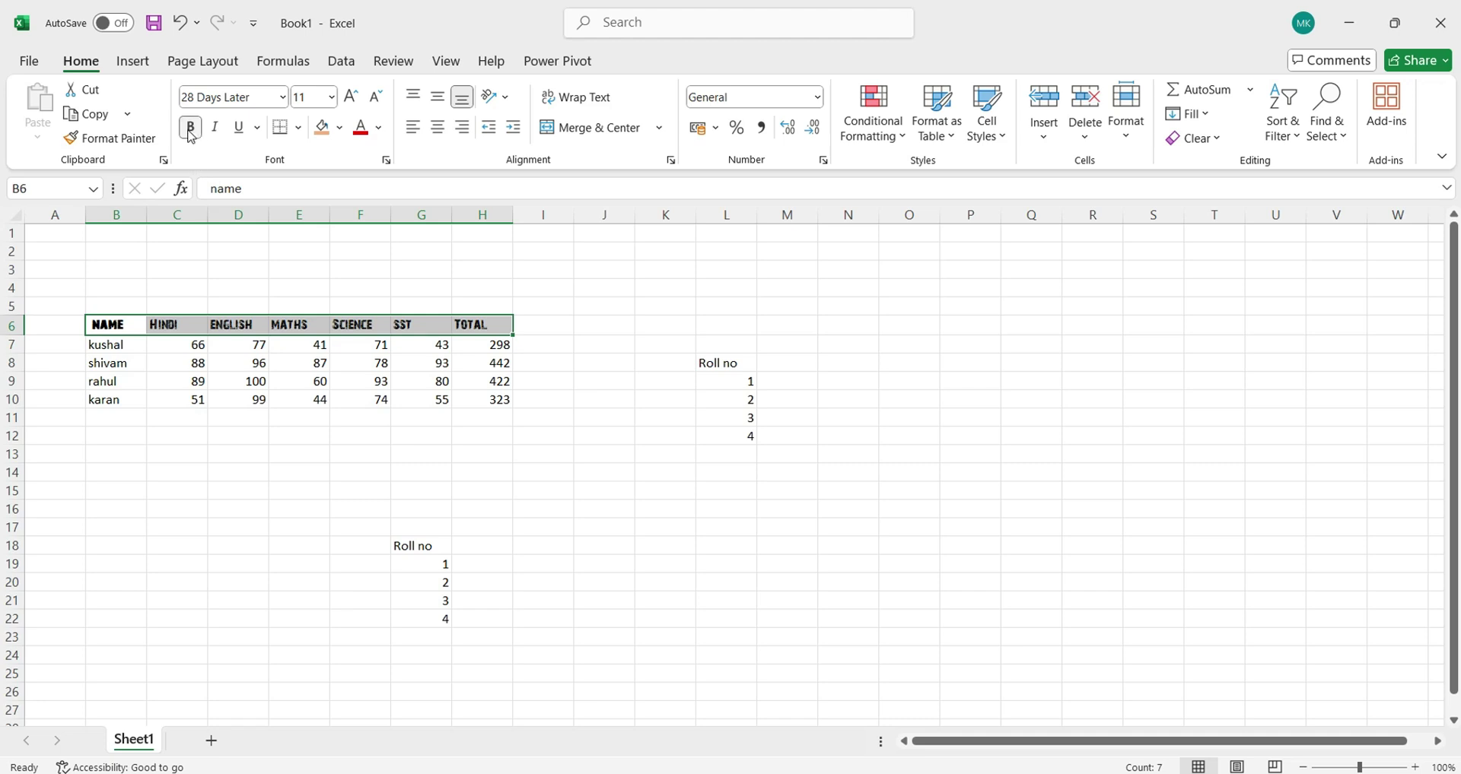
Step: Italicize the header row B6:H6 and try an underline on it
left_click(215, 127)
left_click(235, 127)
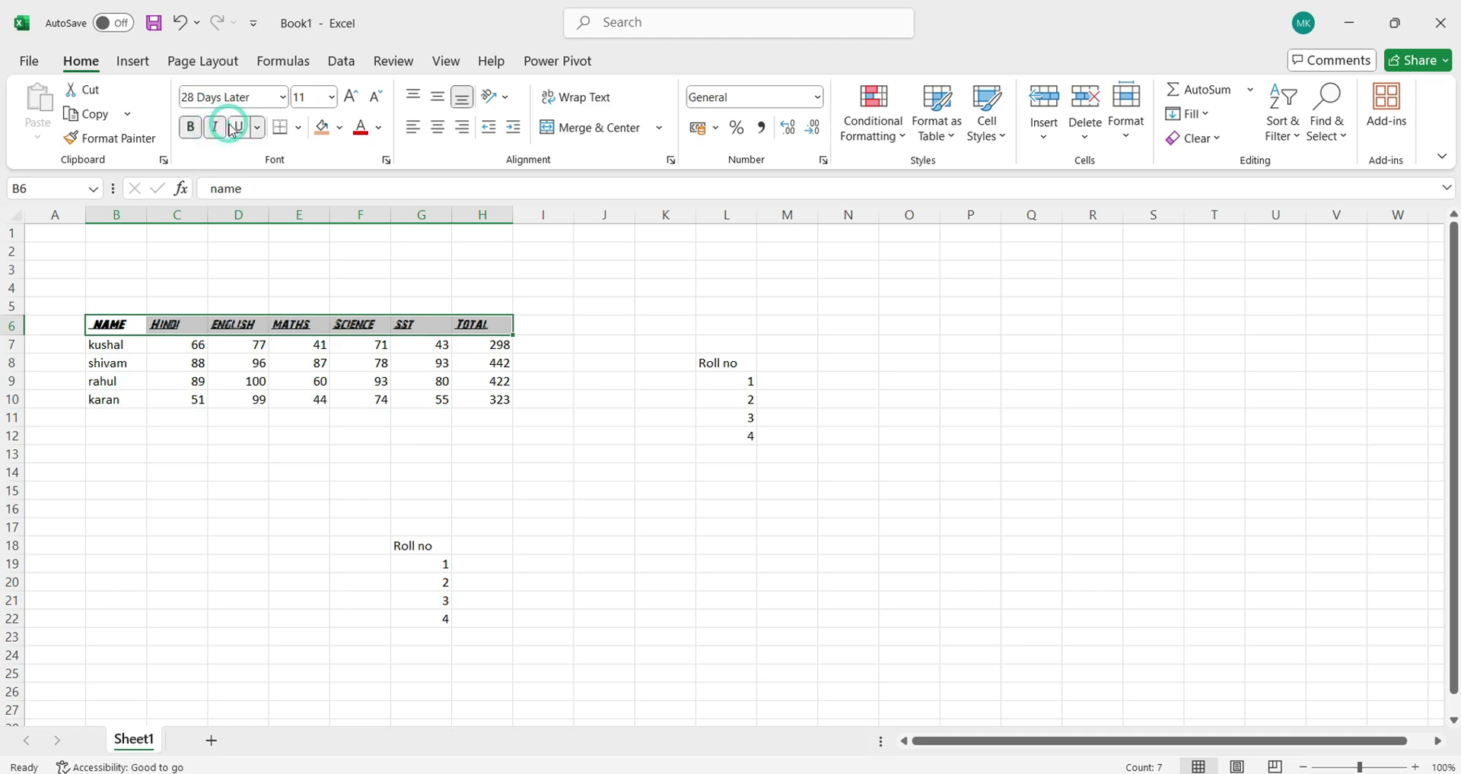
left_click(257, 128)
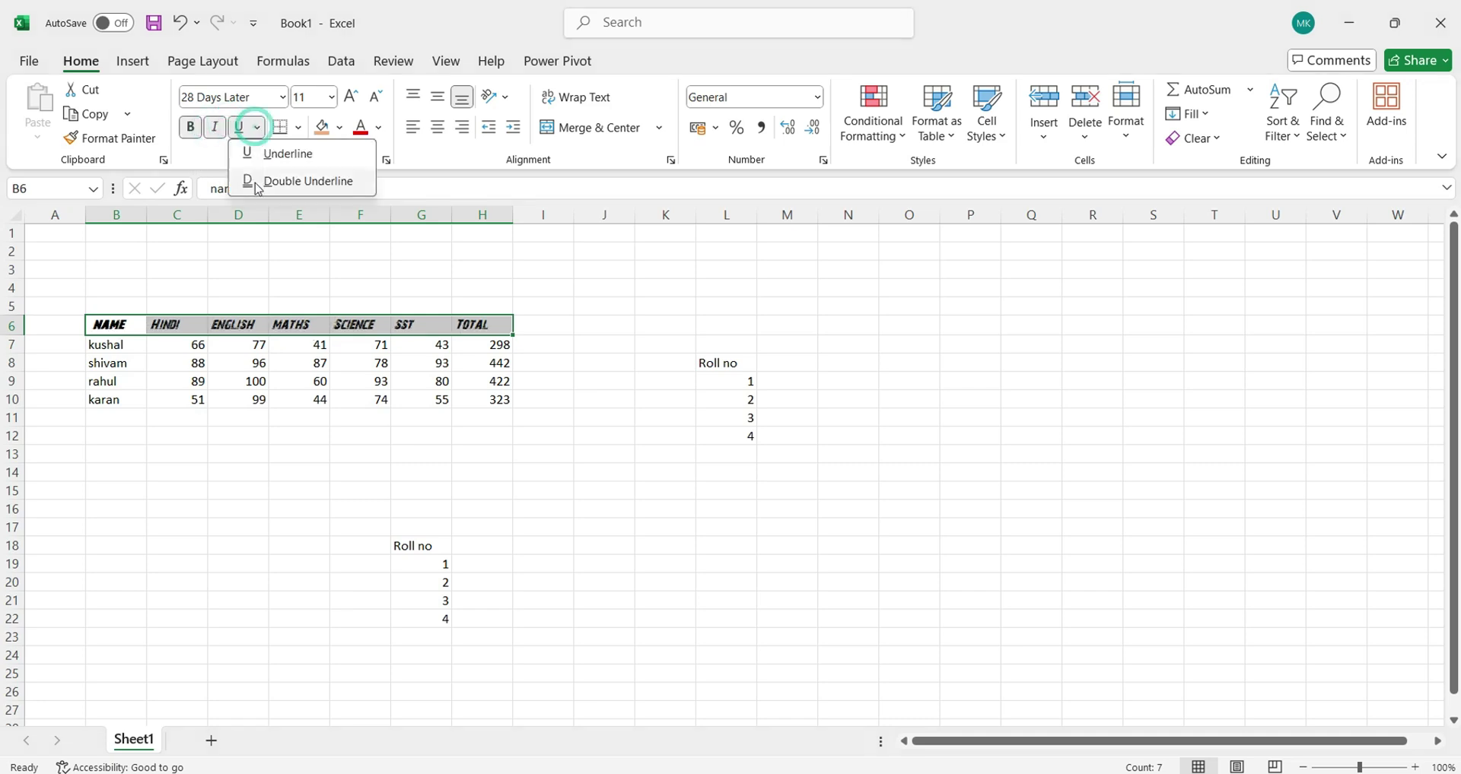
Step: Apply all borders to the header row B6:H6 and undo them
left_click(298, 128)
left_click(297, 127)
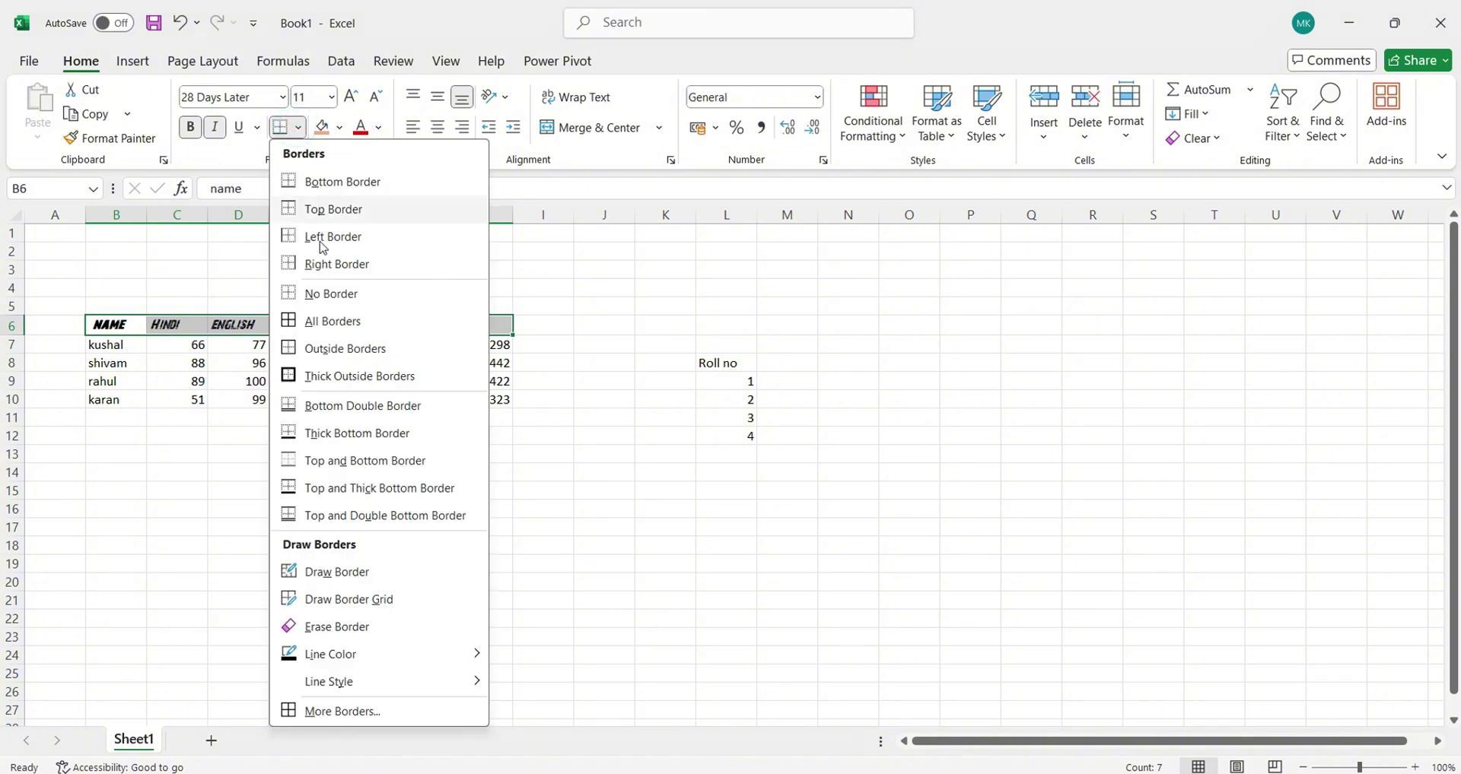
left_click(332, 321)
left_click(264, 439)
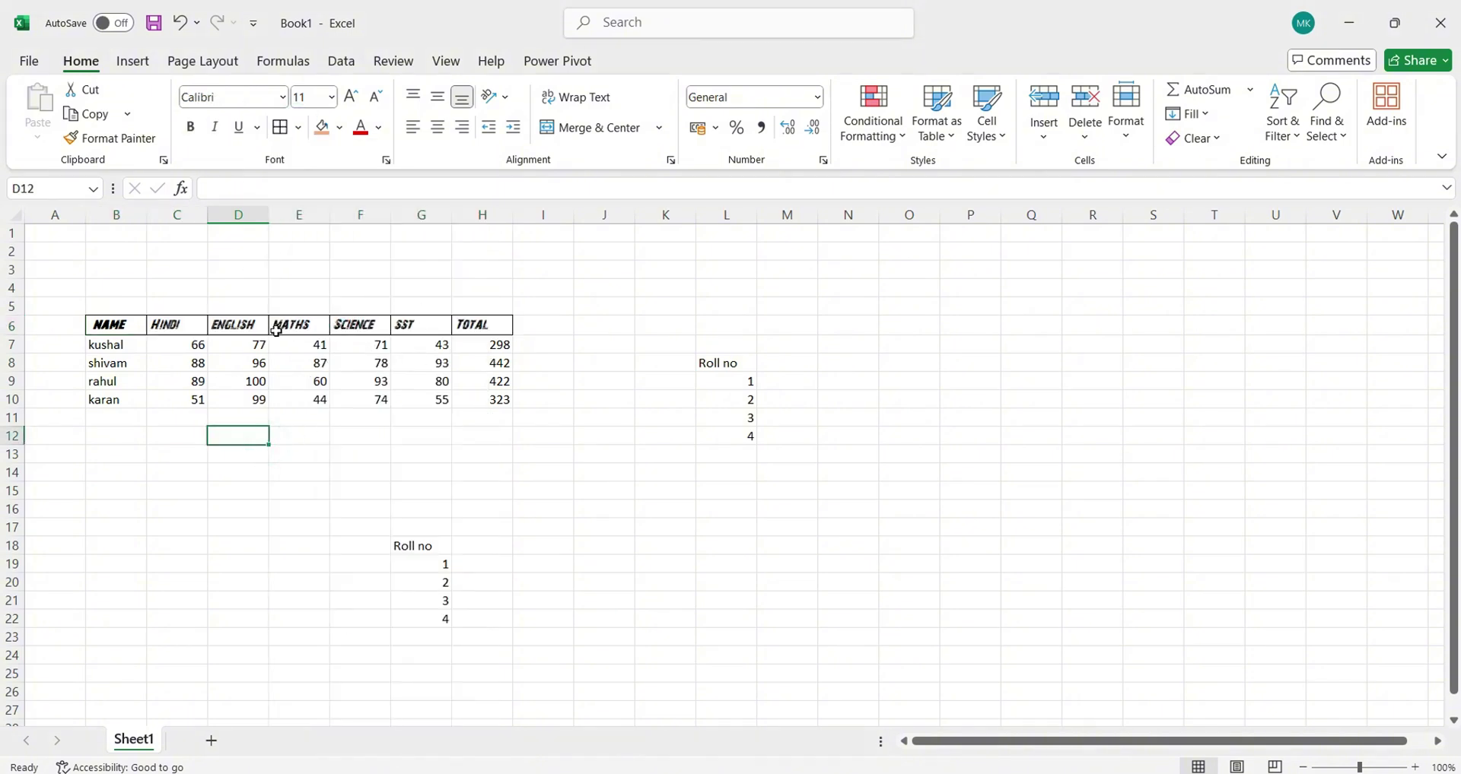
key("ctrl+z")
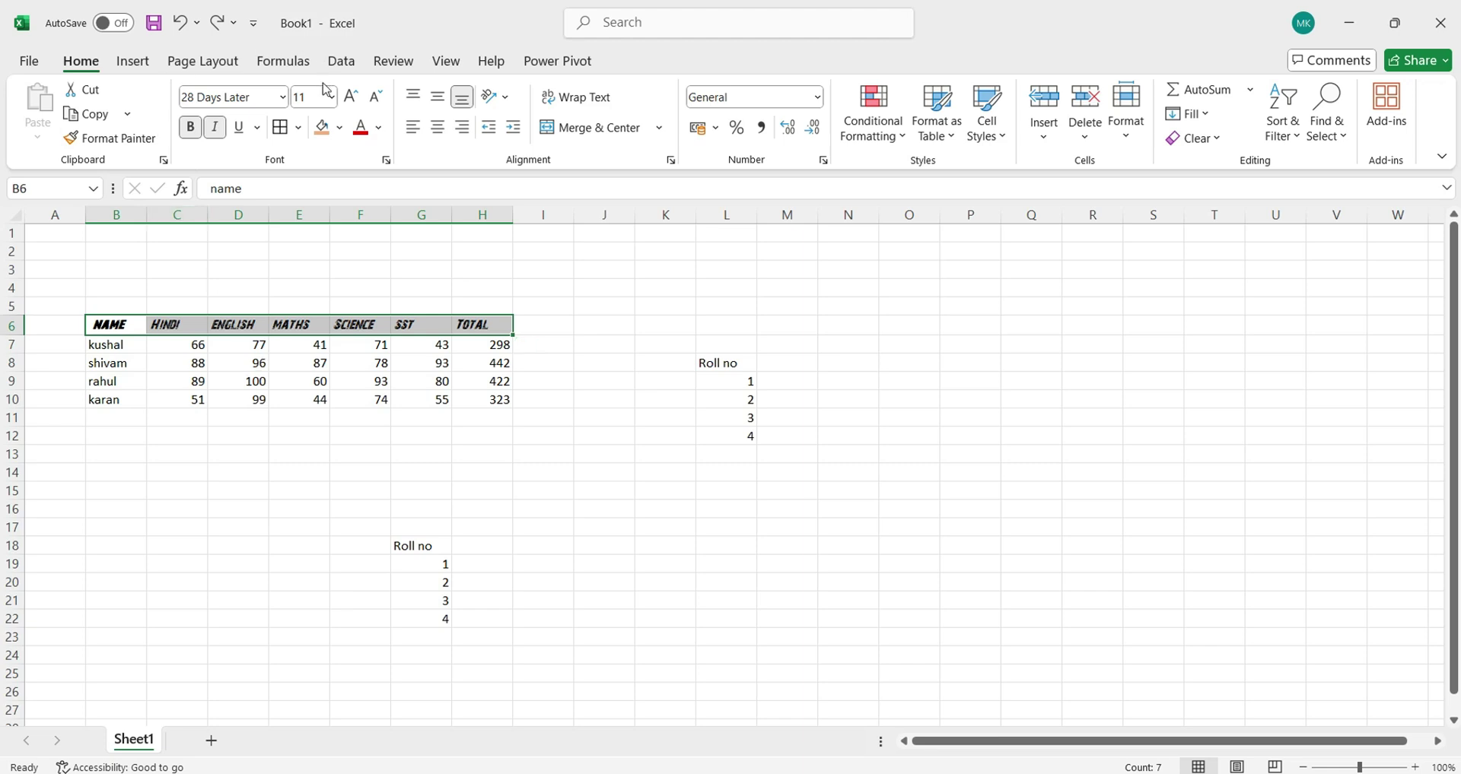
left_click(286, 364)
left_click(339, 127)
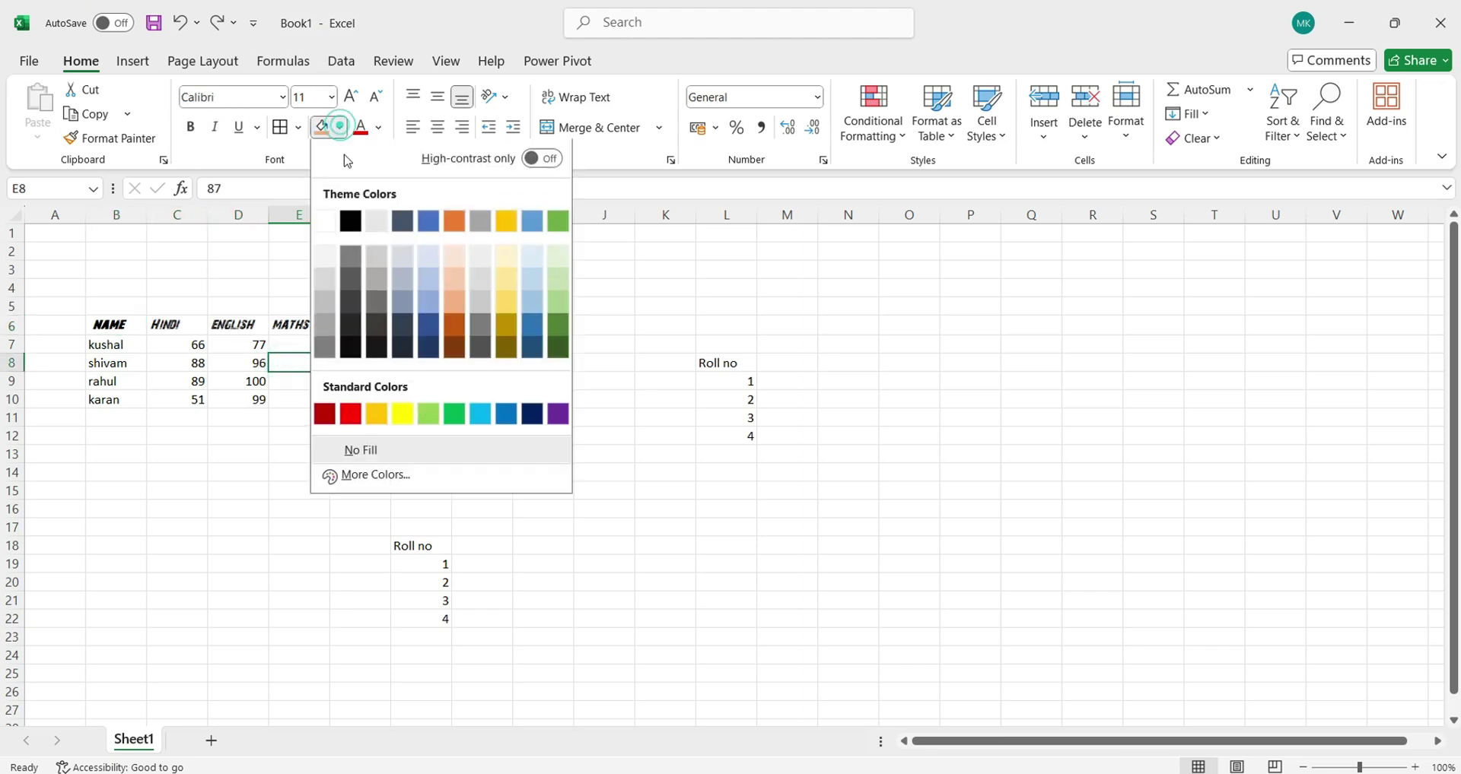
left_click(206, 352)
Step: Enlarge the font of the Hindi mark in C8 to 16 and reduce it back to 11
left_click(199, 362)
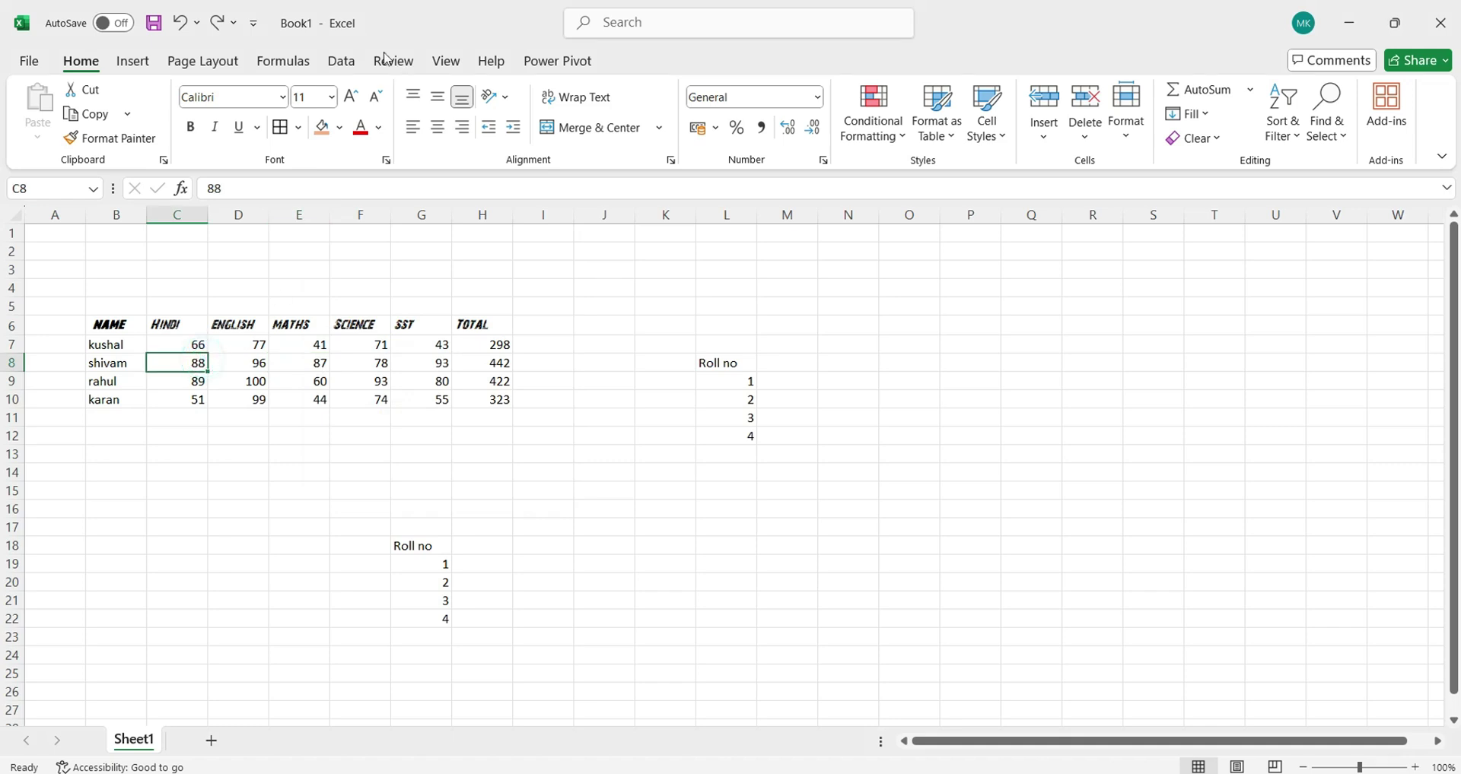
left_click(360, 99)
left_click(357, 99)
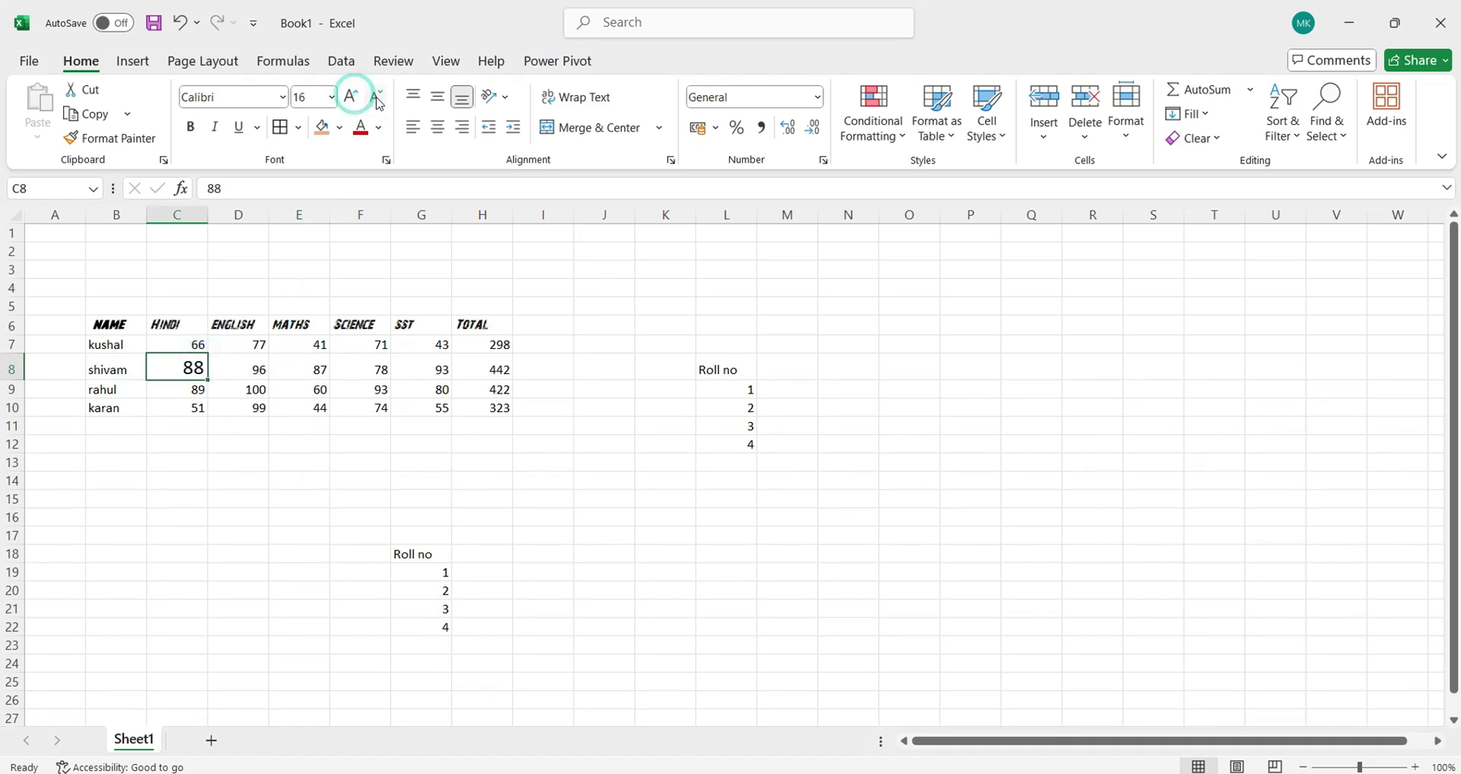
left_click(376, 99)
left_click(377, 99)
left_click(377, 99)
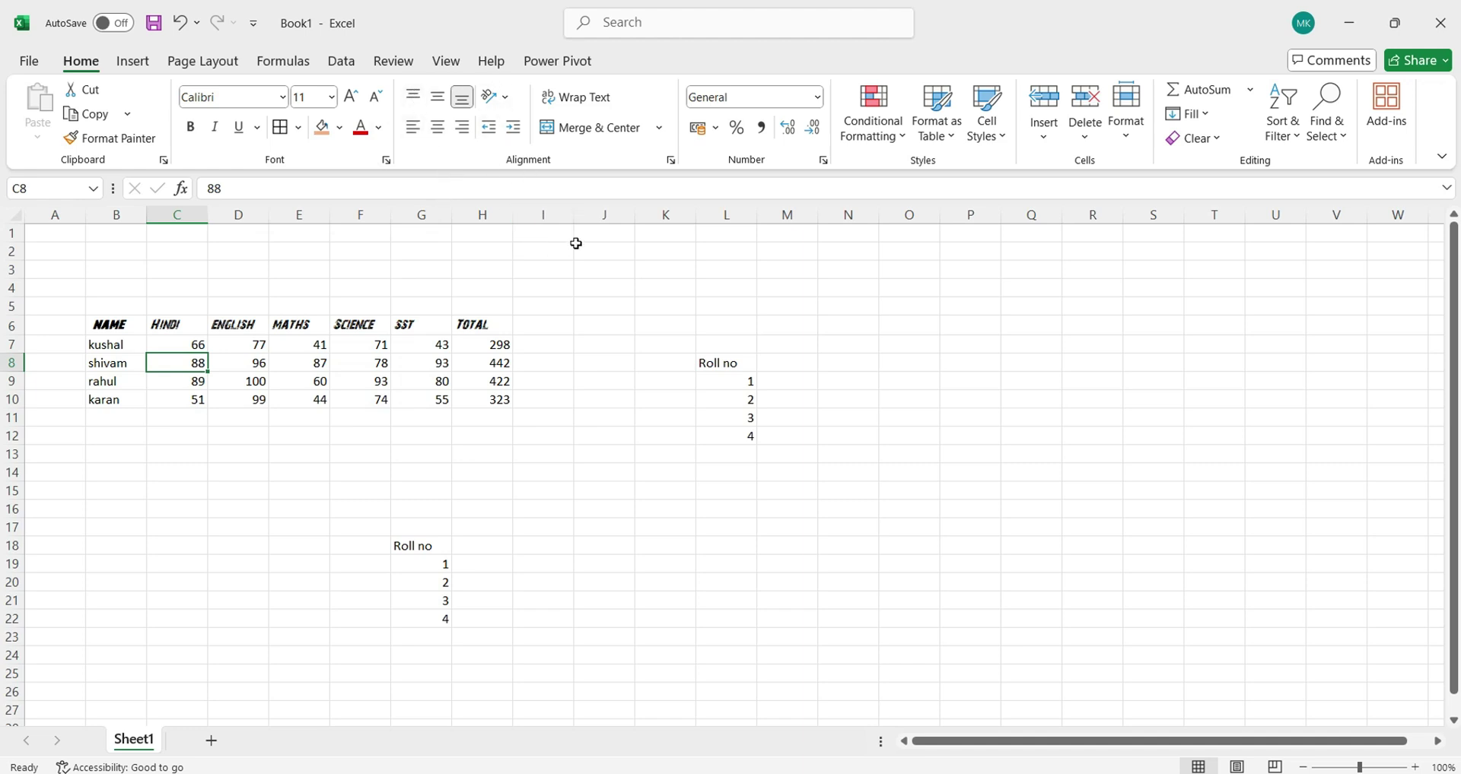
Step: Merge the cells J1:N5 into one and enter the title "result" in it
left_click_drag(579, 235, 824, 303)
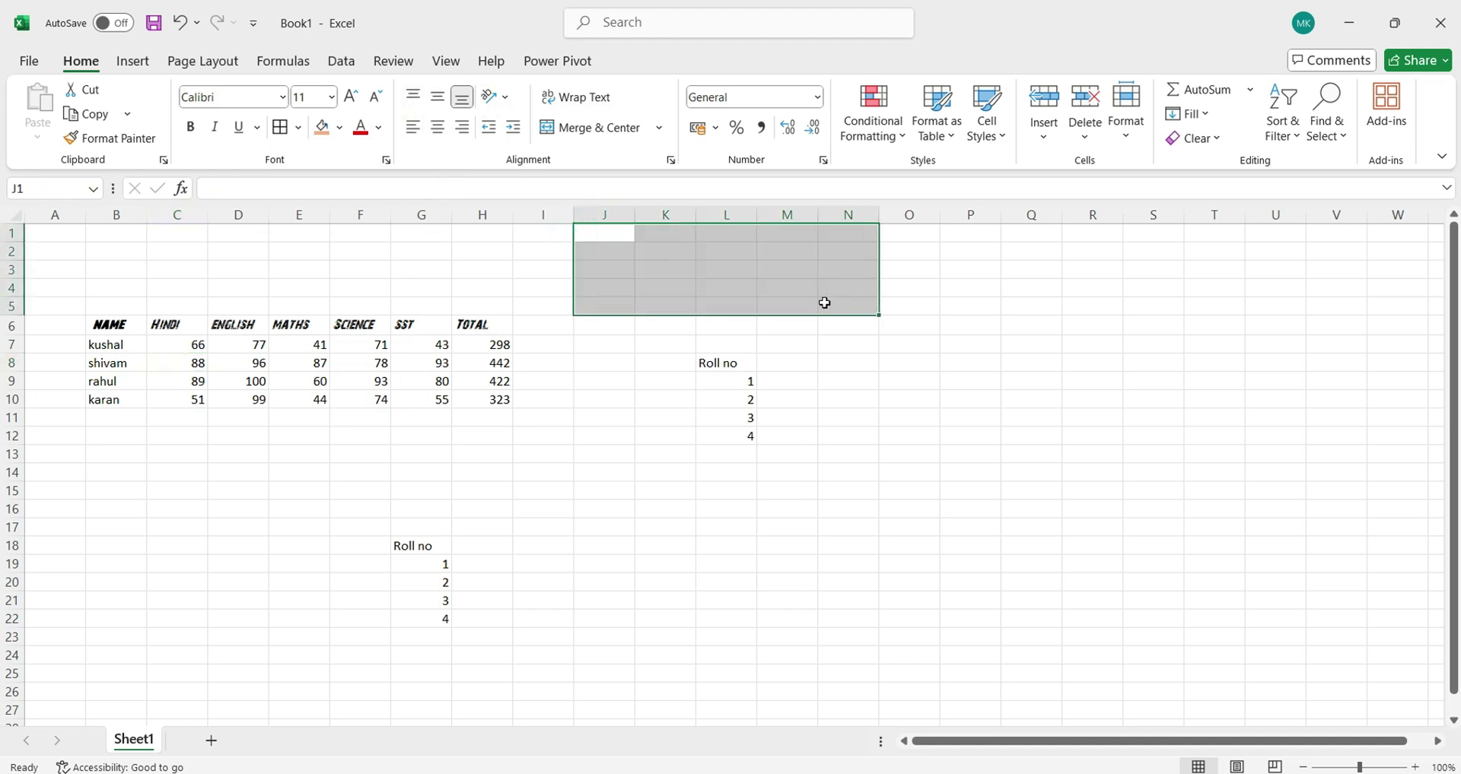
key("alt+h")
key("m")
type("c")
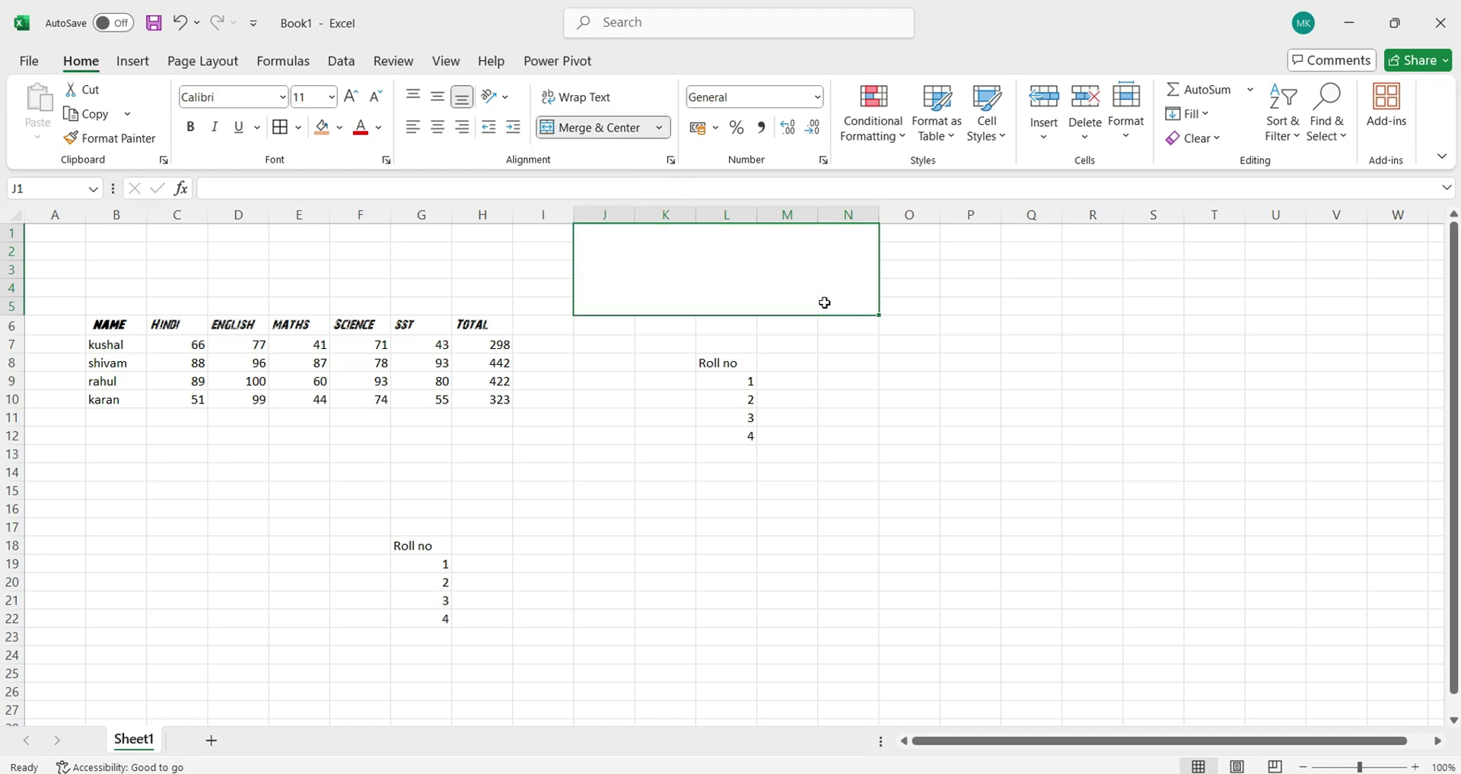
type("result")
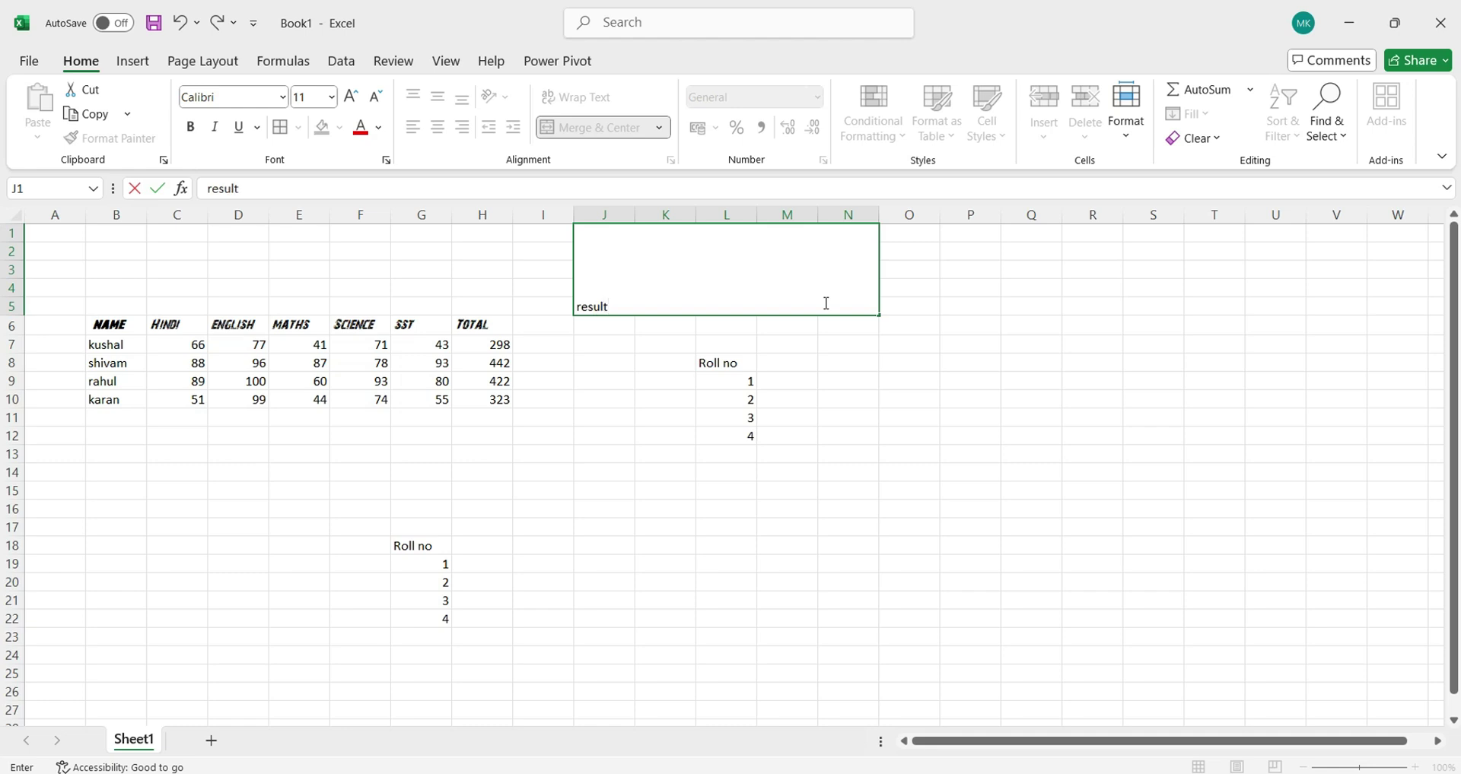
key("Return")
left_click(825, 303)
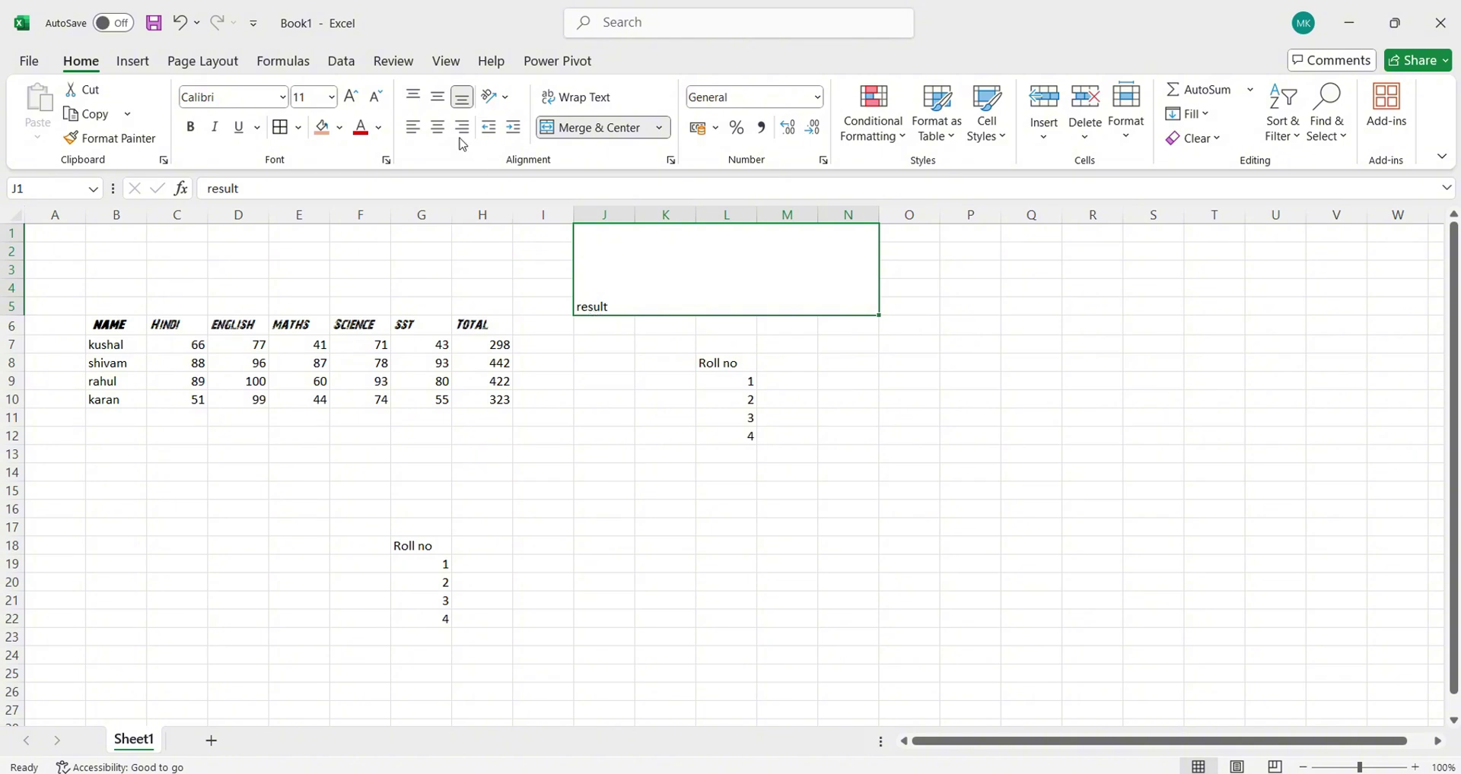
Step: Try the top, left and right alignments on the "result" title and settle on centre and middle alignment
left_click(433, 105)
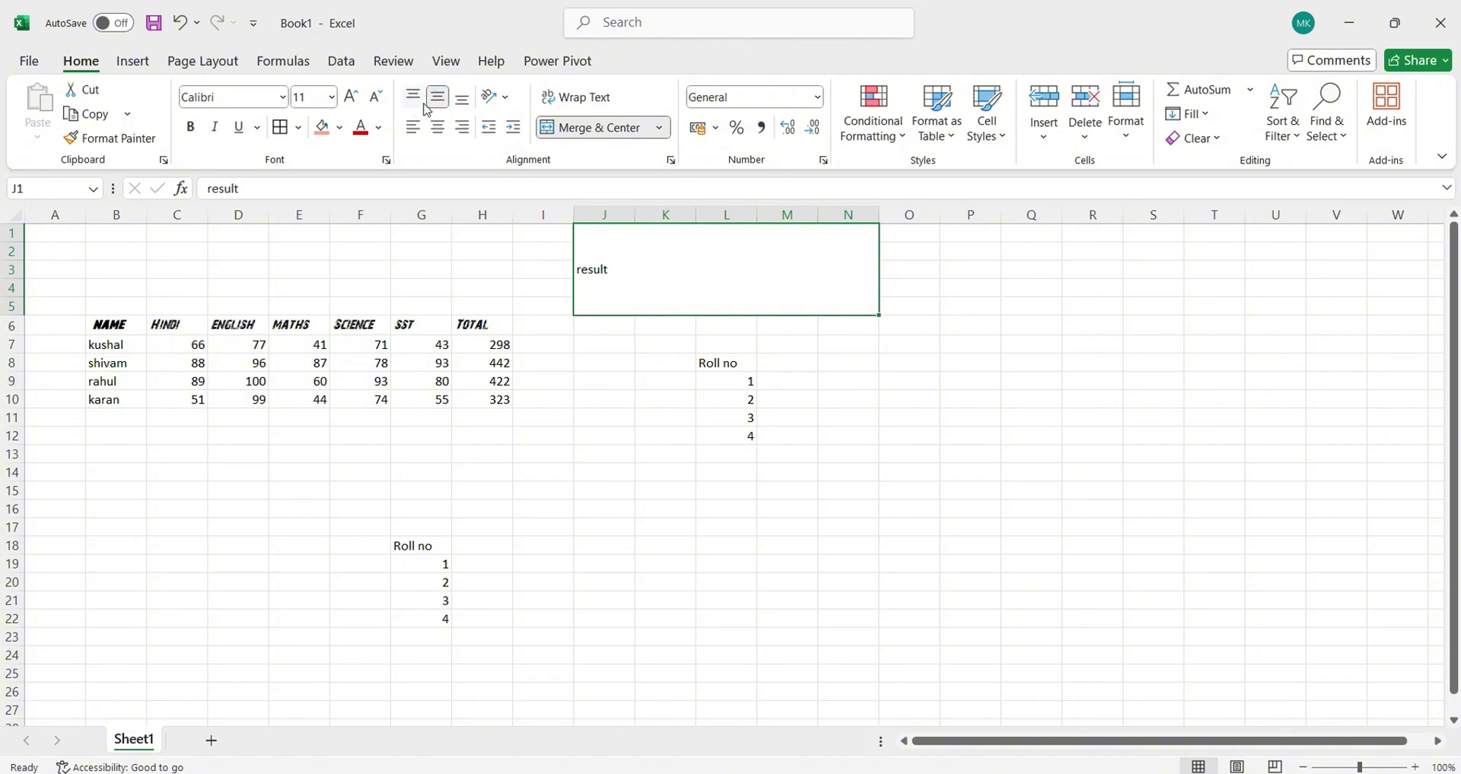
left_click(413, 97)
left_click(414, 128)
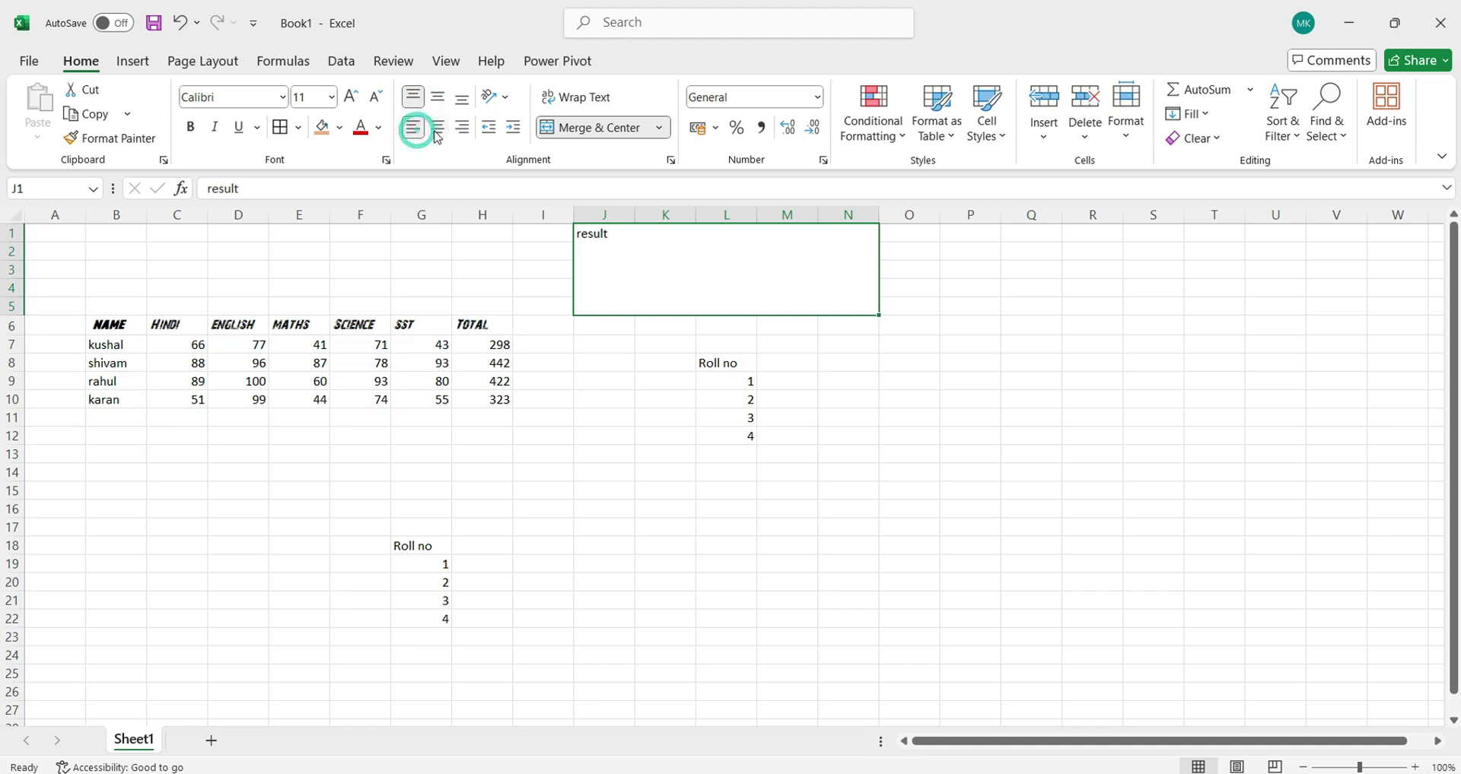
left_click(438, 128)
left_click(462, 127)
left_click(438, 128)
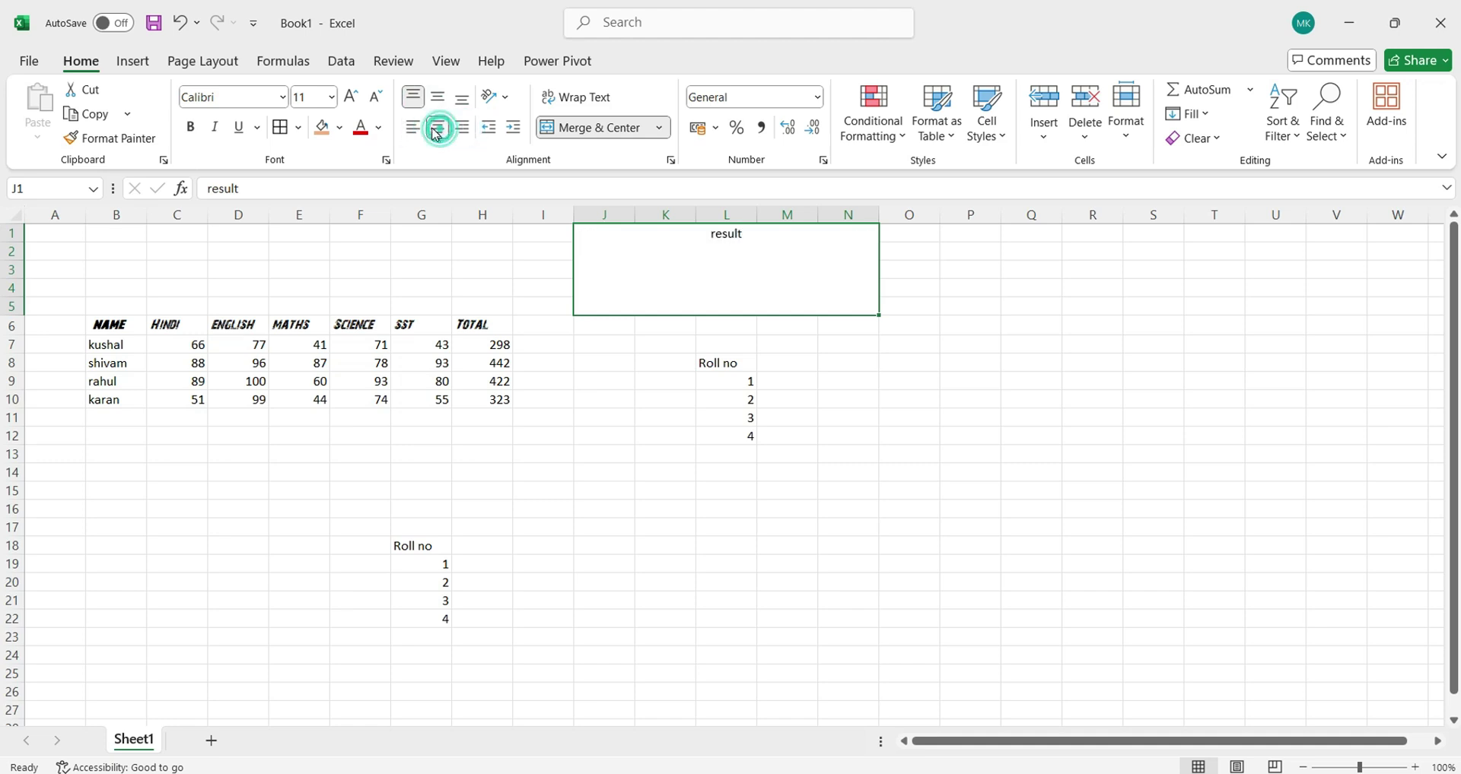
left_click(414, 128)
left_click(437, 127)
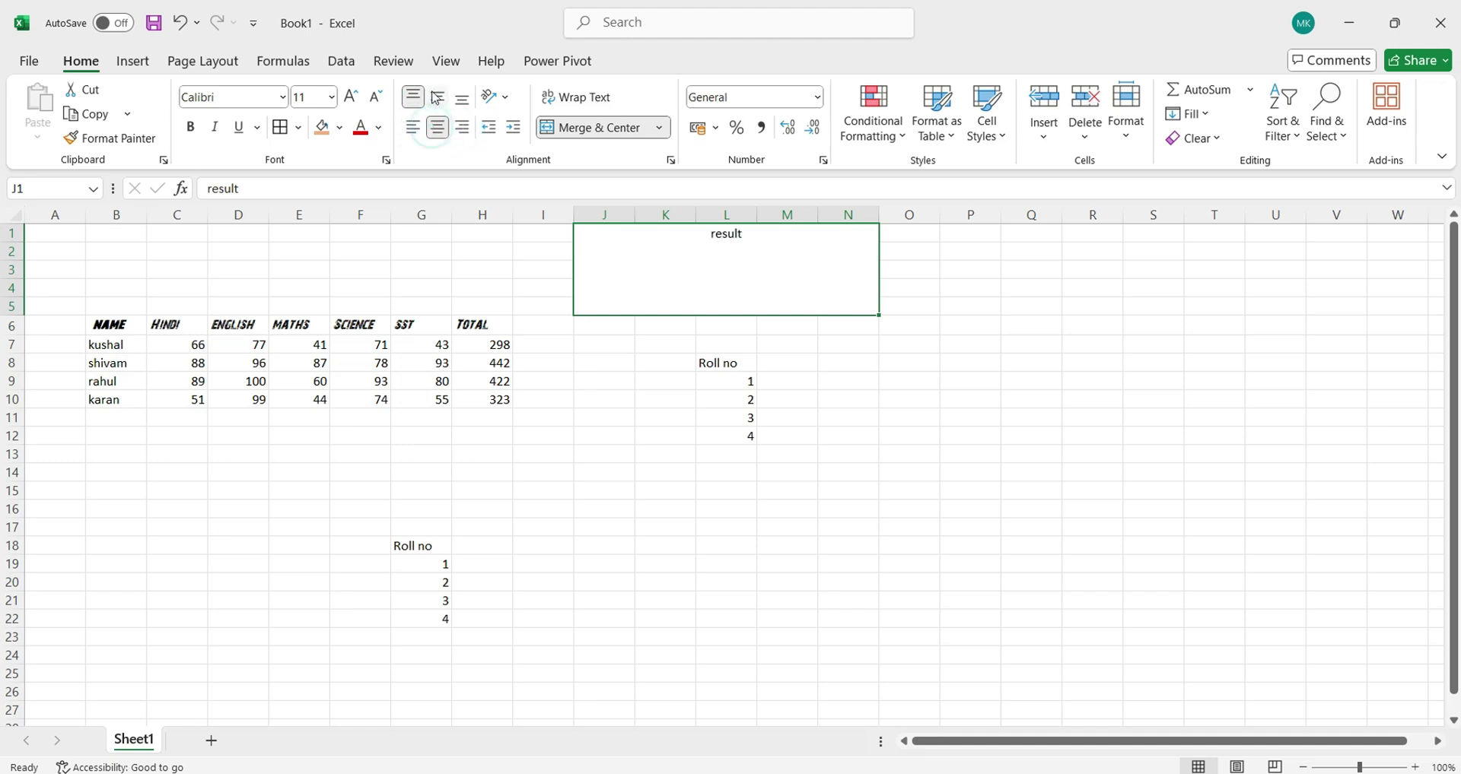
left_click(437, 97)
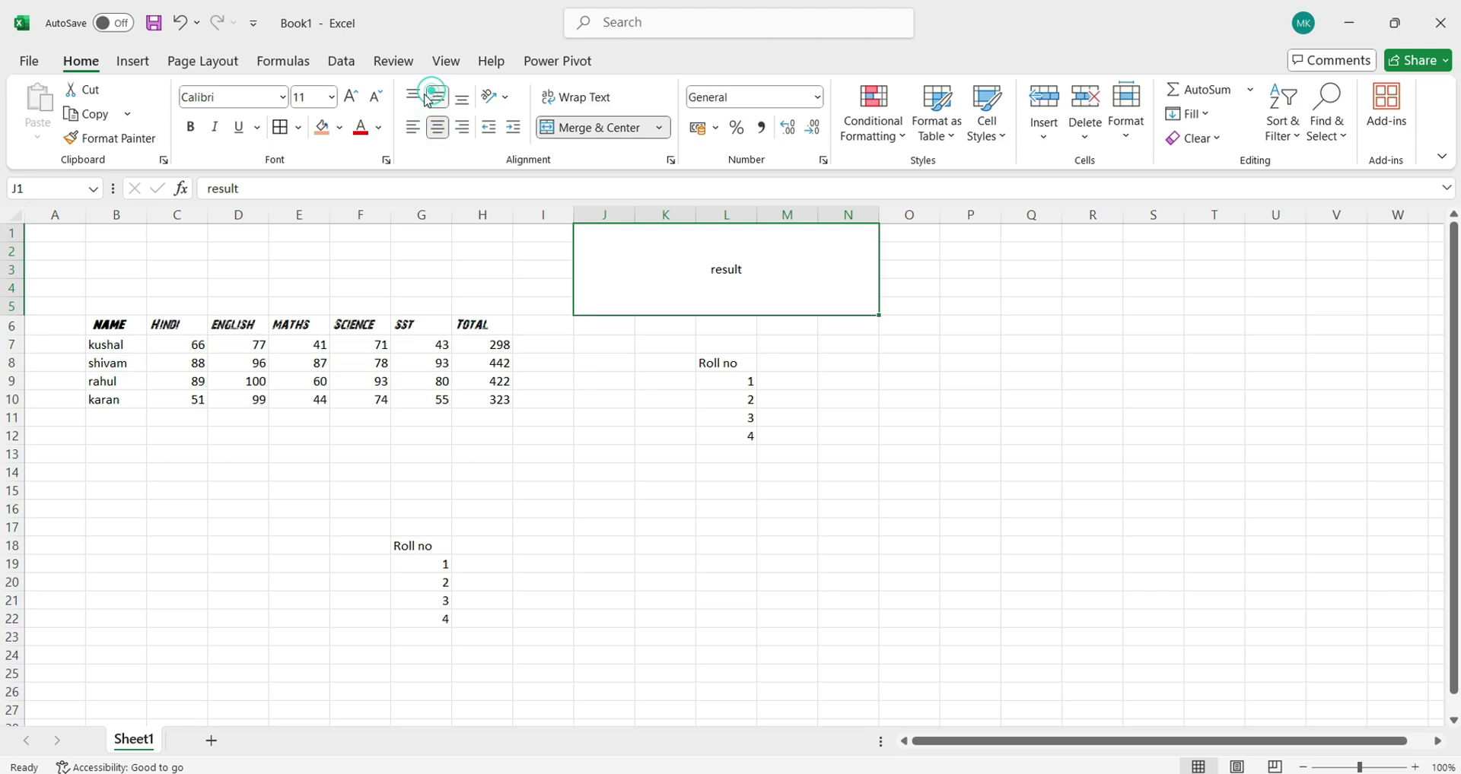
Step: Enlarge the font of the "result" title in J1:N5 to size 36
left_click(350, 98)
left_click(350, 97)
left_click(349, 97)
left_click(350, 97)
left_click(350, 97)
left_click(350, 98)
left_click(350, 97)
left_click(350, 98)
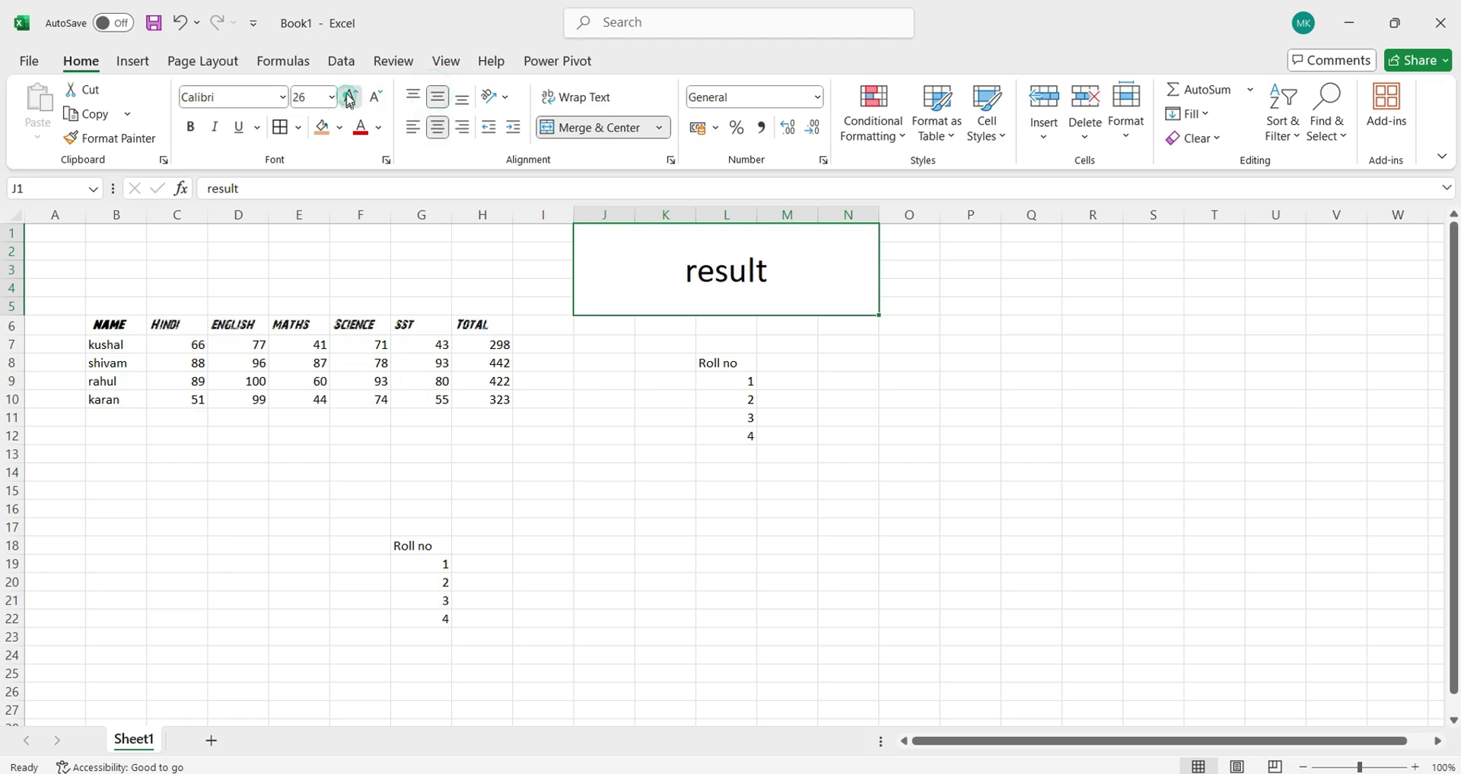
left_click(350, 97)
left_click(350, 97)
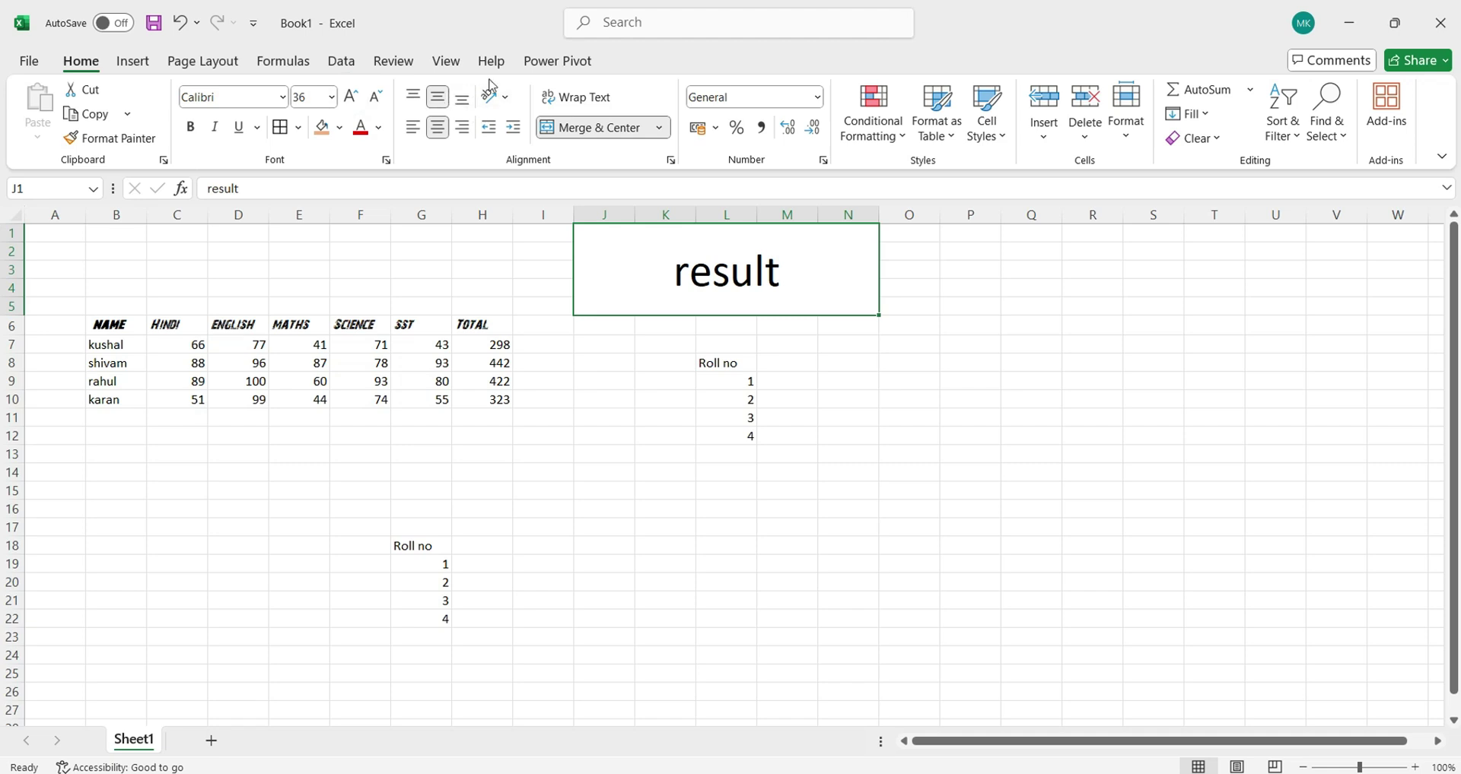
Step: Try vertical, angle clockwise, rotate down and angle counterclockwise text orientations on the "result" title
left_click(508, 96)
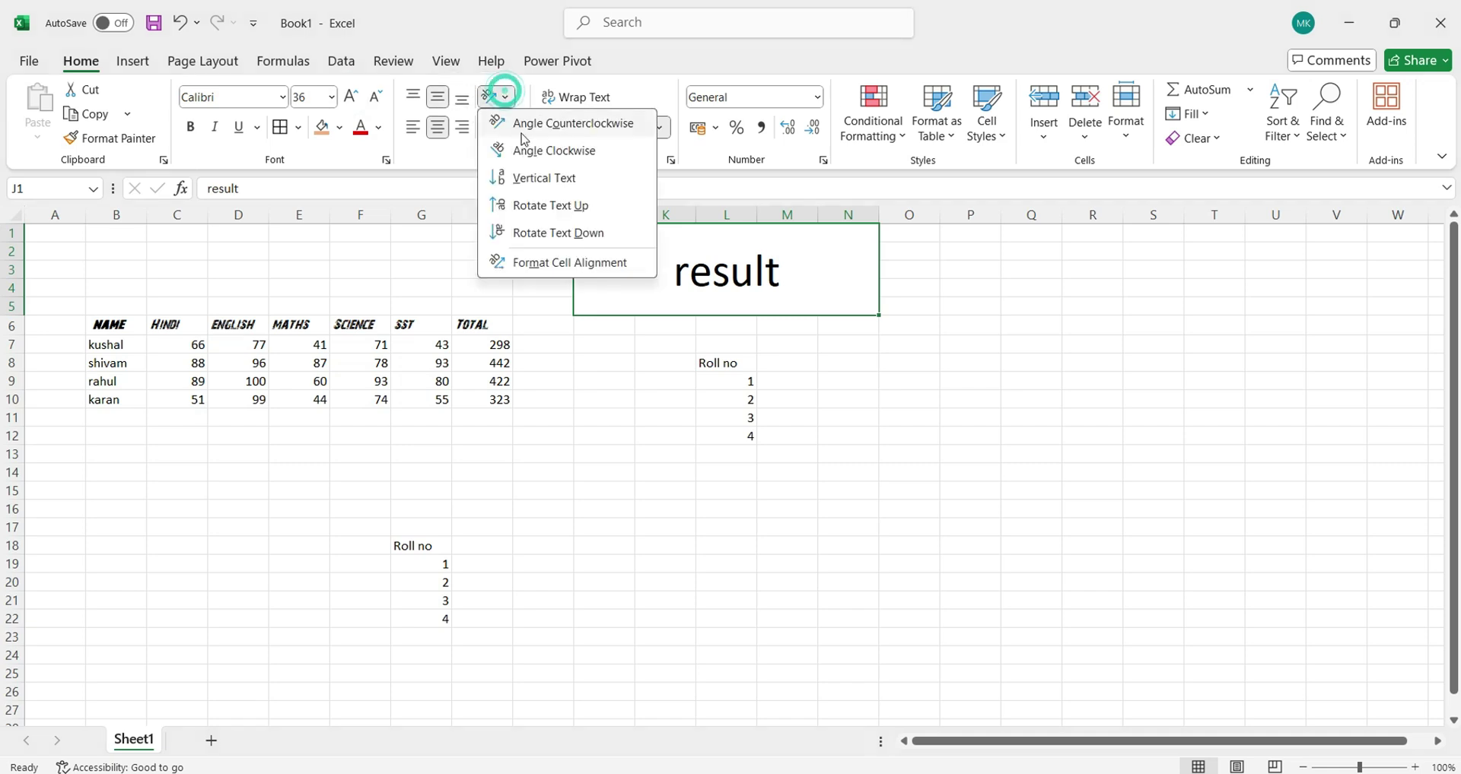
left_click(542, 176)
left_click(505, 97)
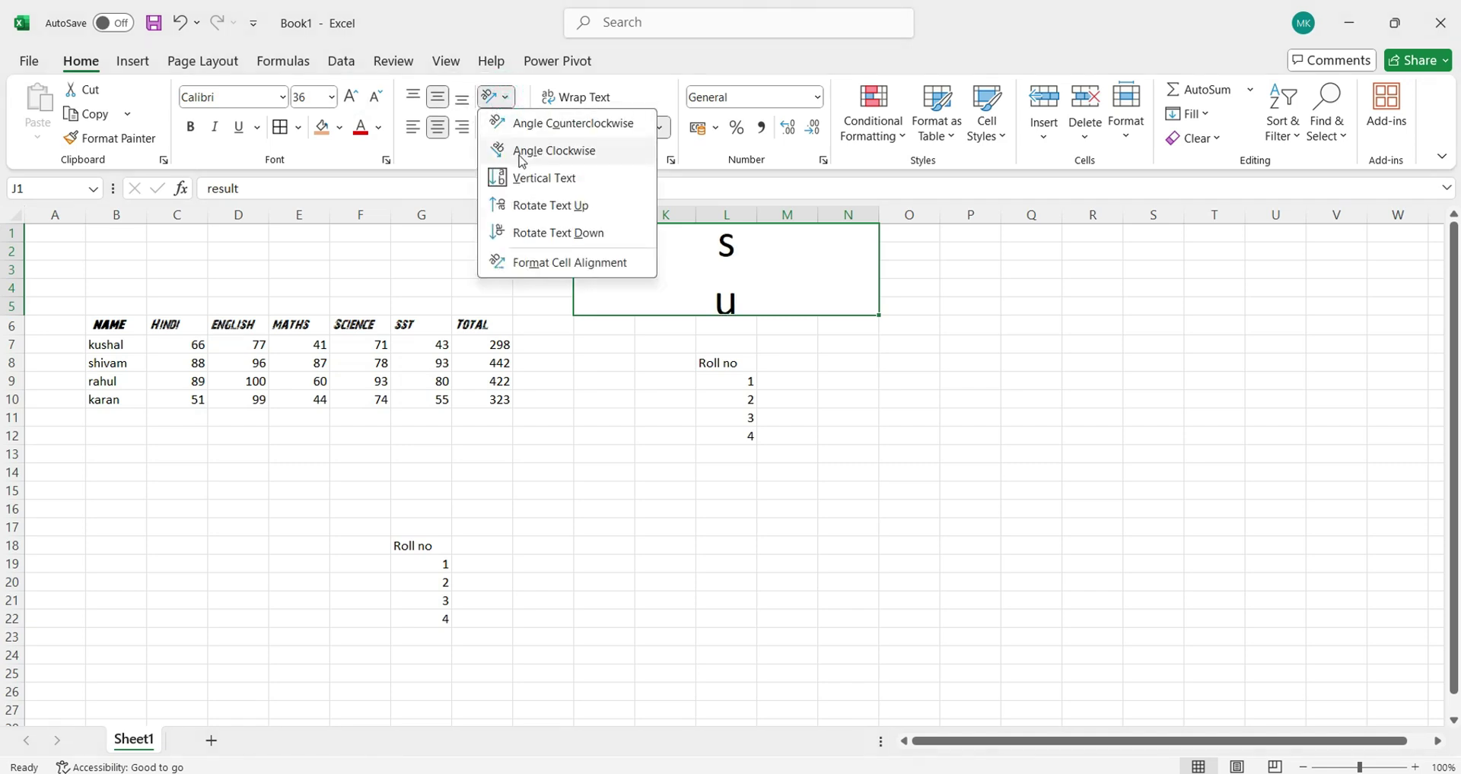
left_click(533, 150)
left_click(508, 100)
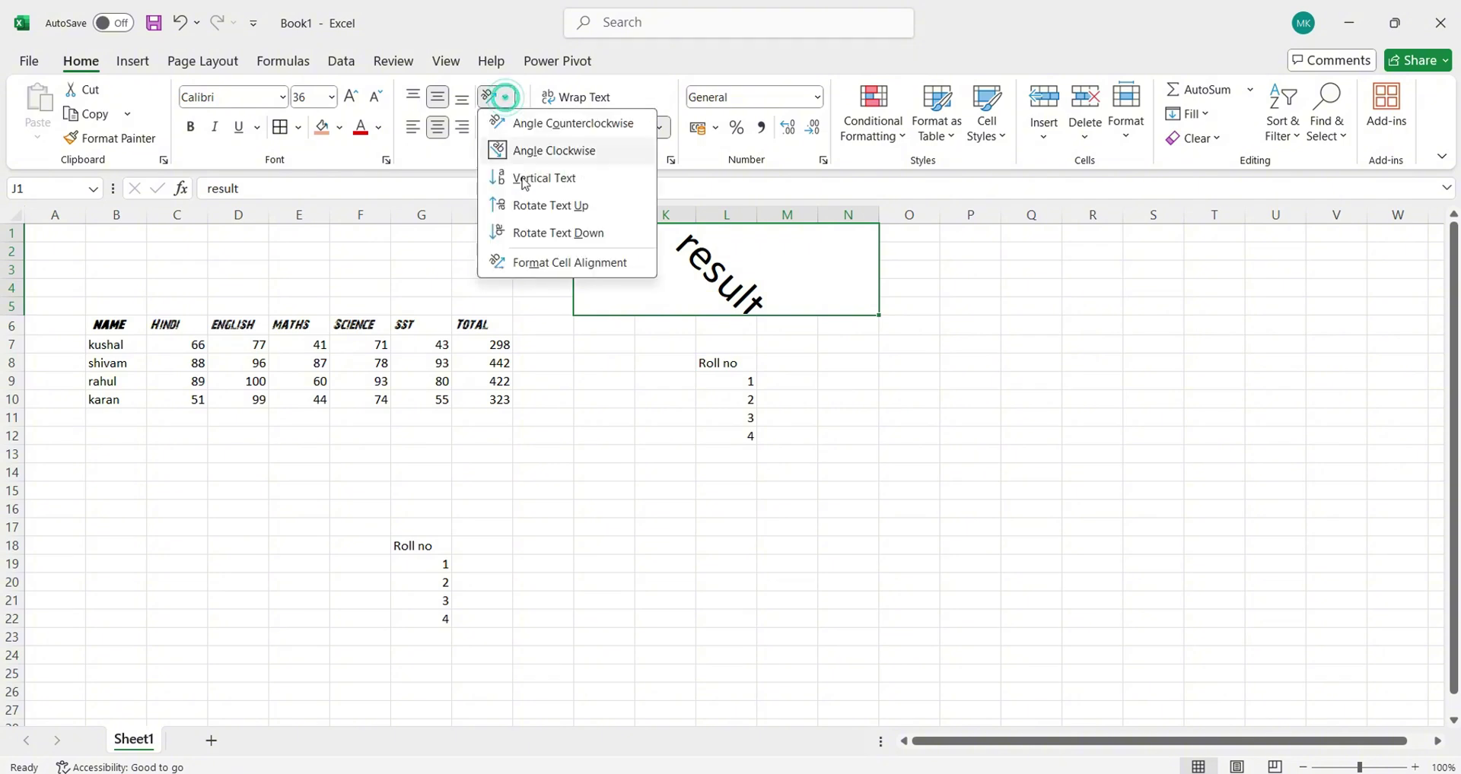
left_click(536, 242)
left_click(505, 97)
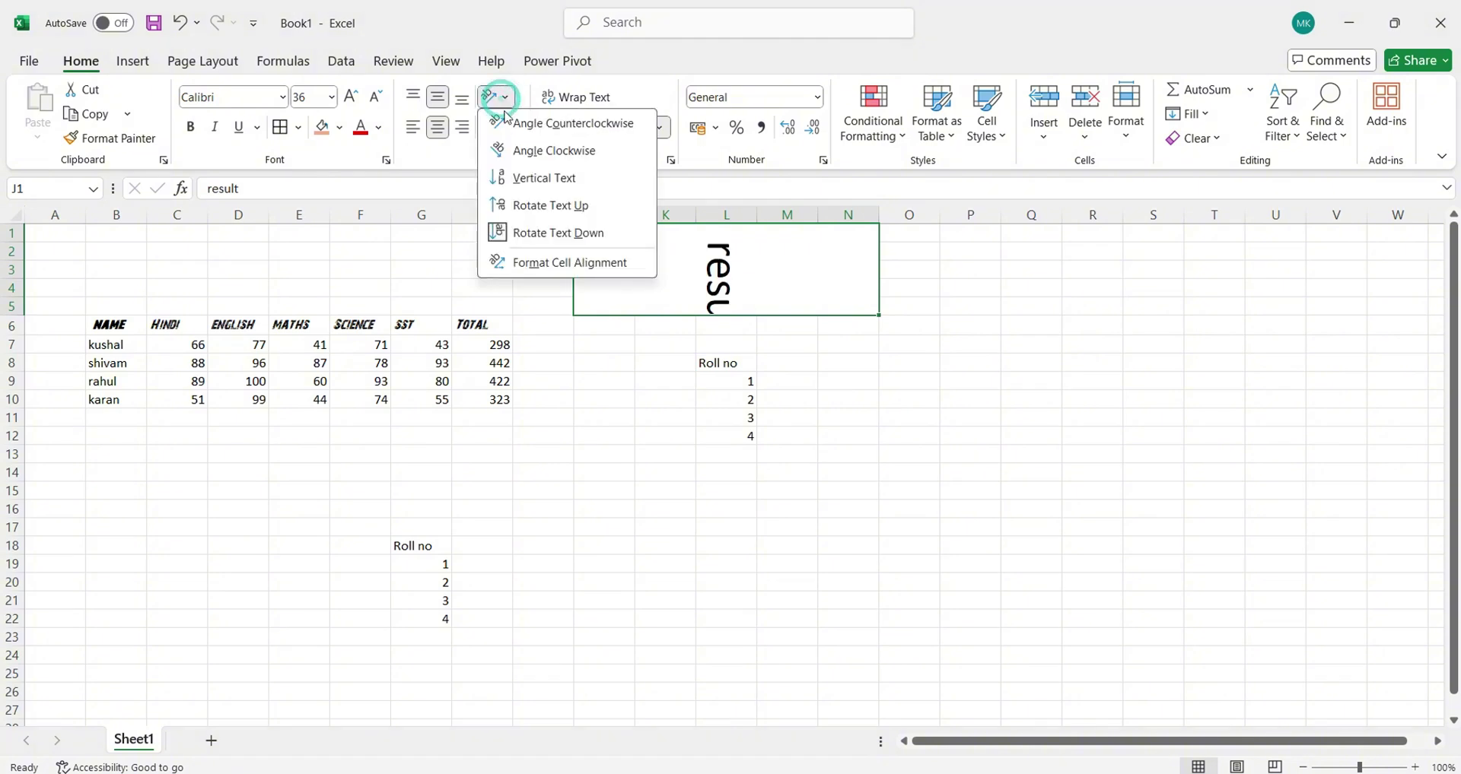
left_click(511, 123)
left_click(495, 97)
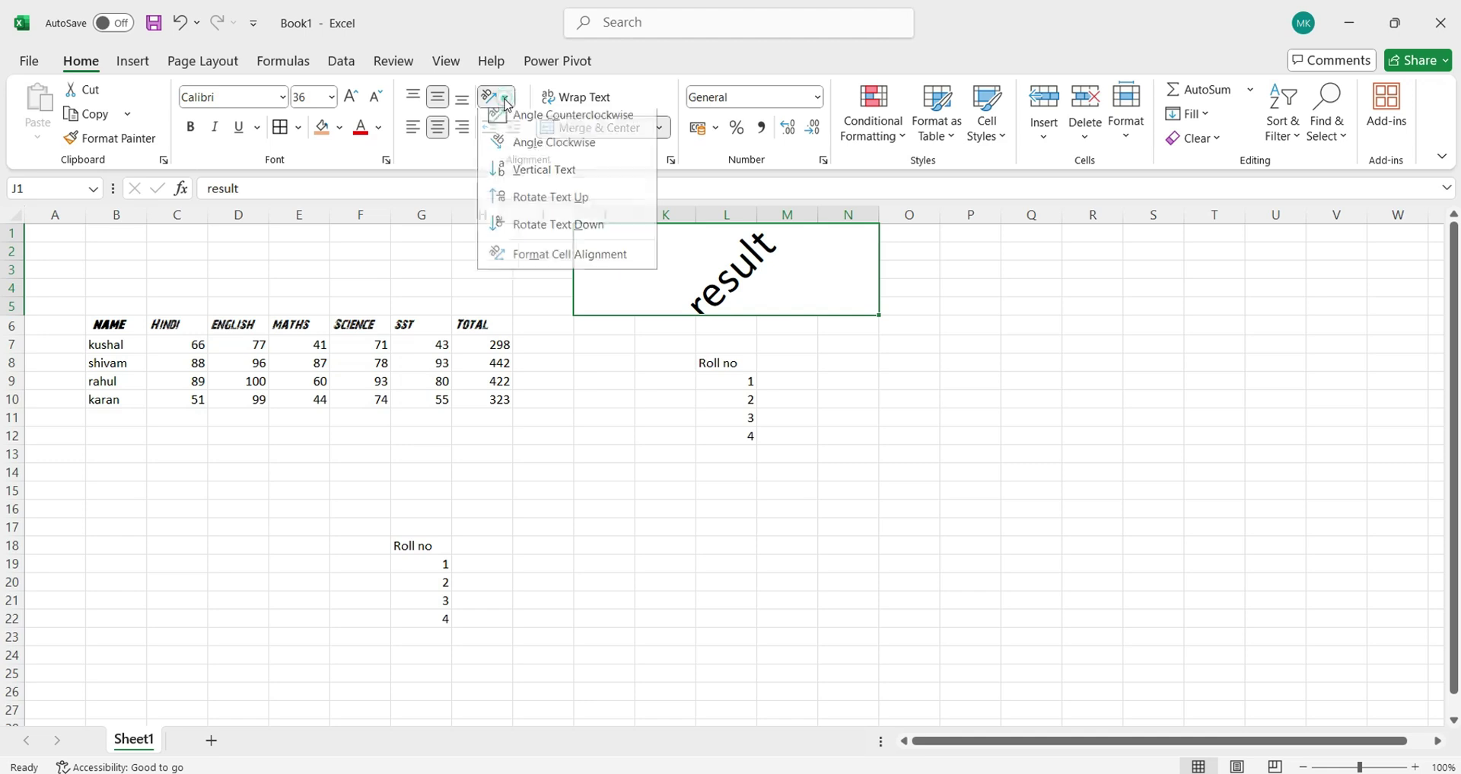
left_click(454, 180)
Step: Try increasing and decreasing the indent of the "result" title in J1:N5
left_click(493, 126)
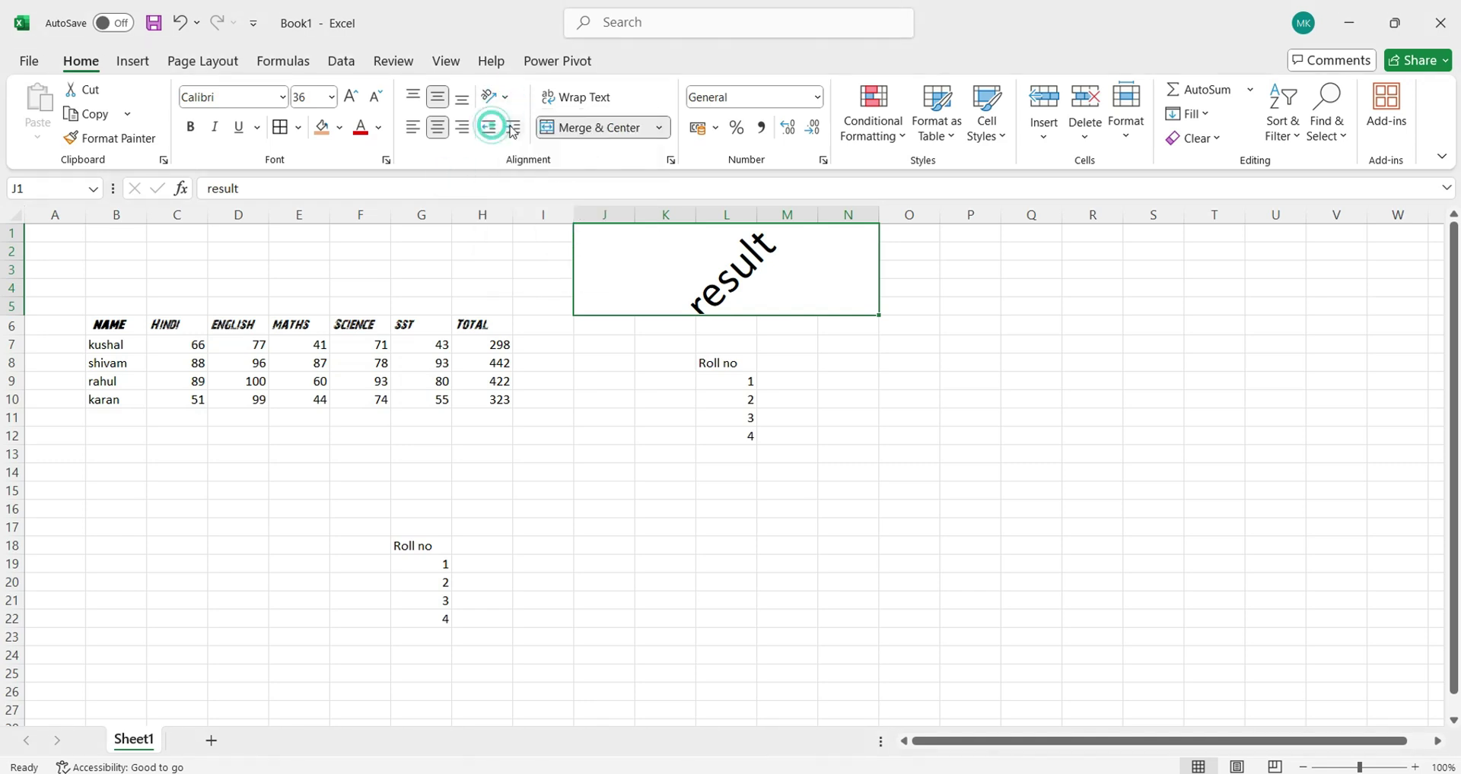
left_click(513, 126)
left_click(489, 127)
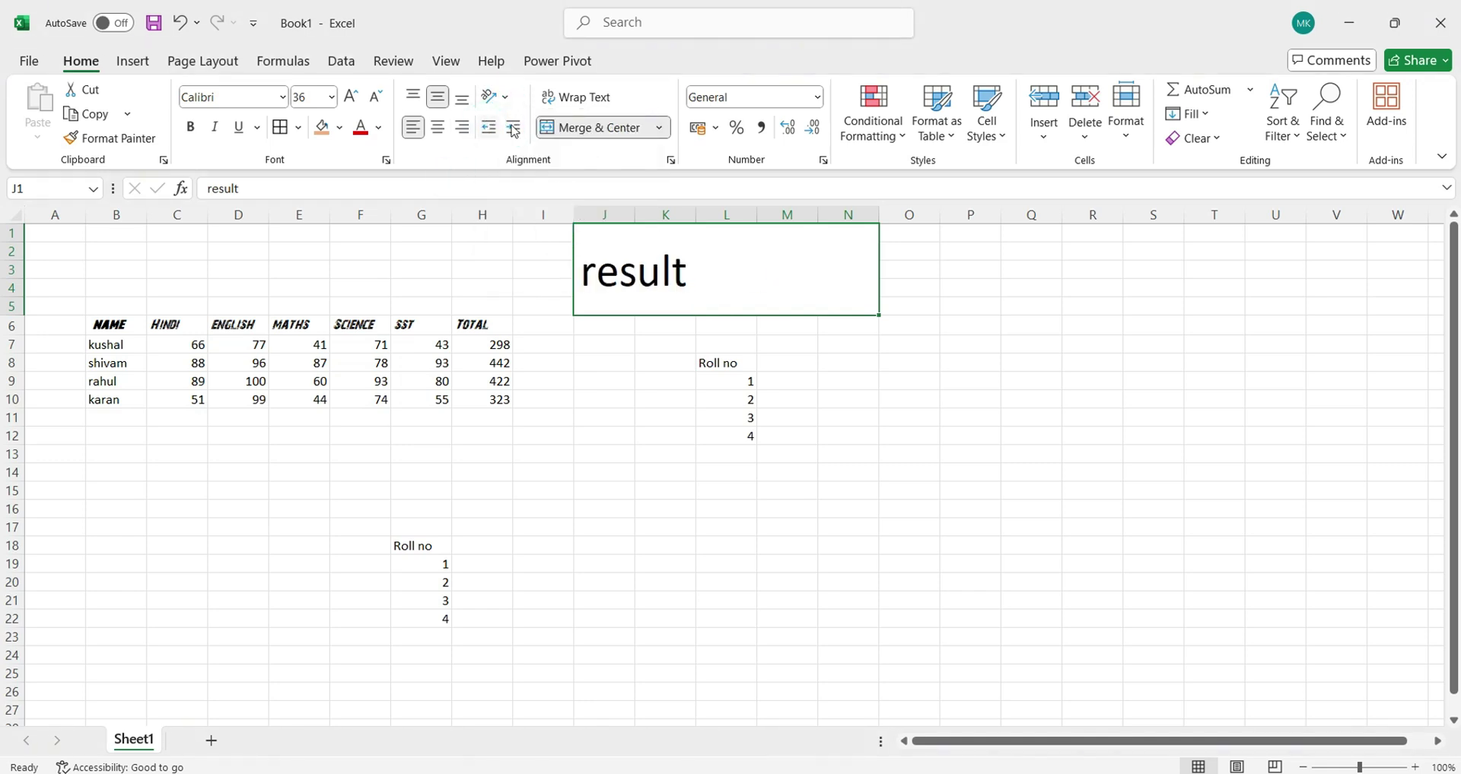
Step: Increase the indent of the "result" title in J1:N5 several levels
left_click(511, 127)
left_click(515, 127)
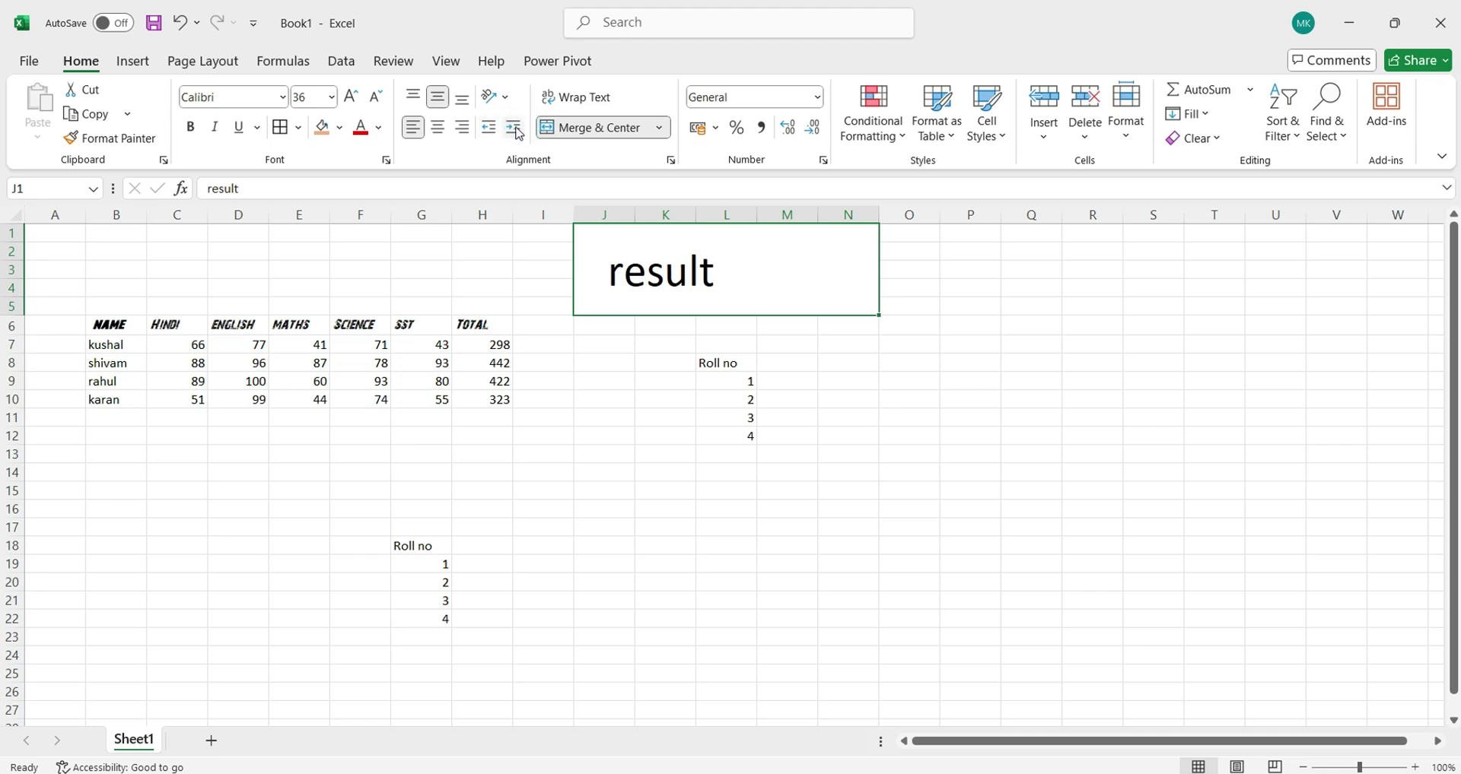
left_click(517, 131)
left_click(495, 133)
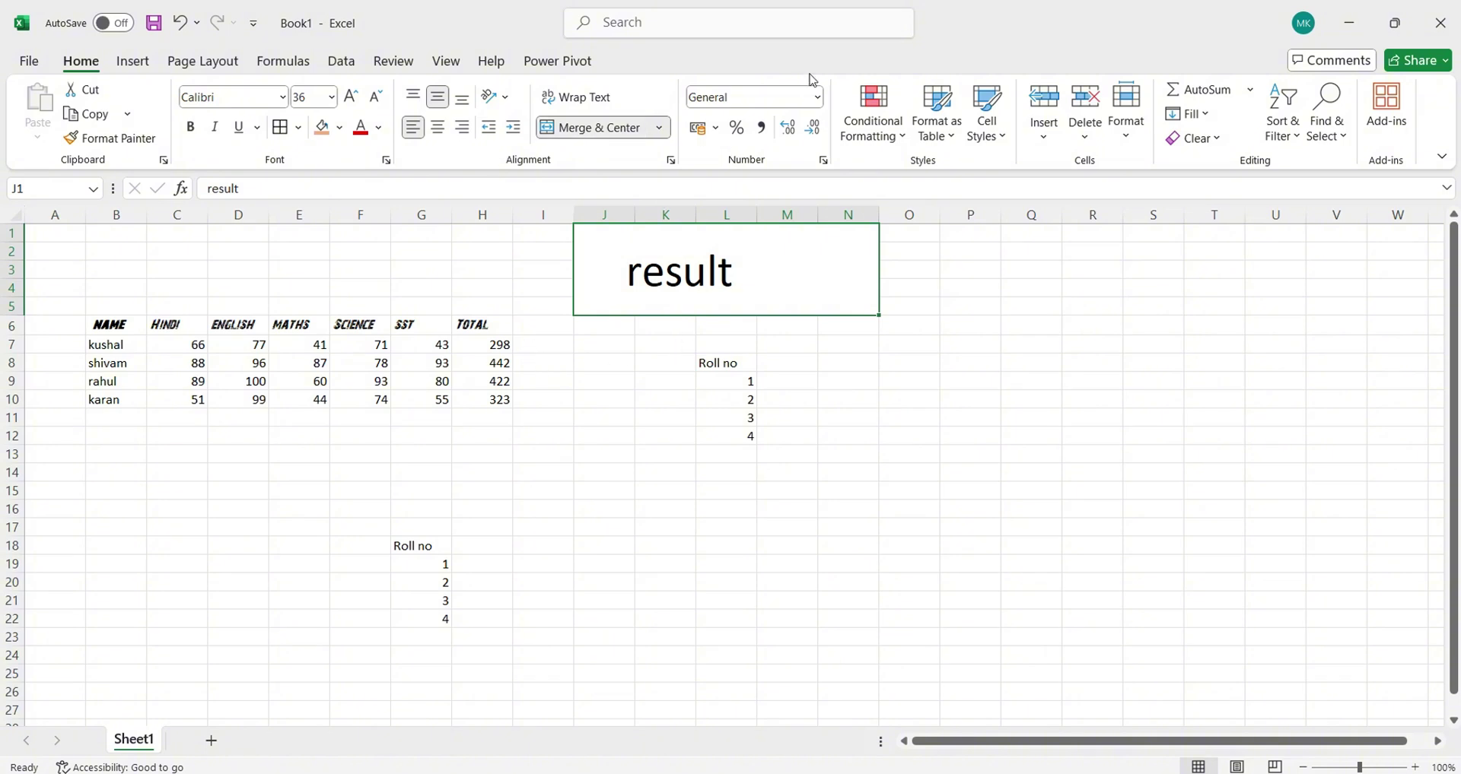
Step: Apply the Percentage number format to the Science mark in F7
left_click(817, 97)
left_click(613, 362)
left_click(816, 97)
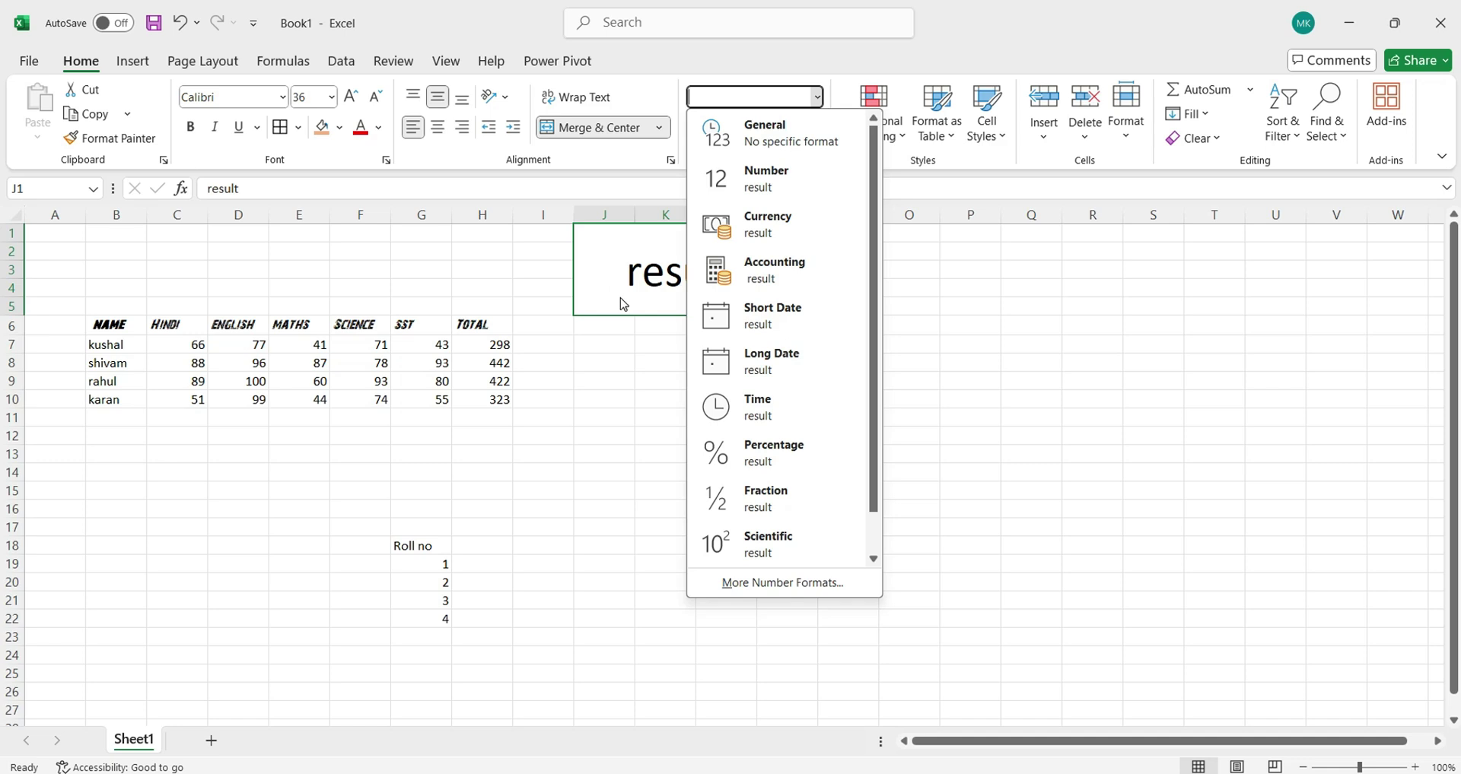
left_click(382, 347)
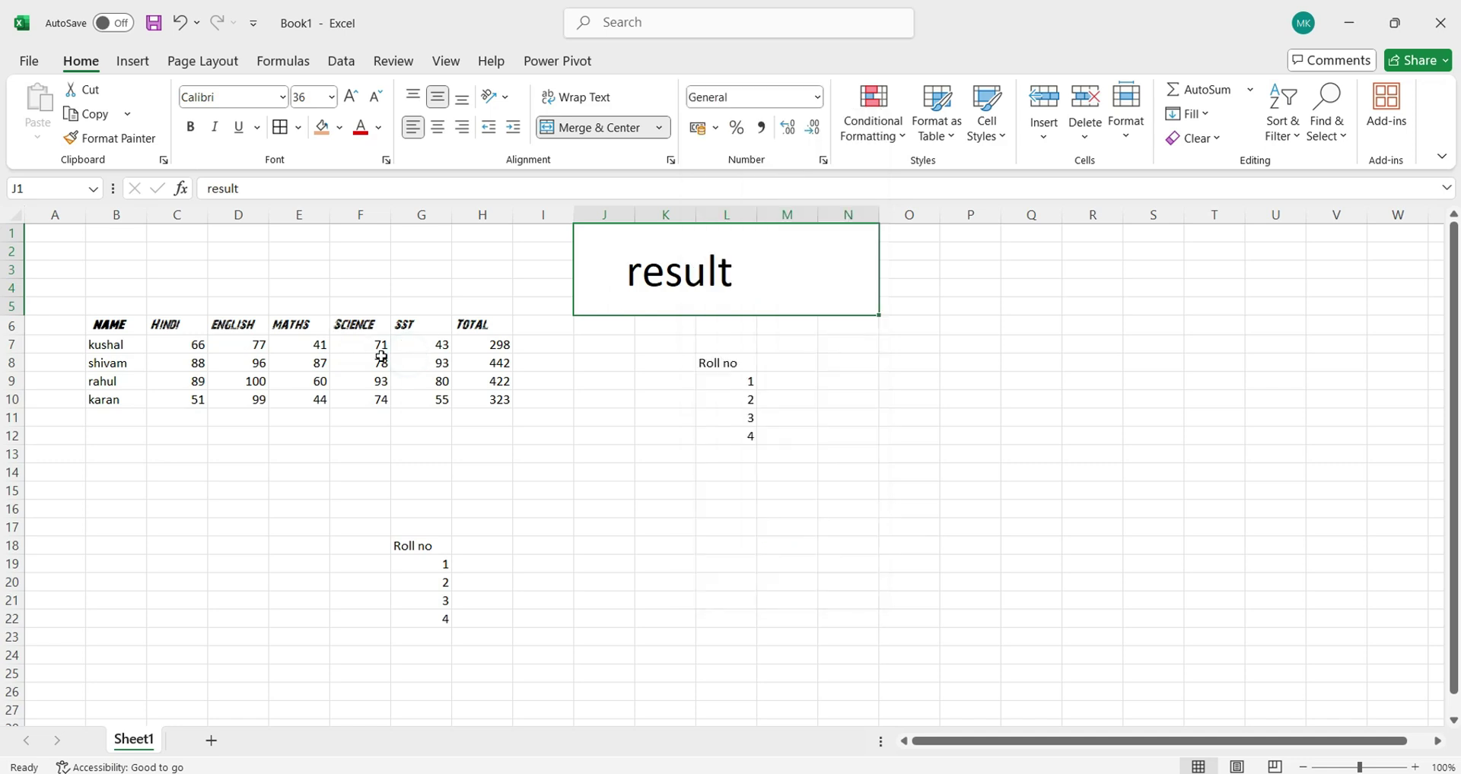
left_click(382, 346)
left_click(815, 98)
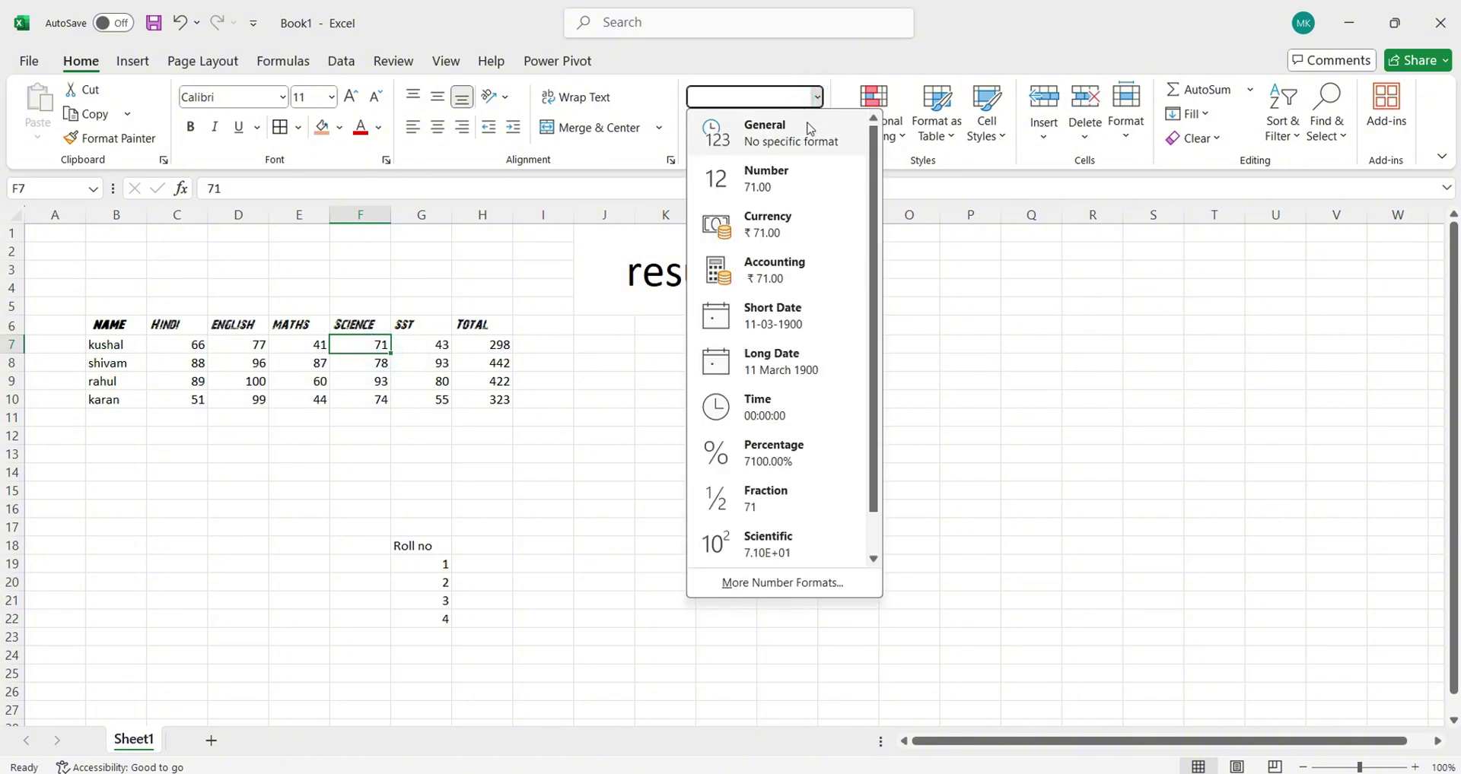
left_click(782, 461)
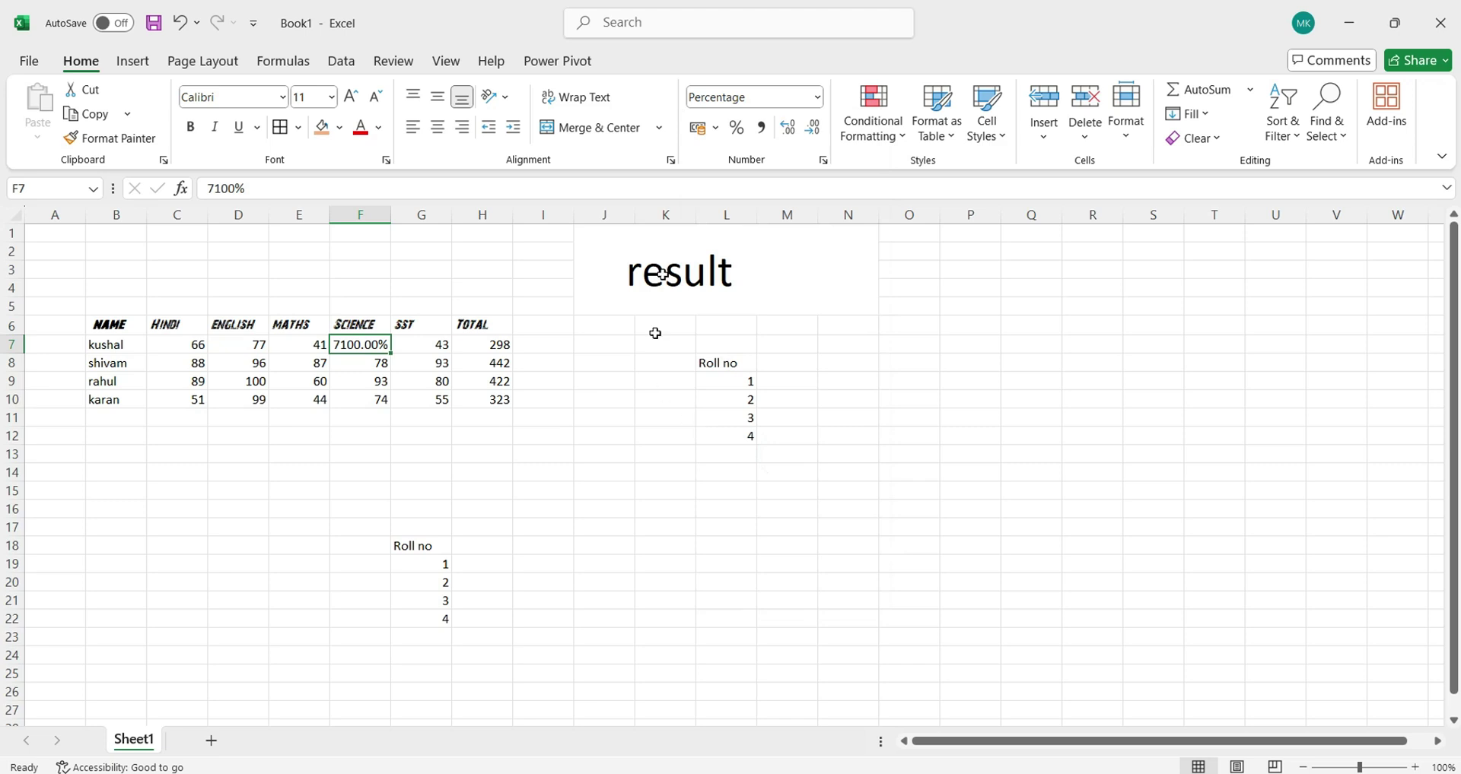
Step: Try decimal place changes, Comma Style and Percent Style on the Science mark in F7 and view the accounting currency options
left_click(807, 132)
left_click(806, 134)
left_click(789, 128)
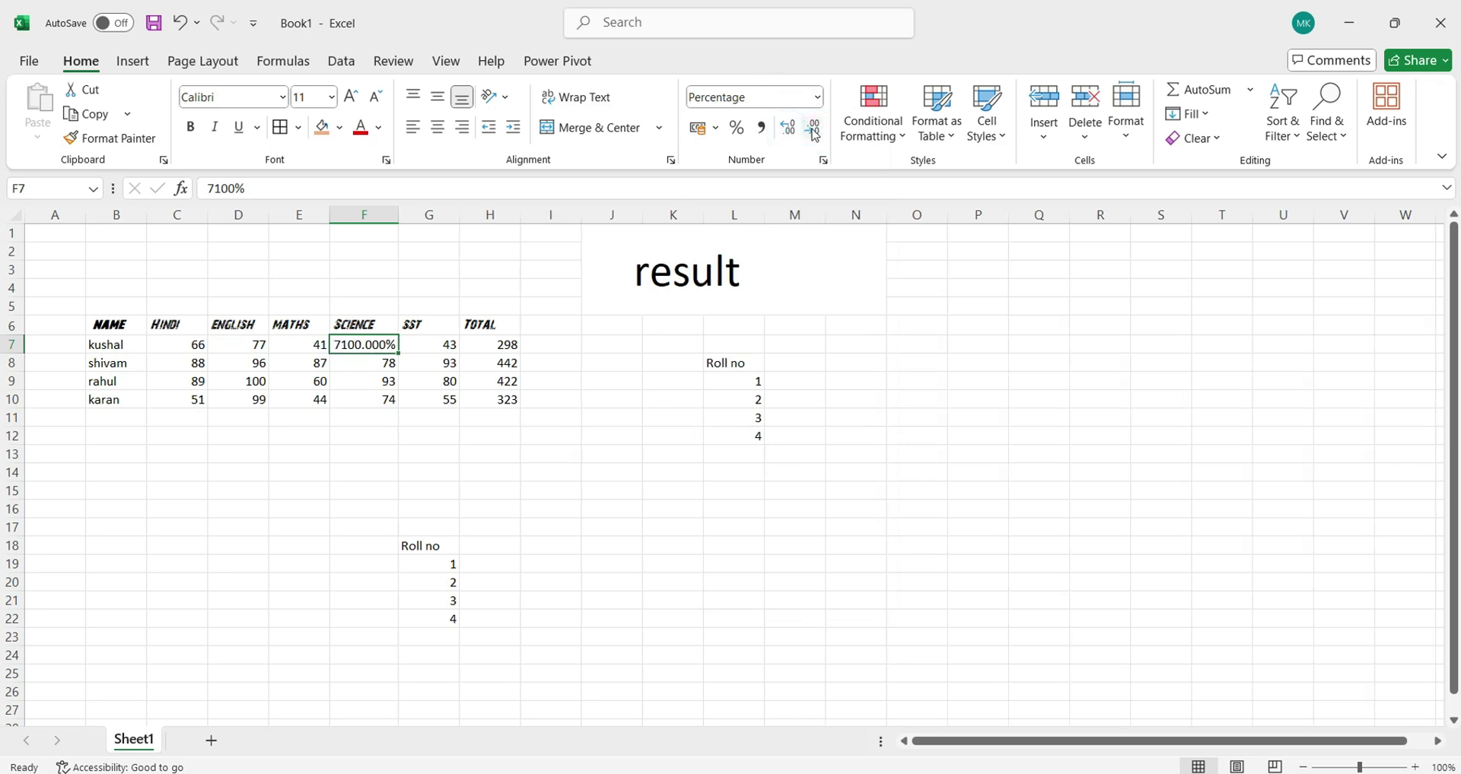
left_click(768, 133)
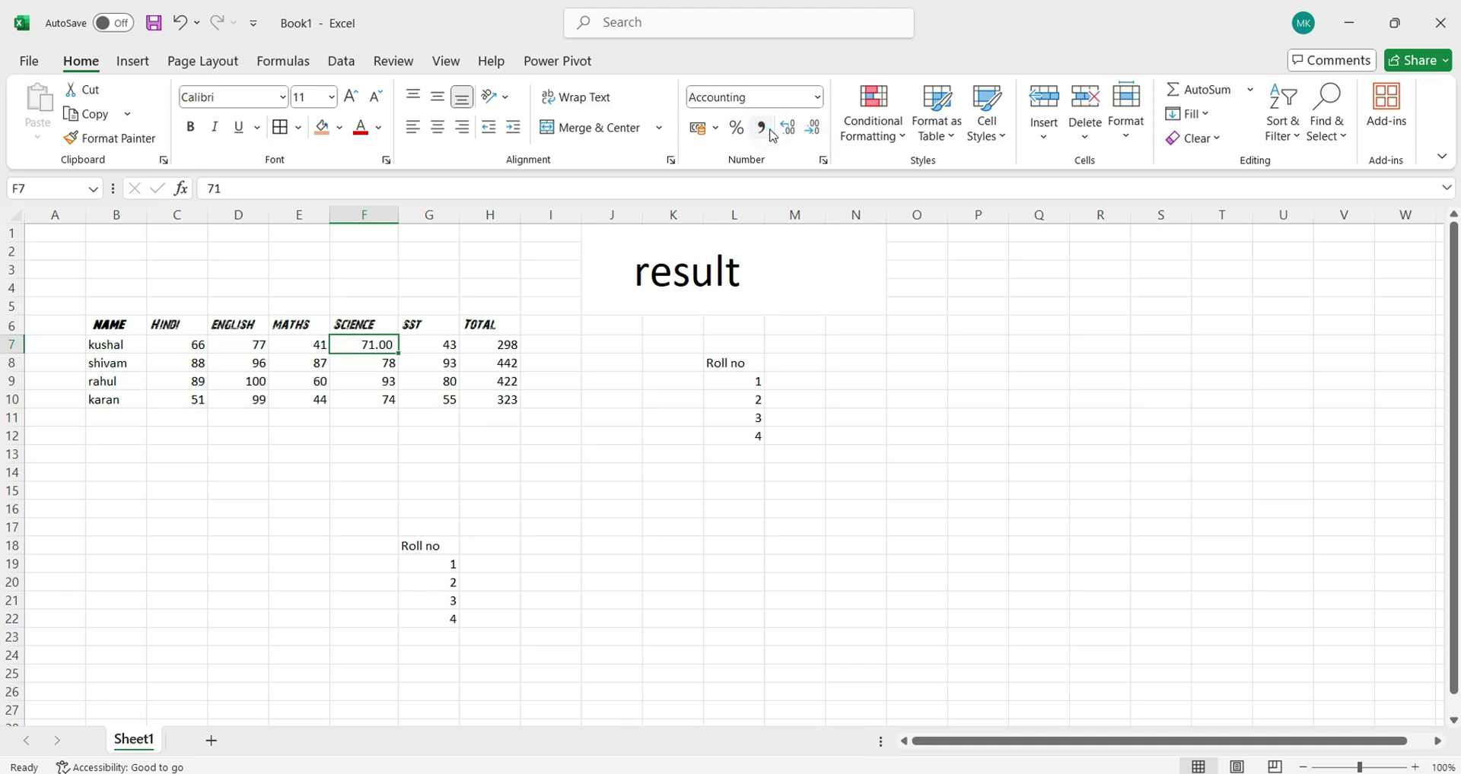
left_click(736, 128)
left_click(715, 129)
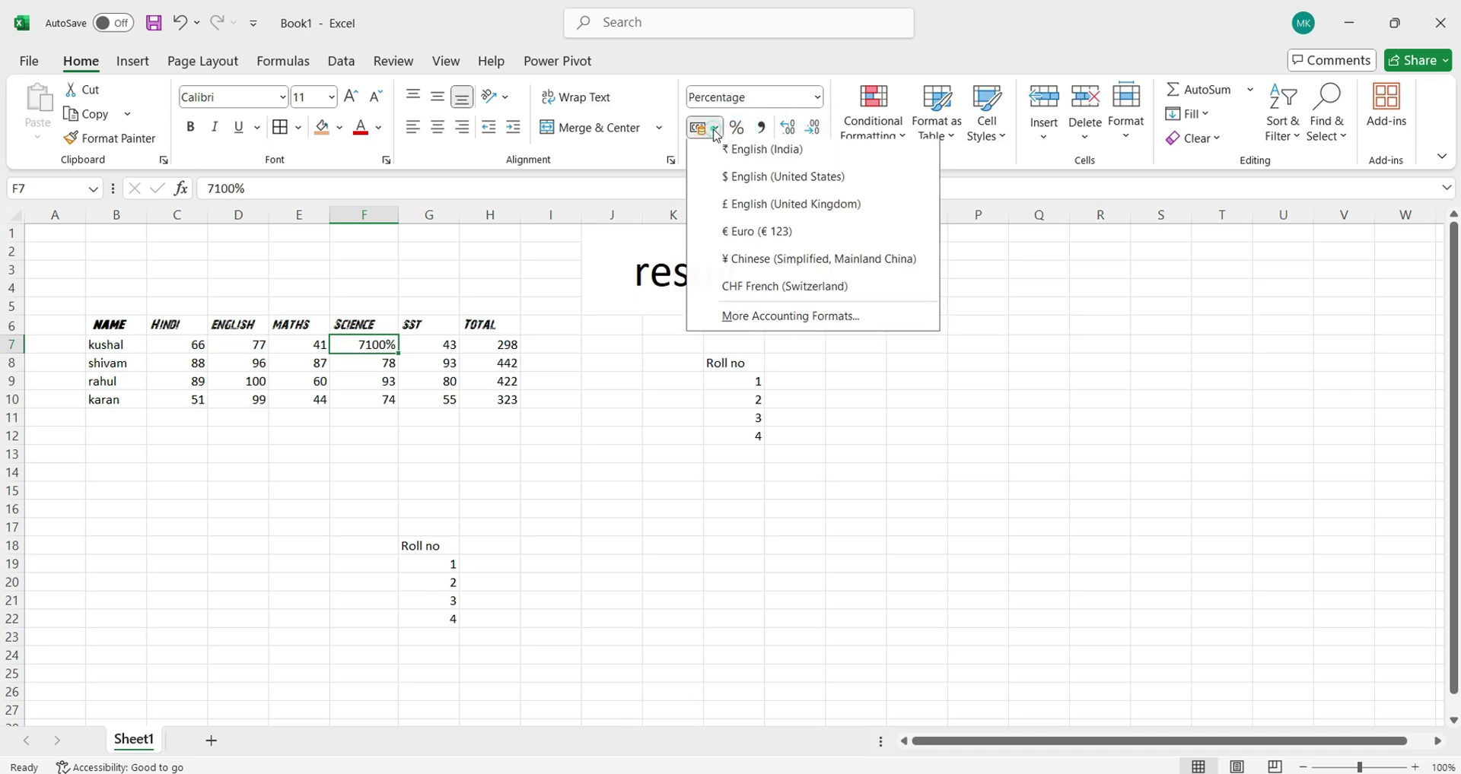
left_click(596, 269)
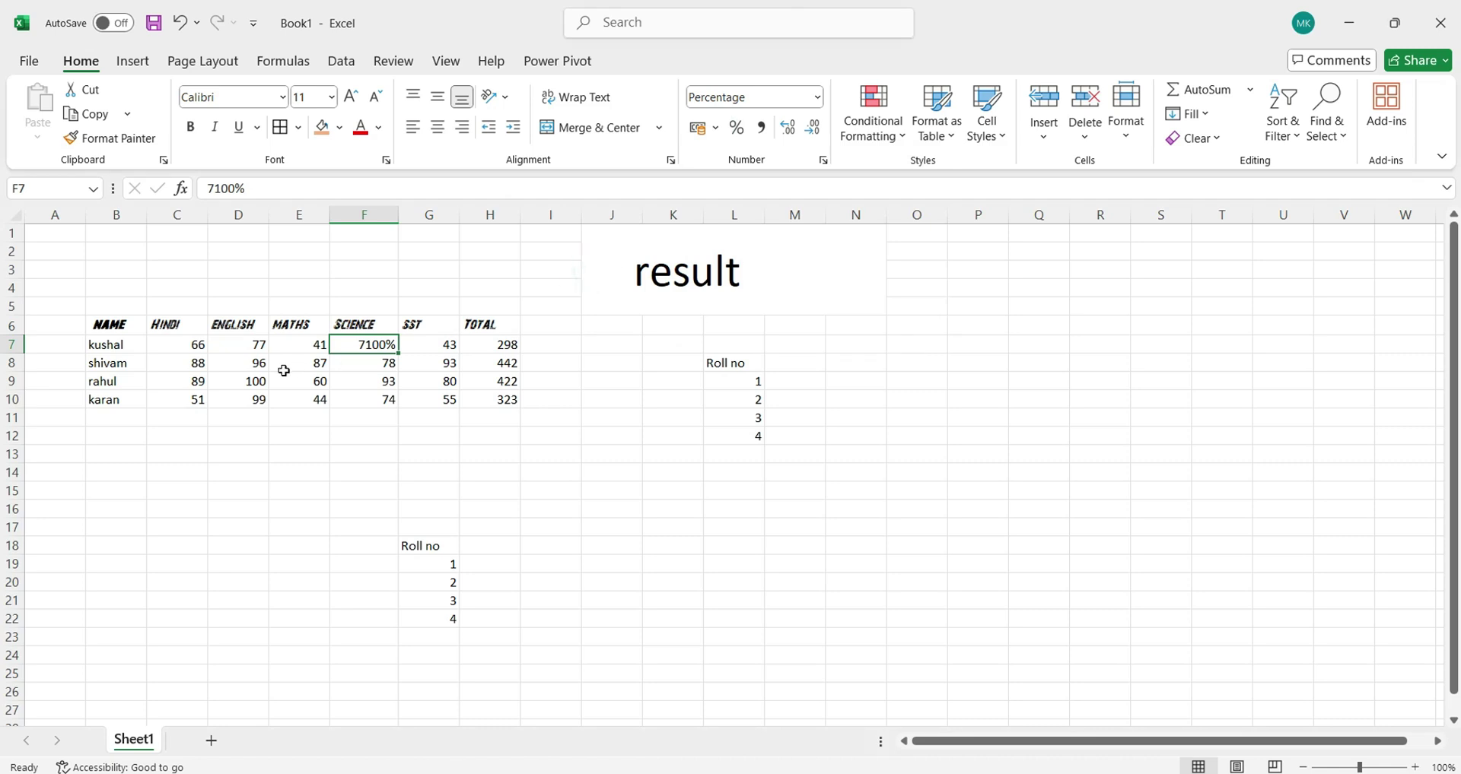
Step: Apply the Currency number format to the Hindi mark in C7
left_click(201, 347)
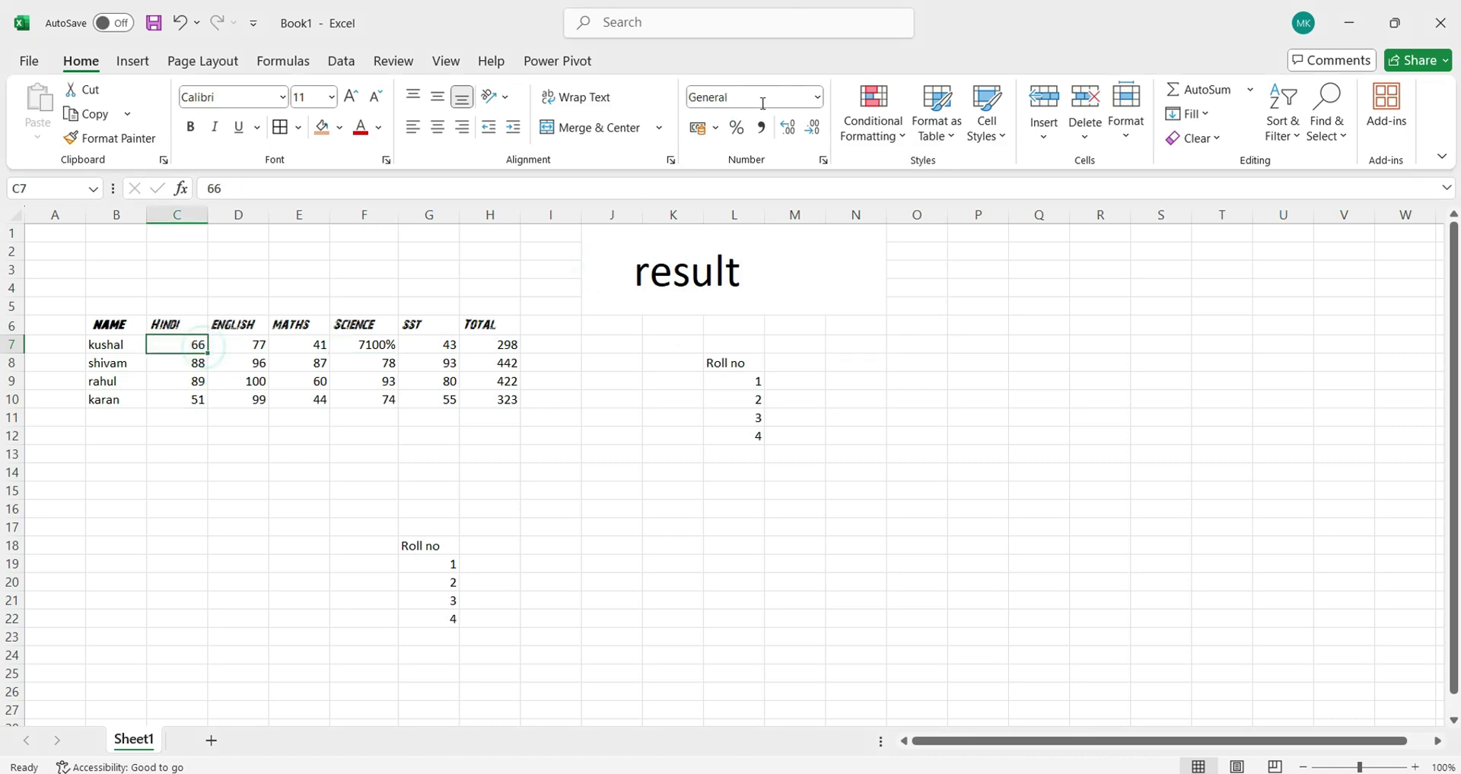
left_click(818, 97)
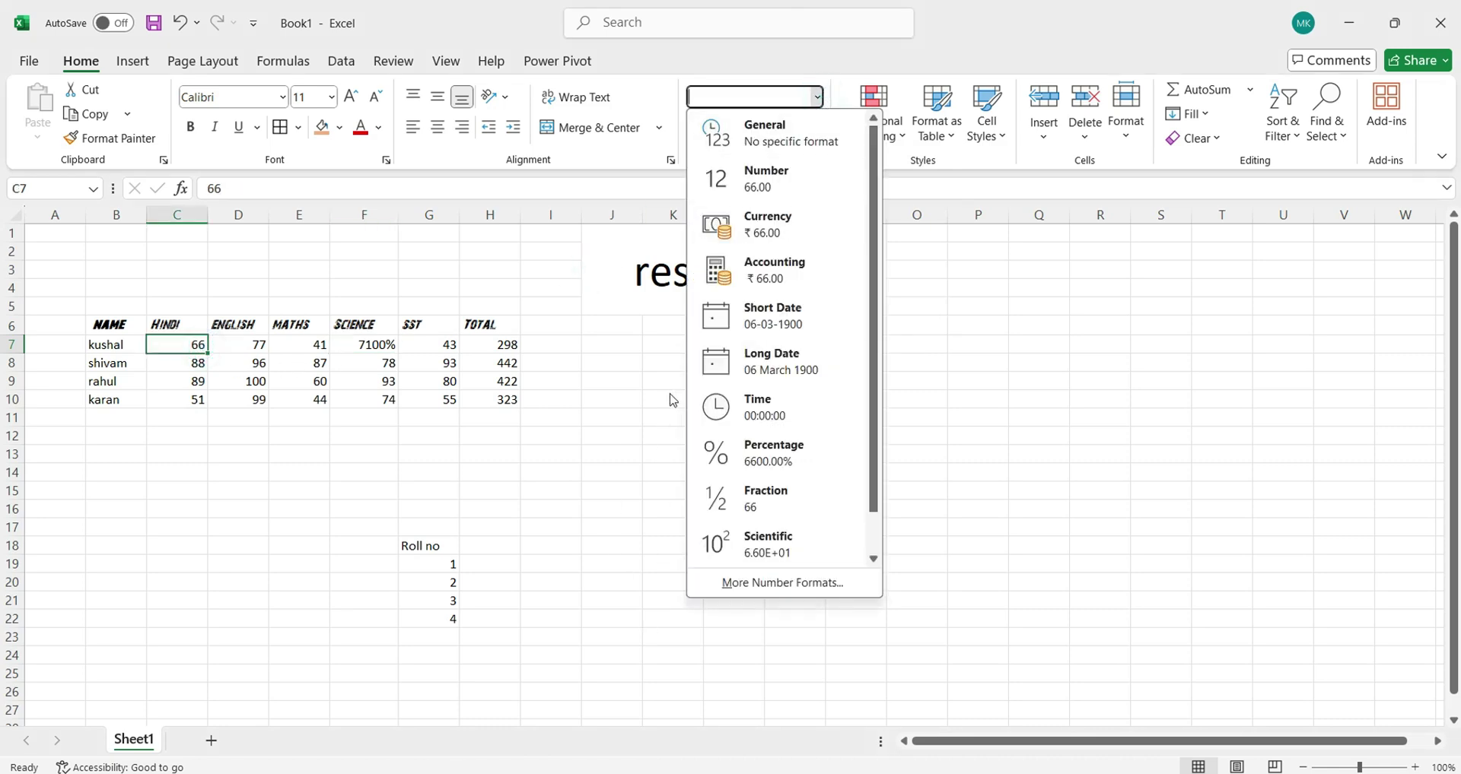
left_click(764, 226)
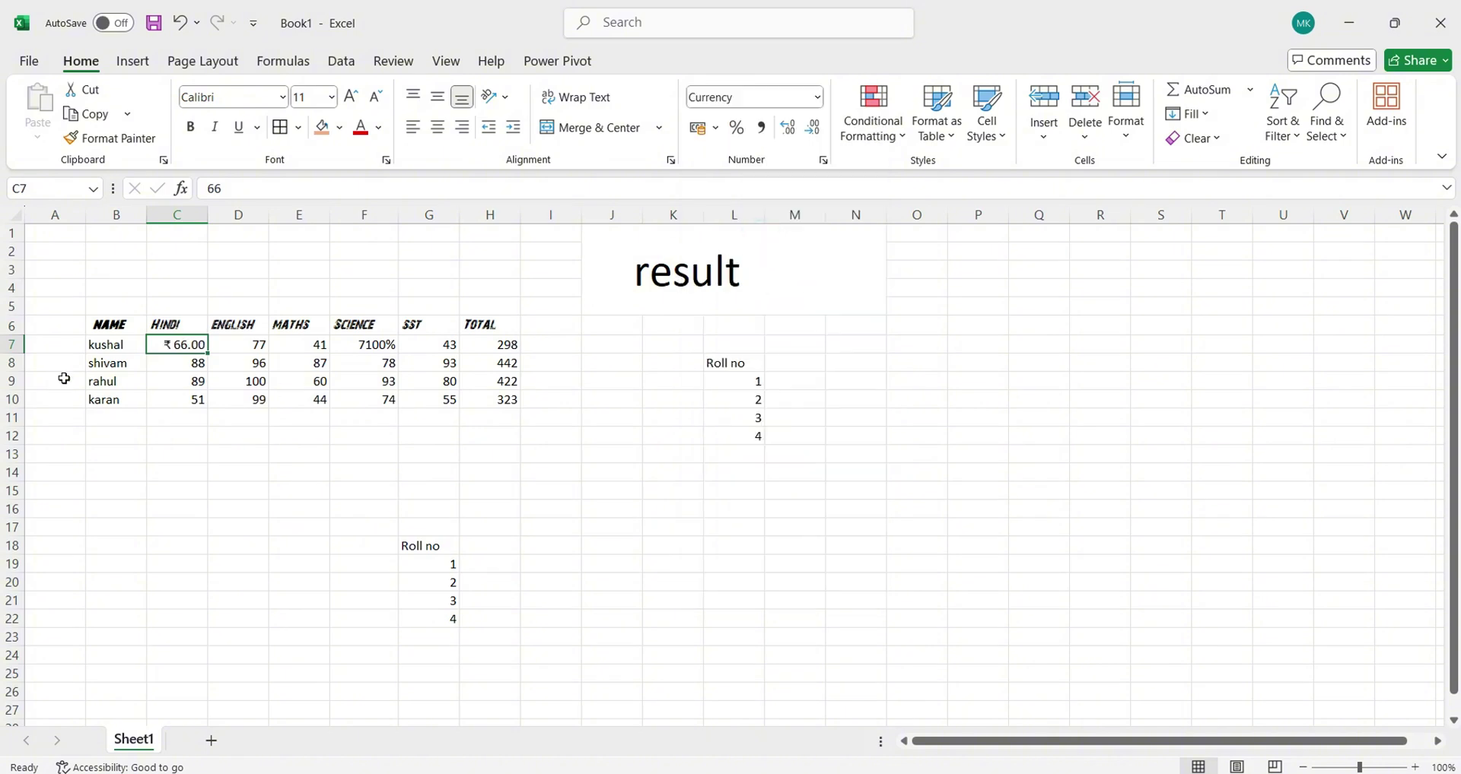
Step: Look at the custom number formats and set the currency symbol of the Hindi mark in C7 to a dollar sign
left_click(817, 97)
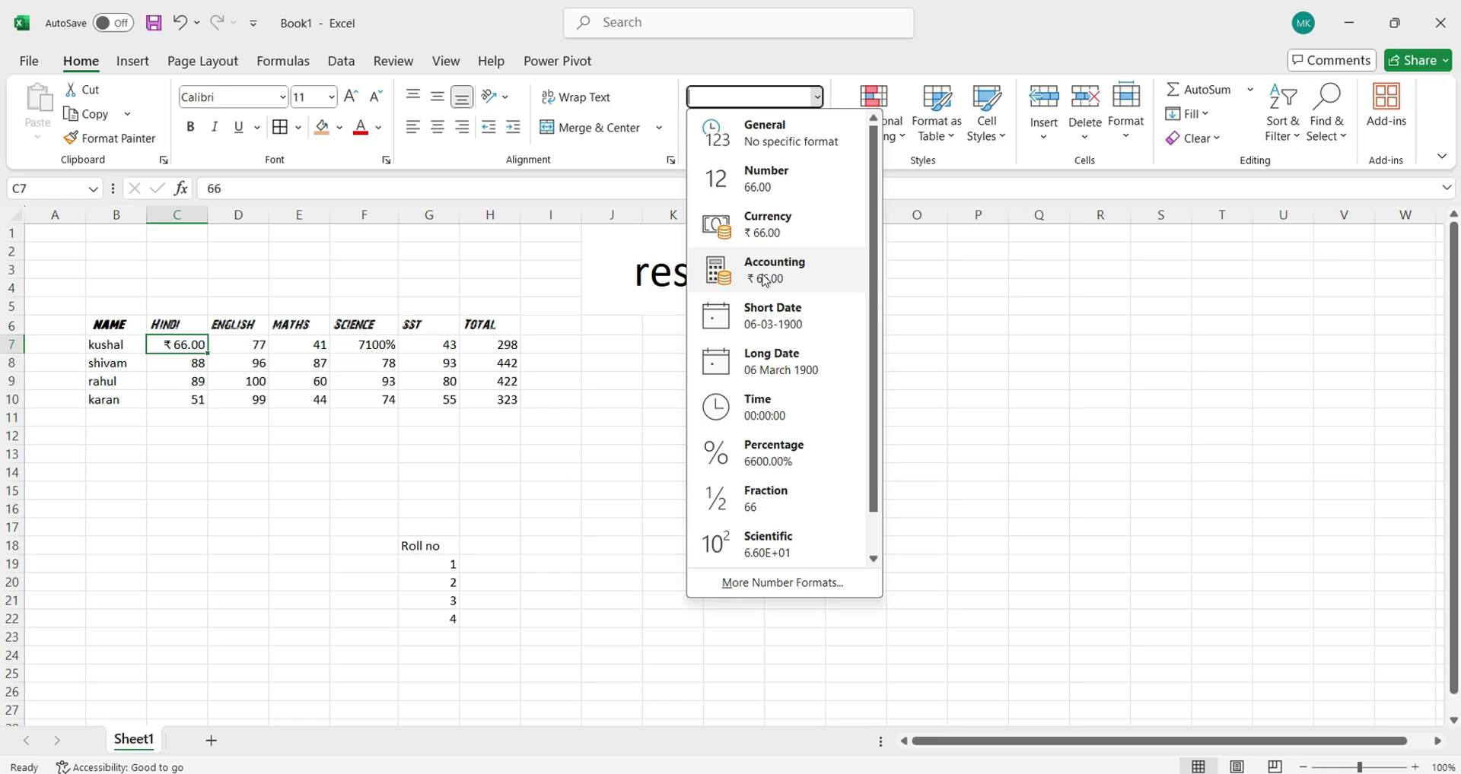
left_click(761, 585)
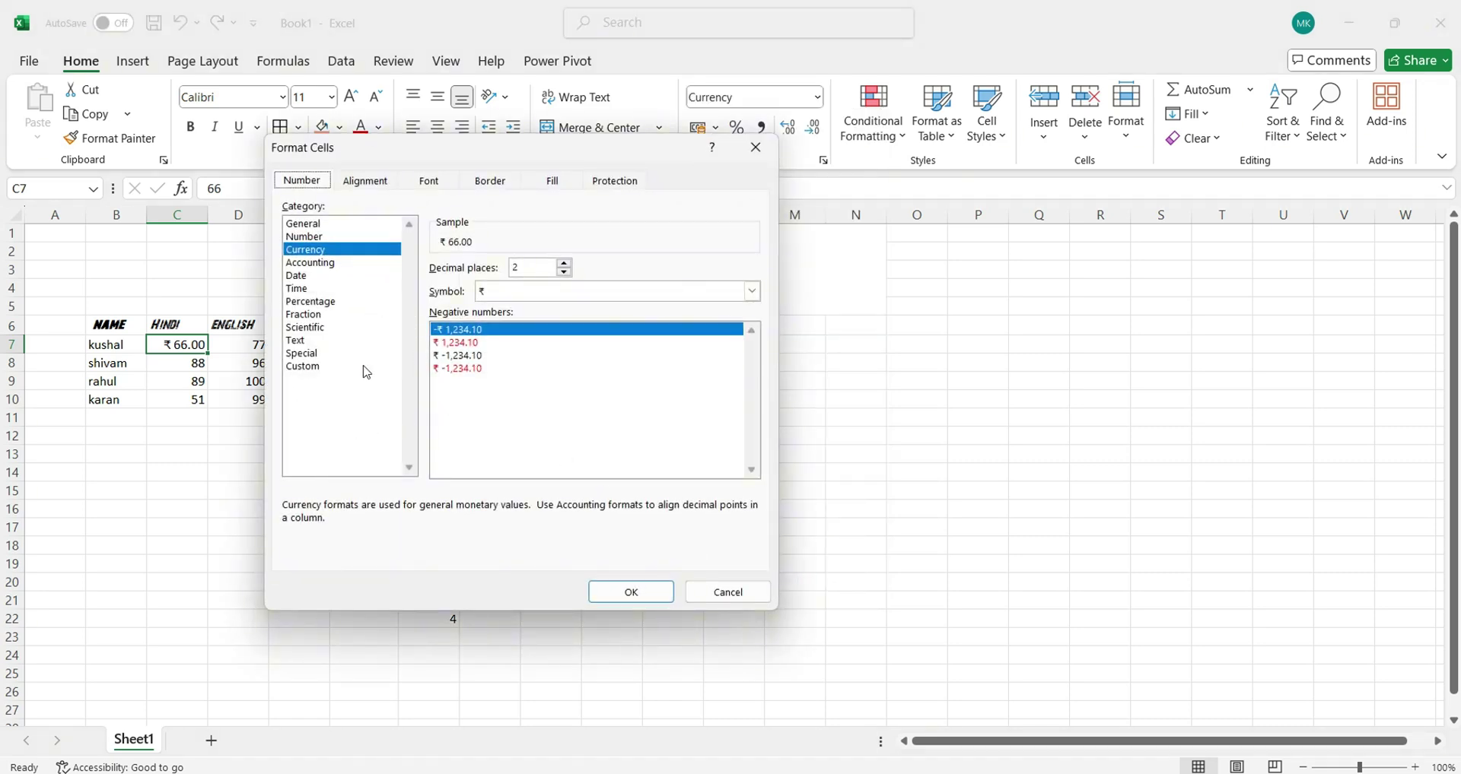
left_click(328, 368)
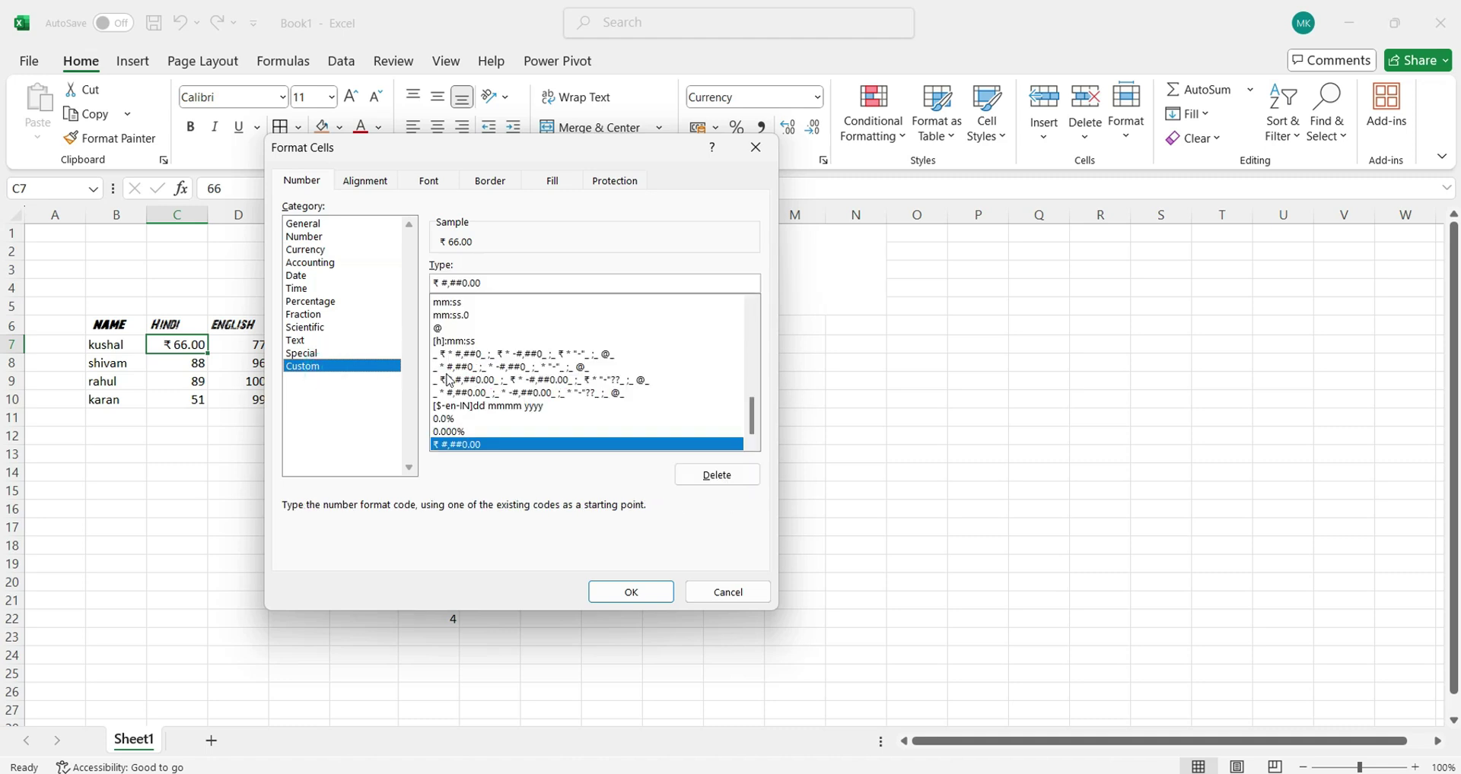
left_click(321, 251)
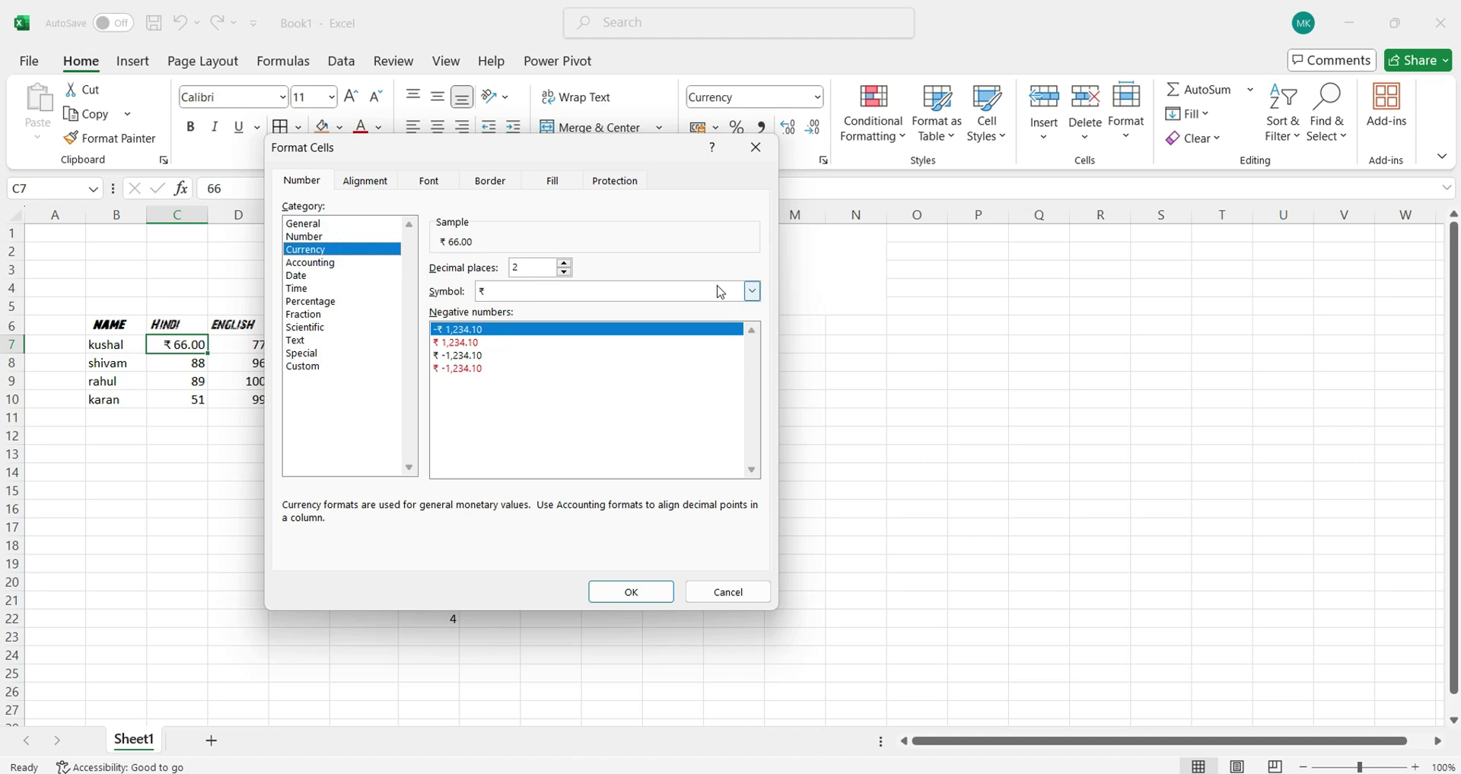
left_click(752, 292)
scroll(621, 457, "down", 3)
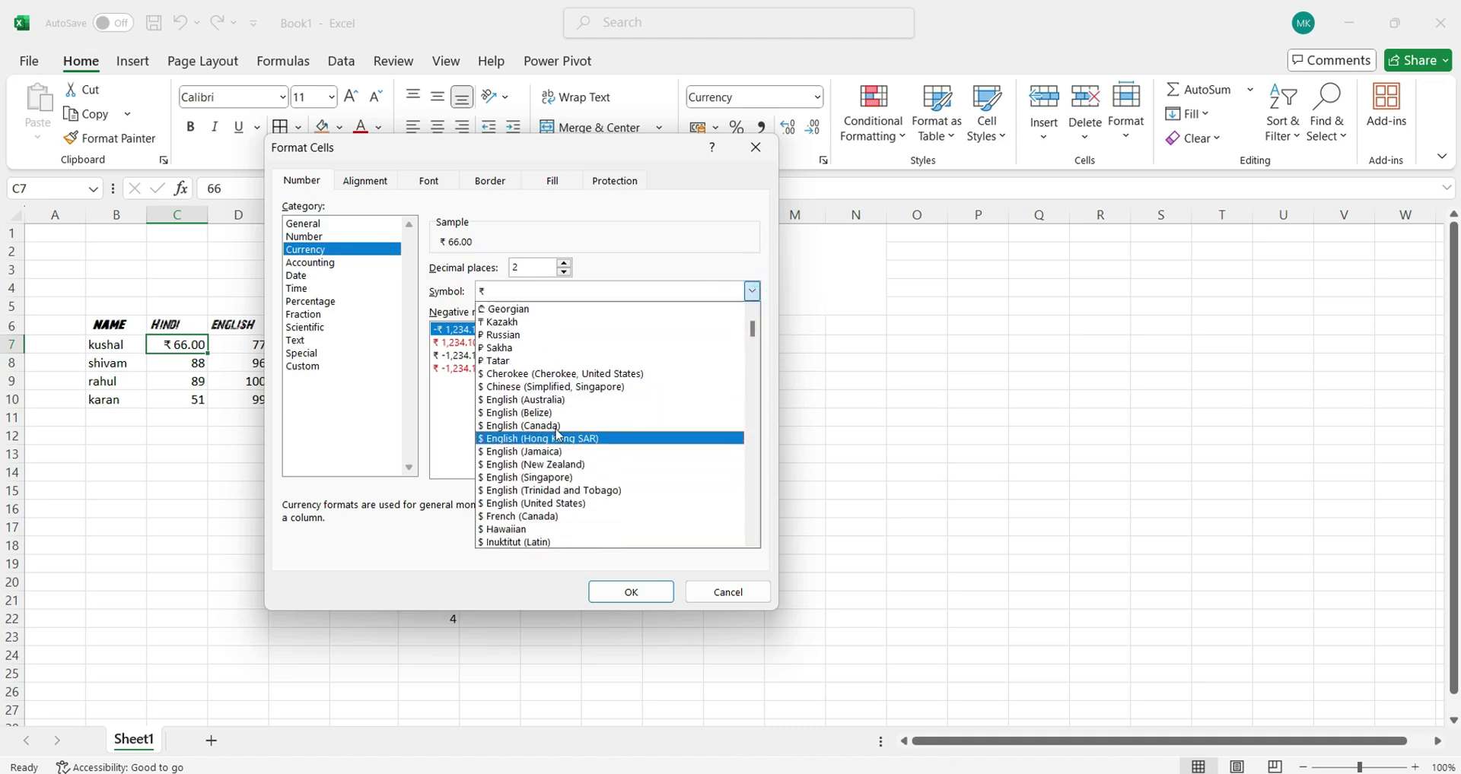
left_click(559, 473)
left_click(629, 593)
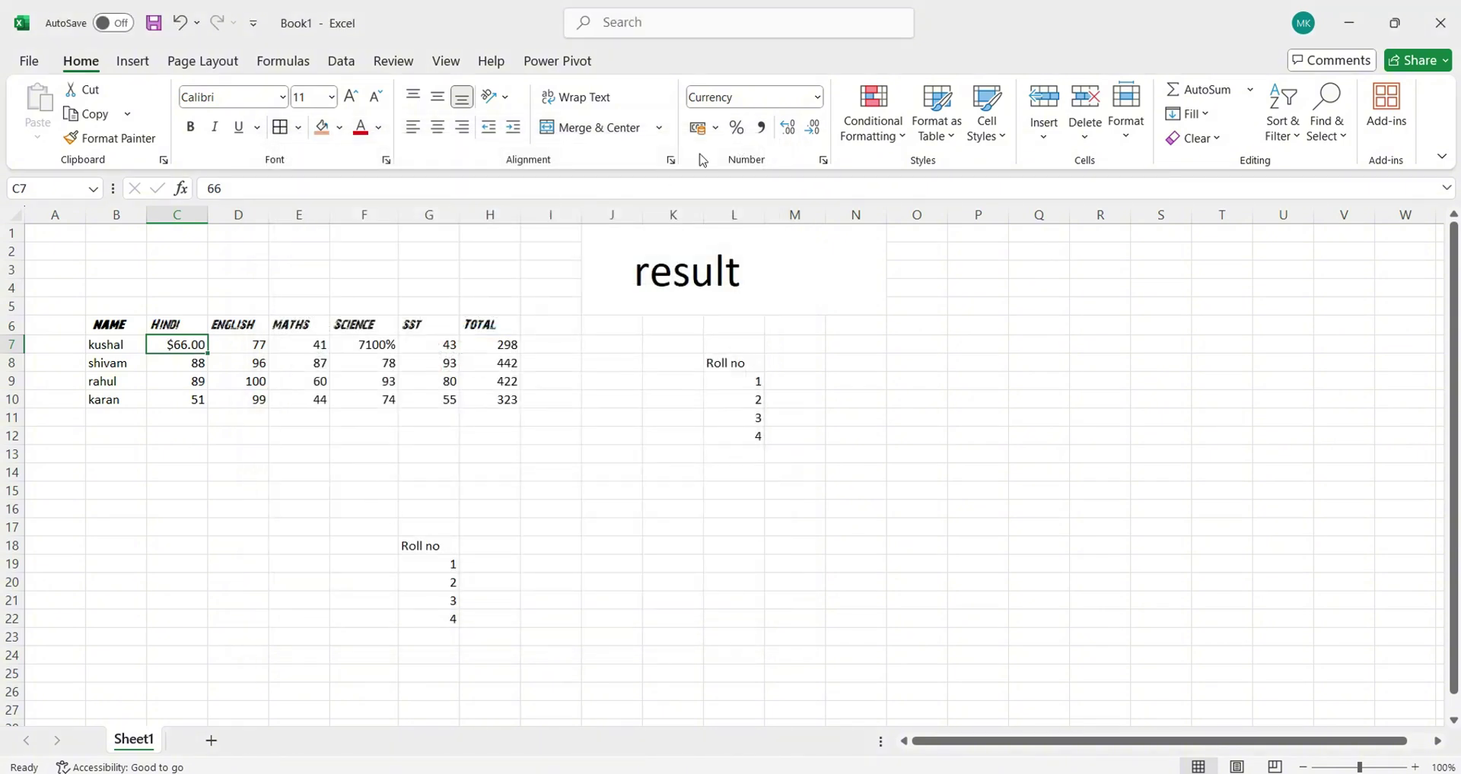
Step: Undo the number format changes in C7 and F7 and the extra indents of the "result" title
key("ctrl+z")
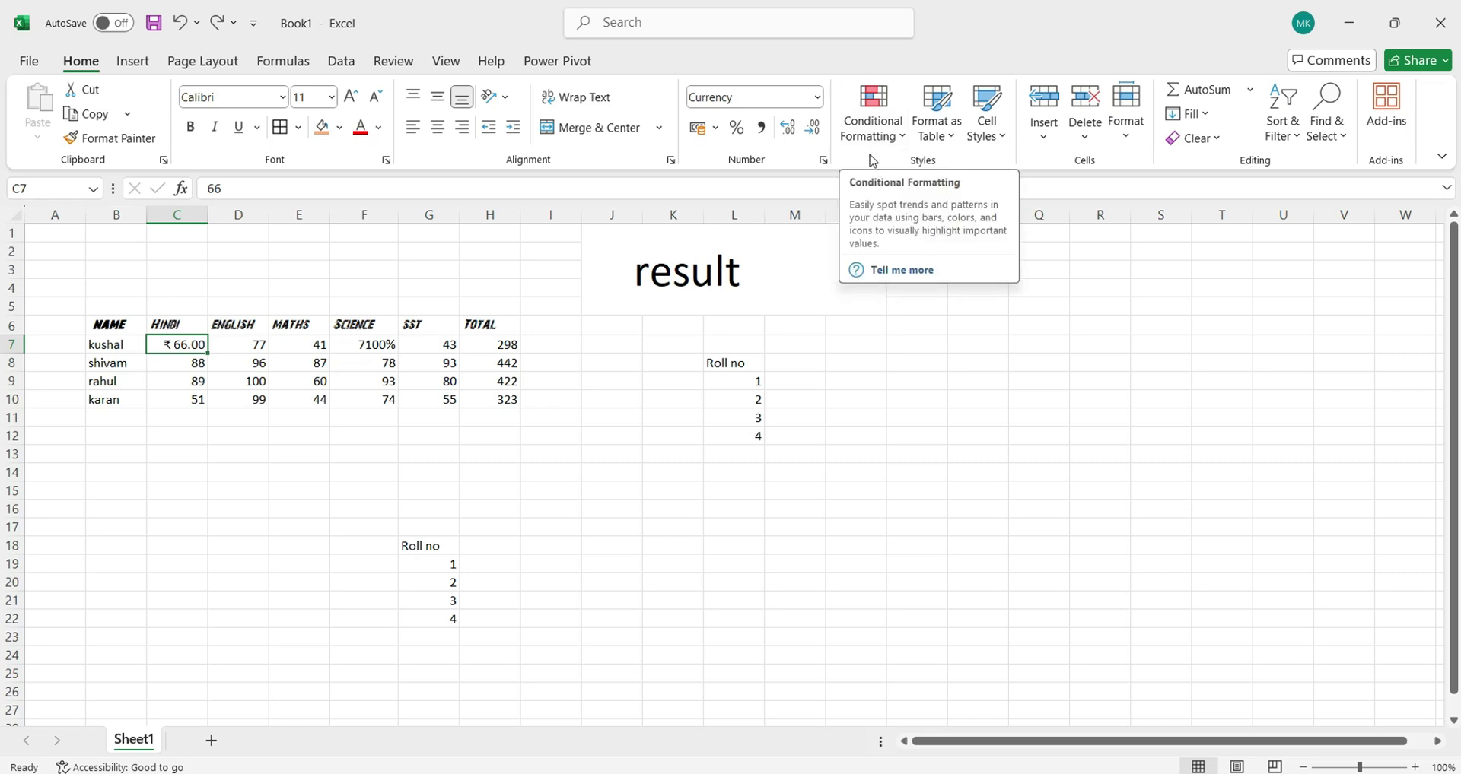
key("ctrl+z")
key("ctrl+z")
key("ctrl+y")
key("ctrl+y")
key("ctrl+y")
key("ctrl+y")
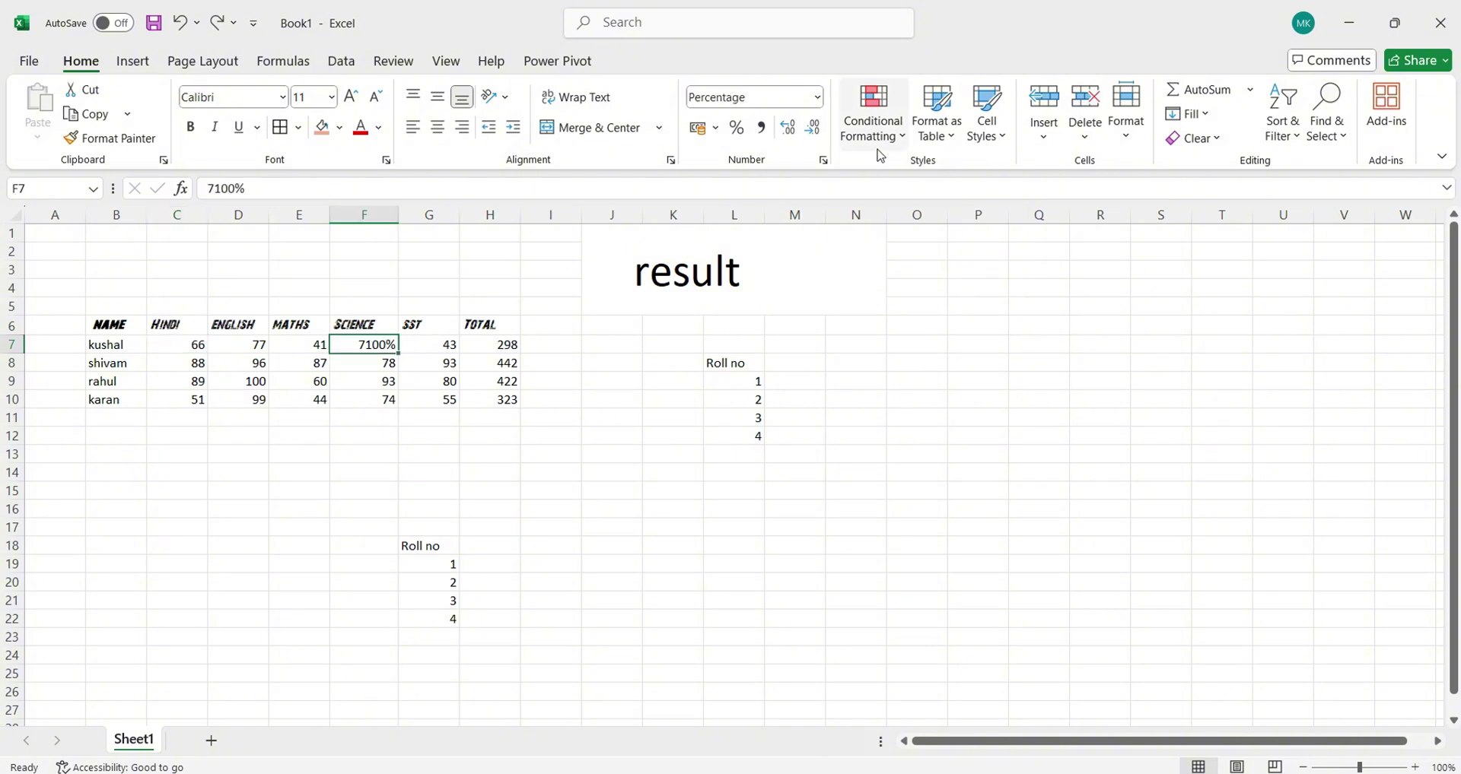
key("ctrl+z")
key("ctrl+z")
key("ctrl+z")
key("ctrl+z")
key("ctrl+z")
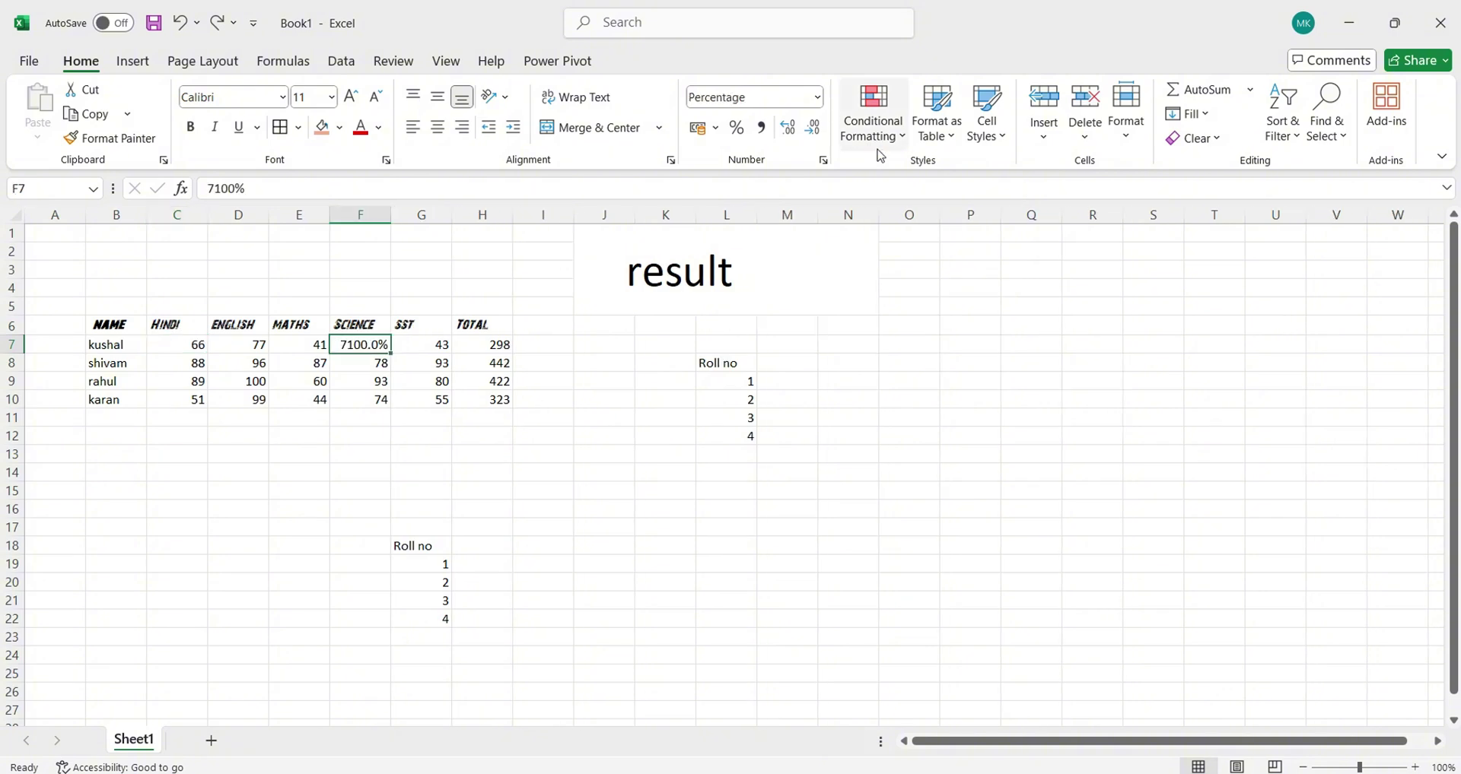
key("ctrl+z")
key("ctrl+z")
key("ctrl+z")
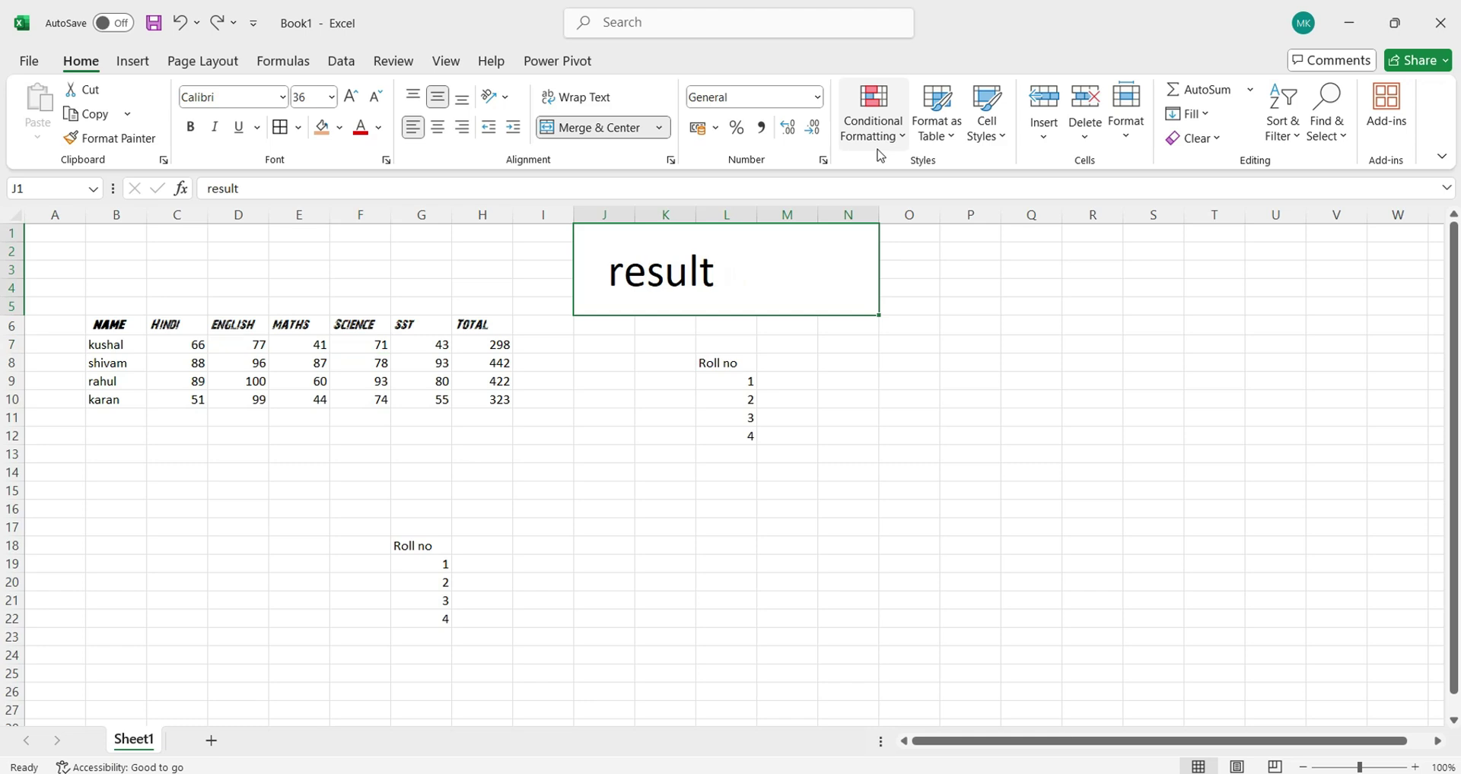
Step: Try a Greater Than 100 highlight rule with light red fill and dark red text on the marks and totals in C7:H10
left_click(301, 344)
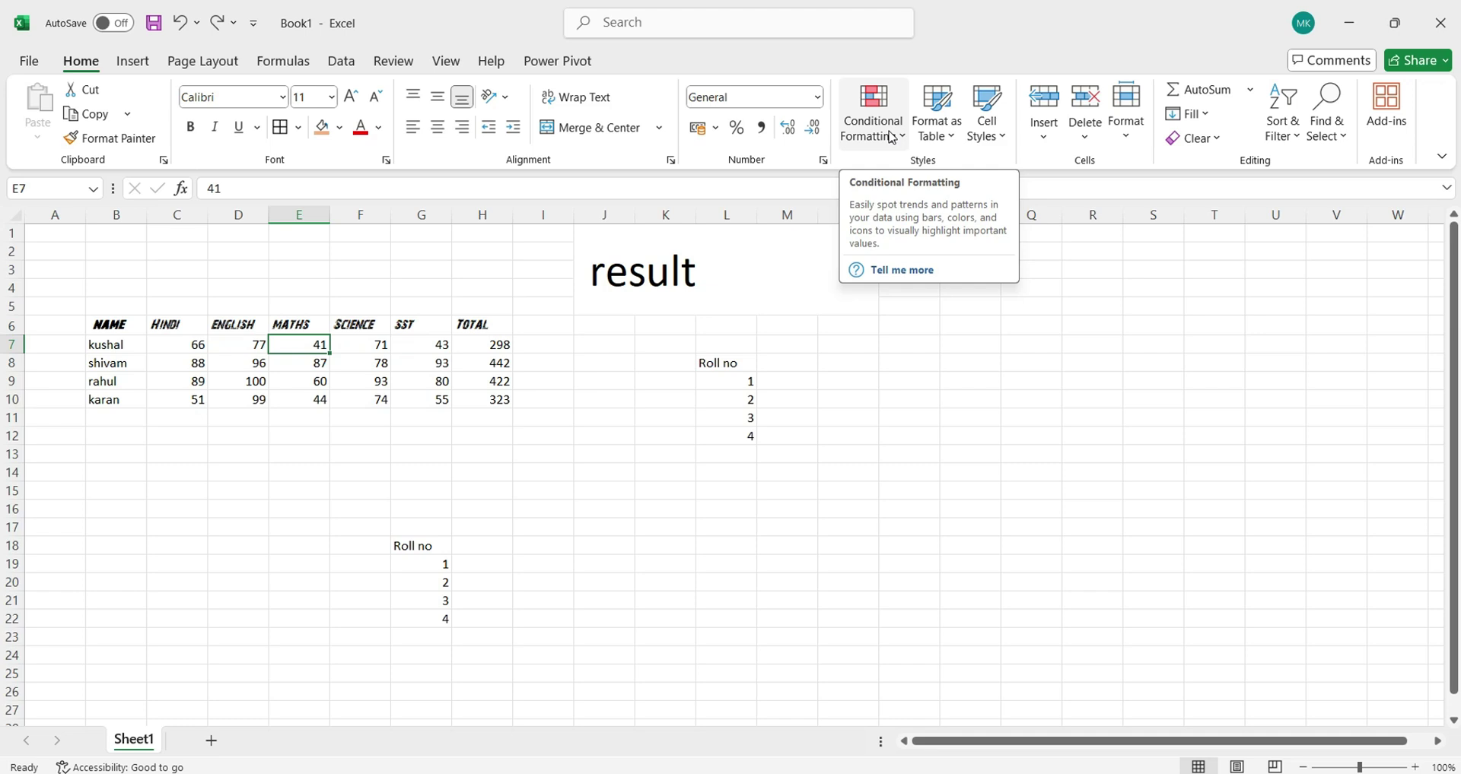
left_click(142, 326)
left_click_drag(165, 341, 502, 401)
left_click(862, 134)
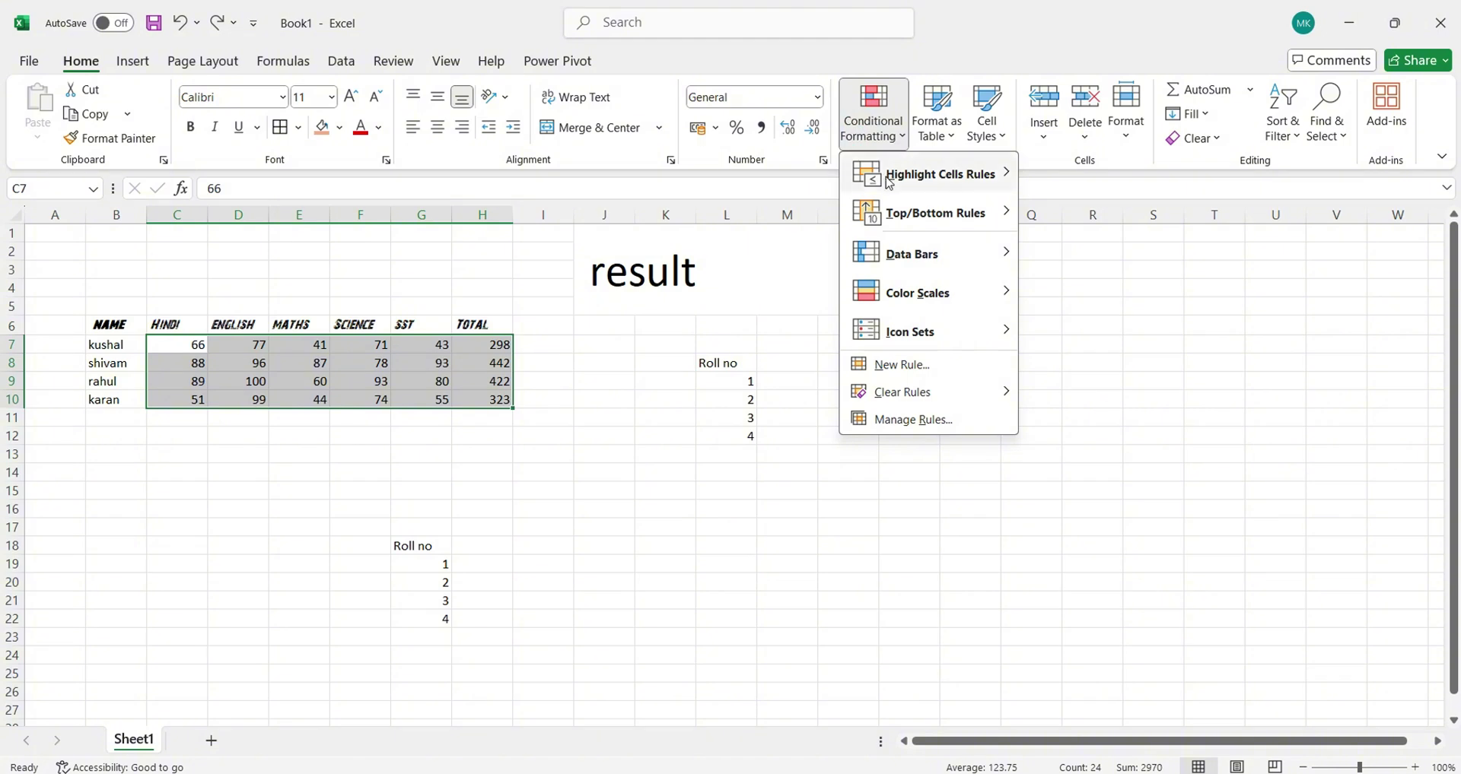
mouse_move(889, 190)
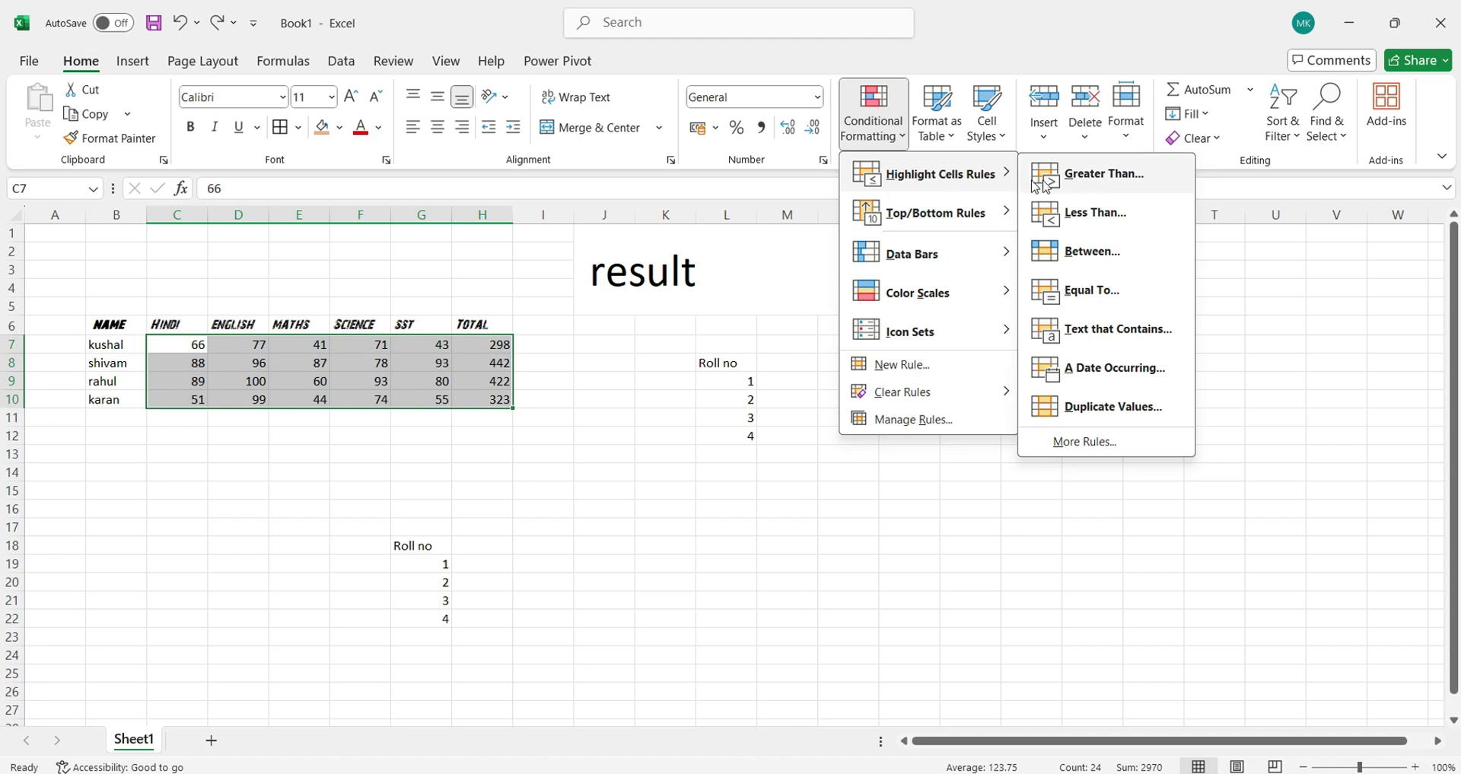
left_click(1086, 182)
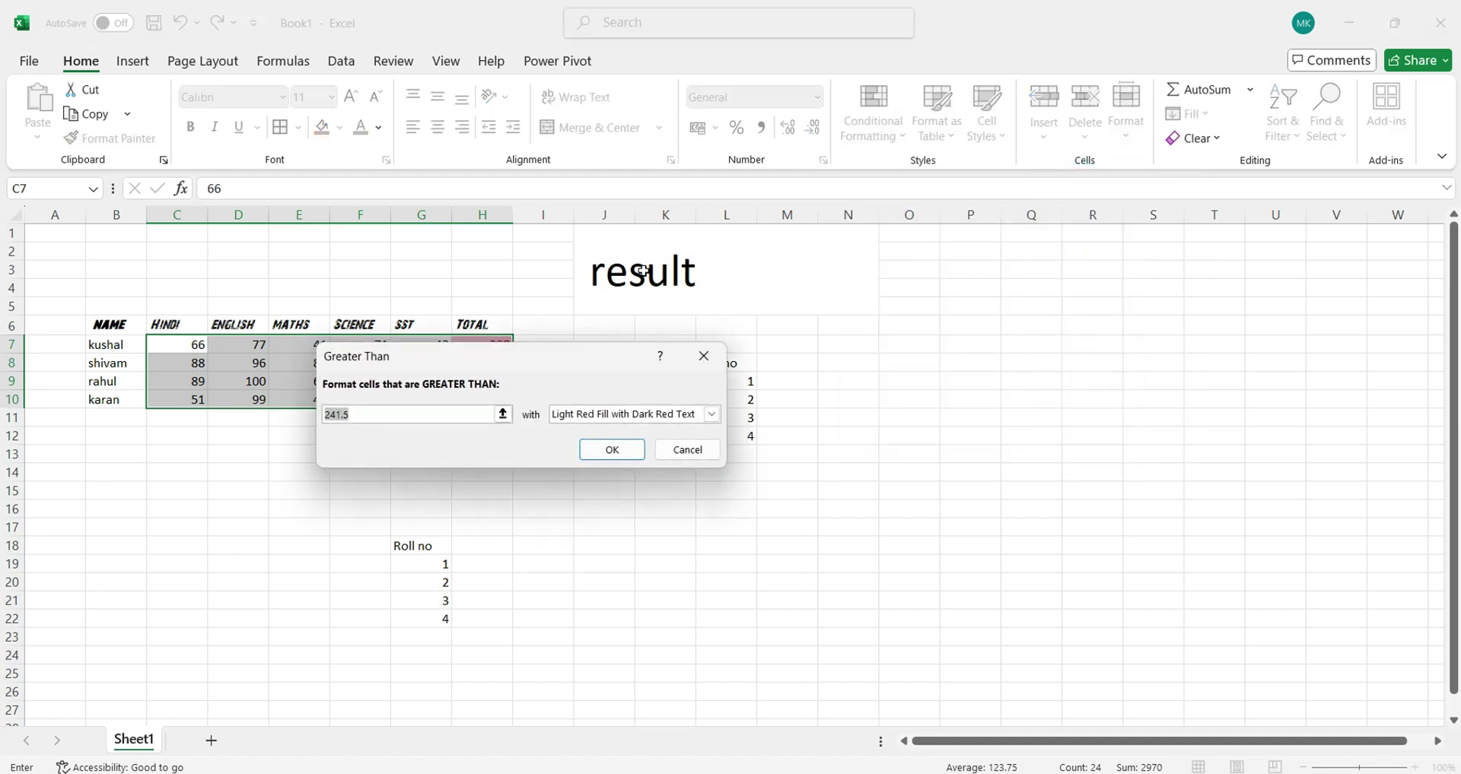
key("BackSpace")
type("100")
left_click_drag(484, 356, 815, 479)
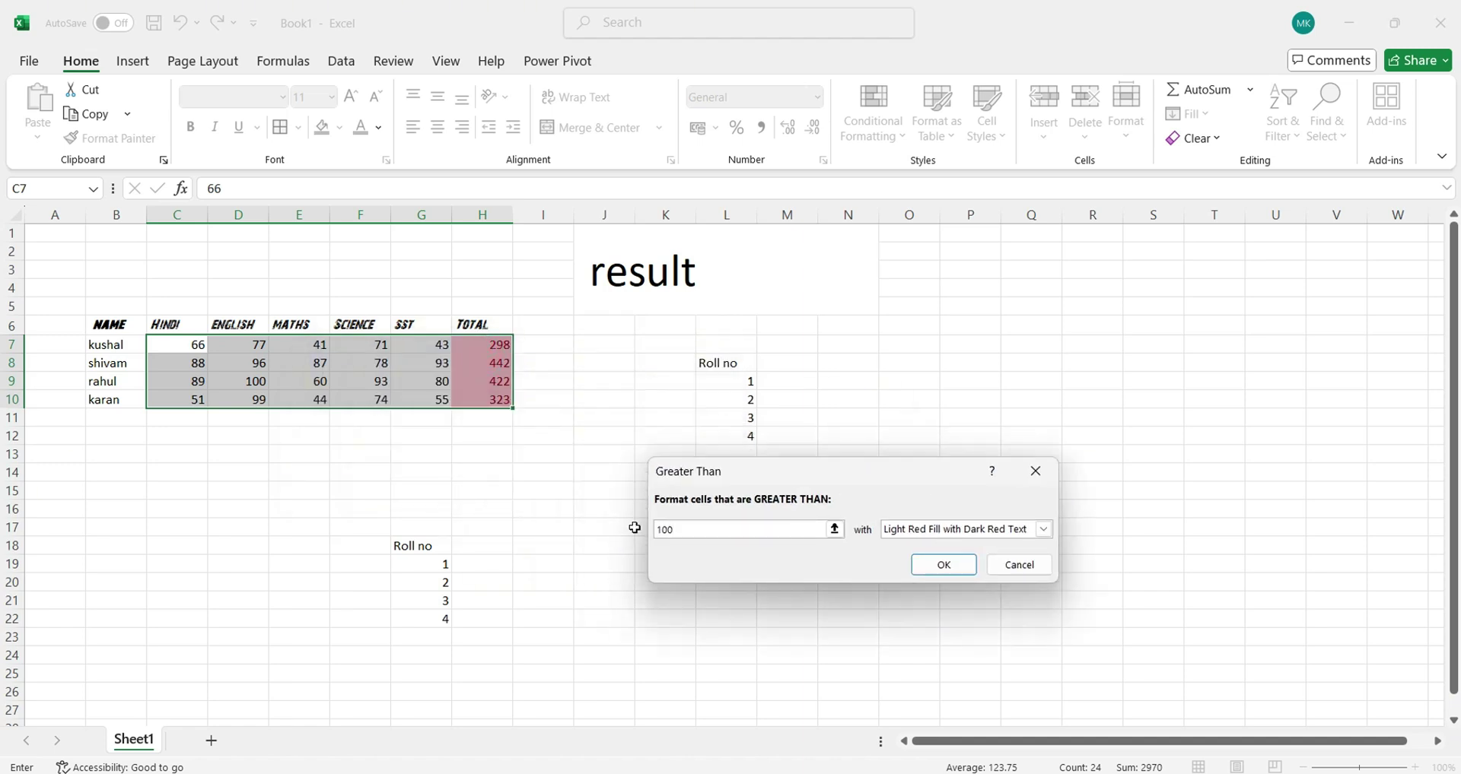
key("BackSpace")
key("BackSpace")
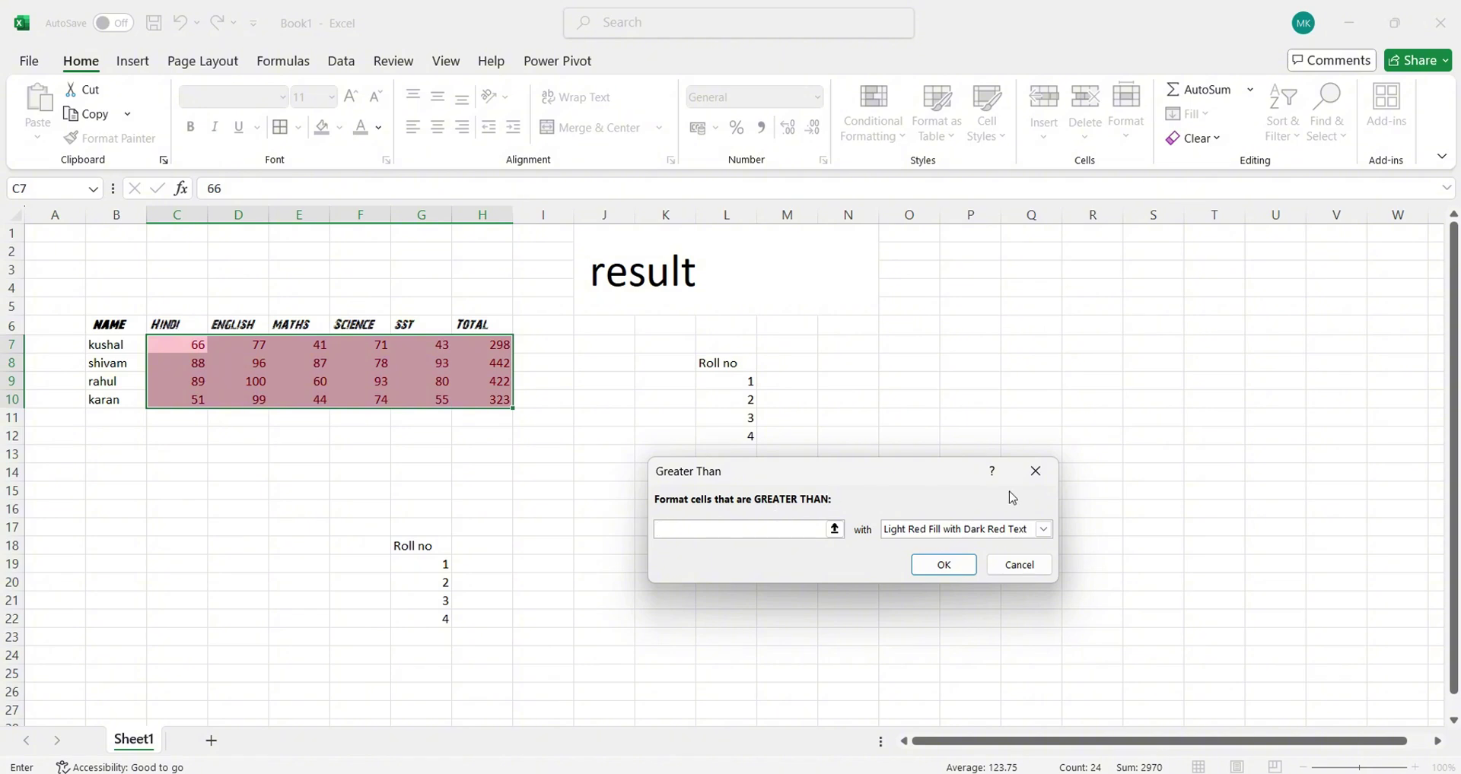
left_click(1034, 471)
Step: Try a Less Than 50 highlight rule with light red fill and dark red text on C7:H10
left_click(888, 131)
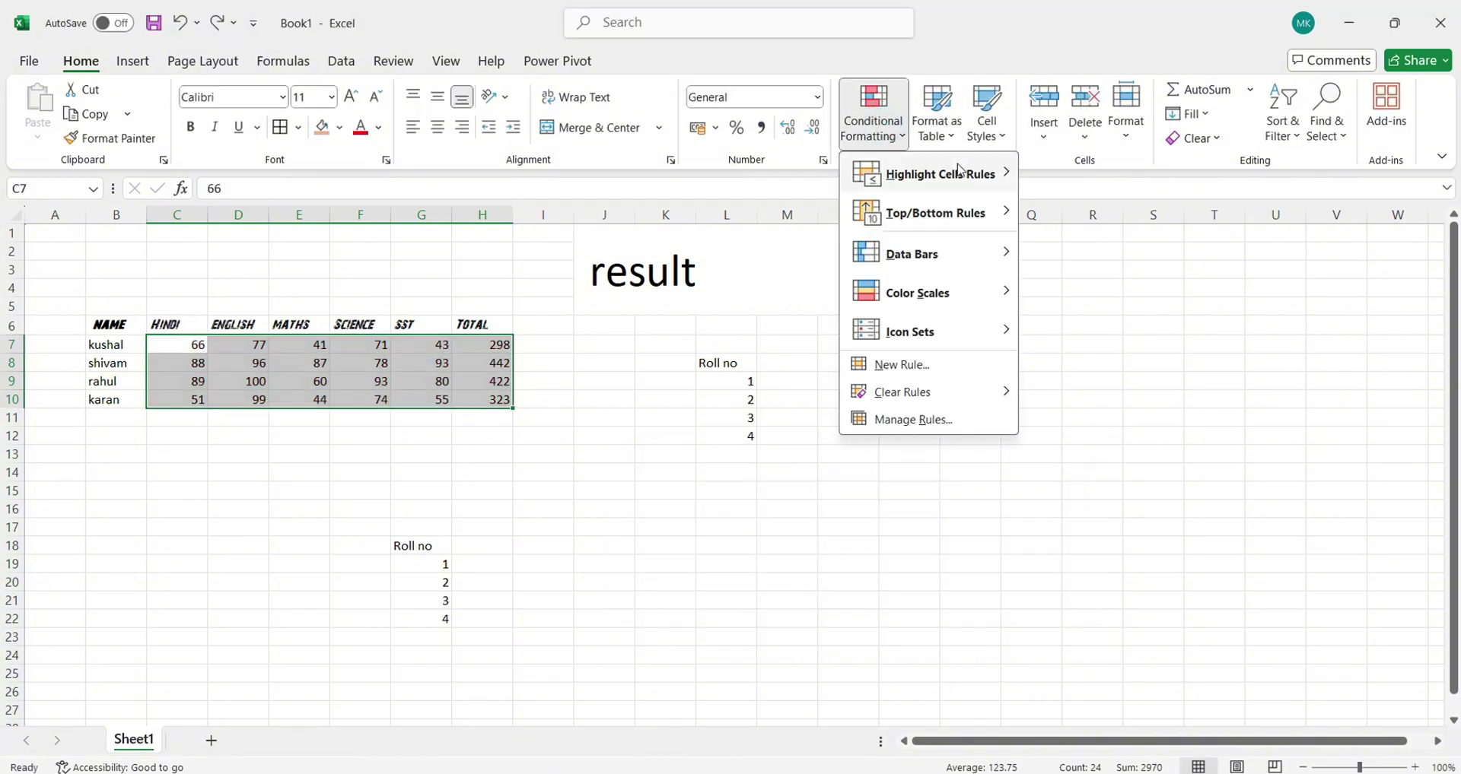
mouse_move(943, 173)
left_click(1089, 215)
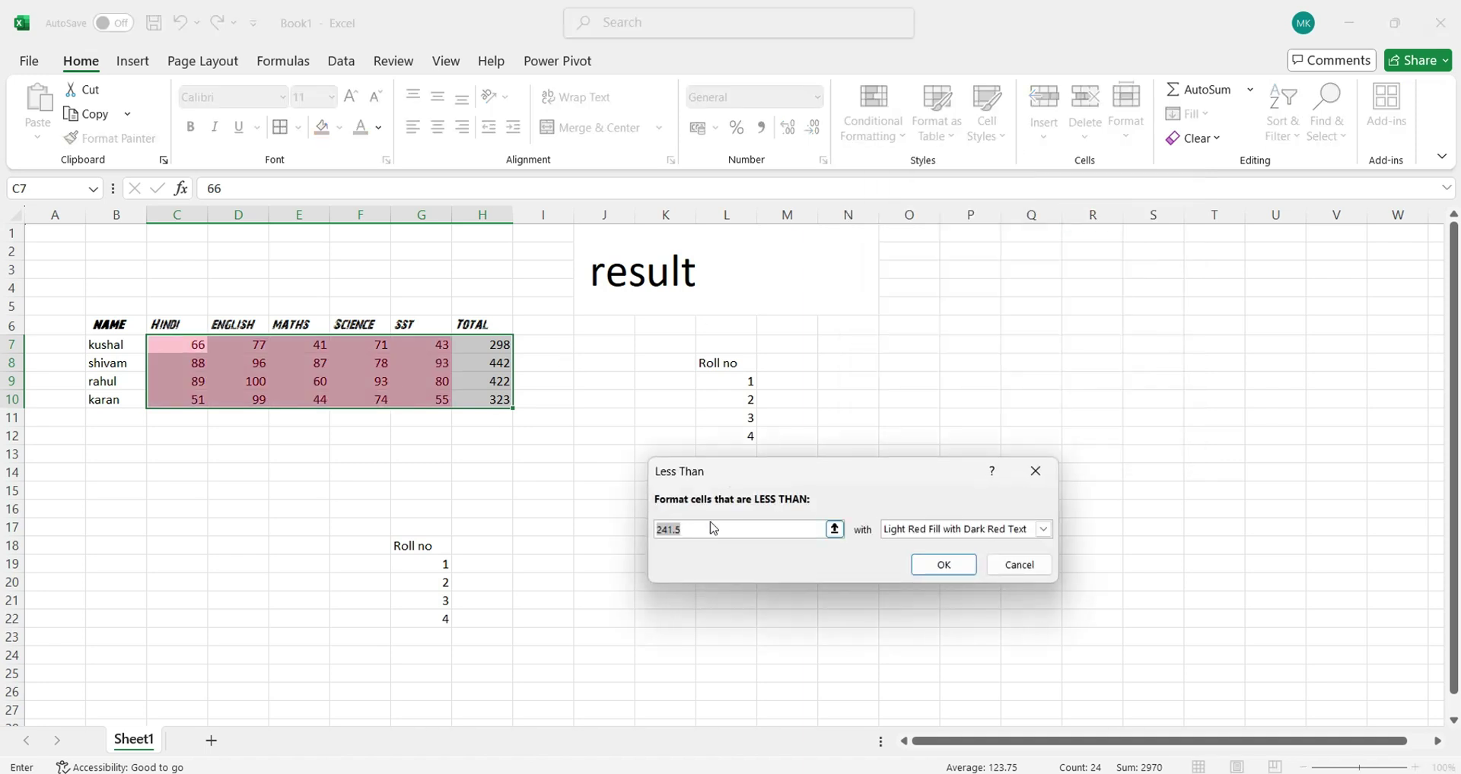
key("BackSpace")
type("50")
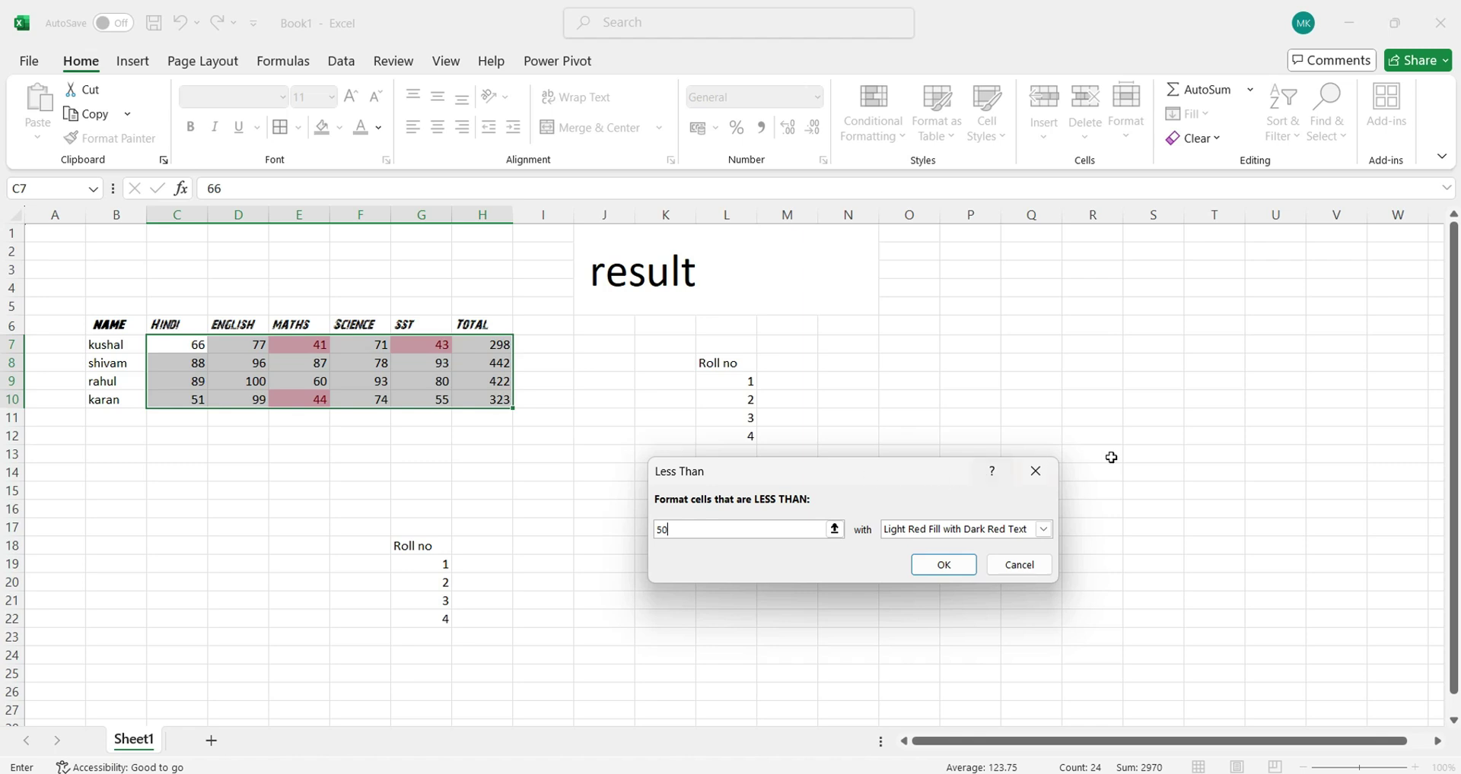
left_click(1036, 472)
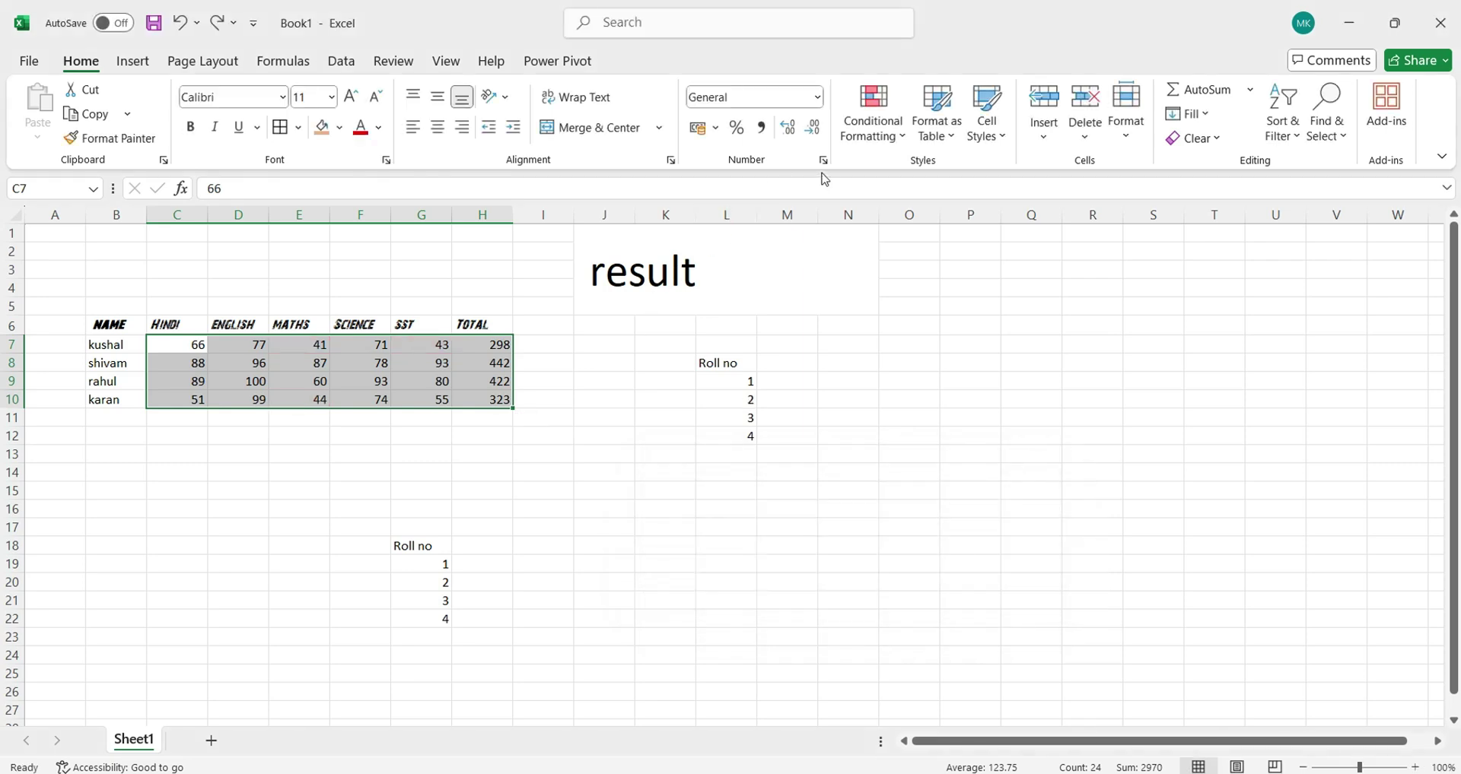
Step: Try a Between 141 and 342 highlight rule with light red fill and dark red text on C7:H10
left_click(885, 131)
mouse_move(981, 177)
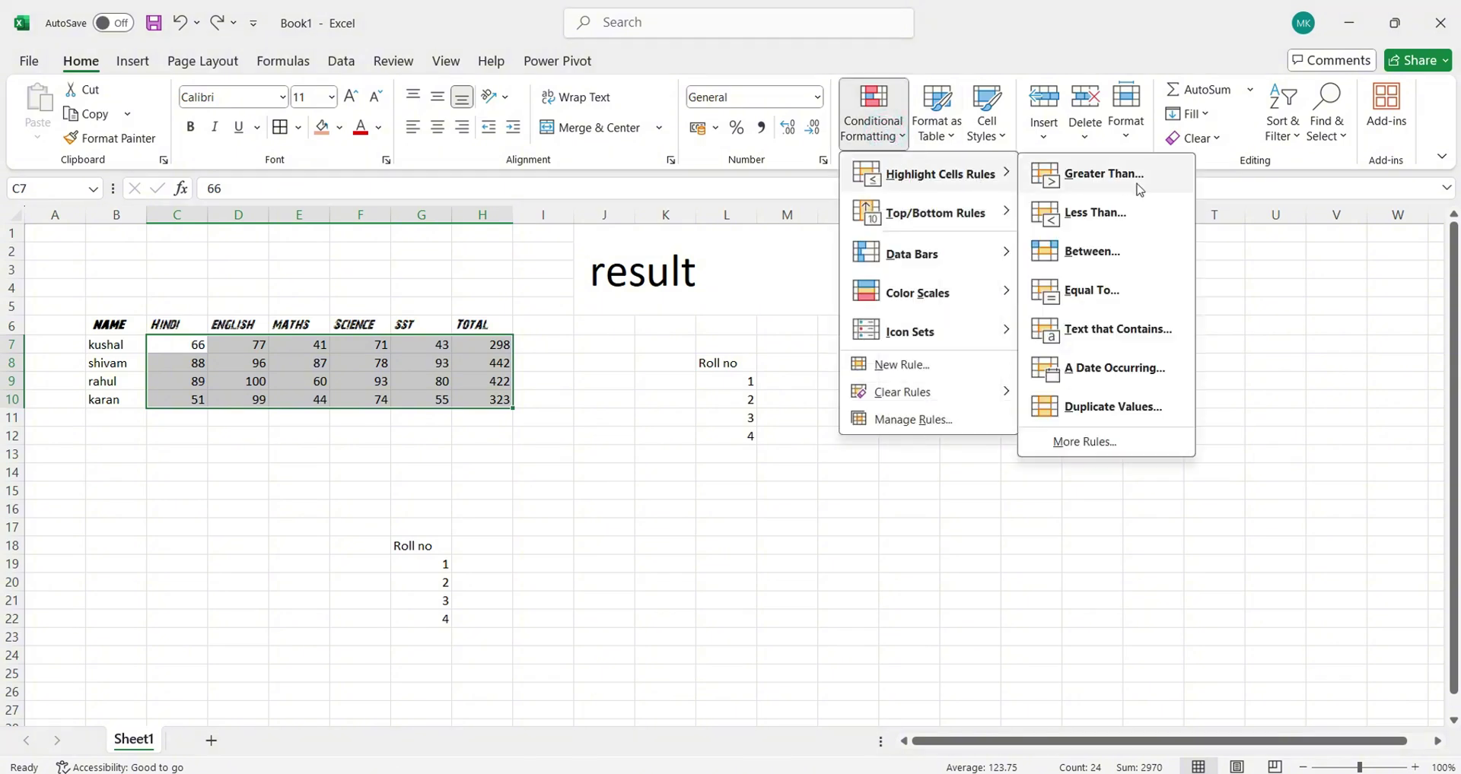
left_click(1129, 260)
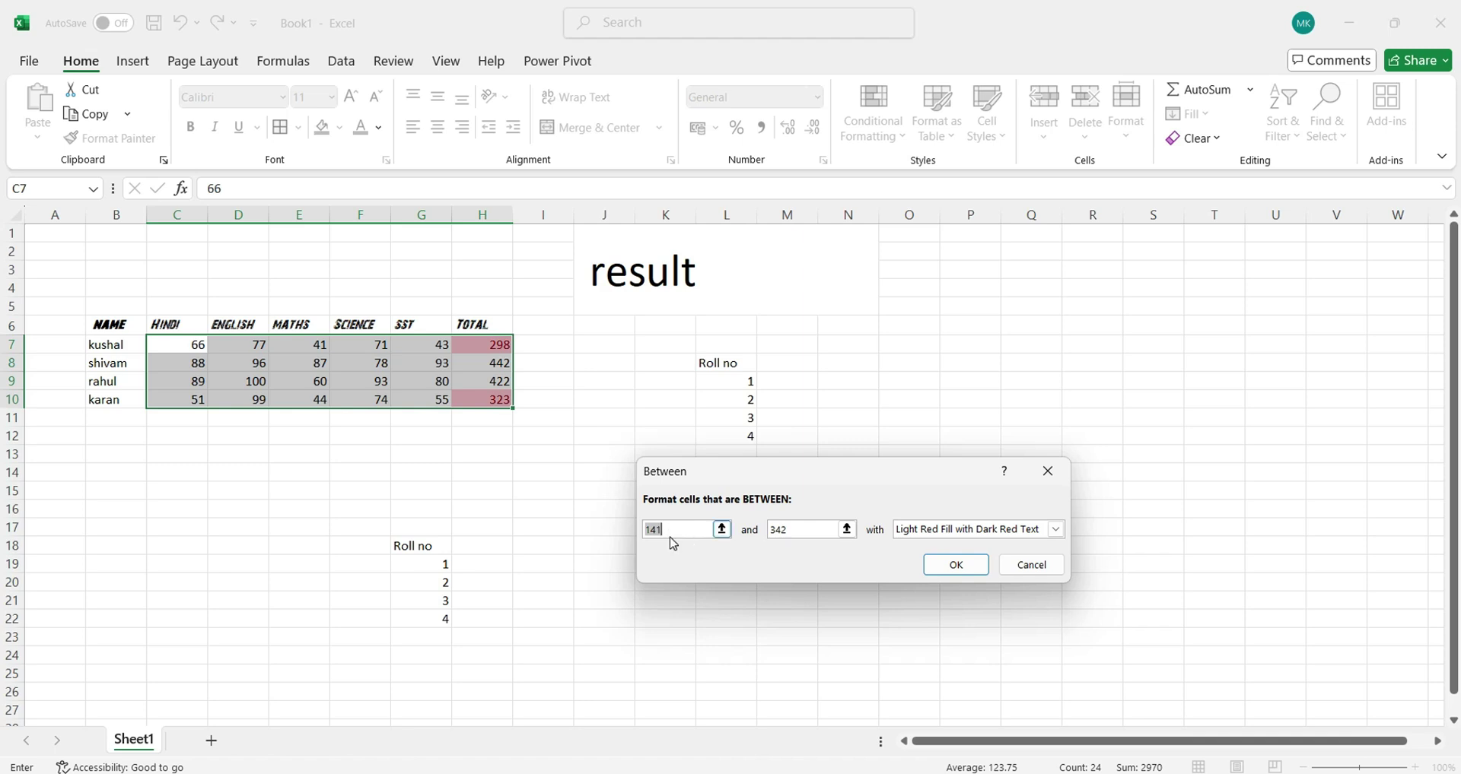
left_click(788, 532)
left_click(1008, 556)
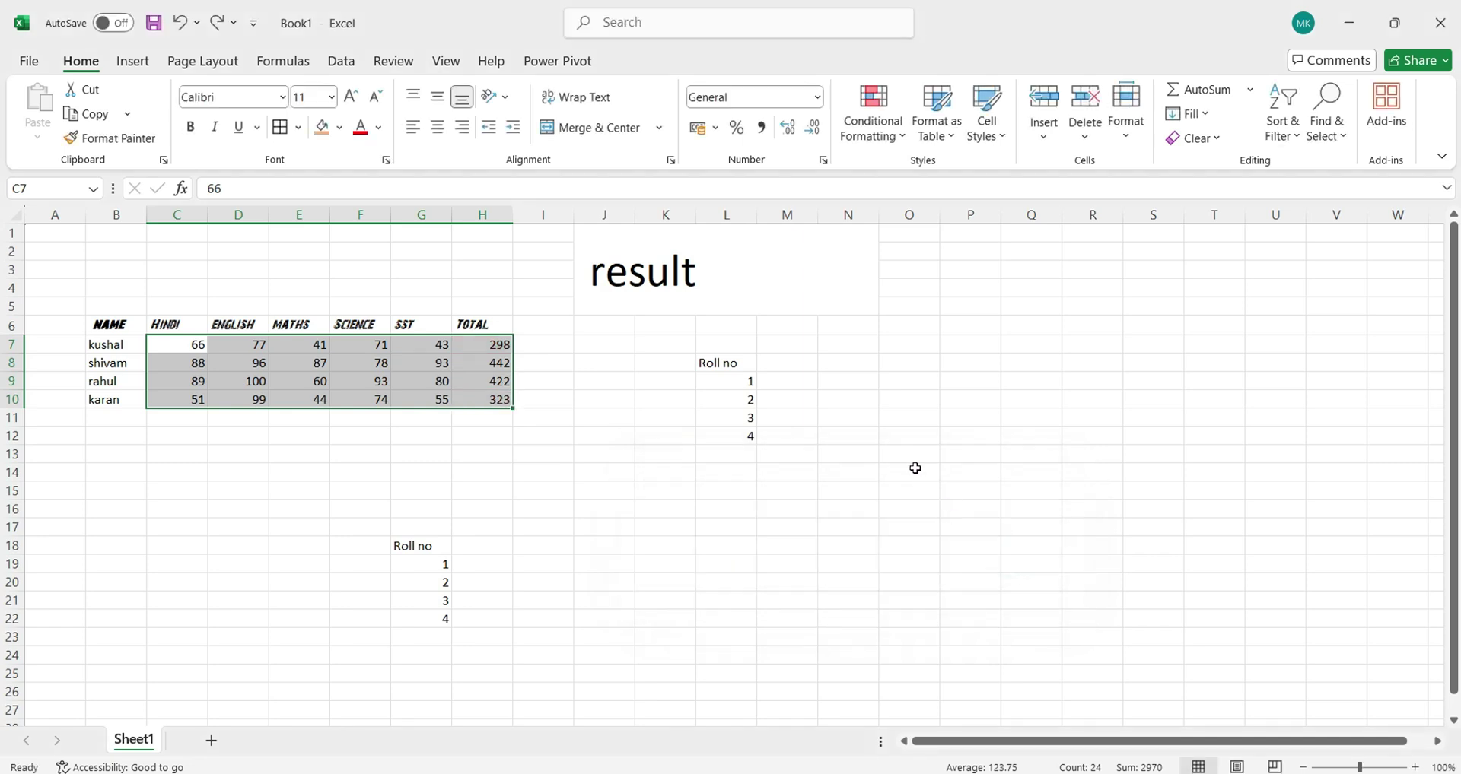
Step: Try an Equal To 41 highlight rule with light red fill and dark red text on C7:H10
left_click(899, 141)
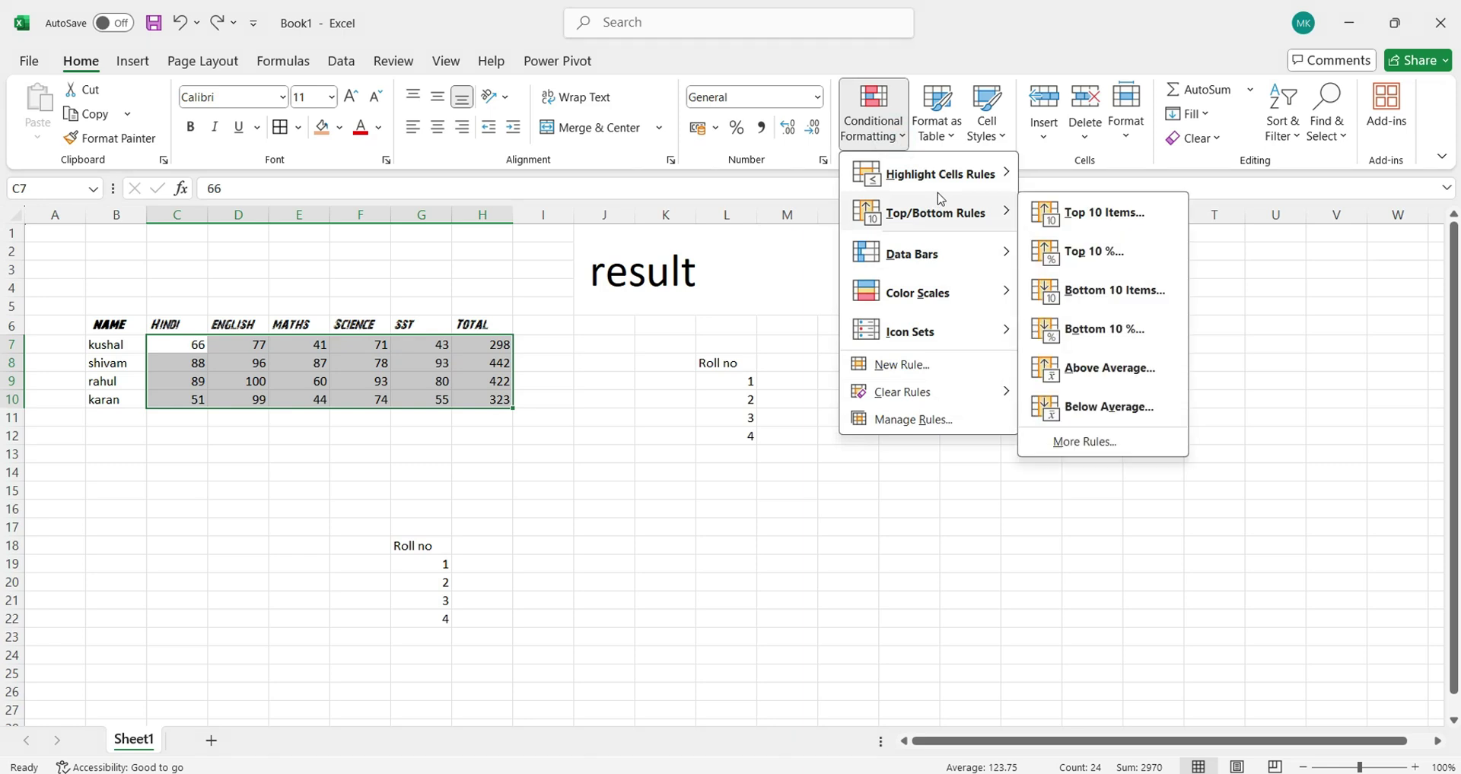
mouse_move(996, 189)
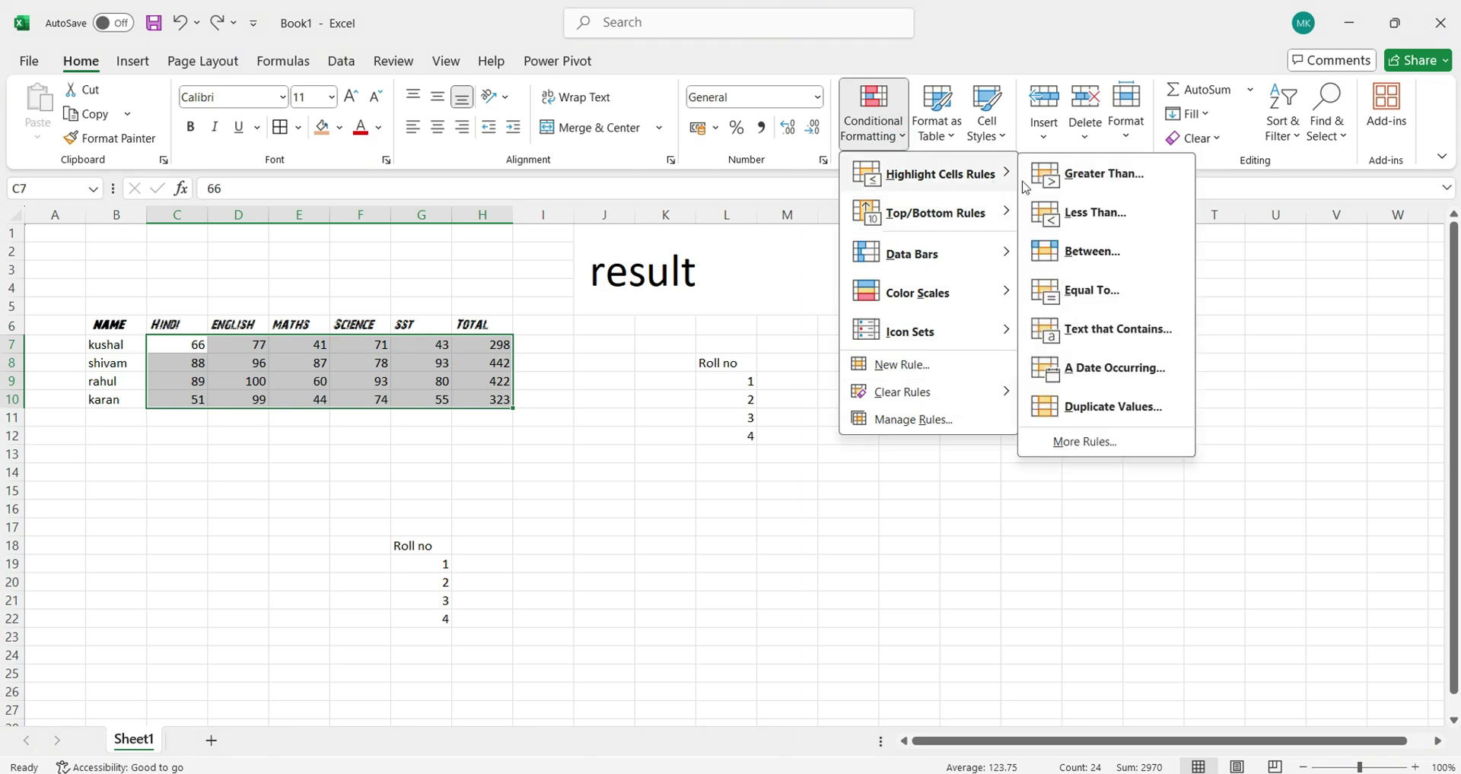
left_click(1075, 292)
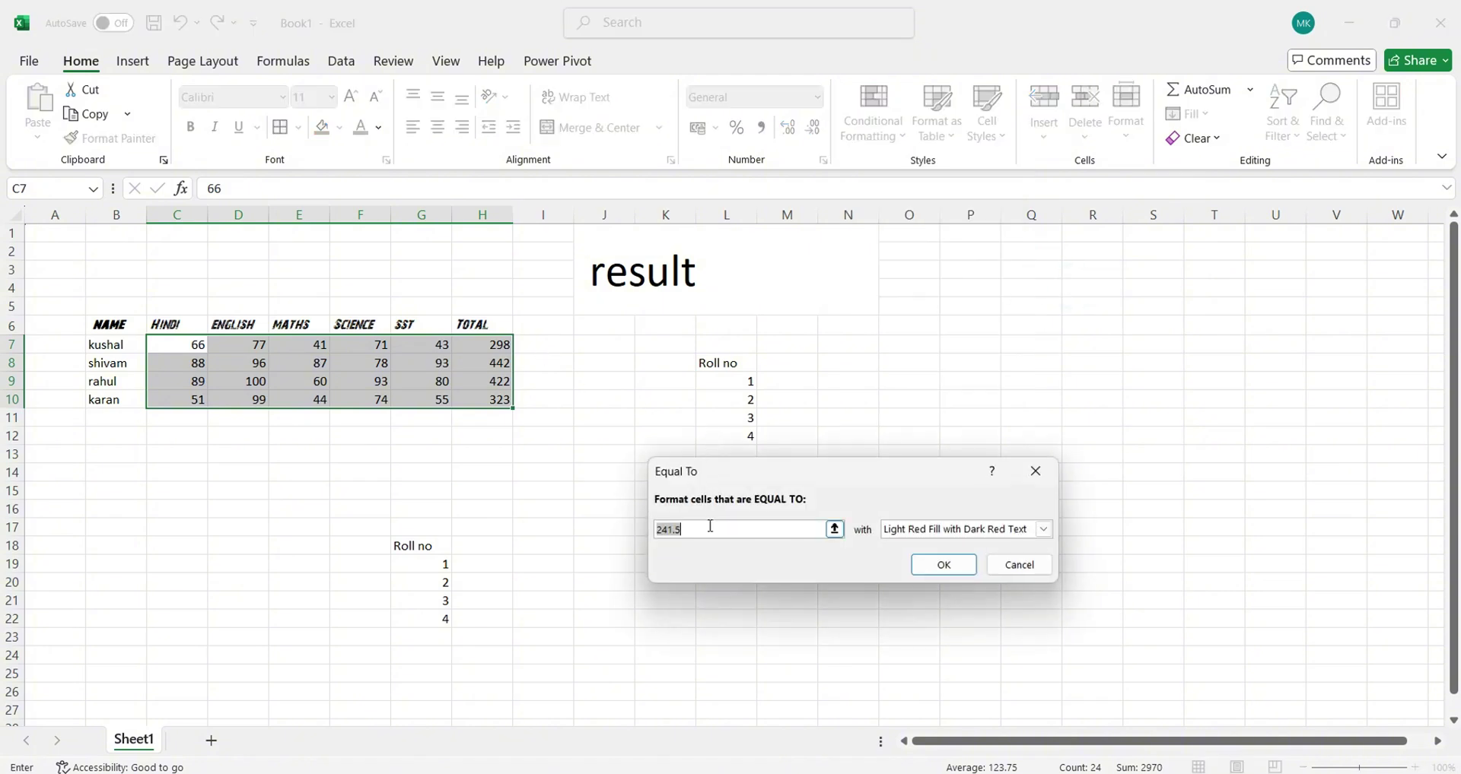
key("BackSpace")
type("41")
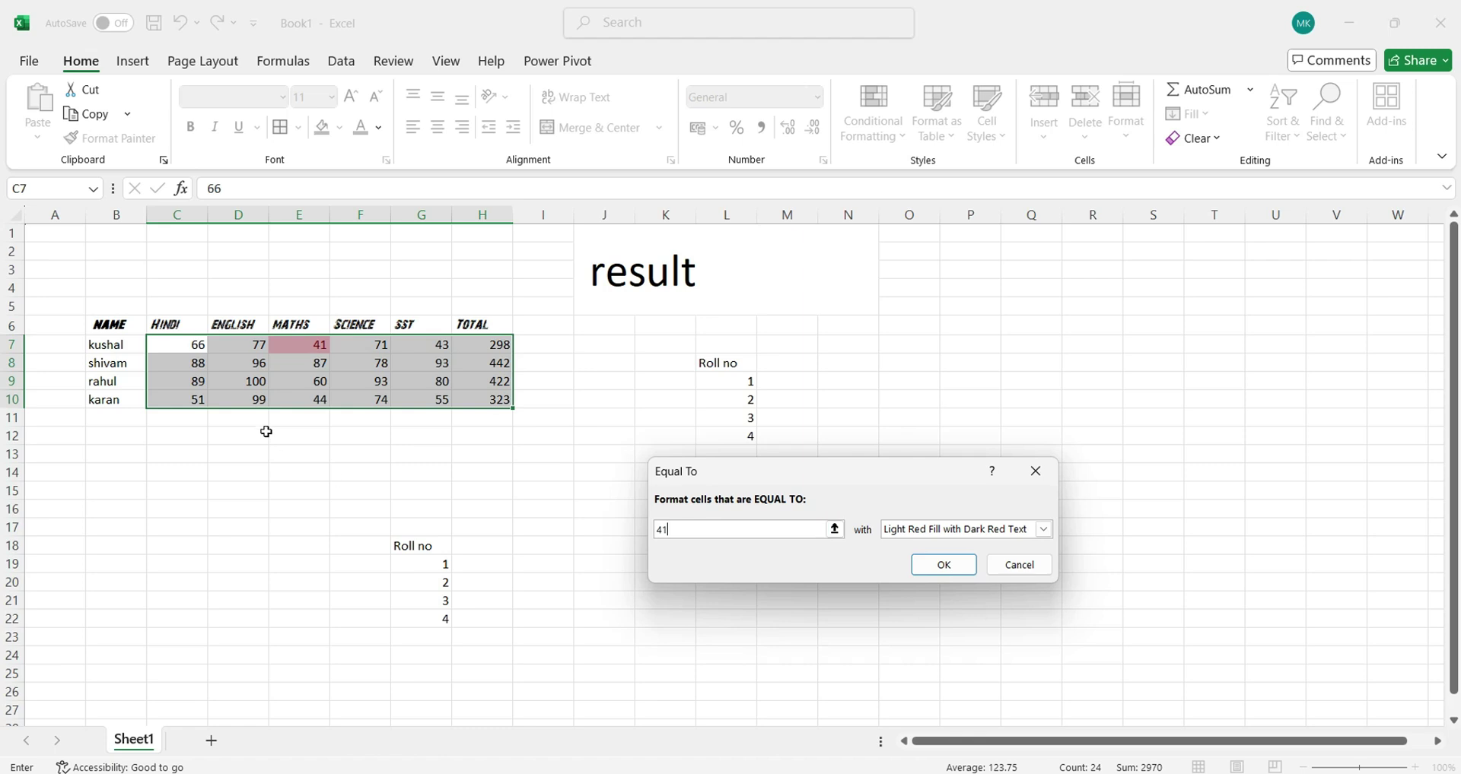
left_click(1035, 471)
Step: Try a Text That Contains "name" highlight rule with light red fill and dark red text on the header row B6:H6
left_click(873, 125)
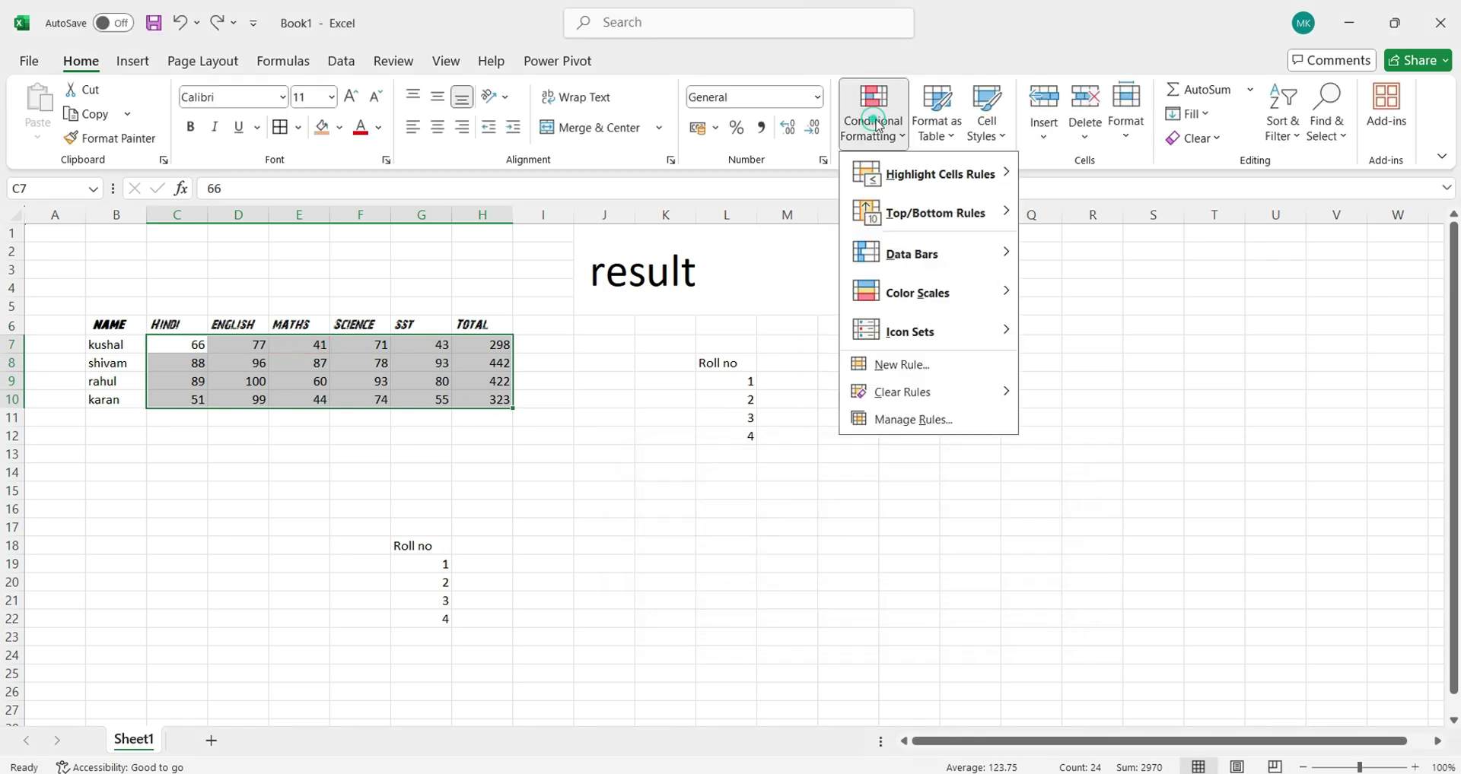
mouse_move(1005, 174)
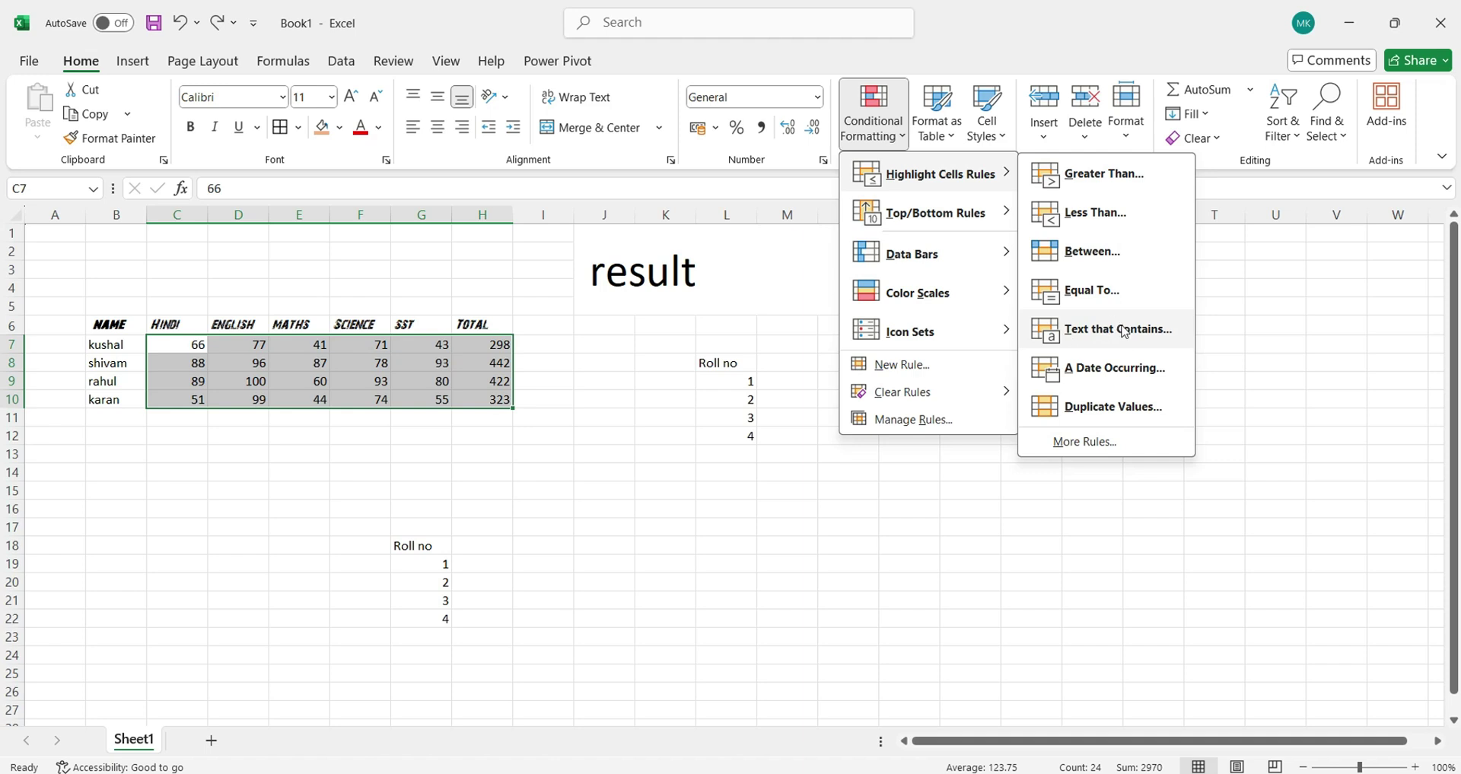
left_click(208, 406)
left_click(114, 325)
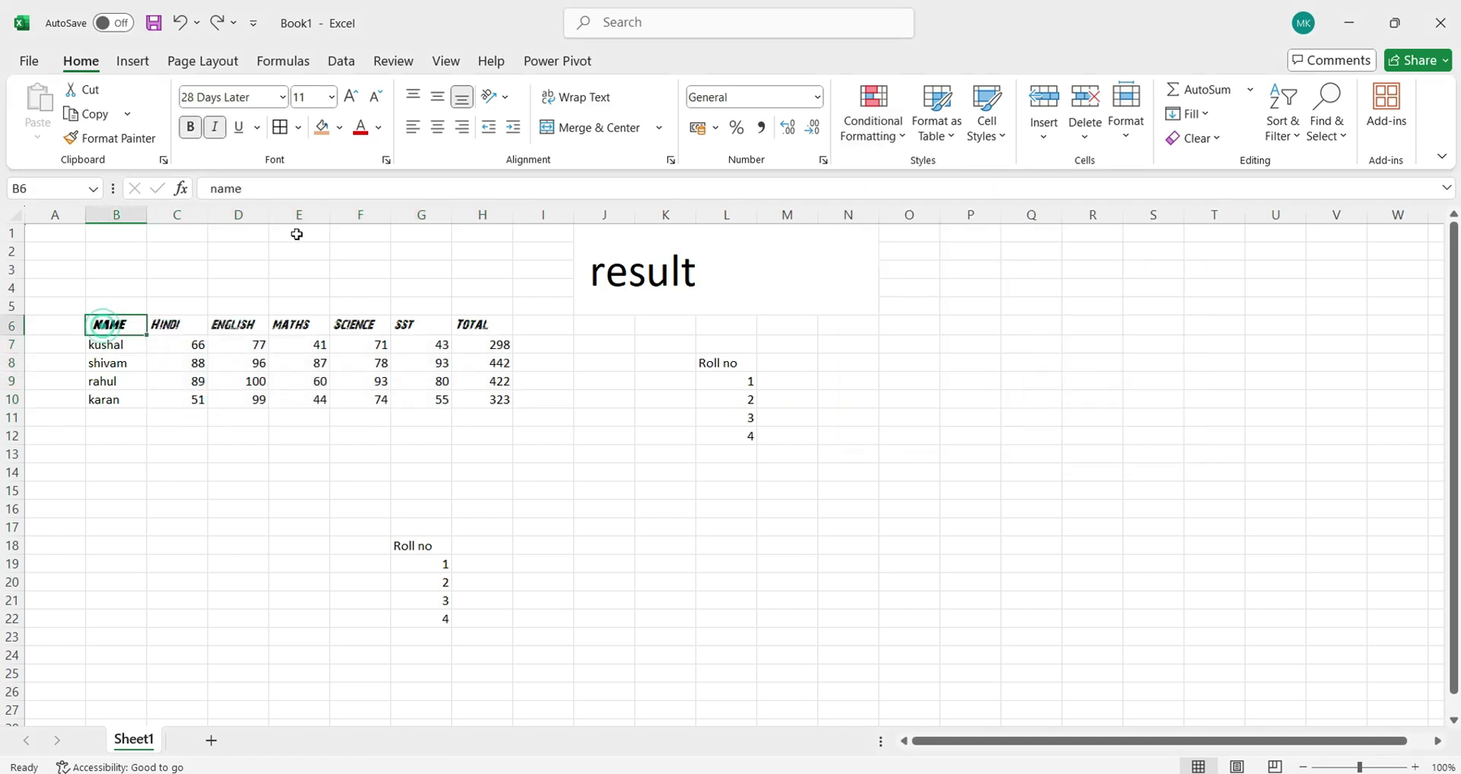
left_click_drag(105, 323, 512, 327)
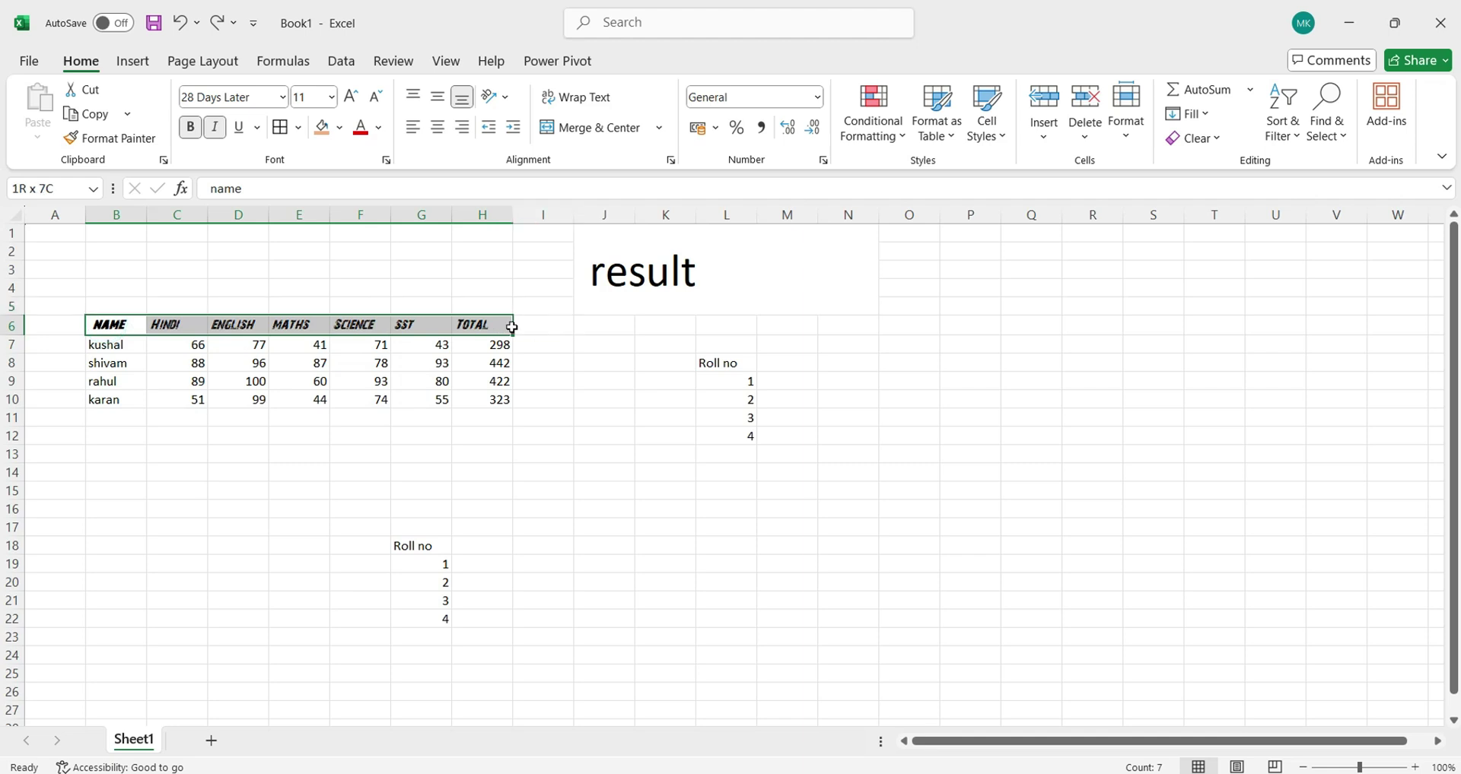
left_click(901, 126)
mouse_move(967, 212)
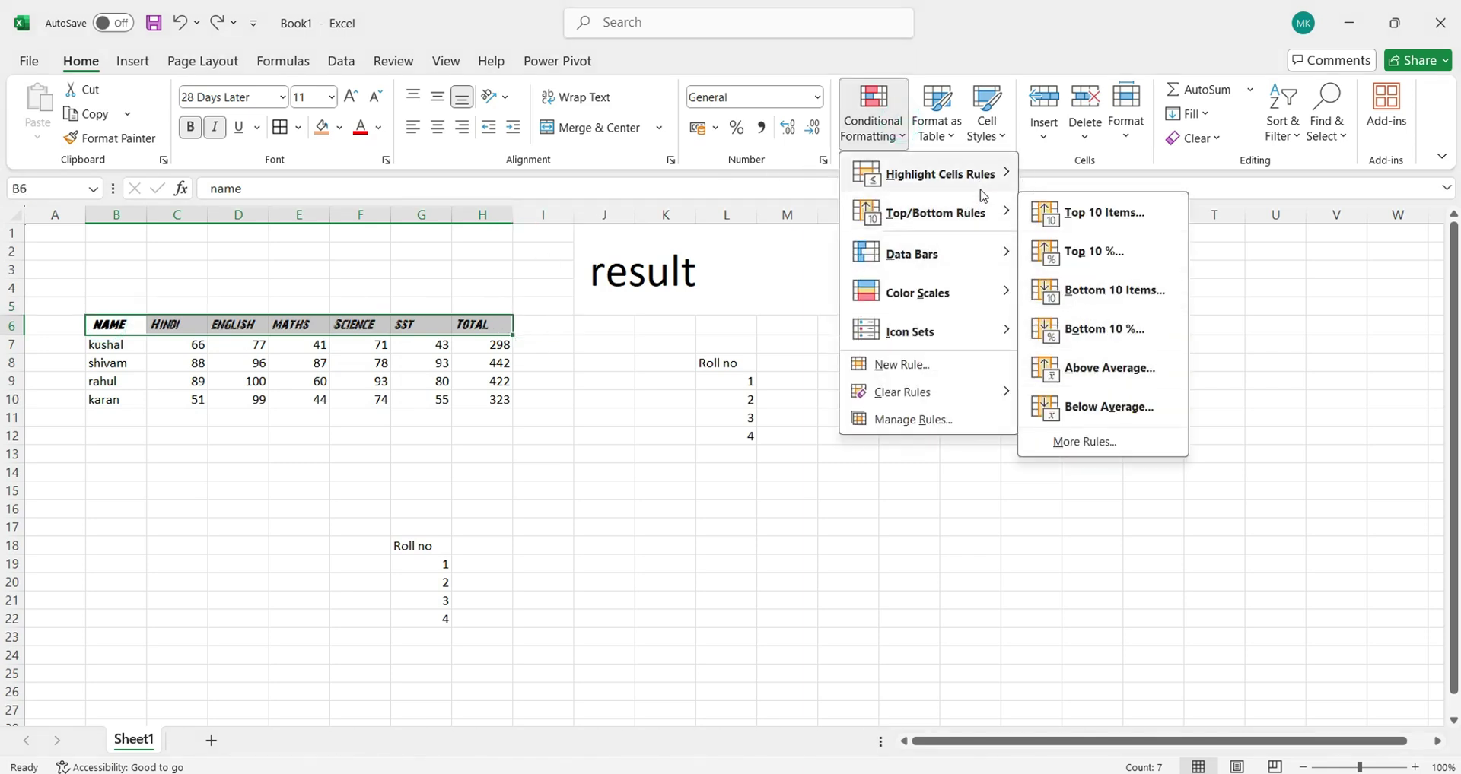
left_click(1064, 324)
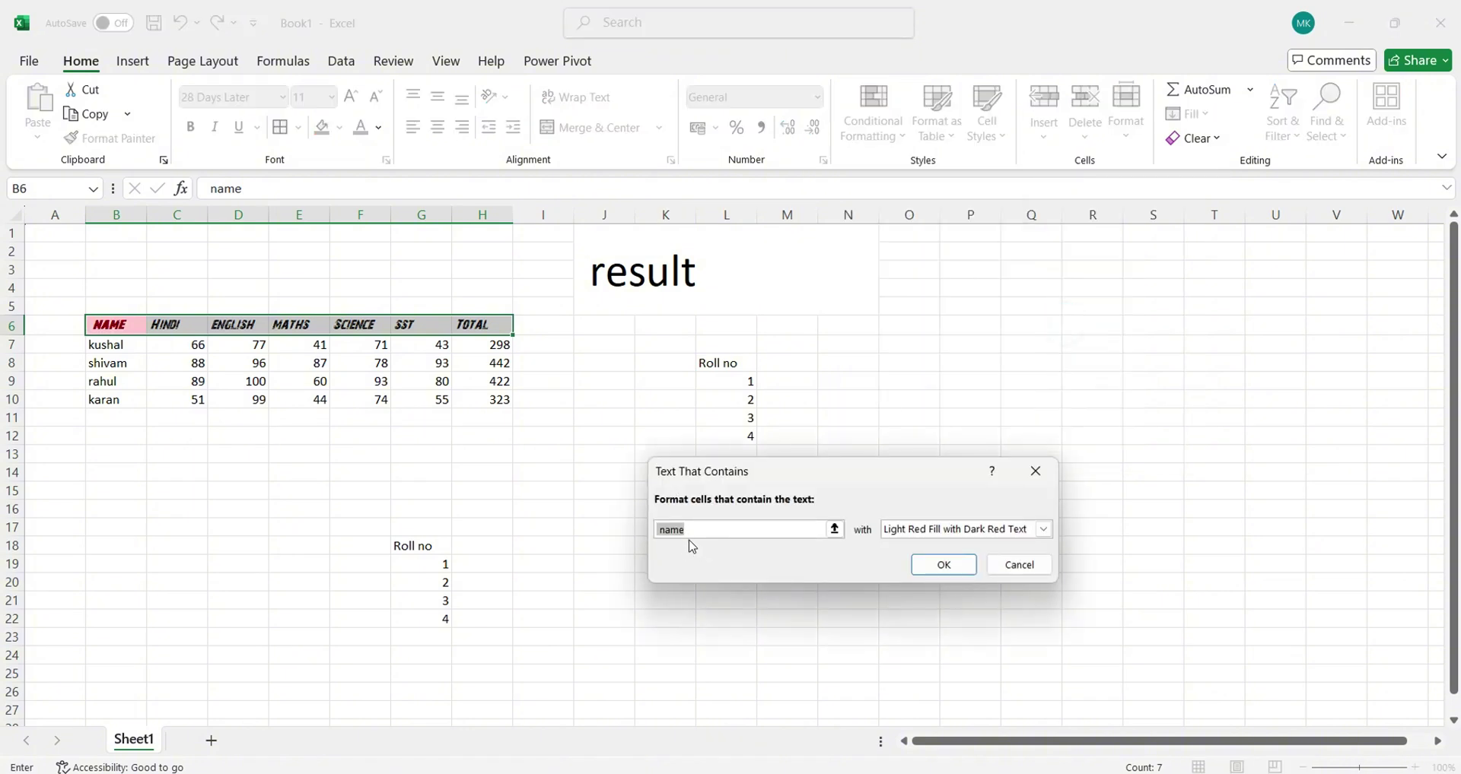
left_click(1035, 471)
Step: Enter the date 20-5-2025 in cell K17
left_click(873, 118)
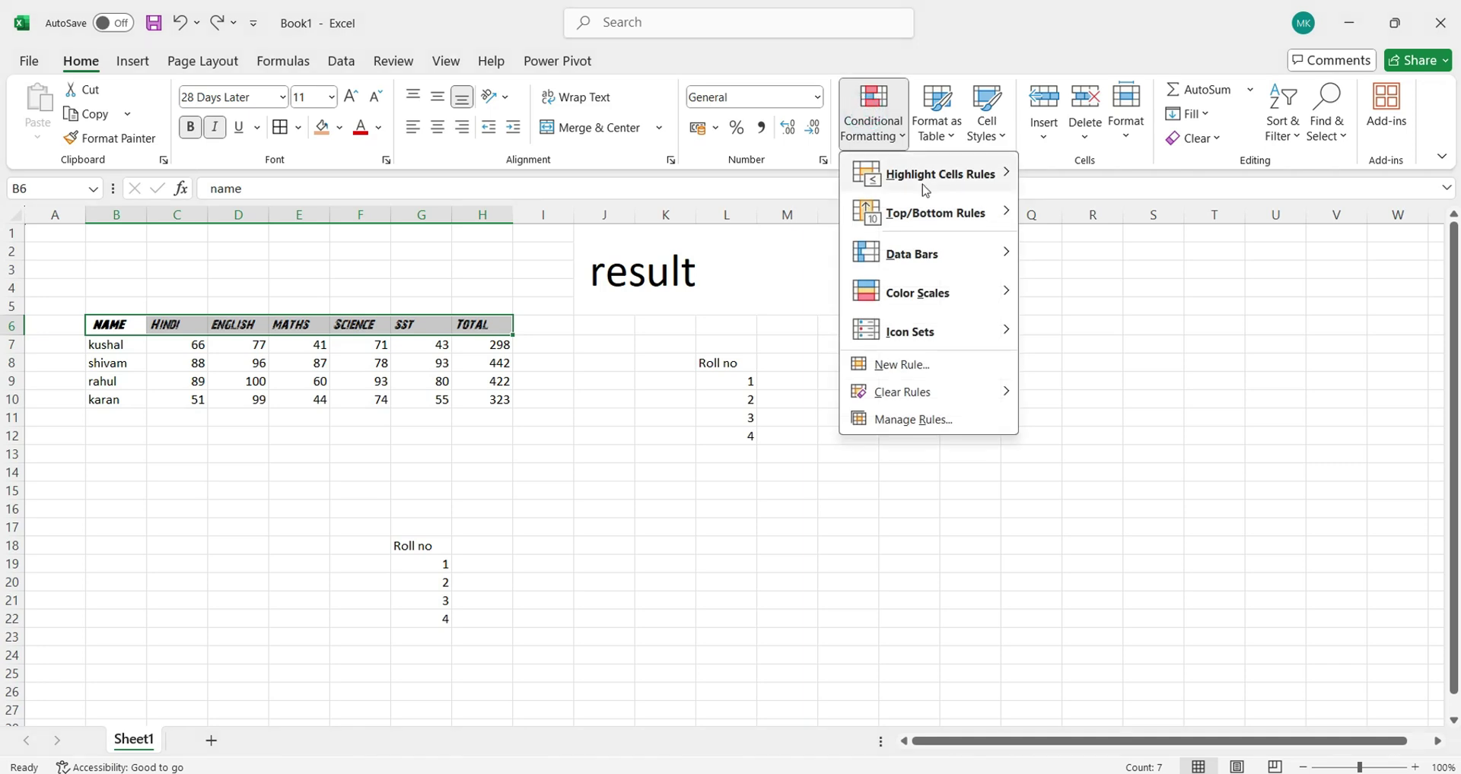
mouse_move(922, 185)
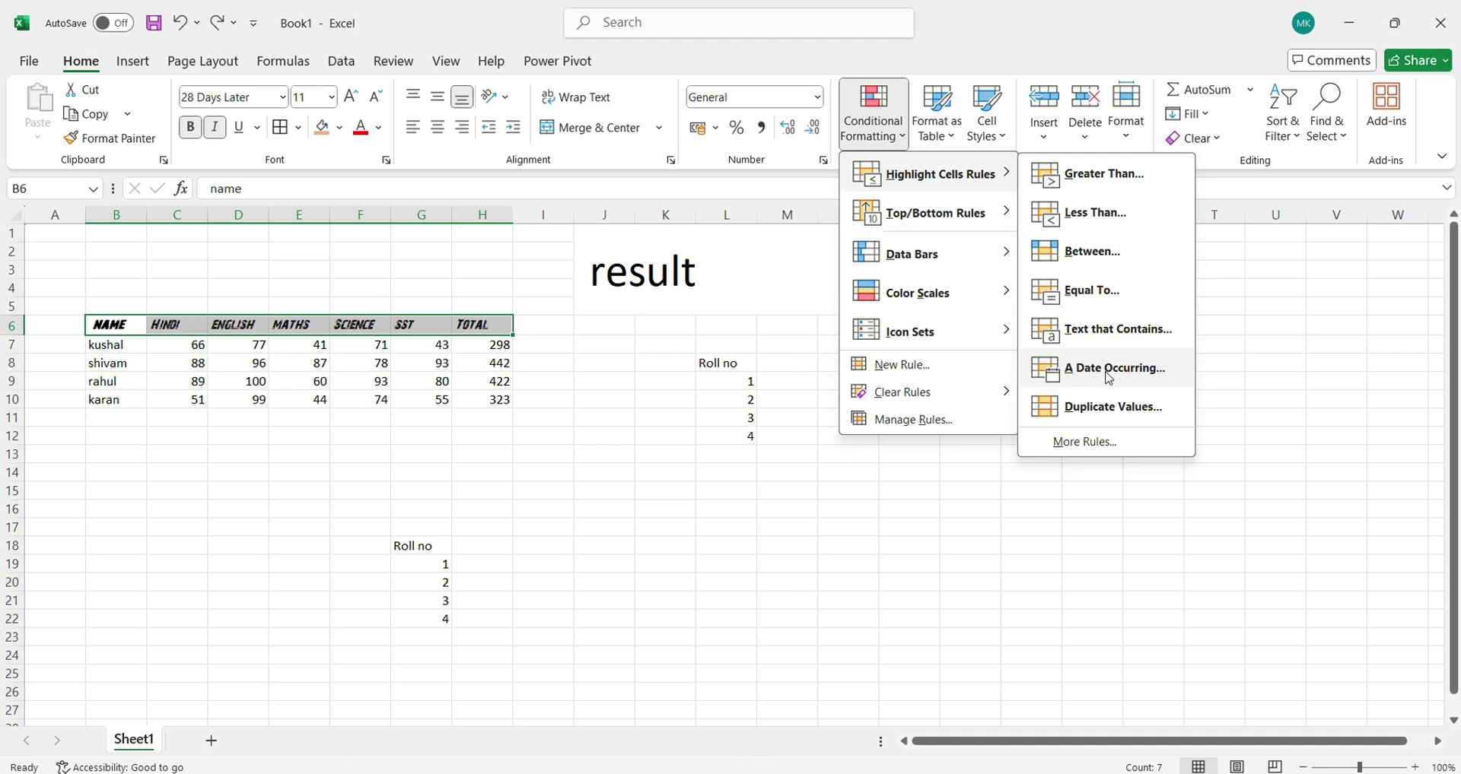
left_click(664, 527)
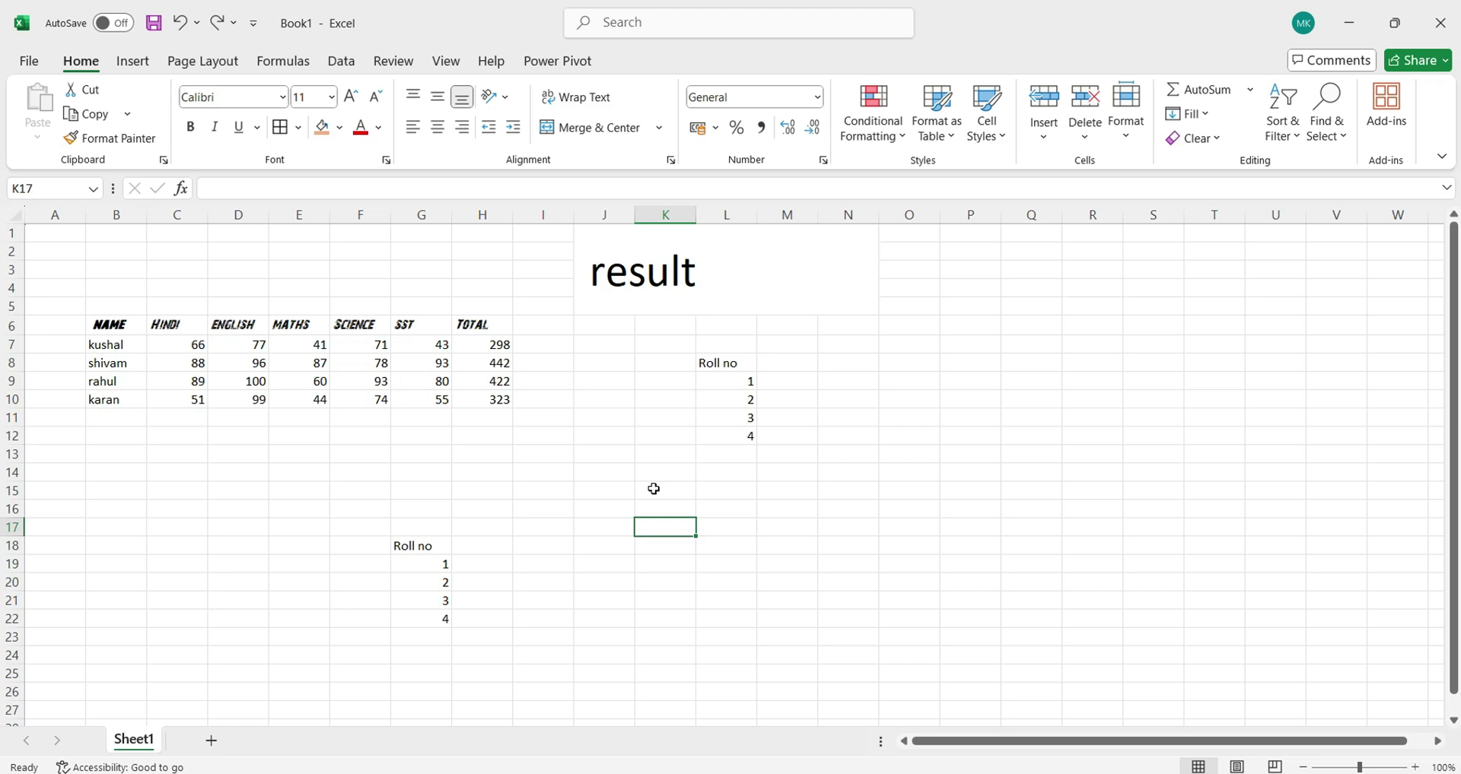
type("20-5")
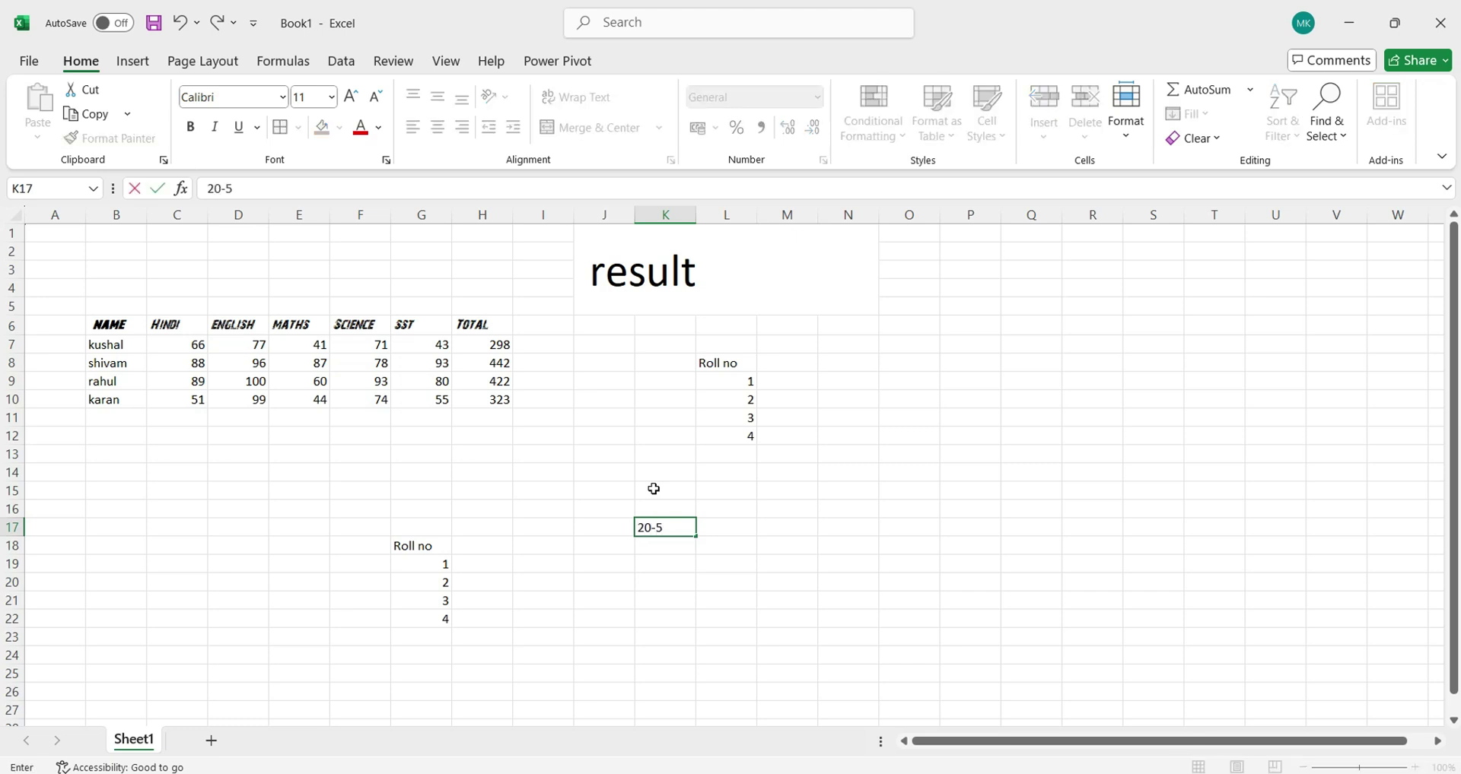
type("-2025")
key("Return")
key("Up")
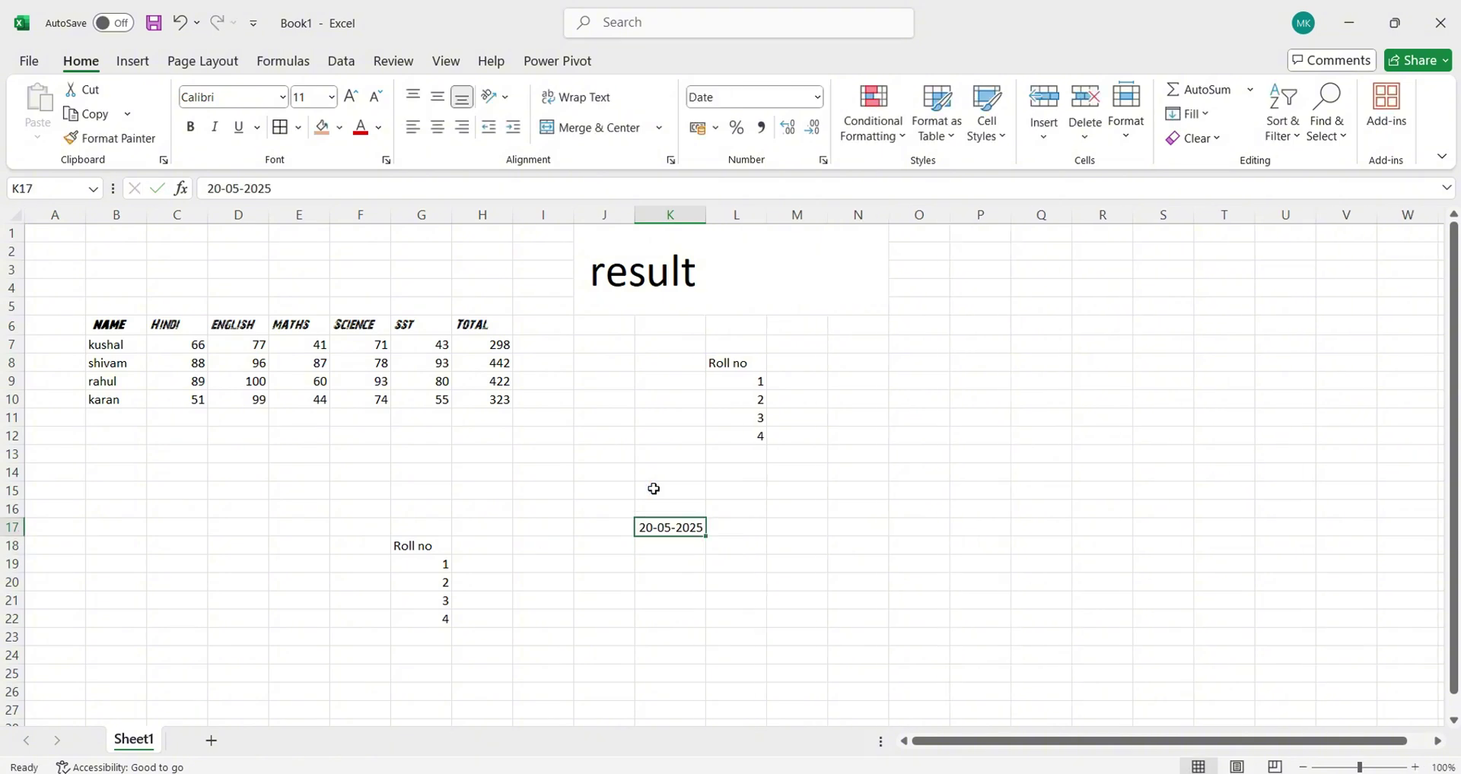
Step: Enter the date 19-5-2025 in K16 and 21-5-2025 in K18
key("Up")
type("1")
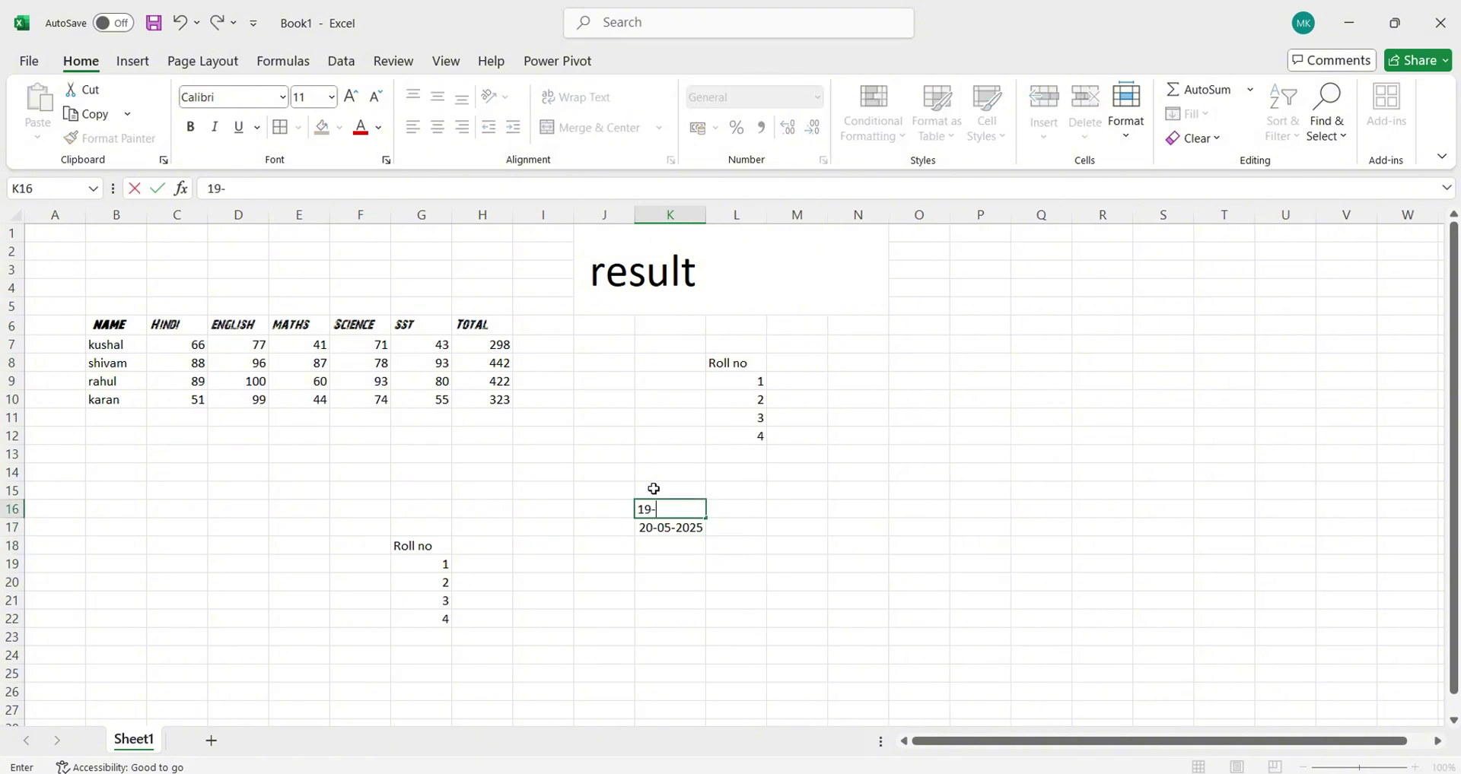
type("9-5-0")
key("BackSpace")
type("2025")
key("Return")
key("Return")
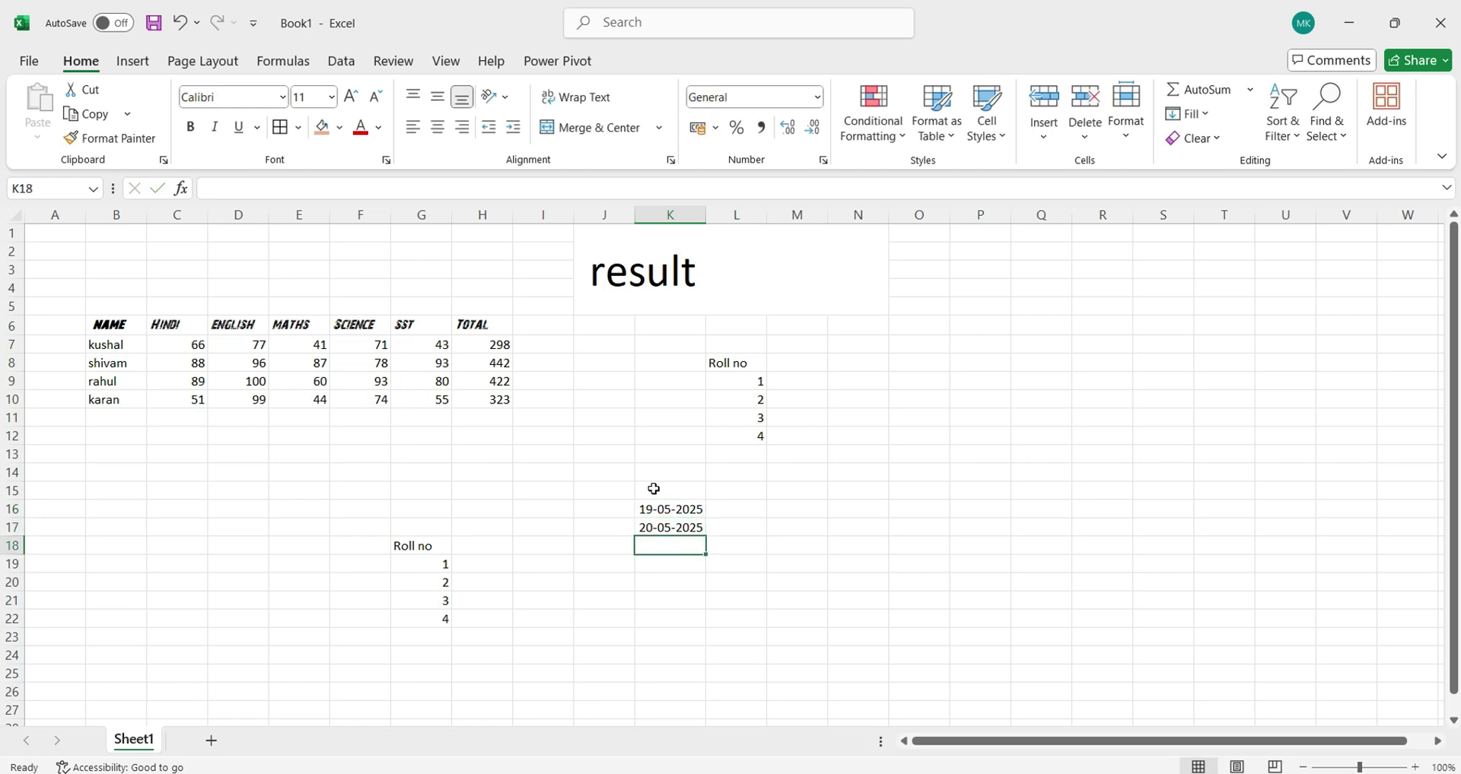
type("21-")
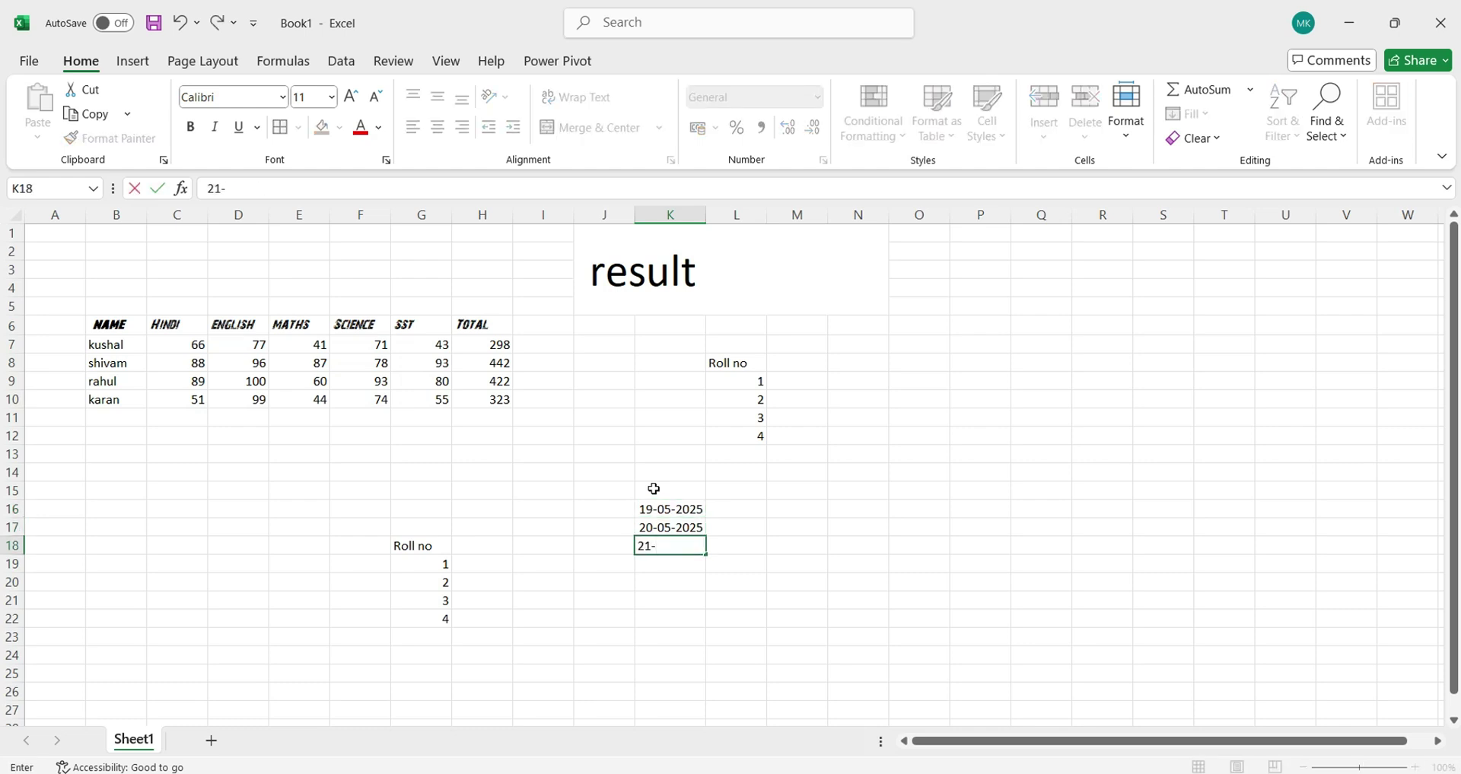
type("5-2025")
key("Return")
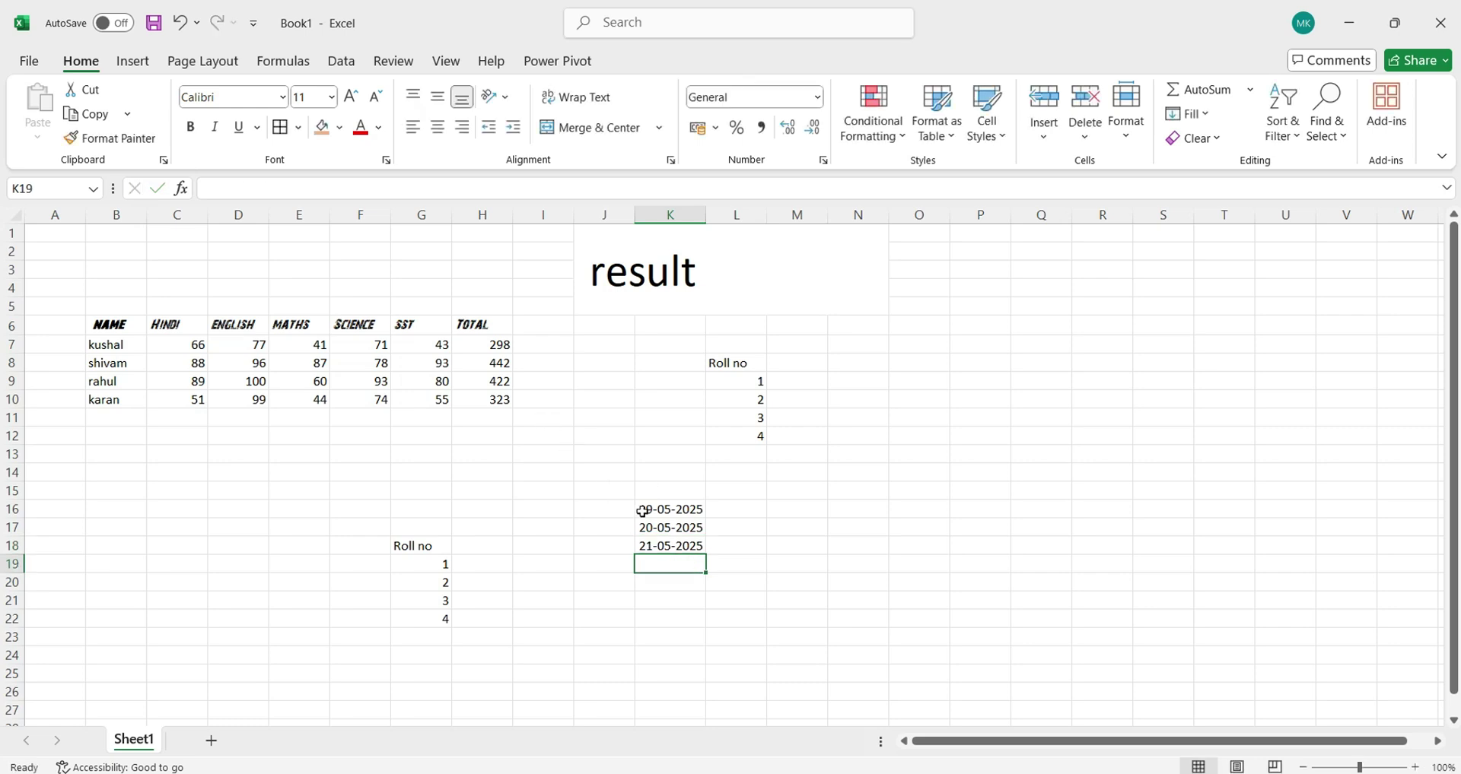
Step: Try a Date Occurring highlight rule on the dates in K16:K18, switching the period from Yesterday to Tomorrow
left_click_drag(643, 510, 670, 546)
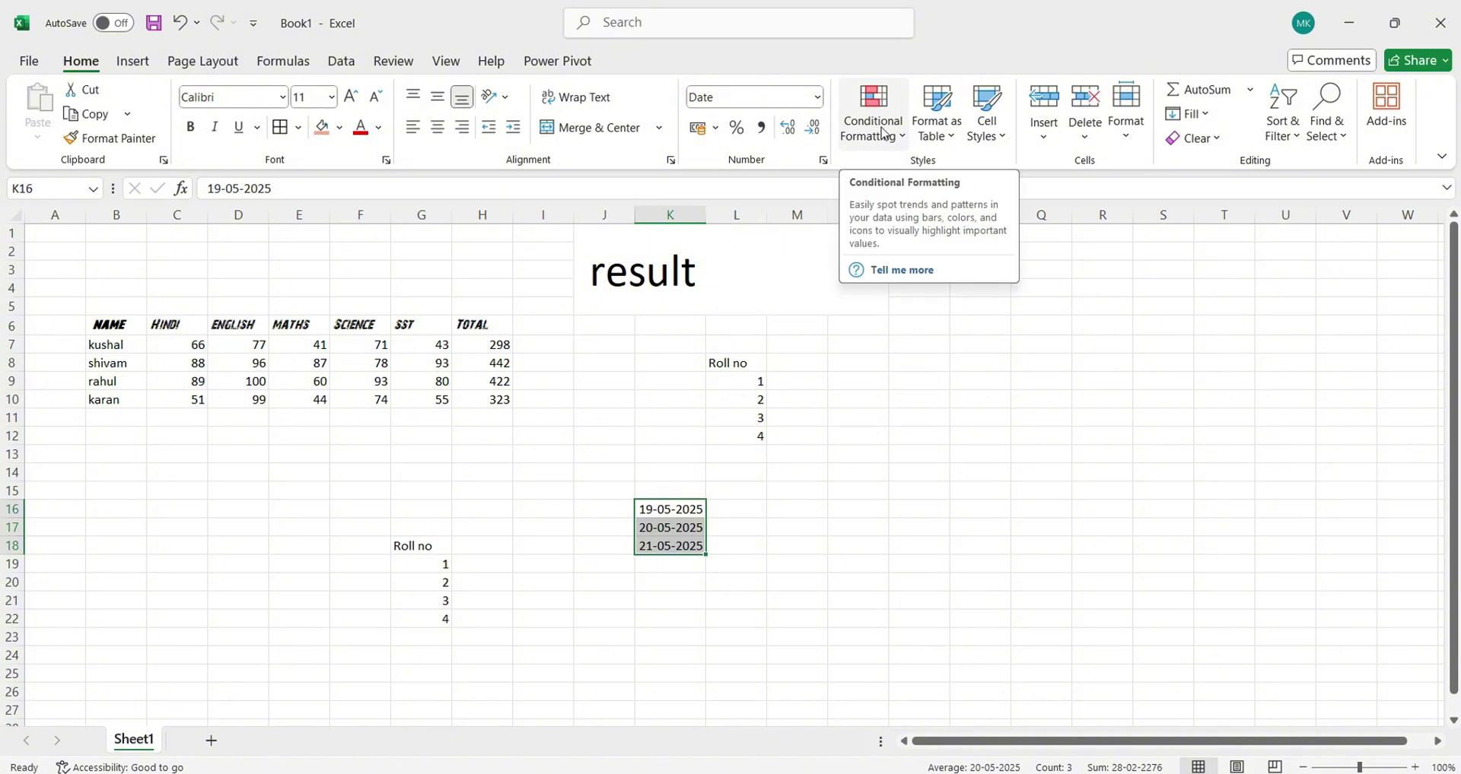
left_click(872, 129)
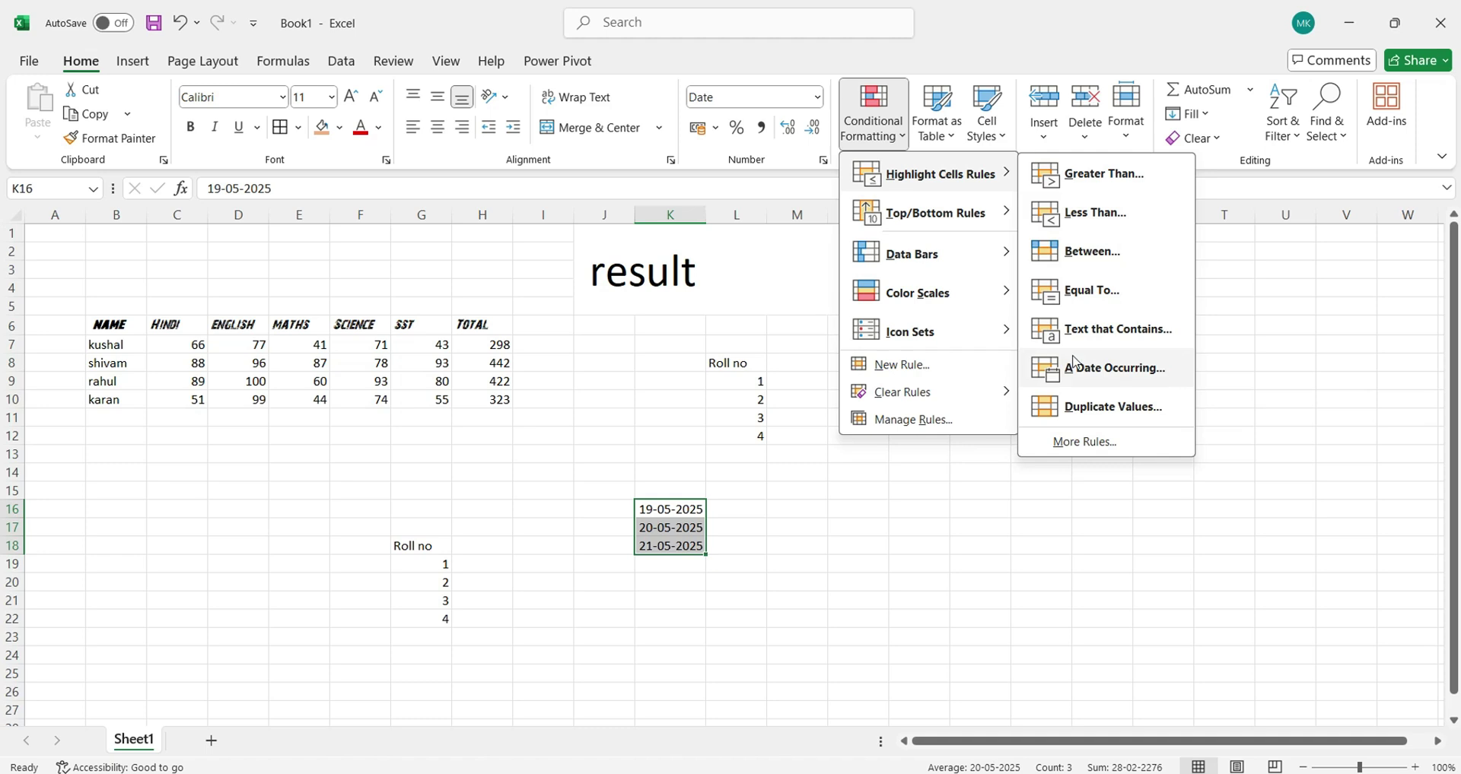
left_click(1074, 365)
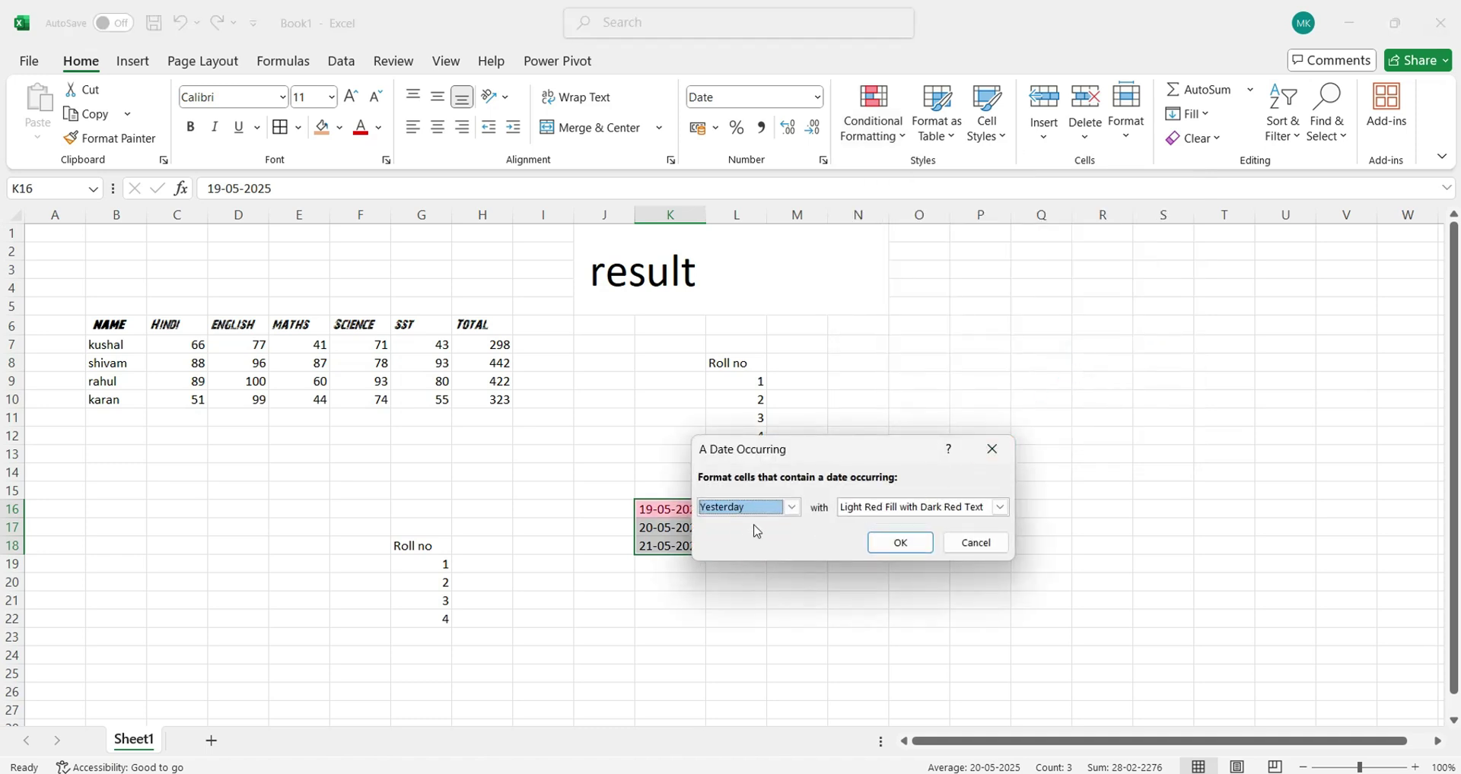
left_click(792, 508)
left_click(765, 536)
left_click_drag(773, 454, 919, 437)
left_click(921, 491)
left_click(917, 533)
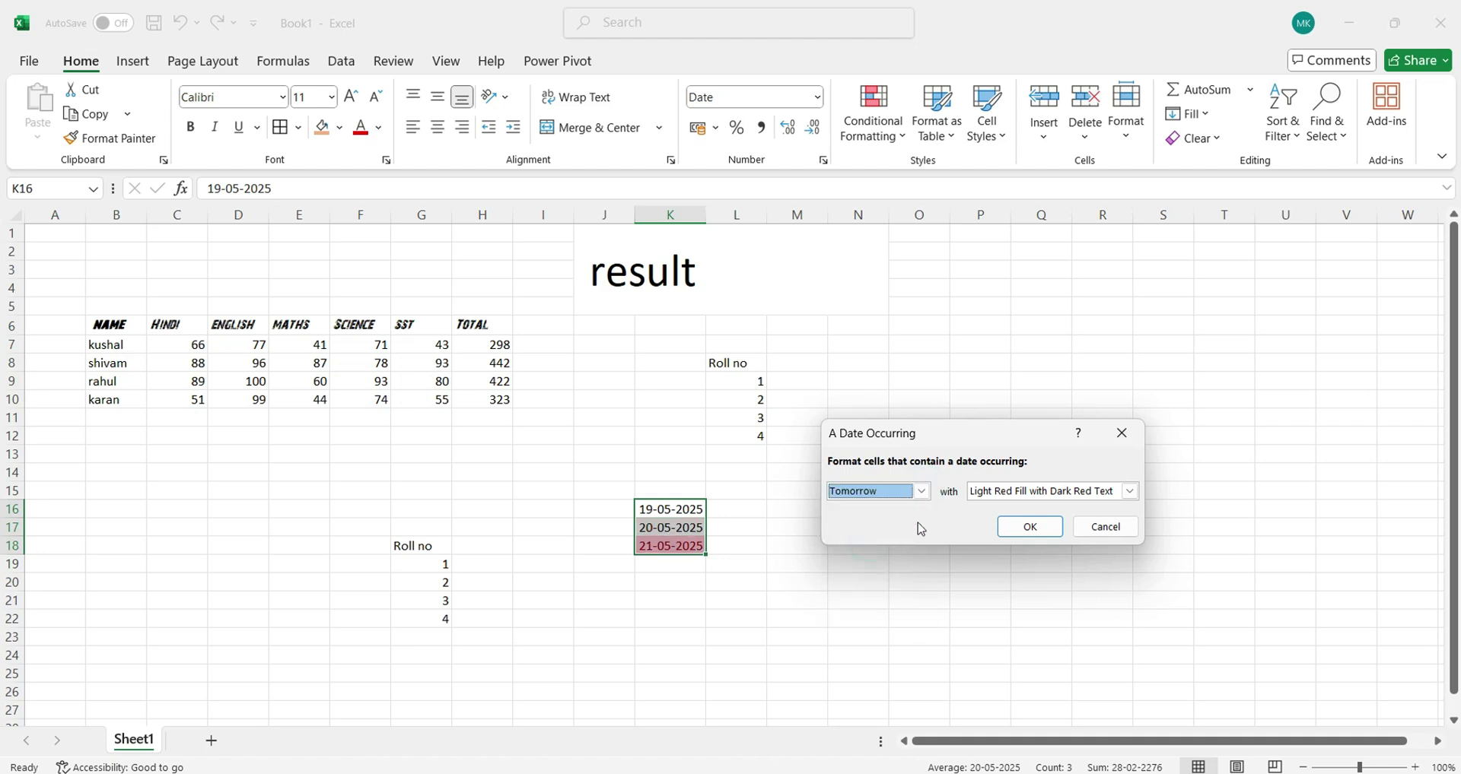
left_click(1121, 433)
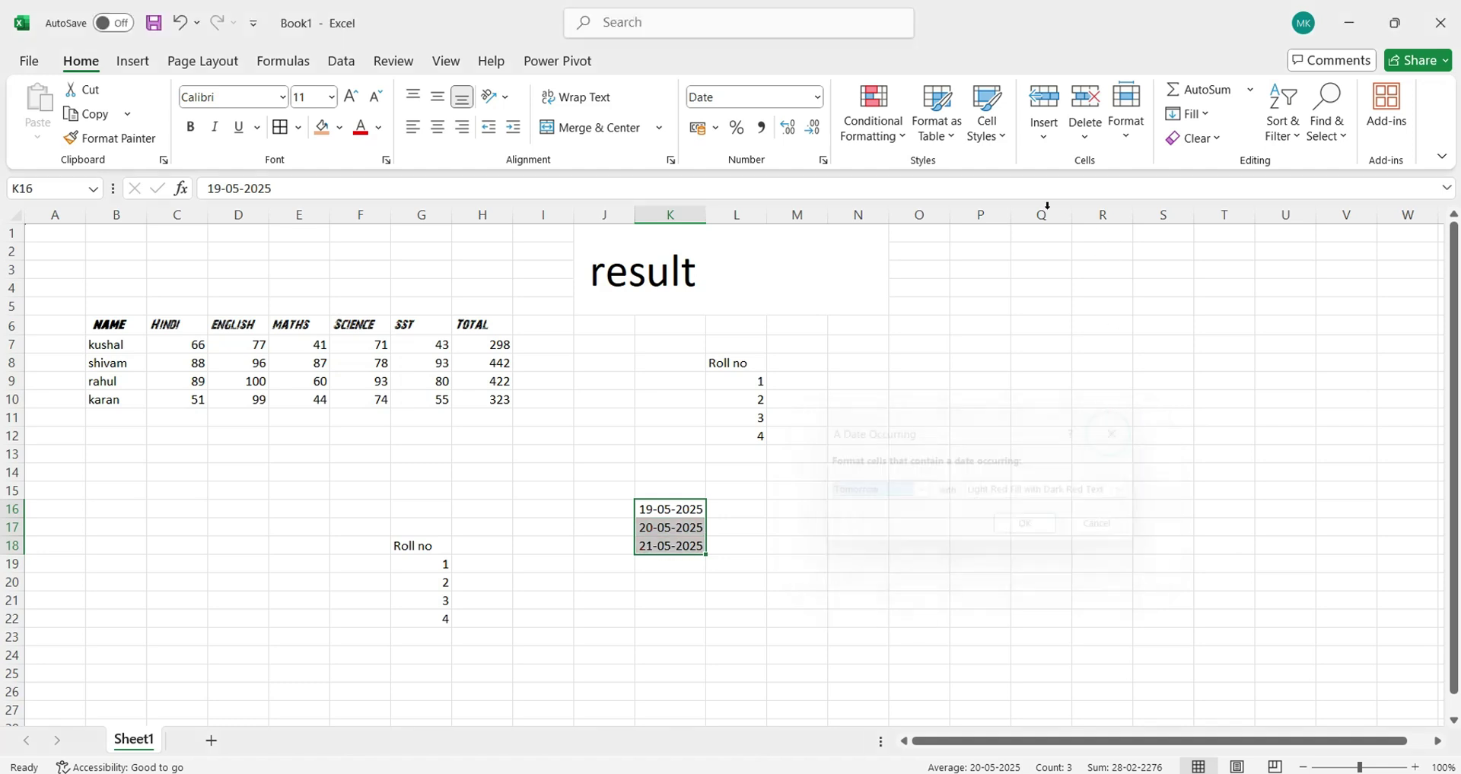
Step: Try a Duplicate Values highlight rule with light red fill and dark red text on C7:H10
left_click(903, 137)
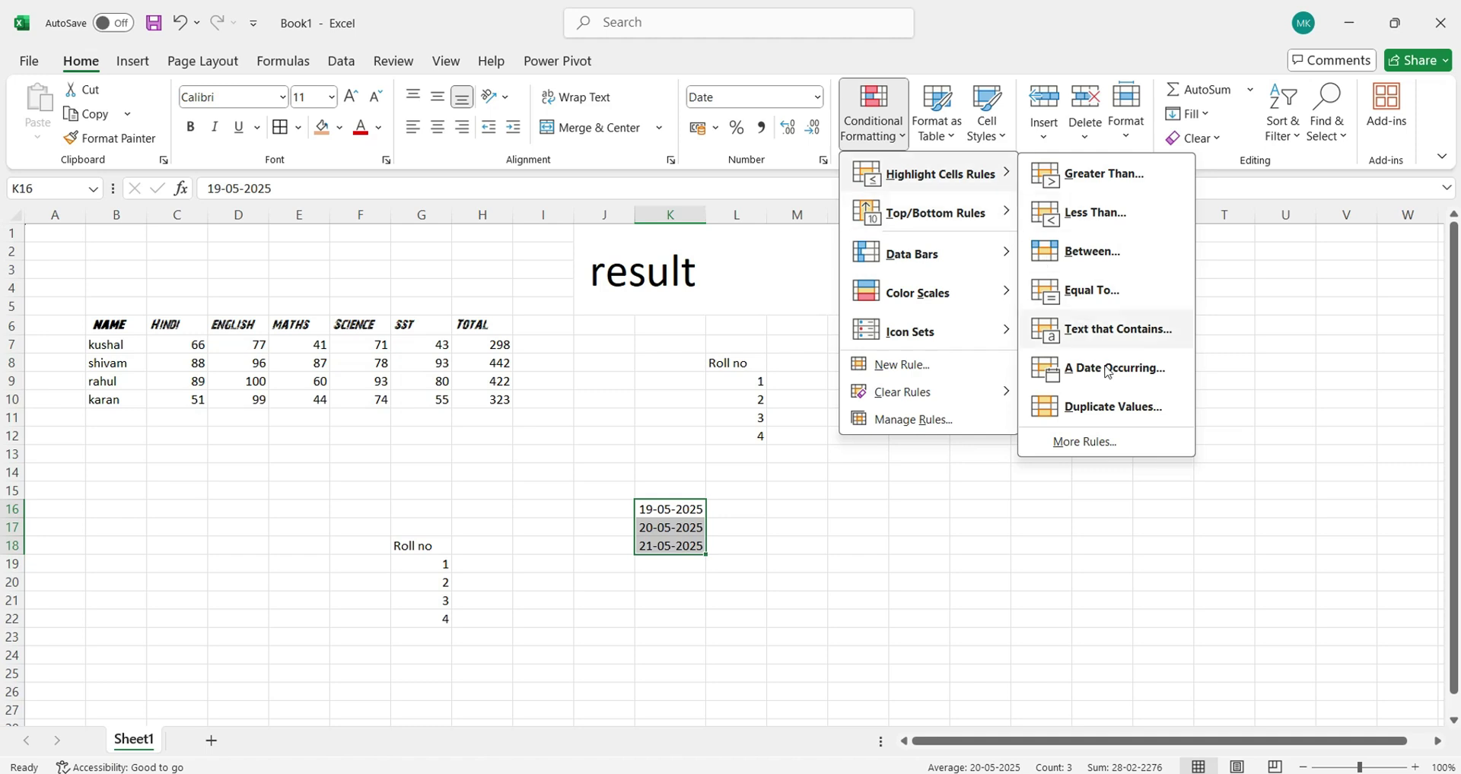
left_click(146, 365)
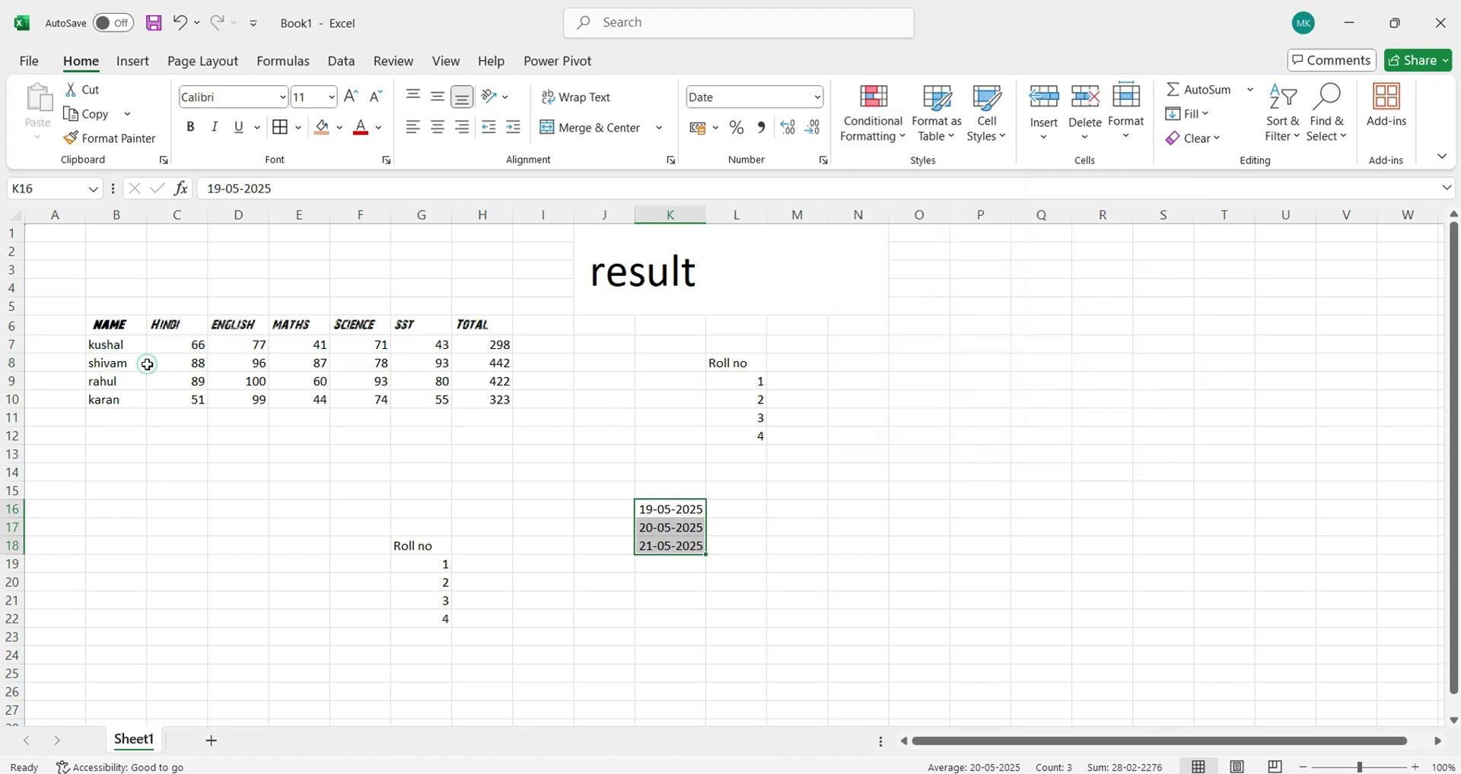
left_click(181, 347)
left_click_drag(181, 347, 495, 396)
left_click(890, 133)
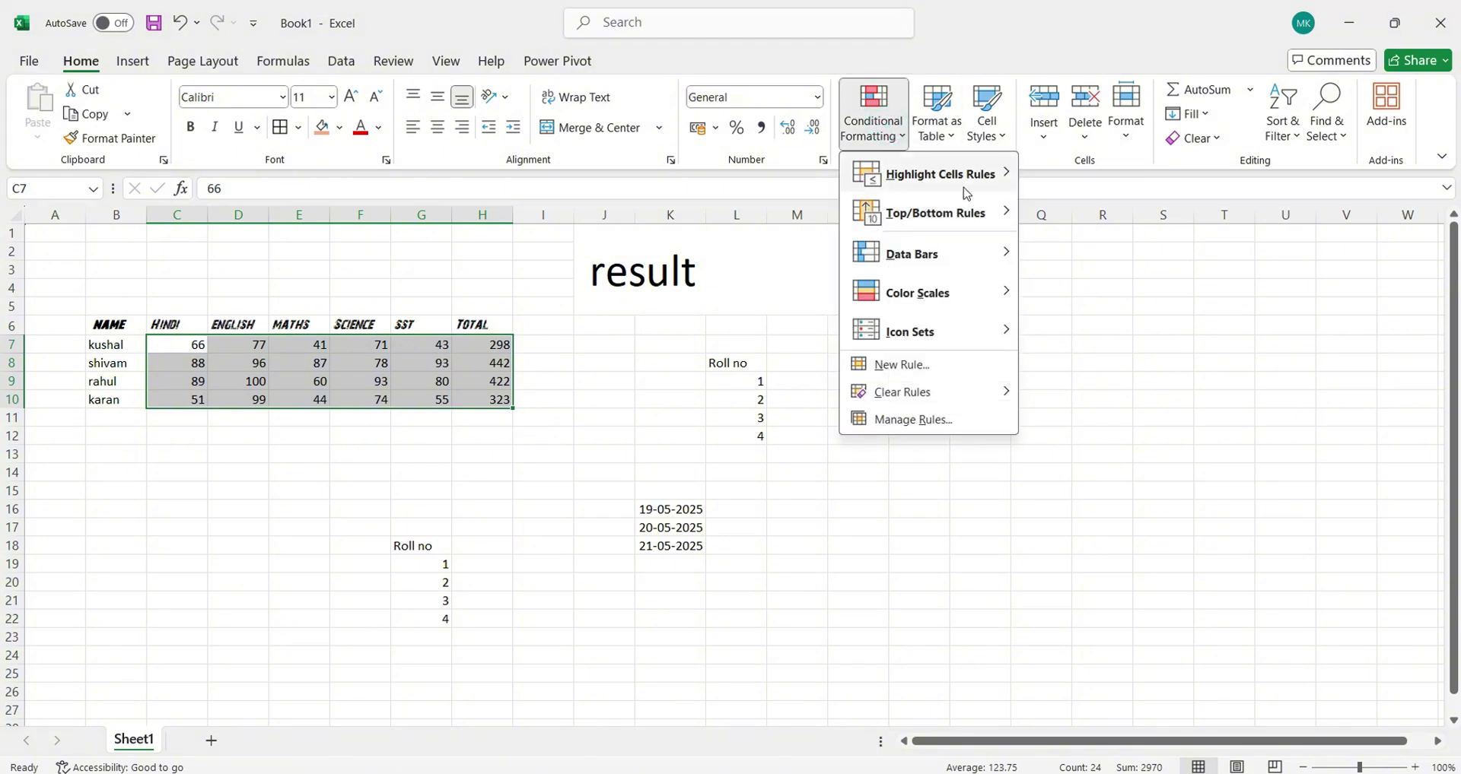
mouse_move(972, 191)
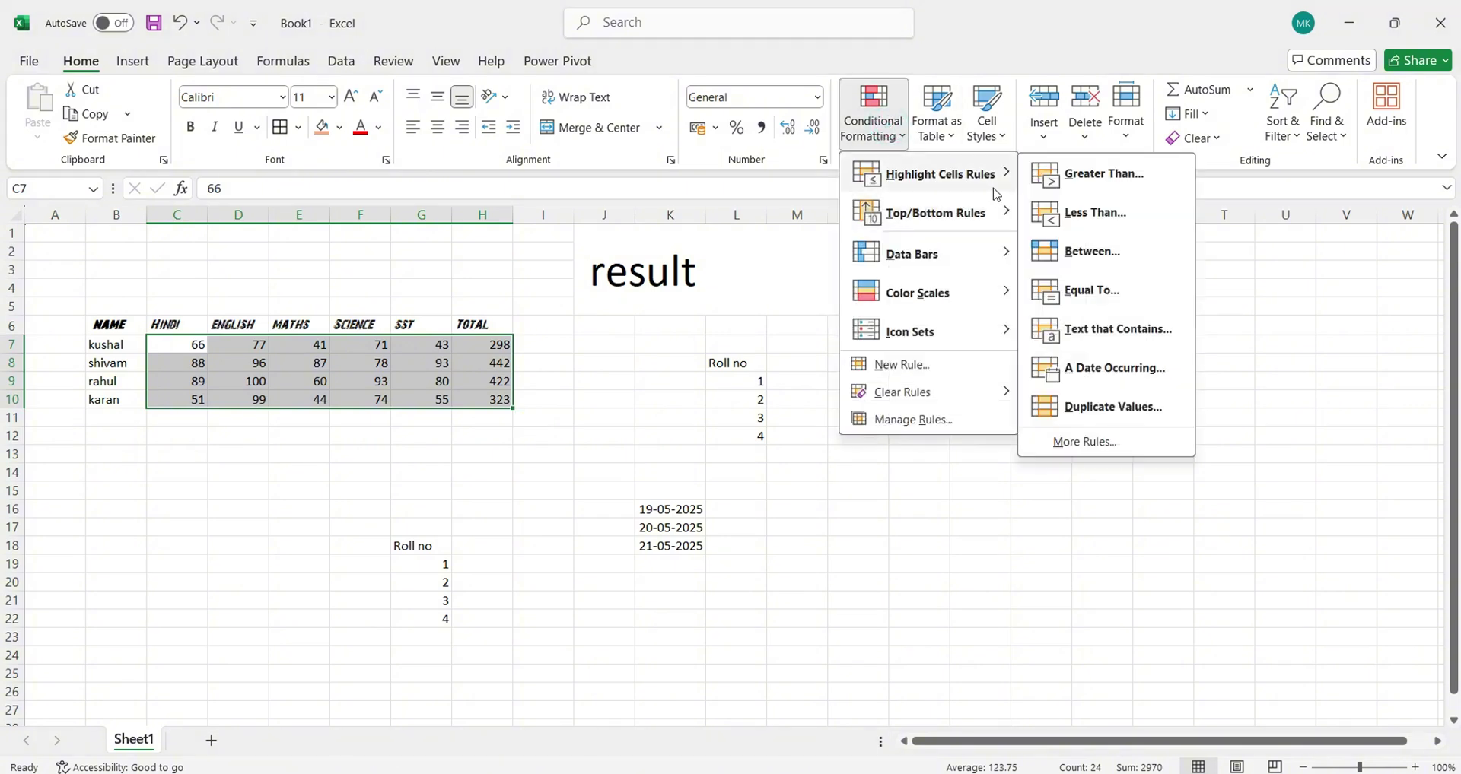
left_click(1090, 415)
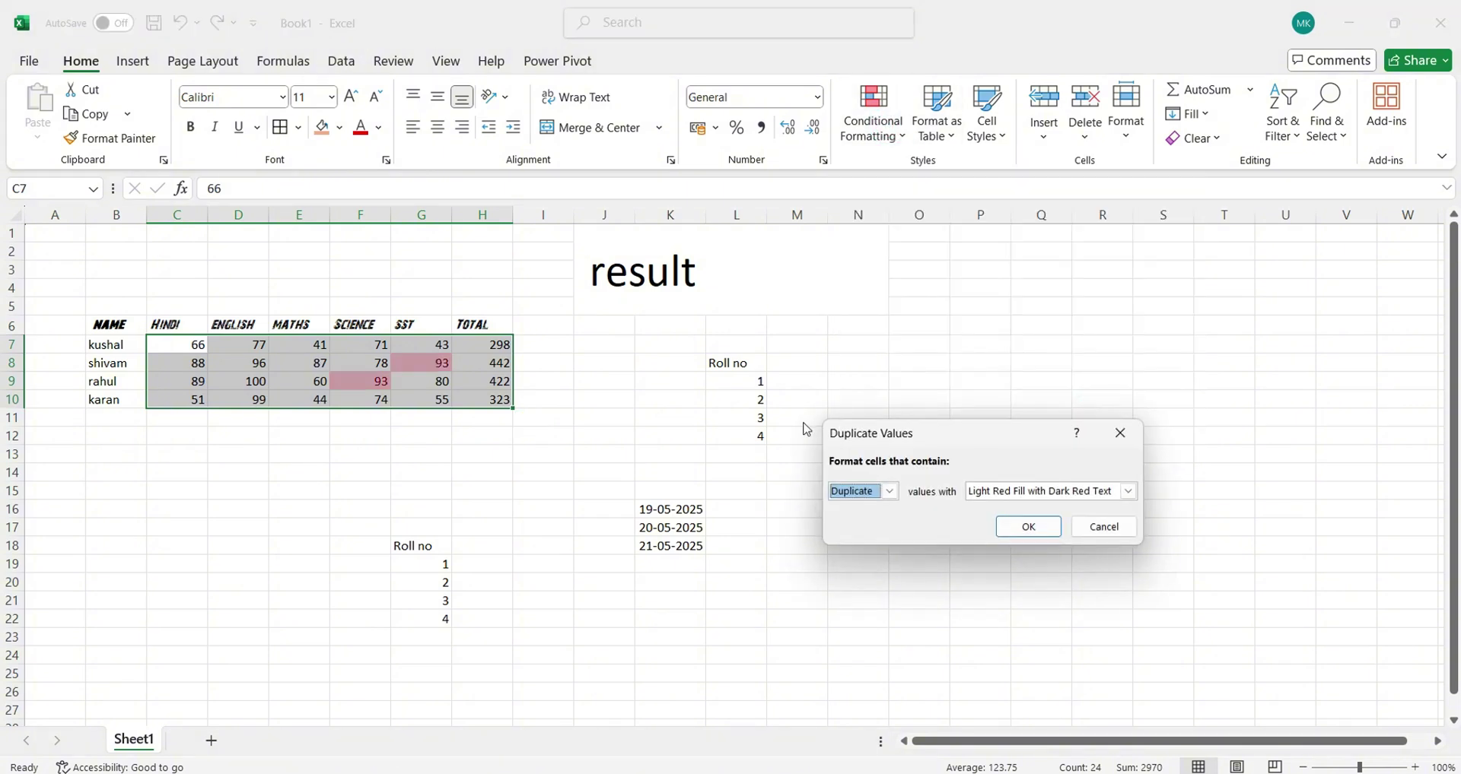
left_click(1120, 433)
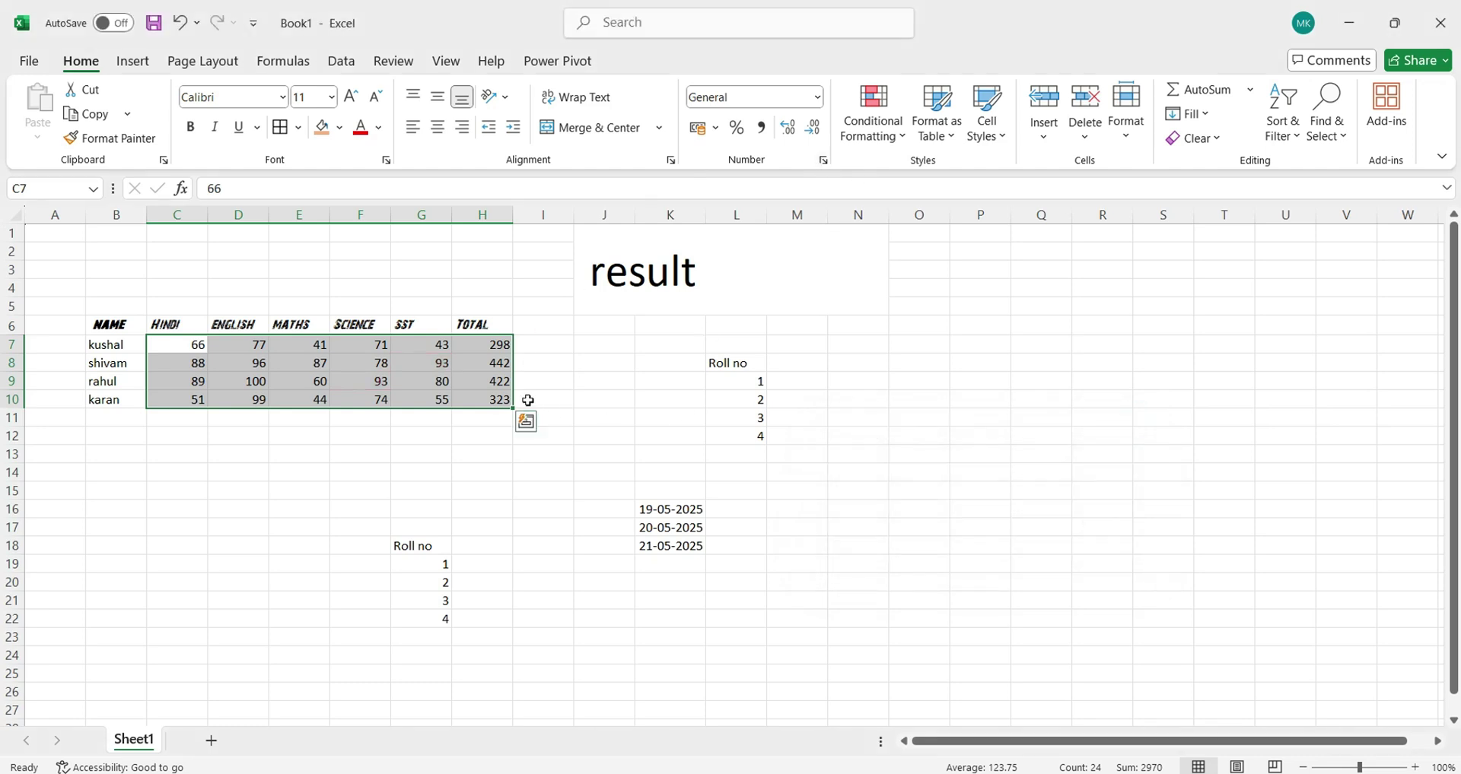
Step: Try a Top 10 Items rule on B6:H10, lowering the rank to 5 with light red fill and dark red text
left_click(874, 122)
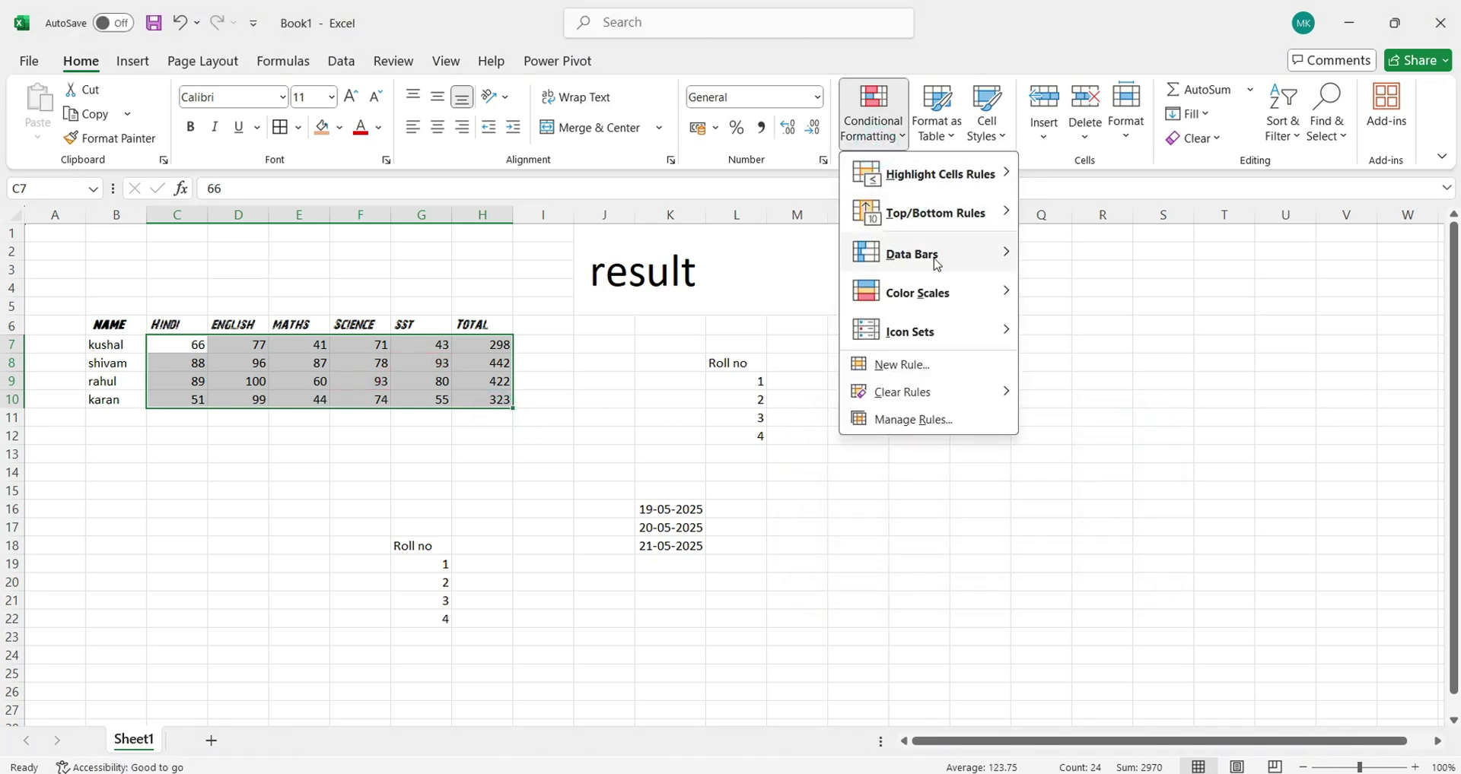
mouse_move(938, 219)
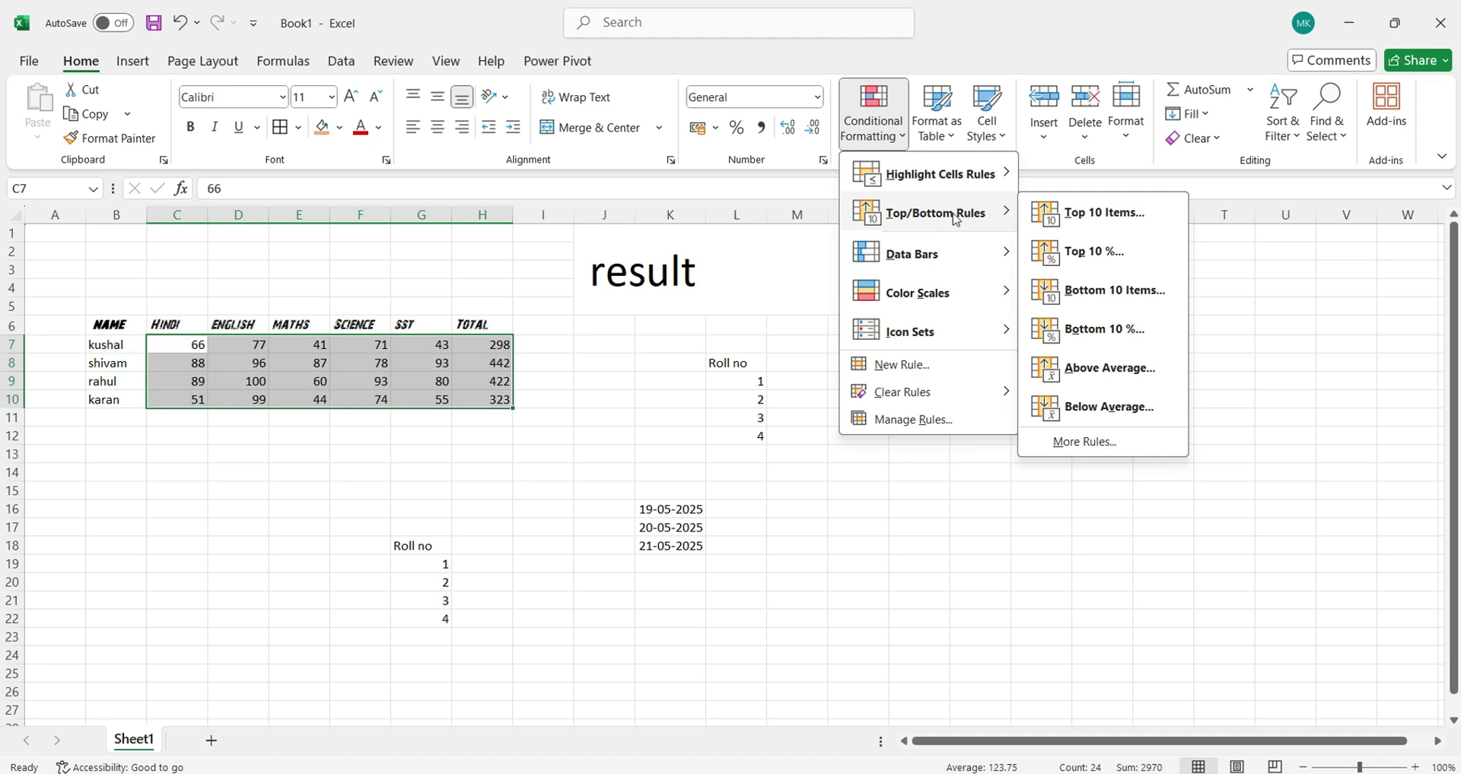
left_click(120, 356)
left_click_drag(111, 325, 470, 400)
left_click(872, 114)
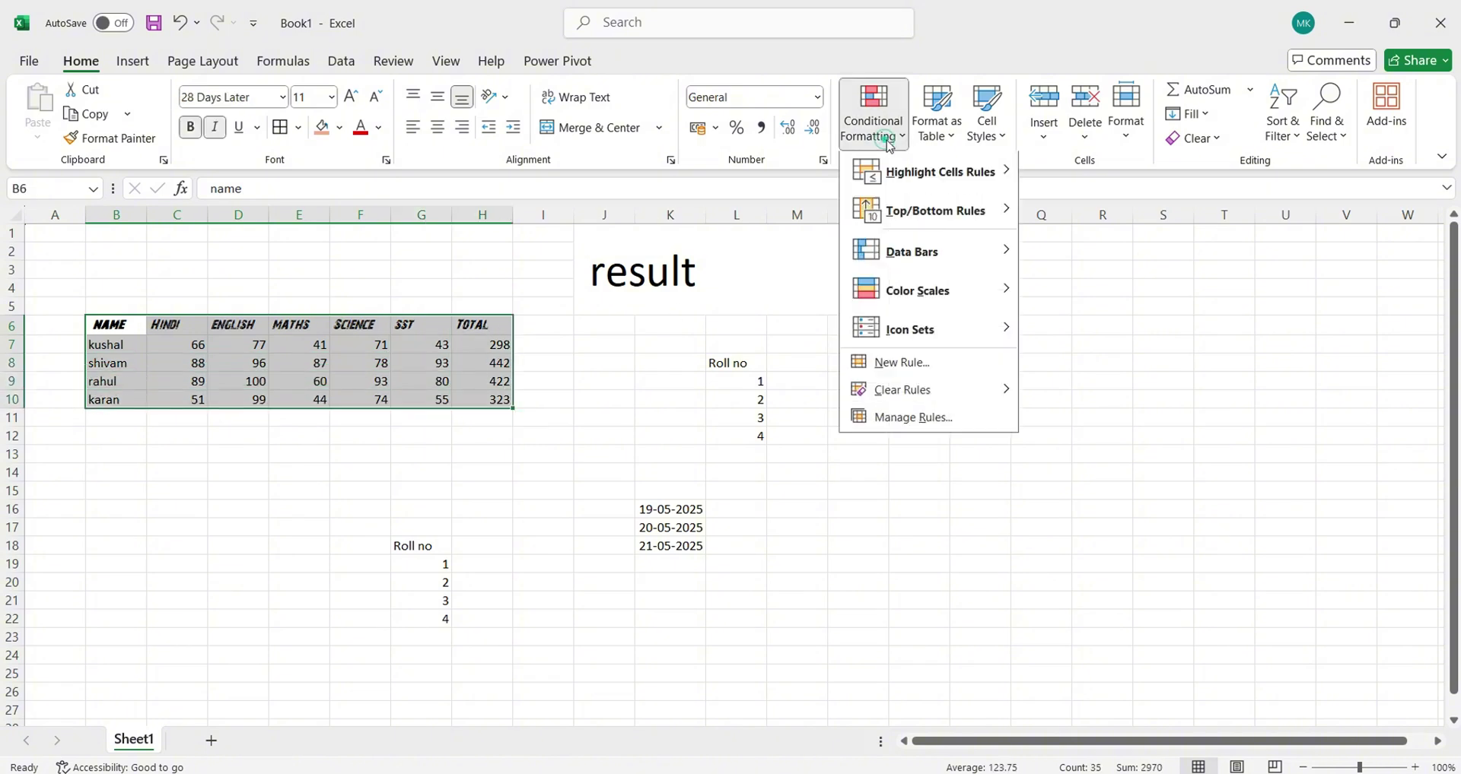
mouse_move(985, 227)
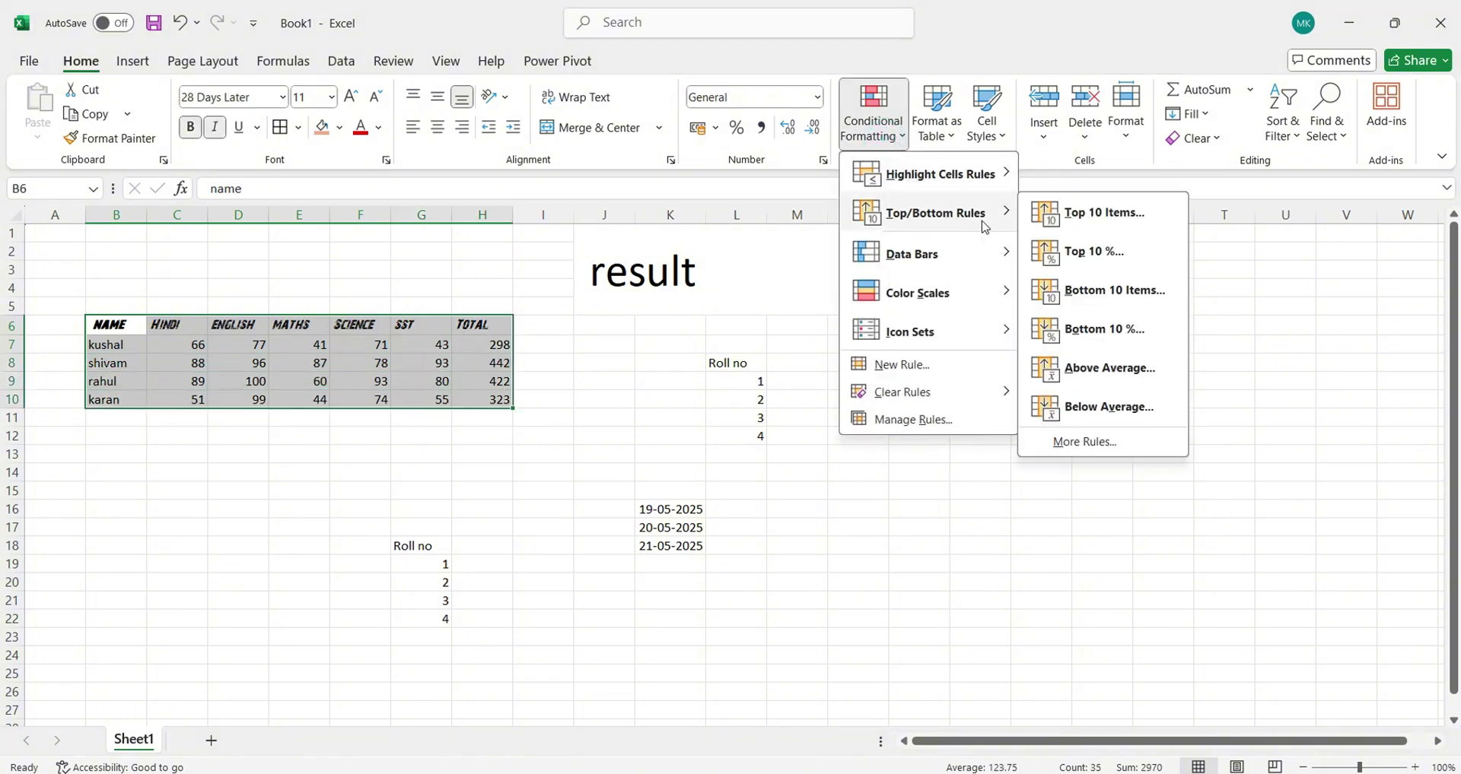
left_click(1129, 229)
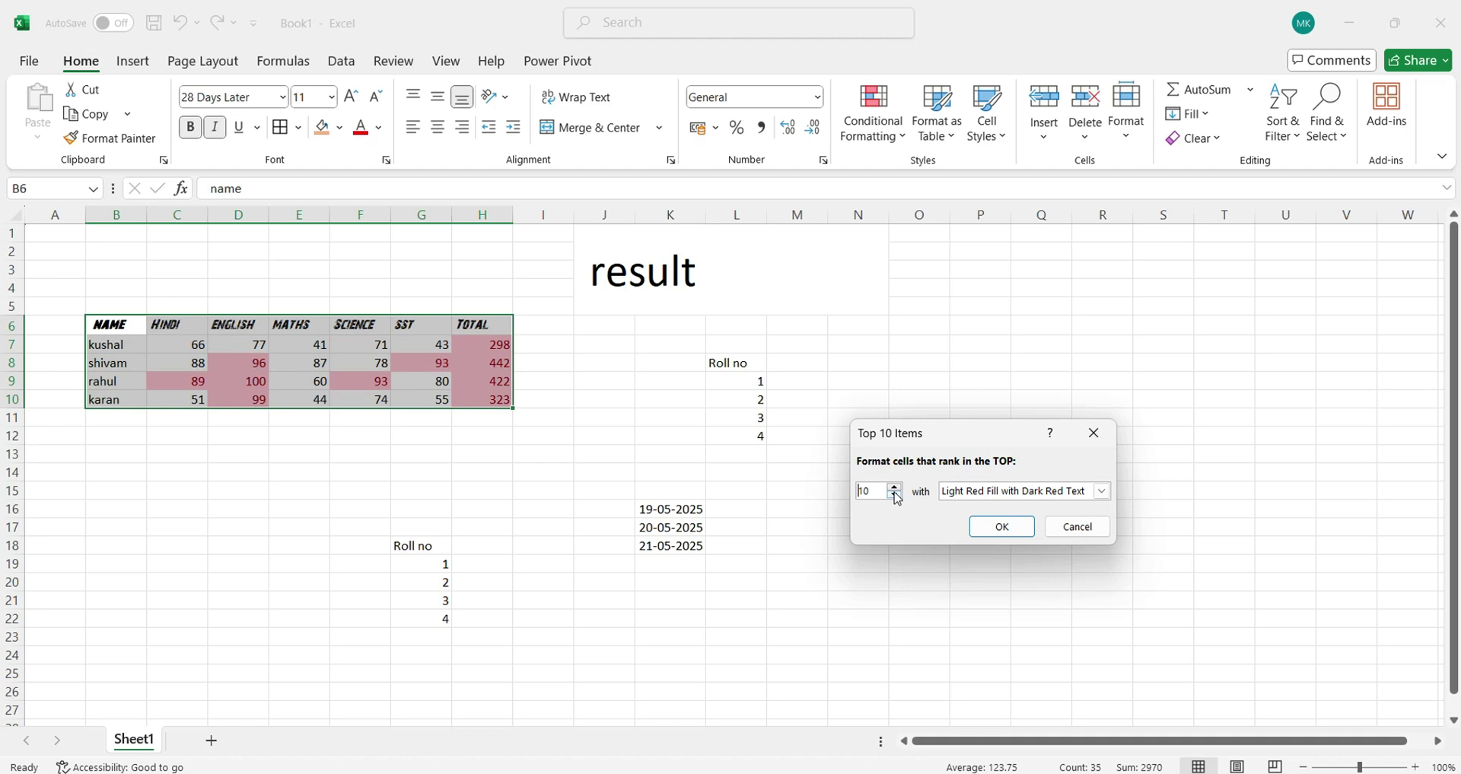
left_click(896, 496)
left_click(895, 496)
left_click(896, 496)
left_click(896, 496)
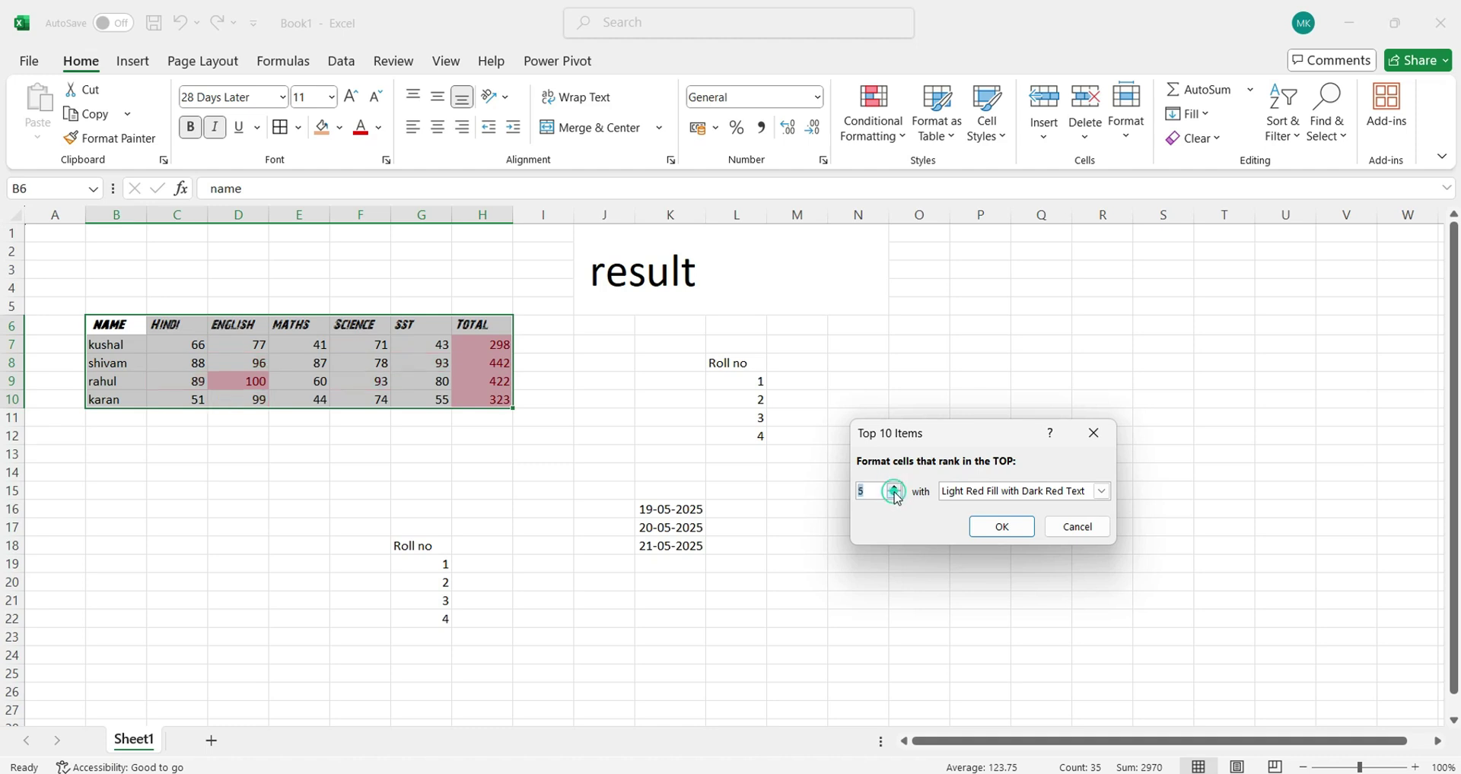
left_click(896, 496)
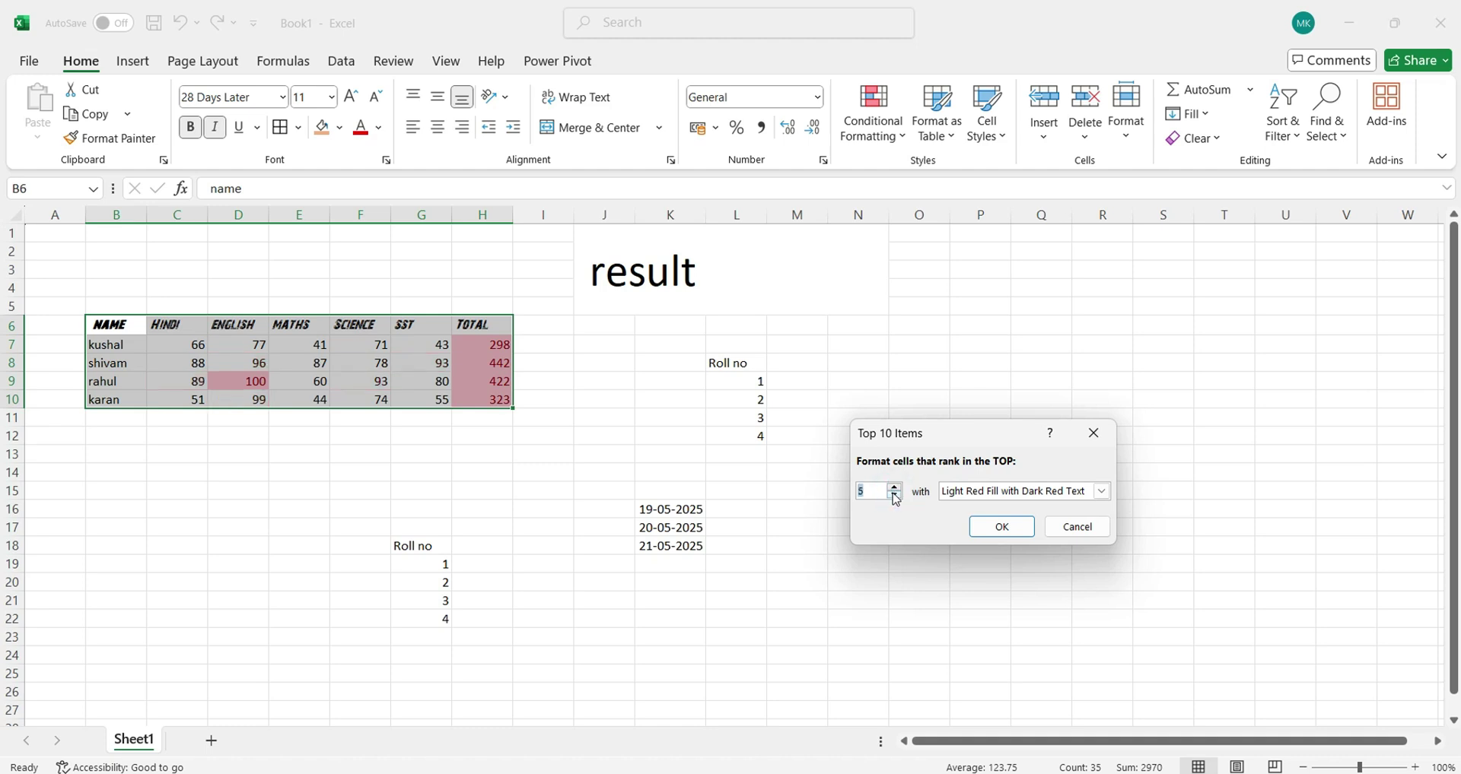
left_click(1093, 433)
left_click(872, 128)
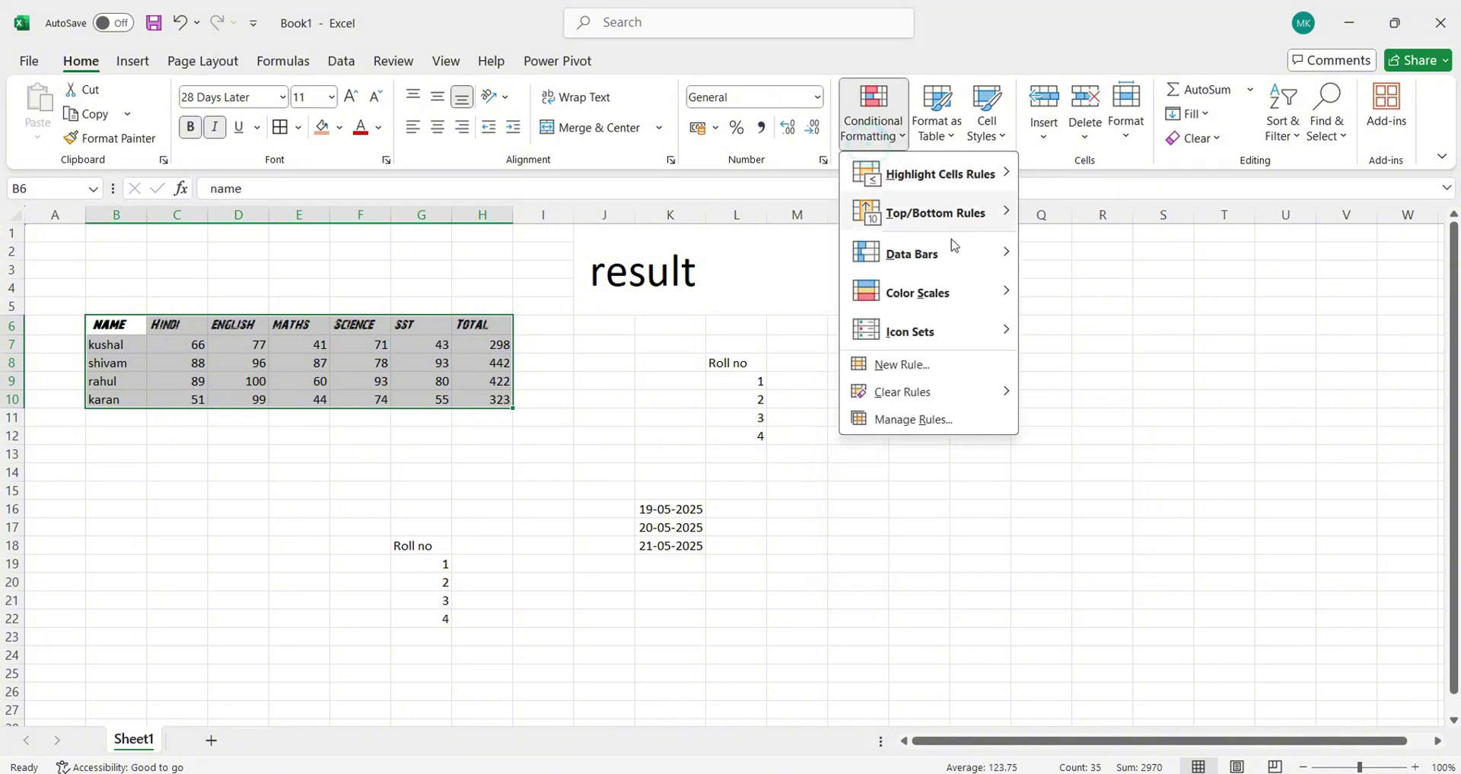
mouse_move(954, 220)
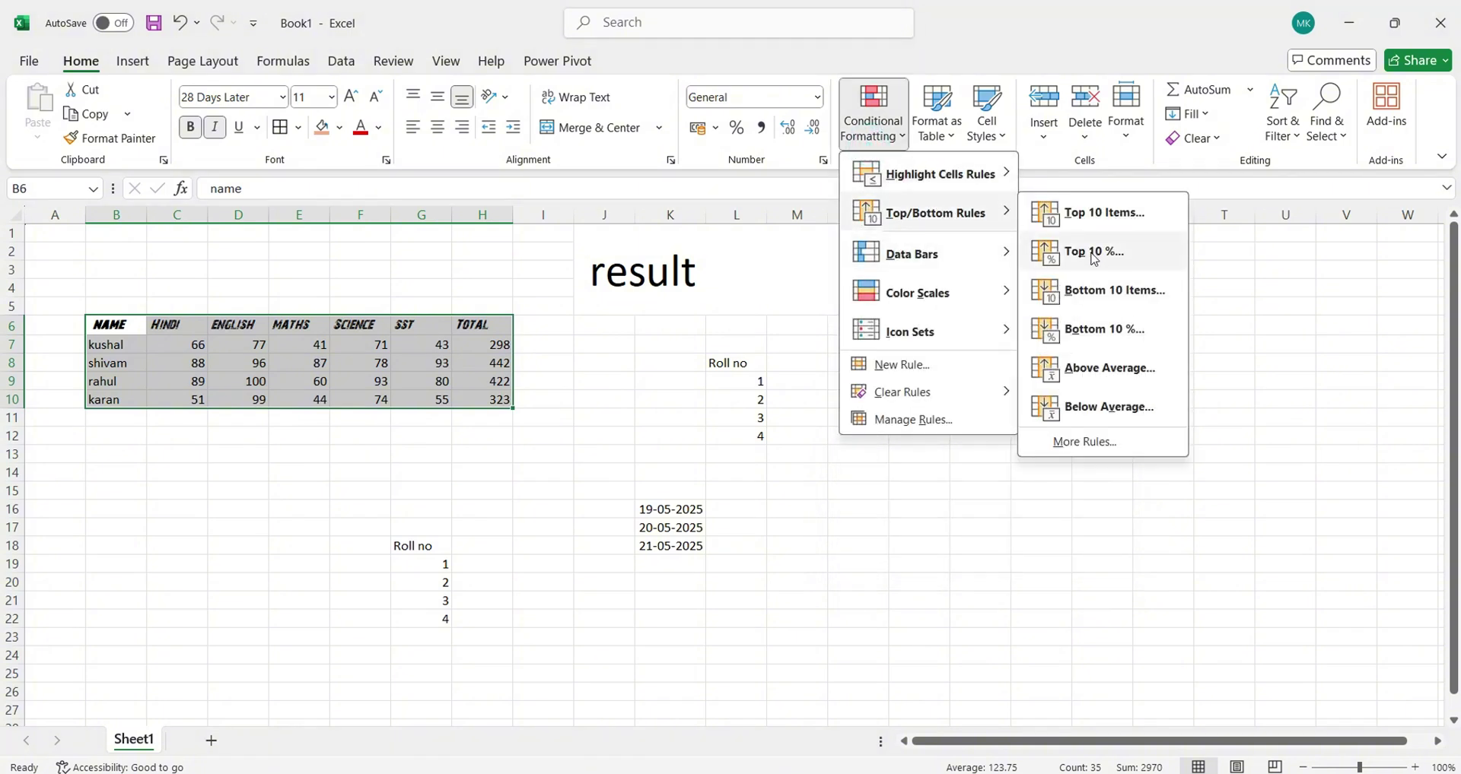
left_click(961, 472)
Step: Enter the values 10, 20, 30, 40, 50, 60, 70, 80, 90 and 100 down cells P8:P17
left_click(966, 369)
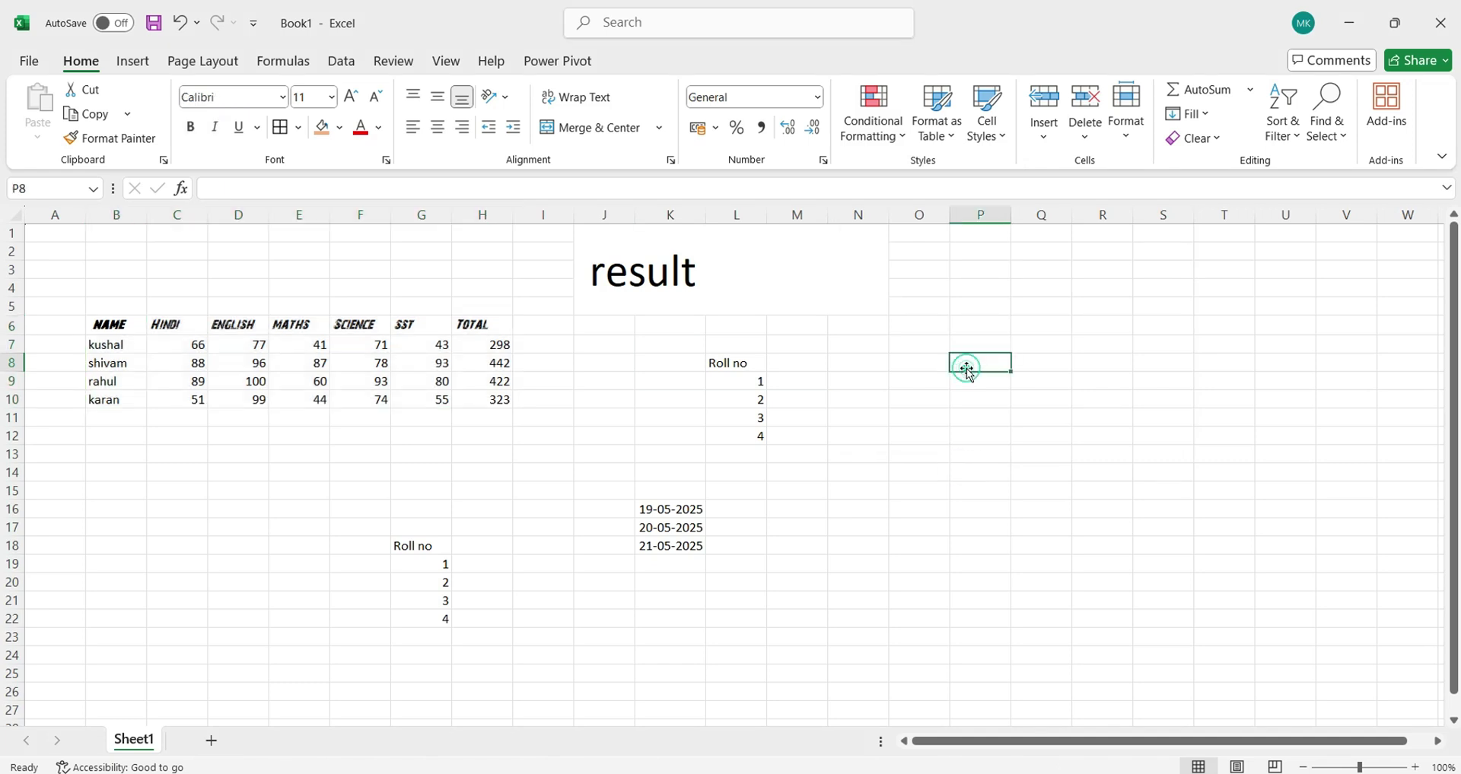
type("10")
key("Return")
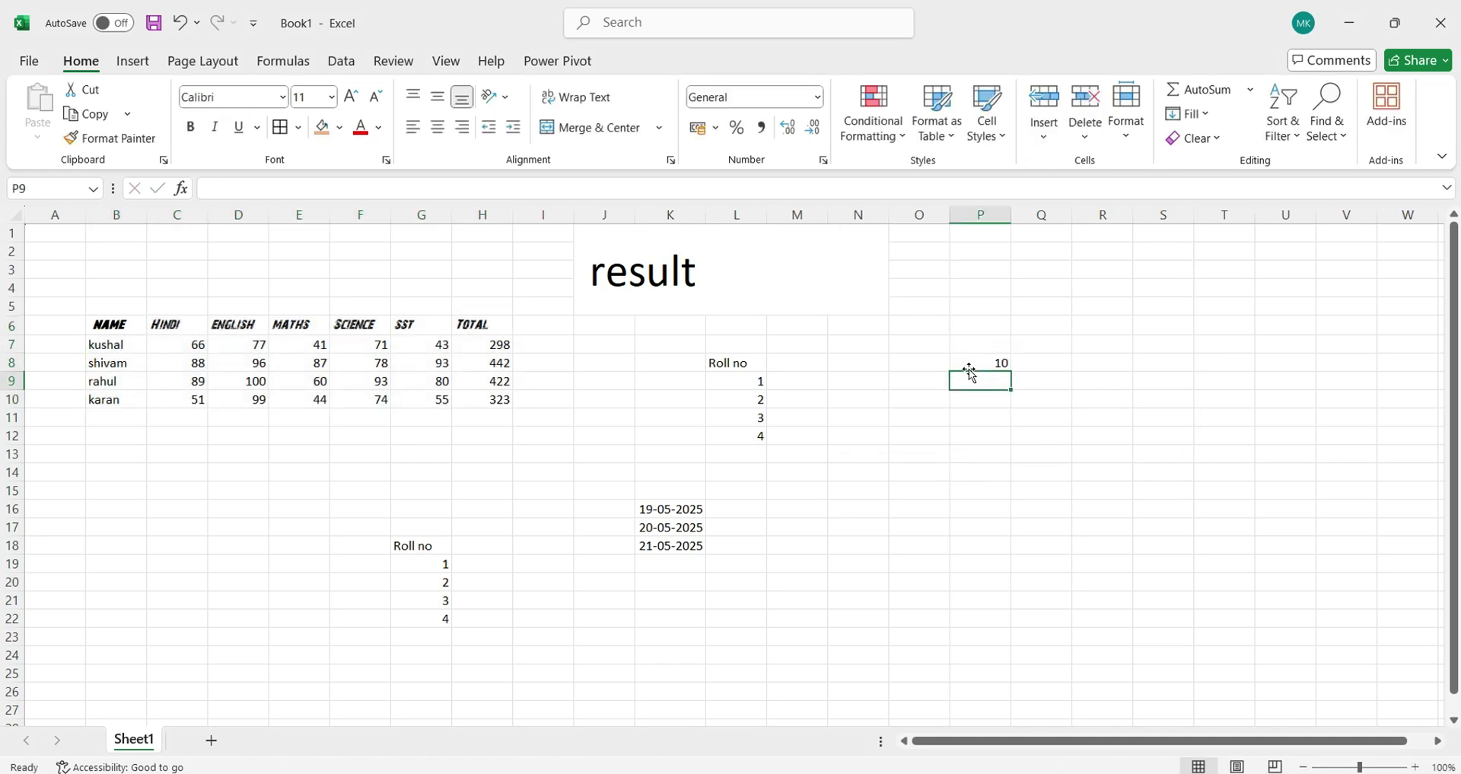
type("20")
key("Return")
type("30")
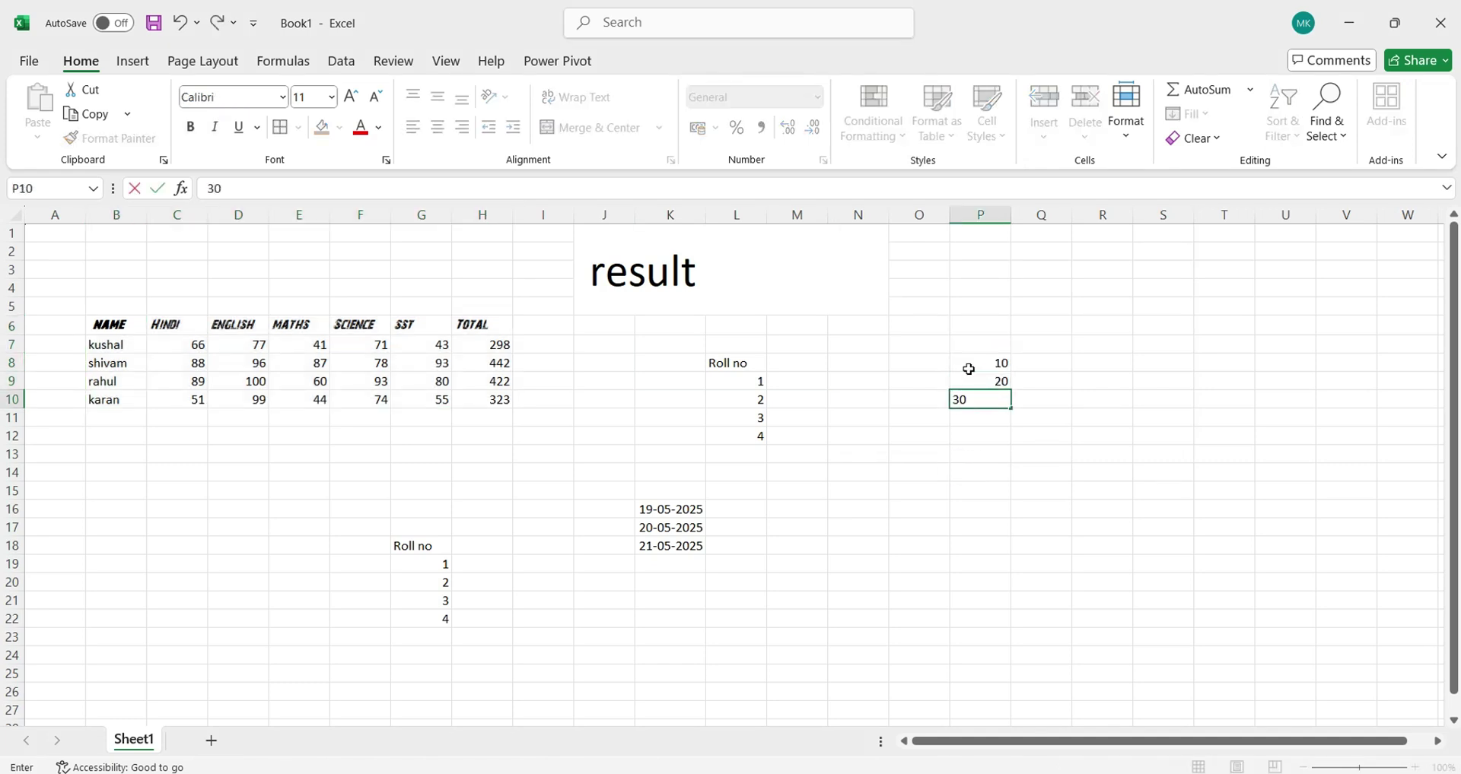
key("Return")
type("40")
key("Return")
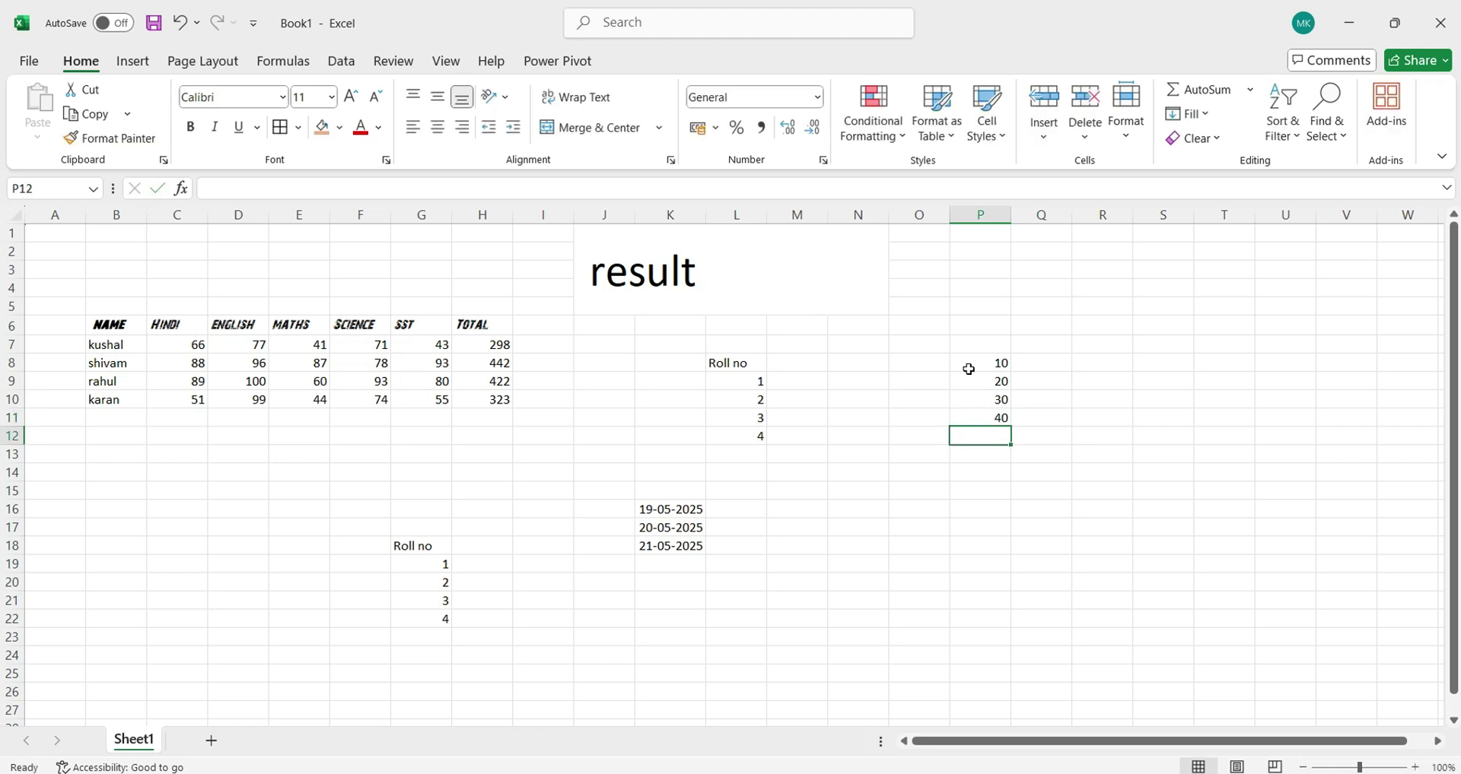
type("50")
key("Return")
type("60")
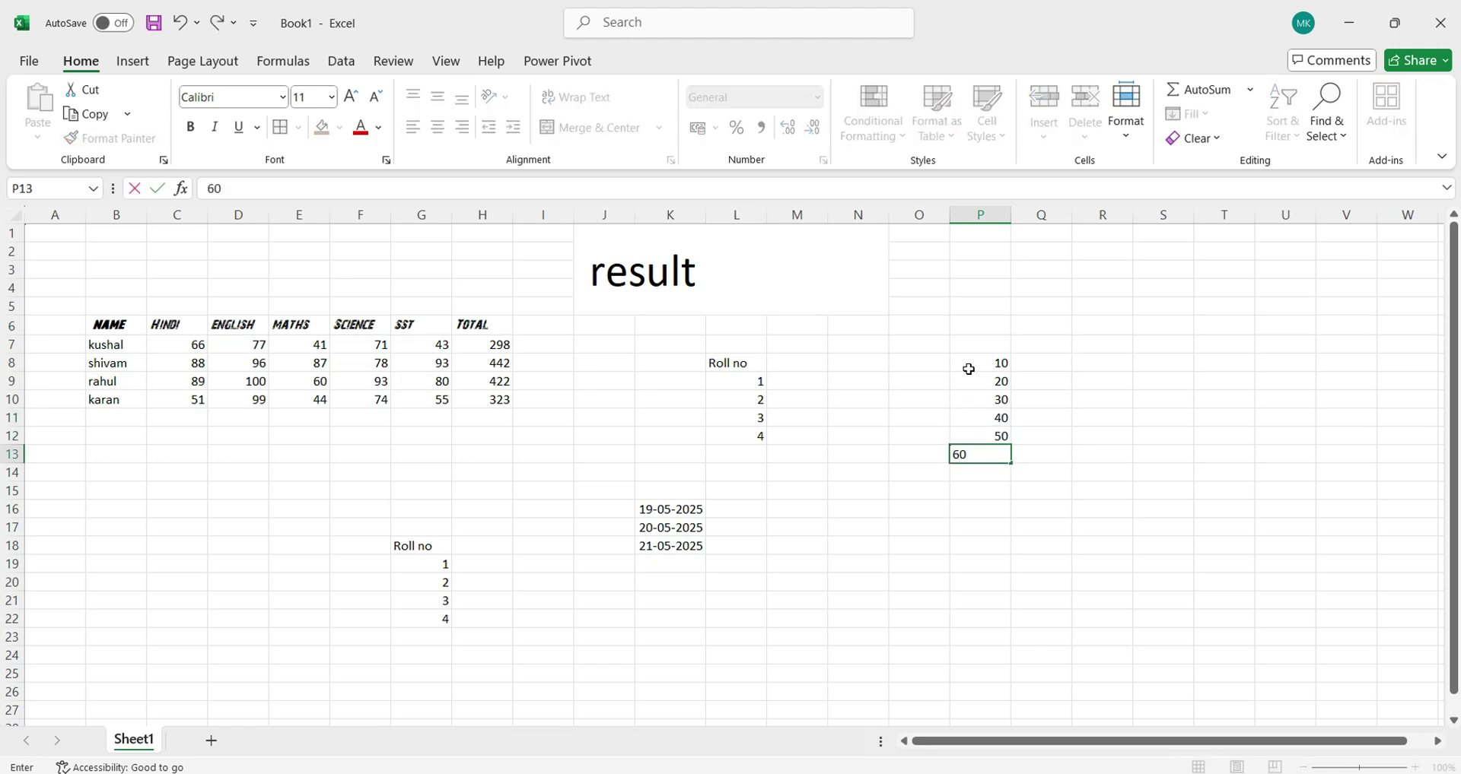
key("Return")
type("70")
key("Return")
type("80")
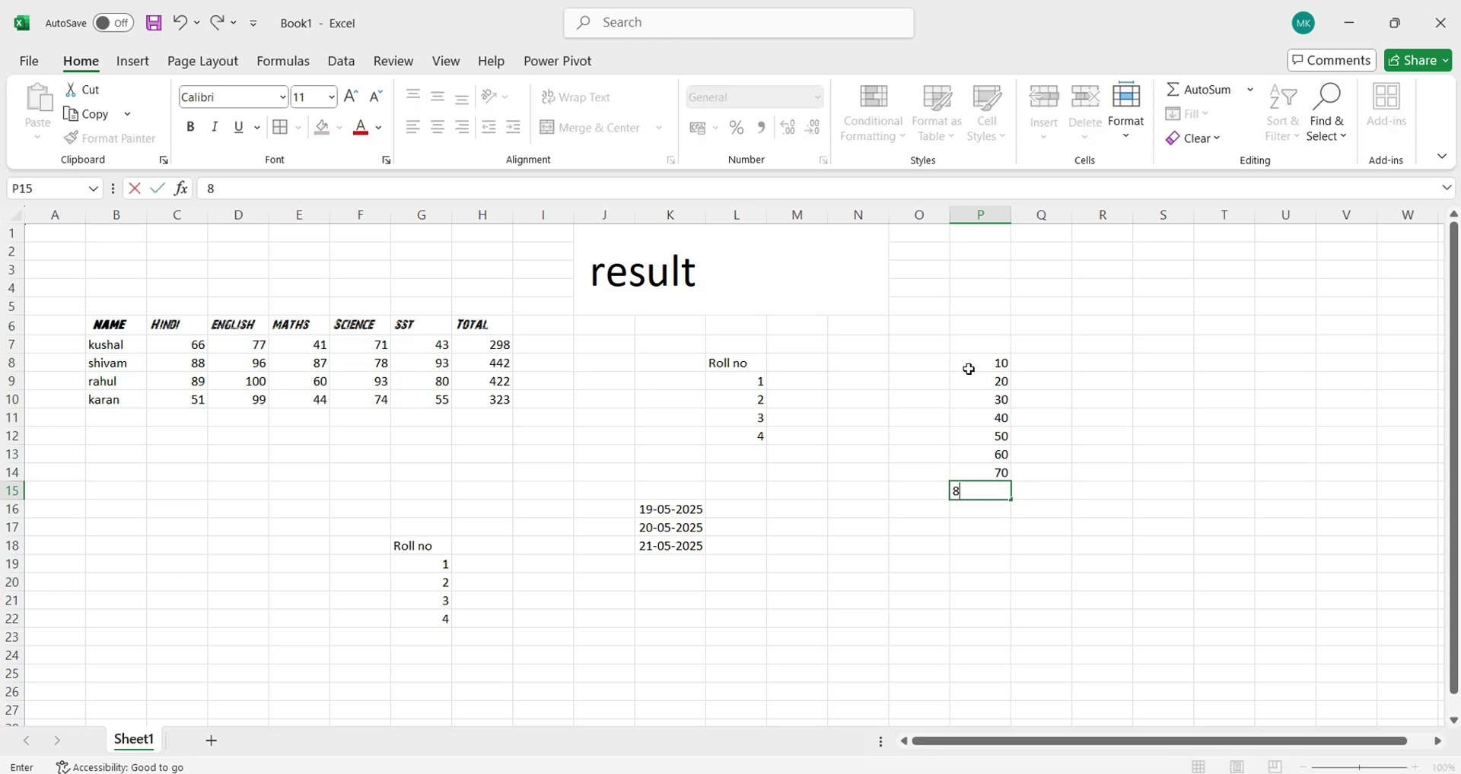
key("Return")
type("90")
key("Return")
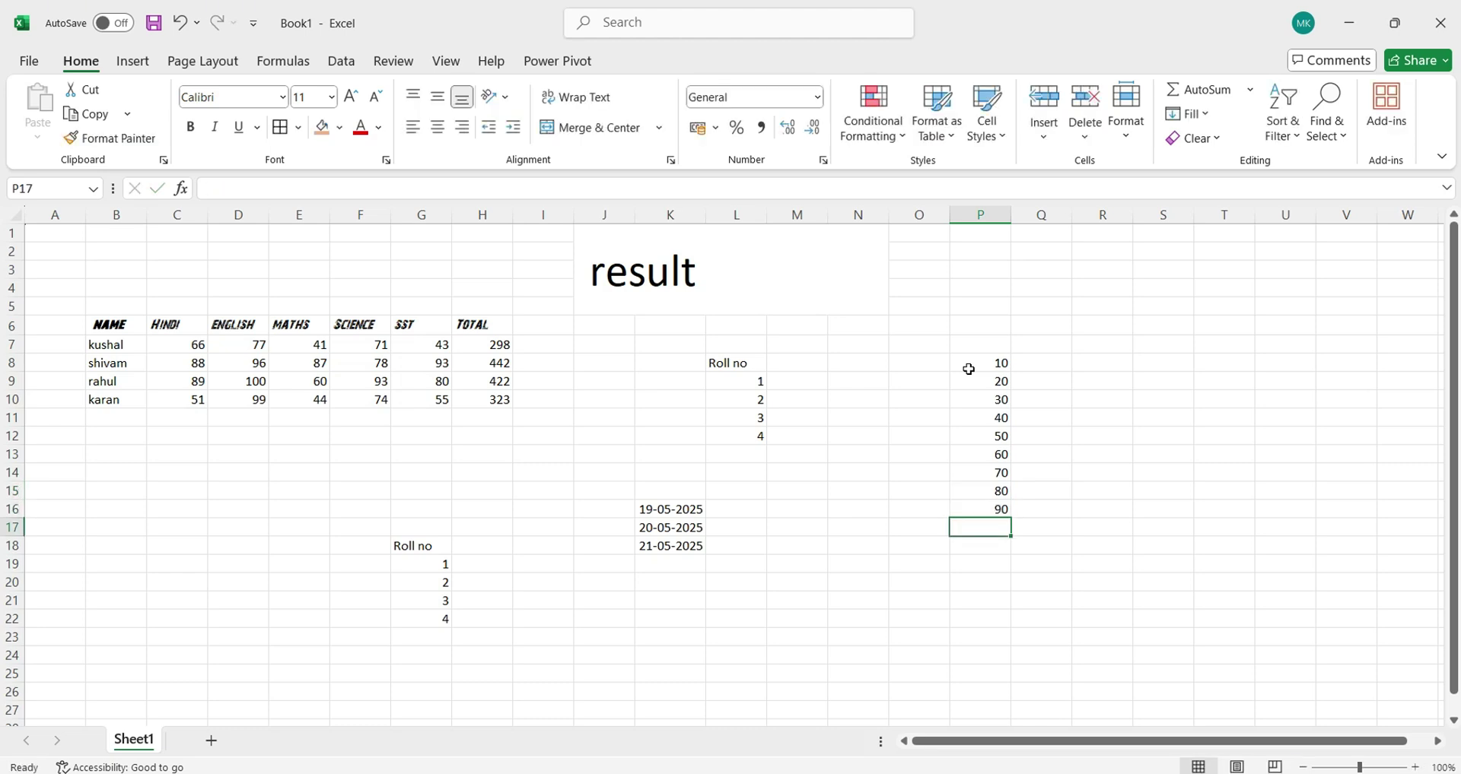
type("1000")
key("BackSpace")
key("Return")
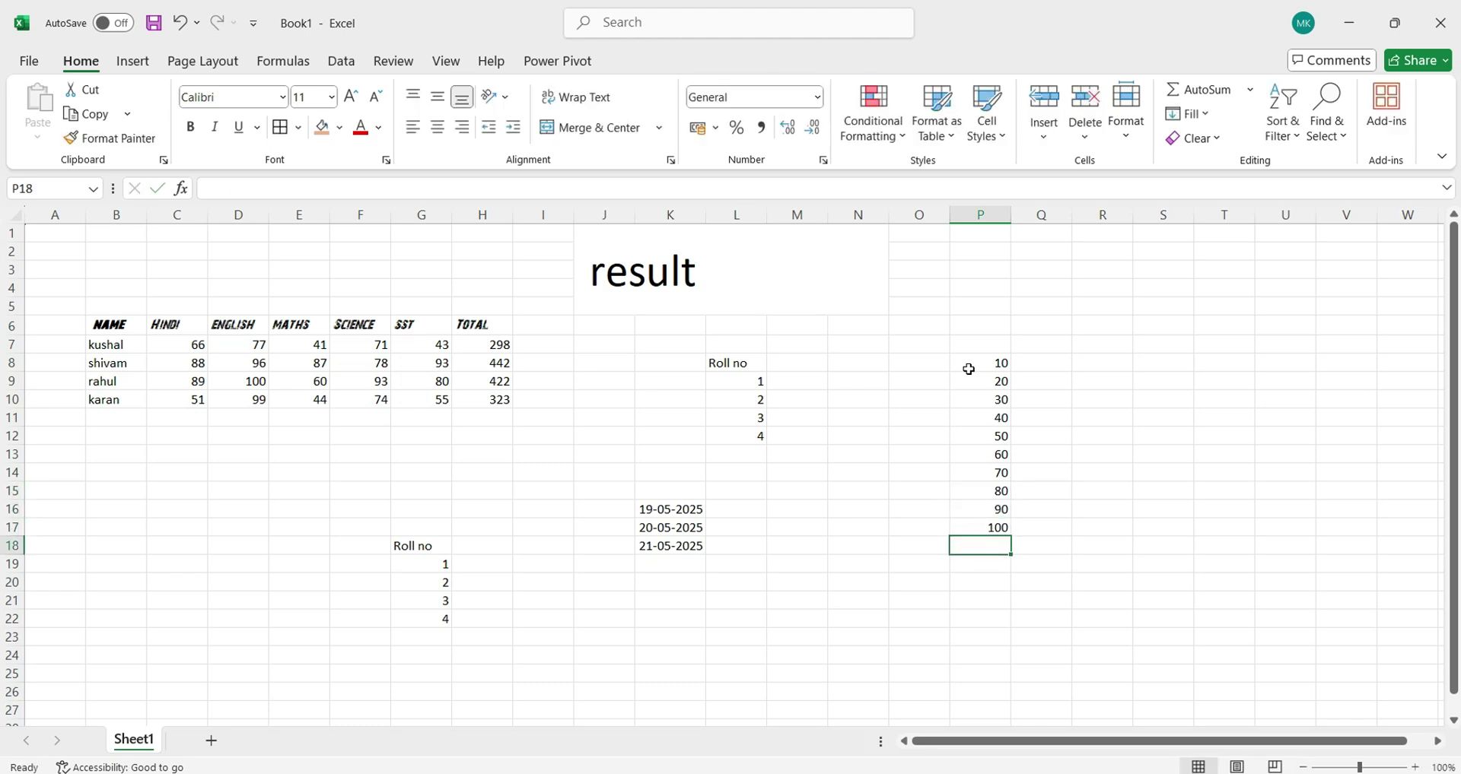
Step: Try a Top 10% rule on the values in P8:P17 with light red fill and dark red text
left_click_drag(966, 357, 992, 527)
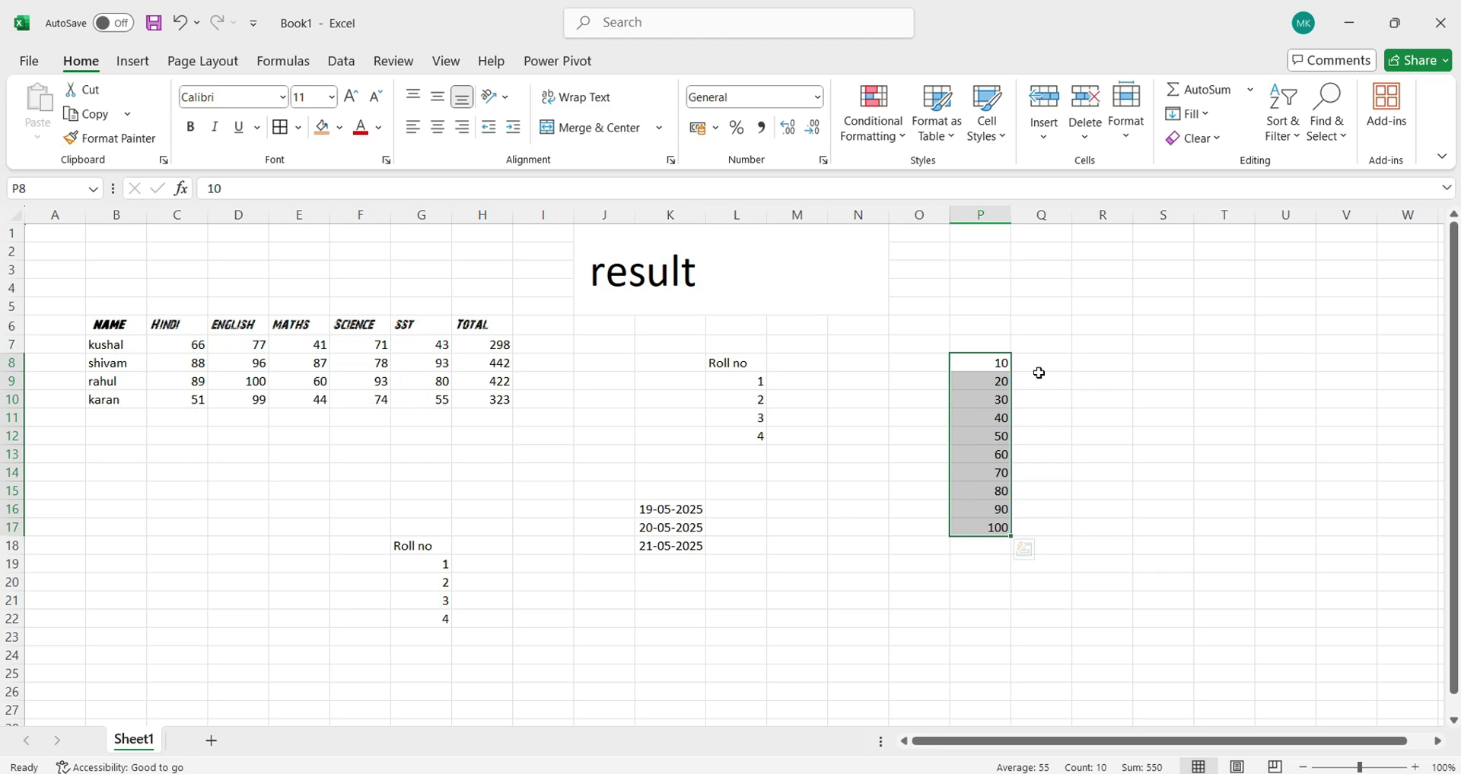
left_click(874, 114)
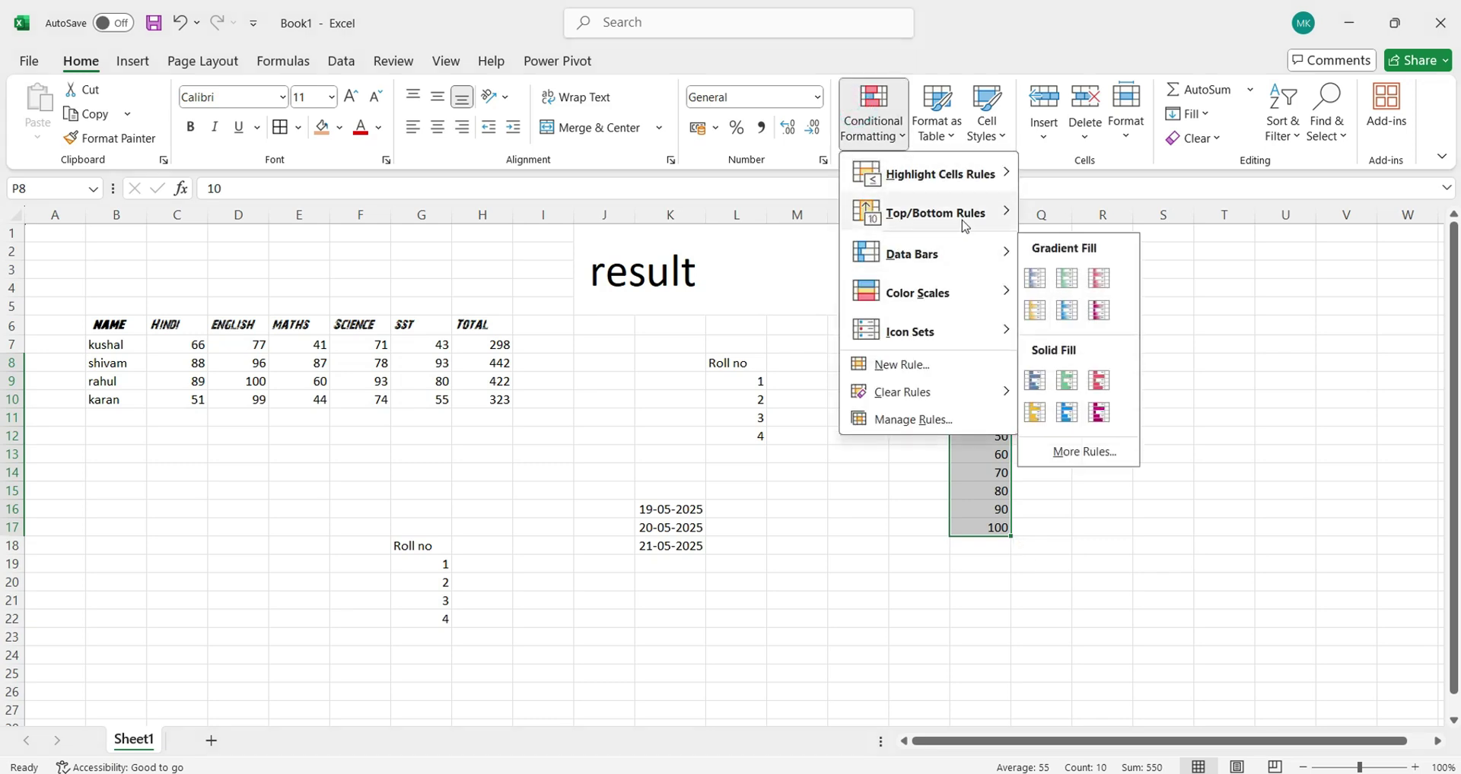
mouse_move(964, 221)
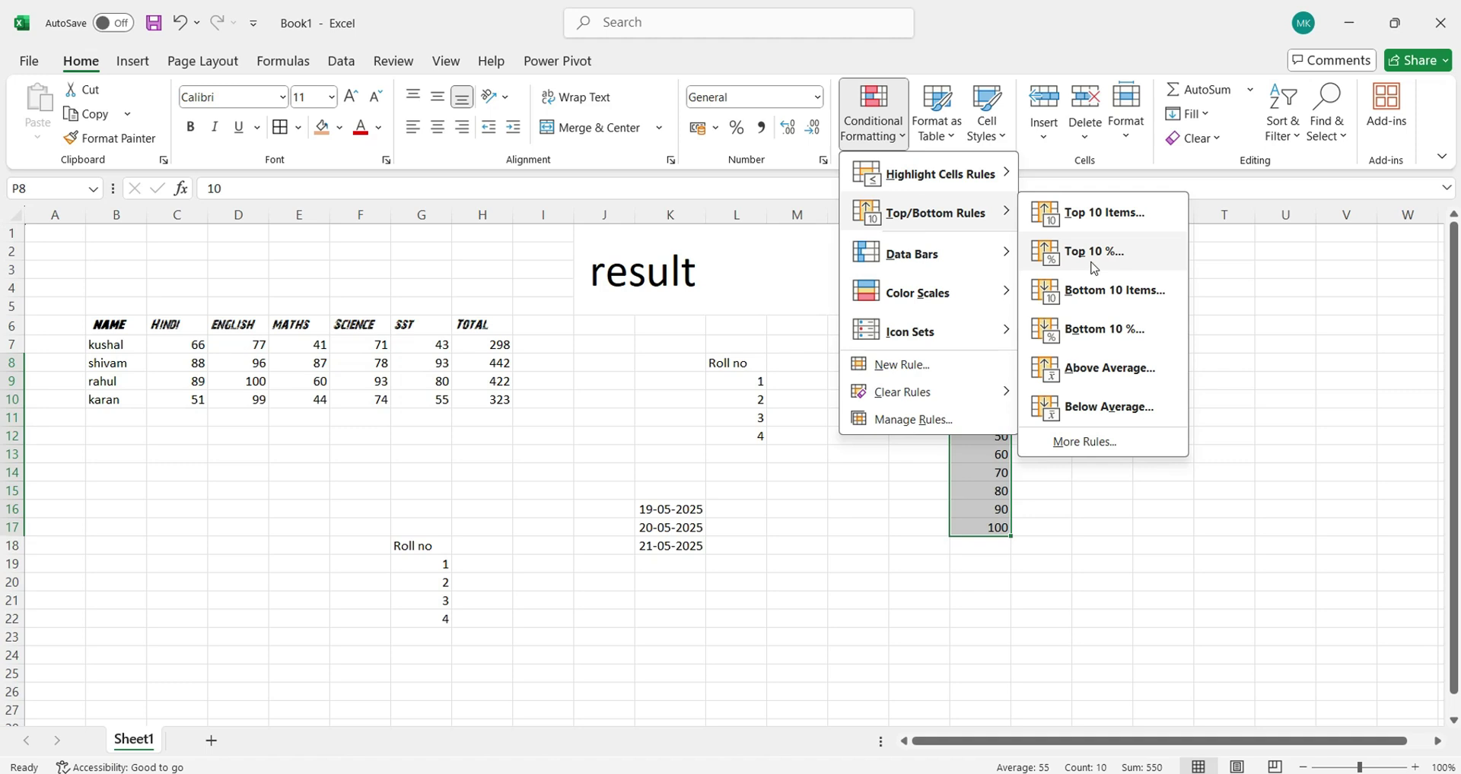
left_click(1092, 262)
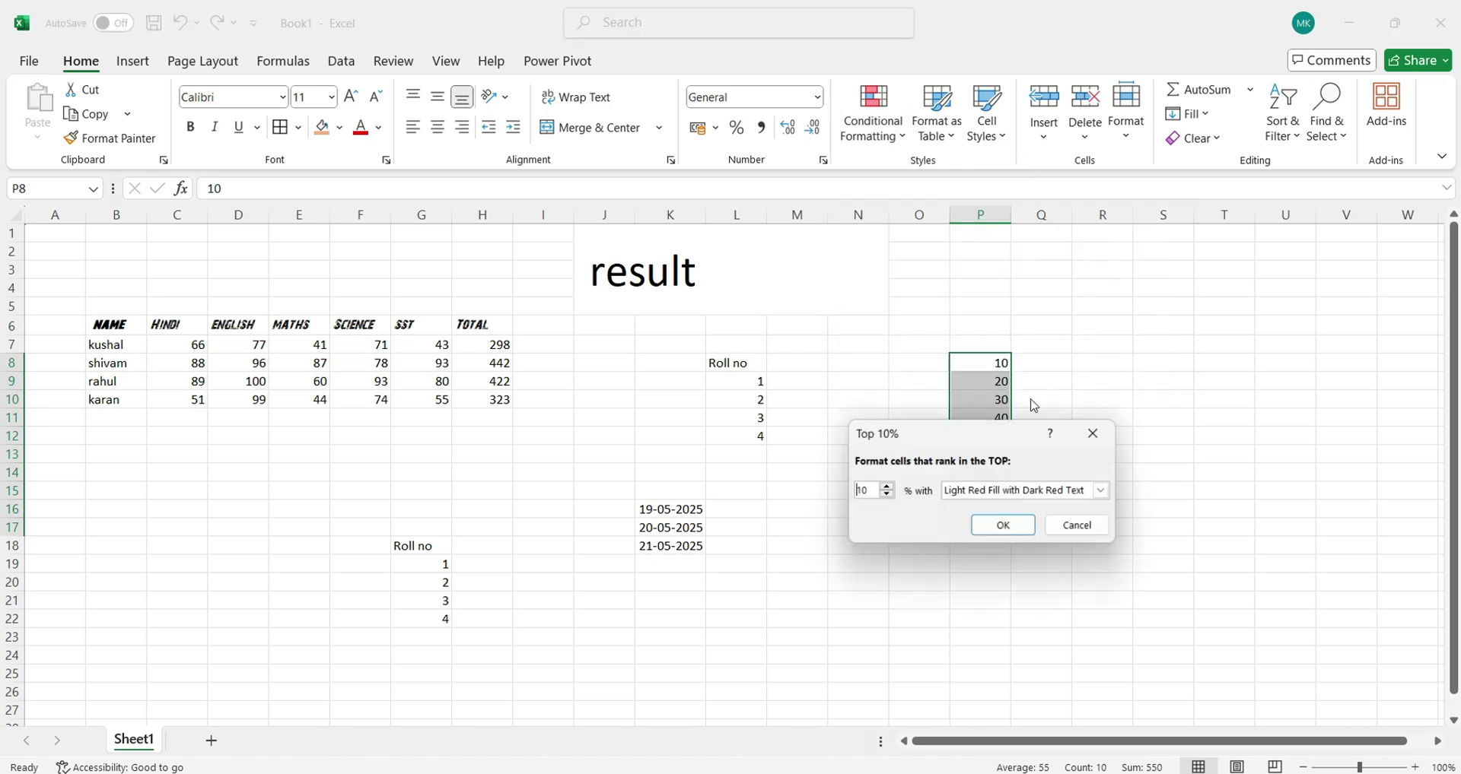
left_click_drag(1055, 444, 1262, 519)
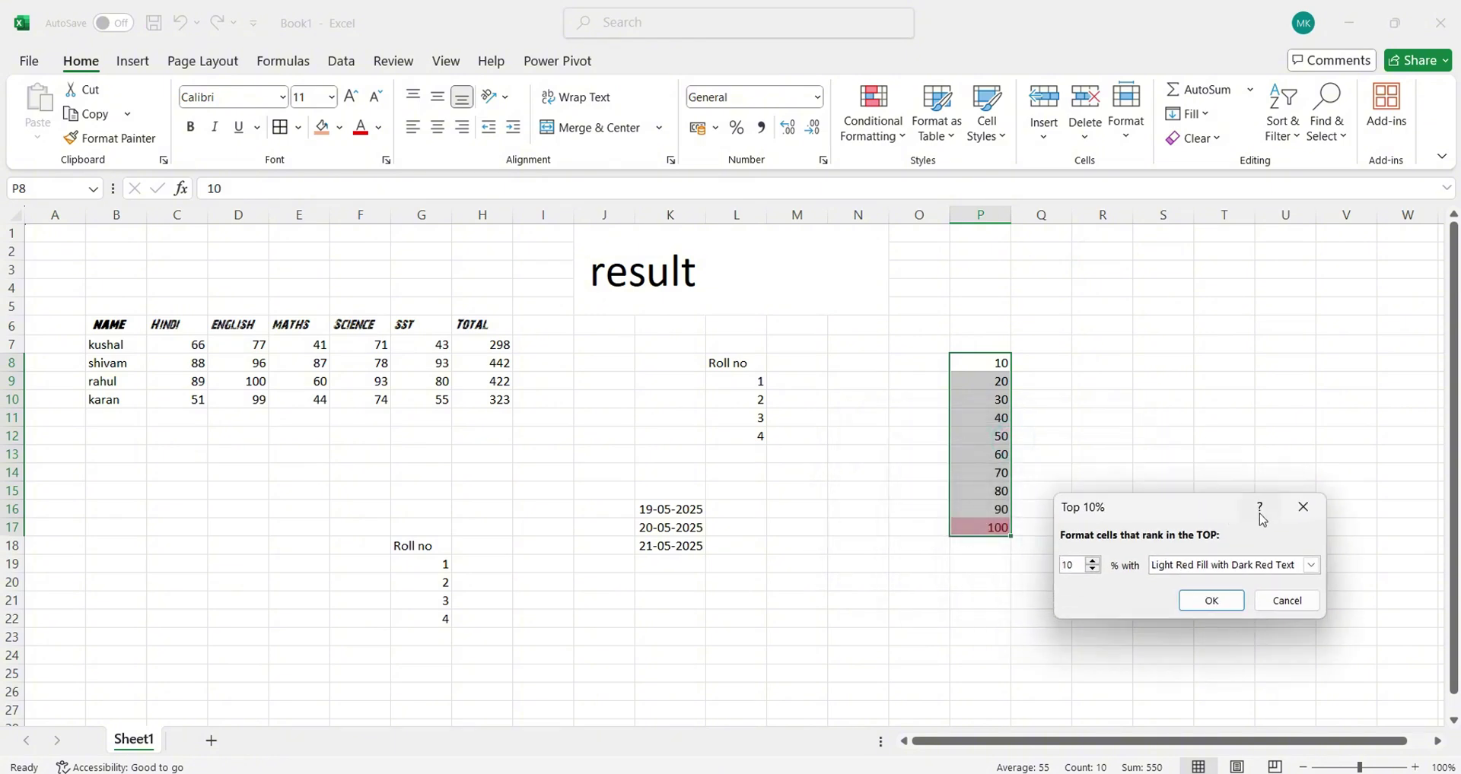
left_click(1303, 506)
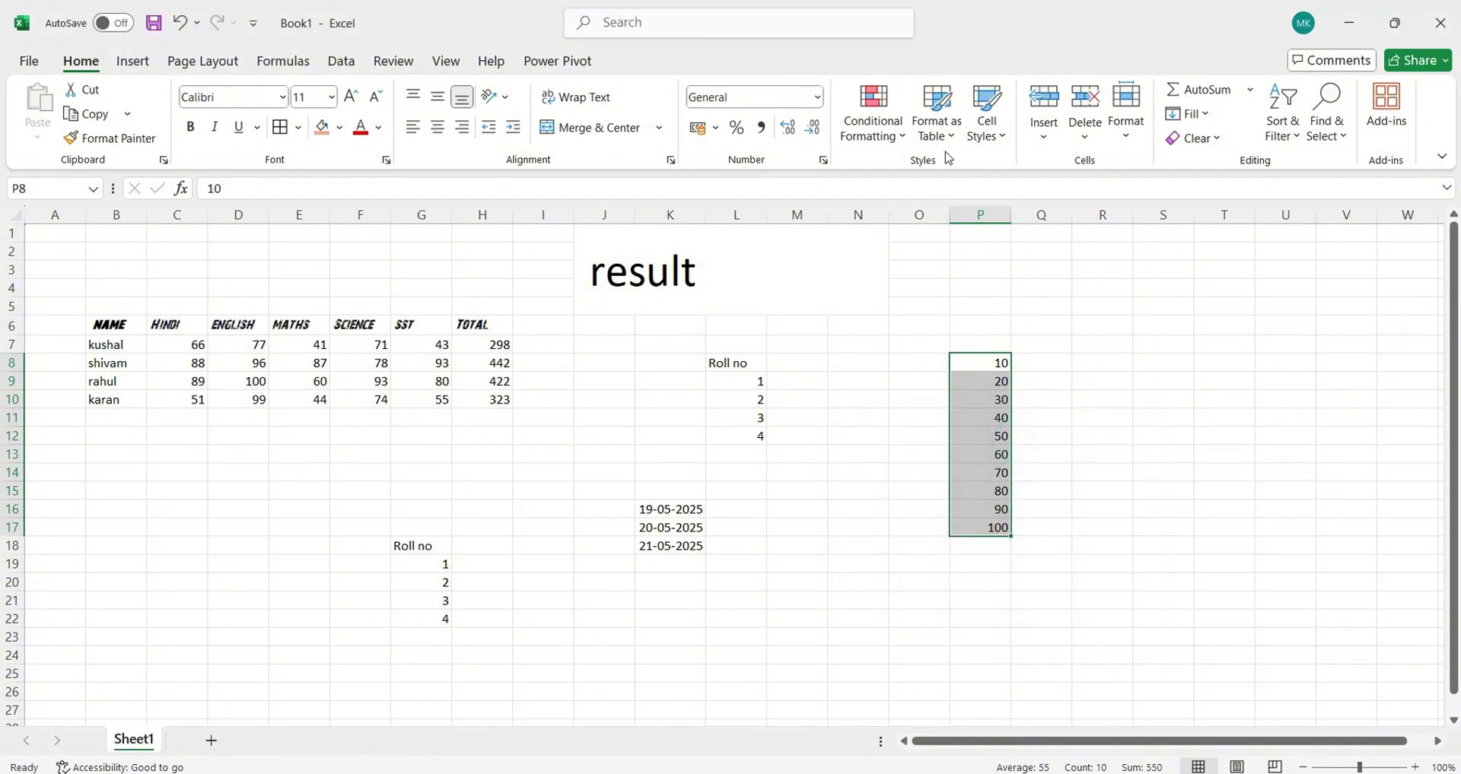
Step: Try a Bottom 10 Items rule and a Bottom 10% rule on P8:P17 with light red fill and dark red text
left_click(875, 129)
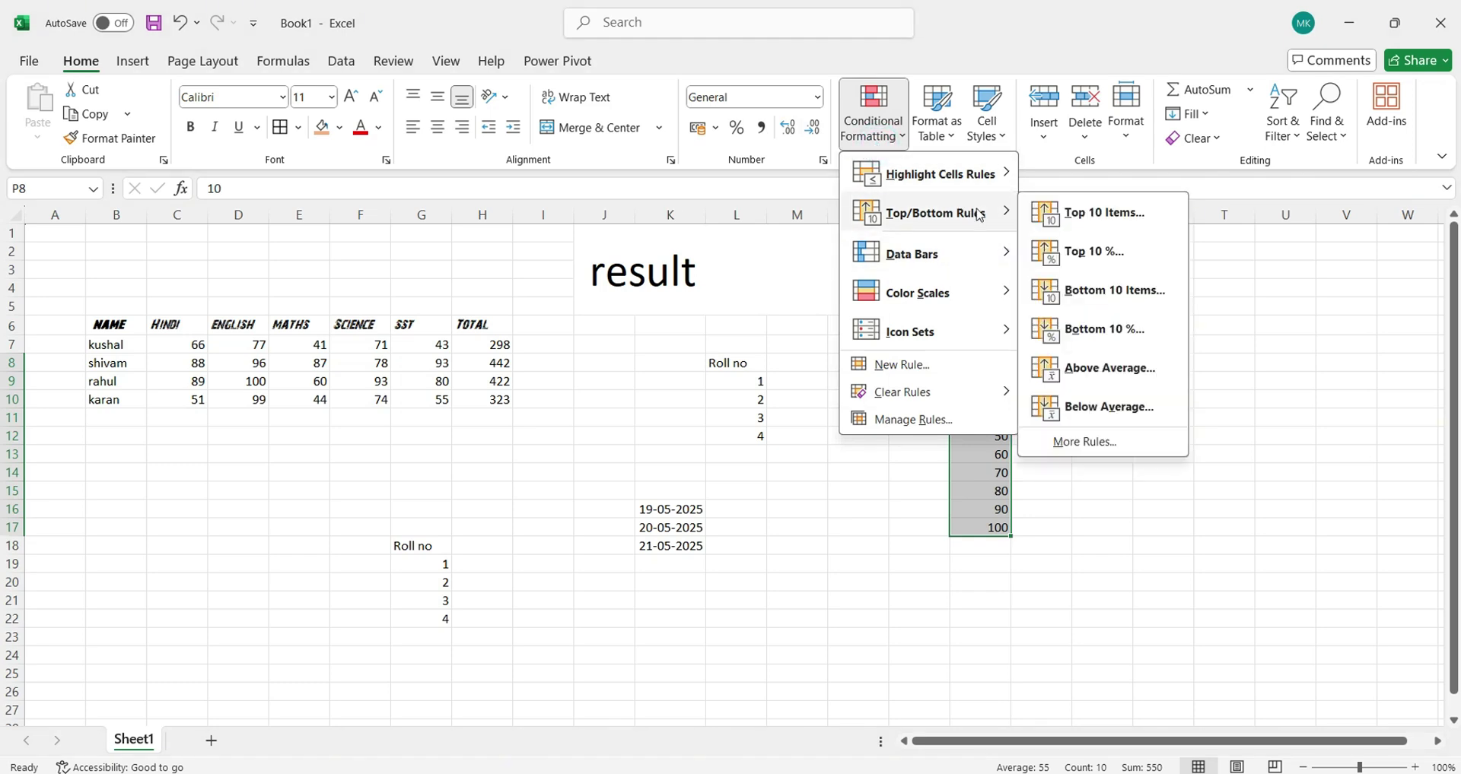
left_click(1077, 293)
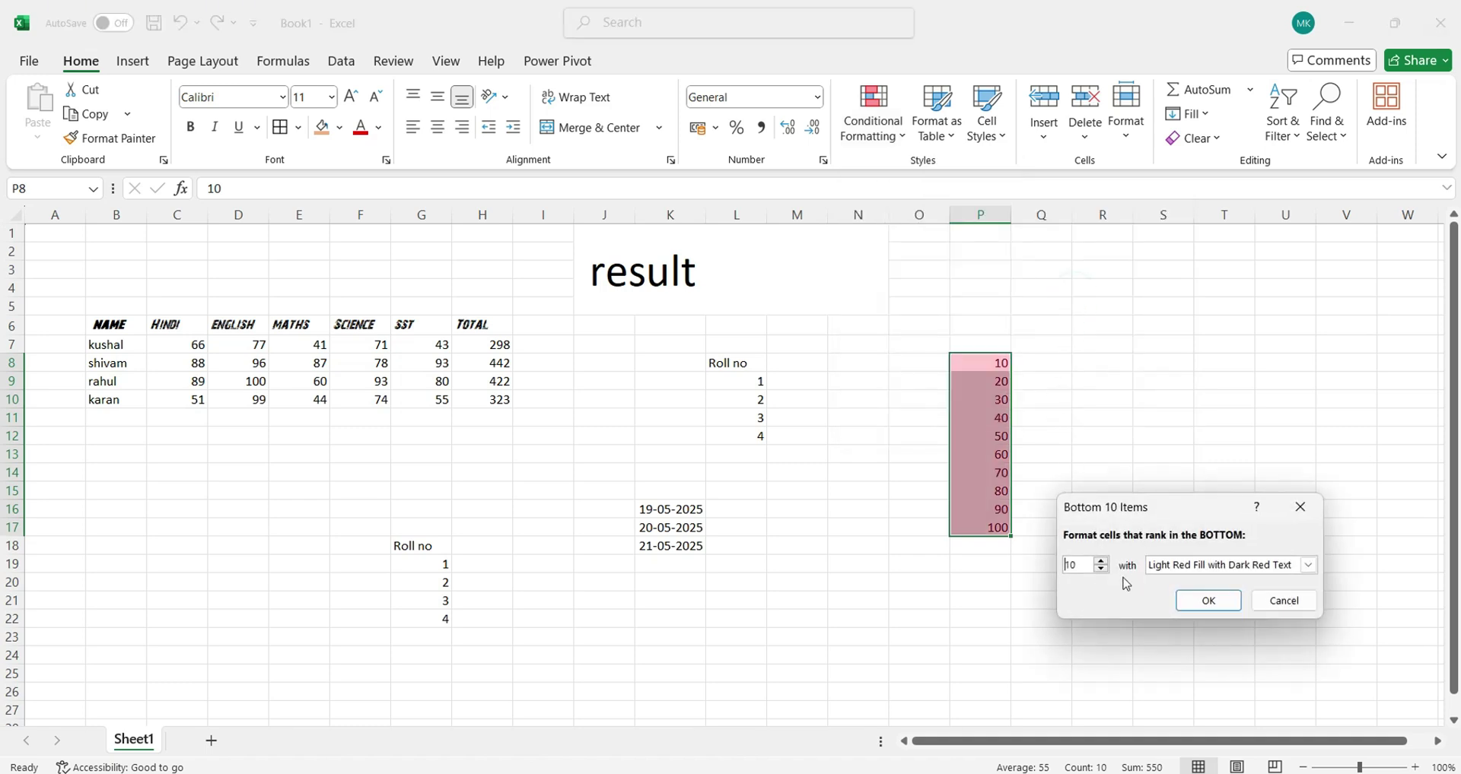
left_click(1299, 511)
left_click(873, 122)
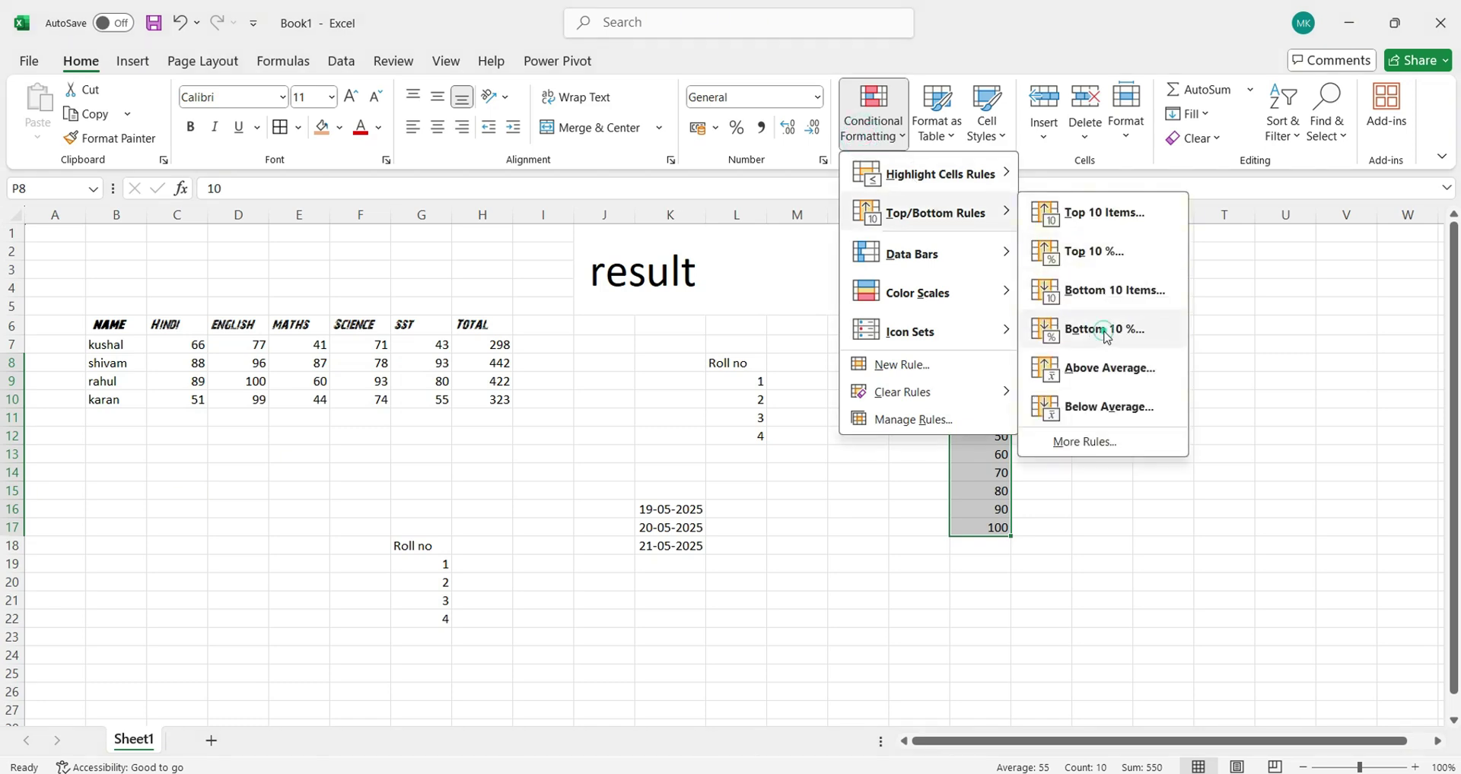
left_click(1105, 330)
left_click(1302, 506)
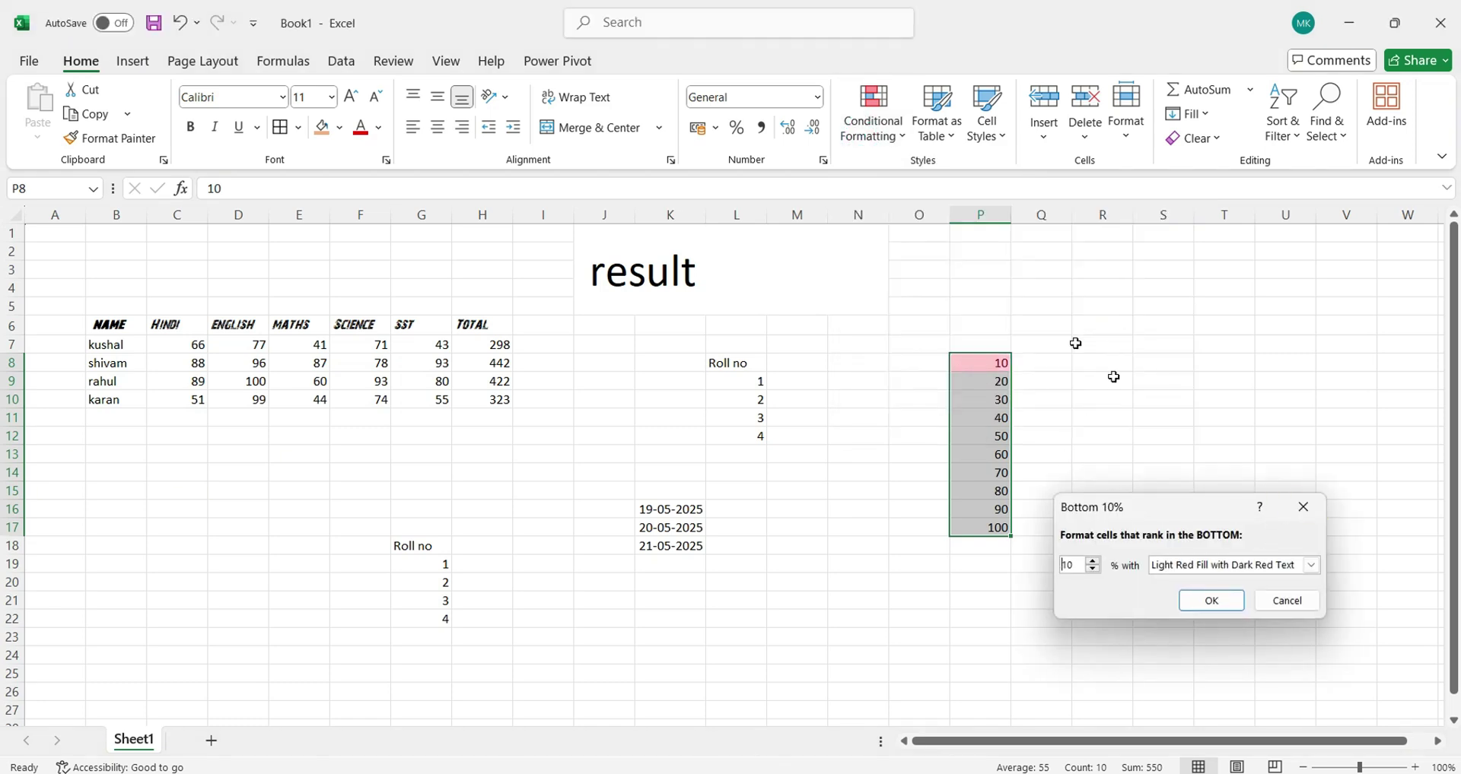
Step: Try an Above Average rule and a Below Average rule on P8:P17 with light red fill and dark red text
left_click(877, 143)
mouse_move(951, 217)
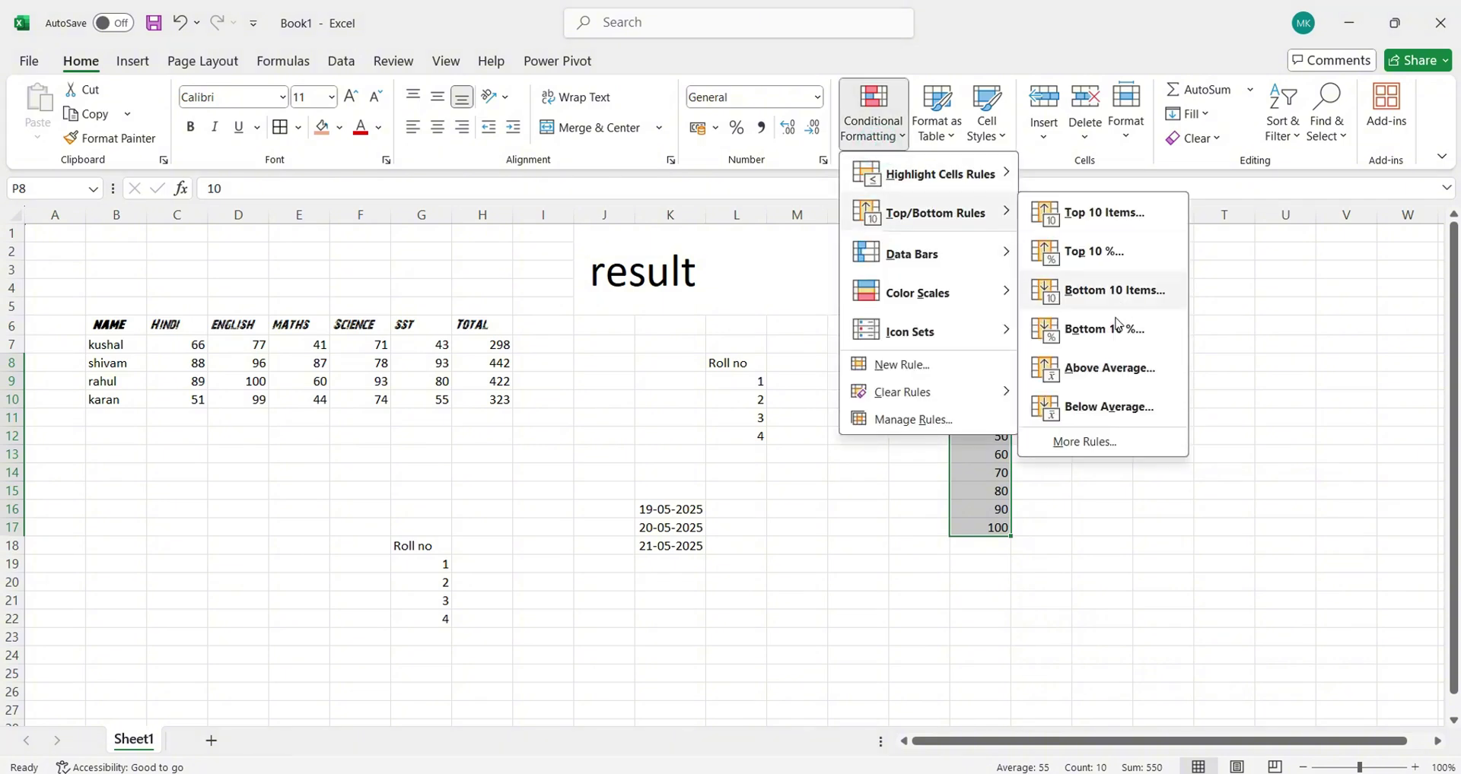
left_click(1103, 371)
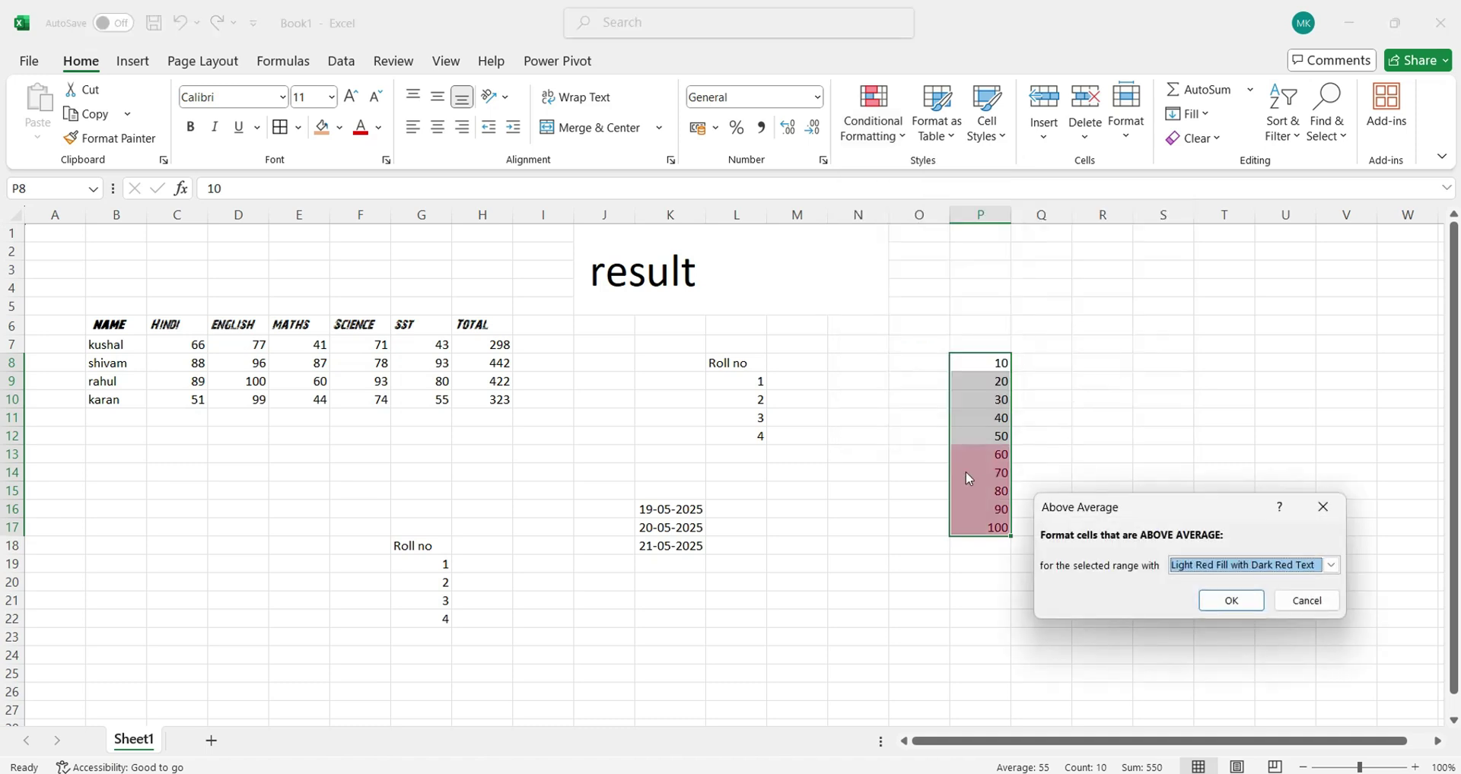
left_click(1322, 507)
left_click(873, 131)
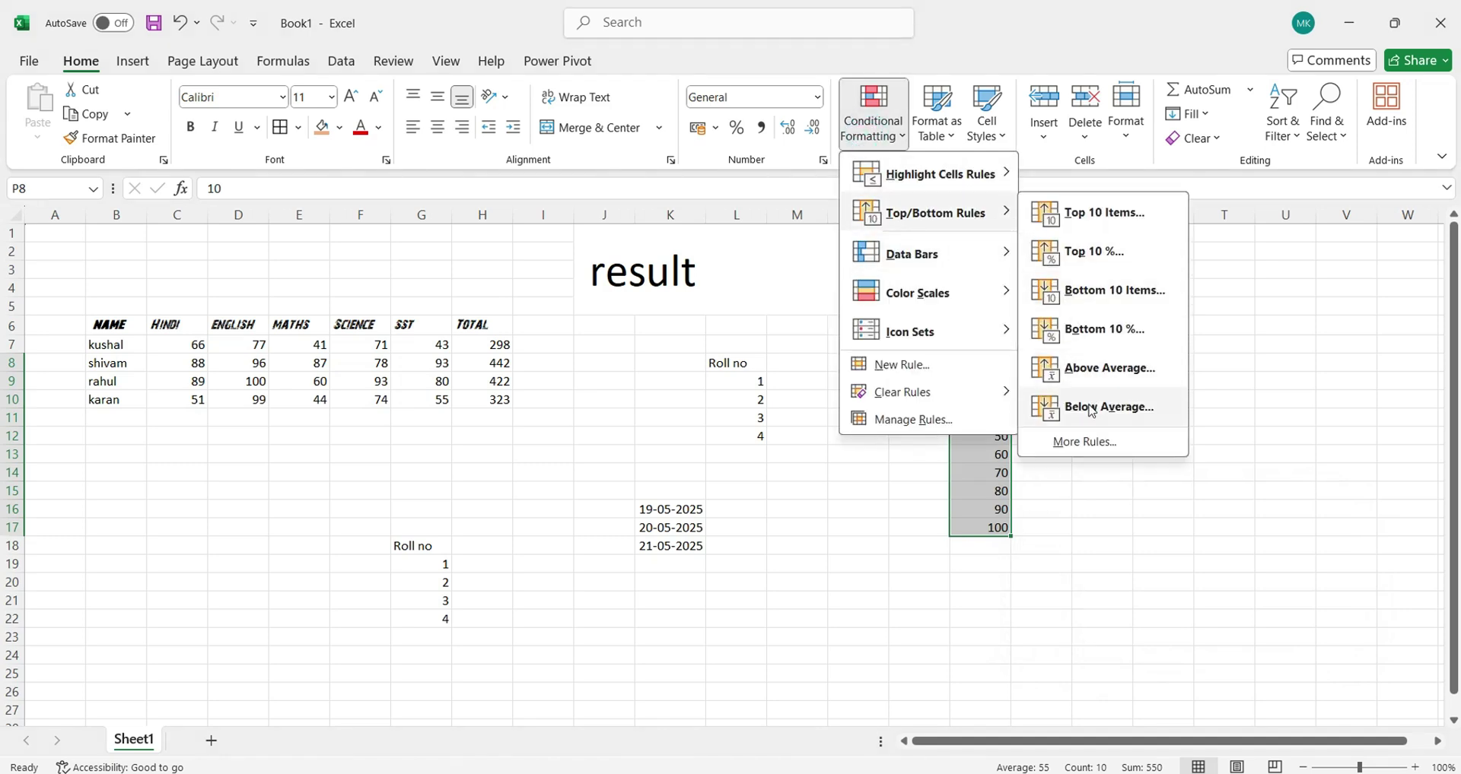
left_click(1092, 409)
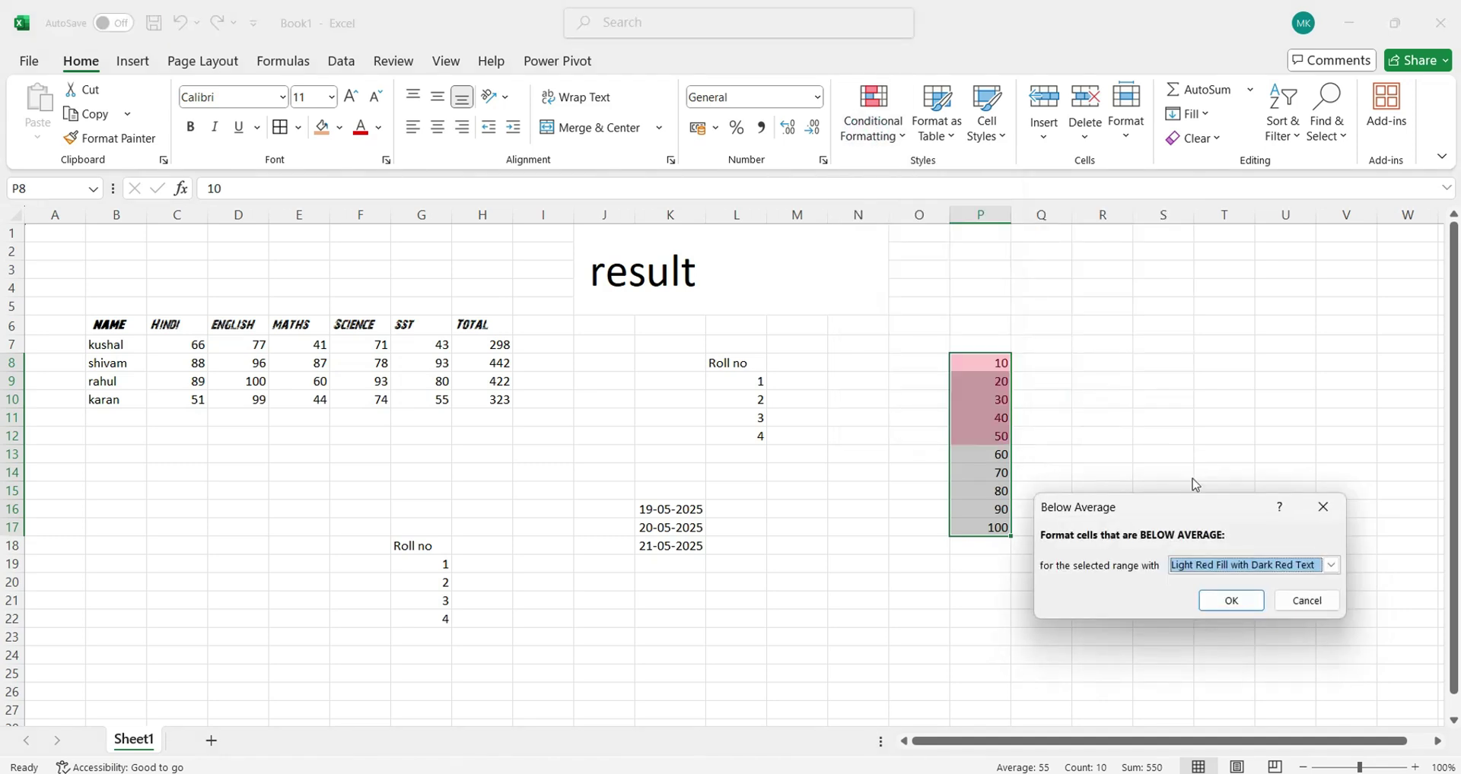
left_click(1322, 507)
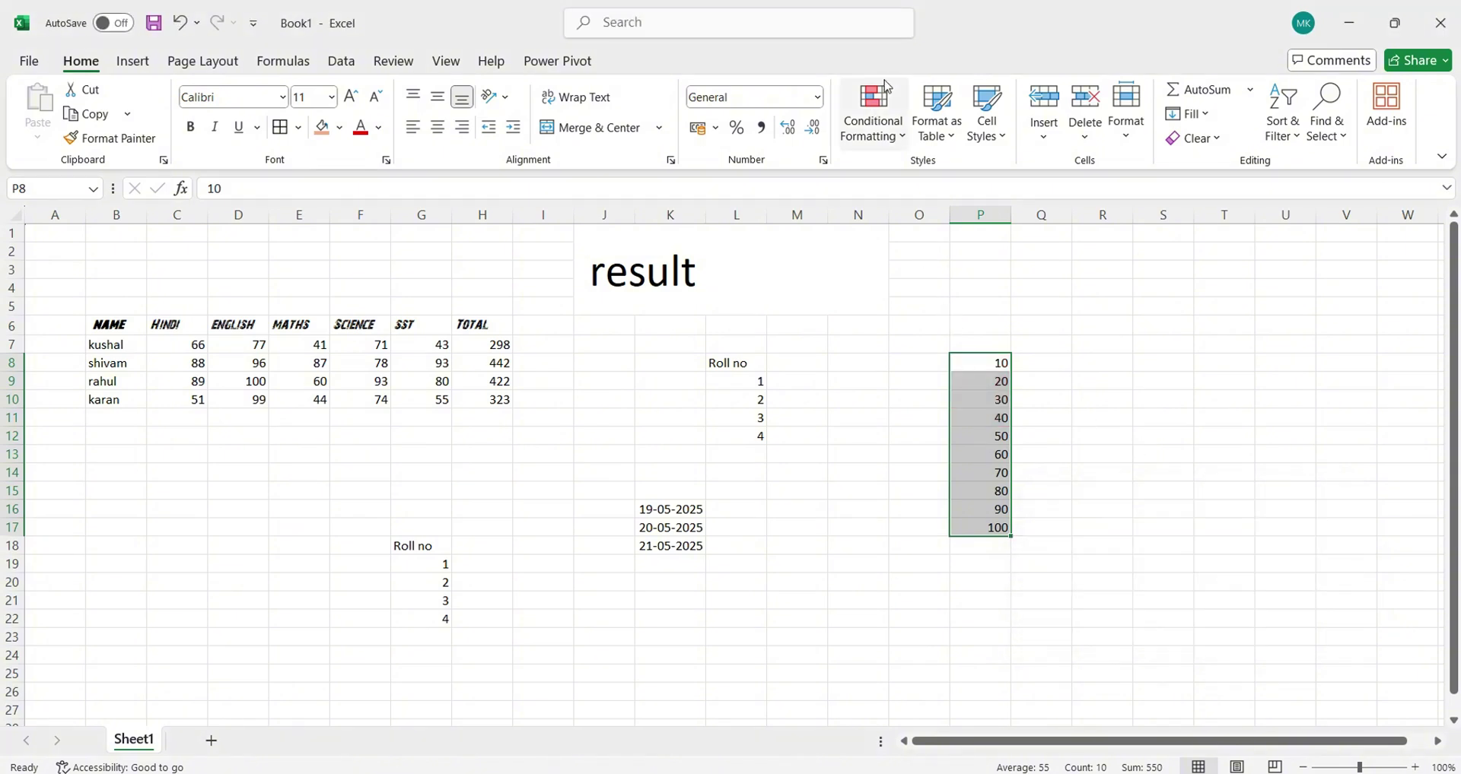
Step: Apply purple gradient-fill data bars to the values in P8:P17
left_click(875, 122)
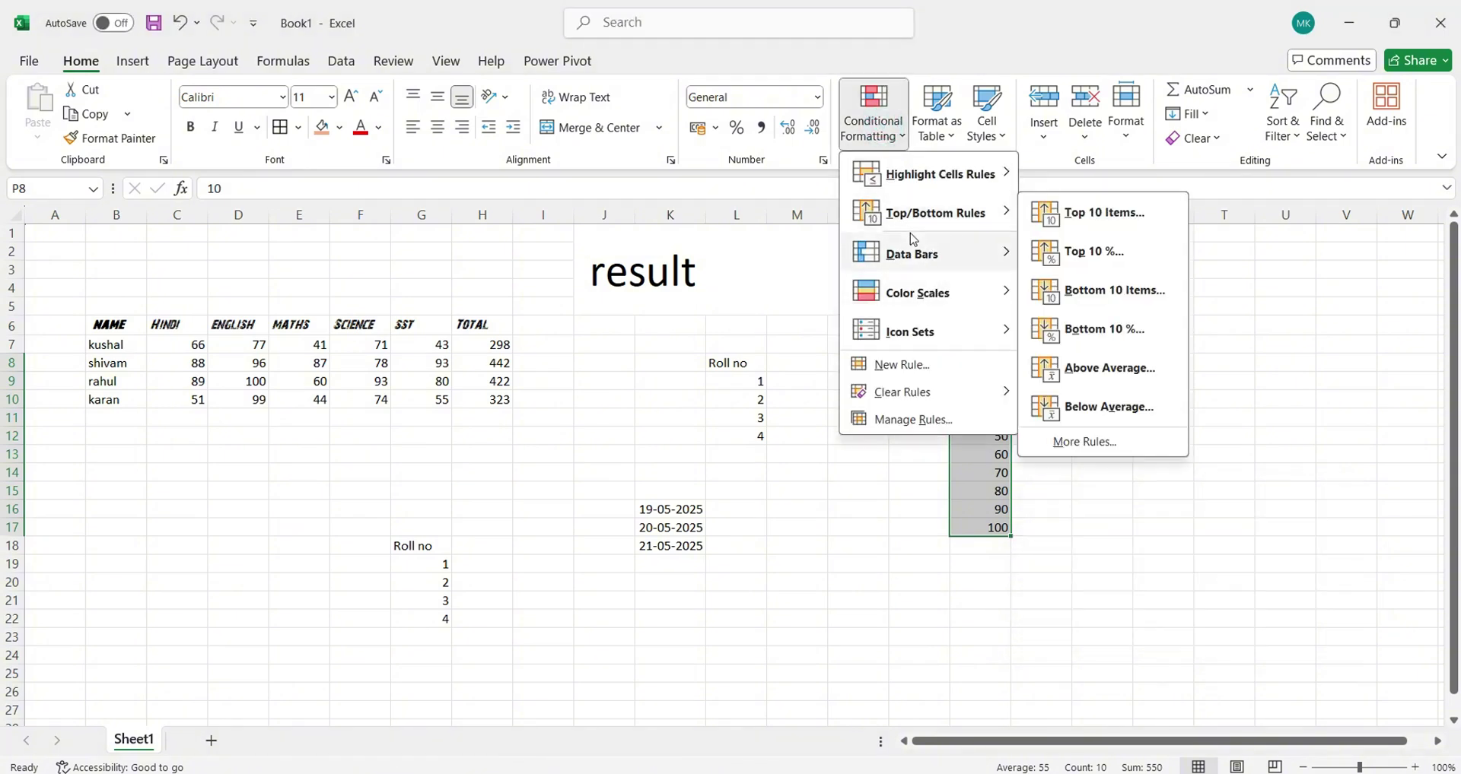
mouse_move(915, 241)
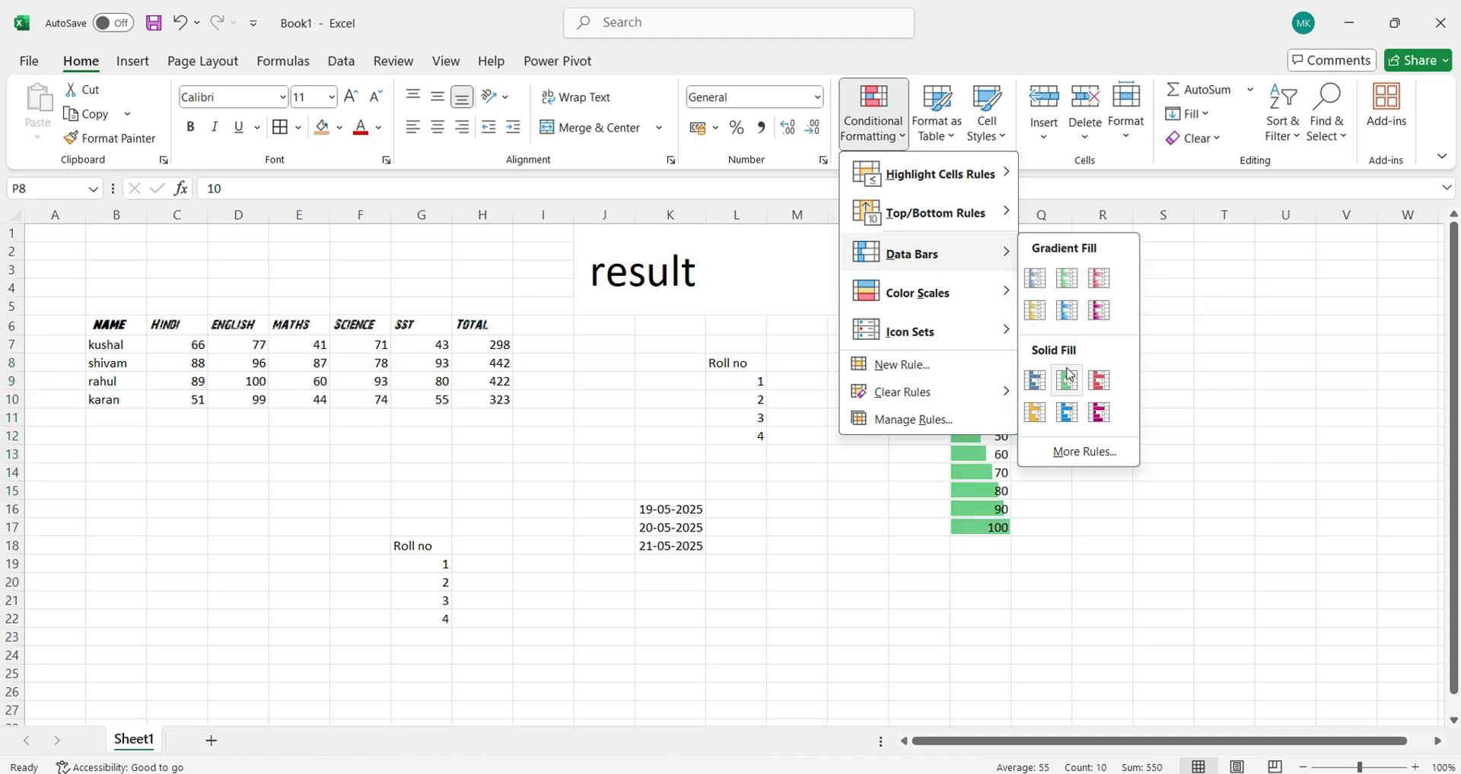
left_click(1099, 310)
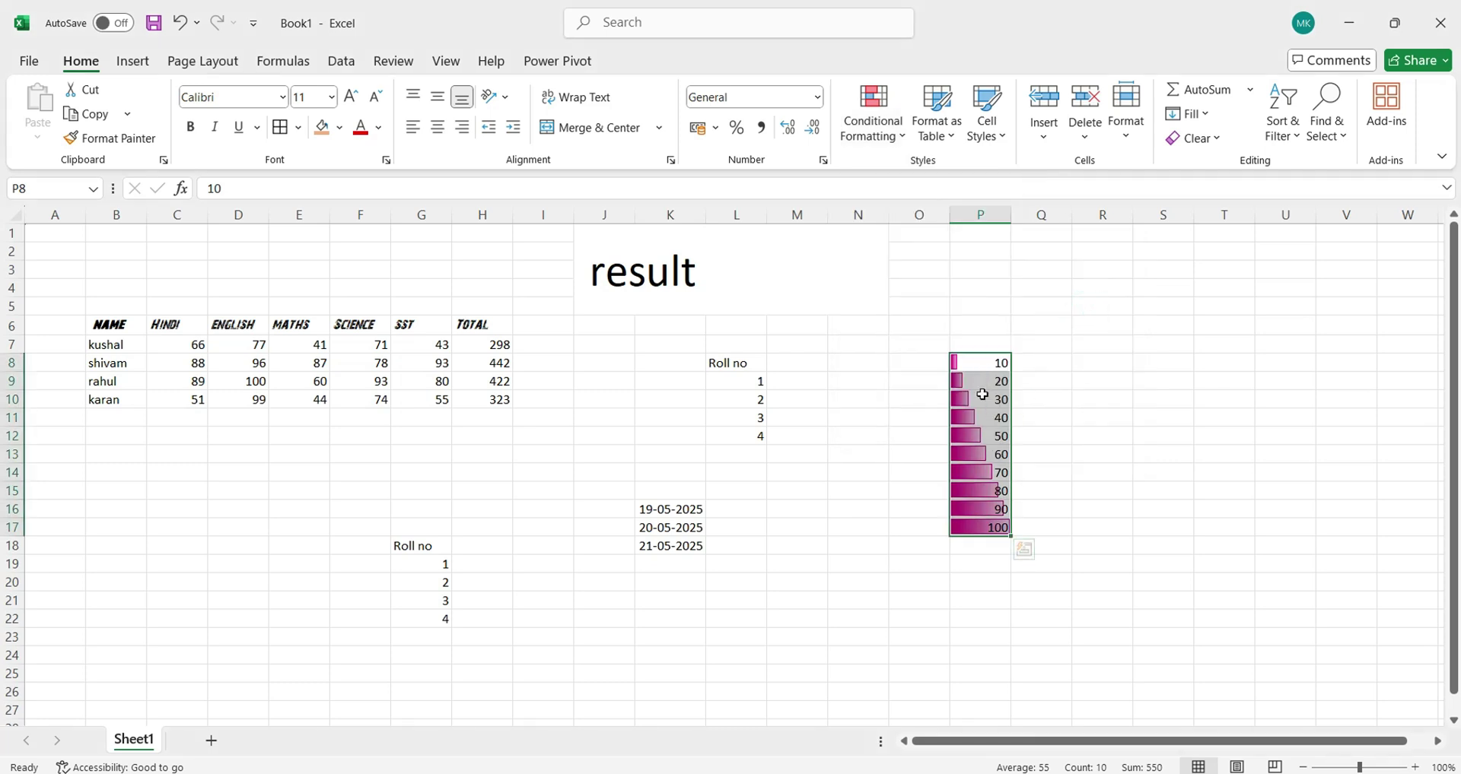
Step: Try a Red-White-Blue color scale on the values in P8:P17
left_click(887, 450)
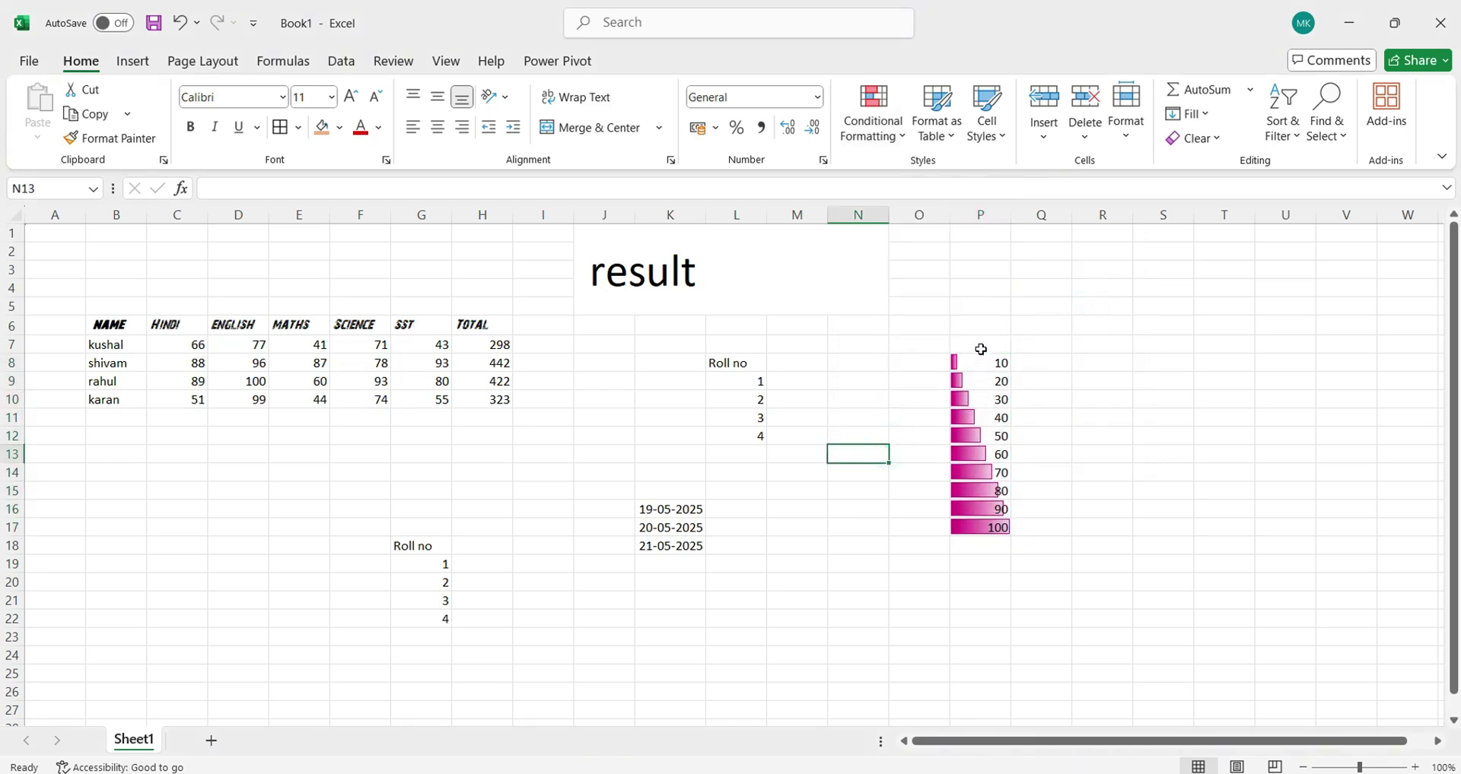
left_click_drag(980, 363, 982, 528)
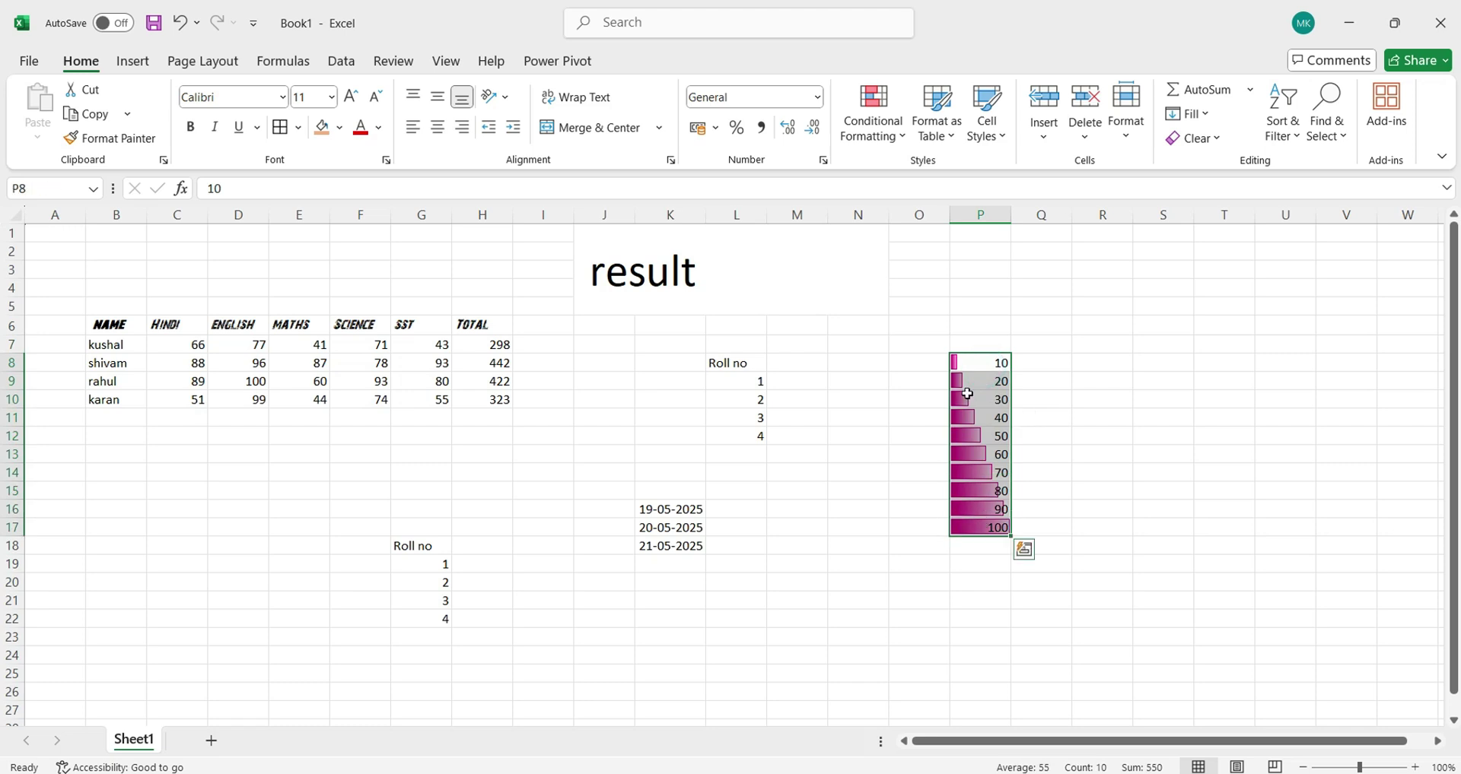
left_click(872, 114)
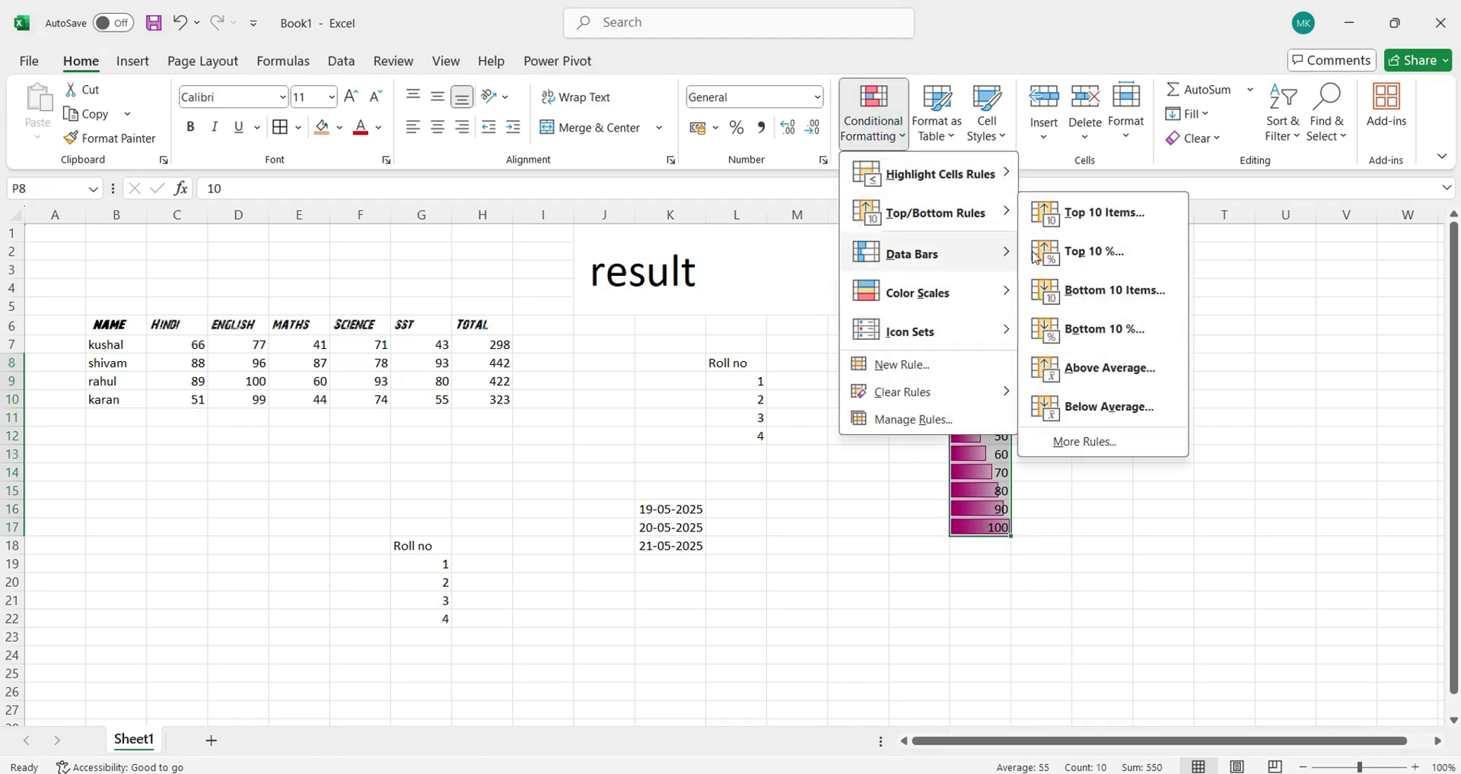
mouse_move(949, 290)
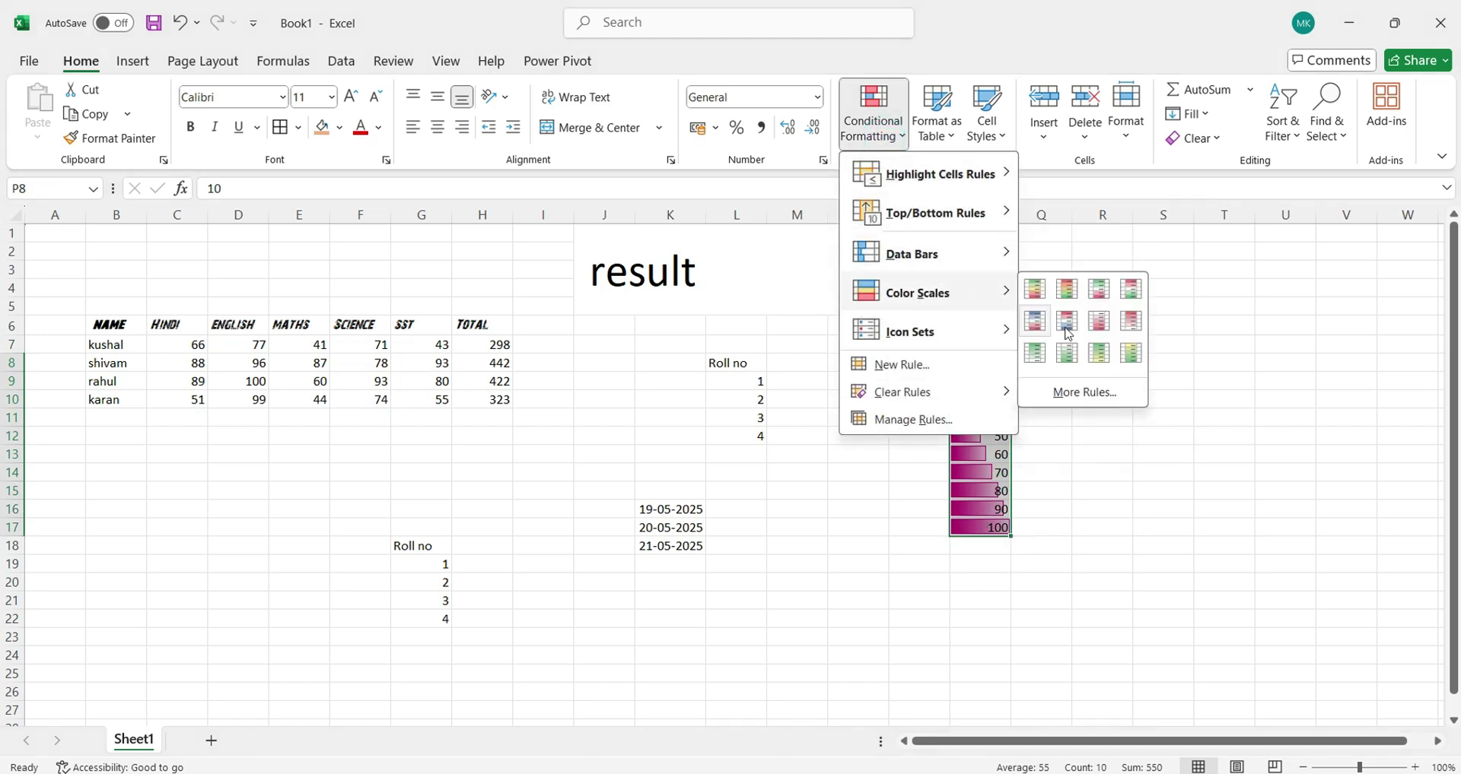
left_click(1065, 323)
Step: Try a bar-shaped Ratings icon set on the values in P8:P17
left_click(866, 116)
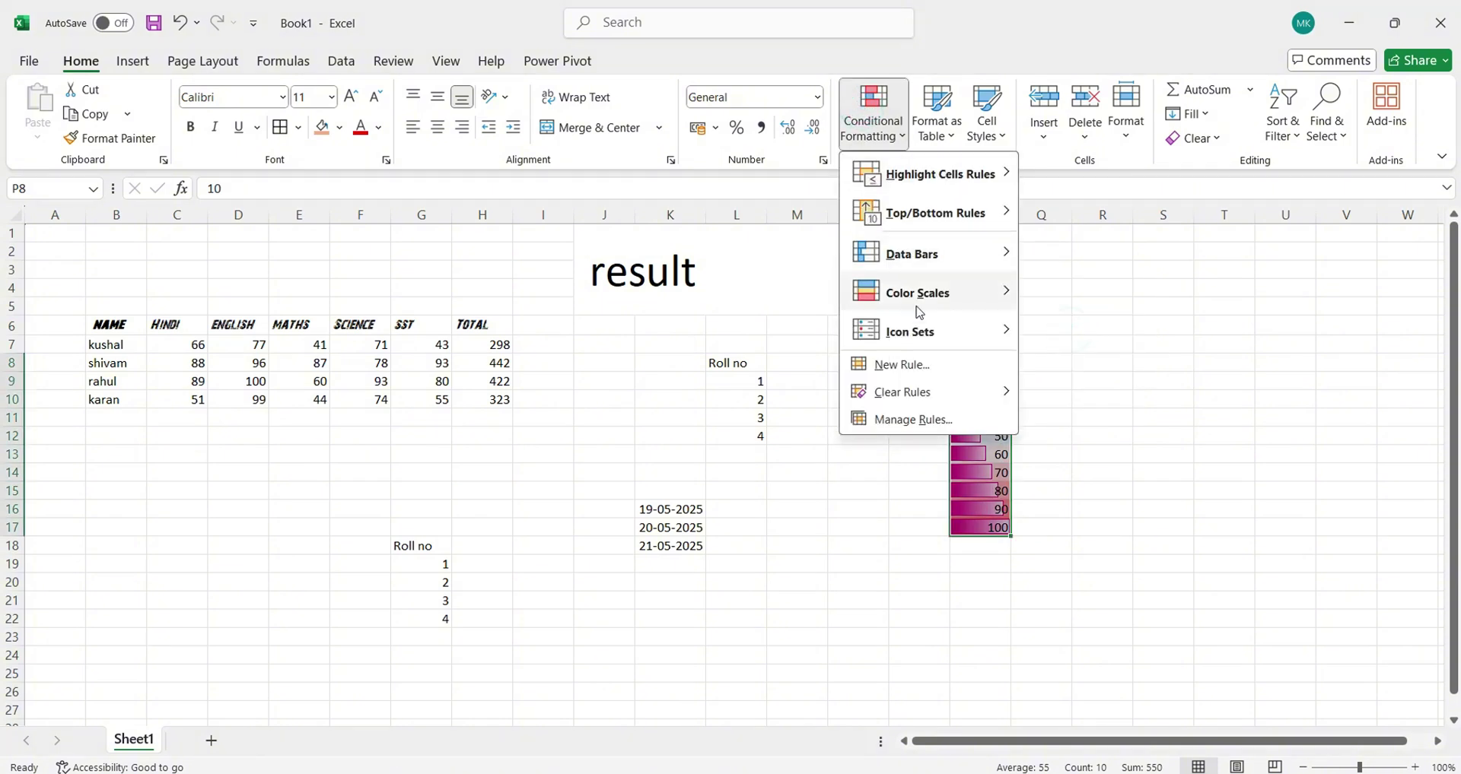
mouse_move(921, 332)
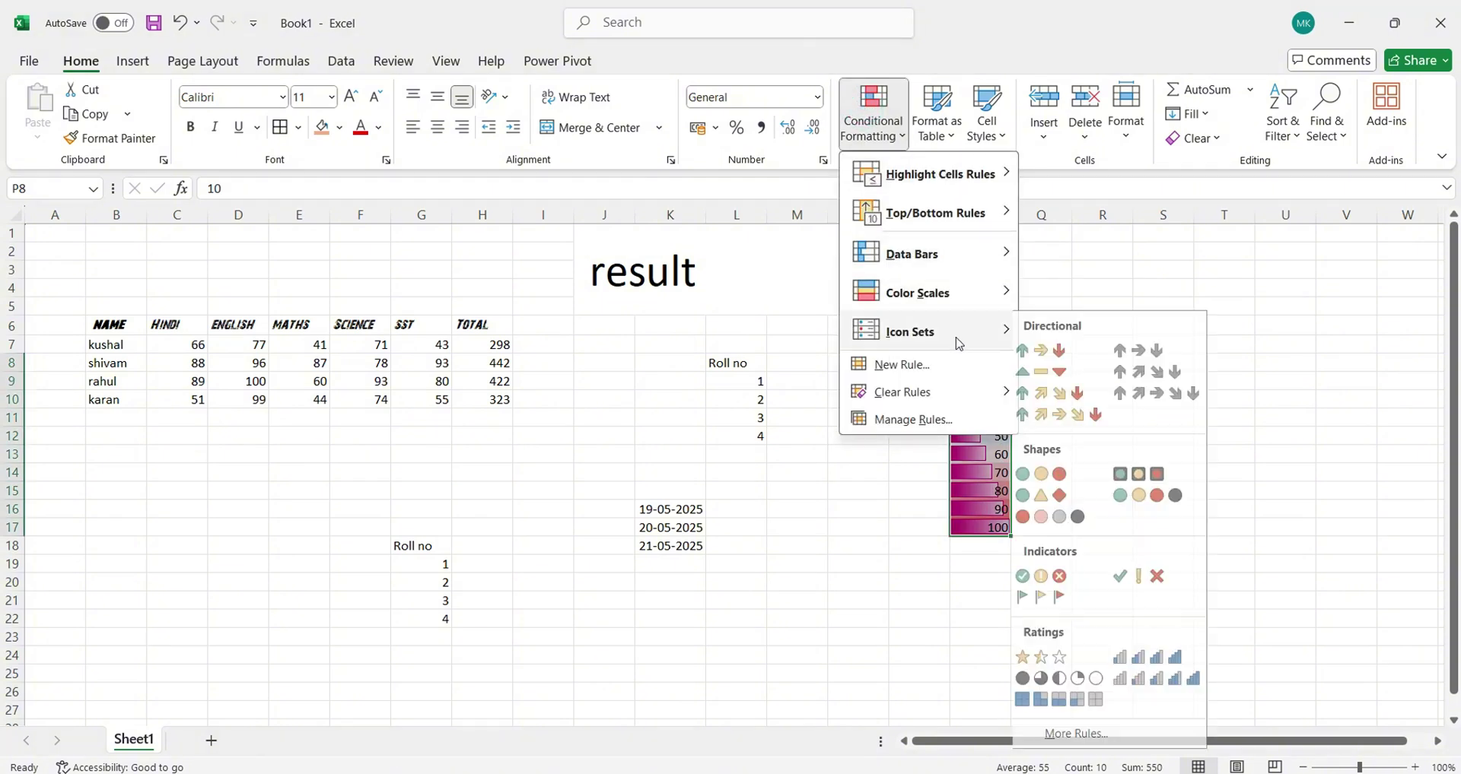
left_click(1155, 668)
left_click(1137, 540)
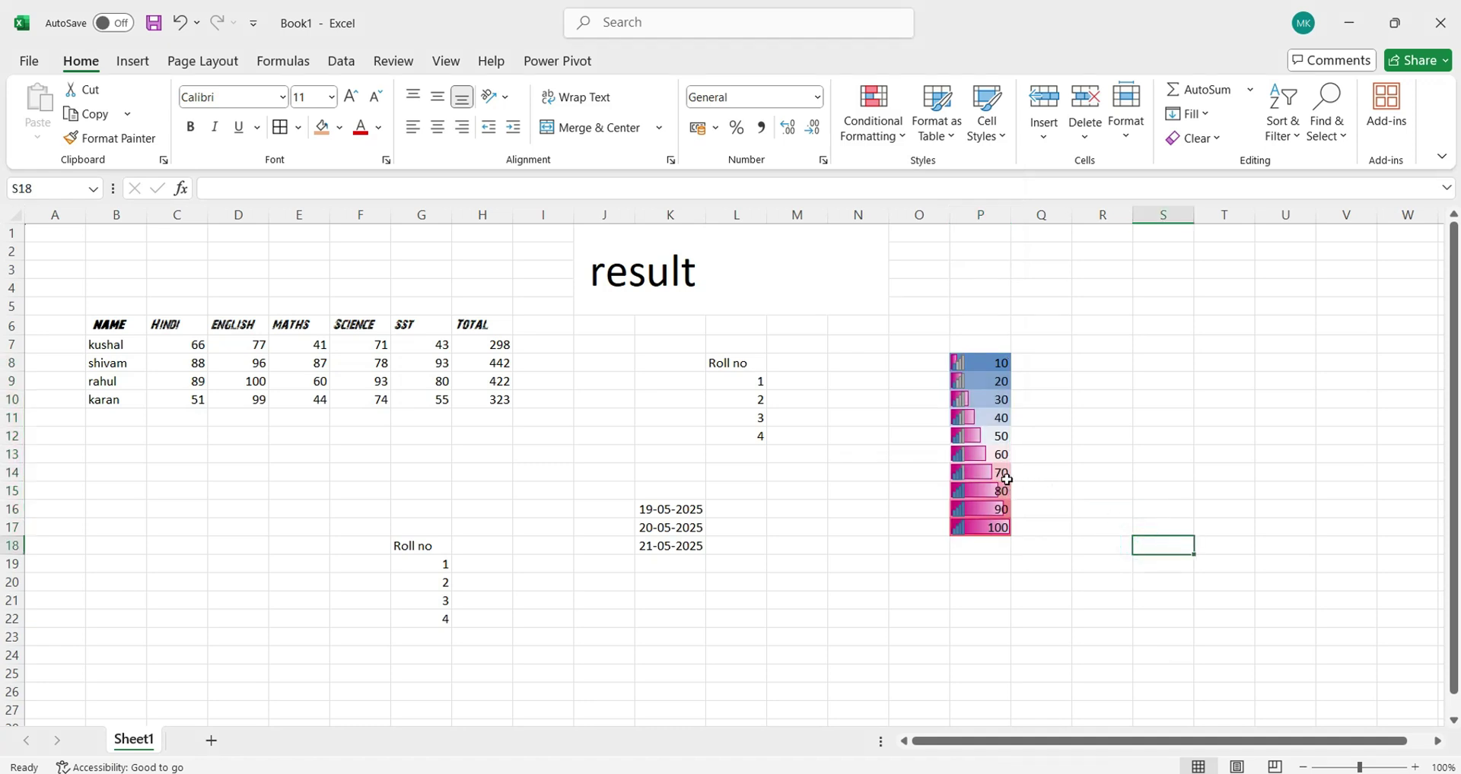
Step: Undo the icon set, color scale and data bars on P8:P17
key("ctrl+z")
key("ctrl+z")
key("ctrl+z")
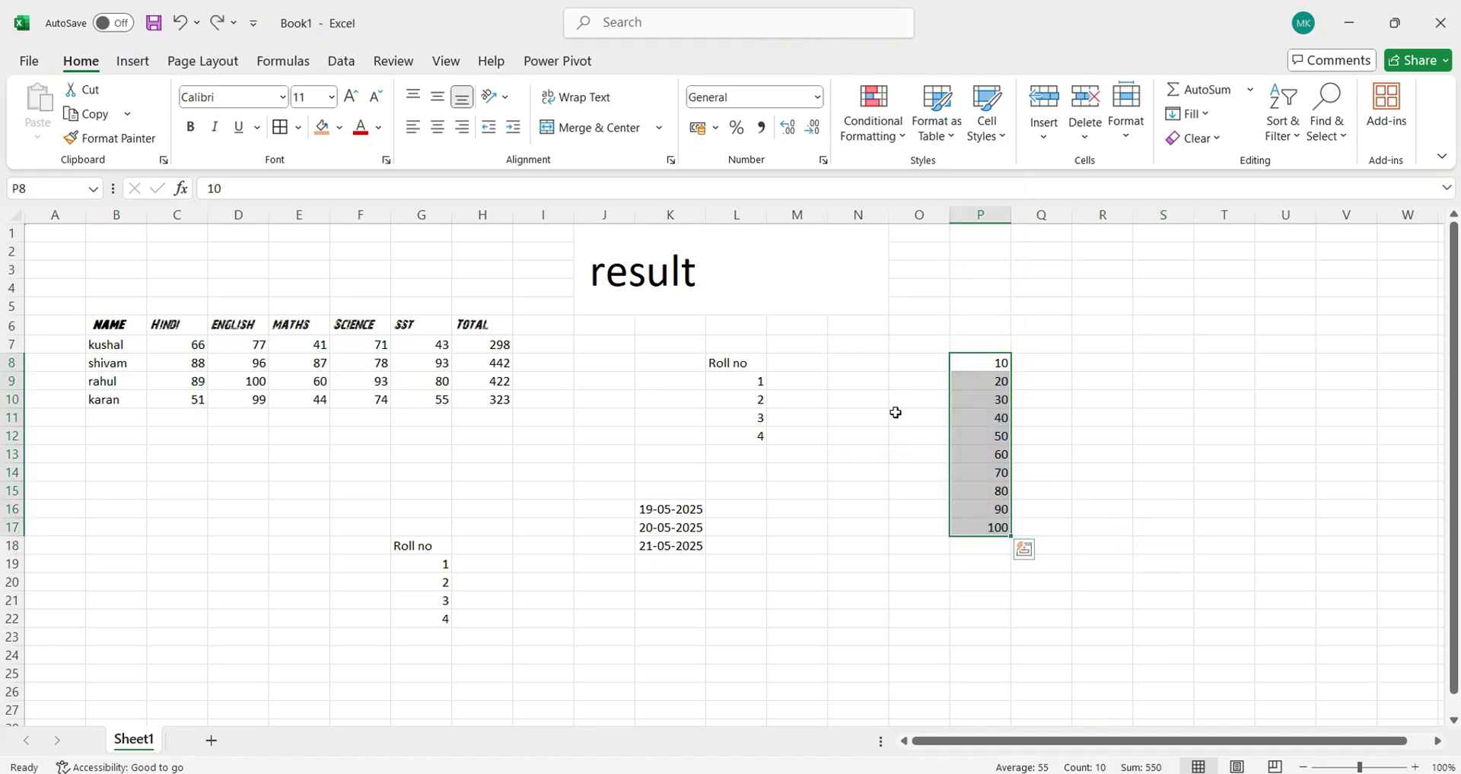
Step: Format the student result range B6:H10 as a table with headers in Orange, Table Style Medium 3
left_click(947, 139)
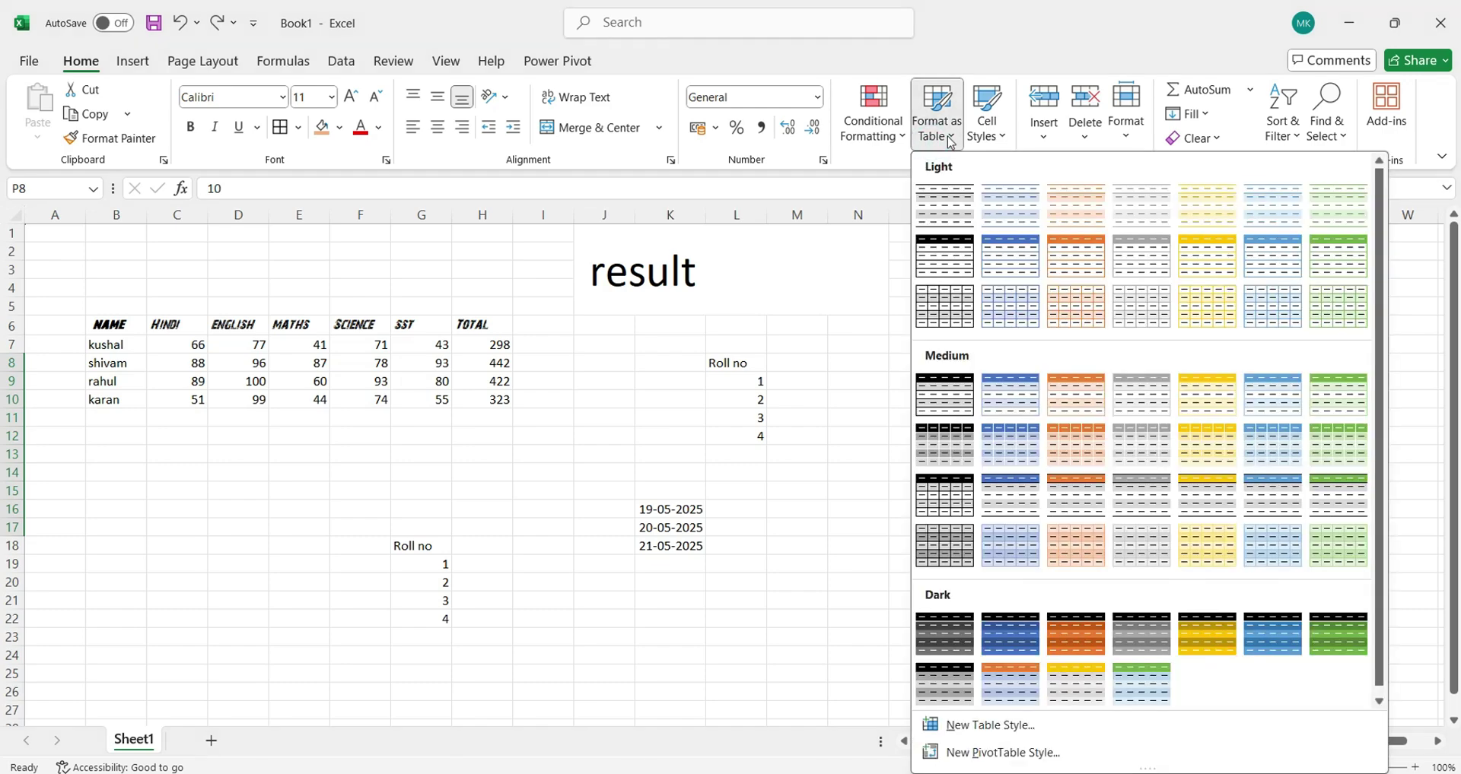
left_click(113, 314)
left_click_drag(110, 320, 495, 395)
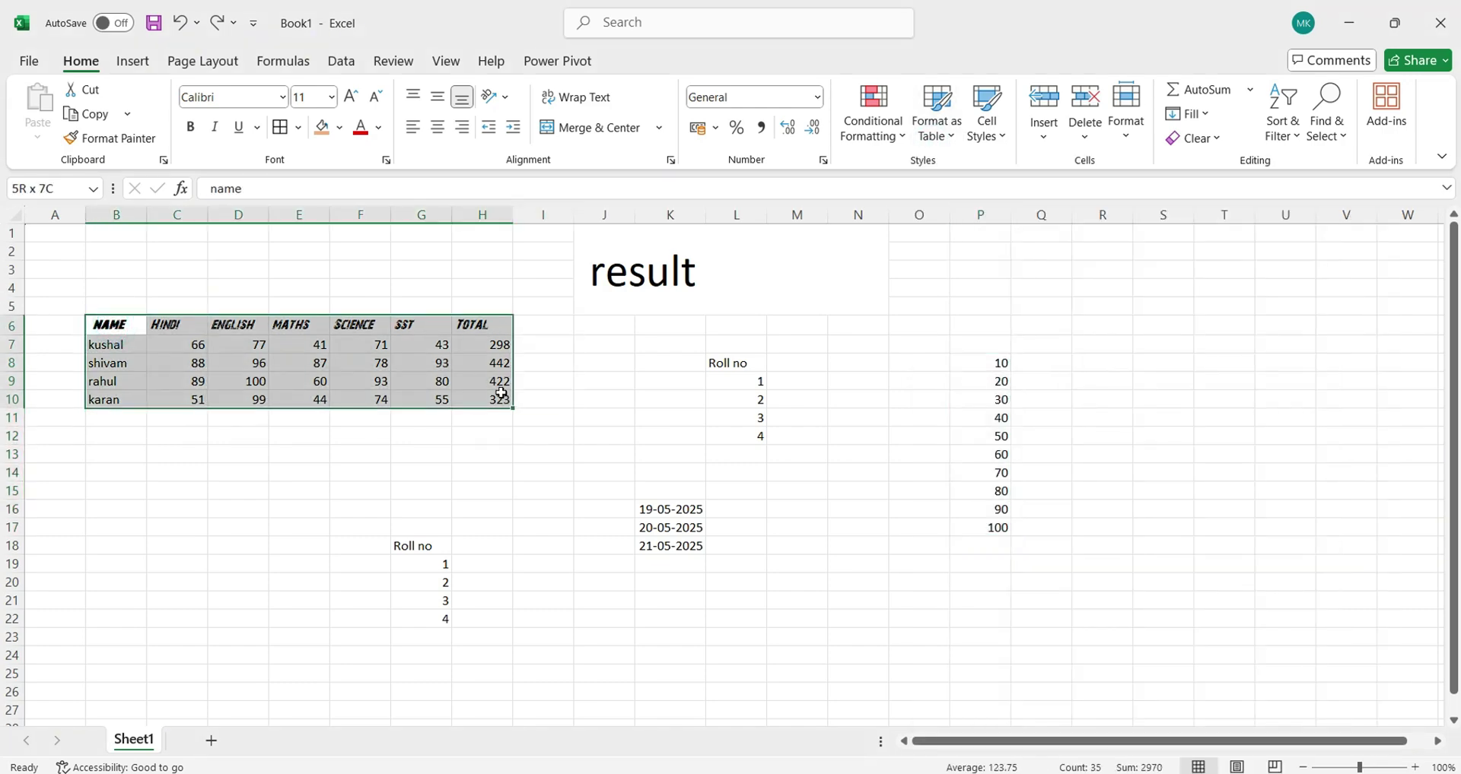
left_click(934, 126)
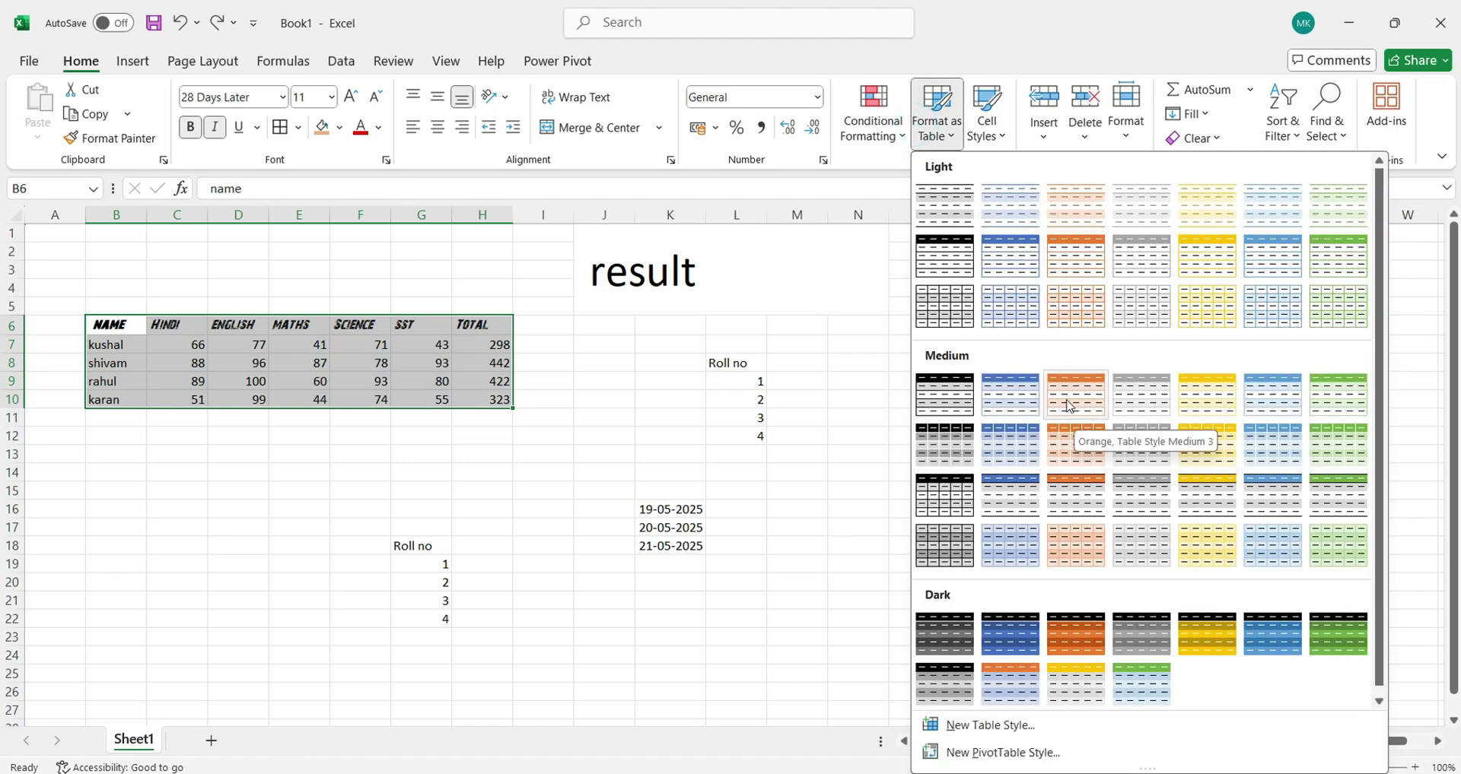
left_click(1072, 395)
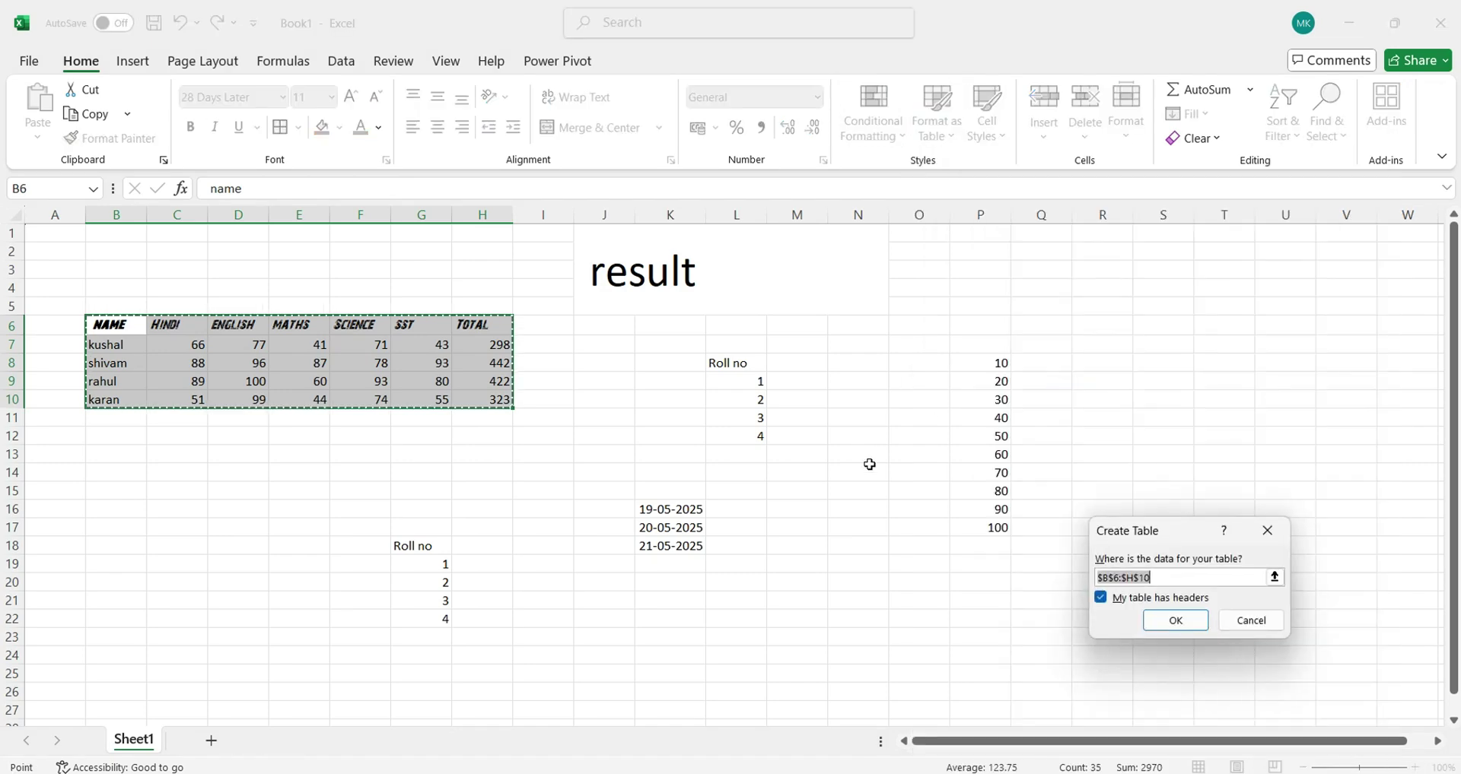
left_click(1175, 620)
Step: Change the student result table's style to the light blue medium style with banded rows
left_click(216, 394)
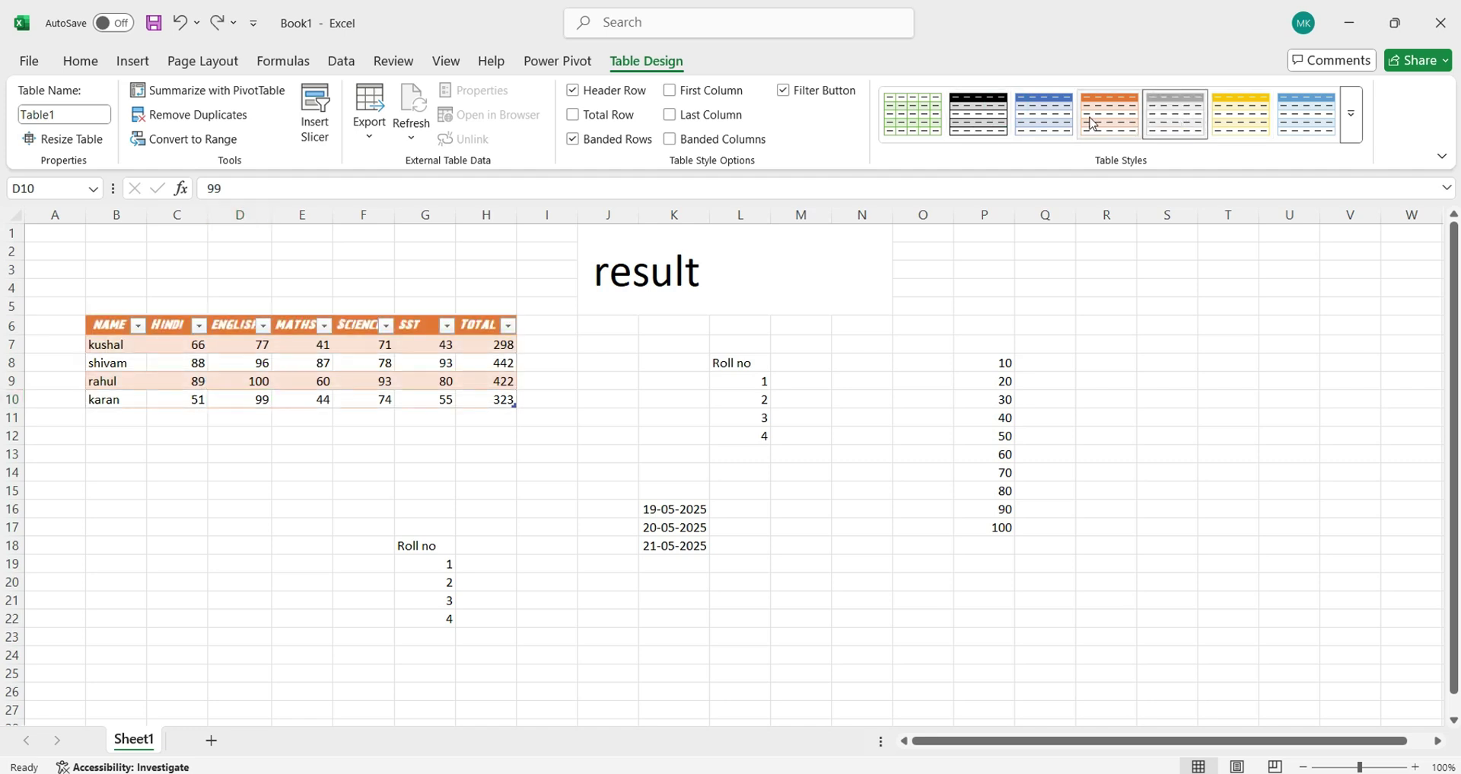
left_click(133, 61)
left_click(80, 60)
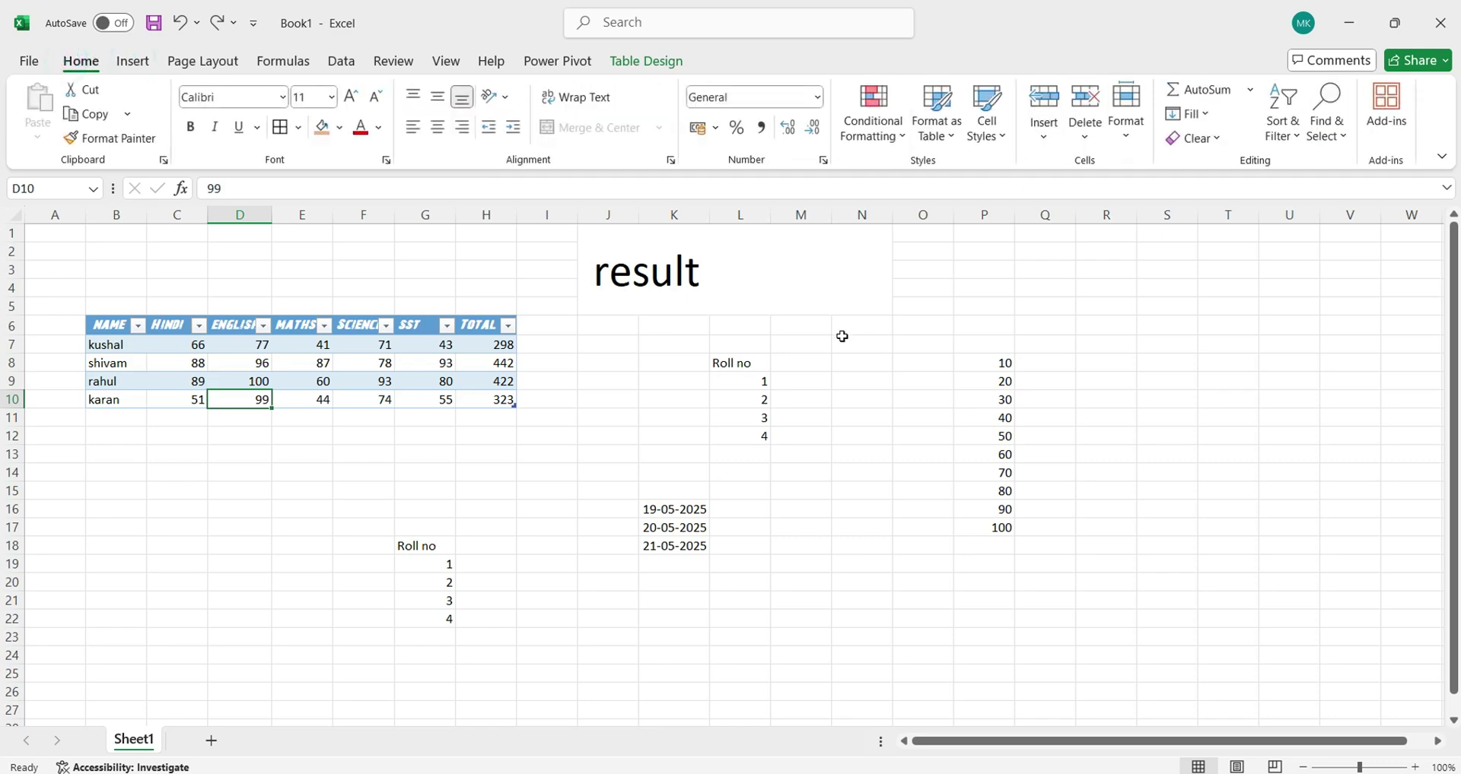
left_click(774, 357)
left_click(939, 126)
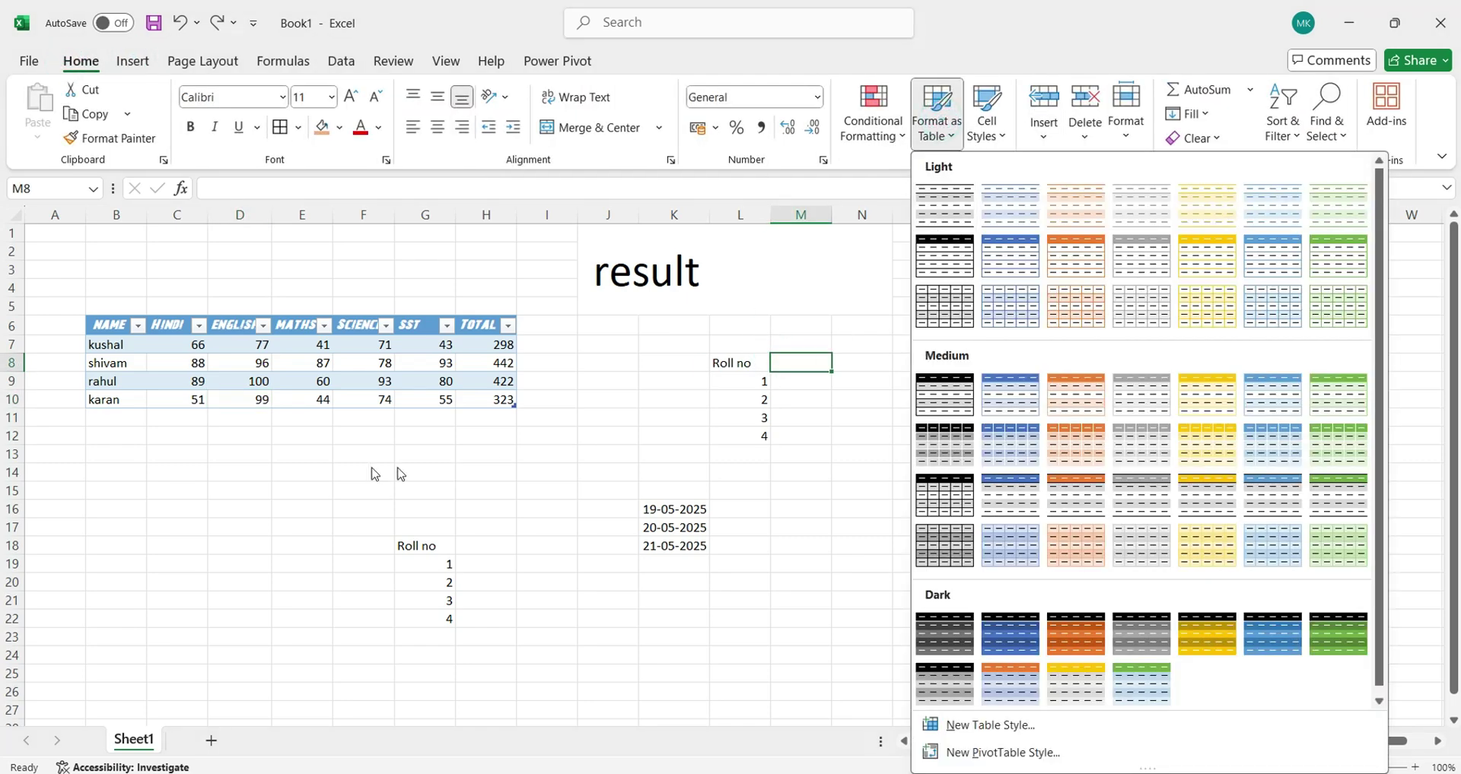
left_click(488, 414)
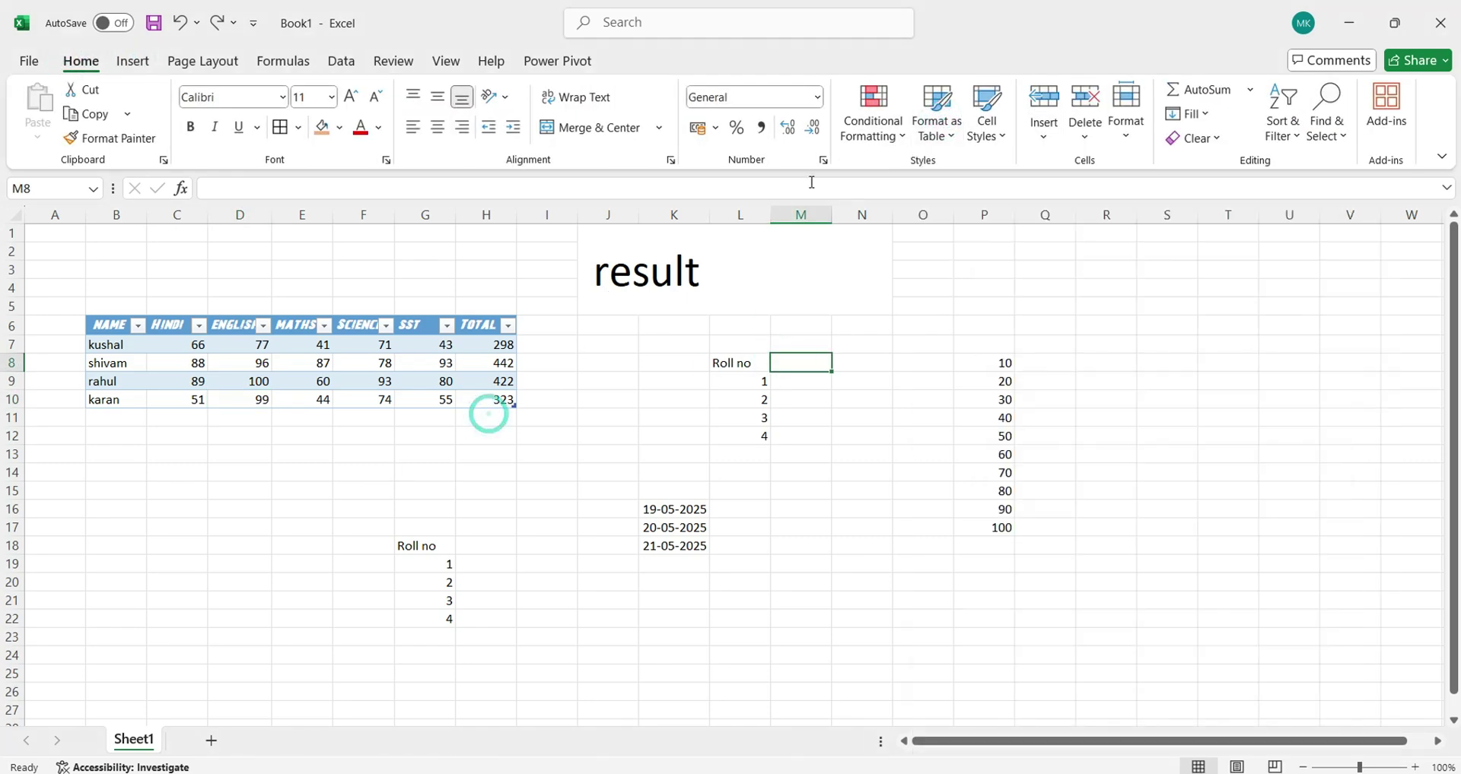
left_click(1003, 141)
left_click(662, 478)
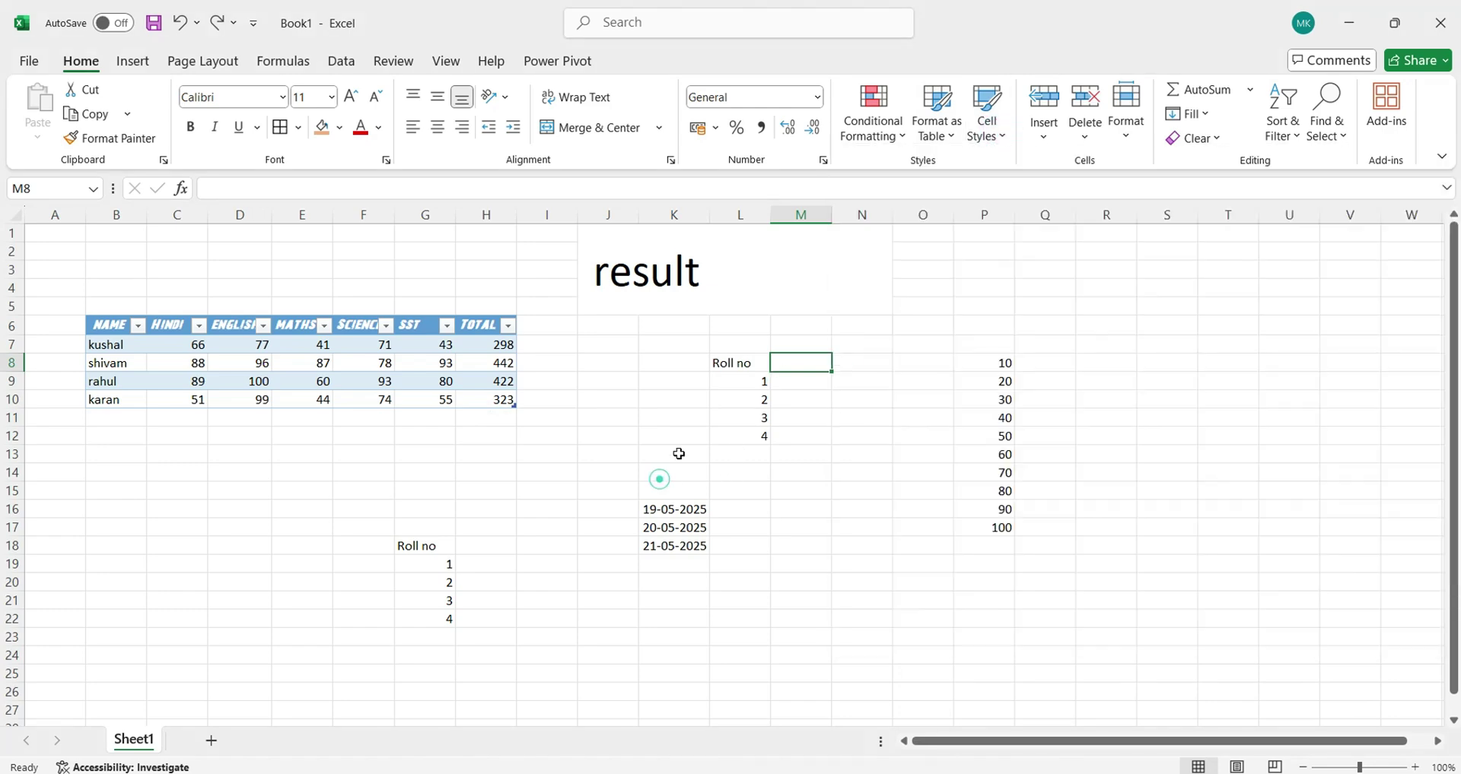
Step: Apply the 20% - Accent1 cell style to L9:L10 and the 60% - Accent1 style to L11
left_click_drag(761, 381, 761, 399)
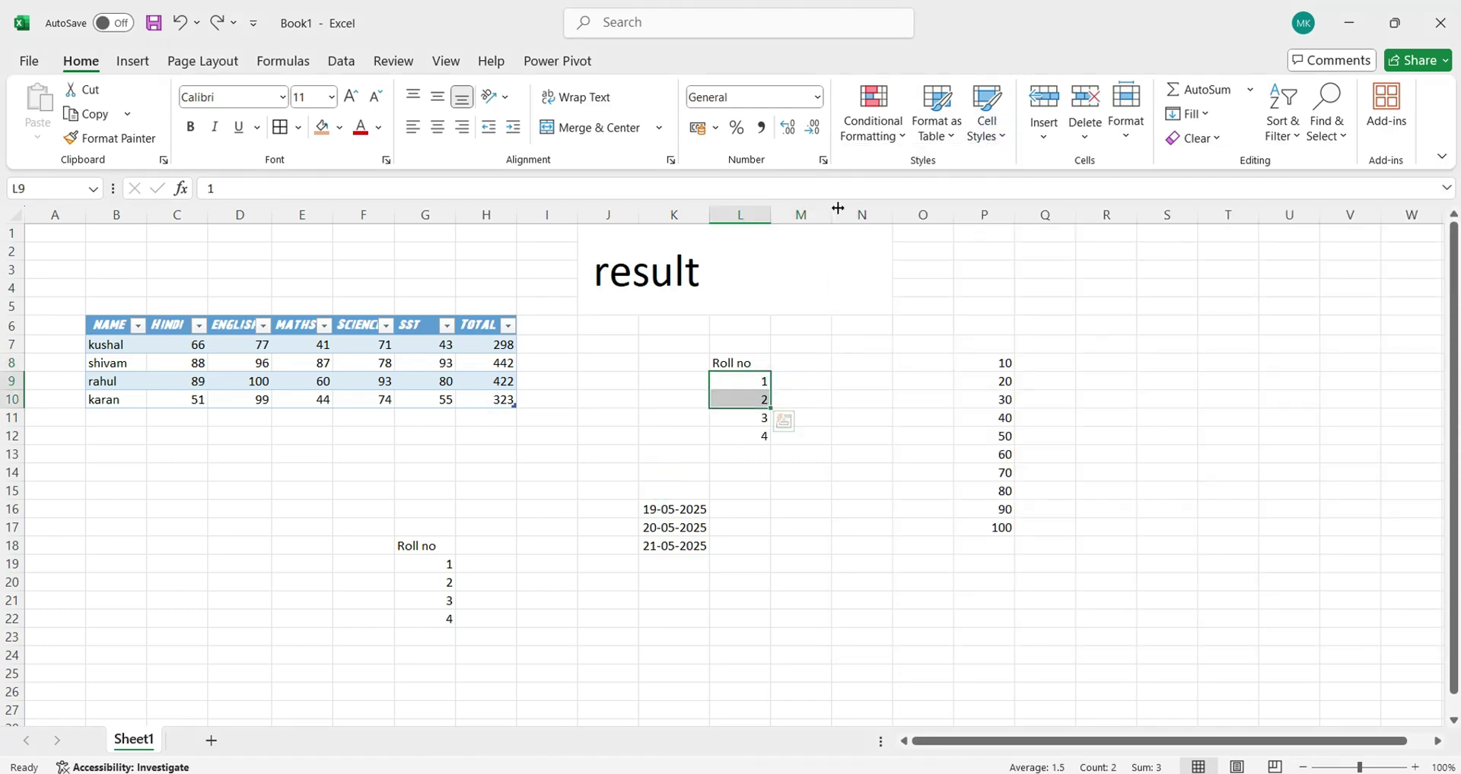
left_click(987, 118)
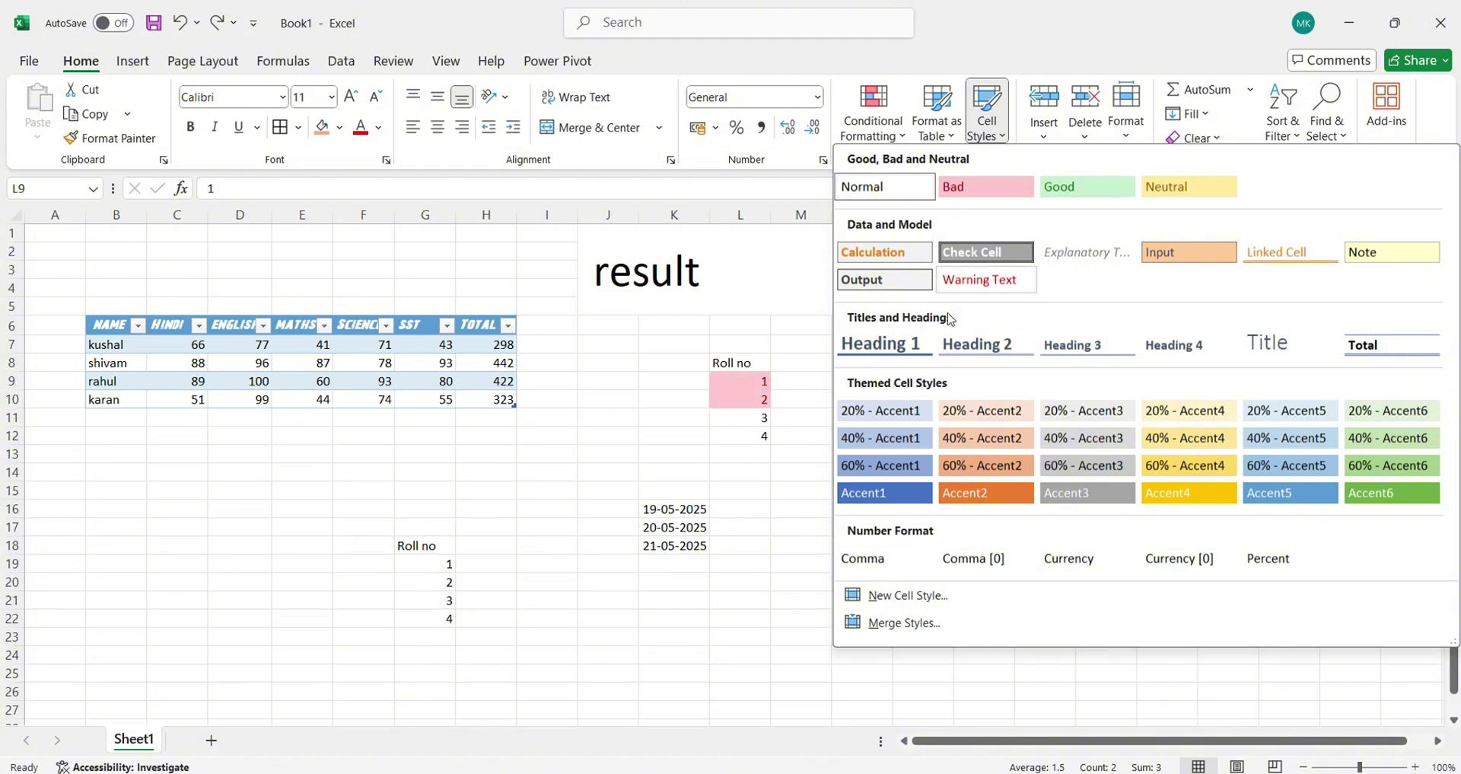
left_click(899, 417)
left_click(744, 417)
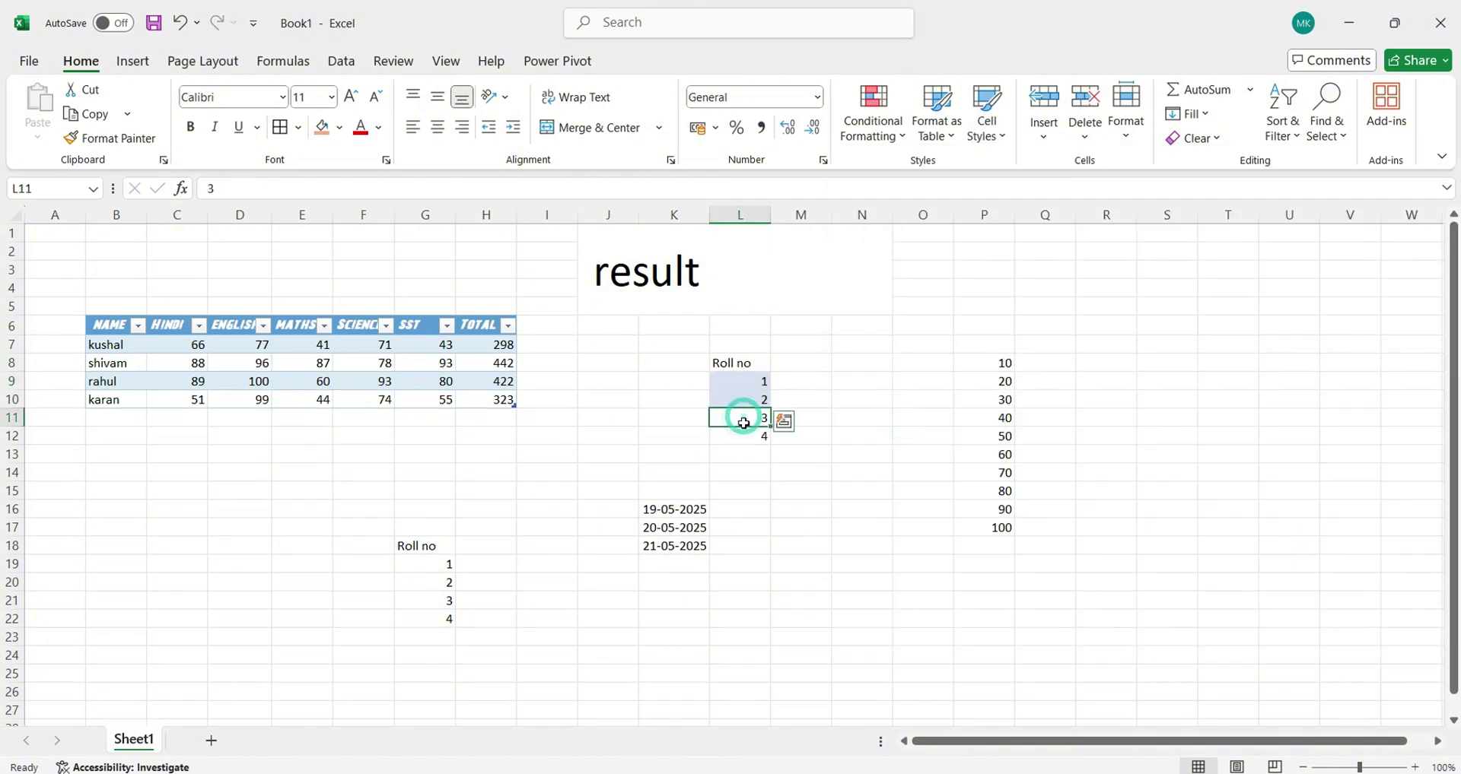
left_click(986, 120)
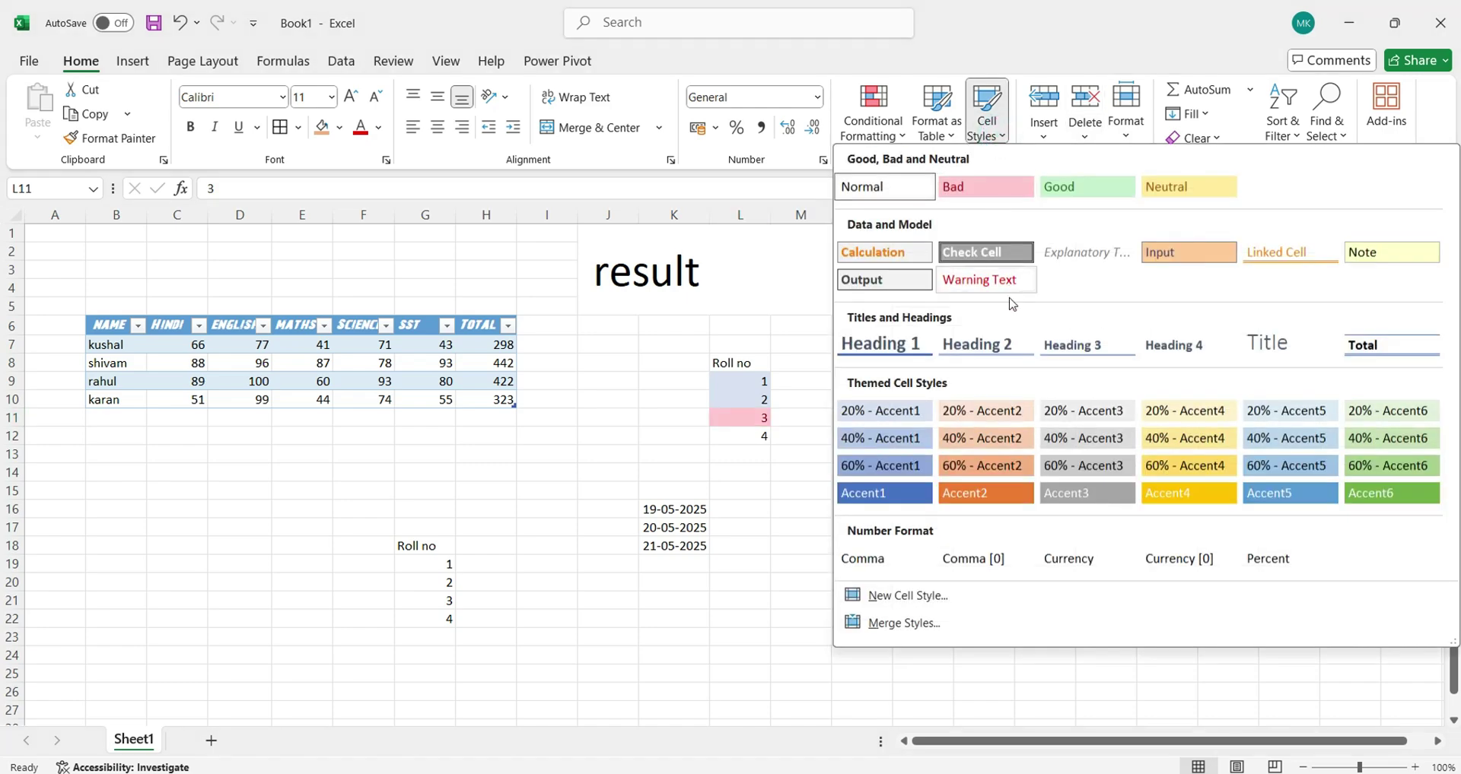
left_click(890, 464)
Step: Apply the 60% - Accent1 cell style to L12 and replace it with the Accent1 style
left_click(751, 434)
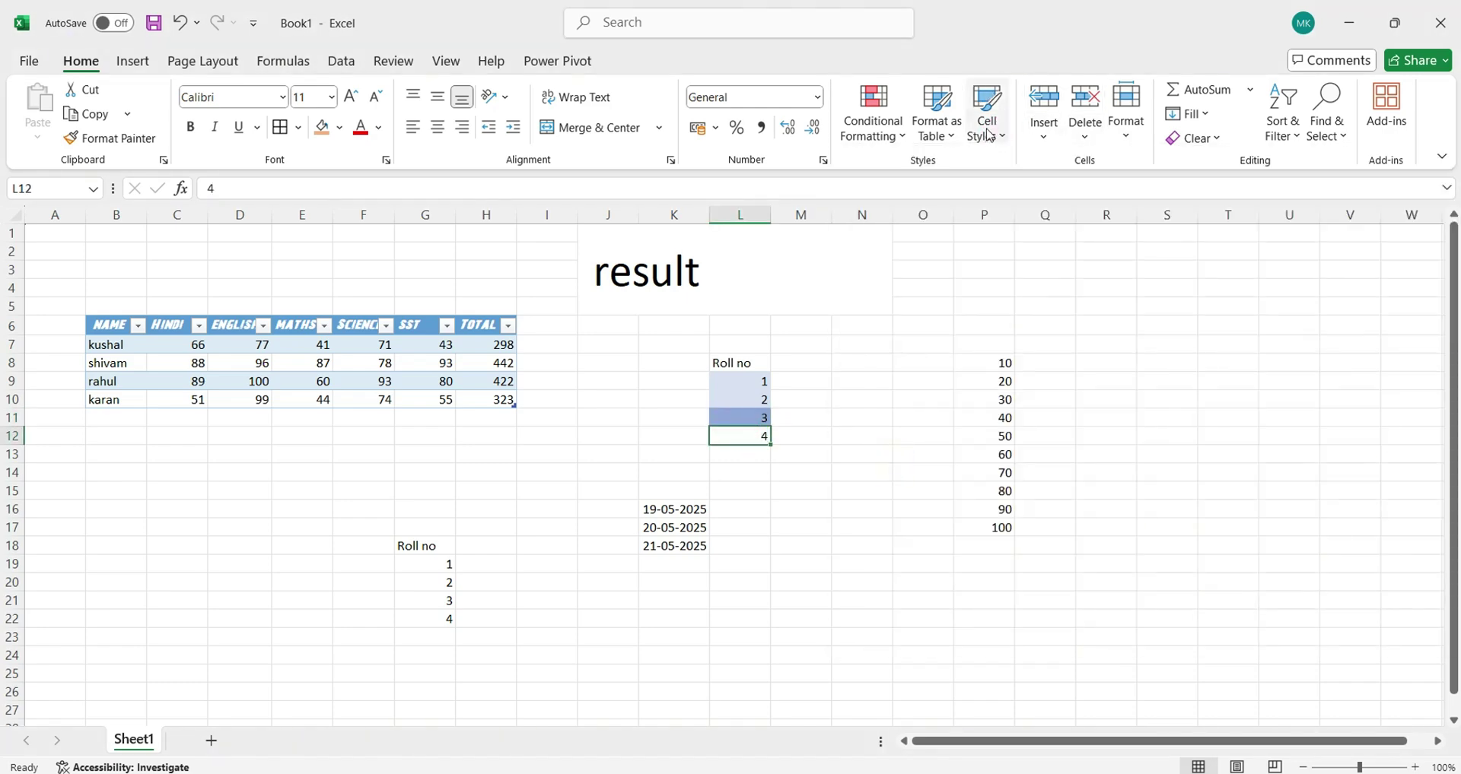
left_click(986, 131)
left_click(918, 472)
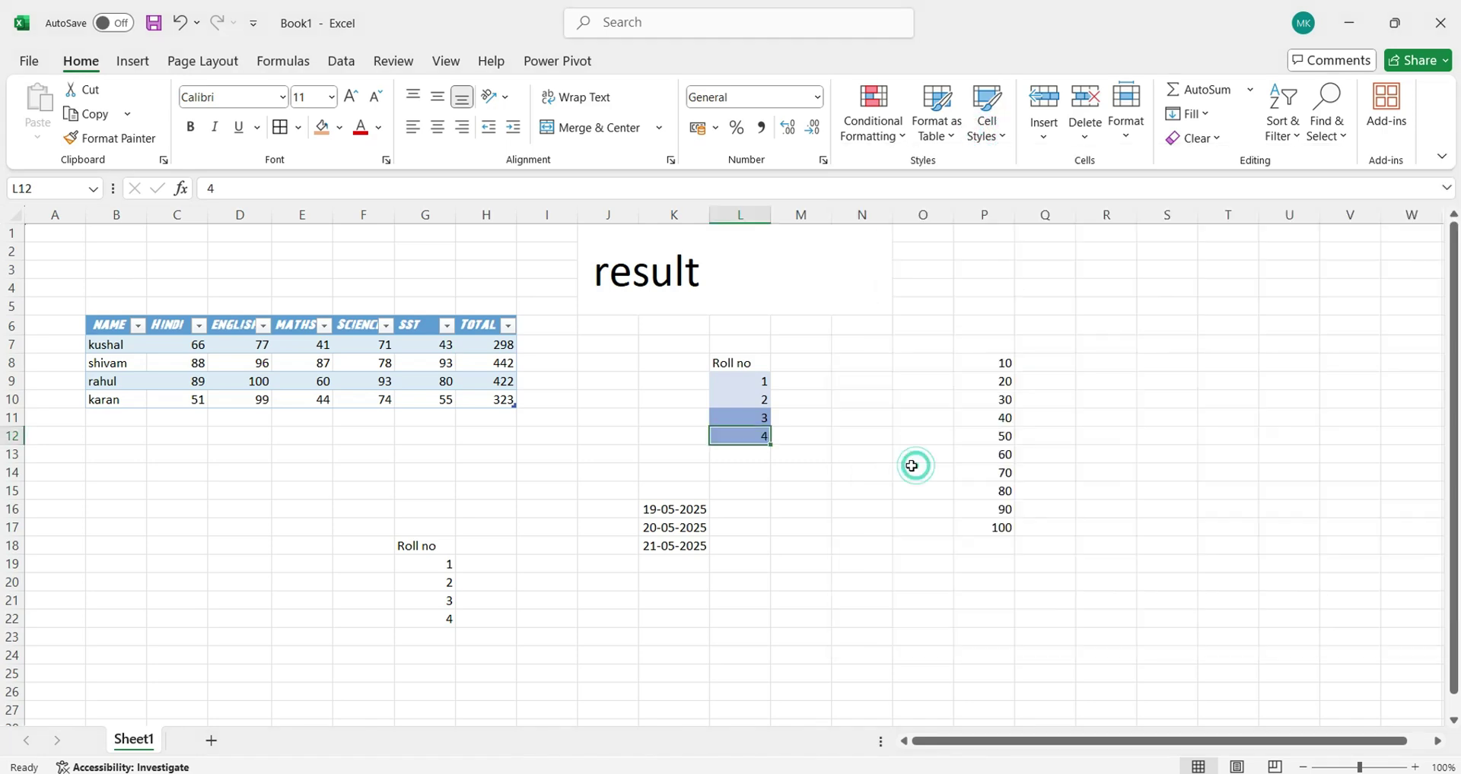
left_click(987, 129)
left_click(898, 494)
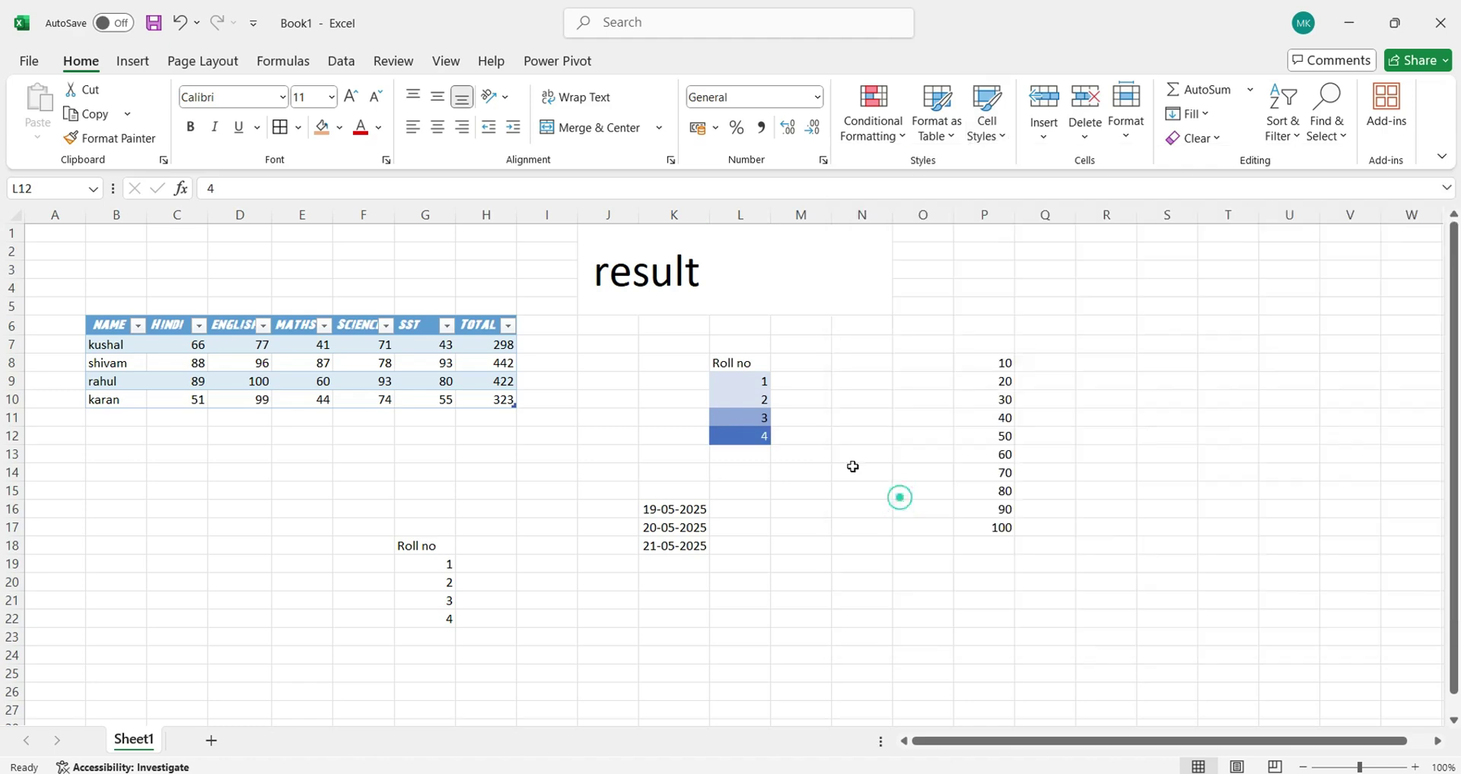
left_click(852, 469)
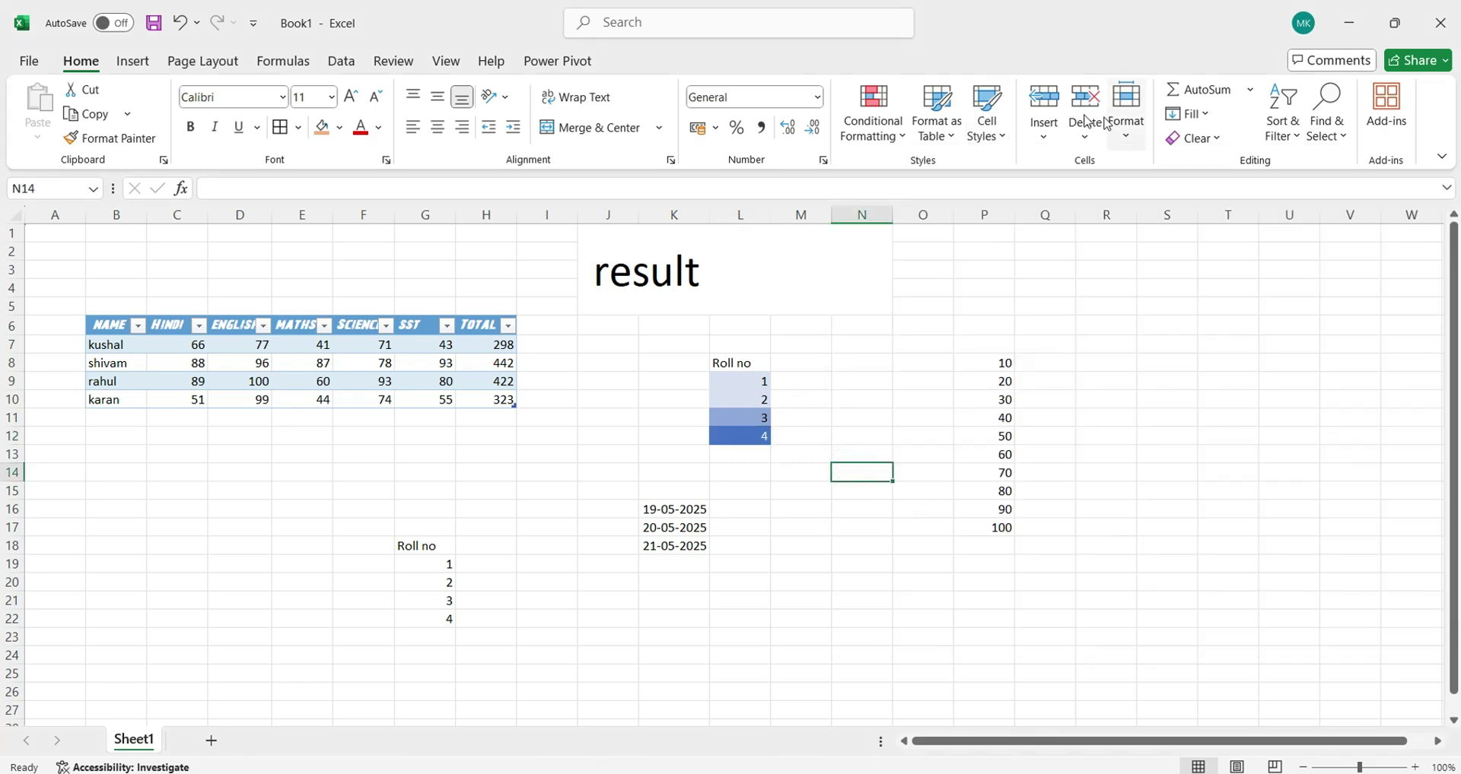
left_click(987, 130)
left_click(792, 535)
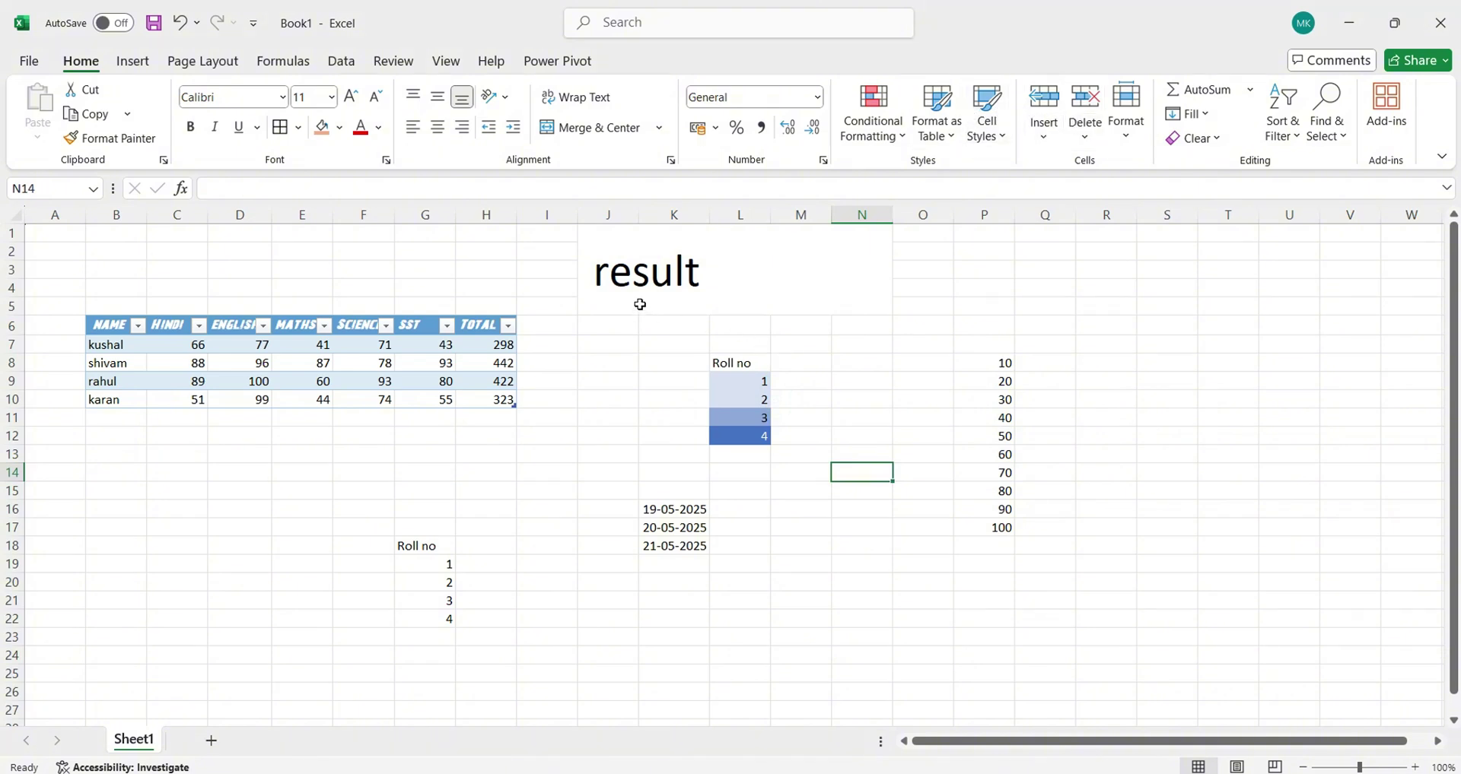
Step: Undo the Roll no cell styles and the result table formatting, and re-enter 100 in P17
key("ctrl+z")
key("ctrl+z")
key("ctrl+z")
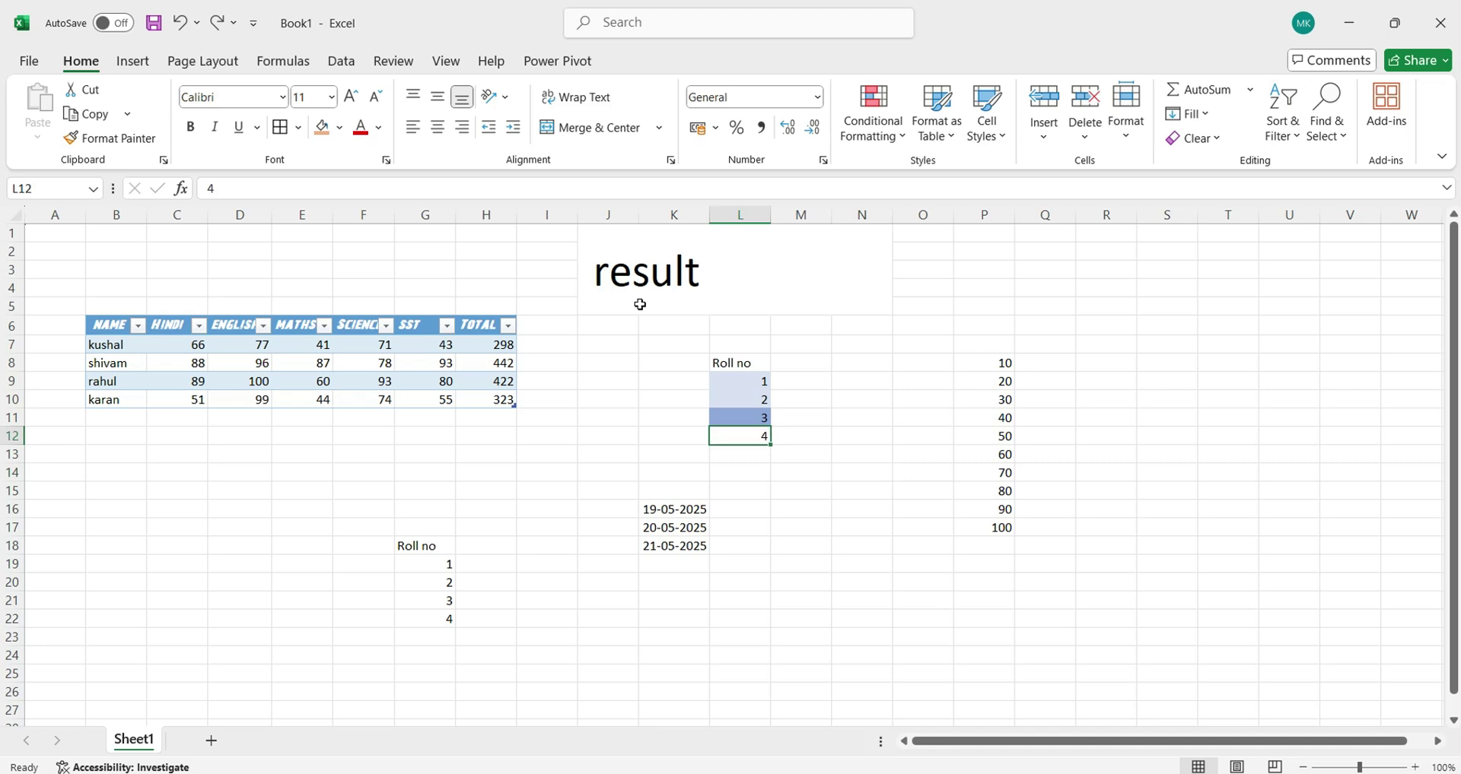
key("ctrl+z")
key("ctrl+z")
key("ctrl+z")
key("ctrl+z")
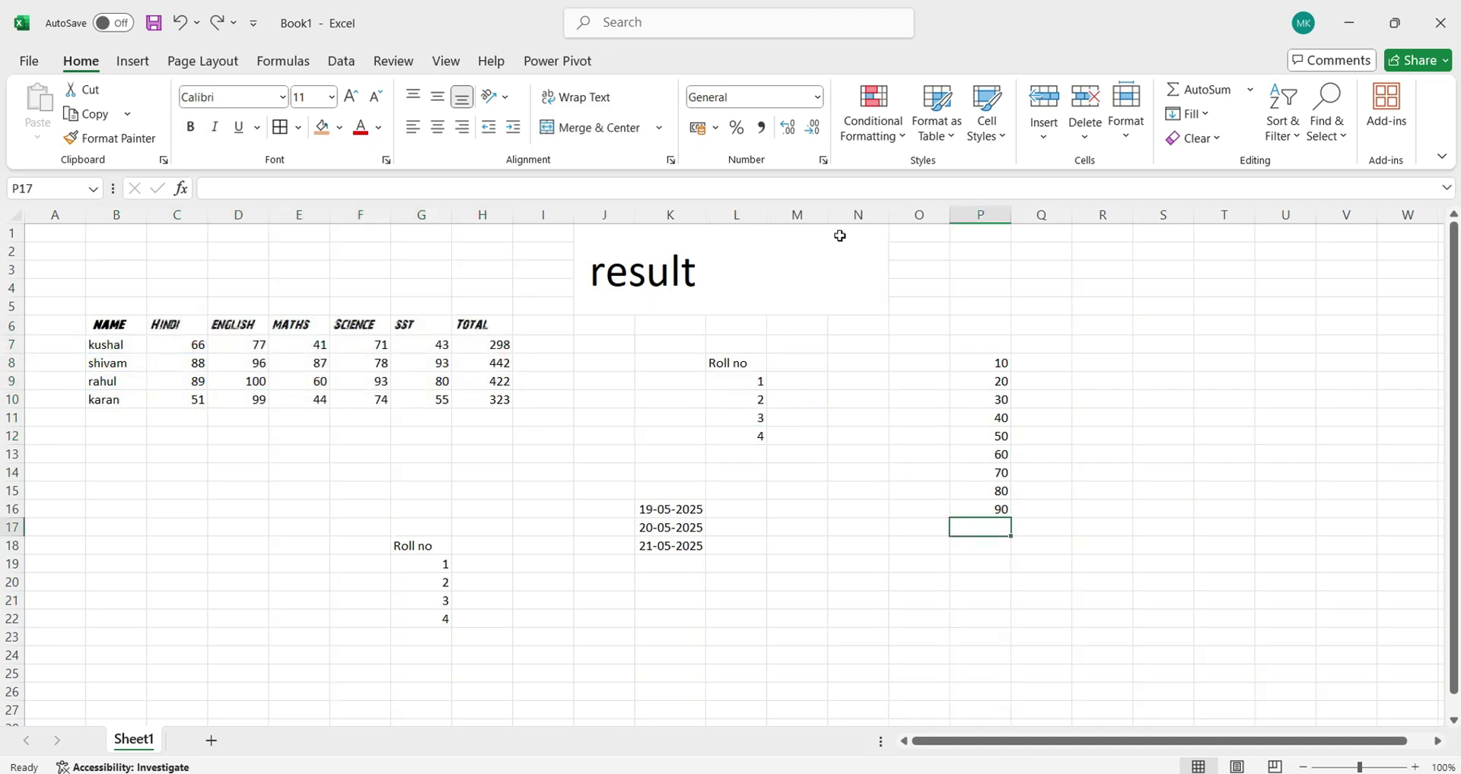
type("100")
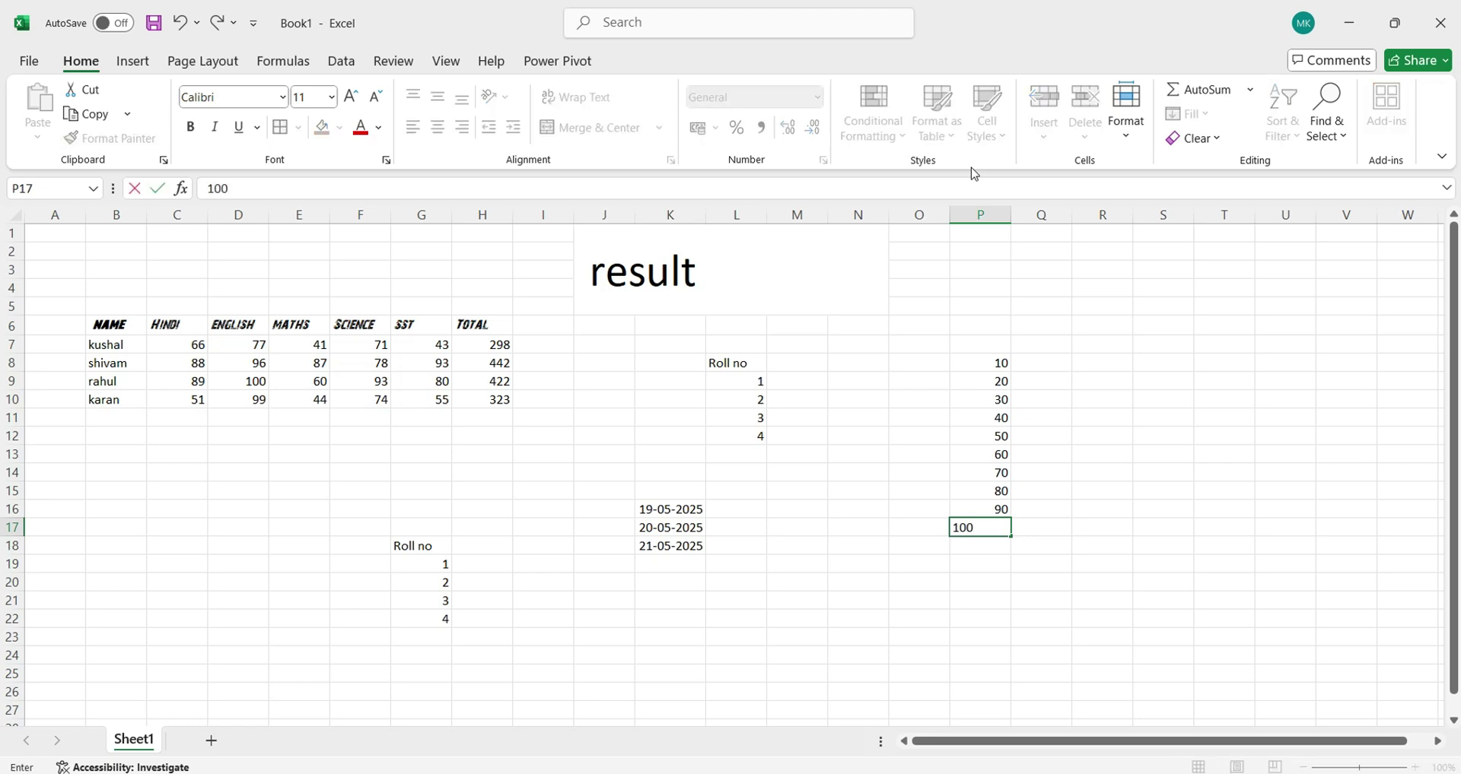
key("Return")
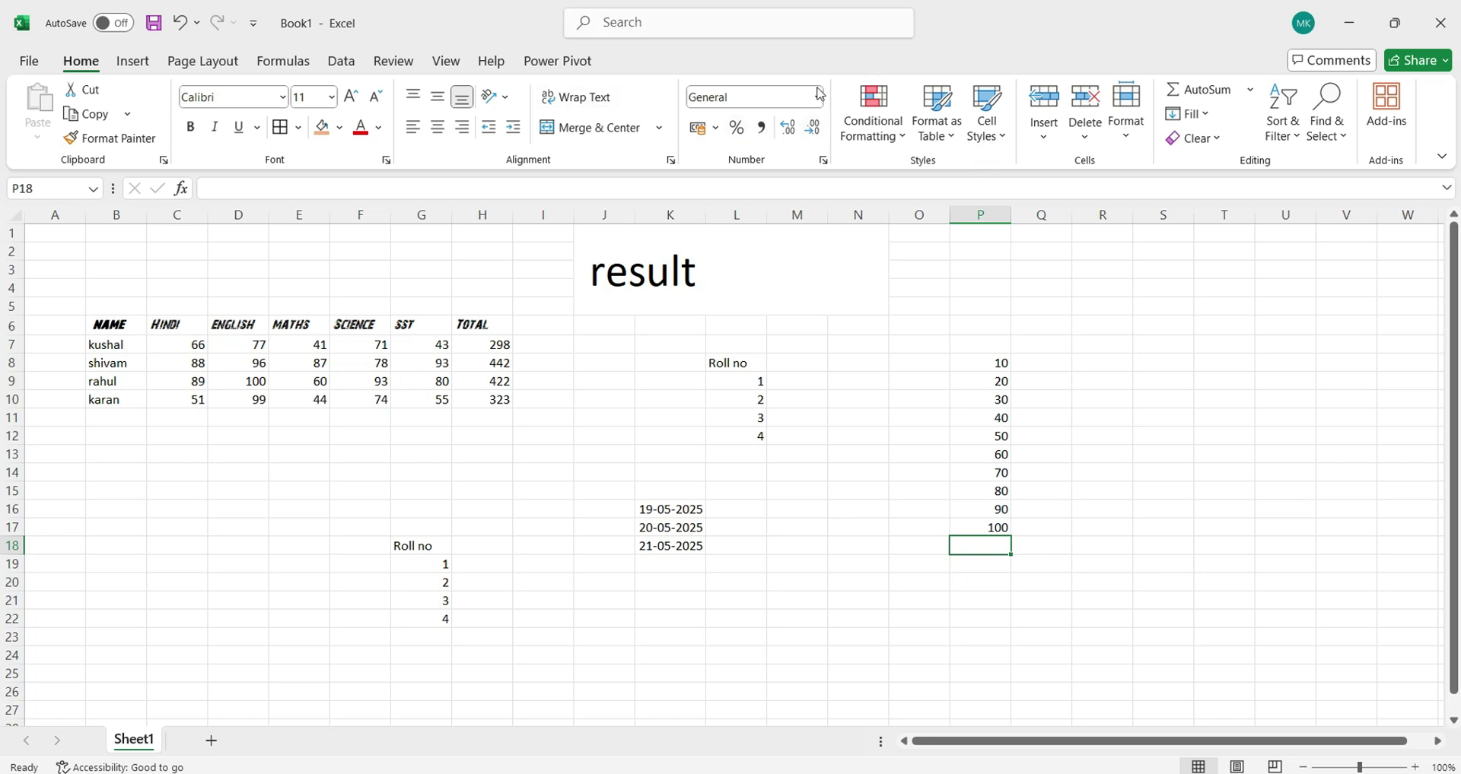
left_click(1045, 138)
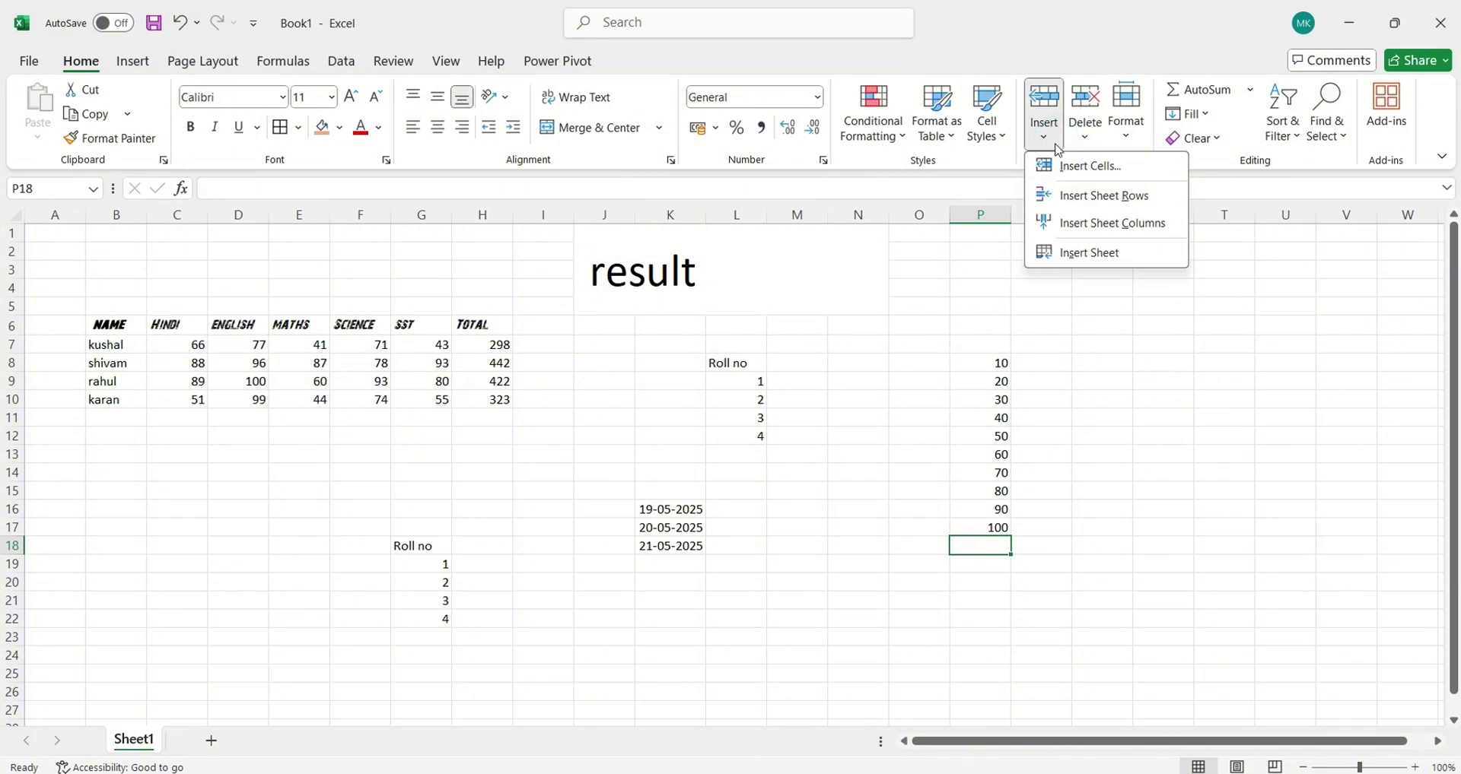
left_click(1104, 167)
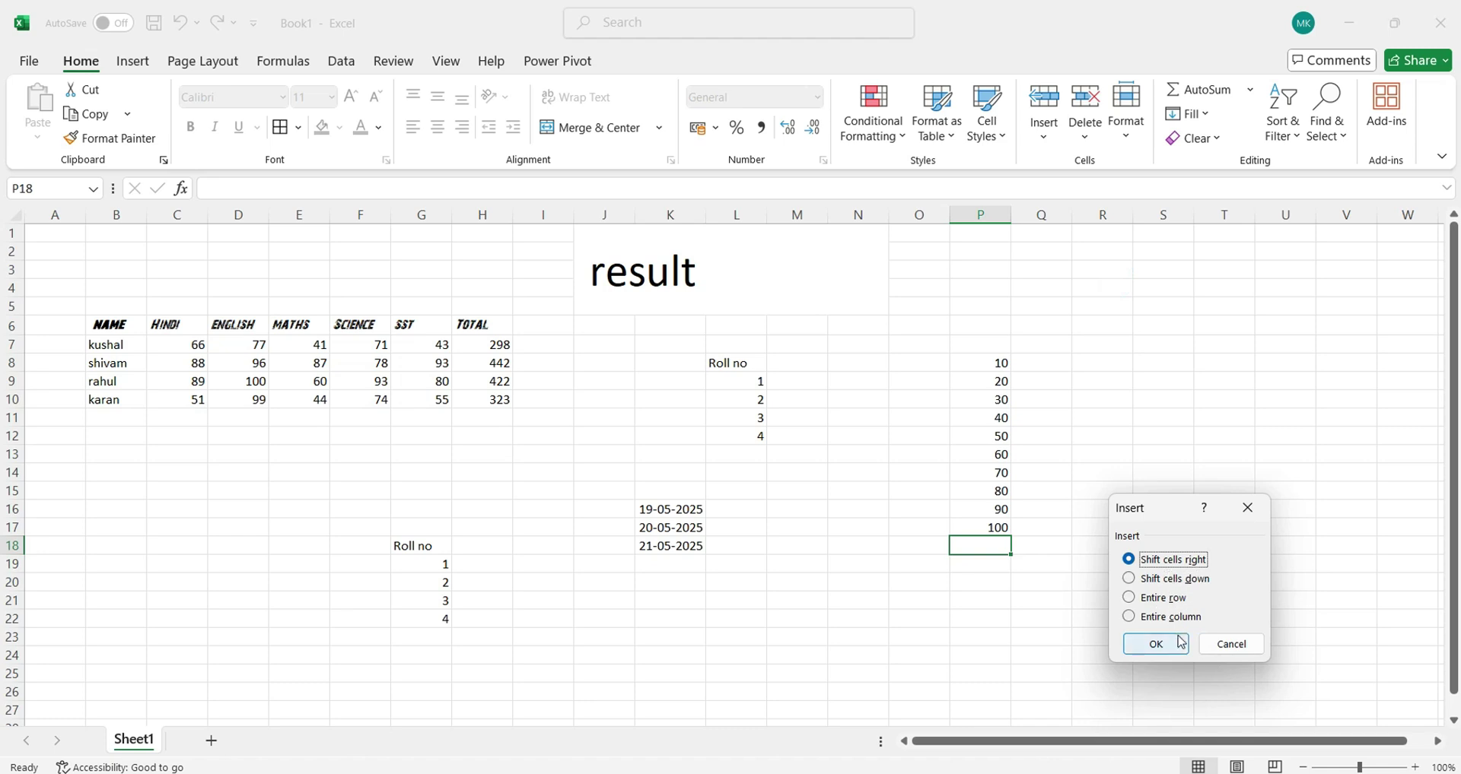
left_click(1217, 643)
Step: Try to insert an entire column at cell B8 with Insert Cells
left_click(95, 365)
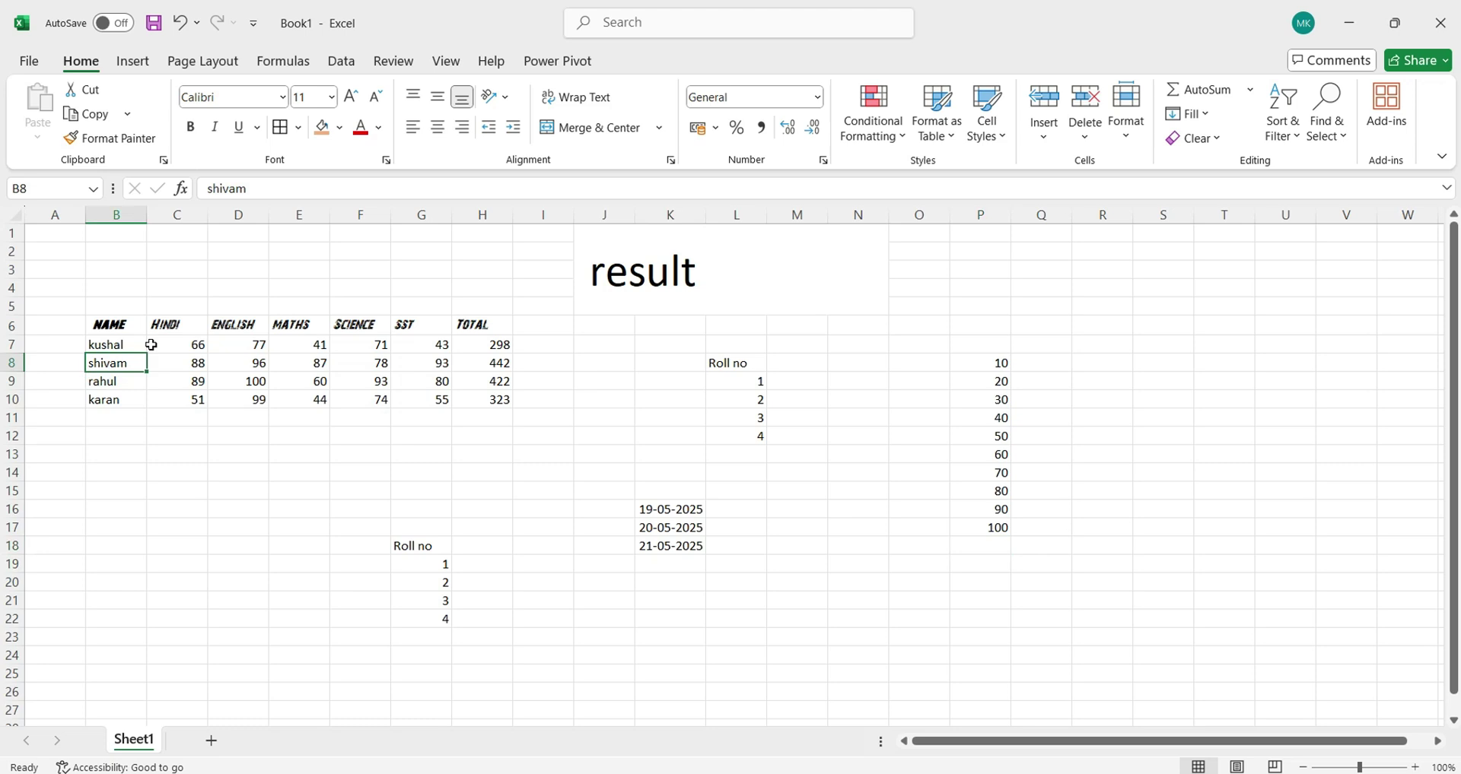
key("ctrl+shift+plus")
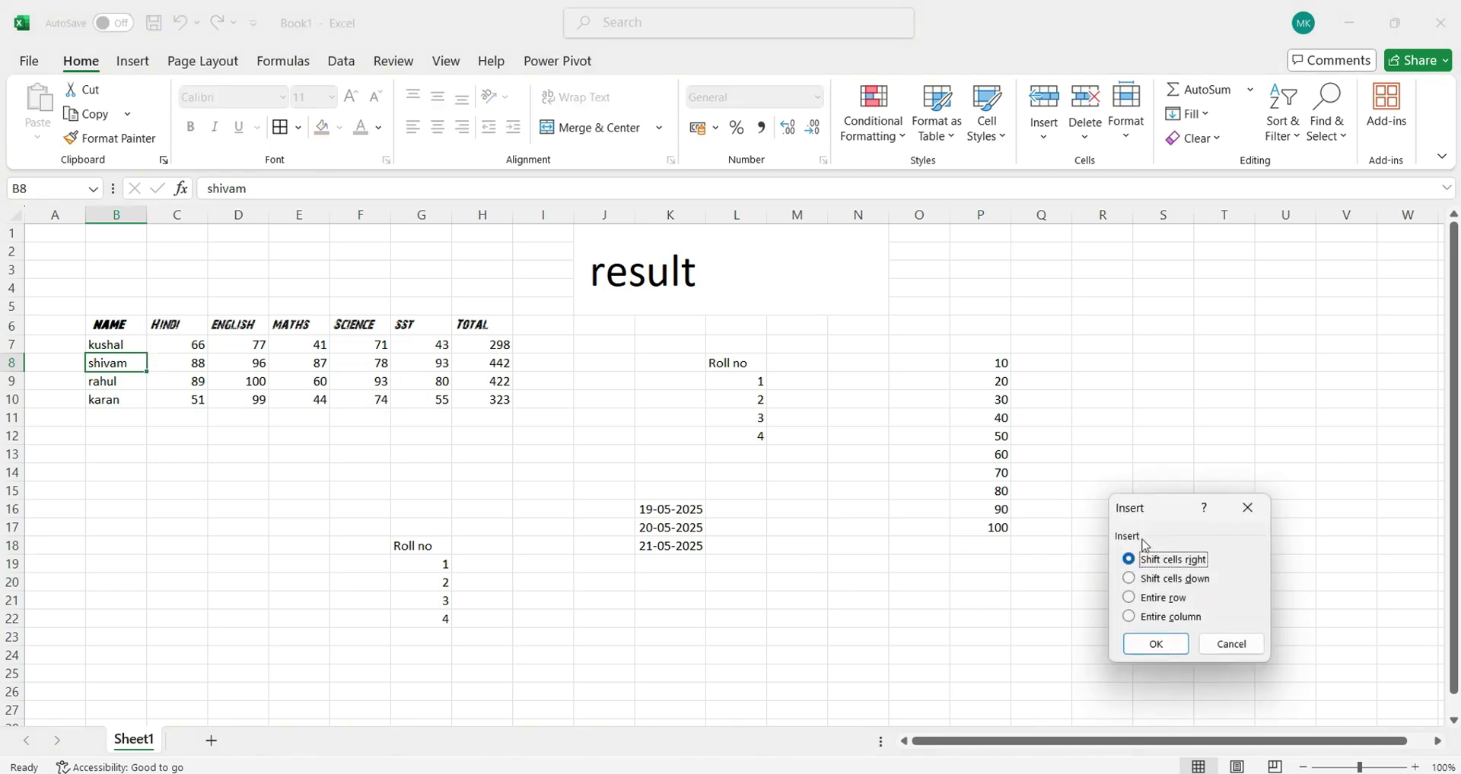
left_click(1130, 598)
left_click(1130, 616)
left_click(1173, 645)
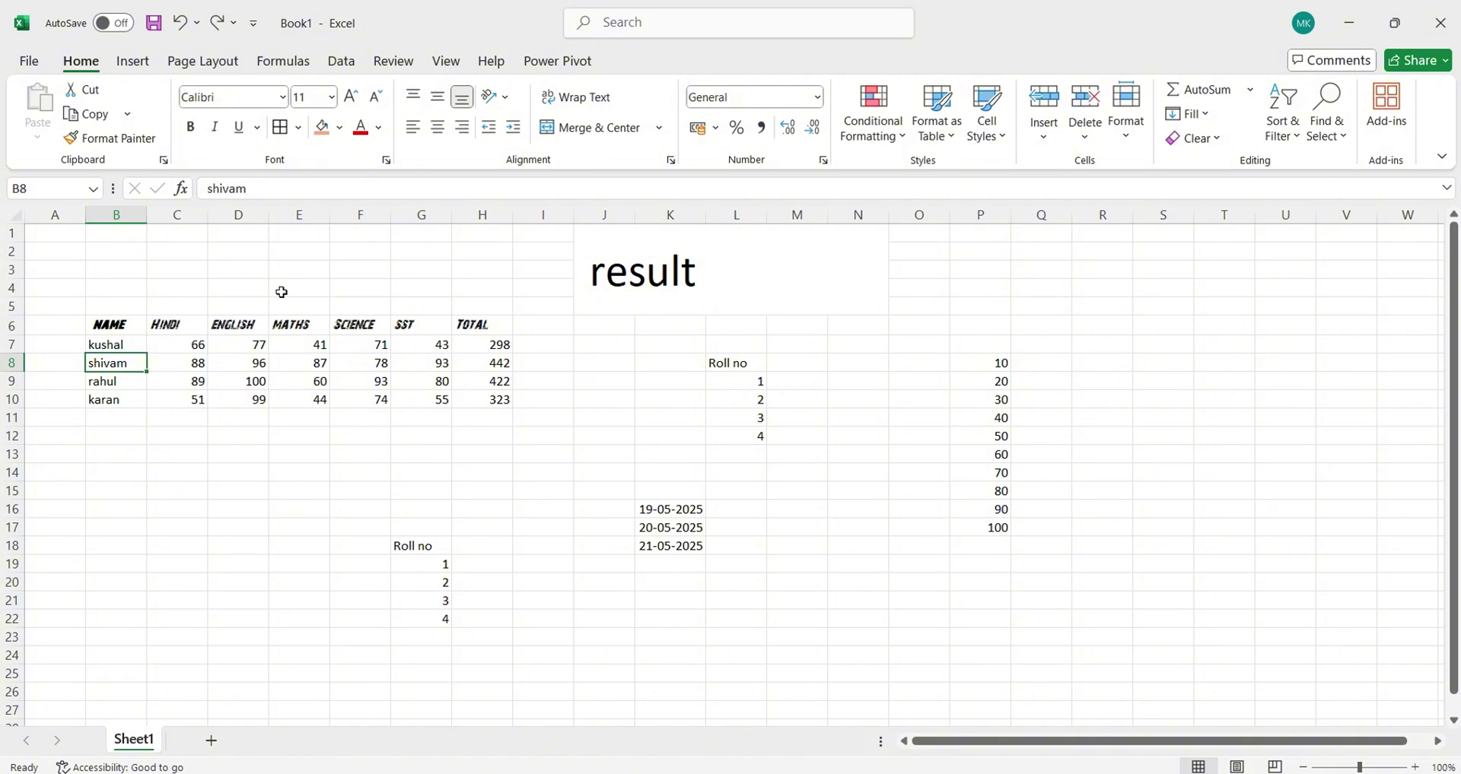
Step: Add a new worksheet to the workbook and return to Sheet1
left_click(872, 130)
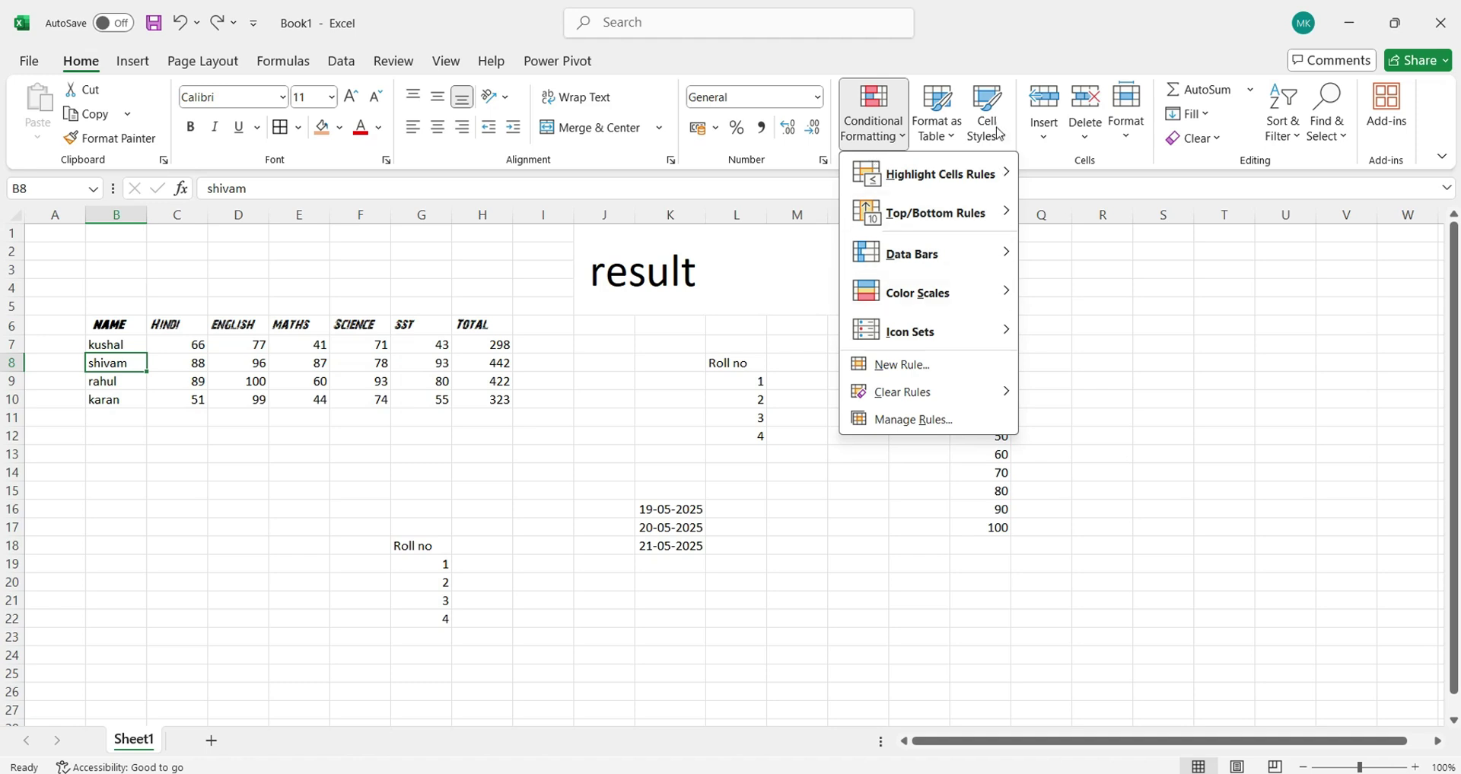
left_click(1038, 124)
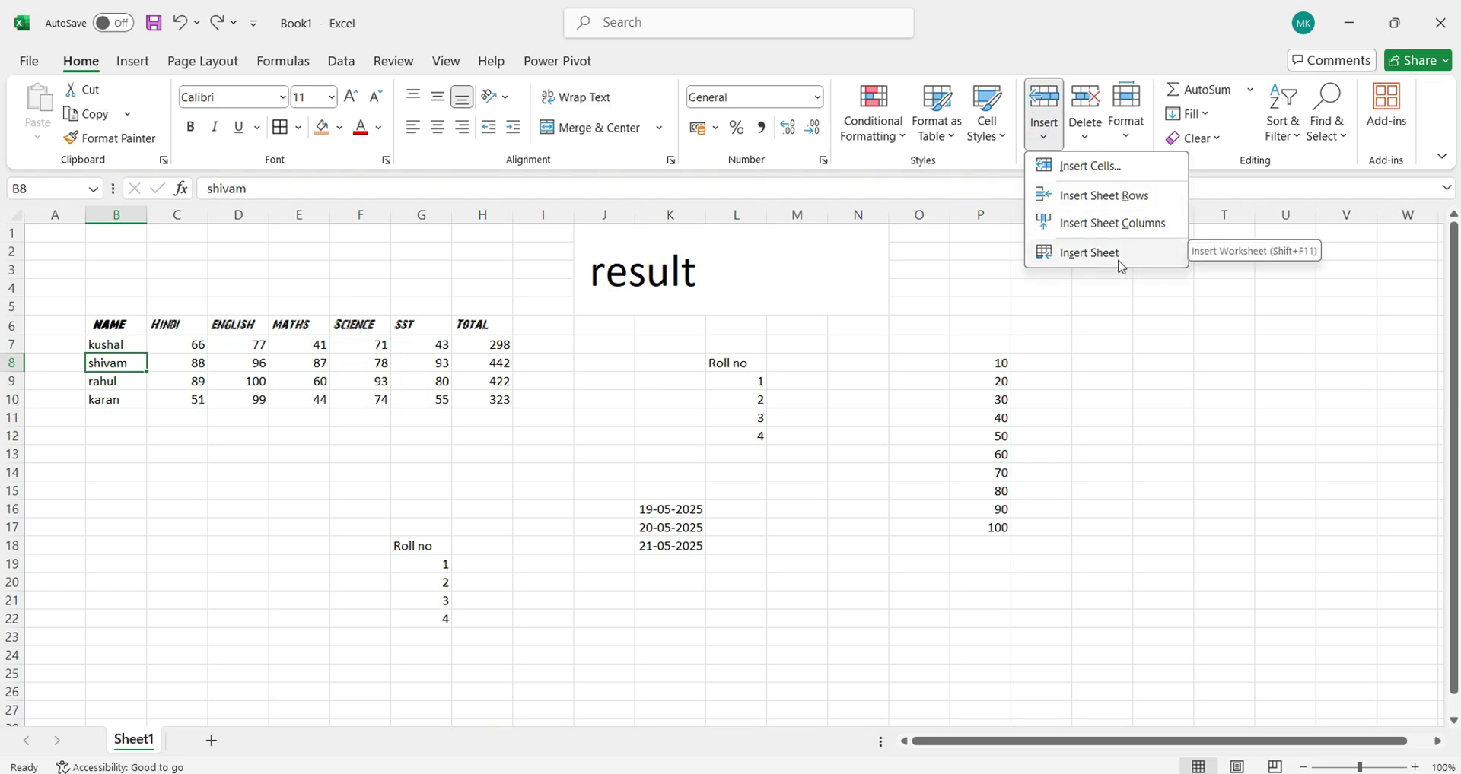
left_click(311, 740)
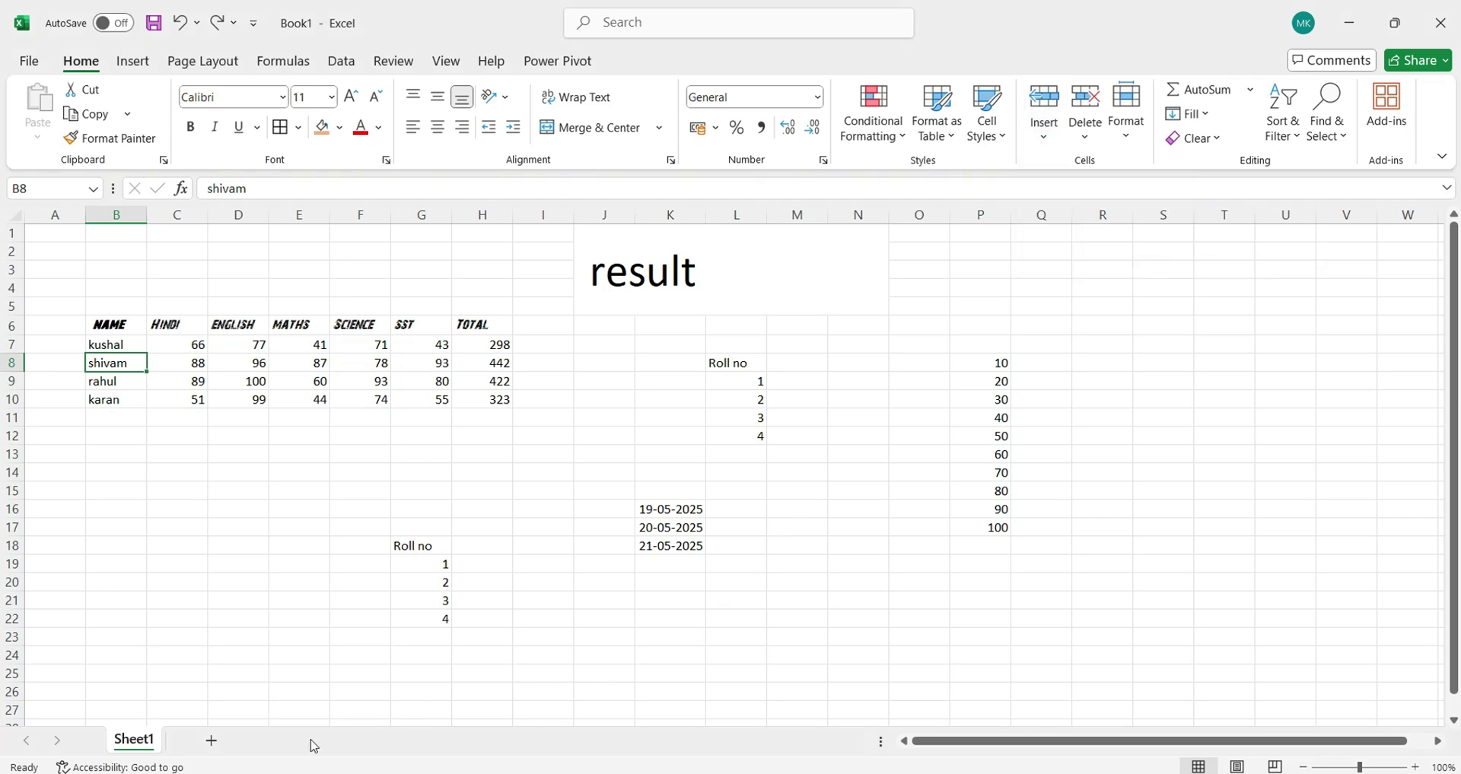
left_click(213, 743)
left_click(133, 740)
Step: Delete the entire column containing cell B8 and undo the deletion
key("ctrl+minus")
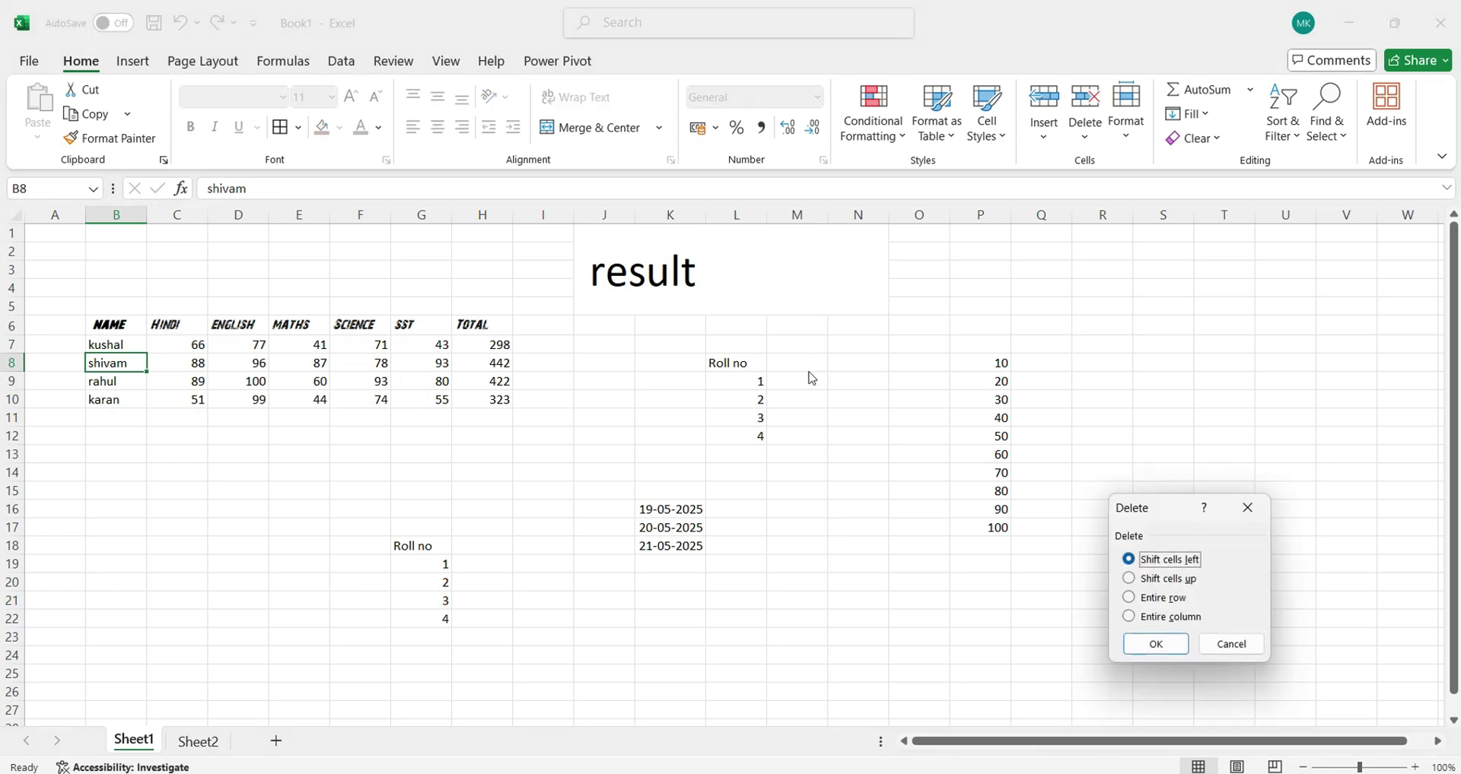
left_click(1167, 617)
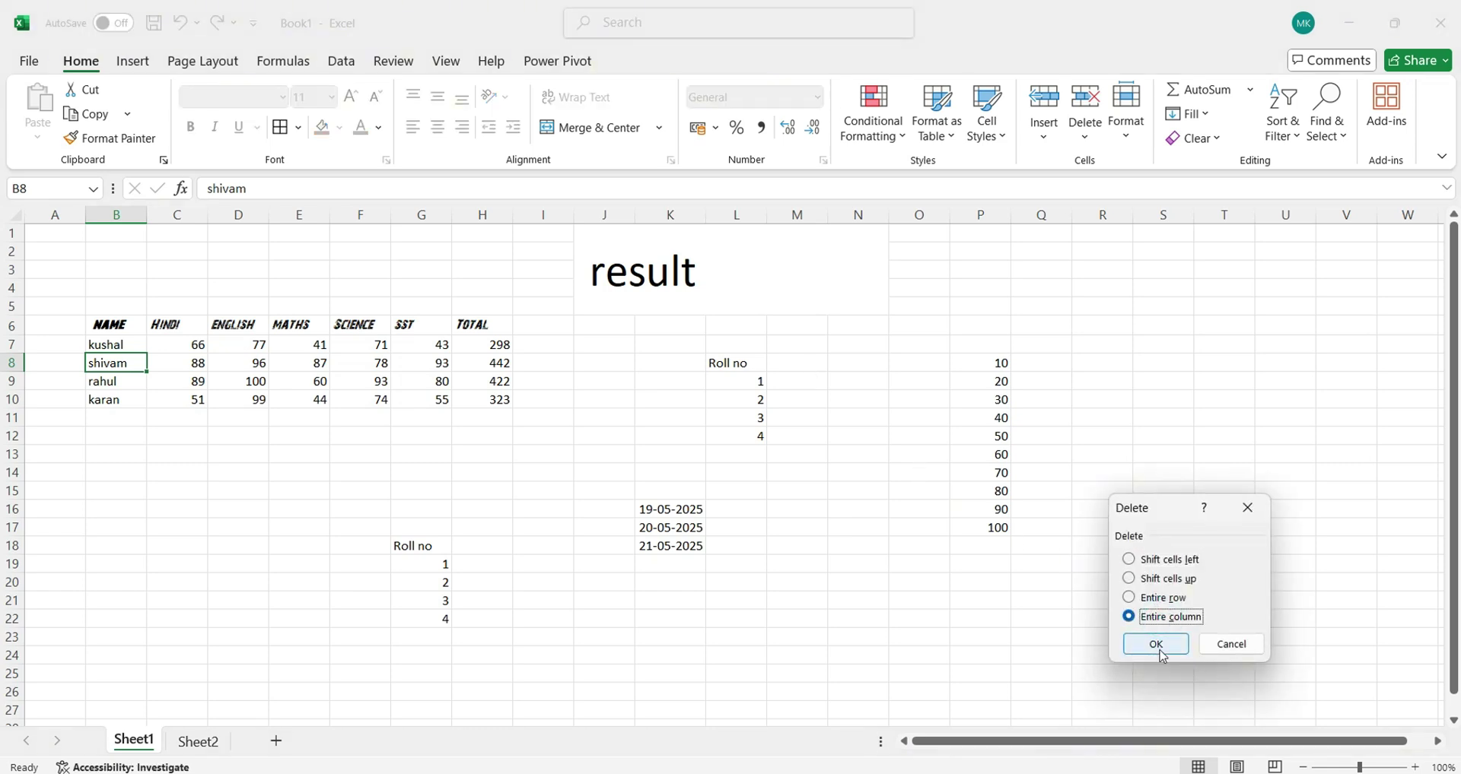
left_click(1155, 645)
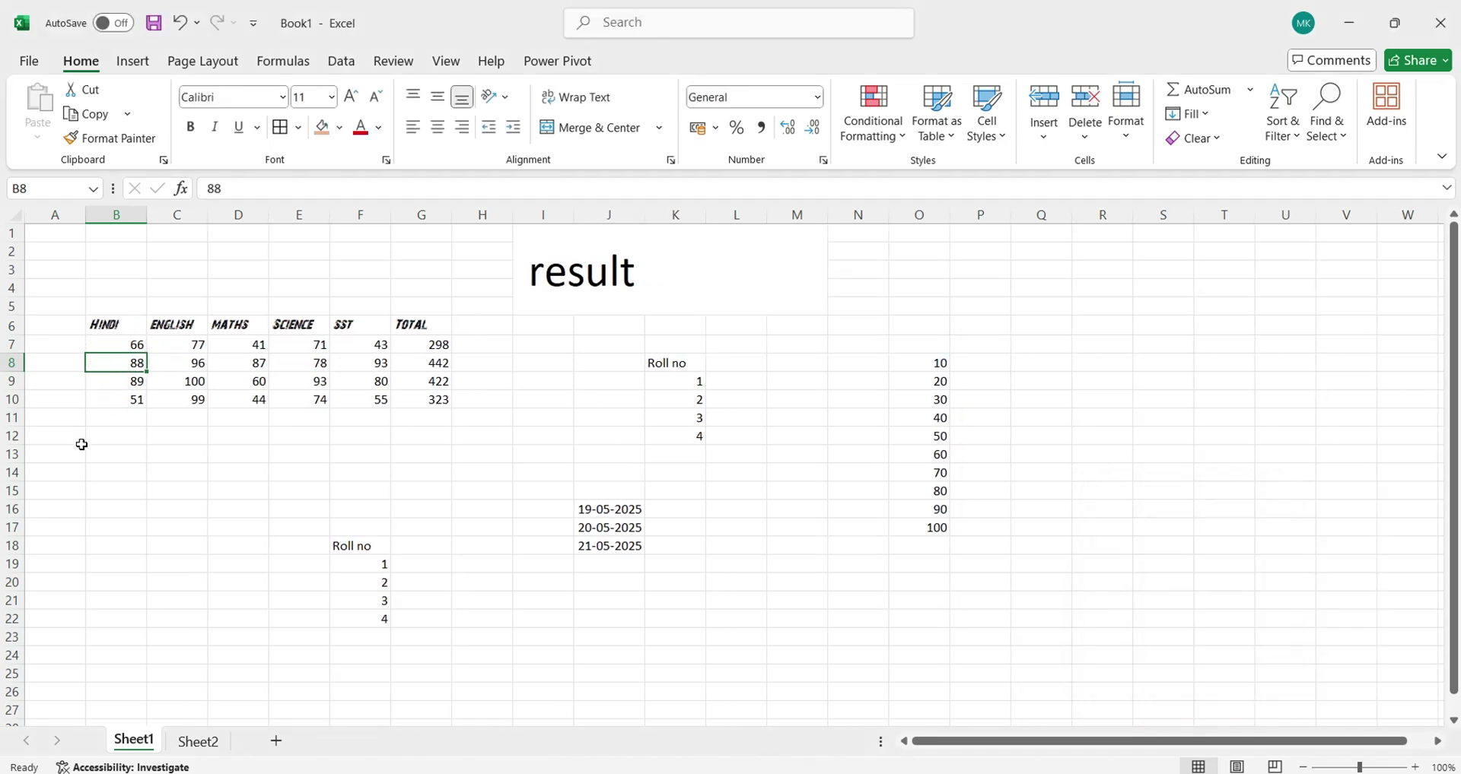
key("ctrl+z")
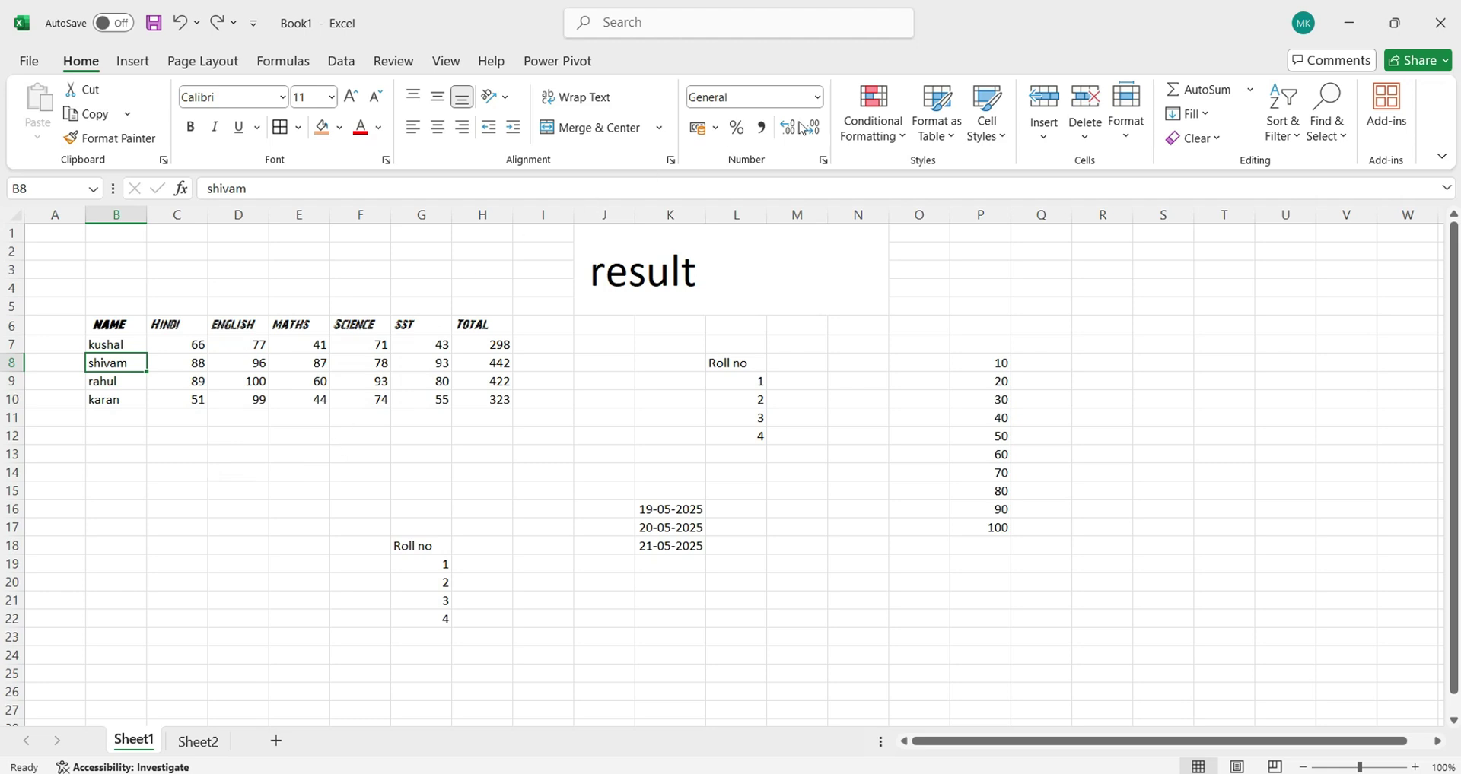
Step: Set the row height of cell B8's row to 25
left_click(813, 373)
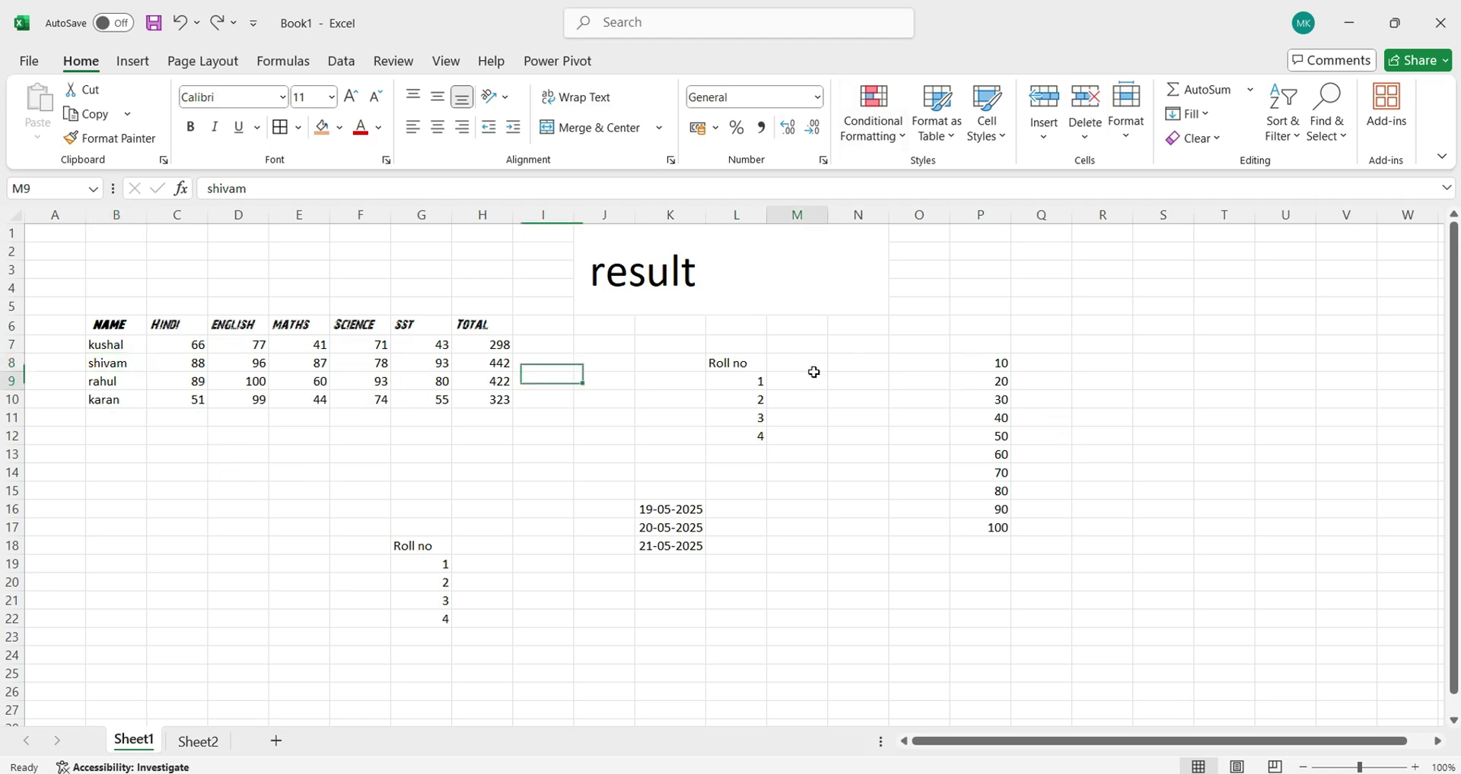
left_click(93, 371)
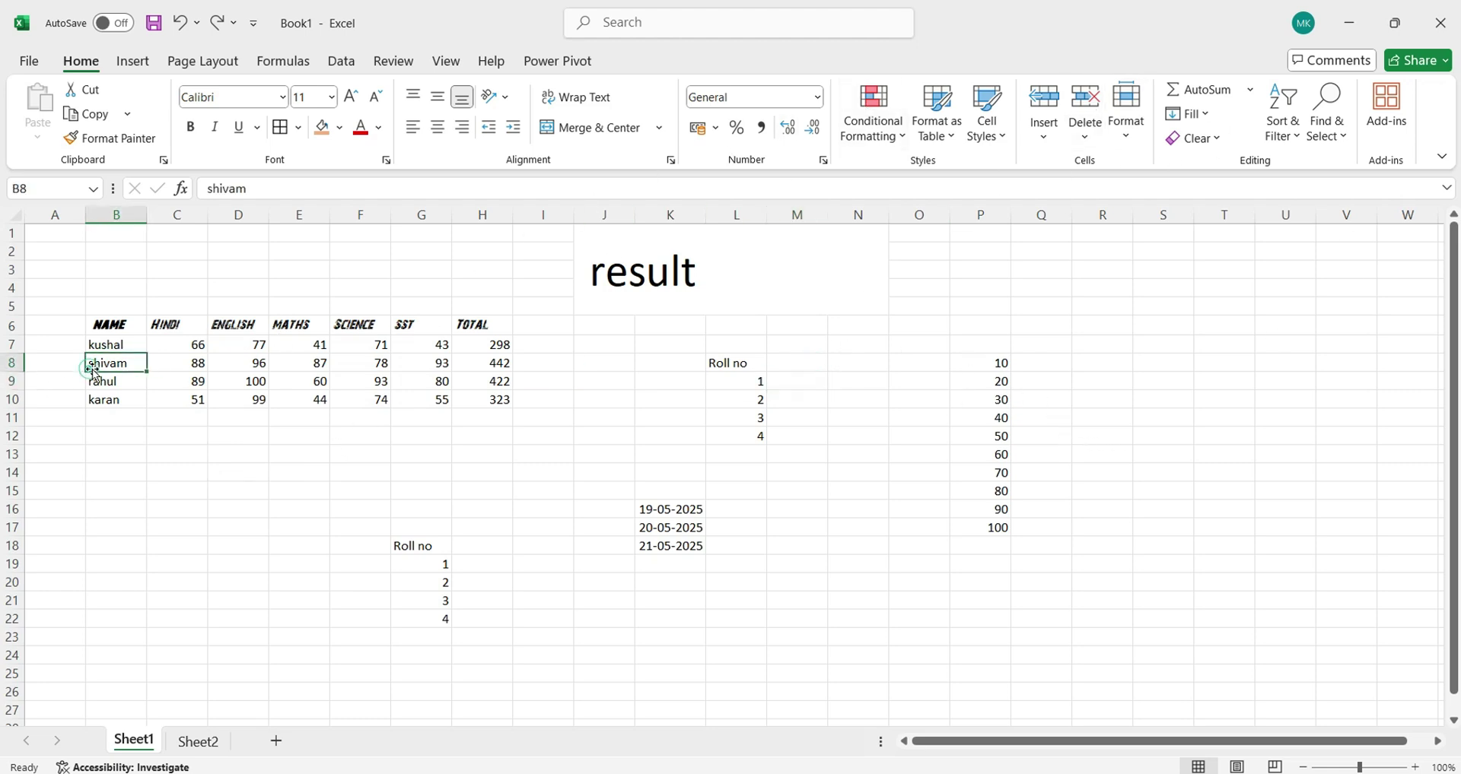
left_click(1126, 138)
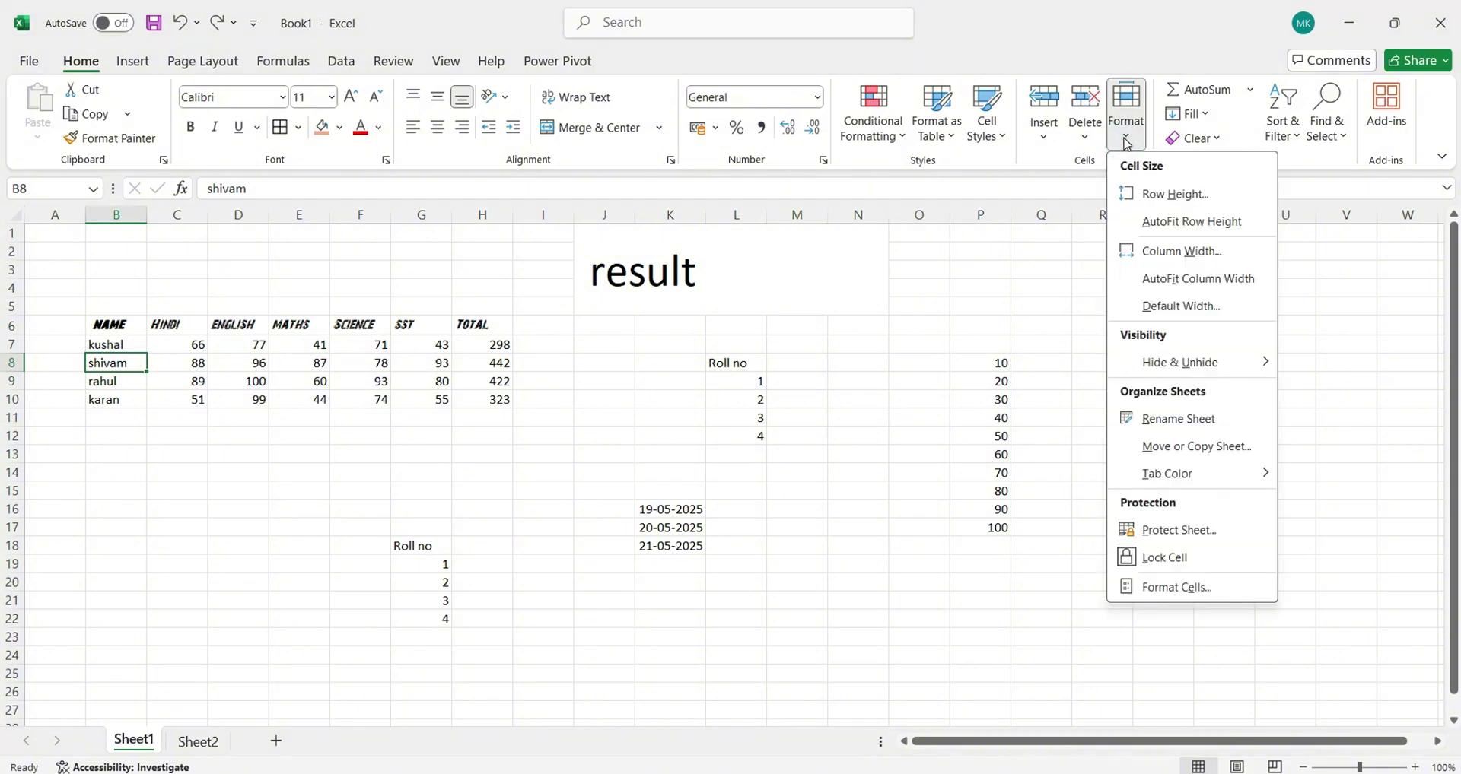
left_click(1175, 194)
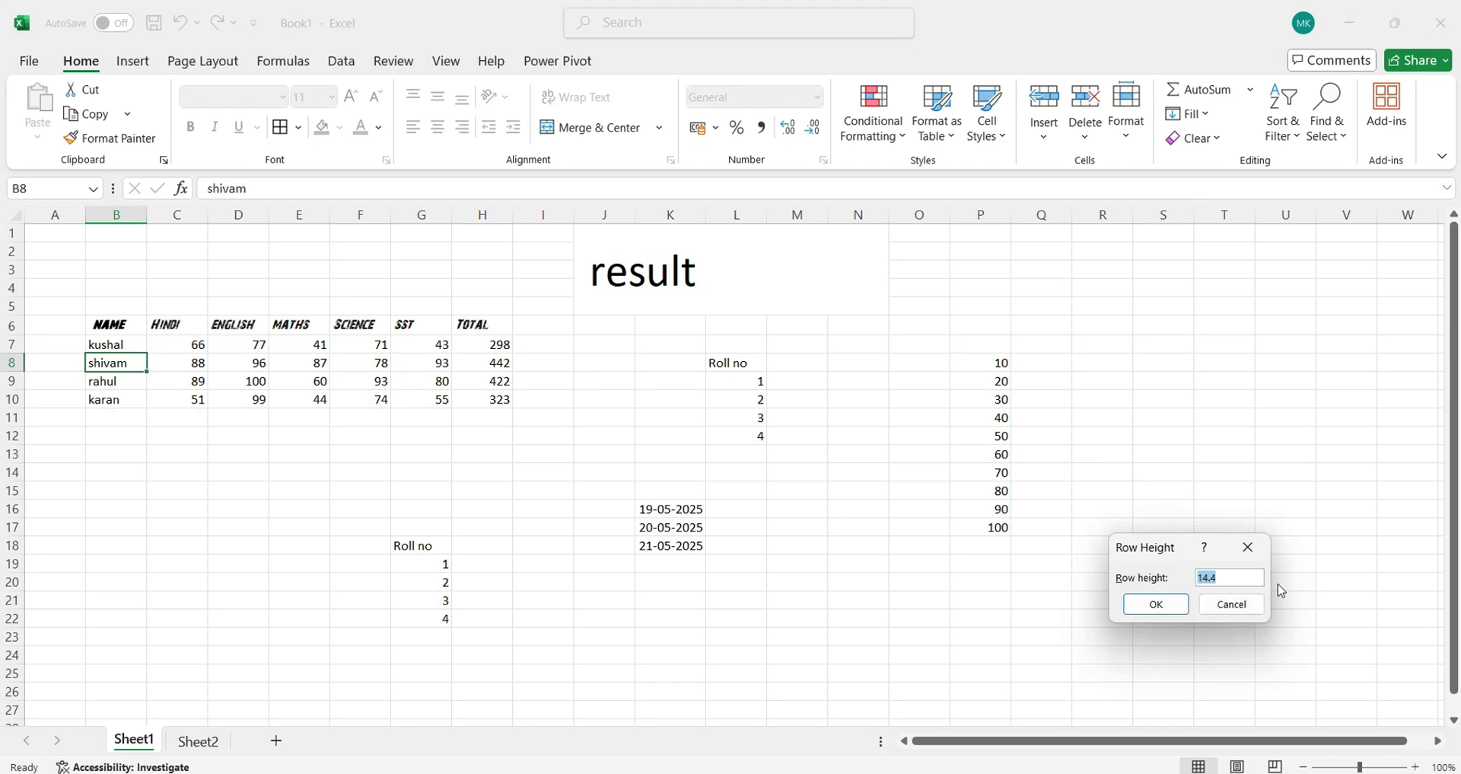
left_click_drag(1178, 564, 642, 488)
left_click(694, 498)
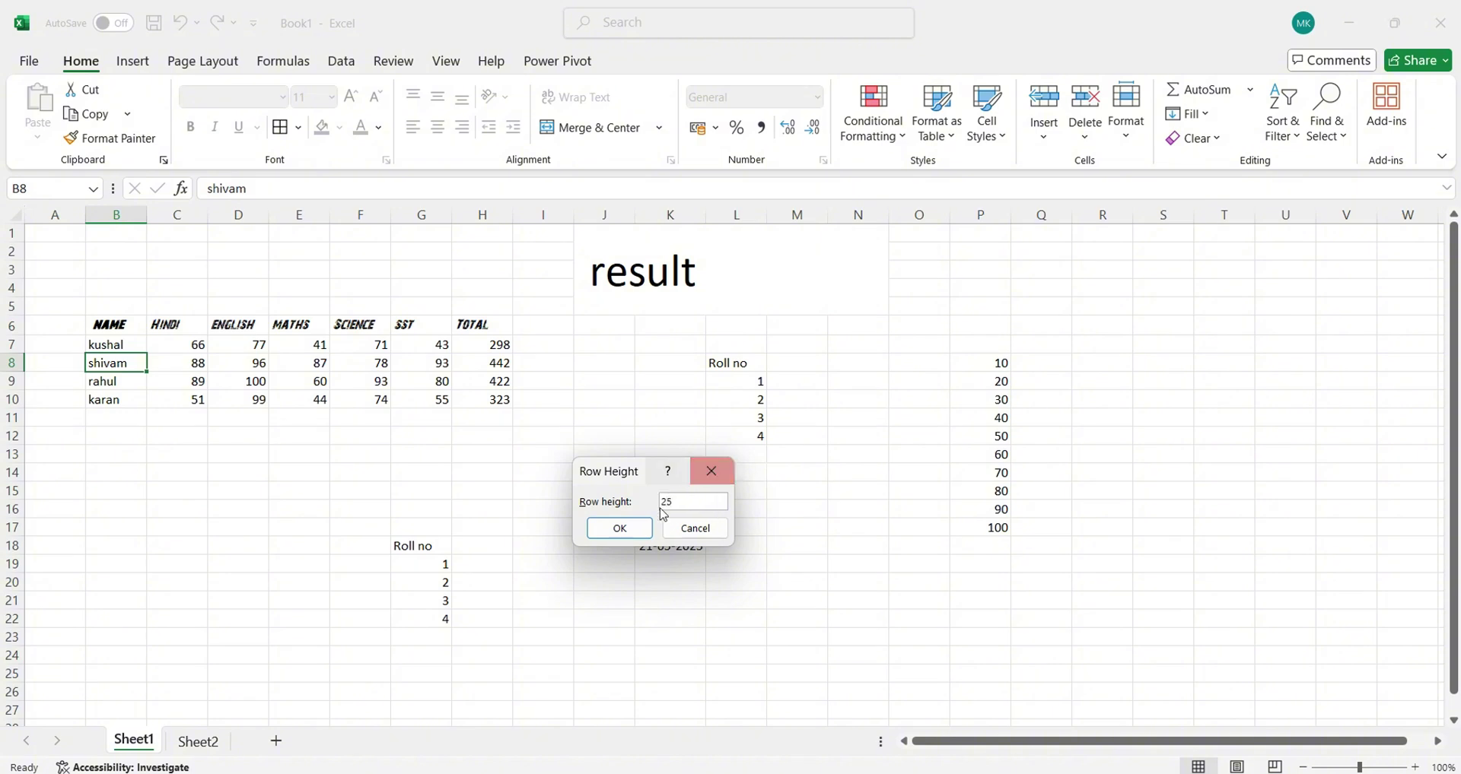
left_click(620, 528)
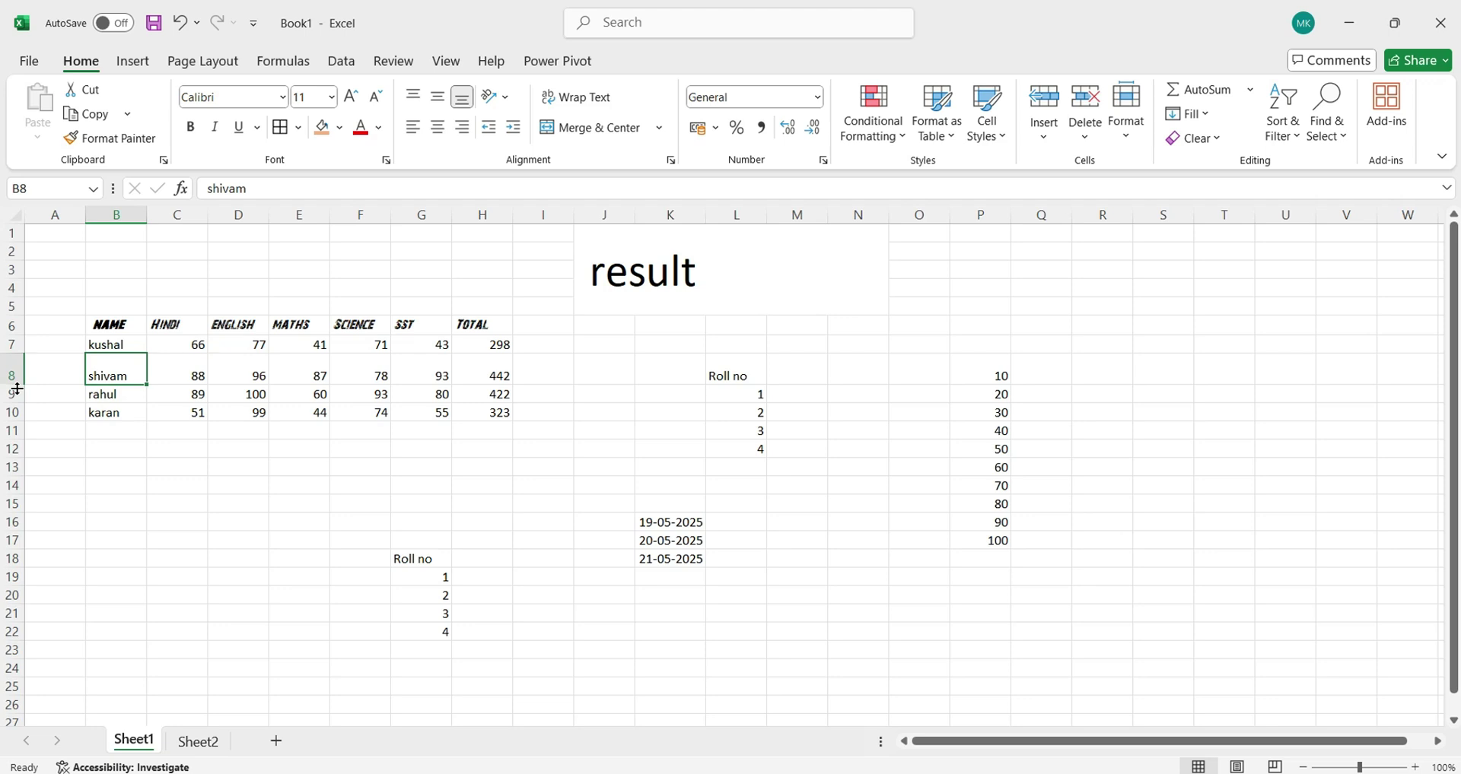
Step: Stretch row 8 to a much taller height and restore it with AutoFit Row Height
left_click_drag(16, 389, 16, 443)
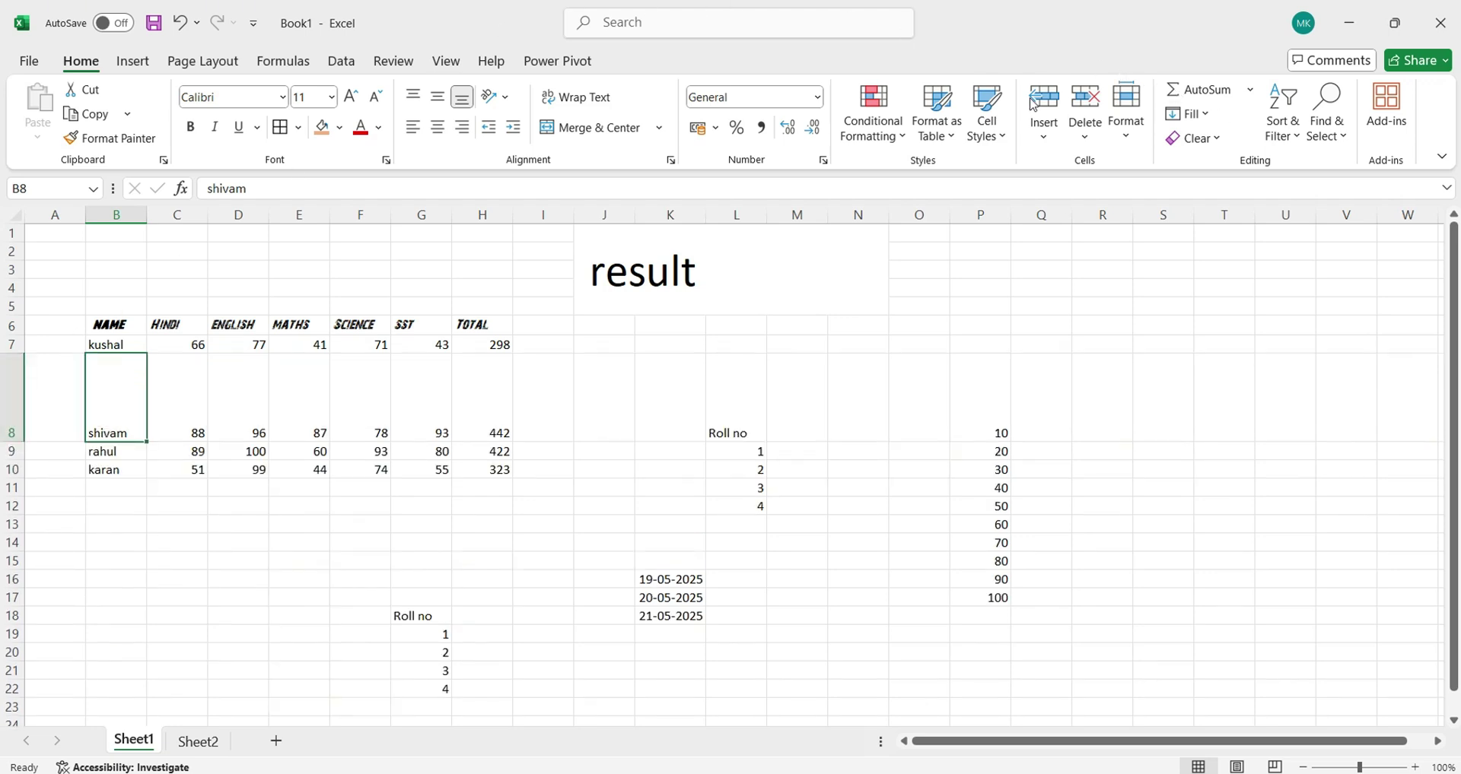
left_click(1119, 135)
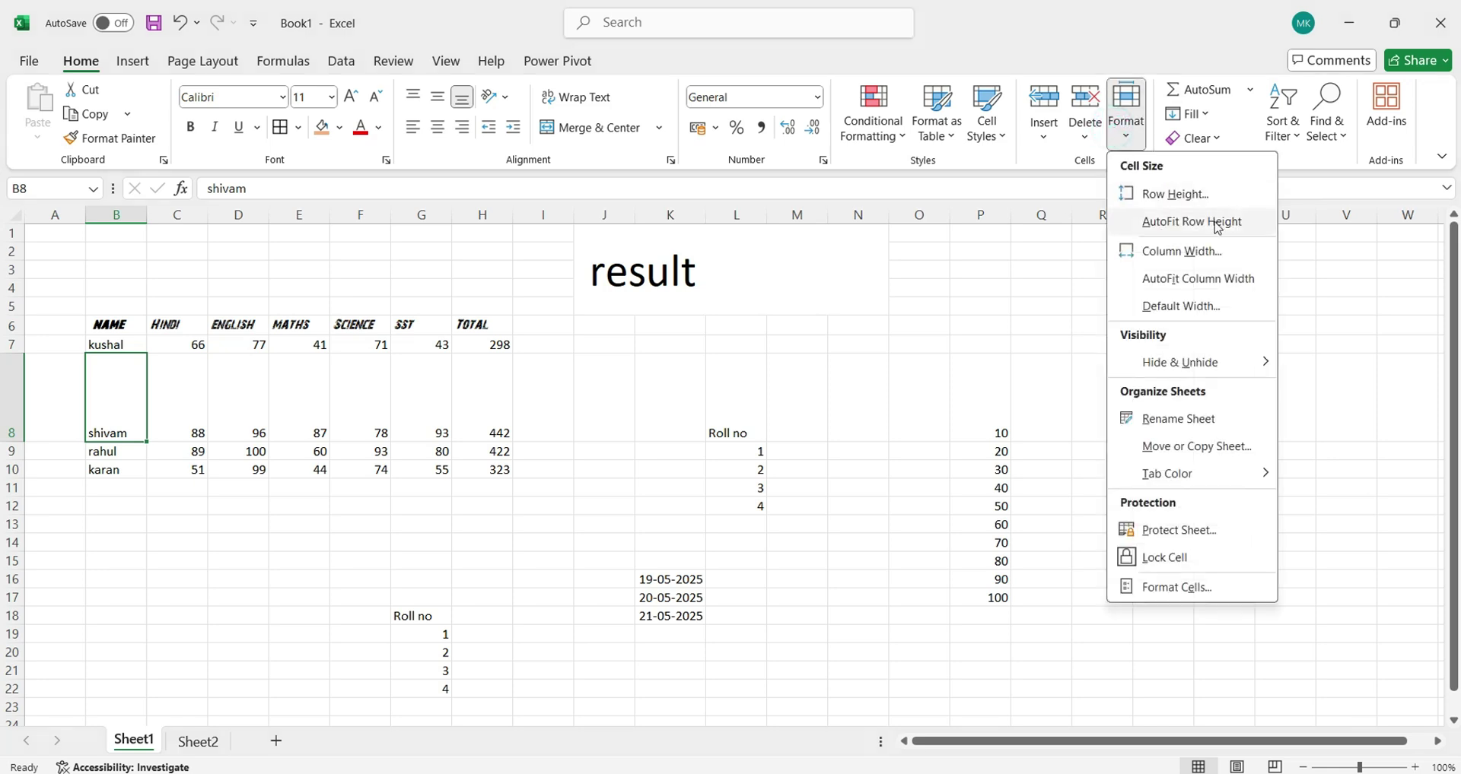
left_click(1210, 220)
Step: Open the cell size and formatting options for cell B8
left_click(1125, 136)
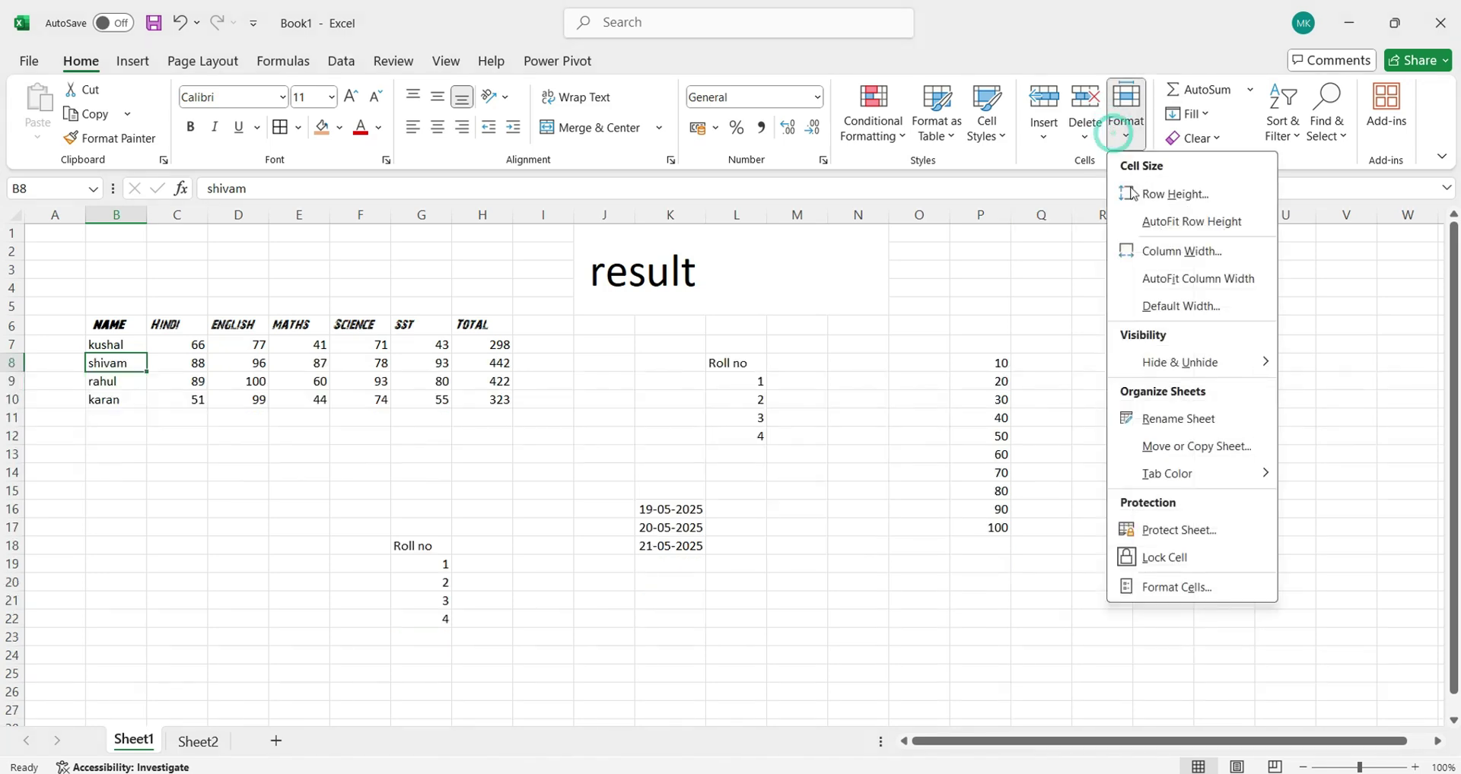
Step: Set the width of column B to 15
left_click(1183, 251)
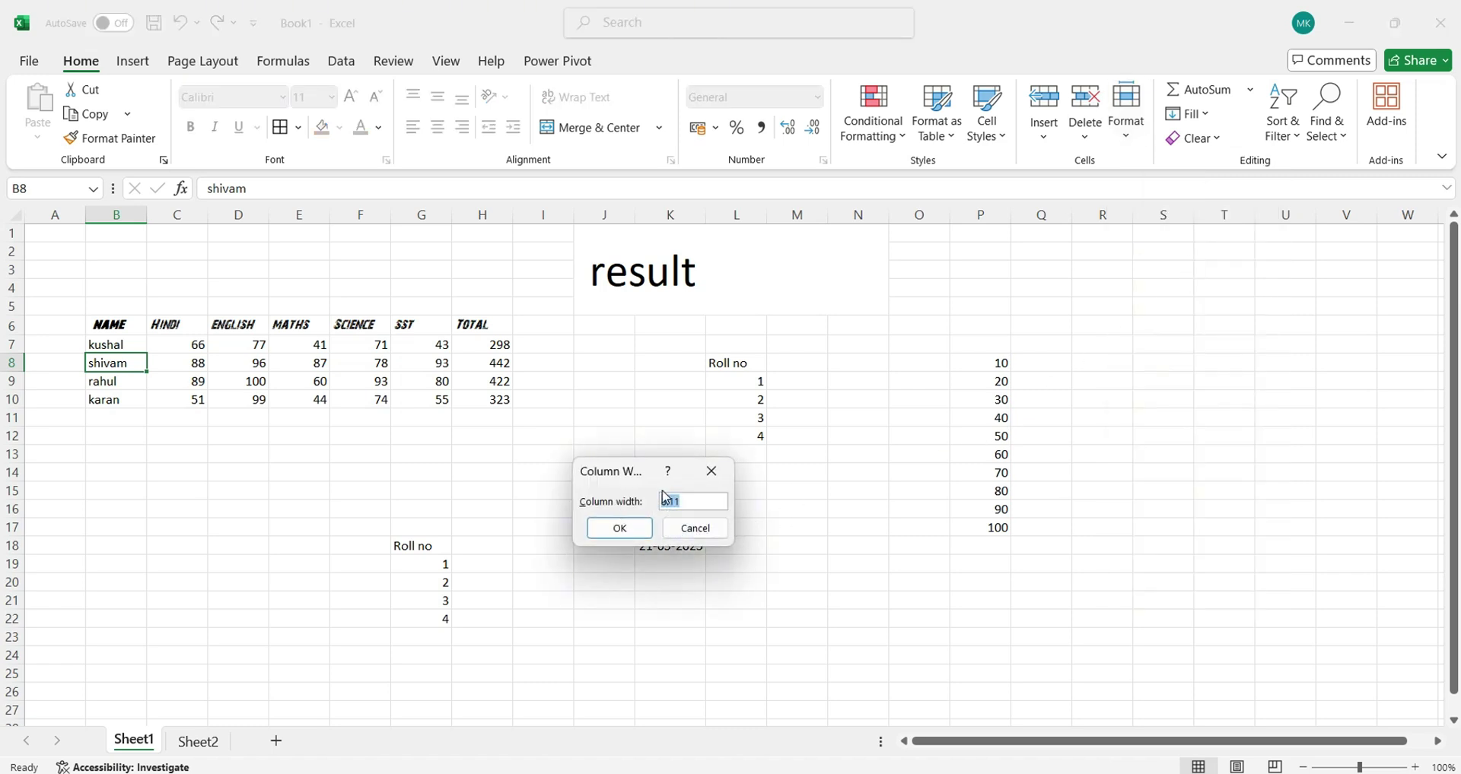
key("BackSpace")
left_click(601, 526)
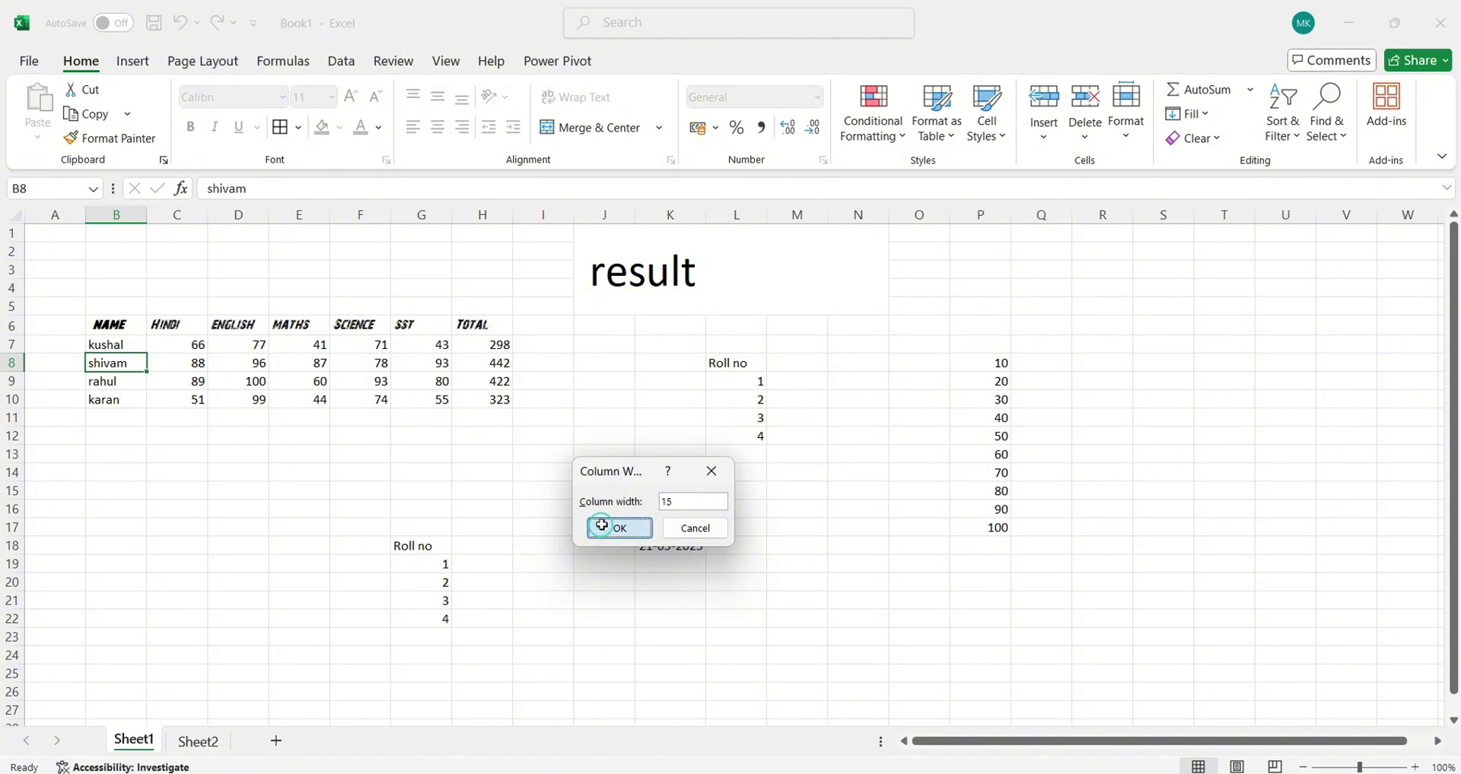
left_click(987, 126)
left_click(1030, 135)
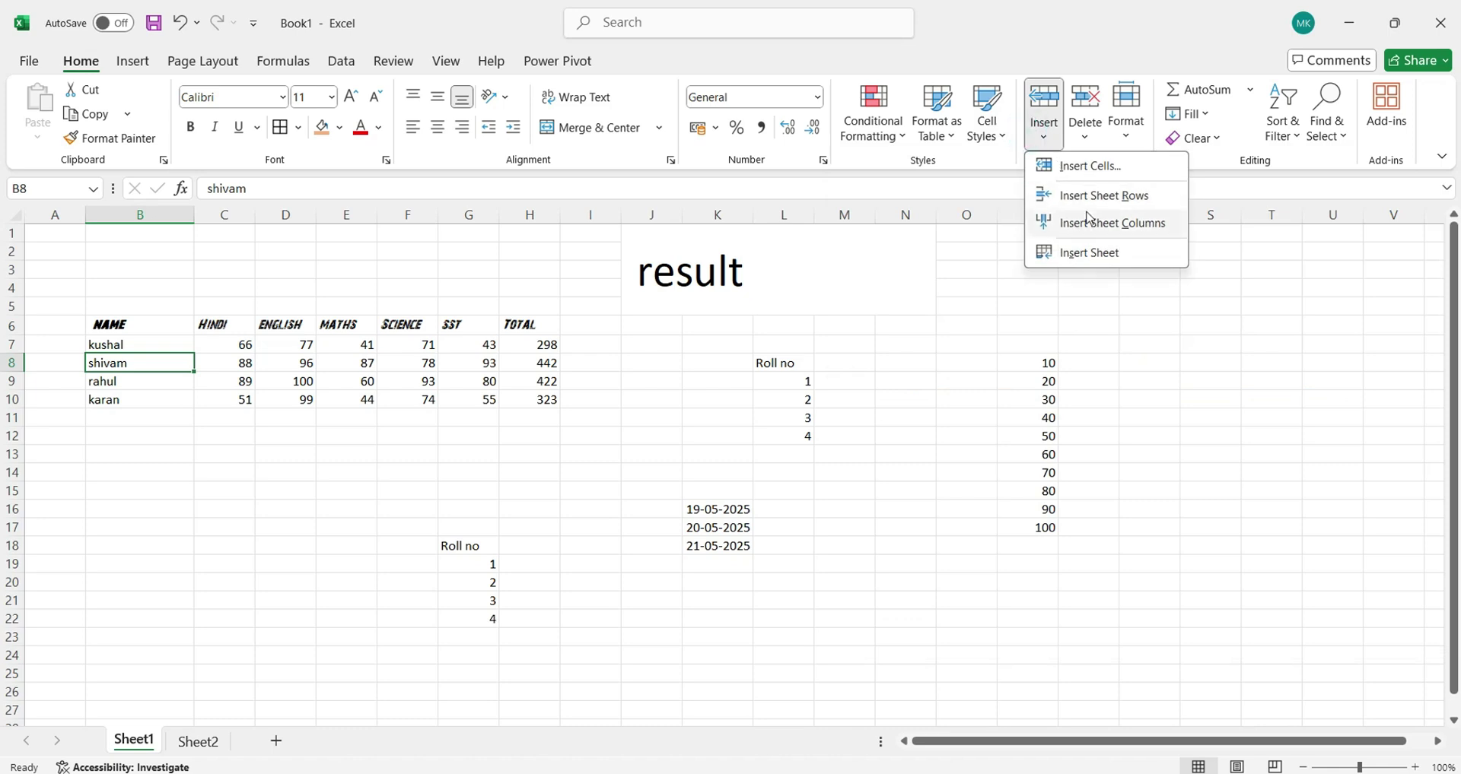
left_click(1130, 137)
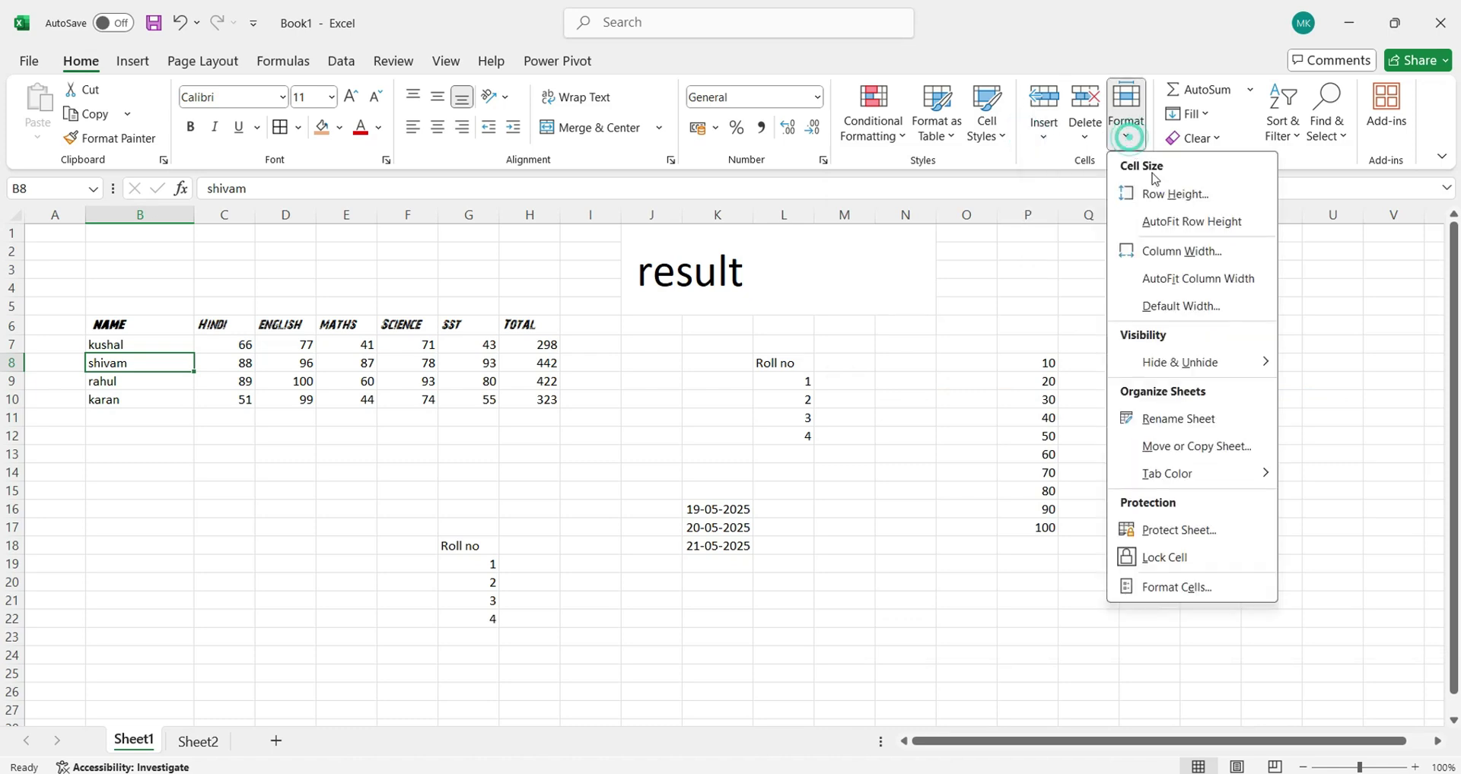
left_click(1181, 305)
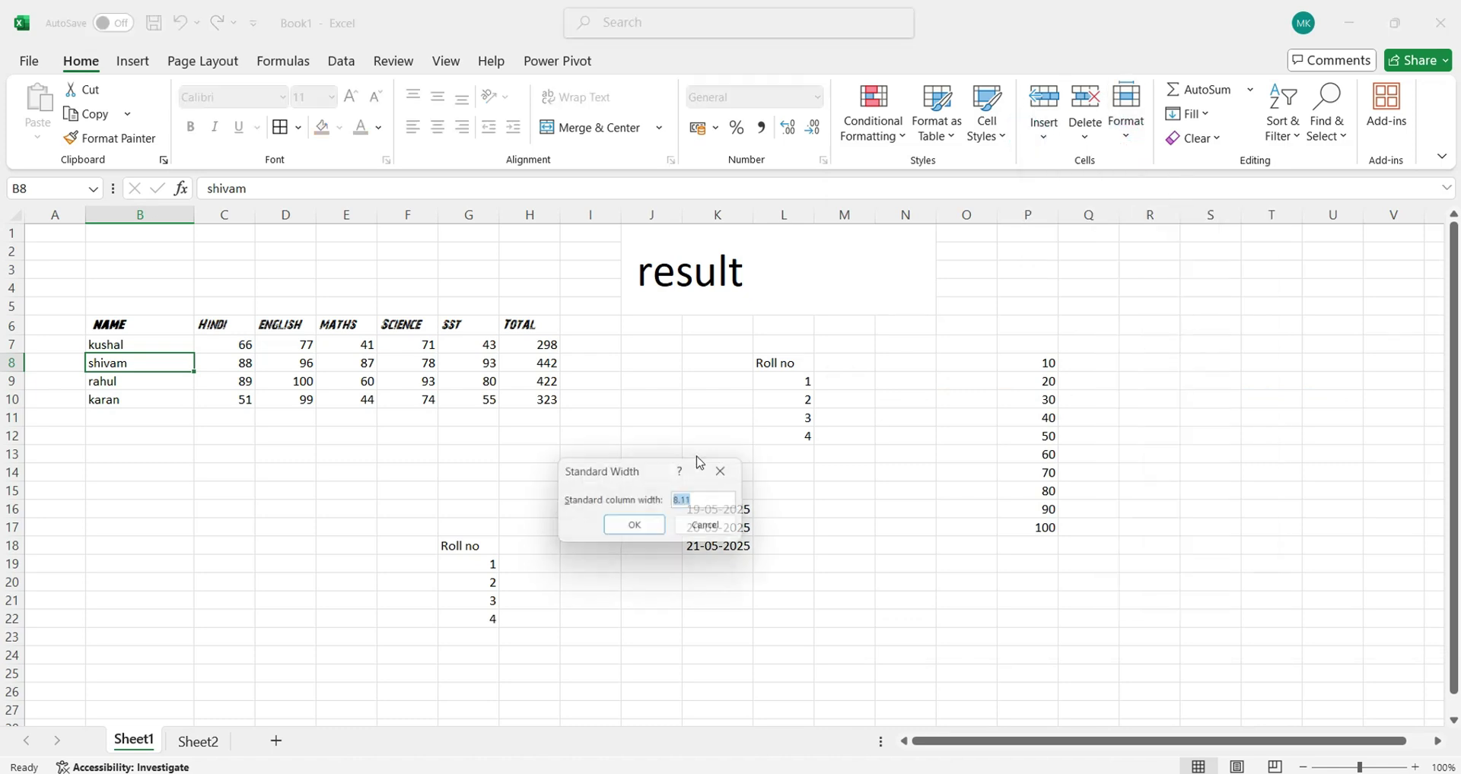
left_click(729, 473)
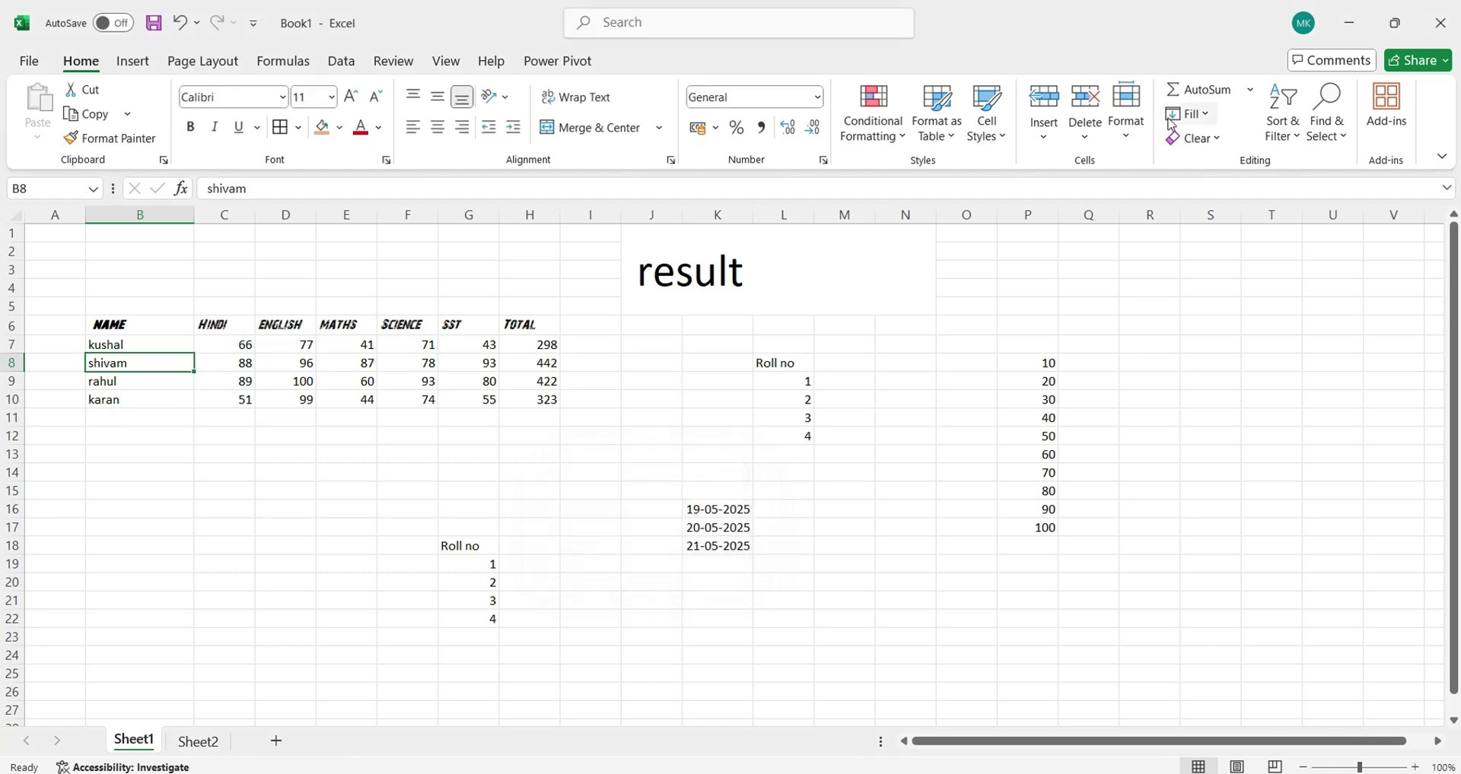
Step: Hide row 8 of the marks table and unhide it again
left_click(1126, 130)
mouse_move(1206, 355)
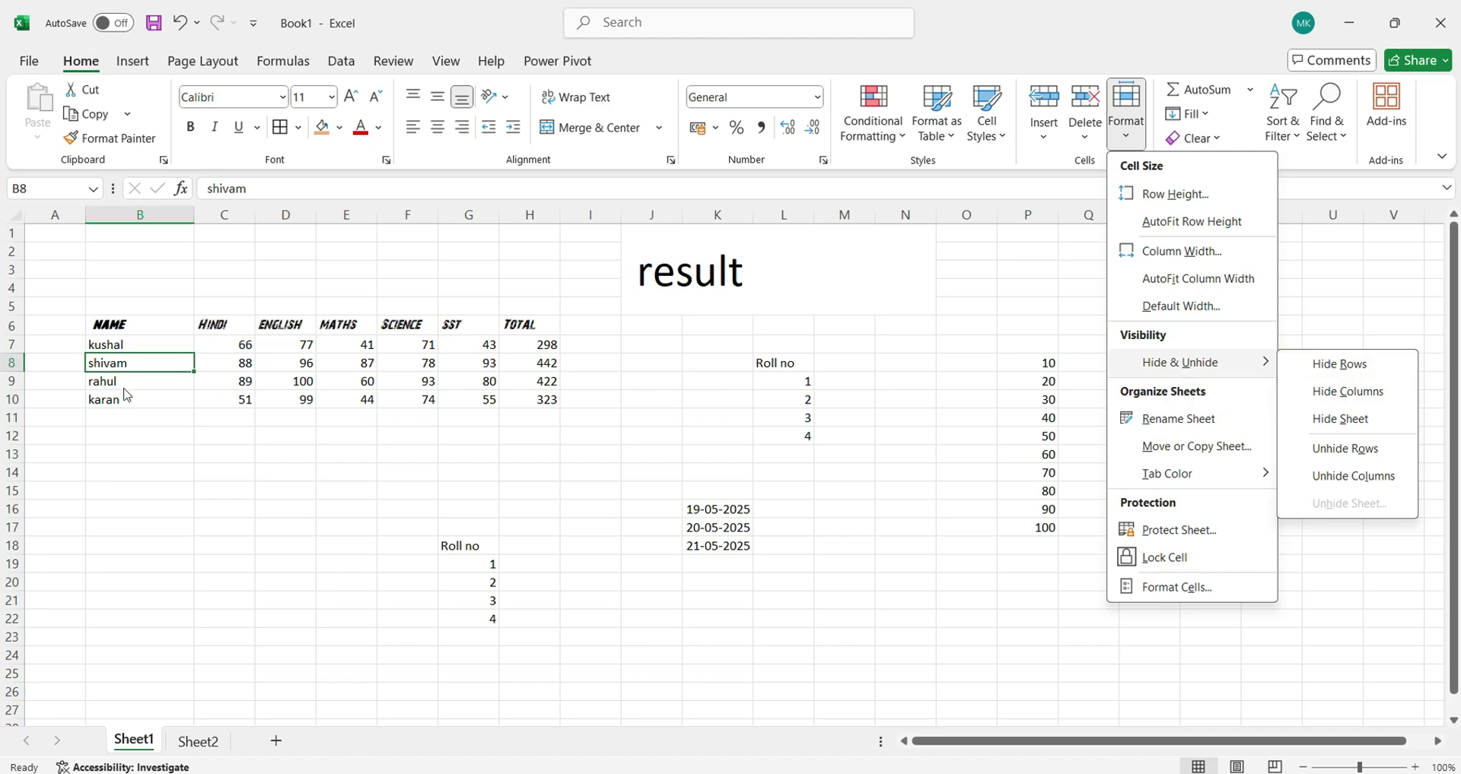
left_click(1370, 364)
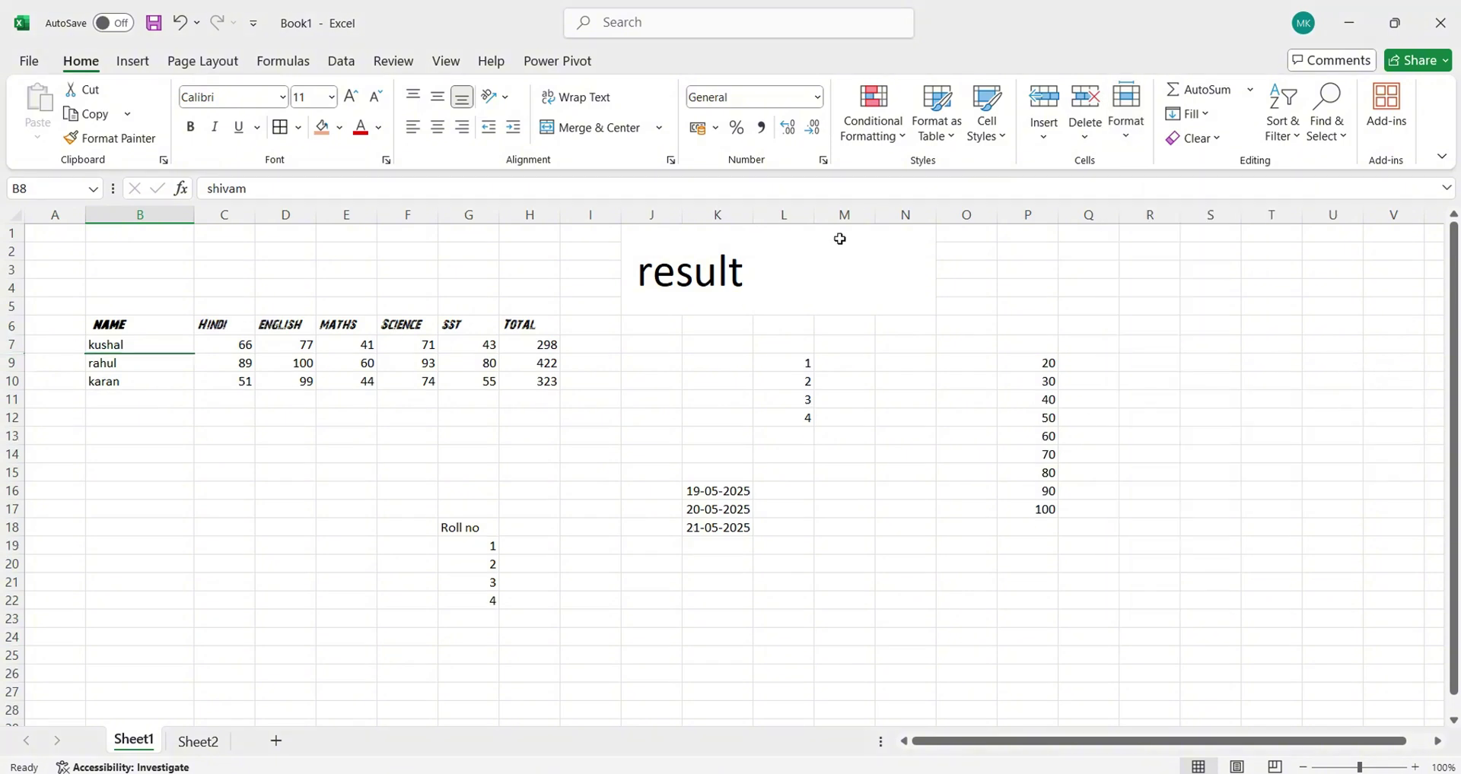
left_click(1125, 129)
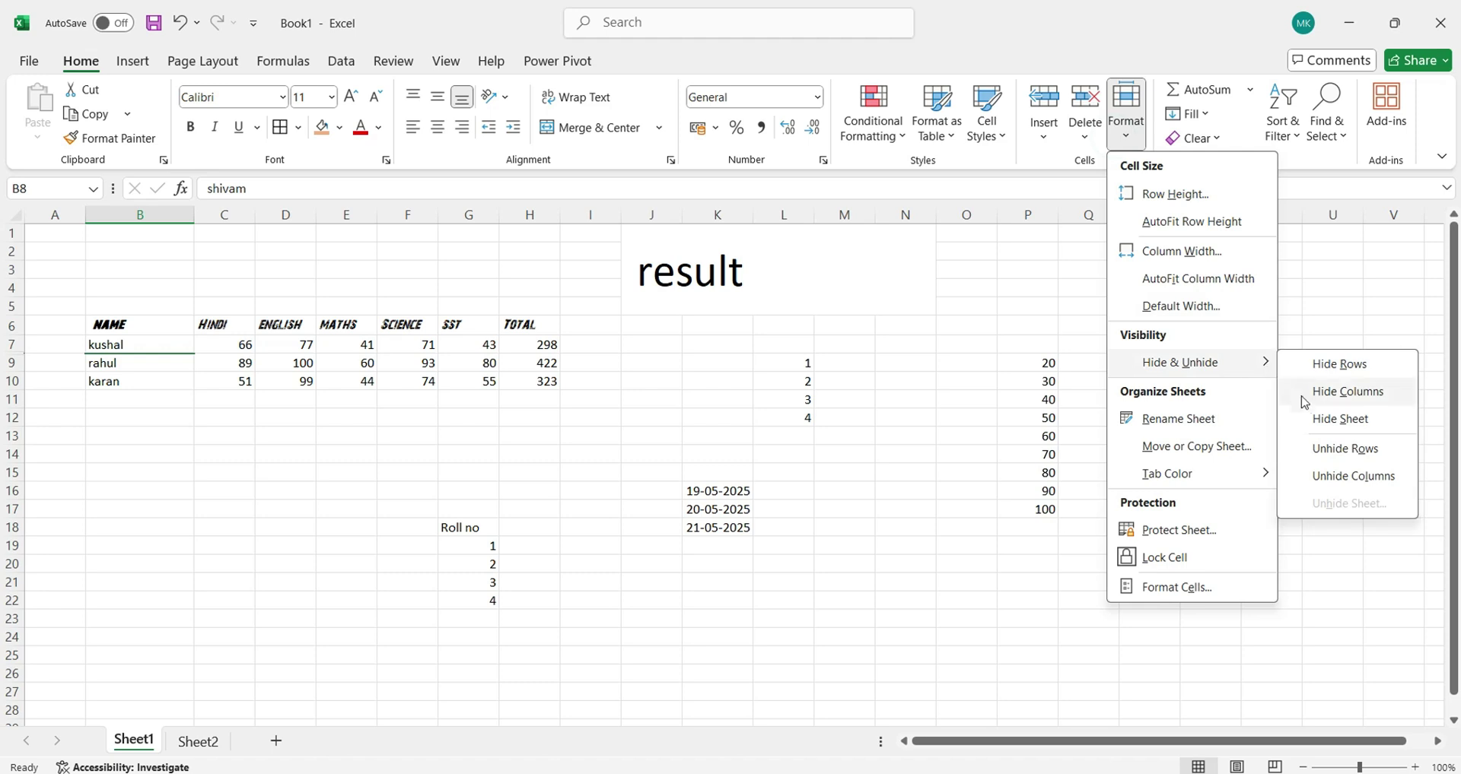
left_click(1344, 448)
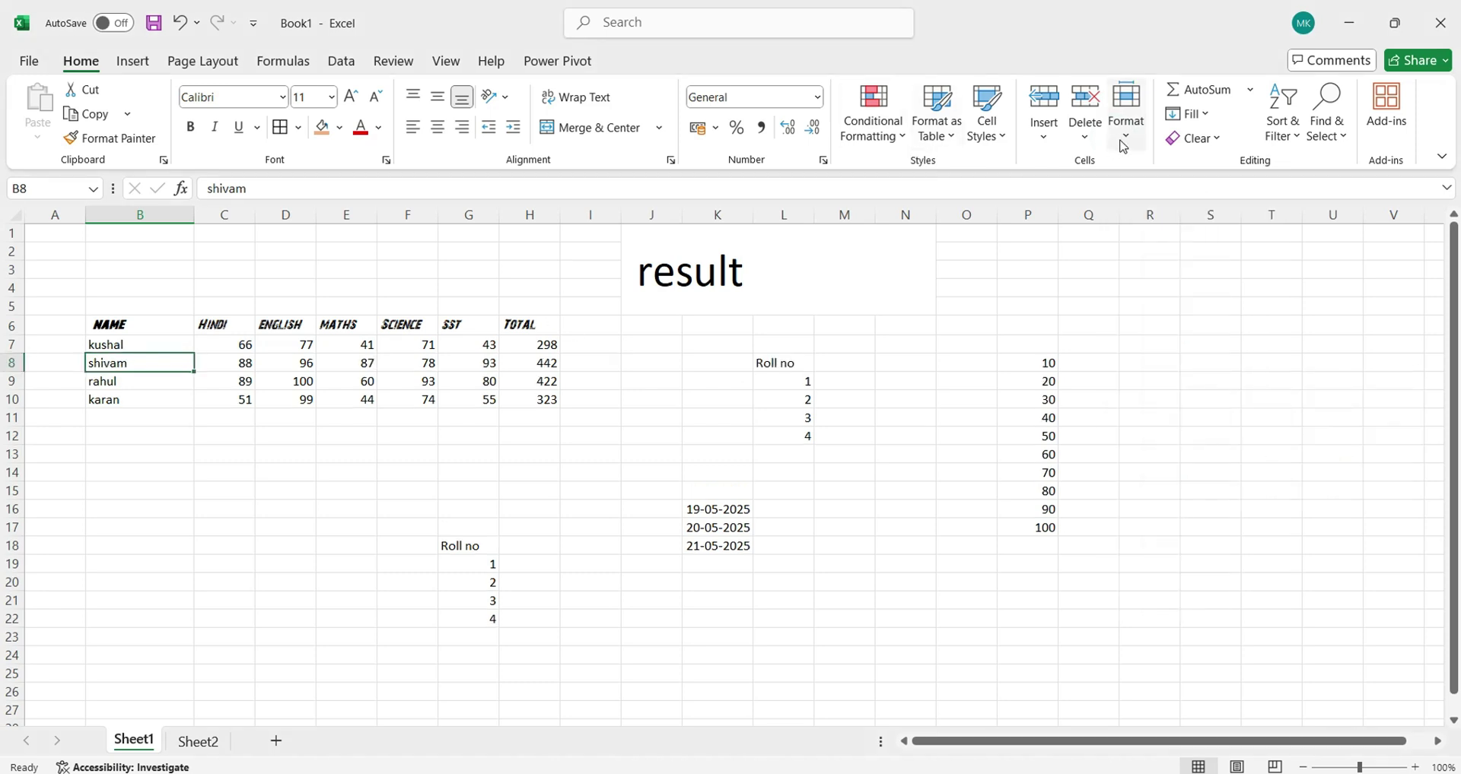
Step: Rename Sheet1 as lllk
left_click(1125, 114)
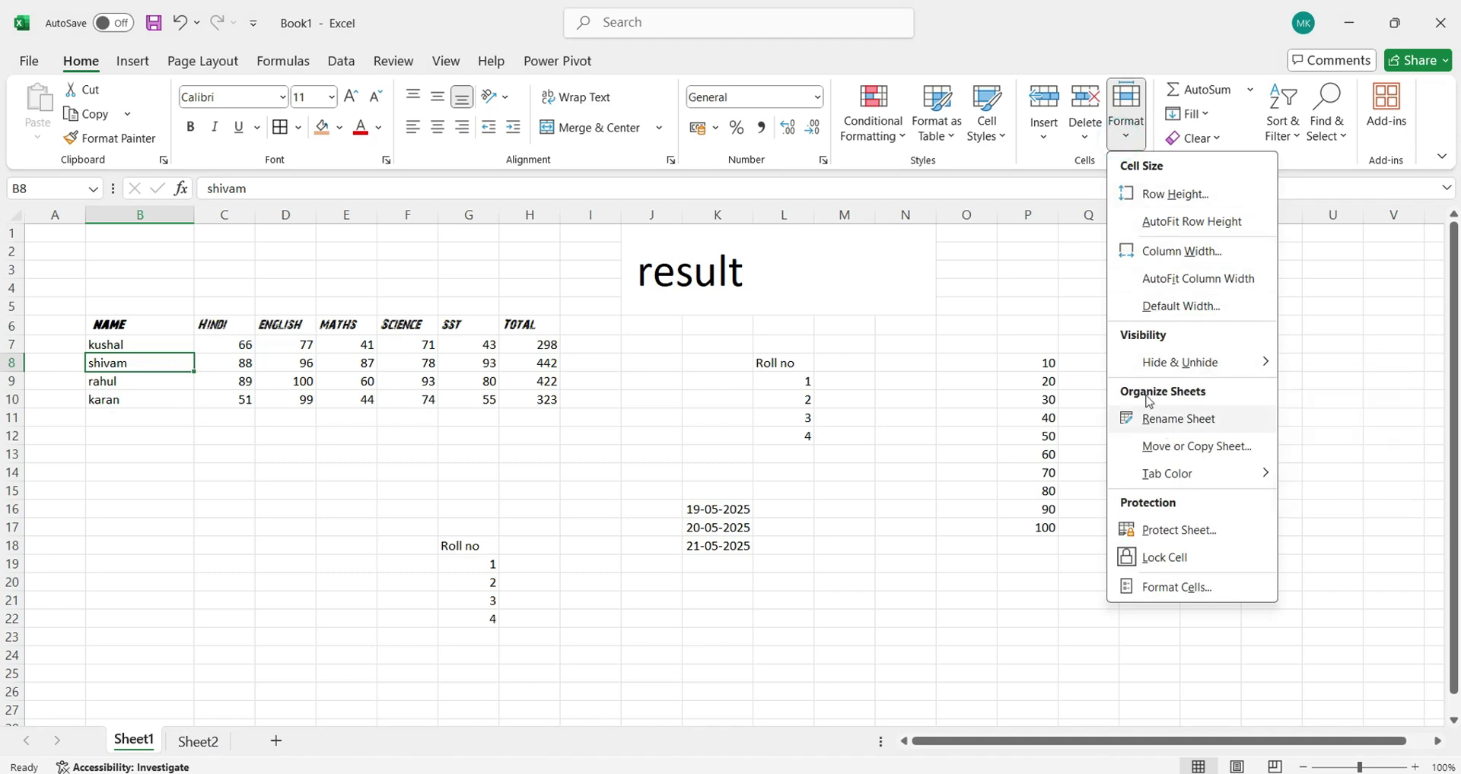
left_click(1176, 420)
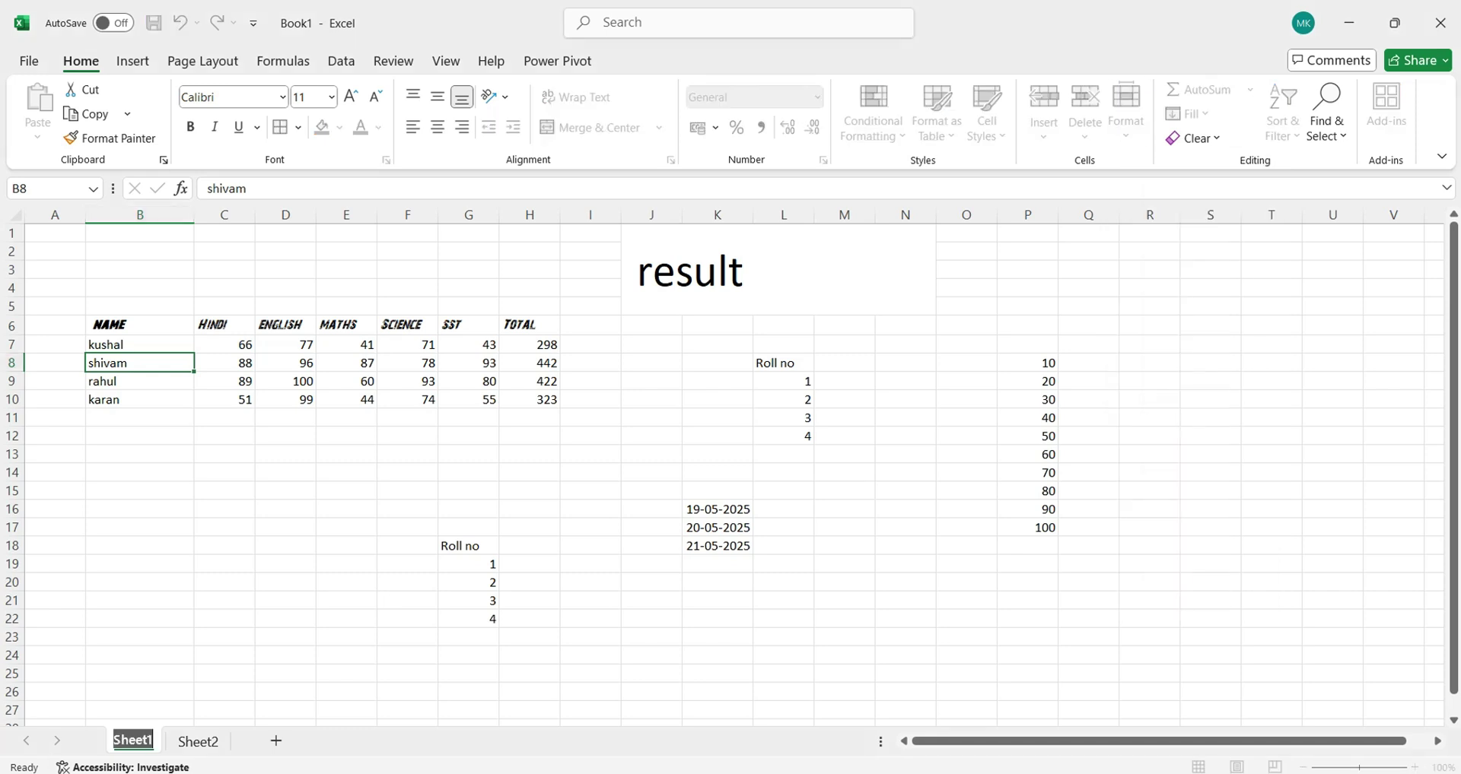
type("lllk")
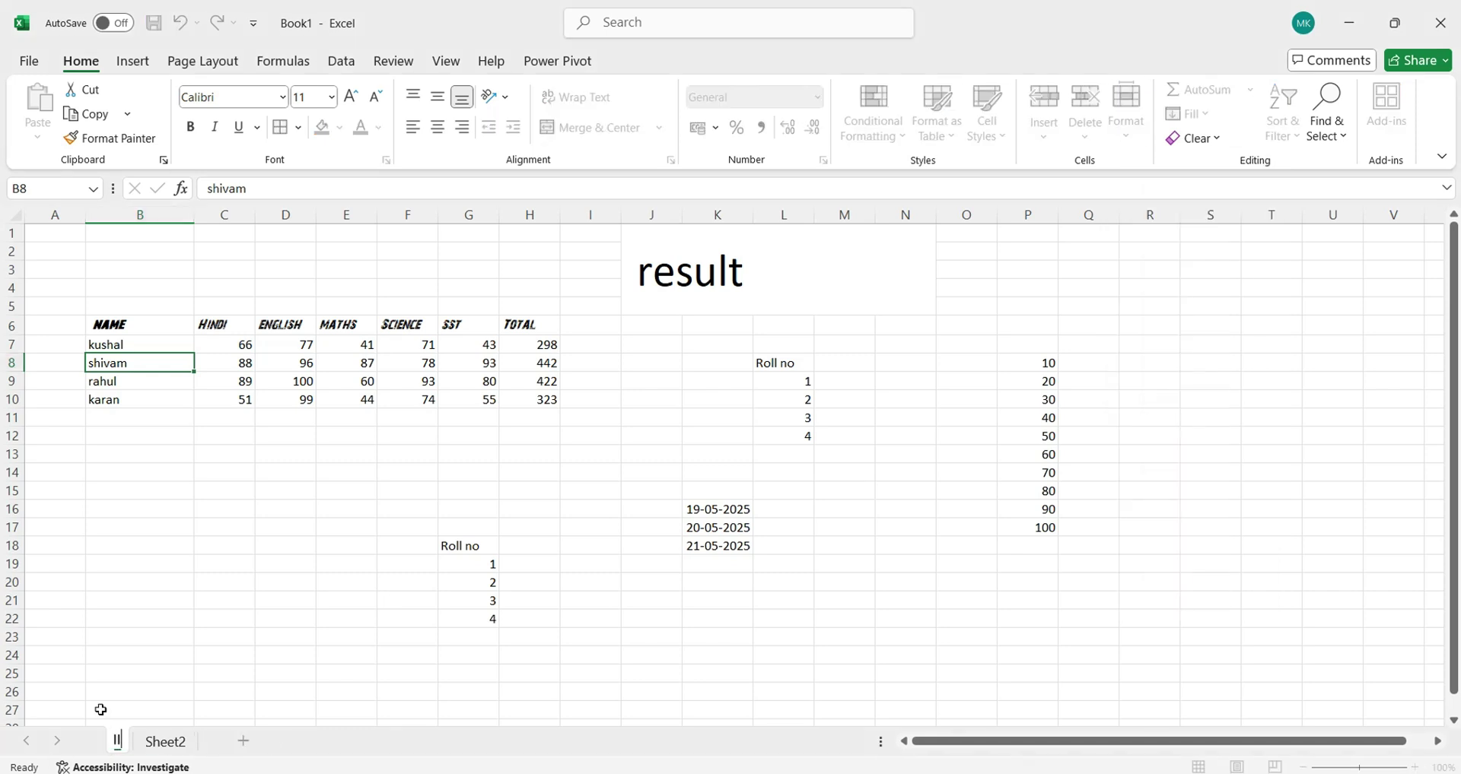
left_click(183, 672)
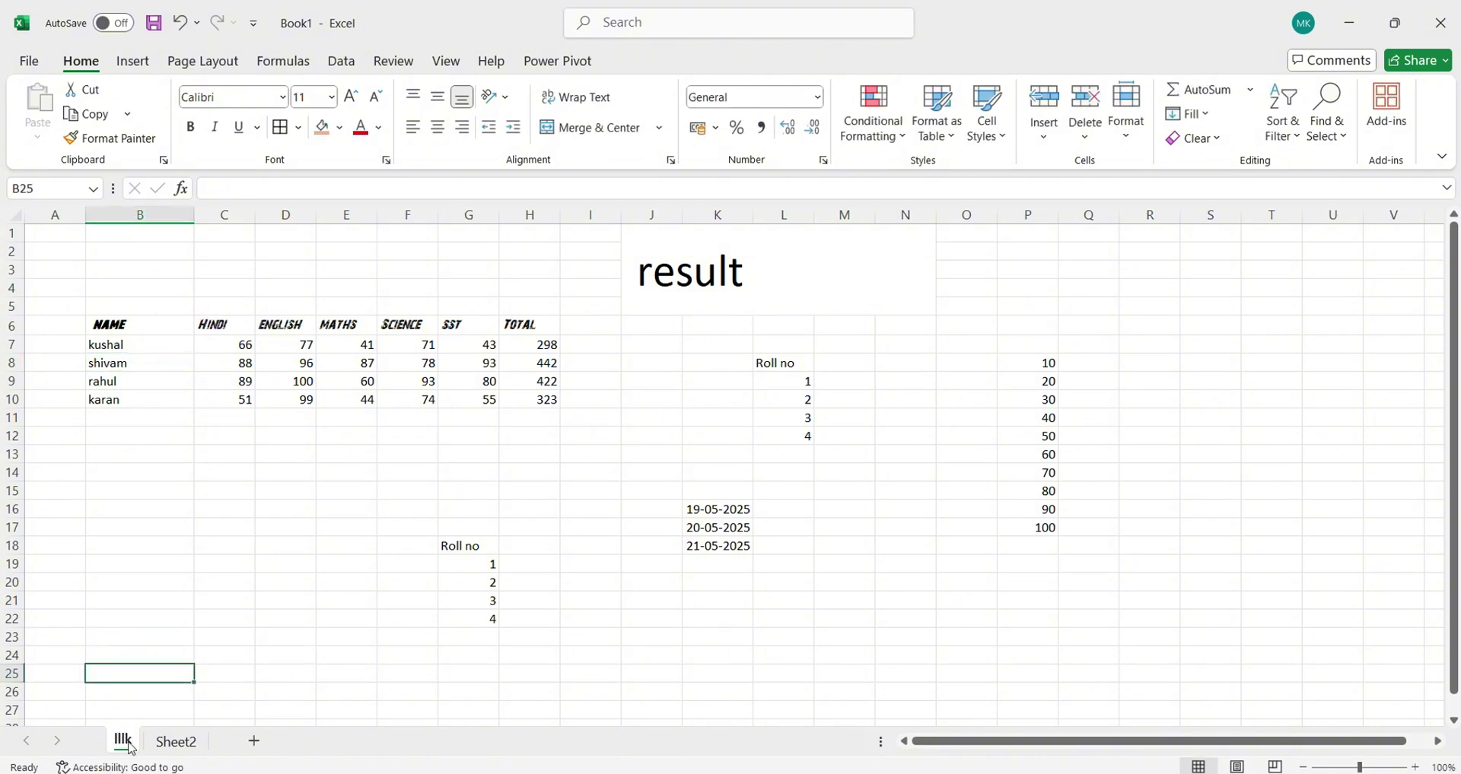
Step: View the contents of Sheet2 and return to the lllk sheet
left_click(195, 749)
left_click(153, 636)
key("ctrl+Page_Up")
Step: Try to move the lllk sheet within Book1, choosing lllk as the sheet to place it before
left_click(115, 362)
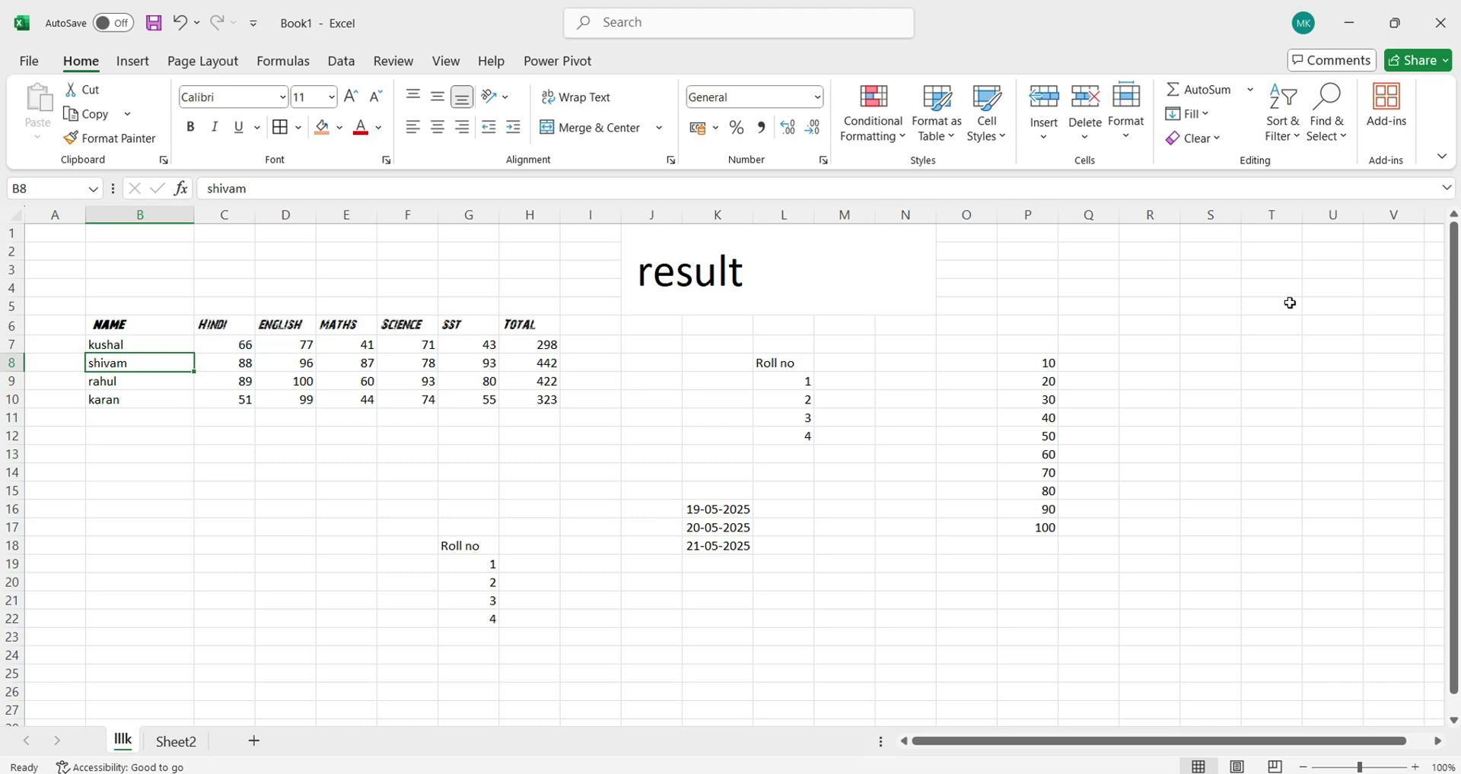
left_click(1118, 127)
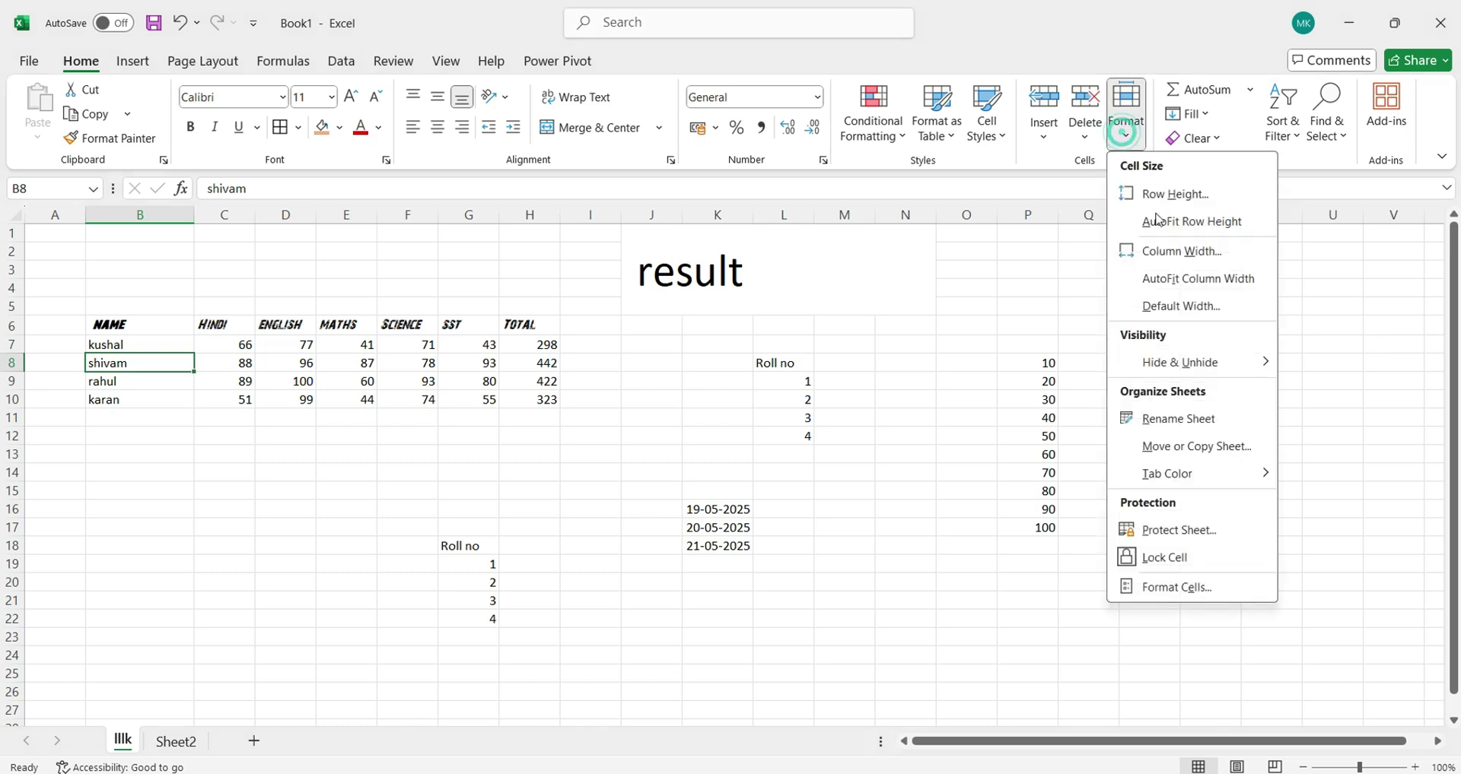
left_click(1211, 446)
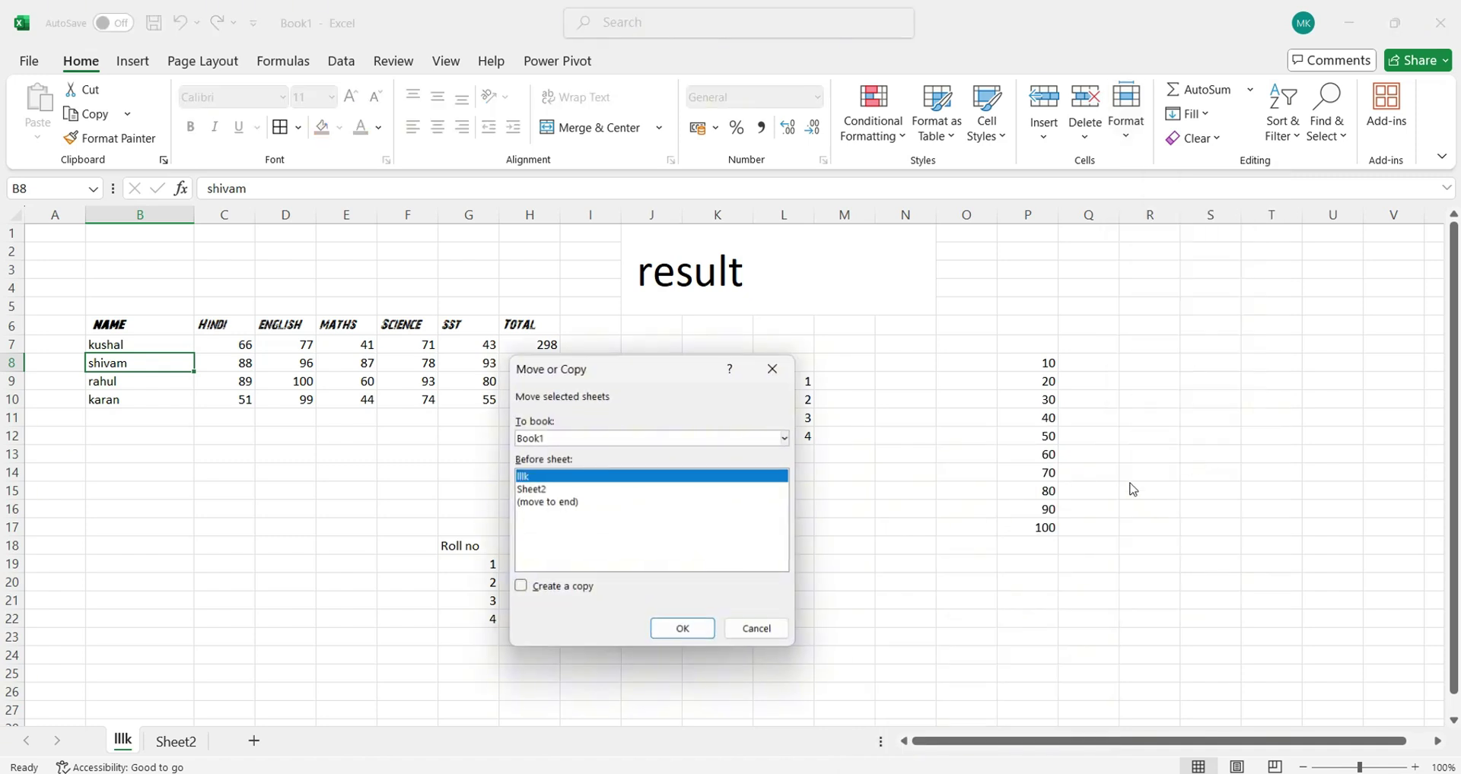
left_click(685, 634)
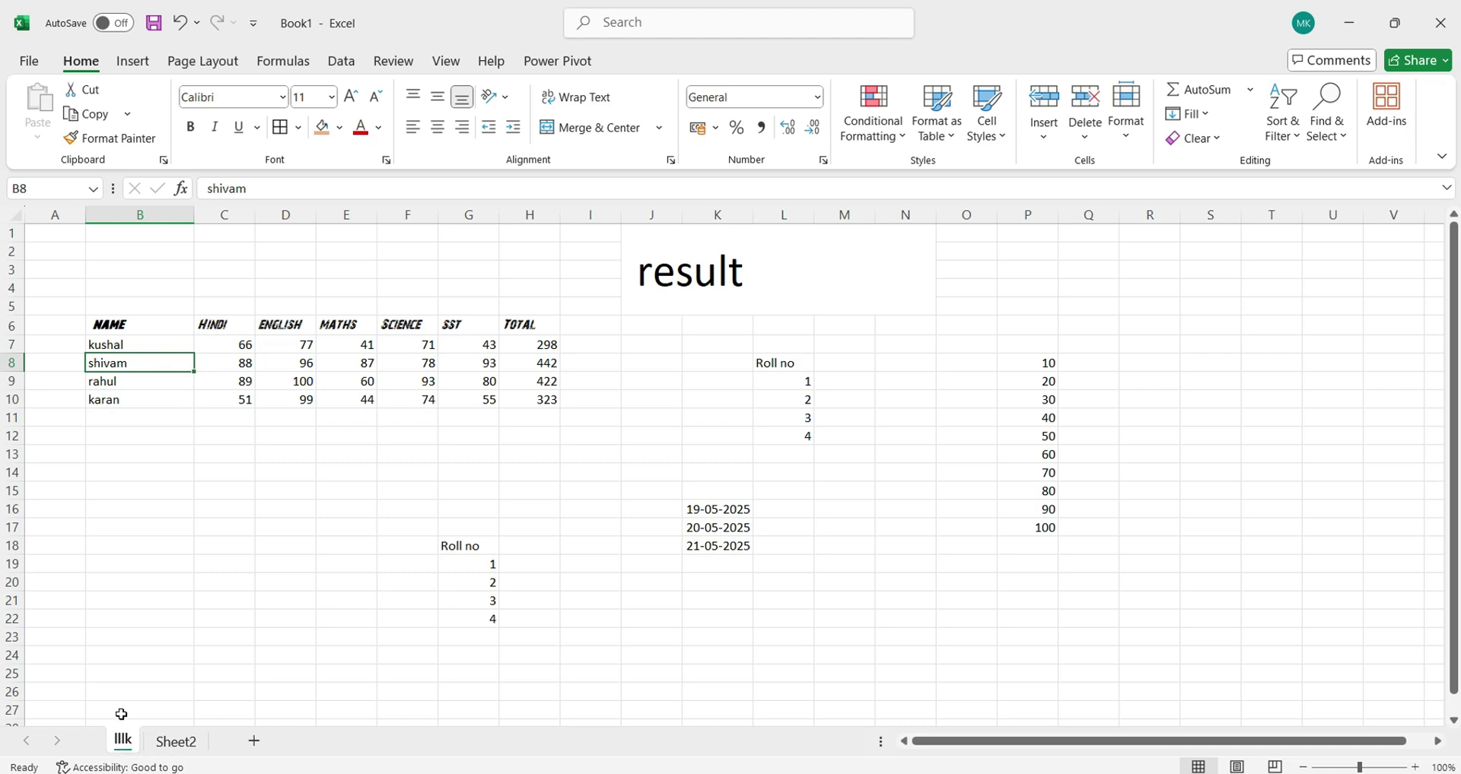
Step: Create a copy of the lllk sheet in Book1, placed before the original
left_click_drag(121, 320, 537, 395)
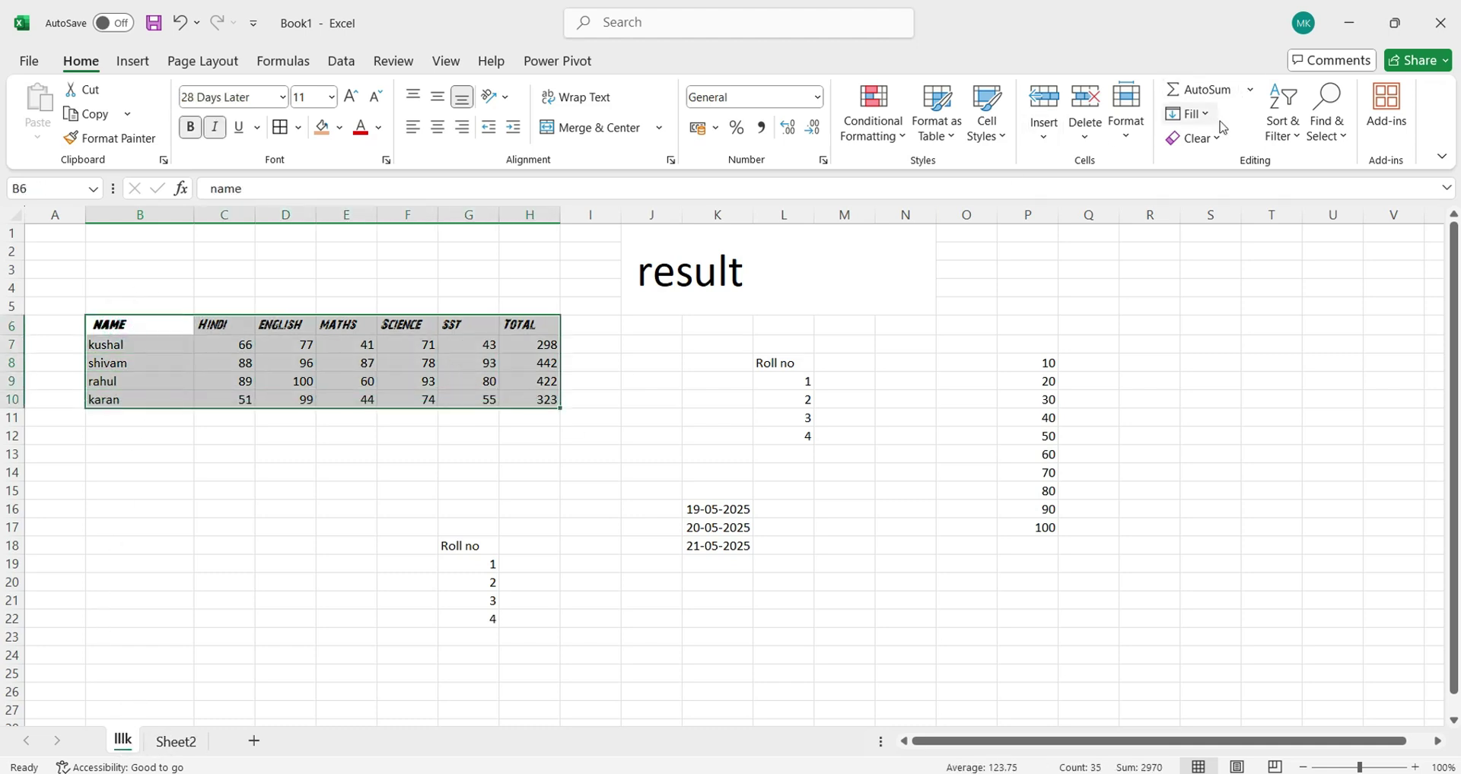
left_click(1125, 114)
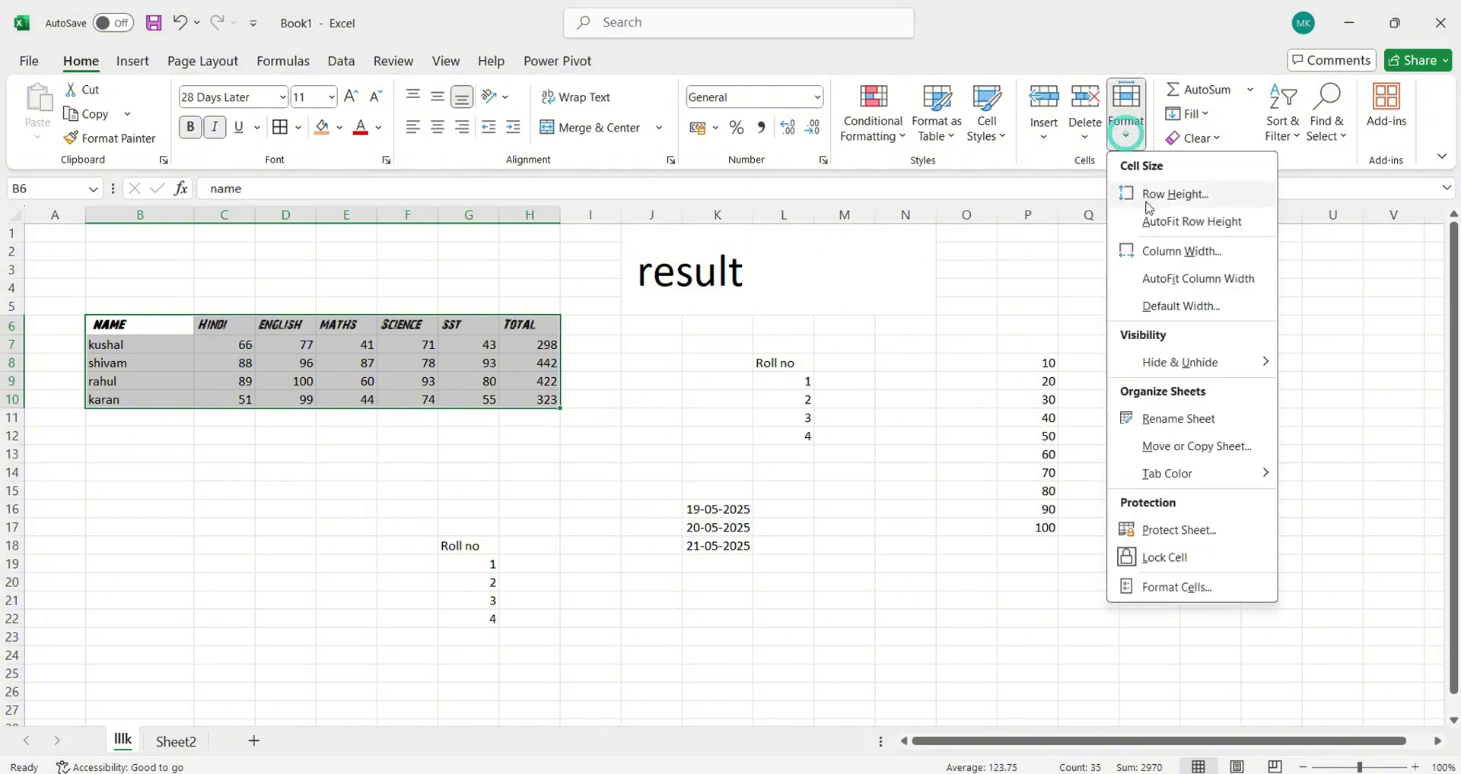
left_click(1210, 441)
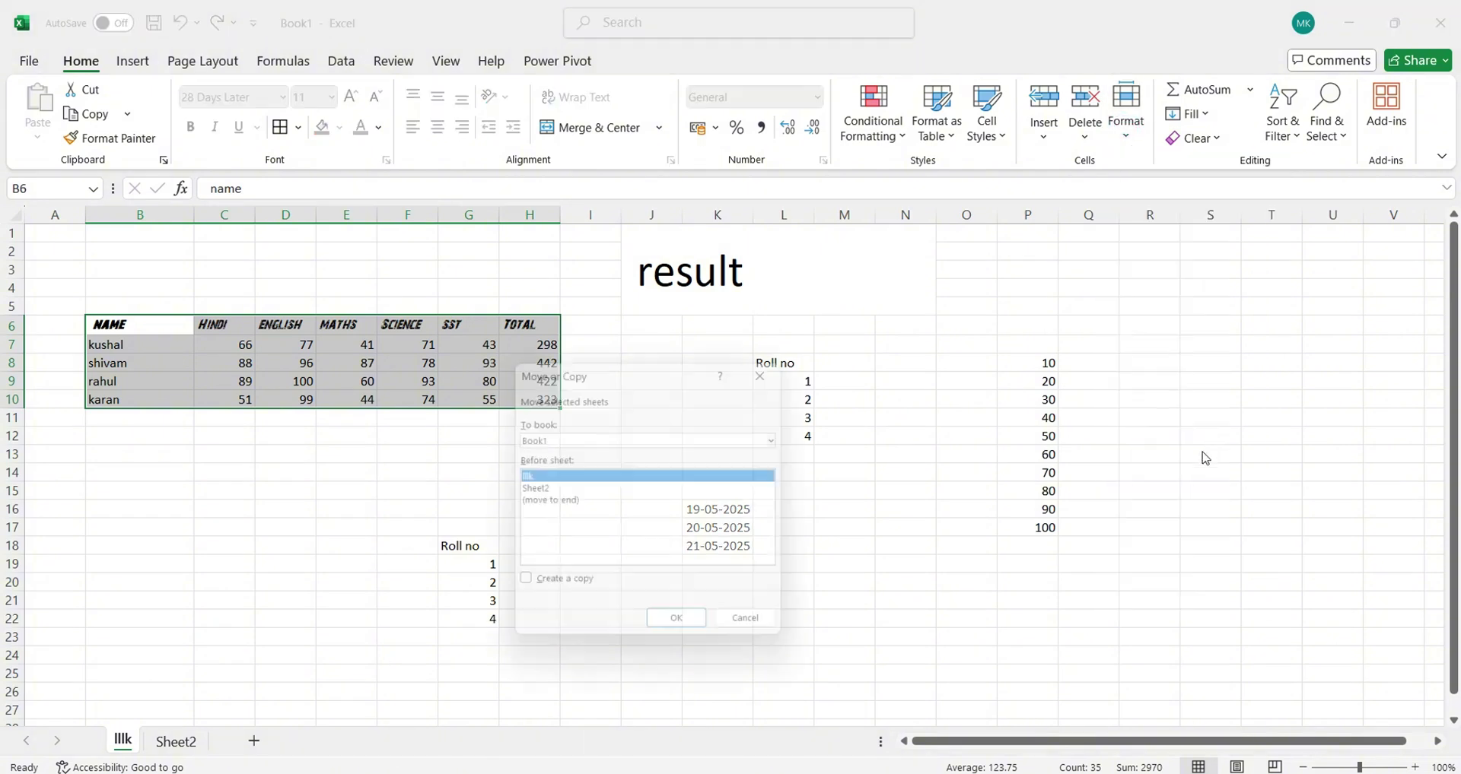
left_click(519, 589)
left_click(684, 631)
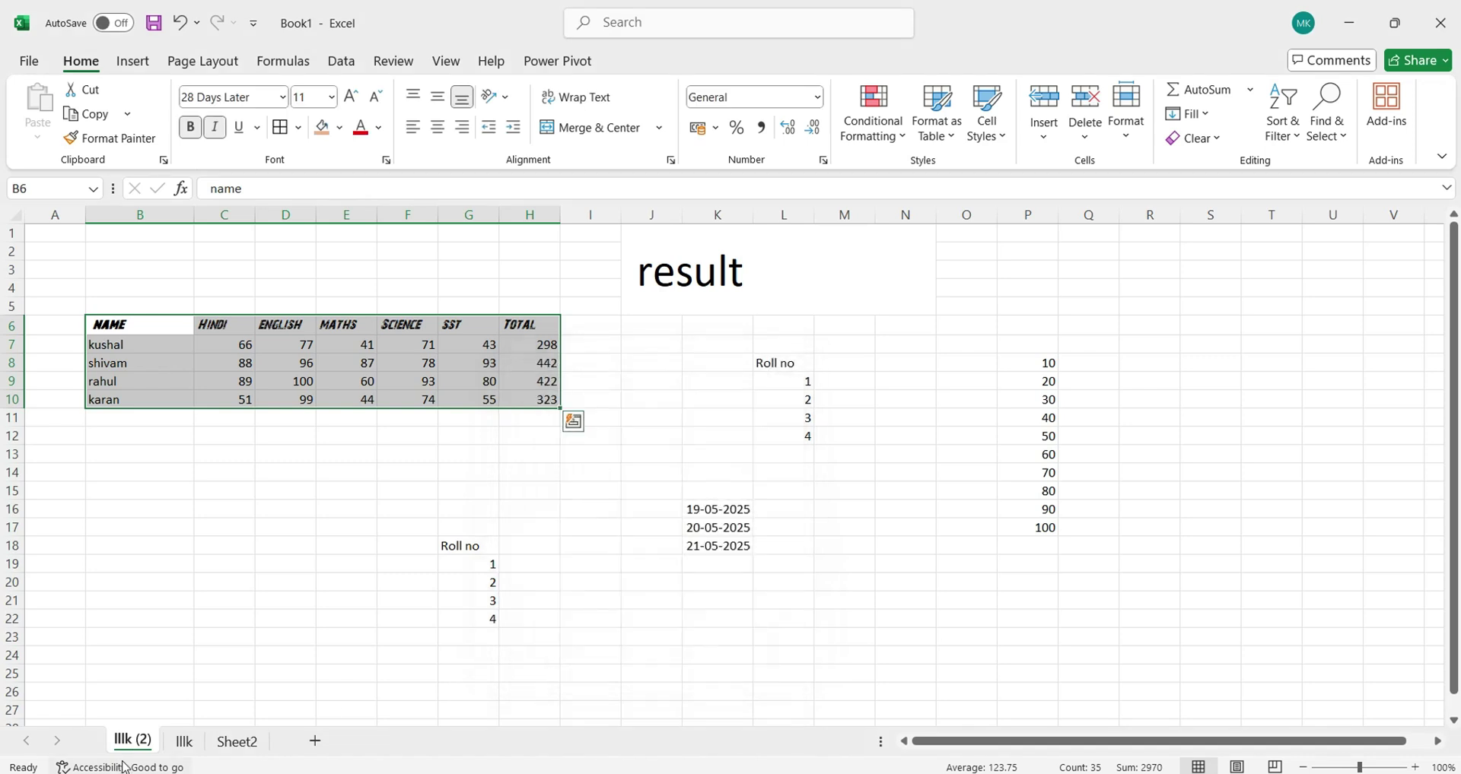
Step: Delete the original lllk sheet and return to cell C15 on its copy, lllk (2)
left_click(189, 742)
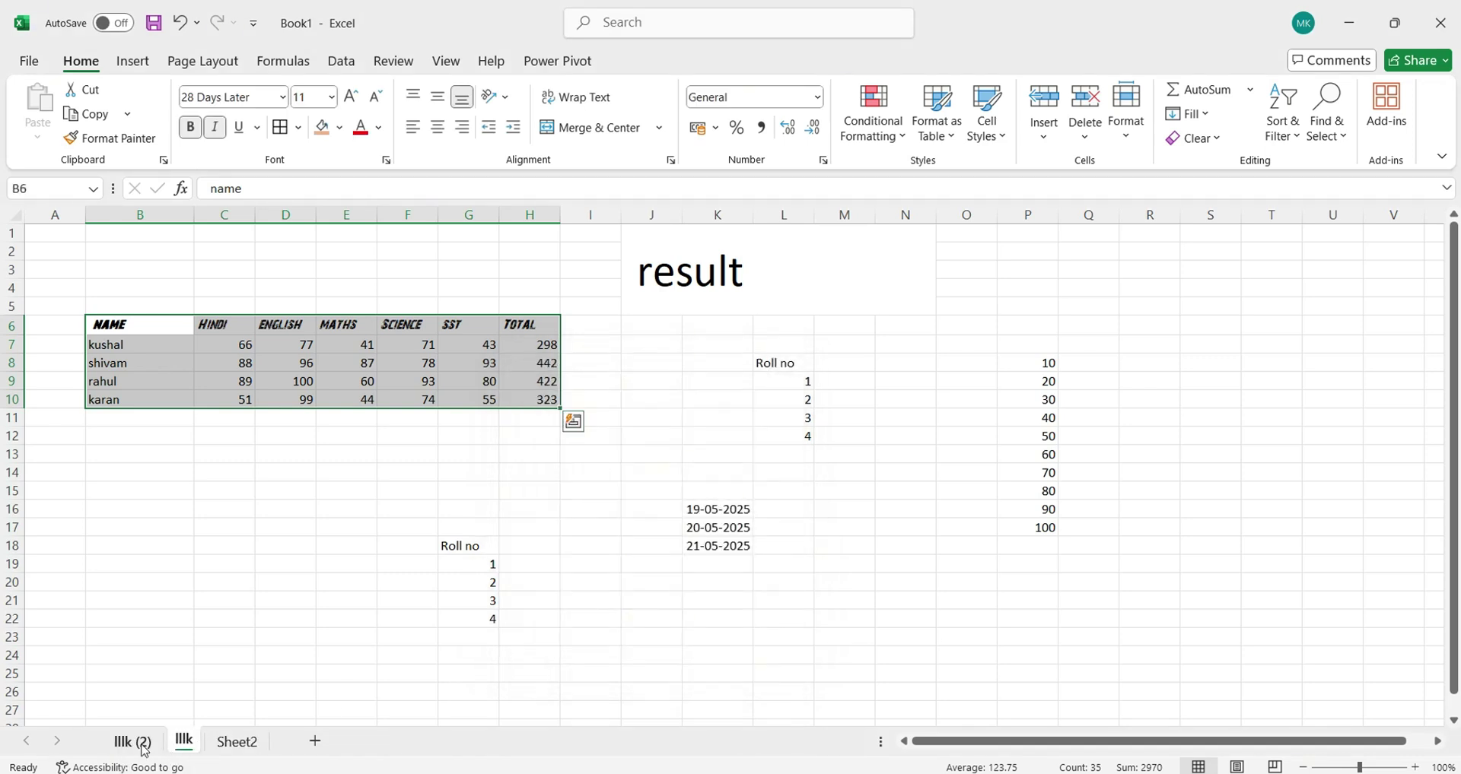
left_click(144, 747)
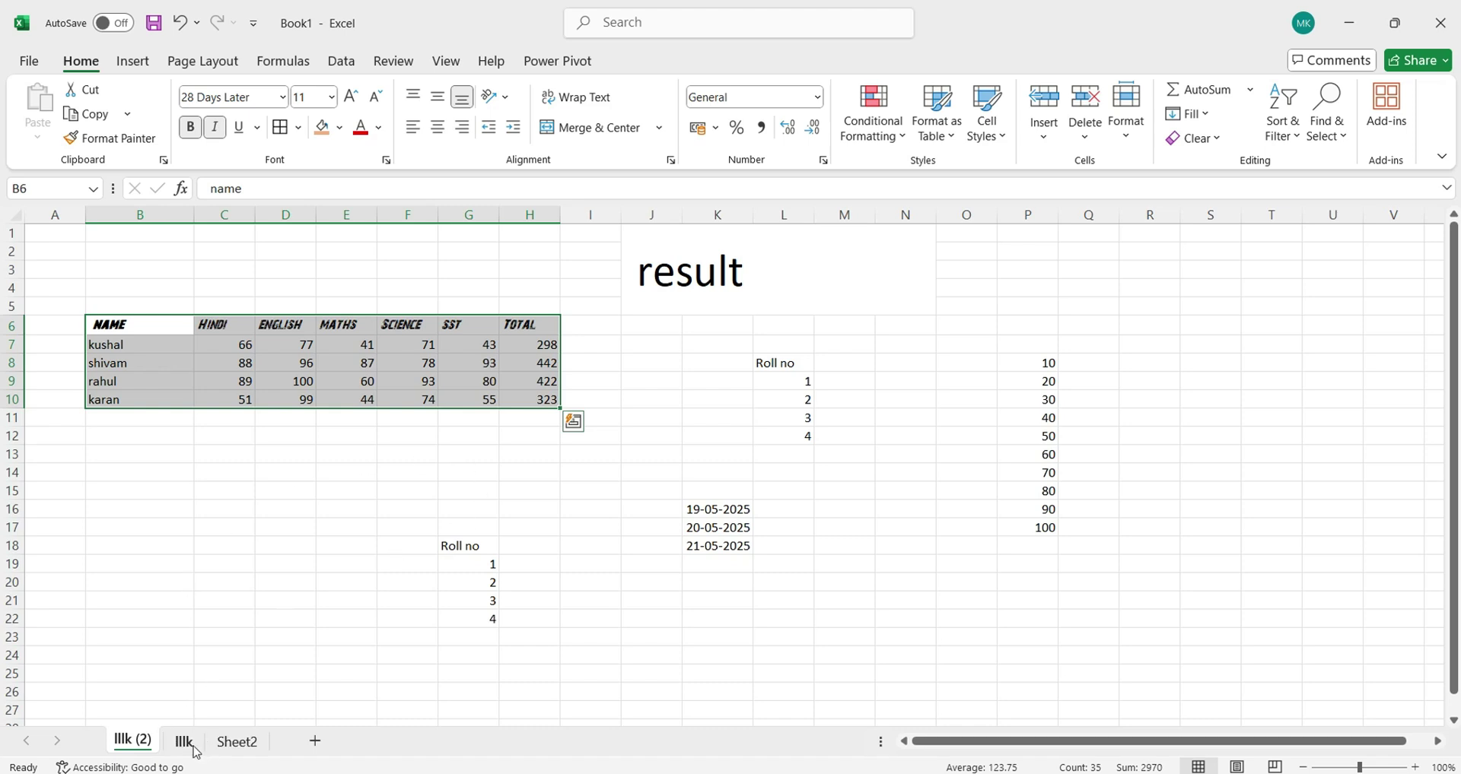
right_click(184, 742)
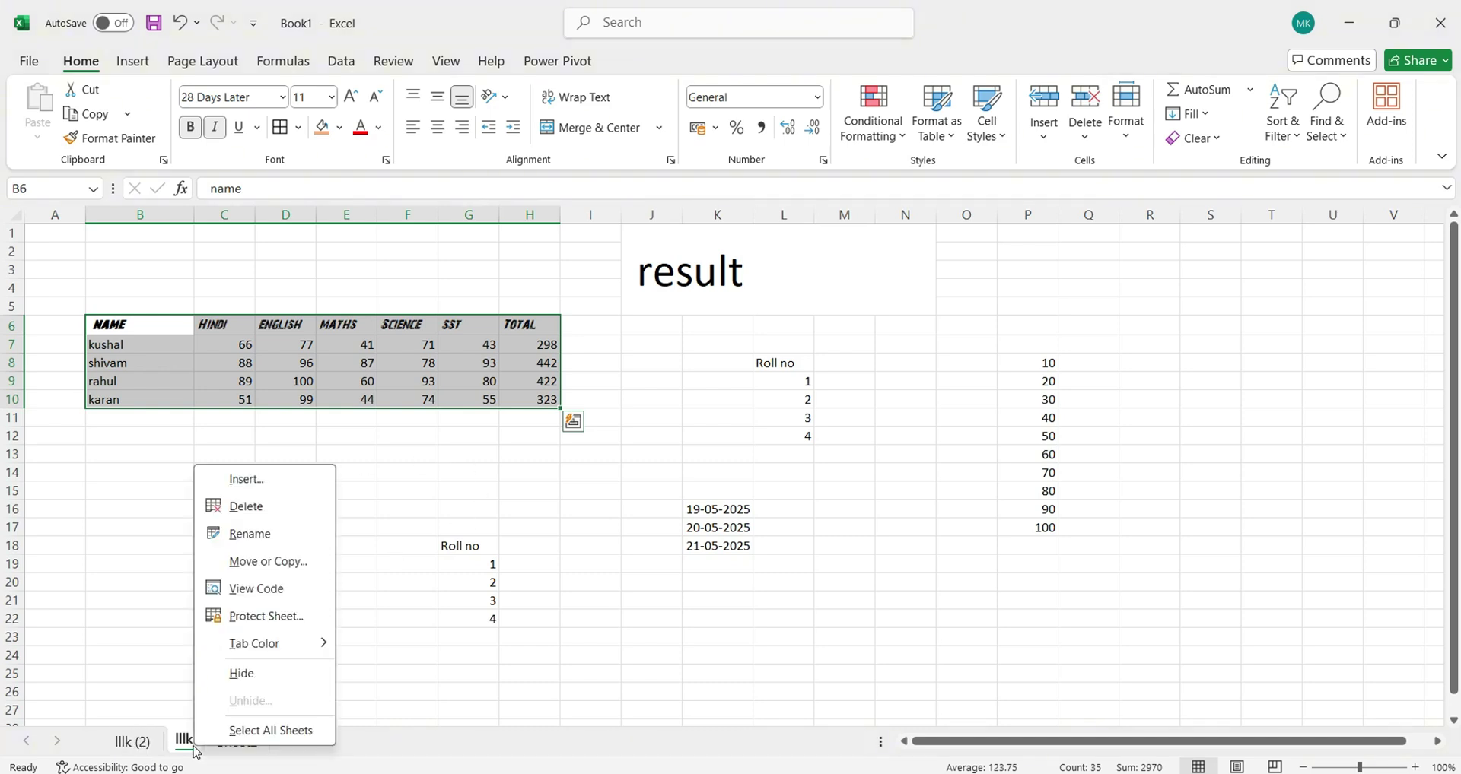
left_click(250, 522)
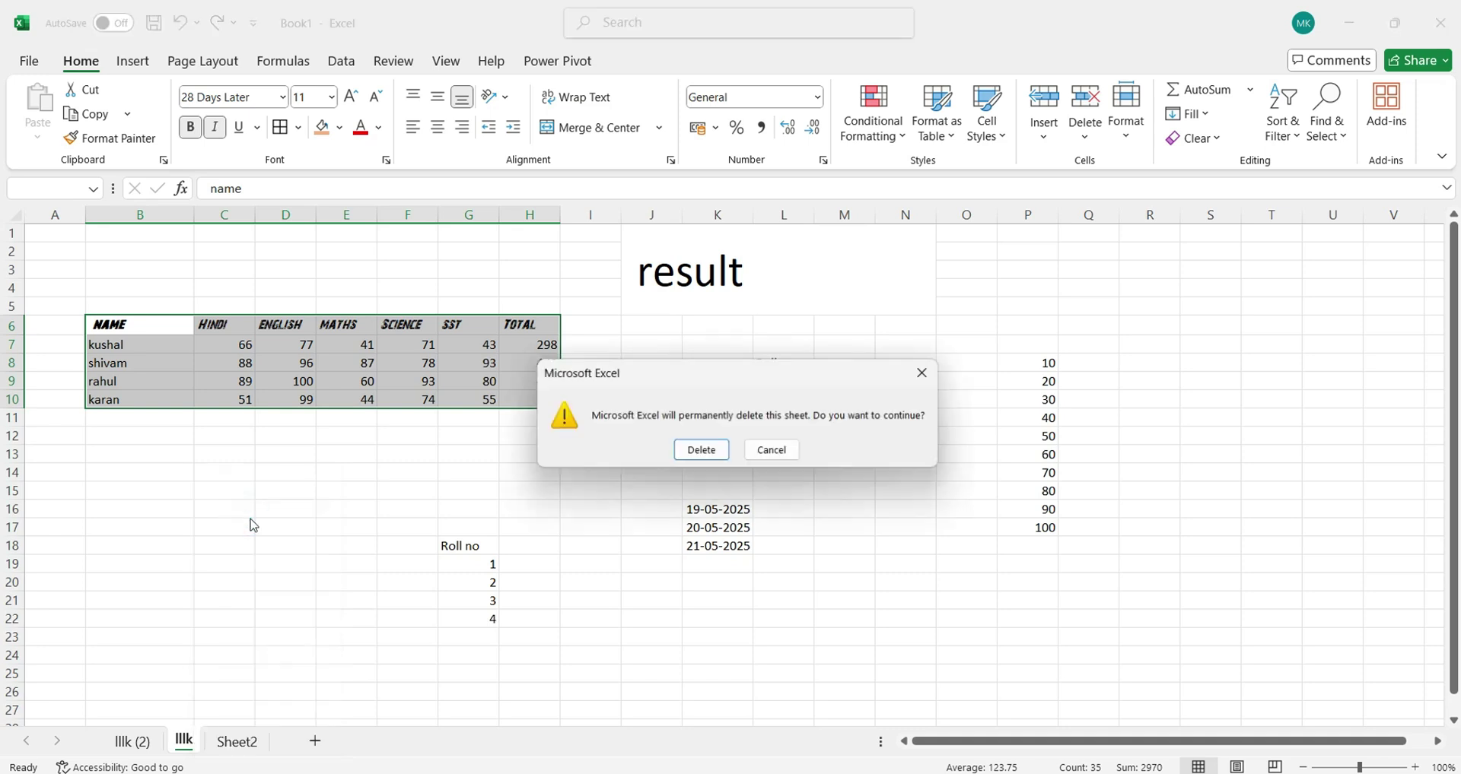
left_click(697, 452)
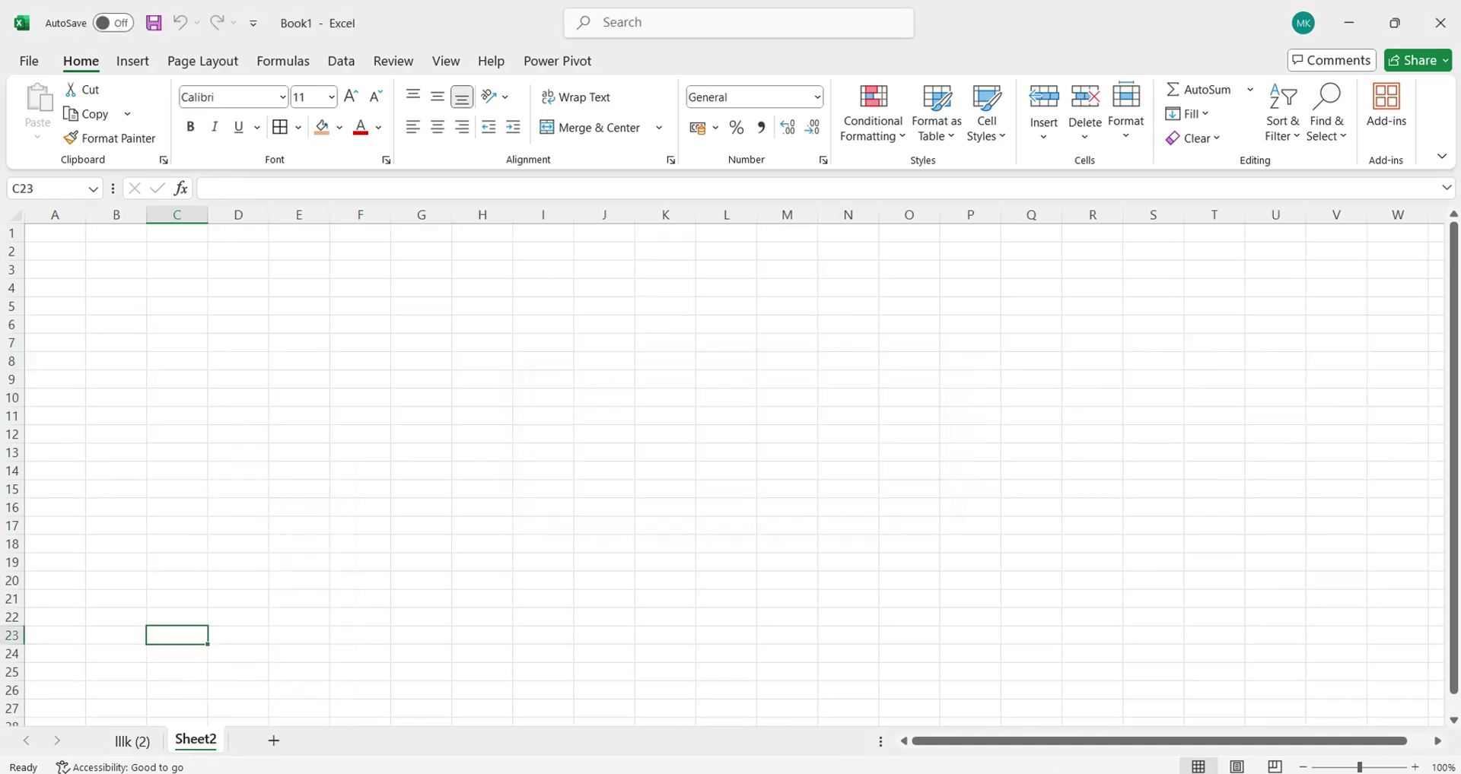
left_click(131, 742)
left_click(199, 497)
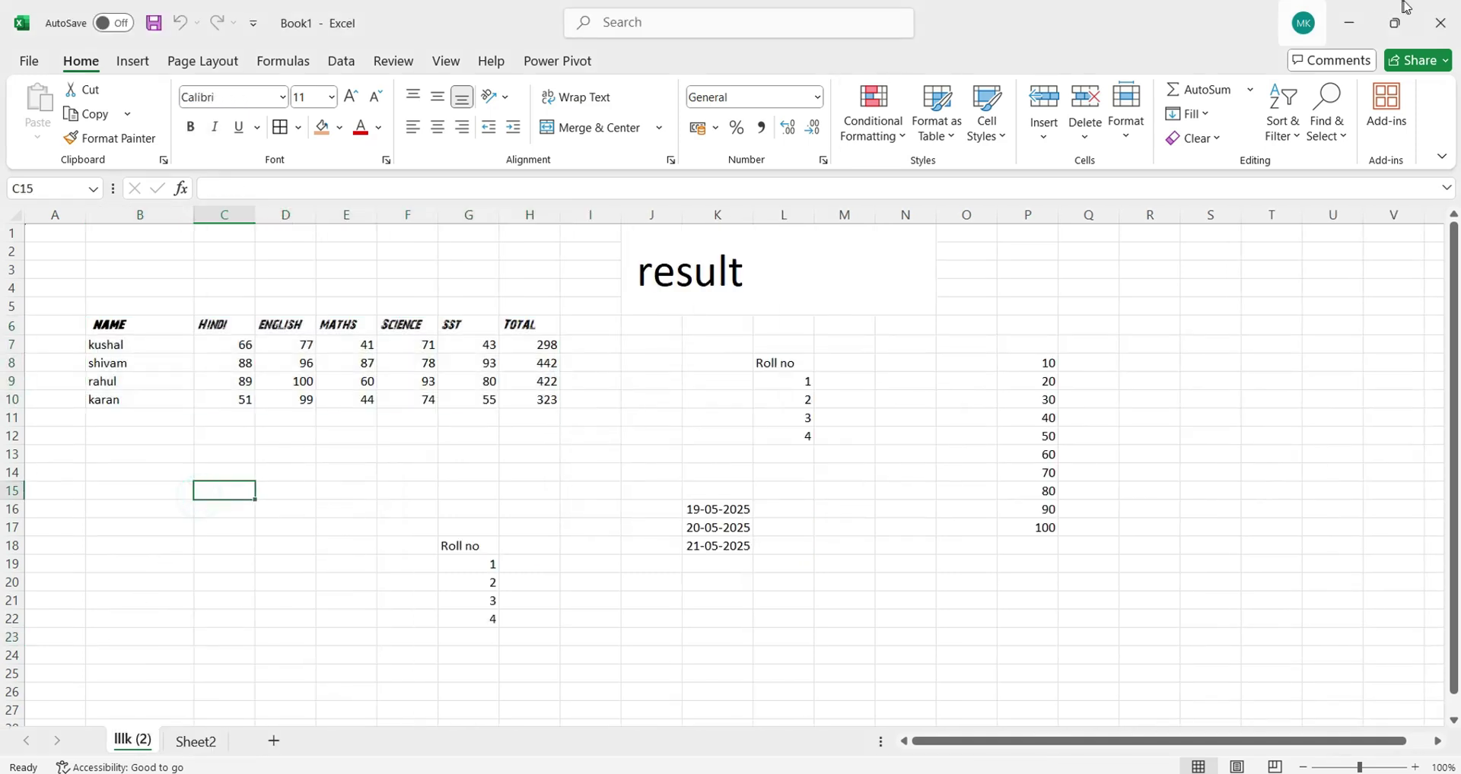
Step: Colour the lllk (2) sheet tab yellow and undo the colouring
left_click(1126, 110)
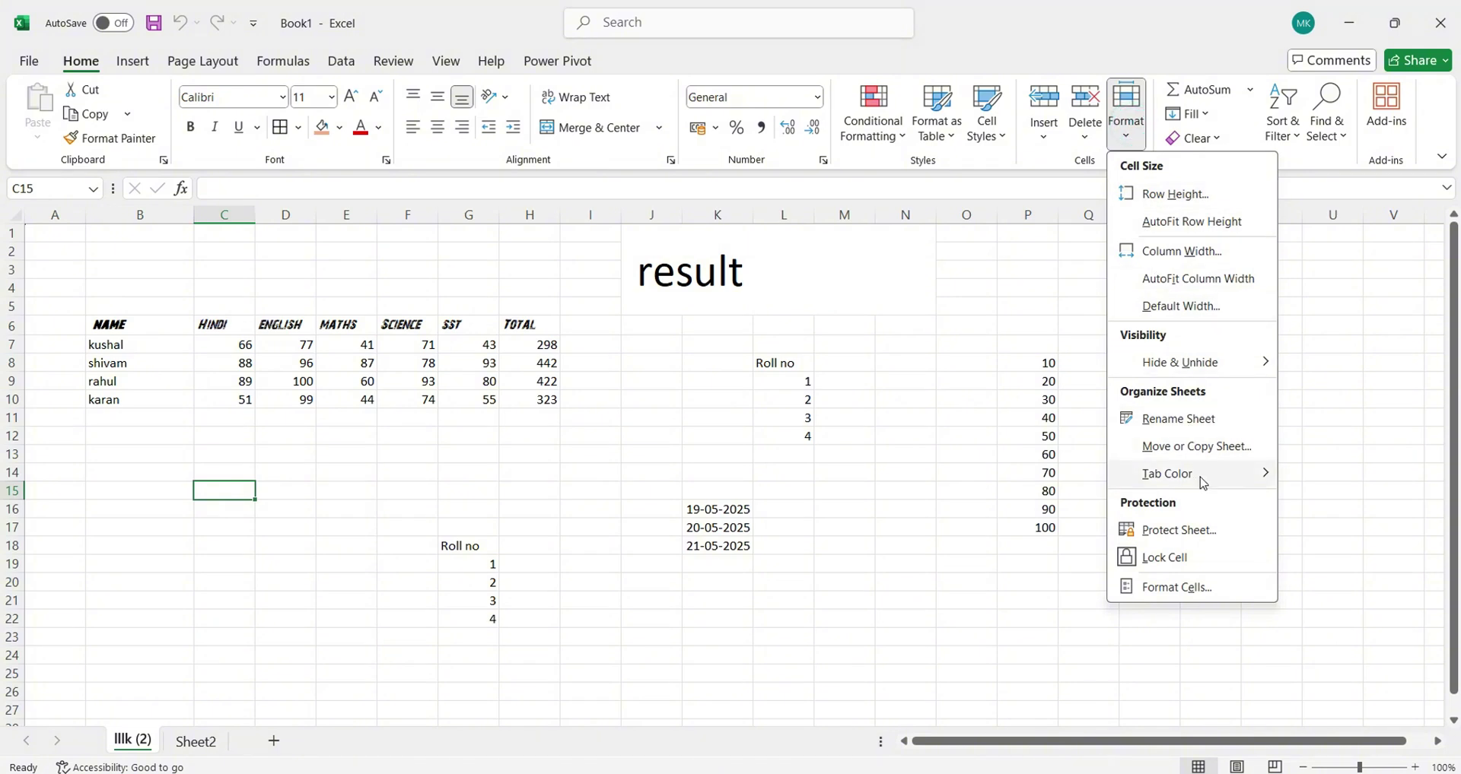
mouse_move(1194, 477)
left_click(928, 696)
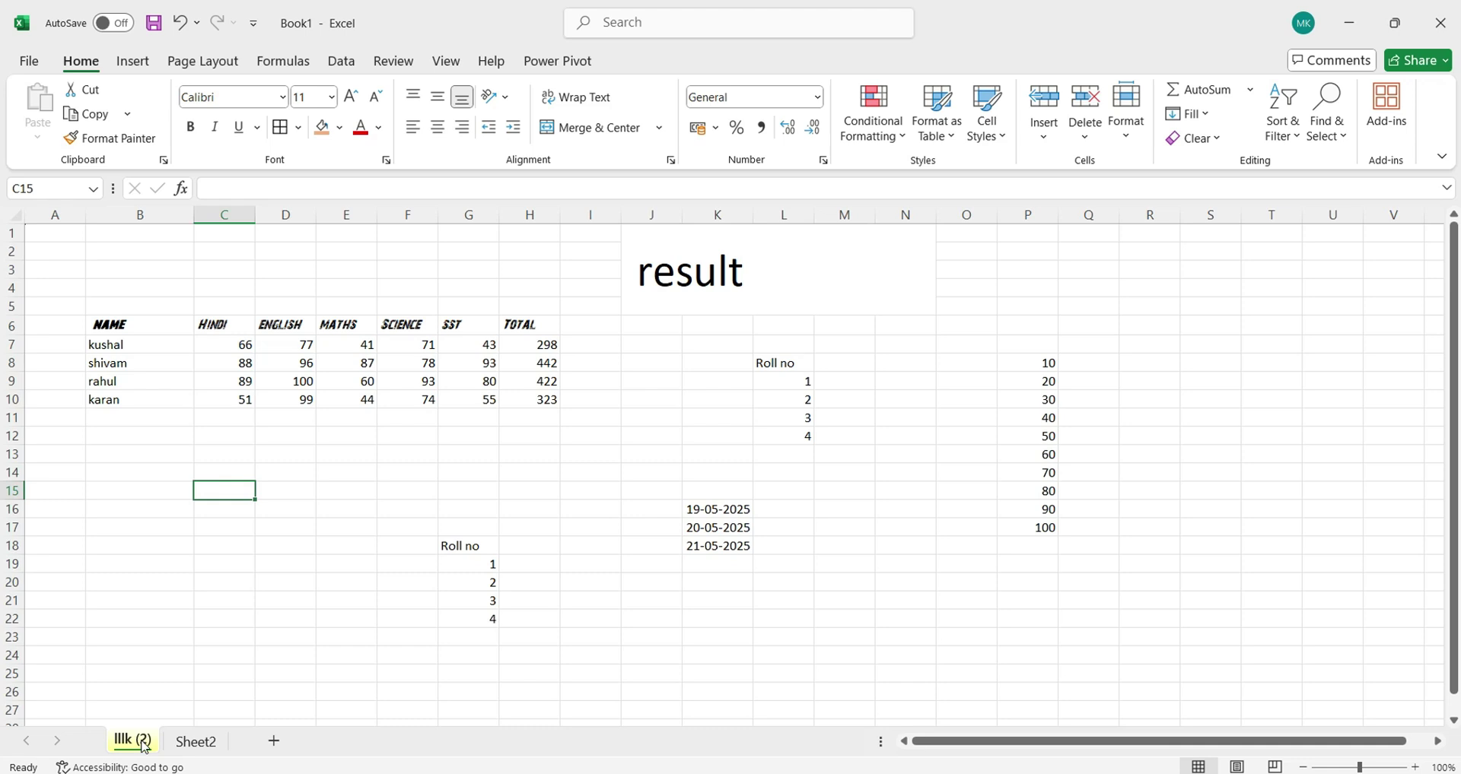
key("ctrl+z")
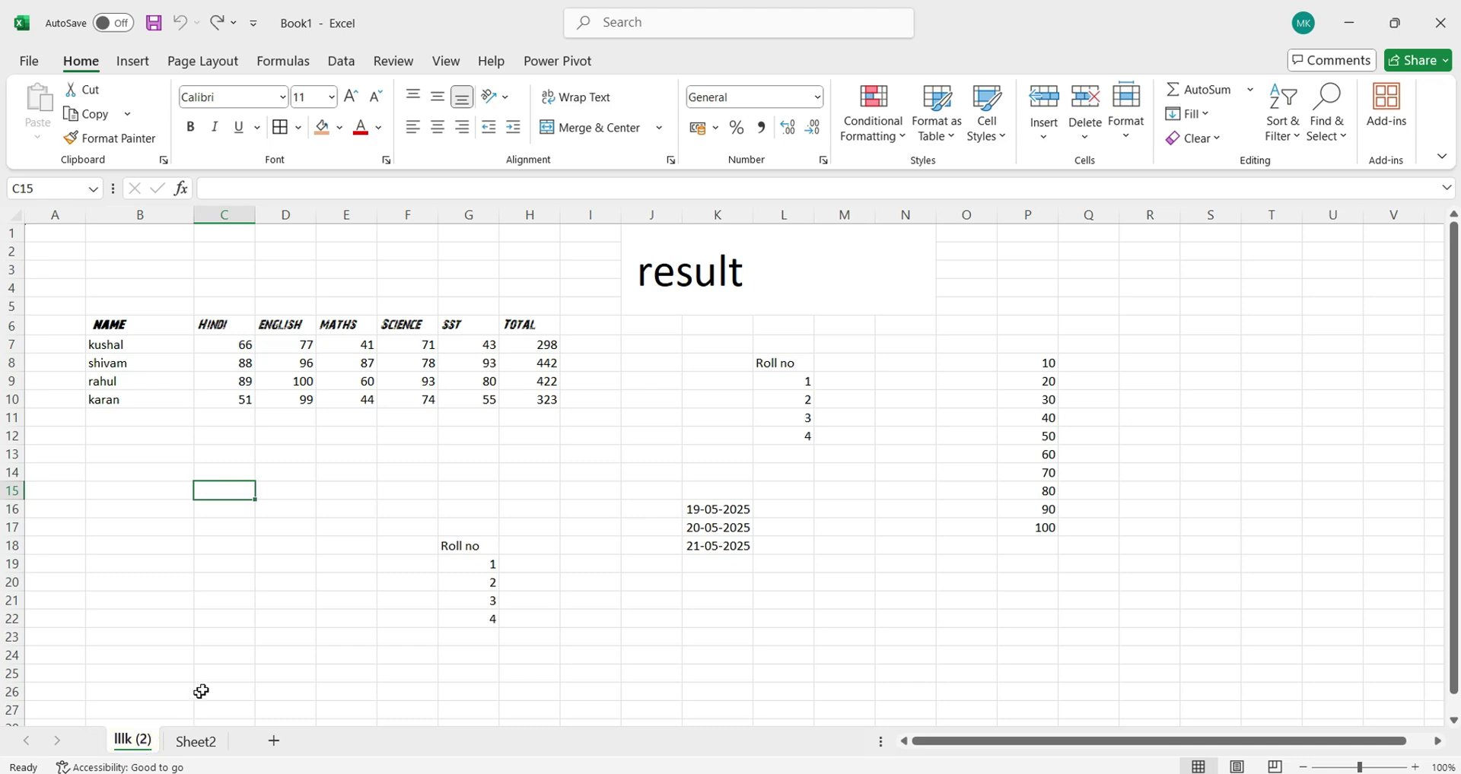
Step: Protect the lllk (2) sheet with an unprotect password, allowing only selection of locked and unlocked cells, and confirm the password
left_click(1126, 125)
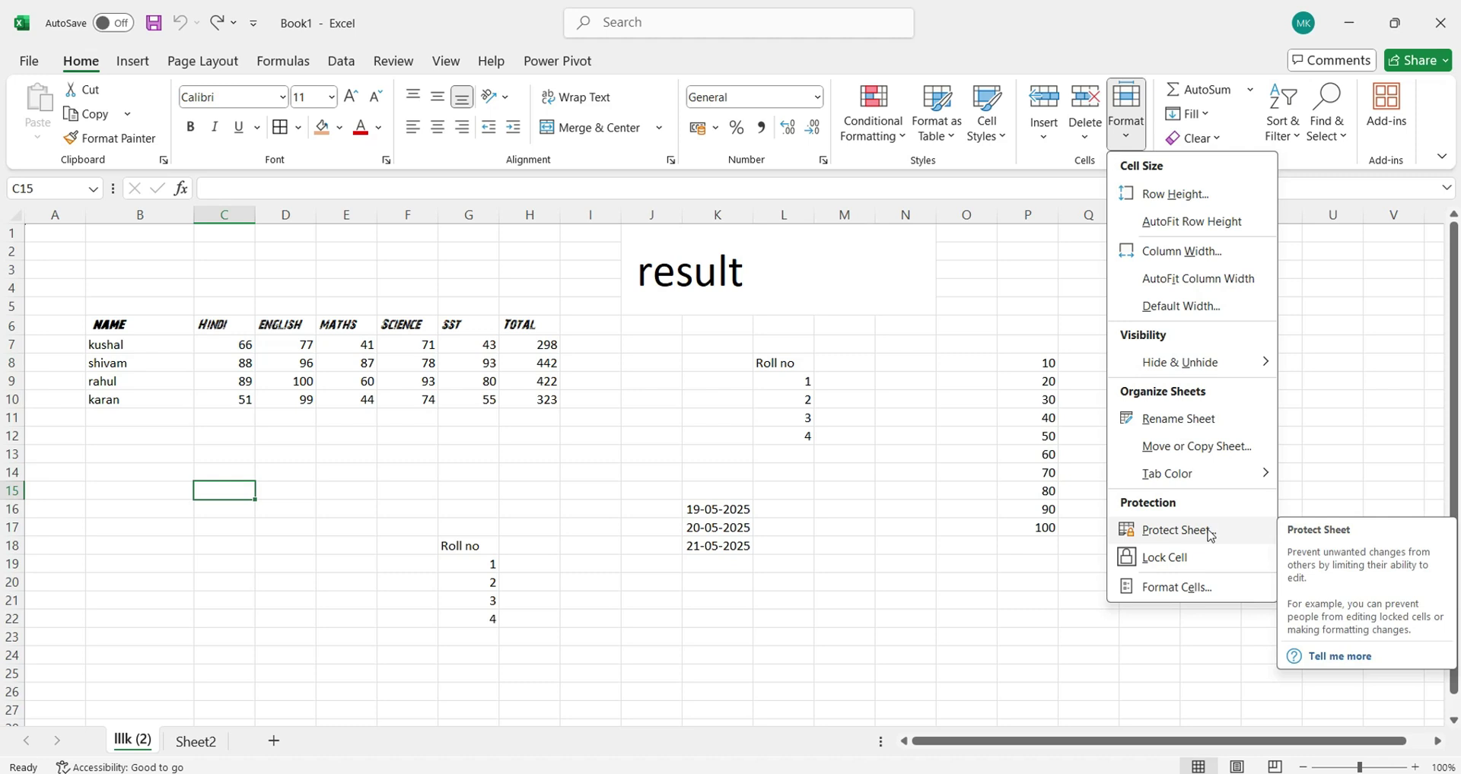
left_click(1233, 537)
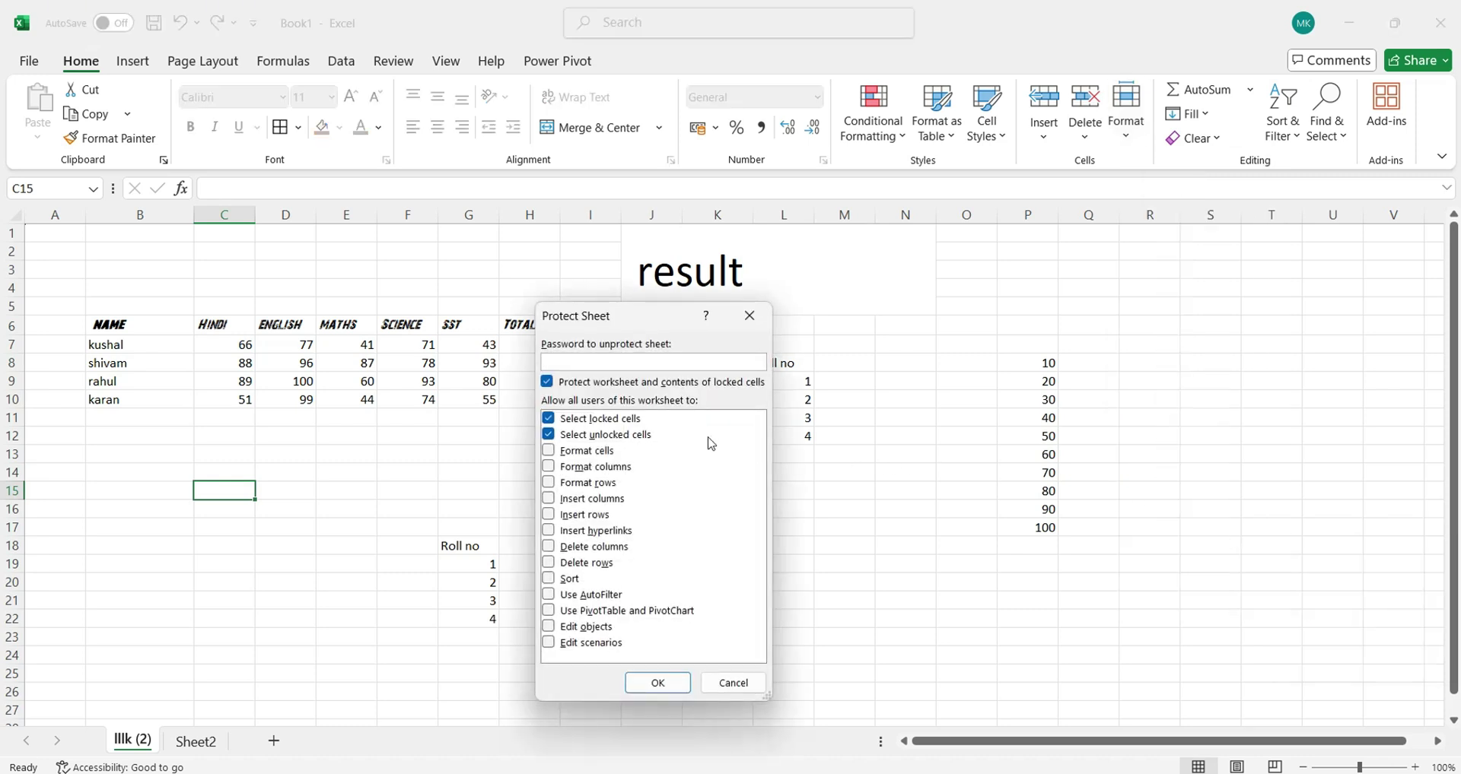
type("1")
left_click(654, 686)
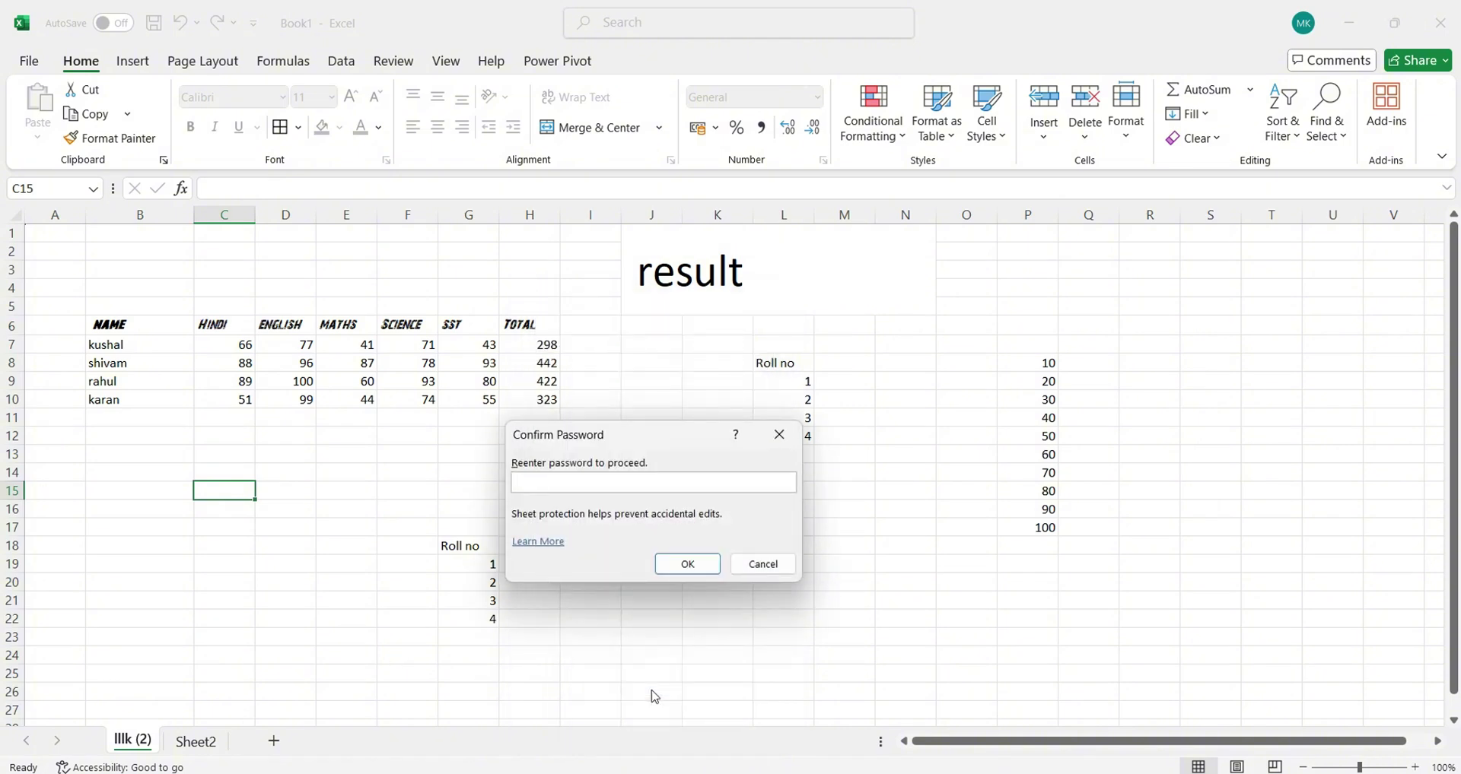
left_click(686, 564)
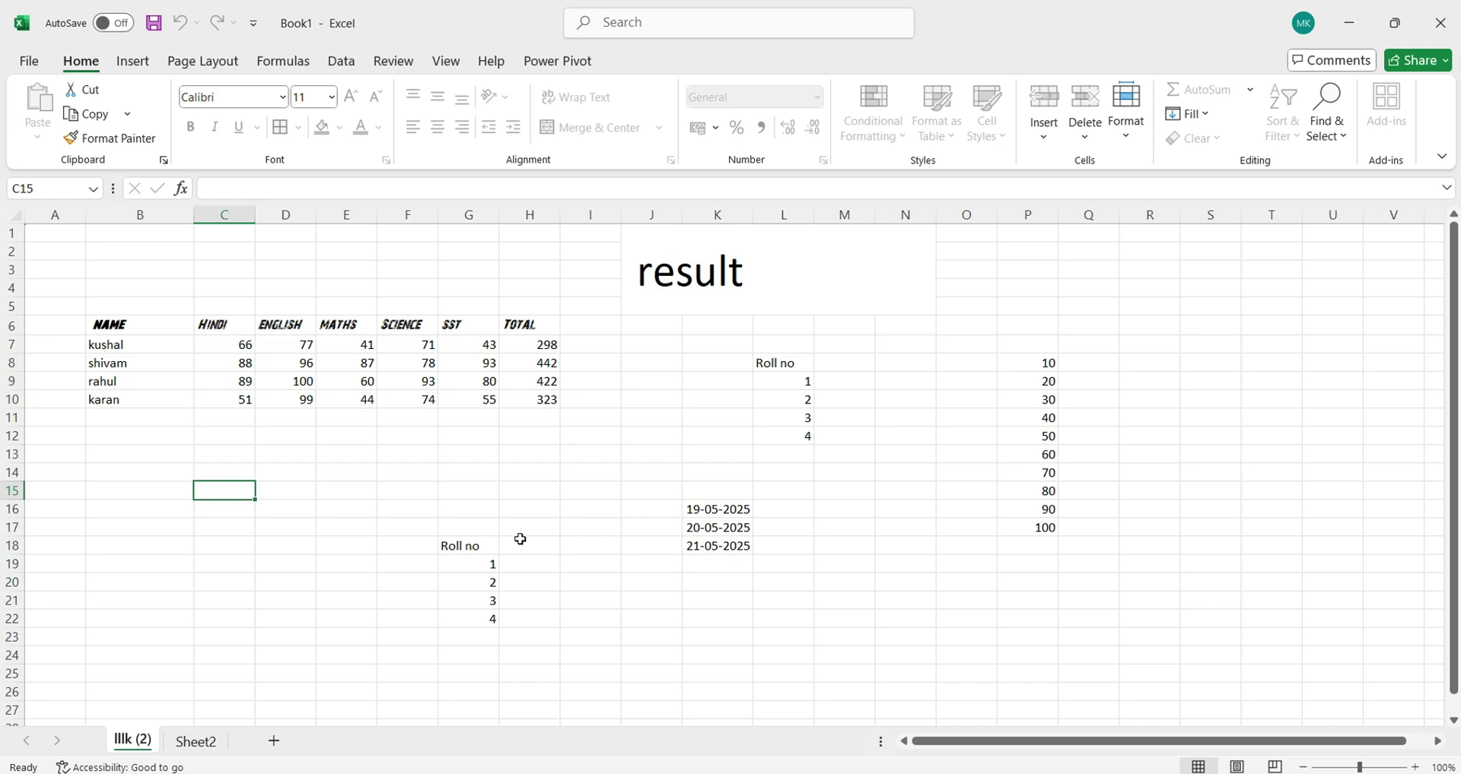
Step: Try to delete the contents of F14:H19 on the protected lllk (2) sheet and dismiss the alert
left_click_drag(391, 470, 532, 557)
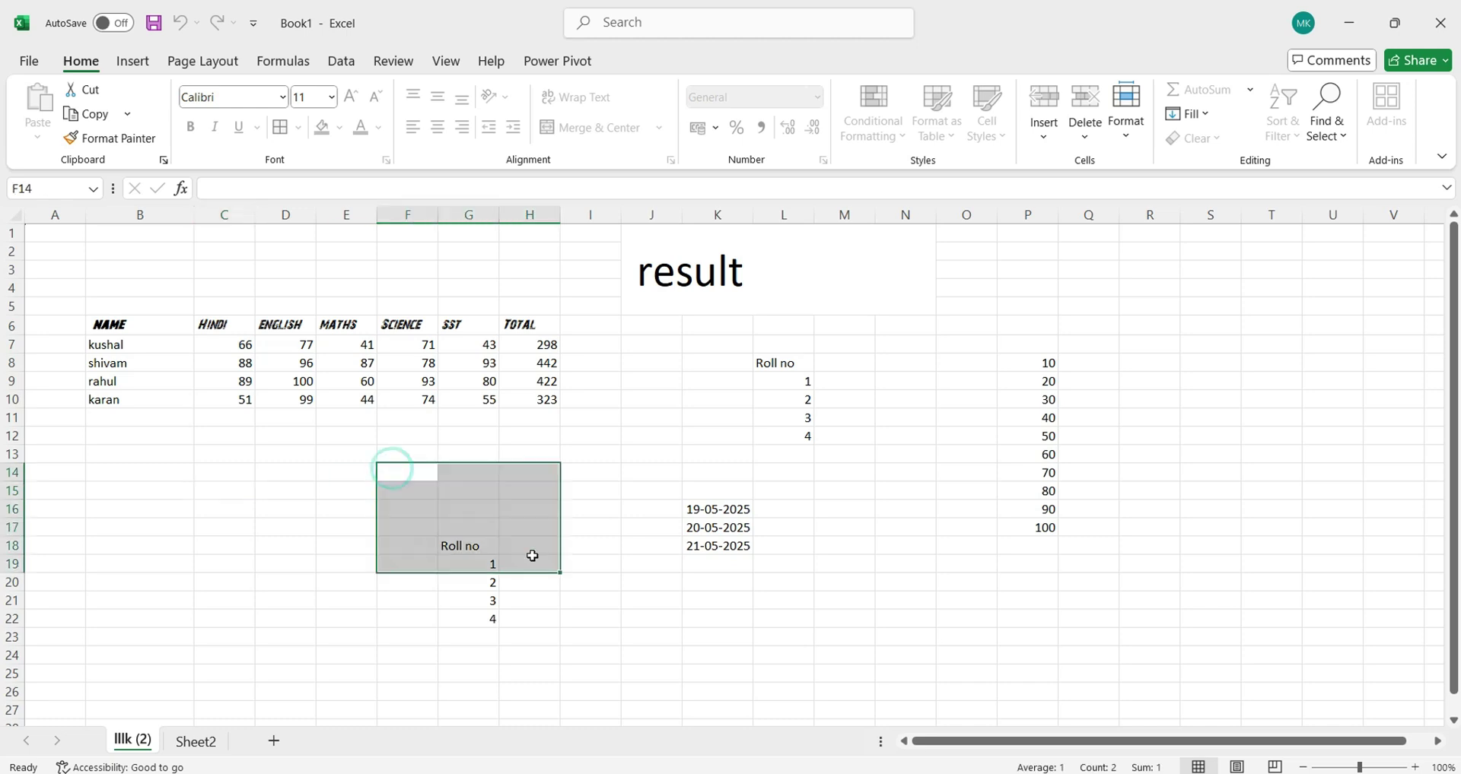
key("Delete")
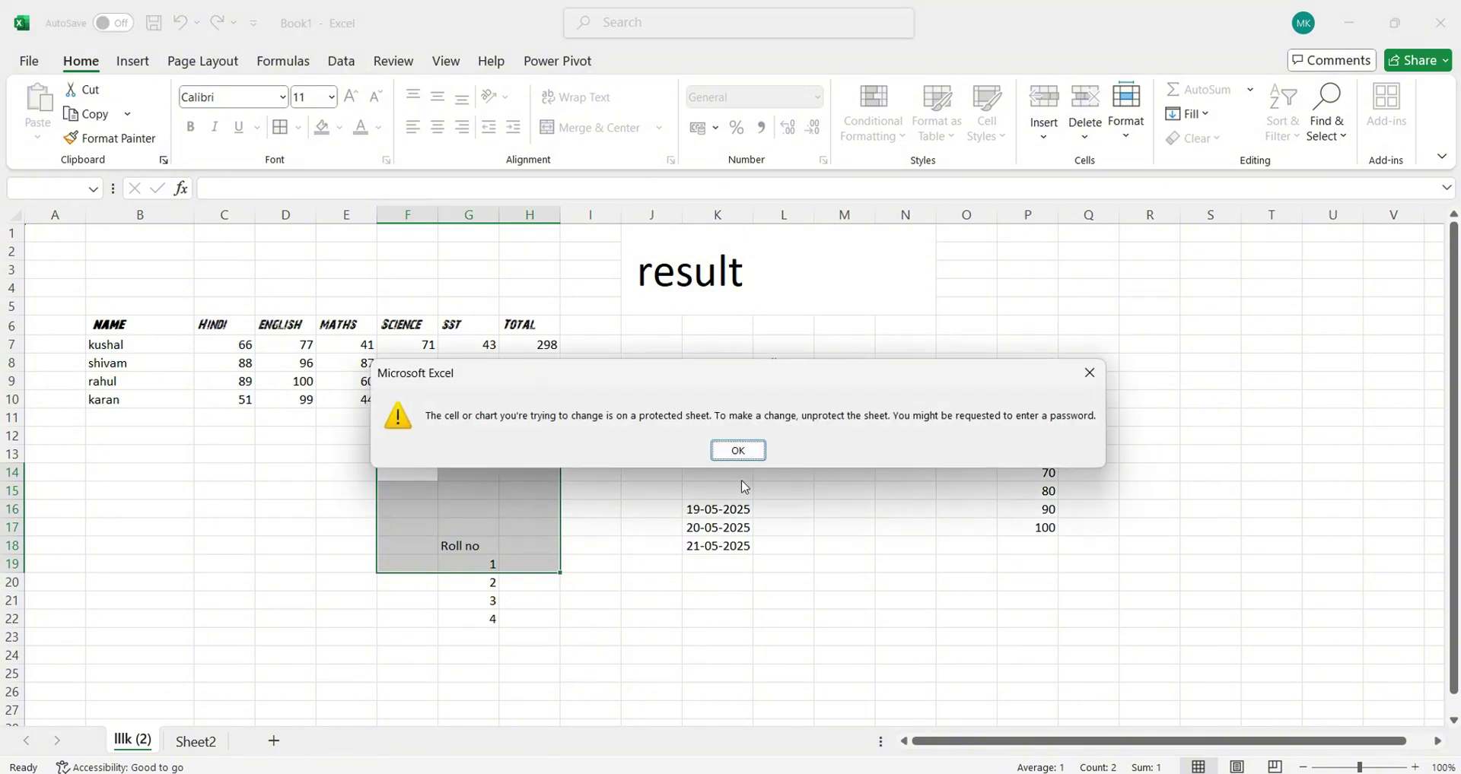
left_click(738, 451)
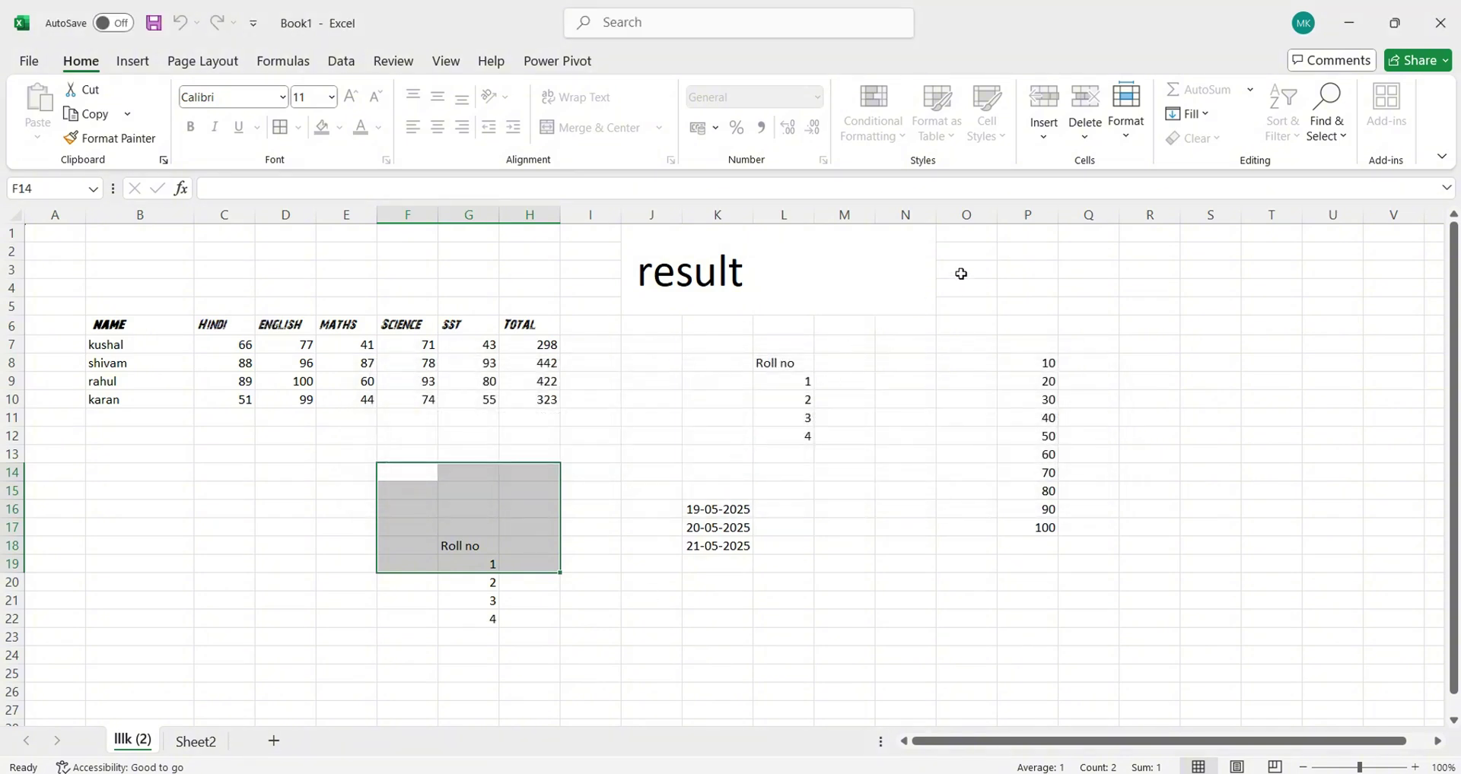
left_click(132, 62)
left_click(202, 61)
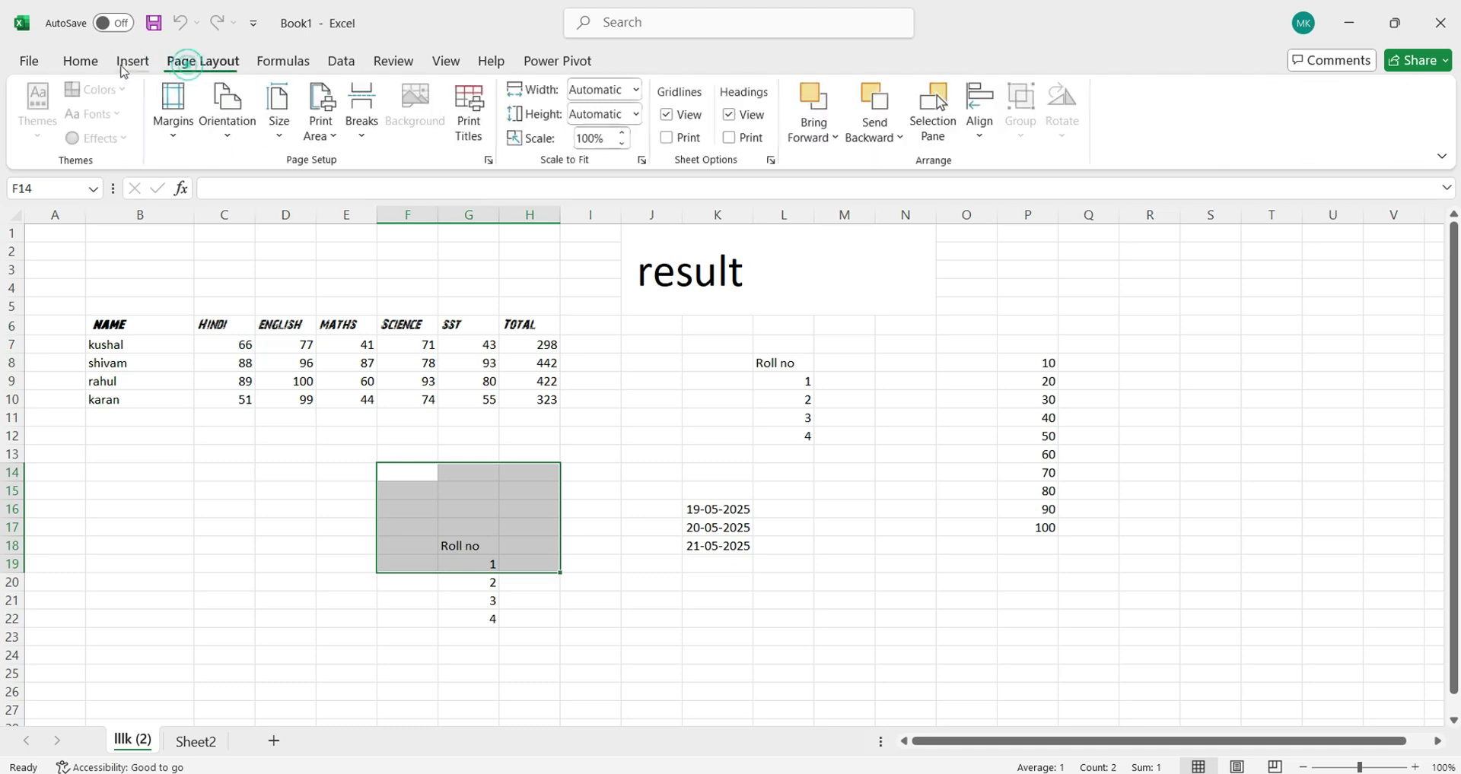
left_click(76, 63)
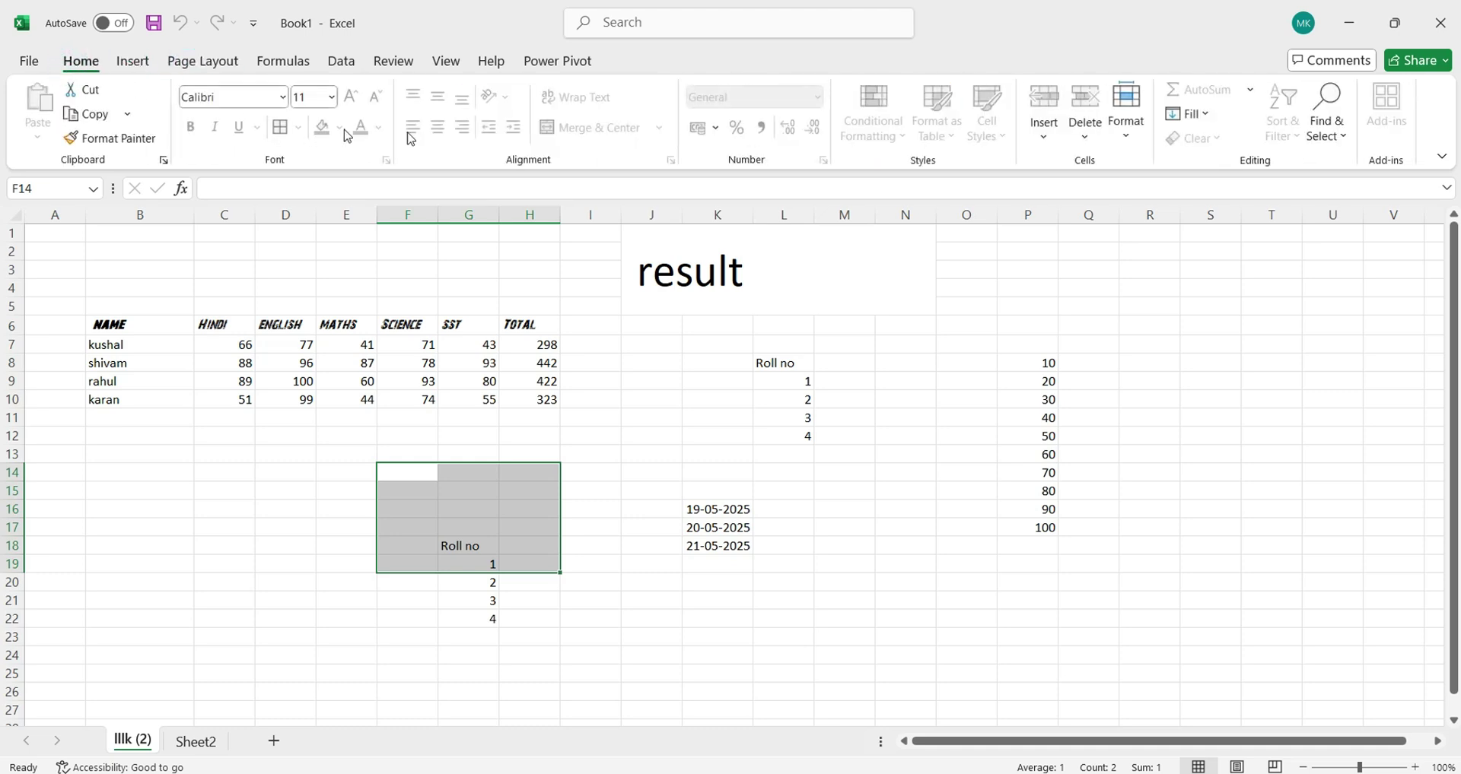
left_click(1330, 133)
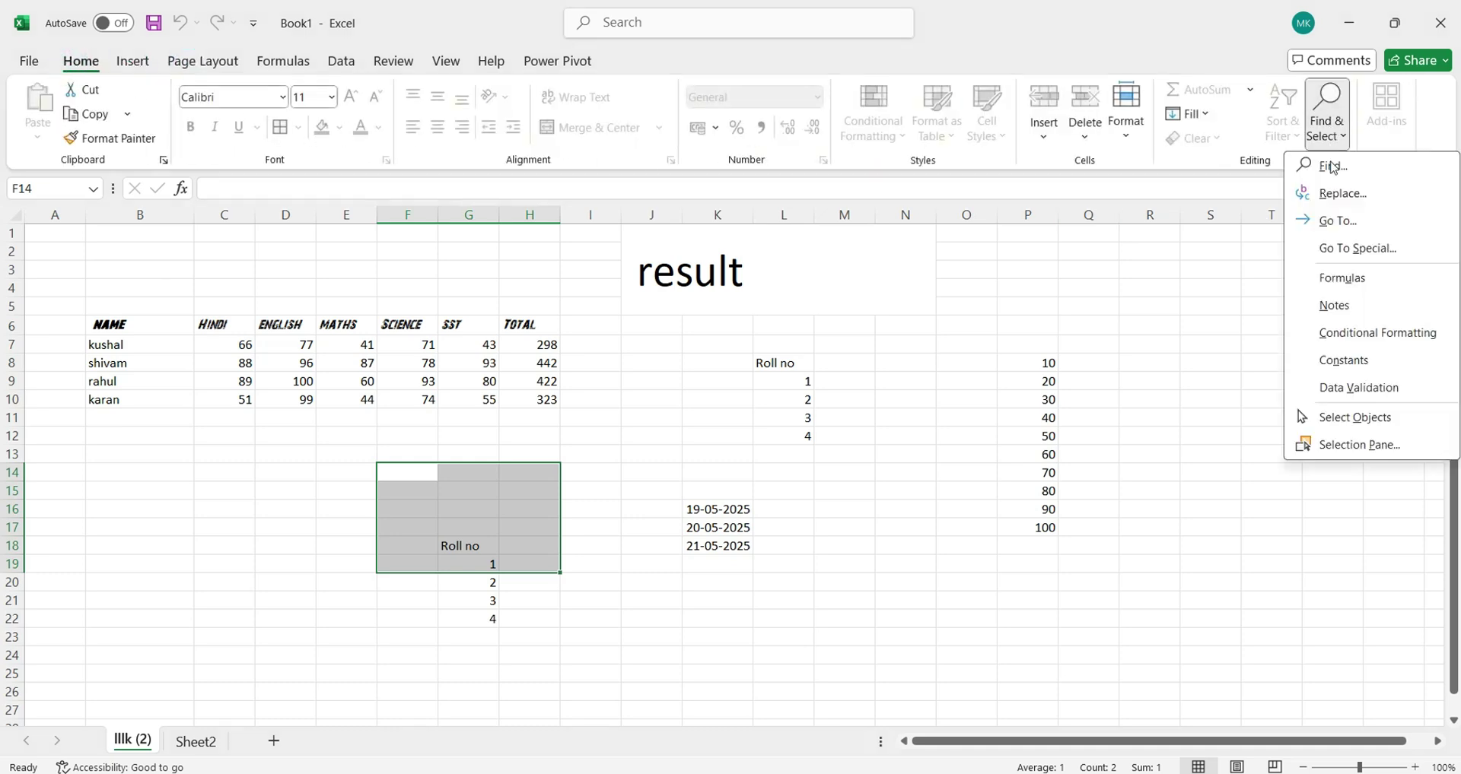
left_click(1186, 116)
Step: Unprotect the lllk (2) sheet by entering its unprotect password
left_click(1127, 122)
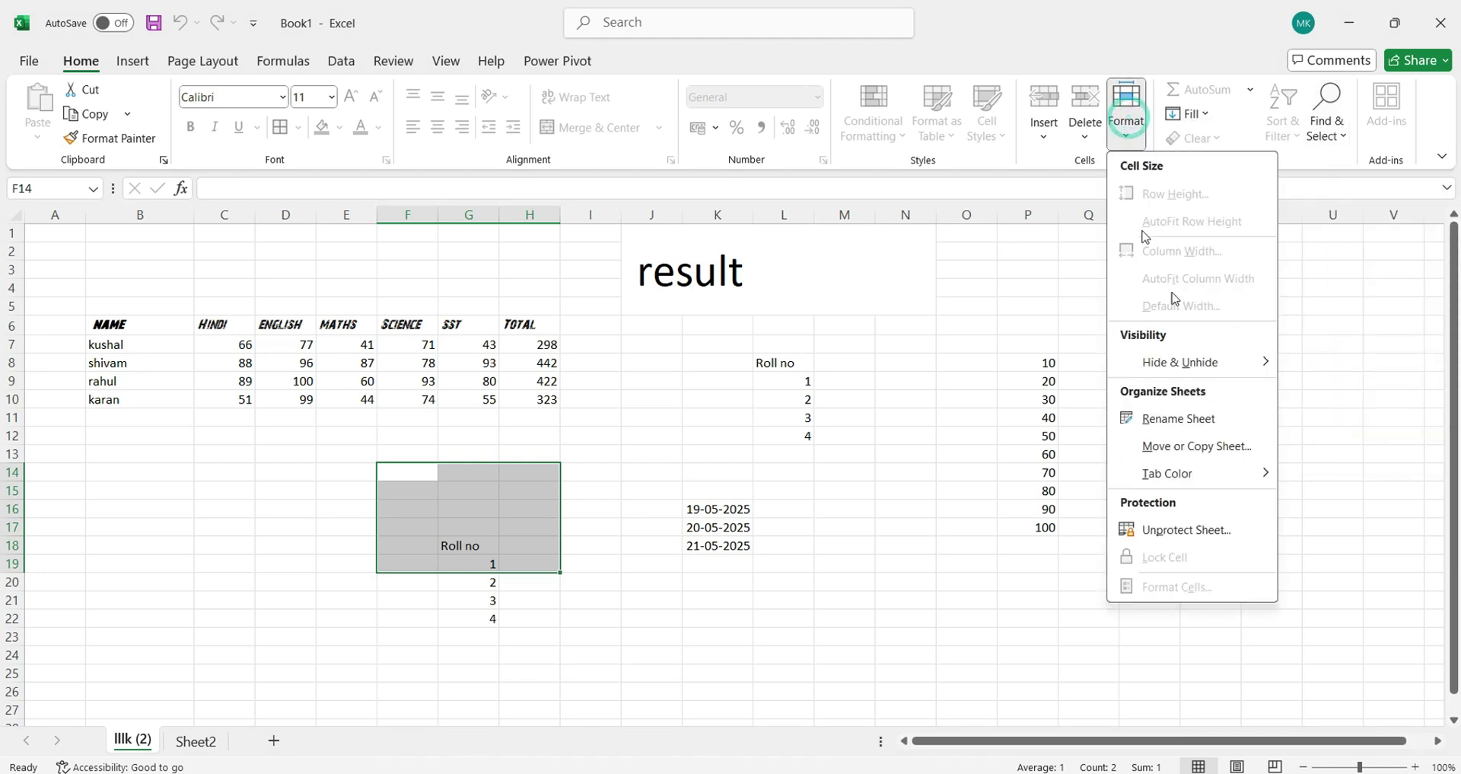
left_click(1174, 531)
type("1")
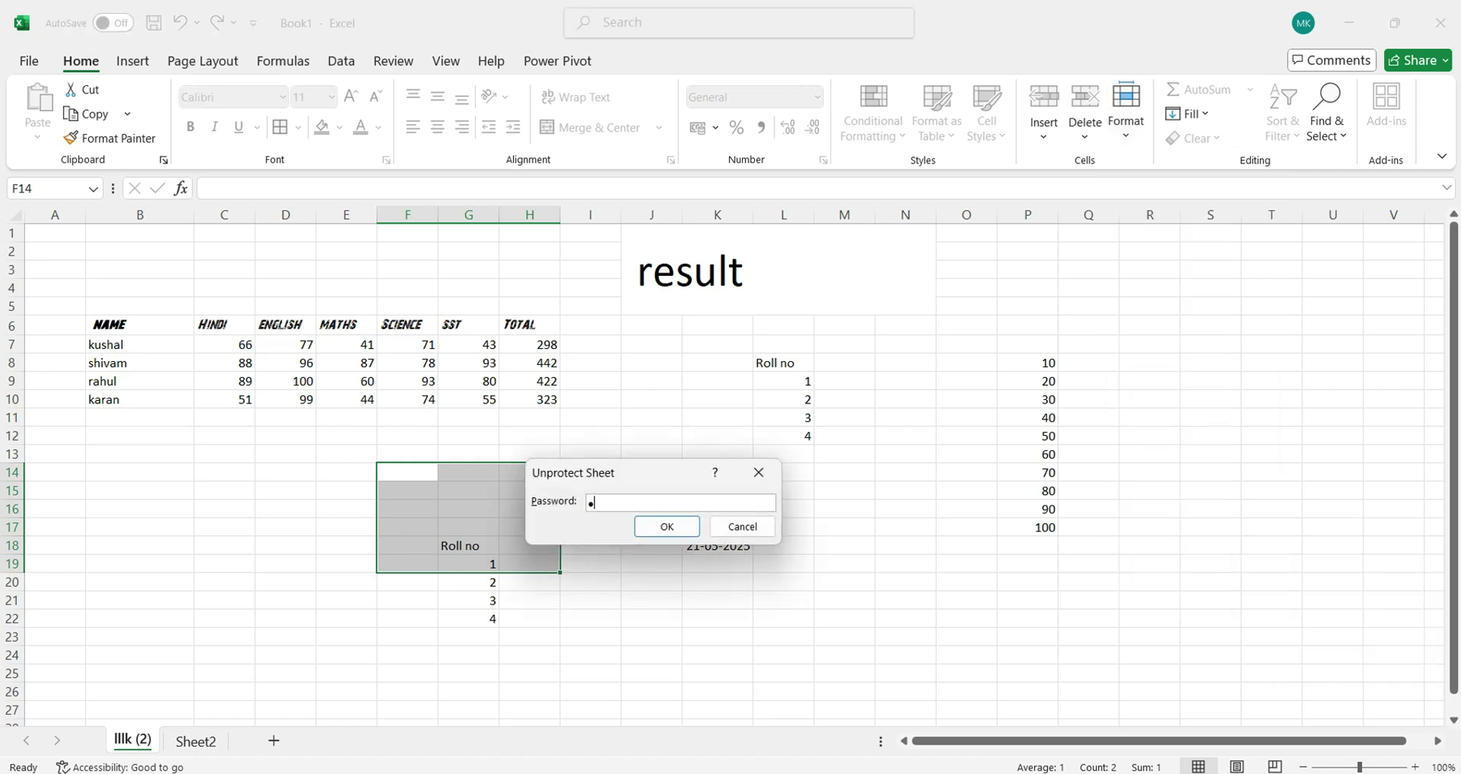
left_click(661, 527)
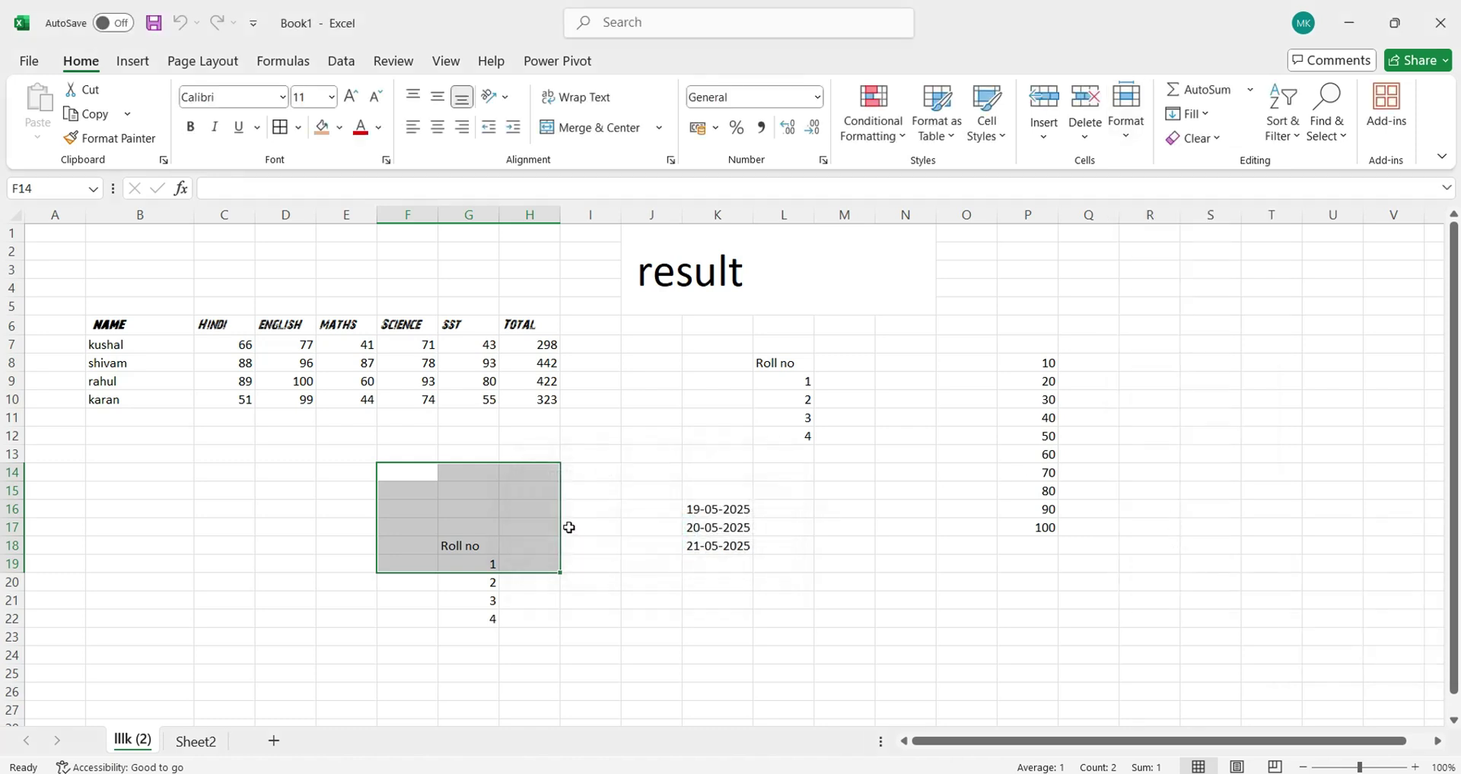
Step: Enter the test text l;j in cell I16 and erase it again, returning to cell D11
left_click(580, 513)
type("l;j")
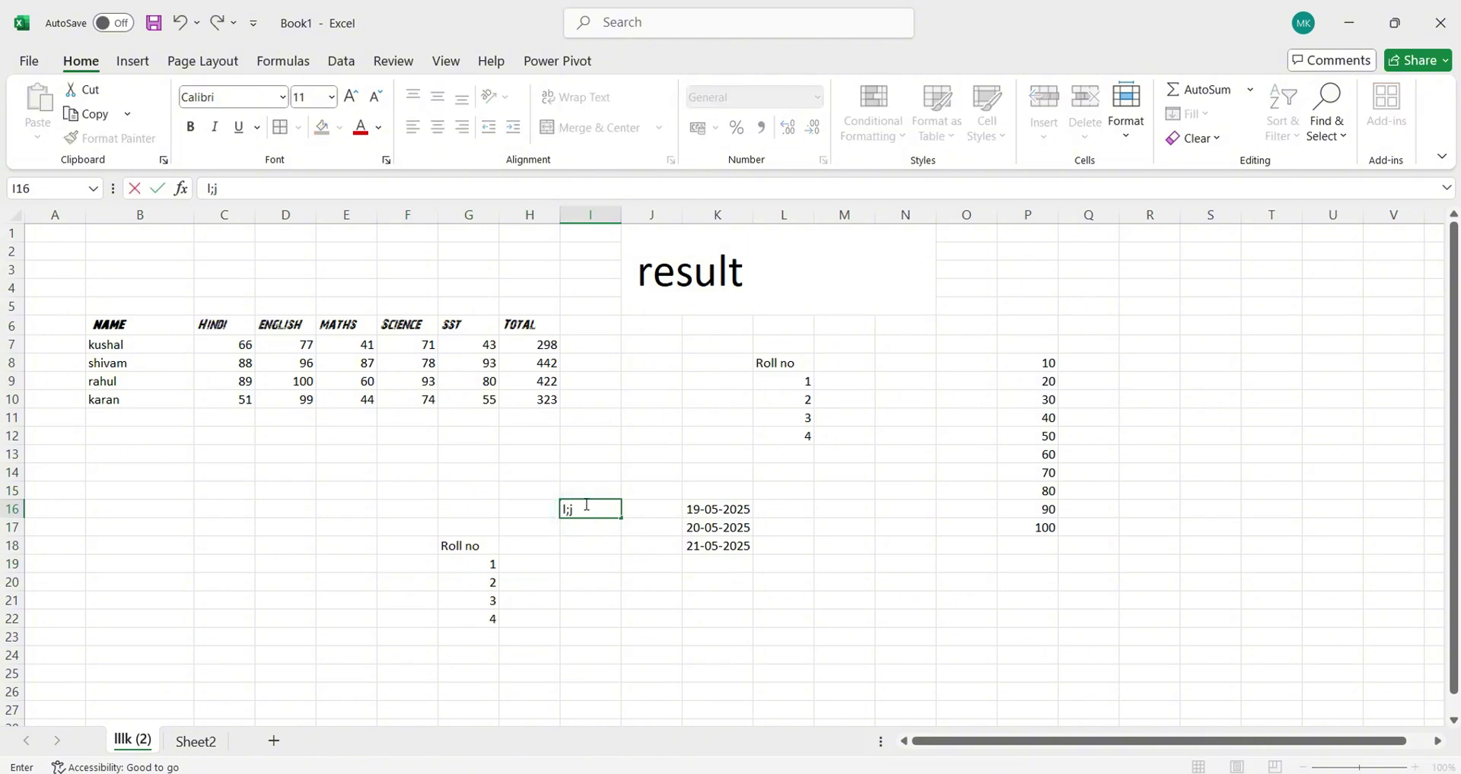
key("BackSpace")
key("BackSpace")
left_click(260, 418)
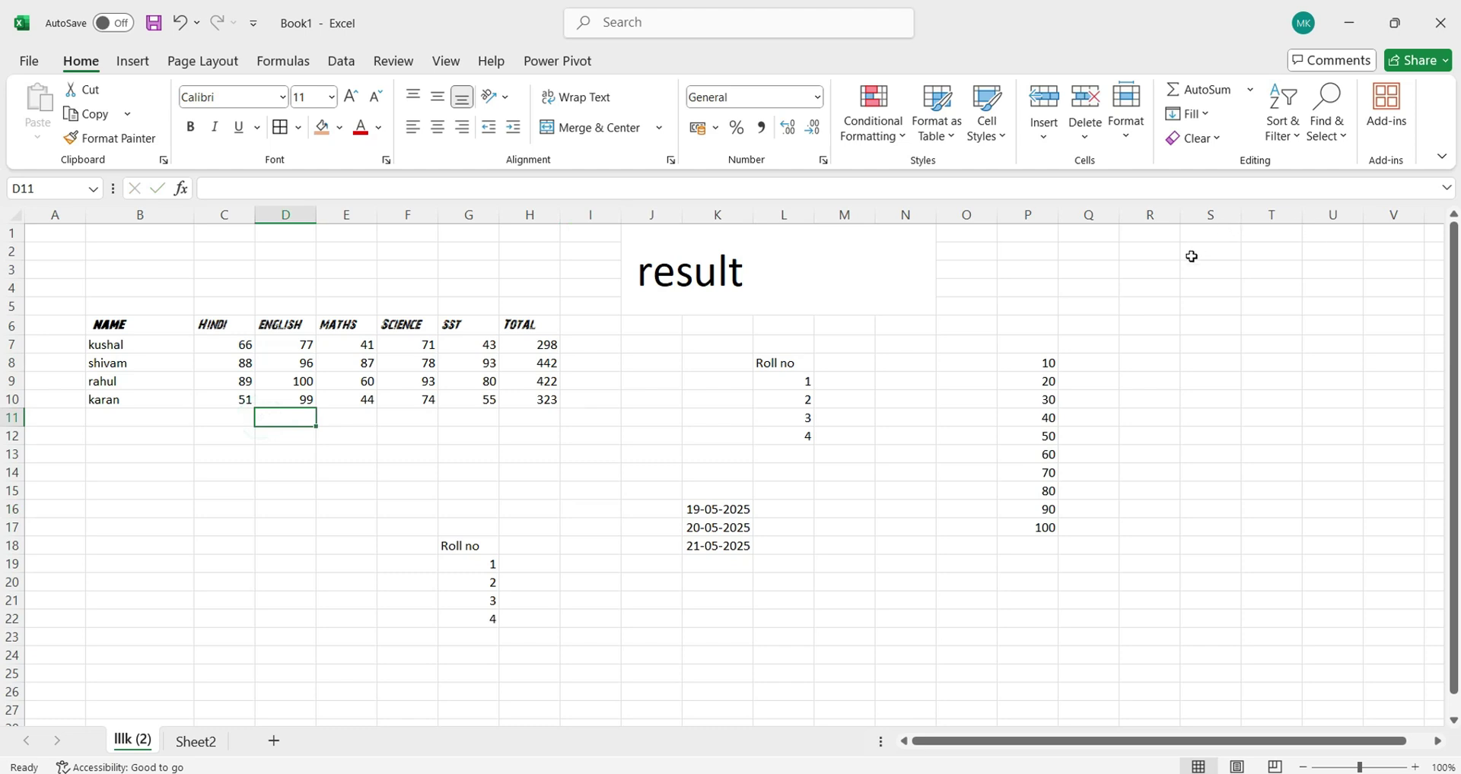
Step: Clear the values under the Total heading in H7:H11
left_click(1248, 90)
left_click_drag(530, 343, 529, 413)
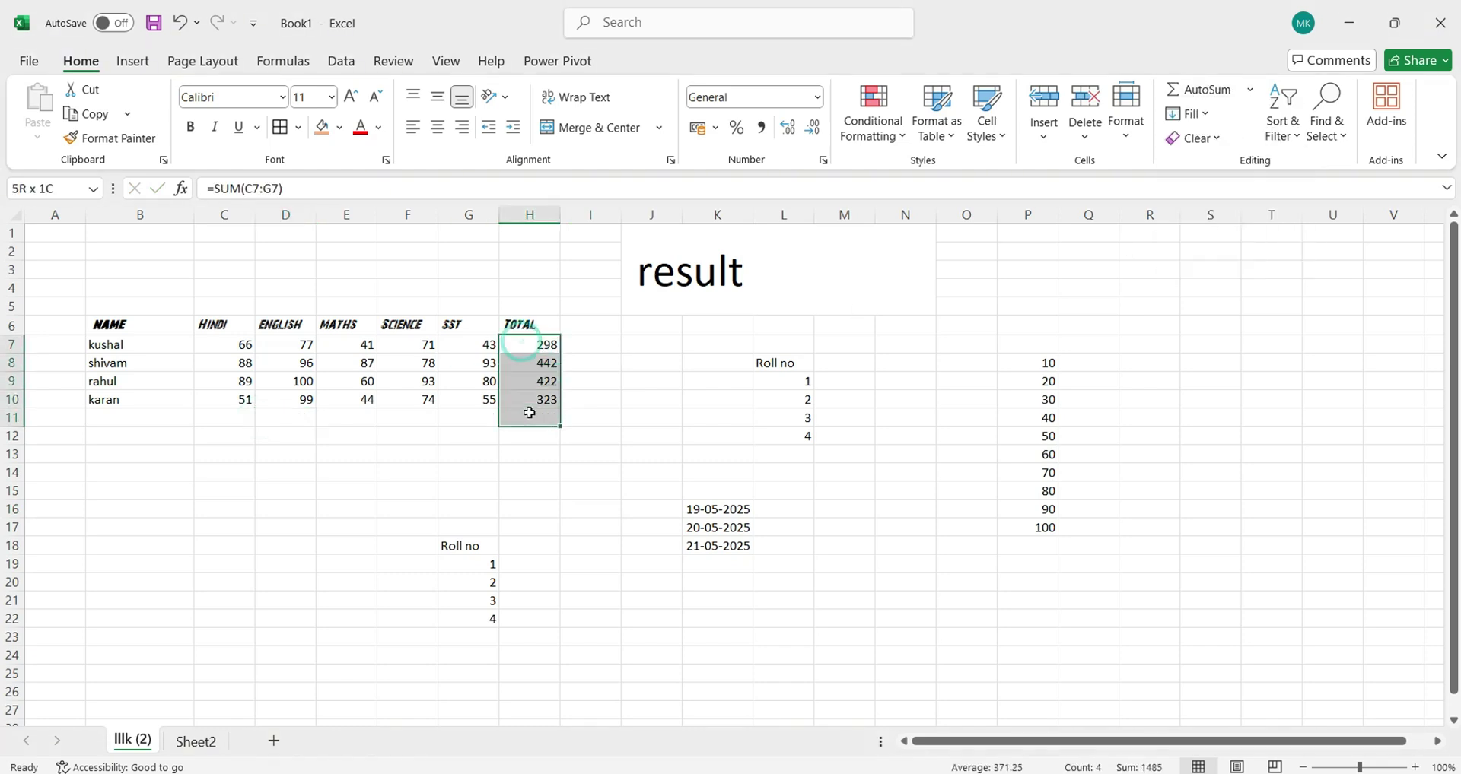
key("Delete")
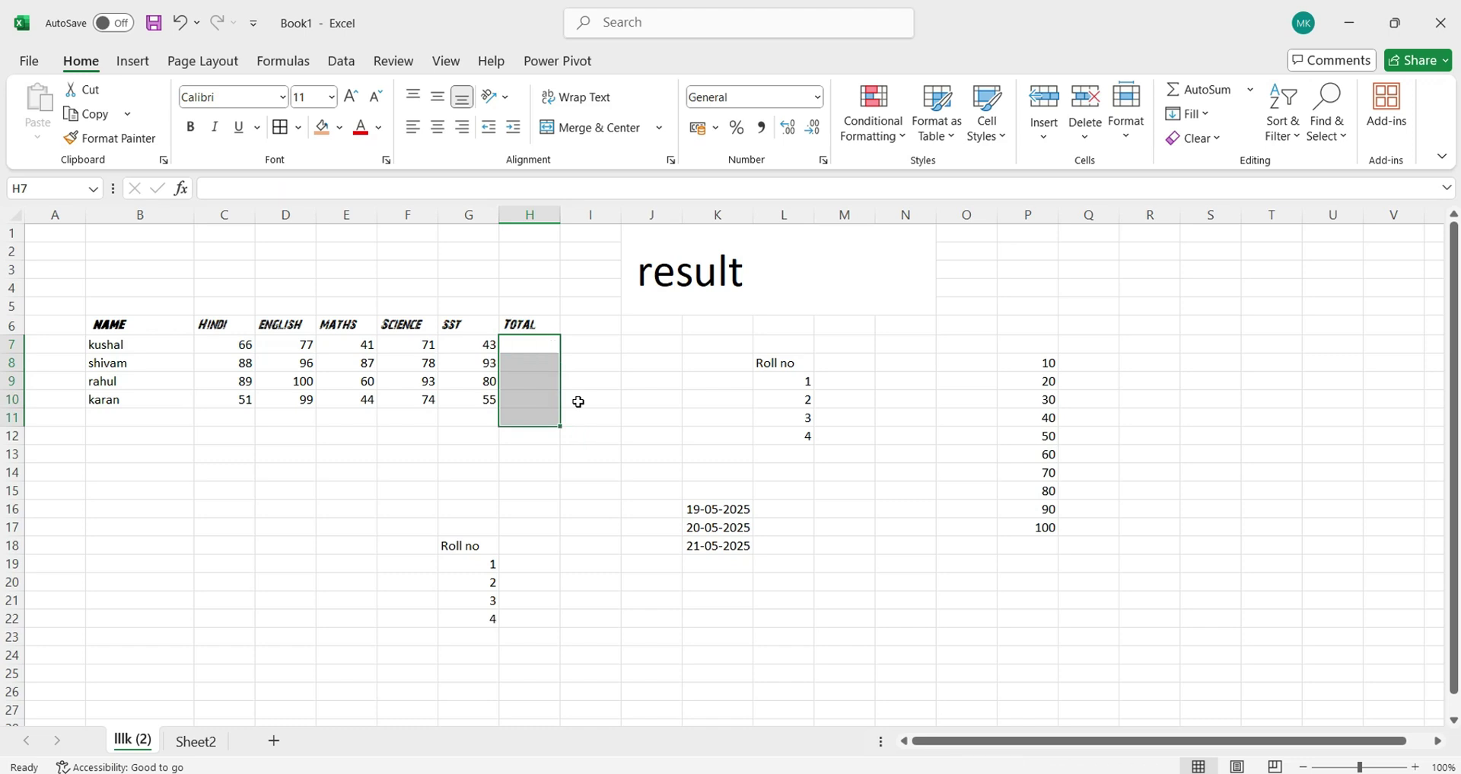
Step: Total kushal's marks in H7 with an AutoSum of C7:G7
left_click(533, 350)
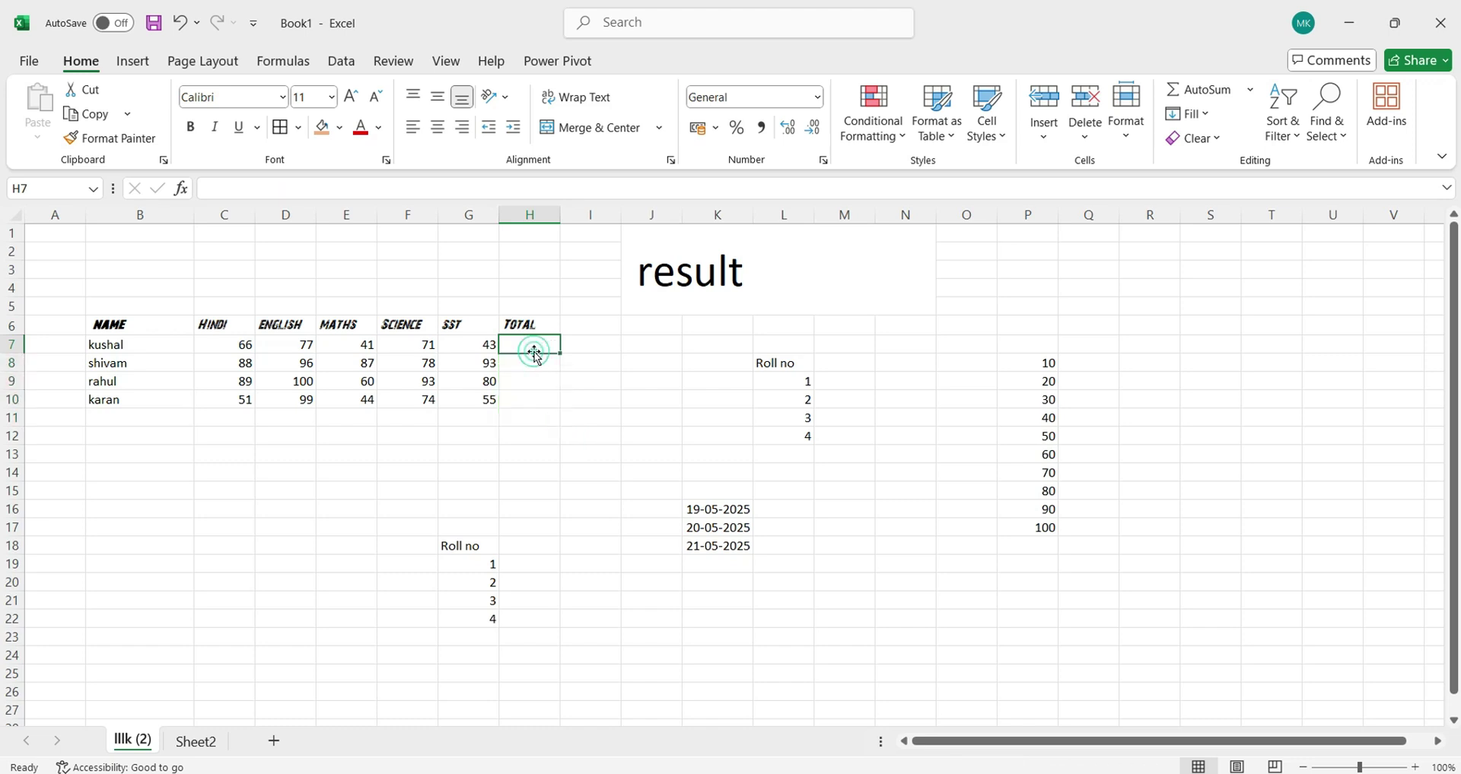
left_click(1249, 93)
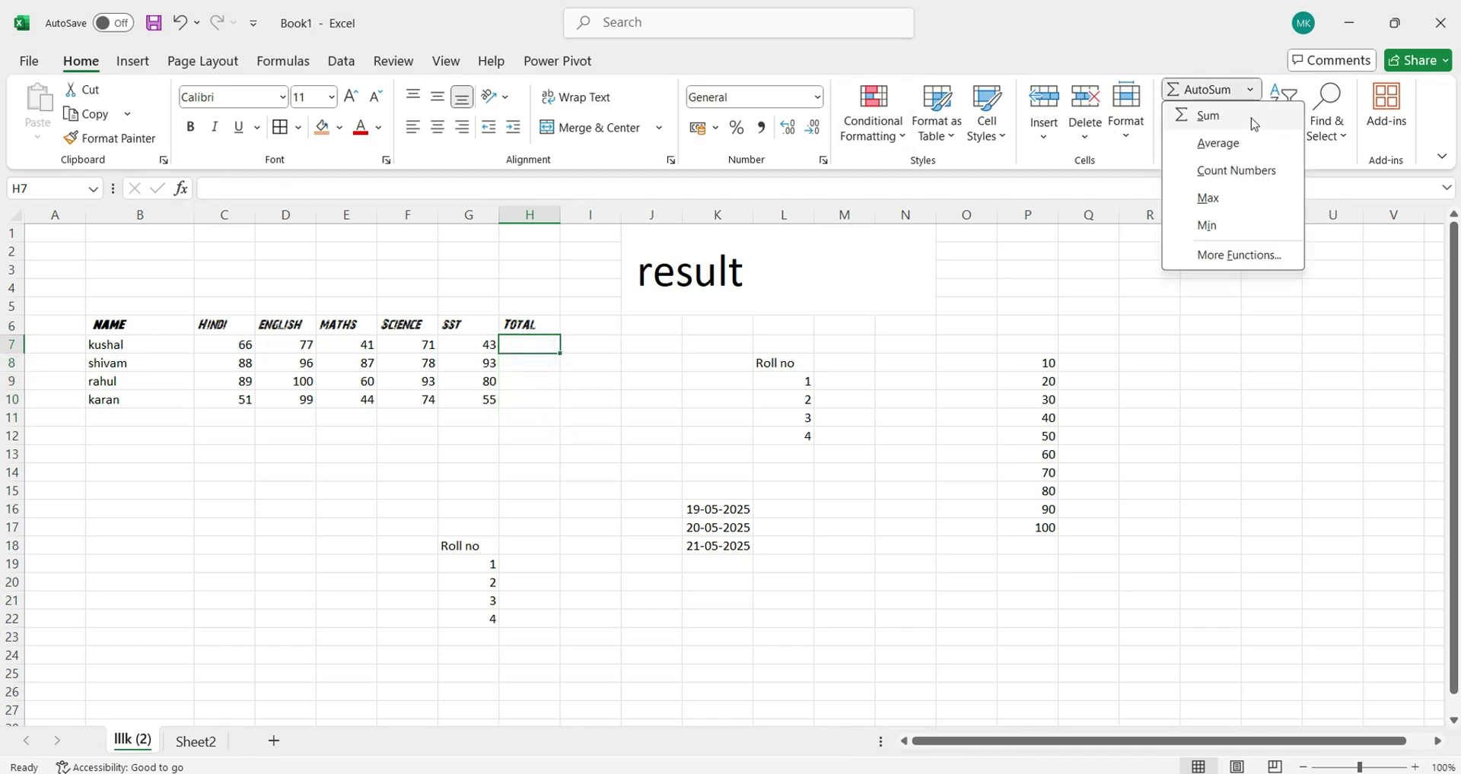
left_click(1207, 123)
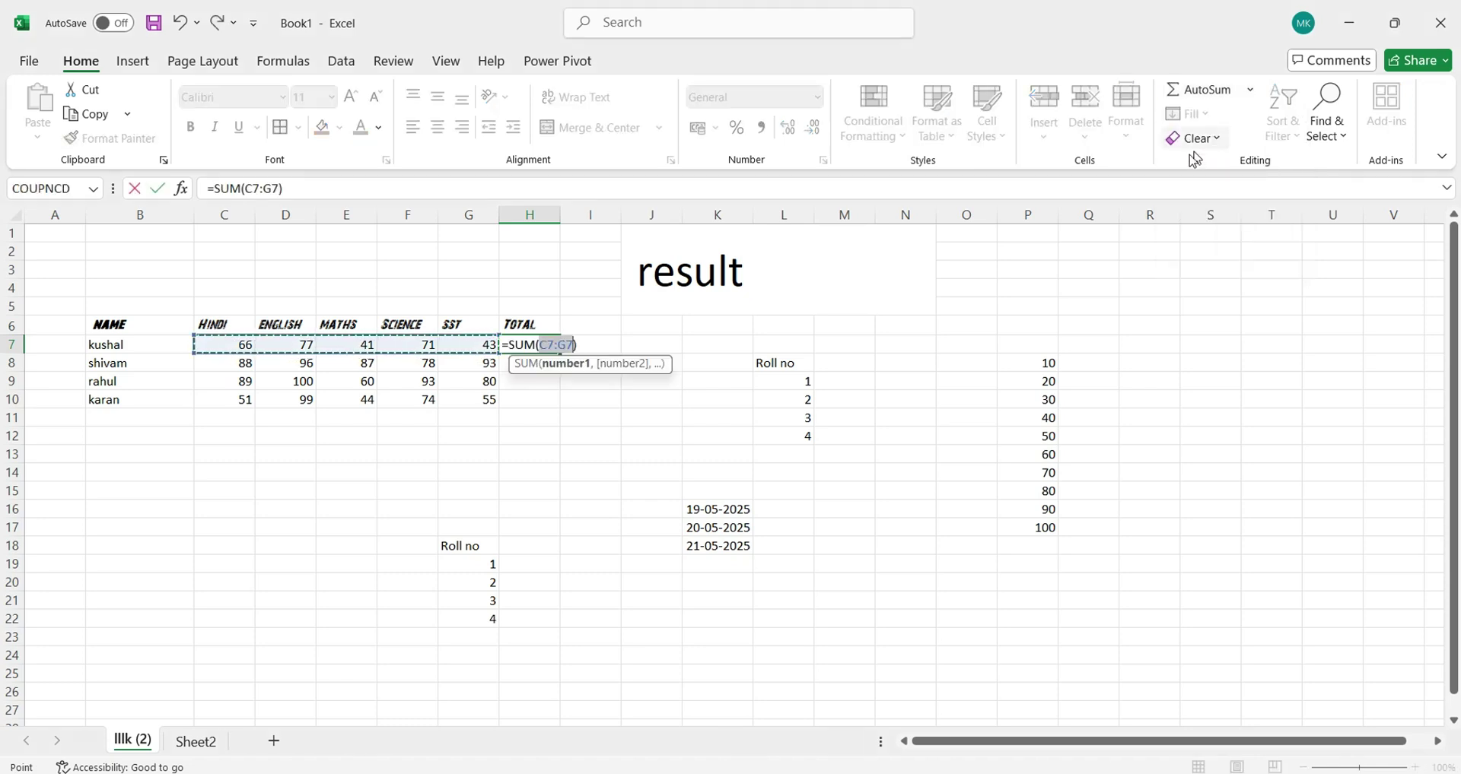
key("Return")
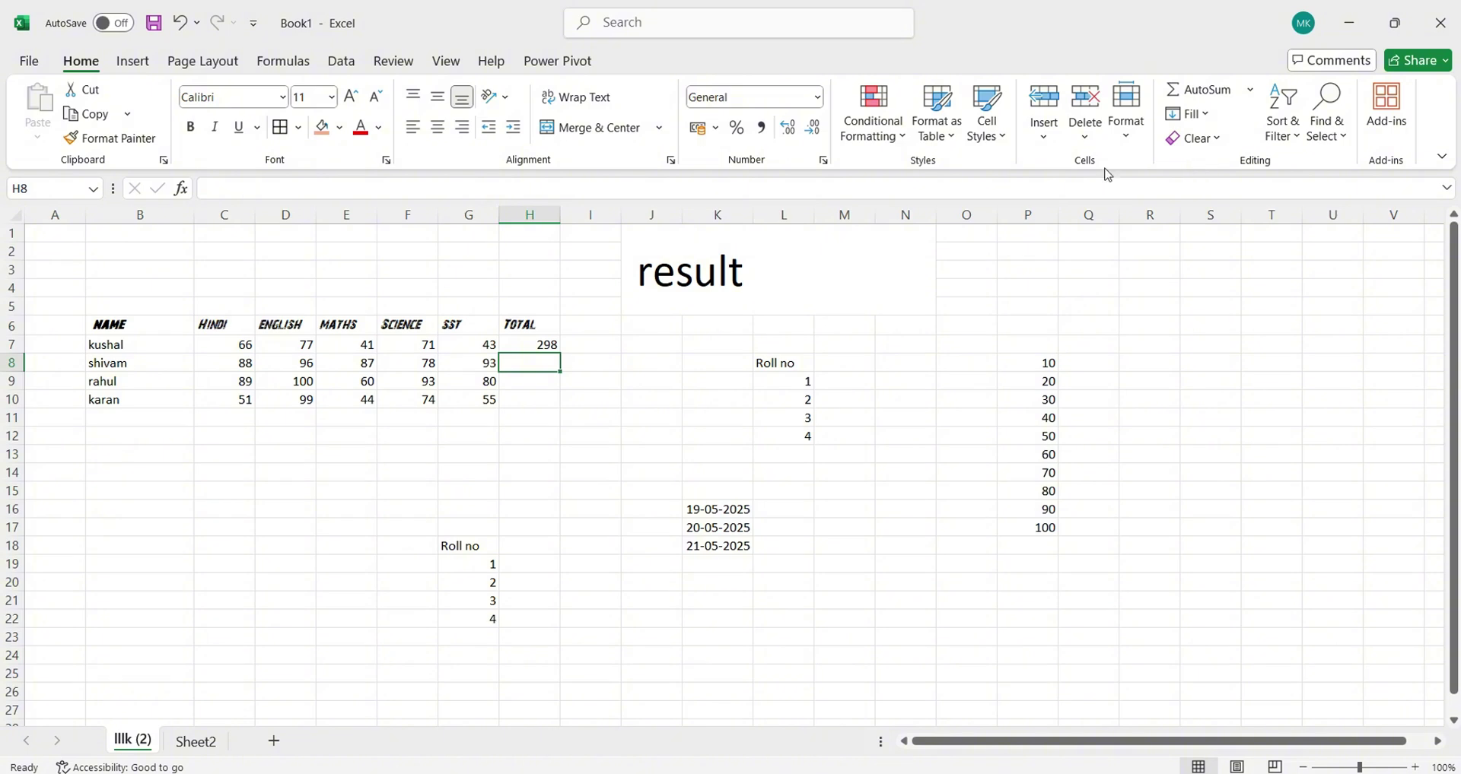
Step: Copy the sum formula in H7 down through H10 for the remaining students
left_click_drag(549, 342, 548, 408)
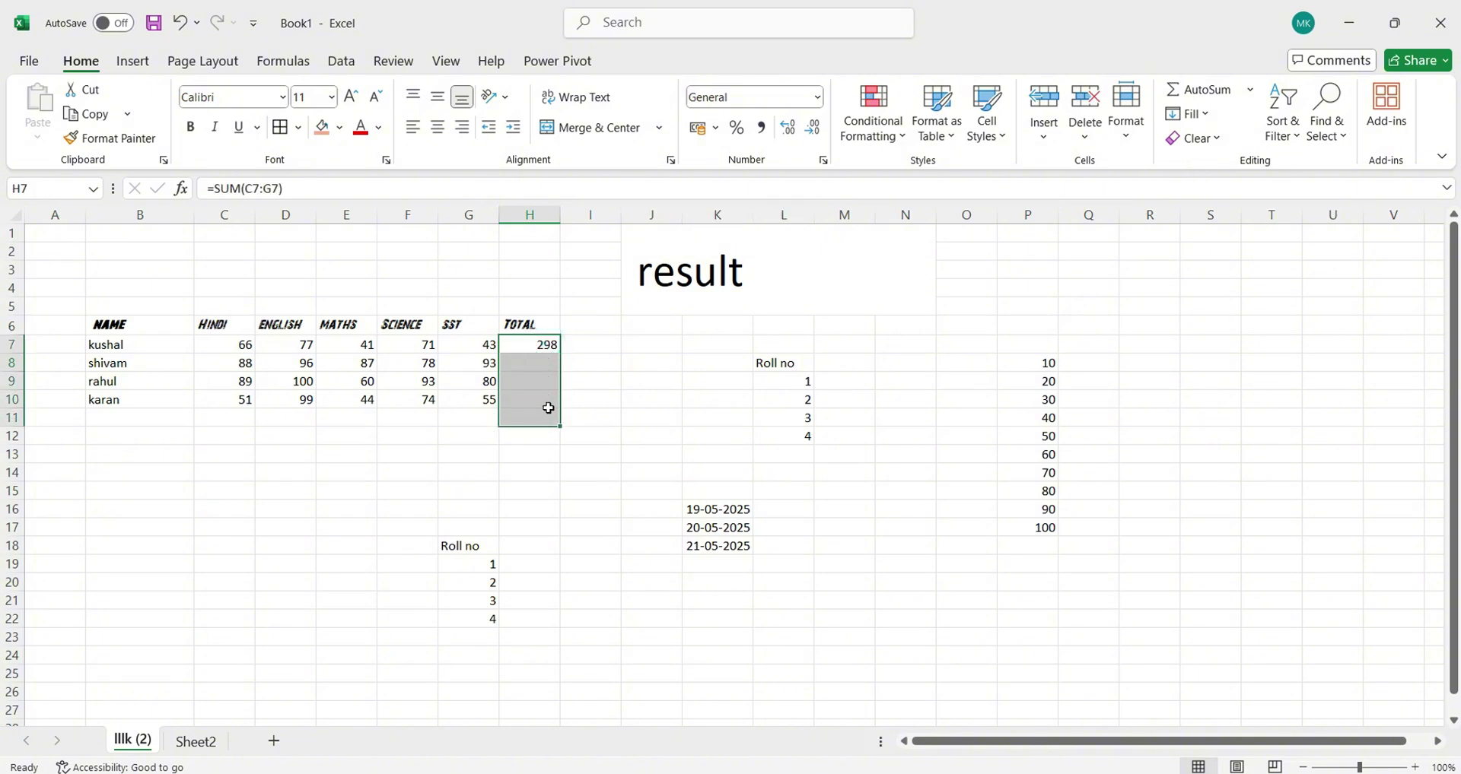
left_click_drag(548, 349, 553, 400)
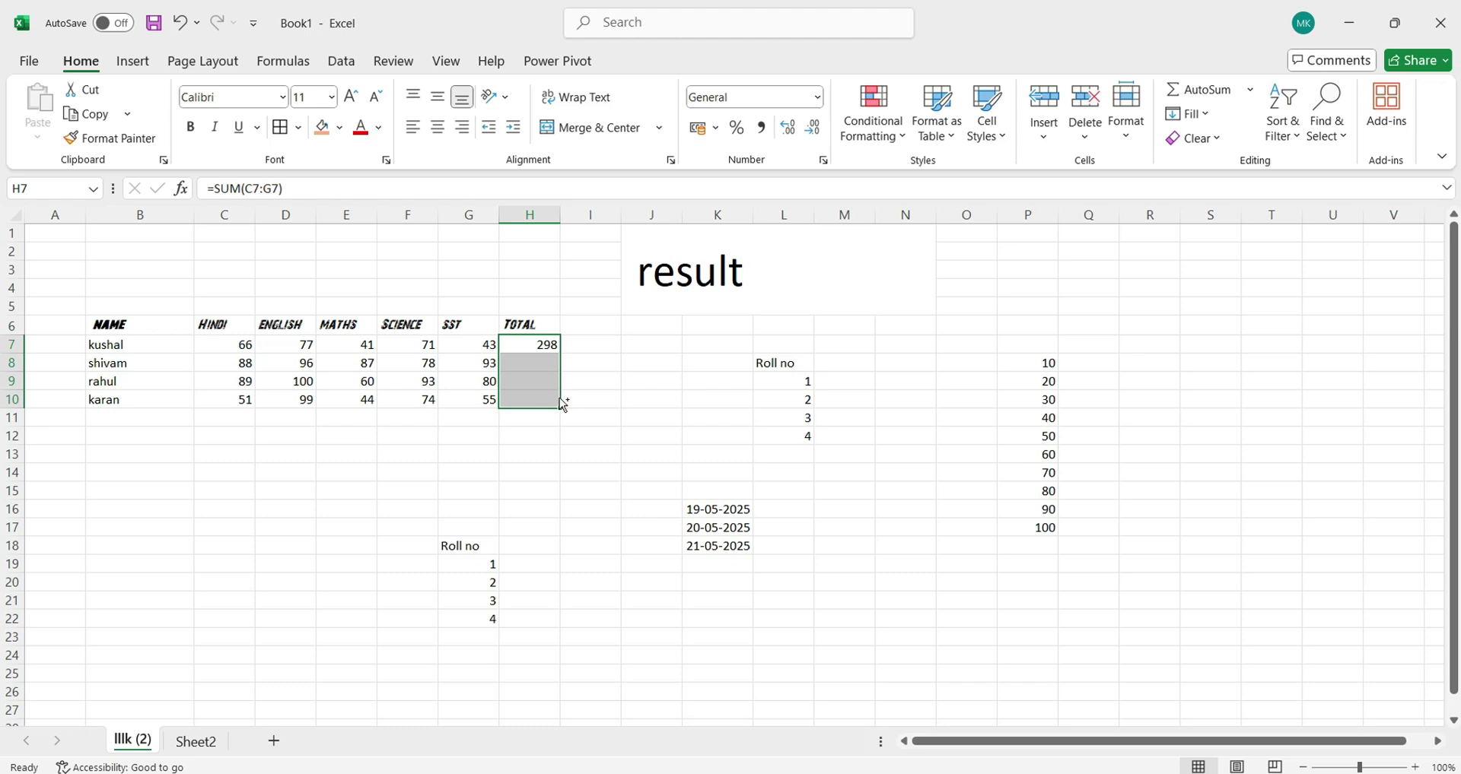
key("ctrl+d")
left_click(523, 379)
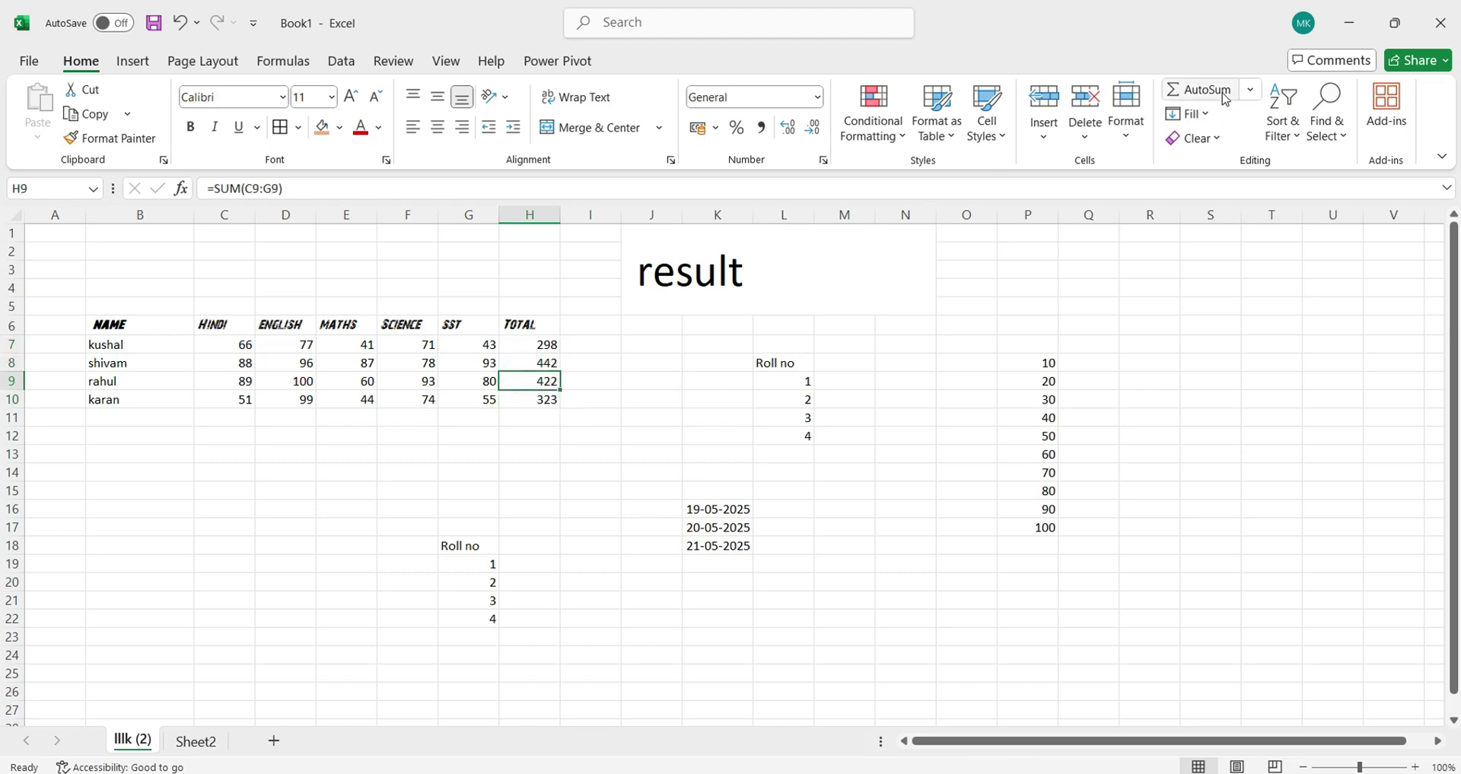
Step: Delete the totals in H8:H10, keeping only the sum formula in H7
left_click(1203, 116)
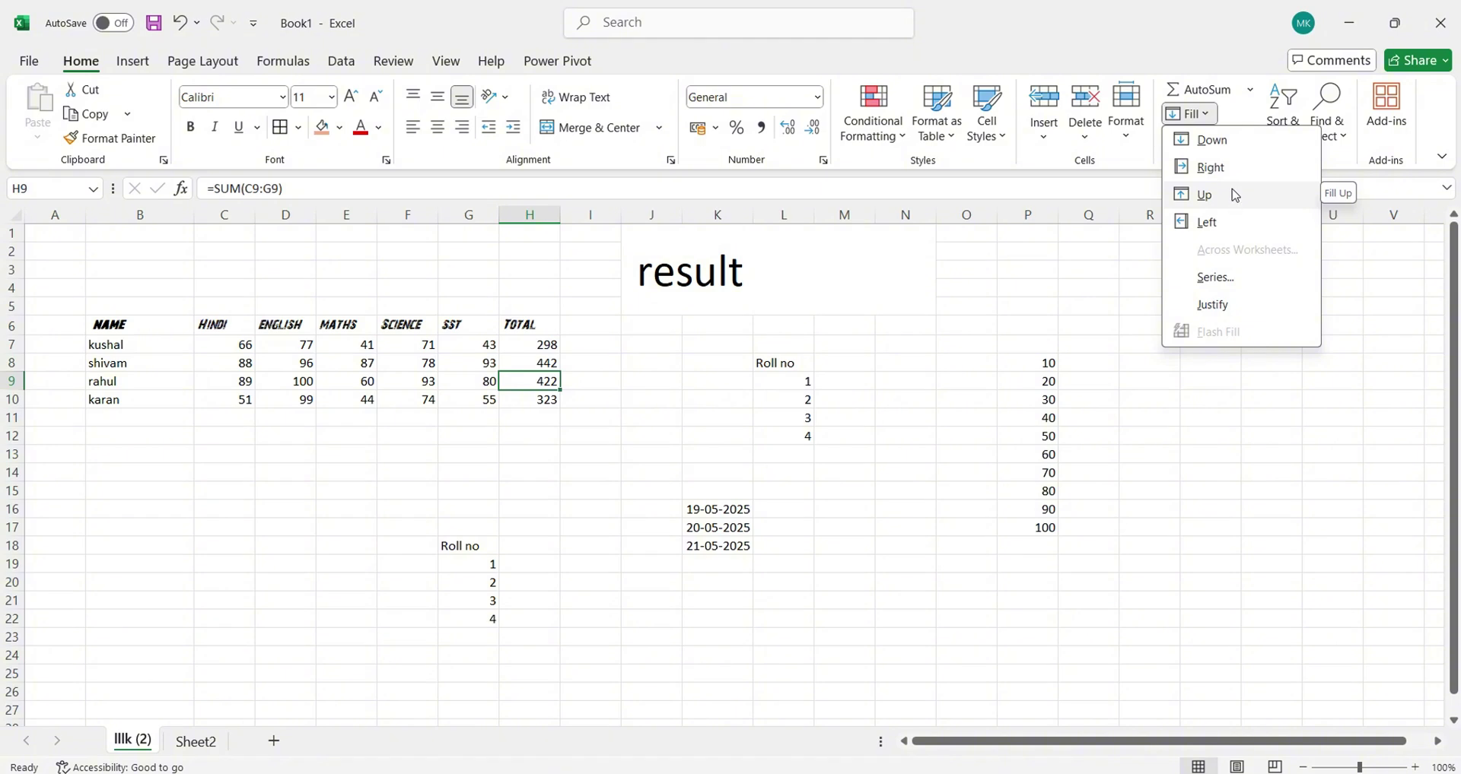
left_click(530, 363)
left_click_drag(530, 363, 519, 397)
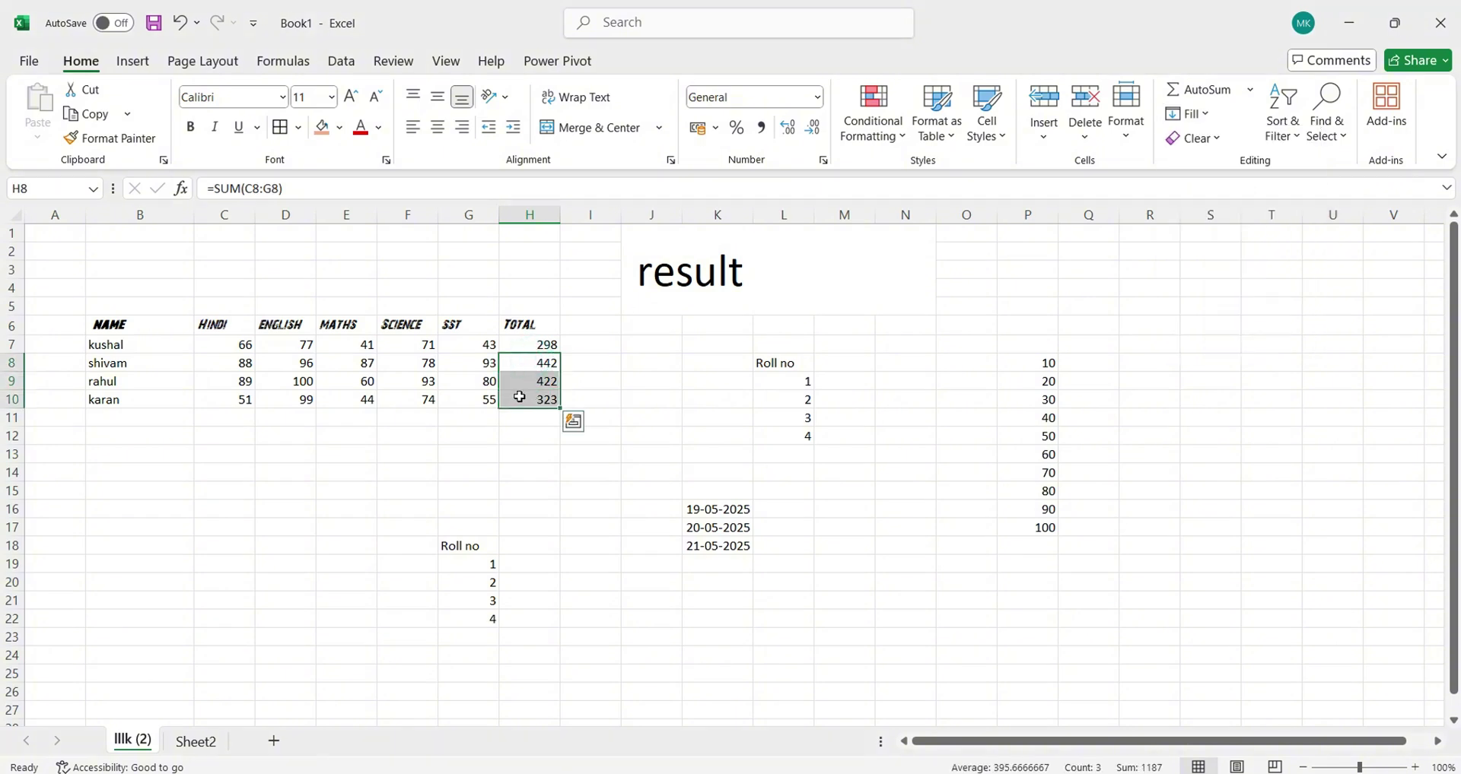
key("Delete")
Step: Apply Fill Down to H7:H10 so the Total column repeats the sum formula from H7
left_click_drag(518, 347, 523, 402)
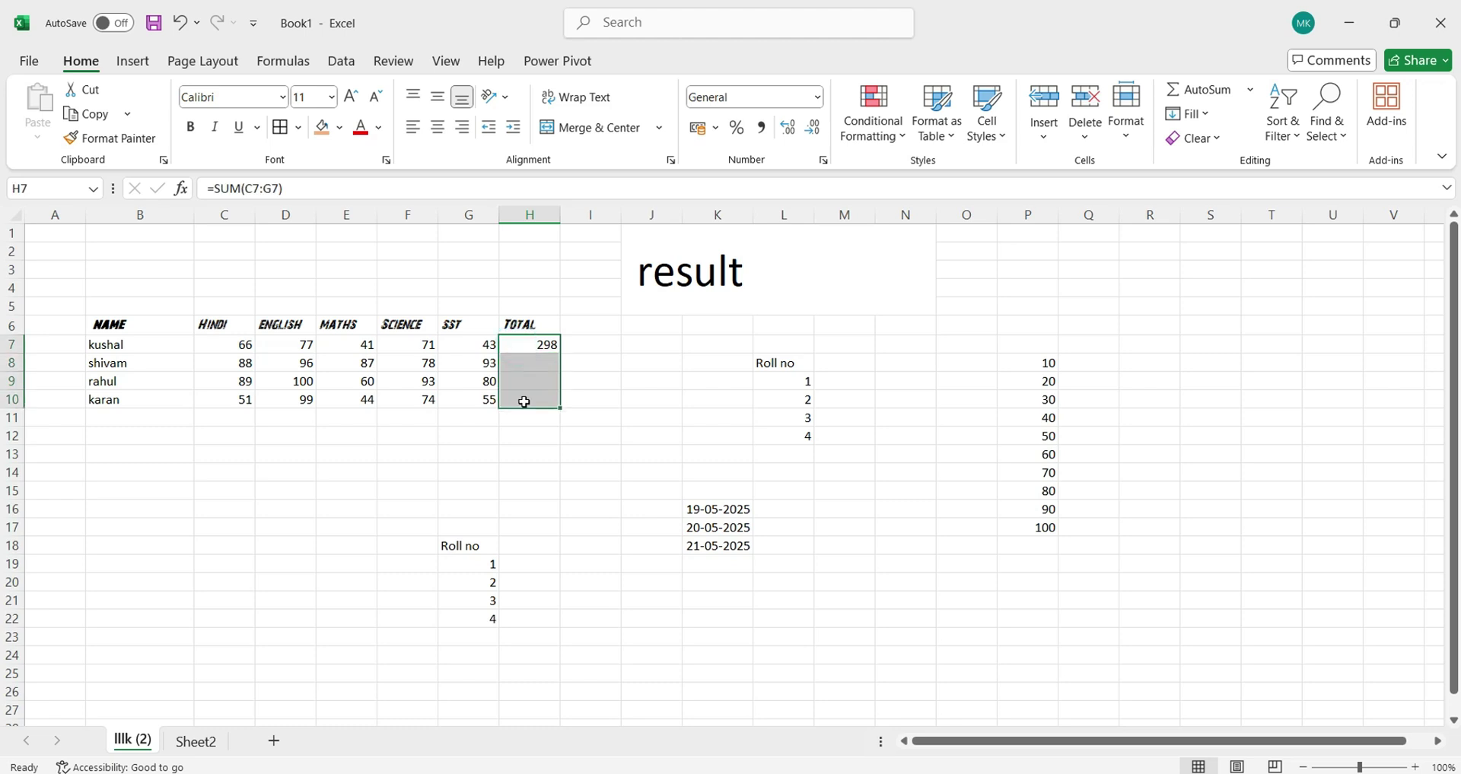
left_click(1195, 118)
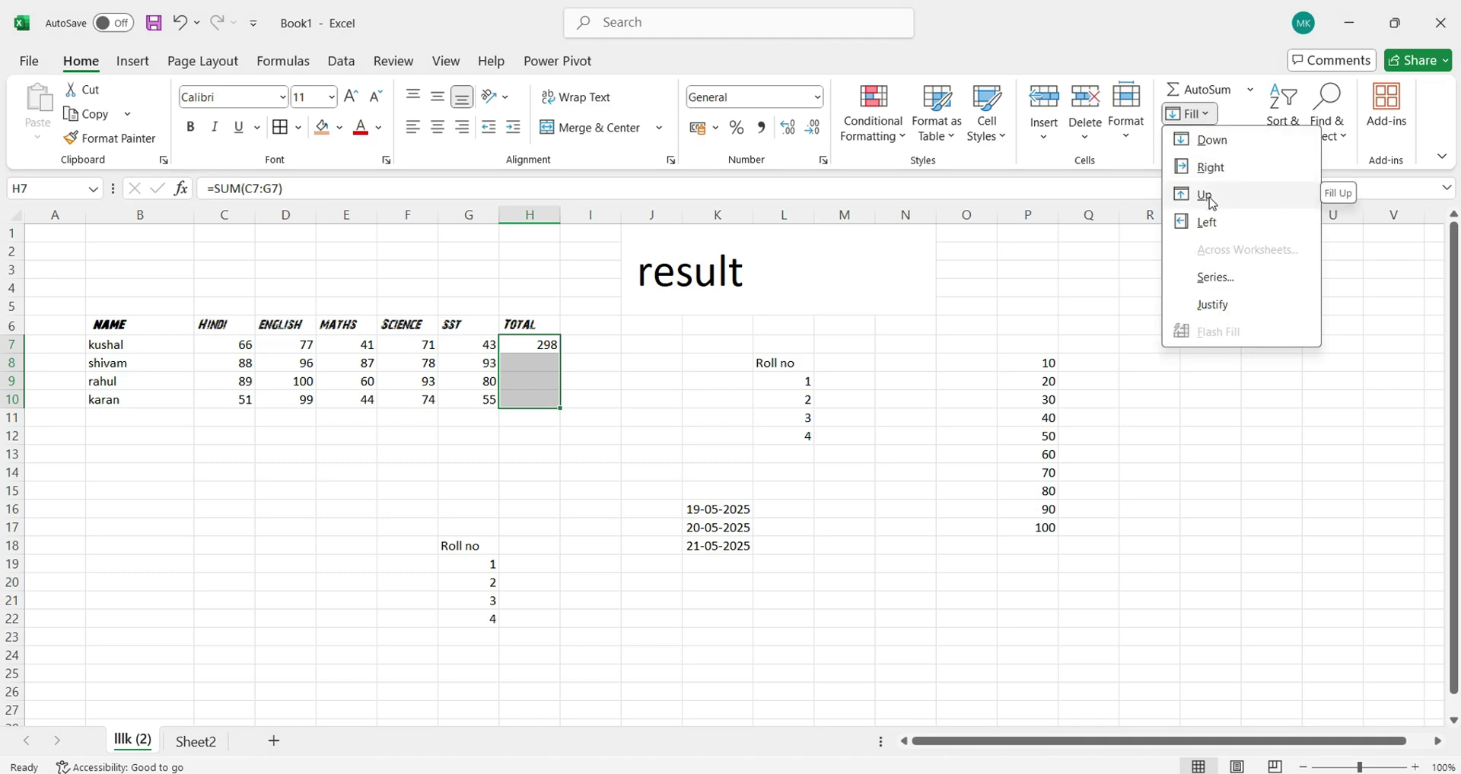
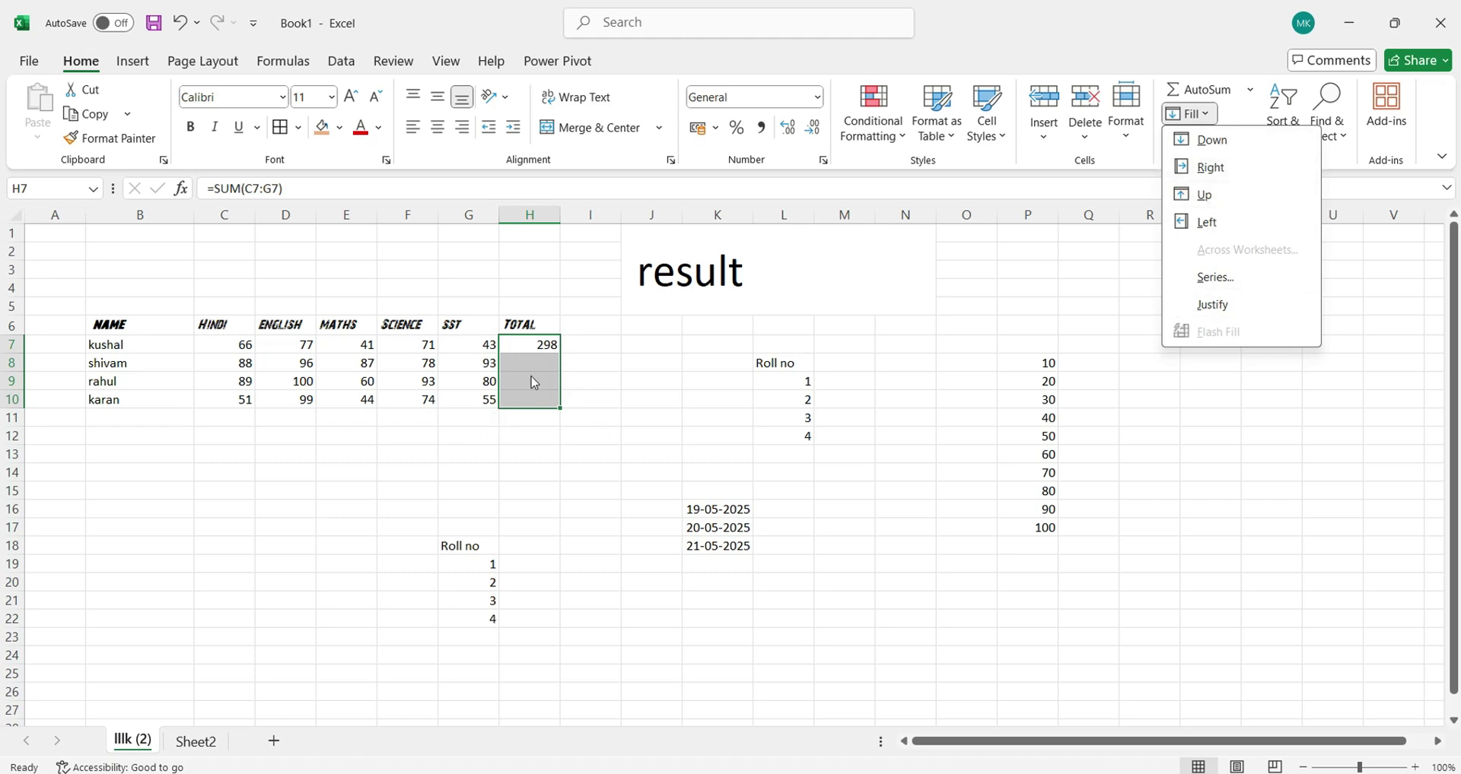
left_click(538, 348)
left_click_drag(538, 348, 535, 399)
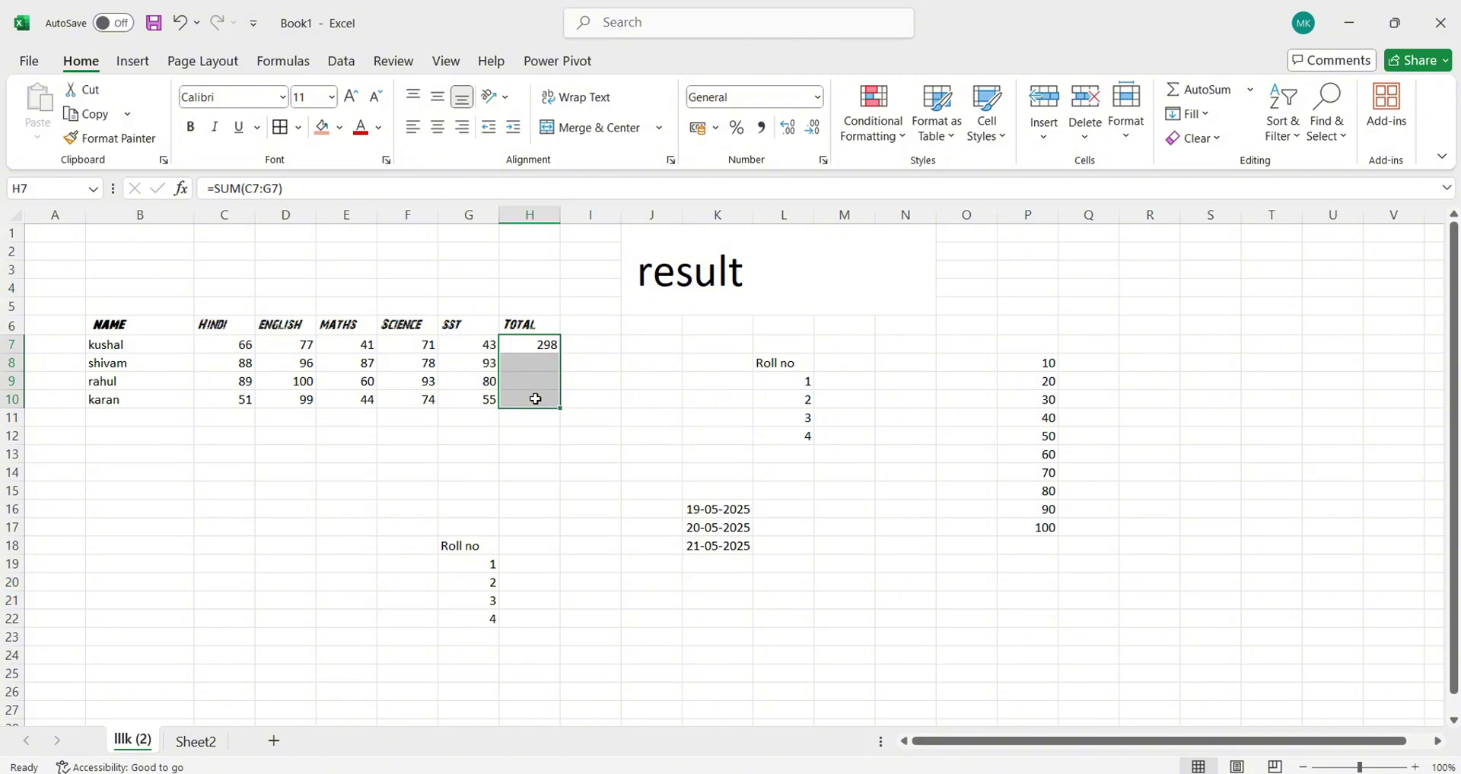
key("alt")
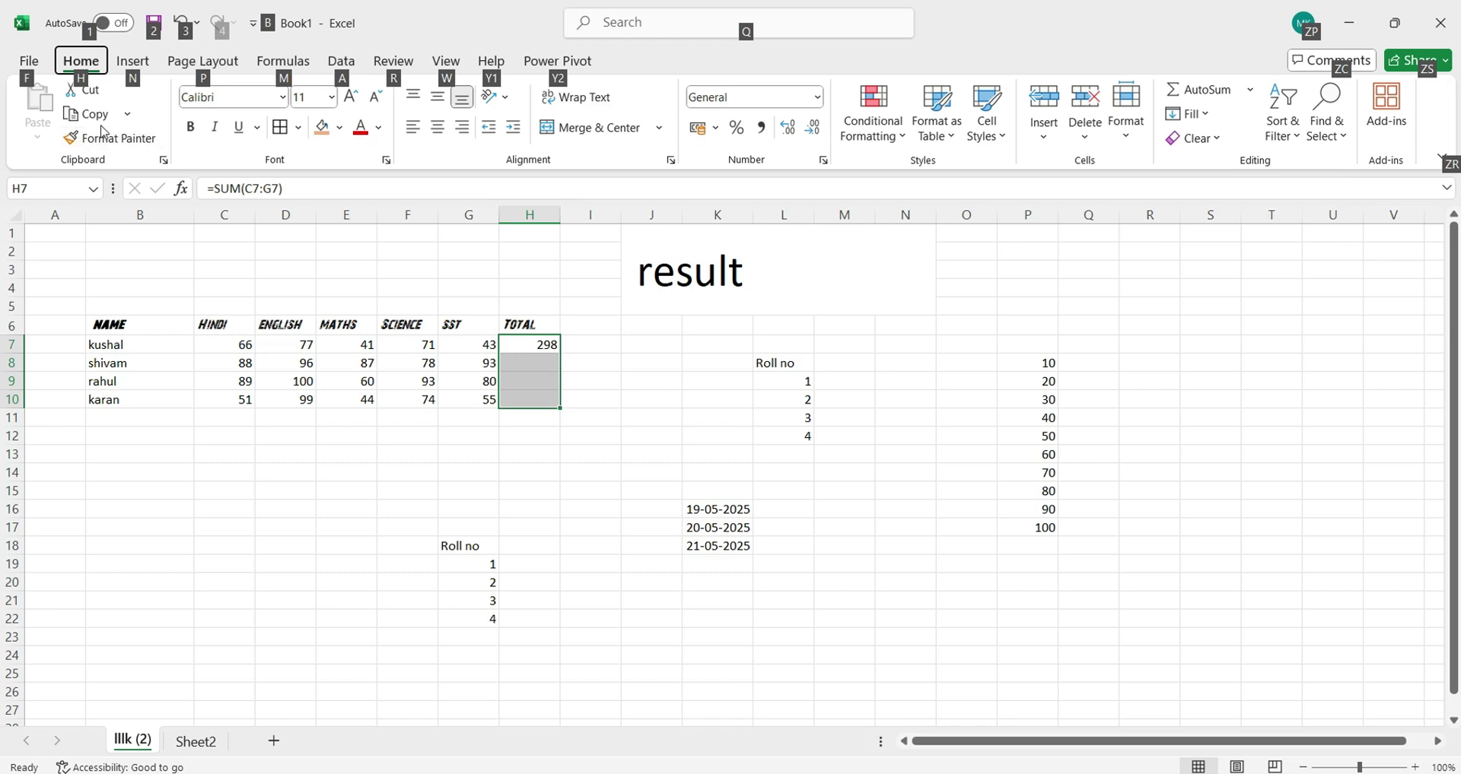
key("h")
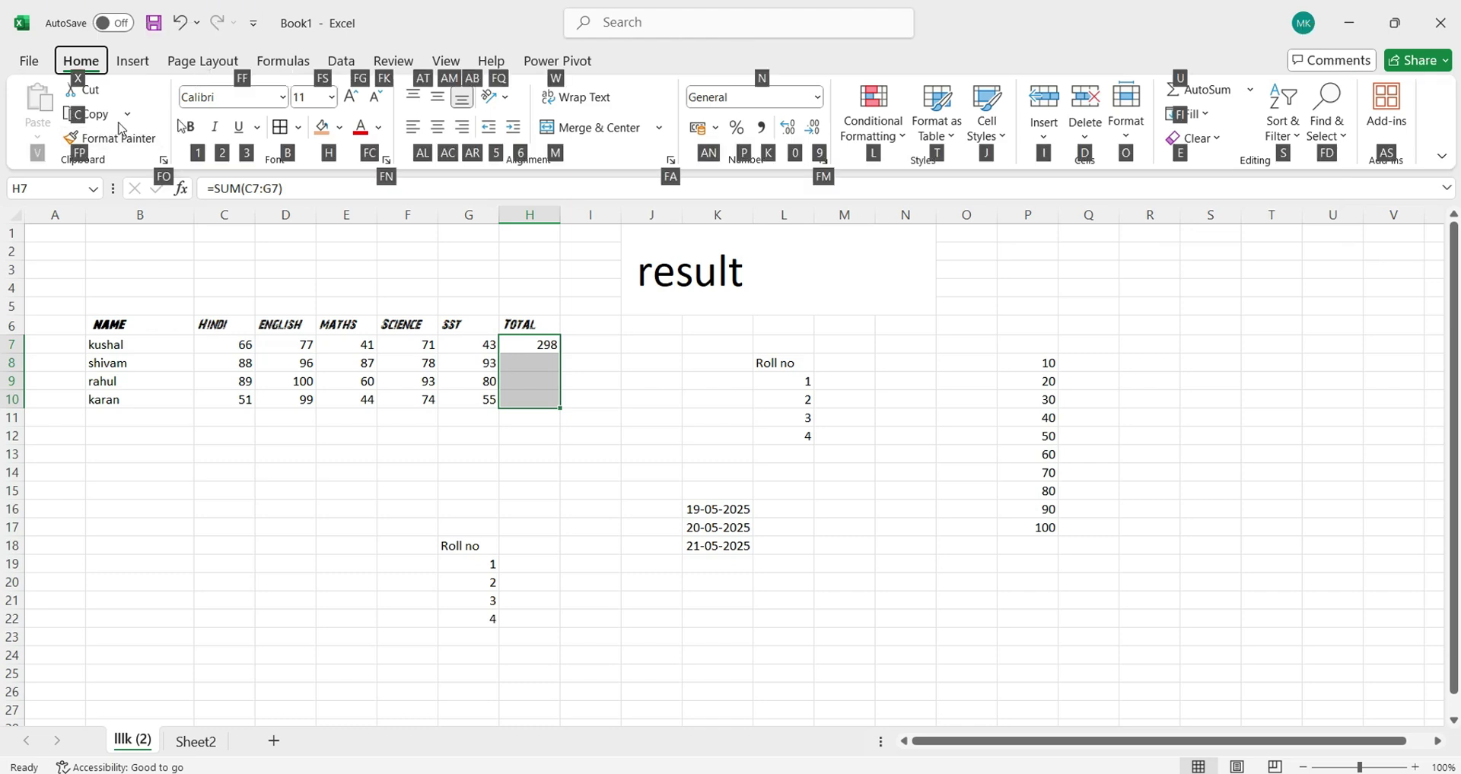
key("f")
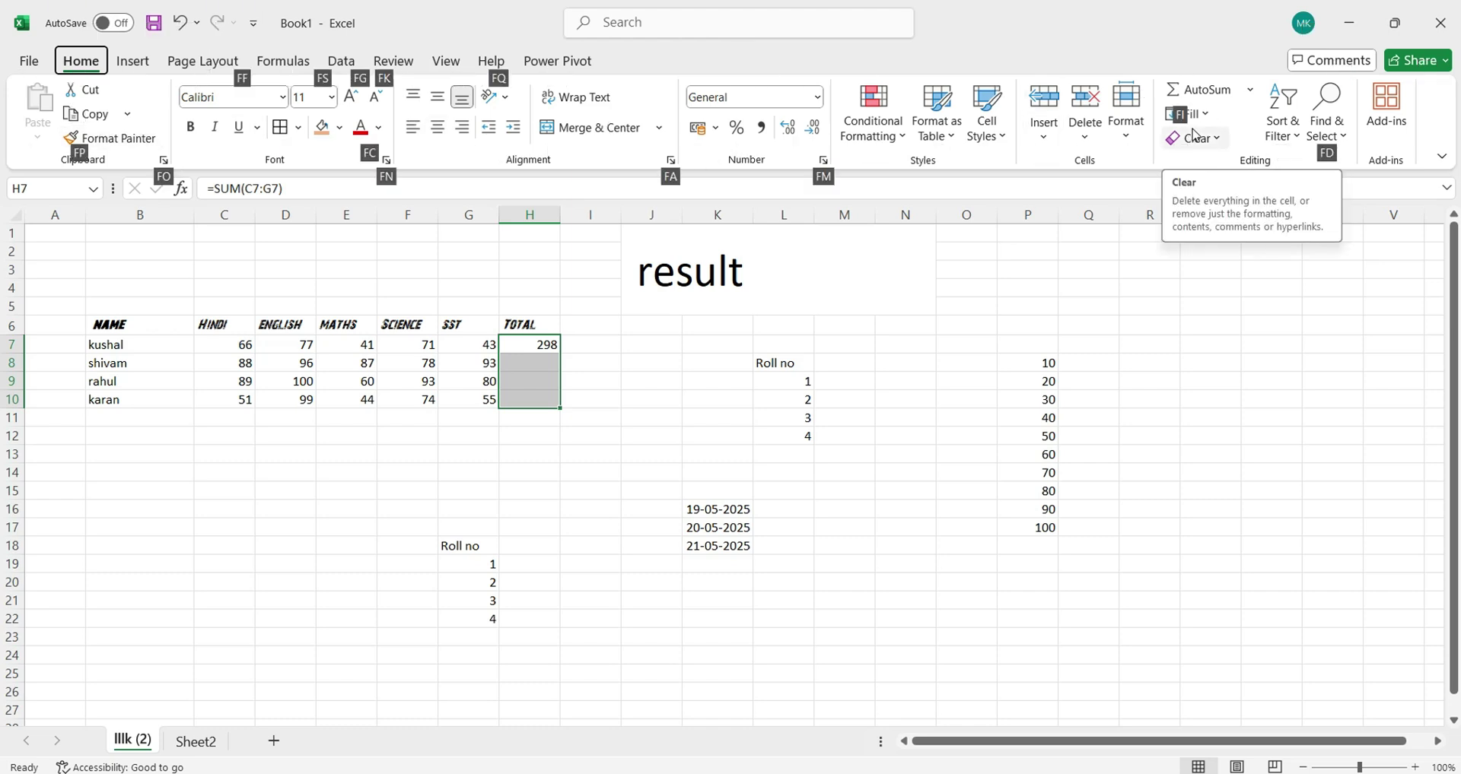
key("i")
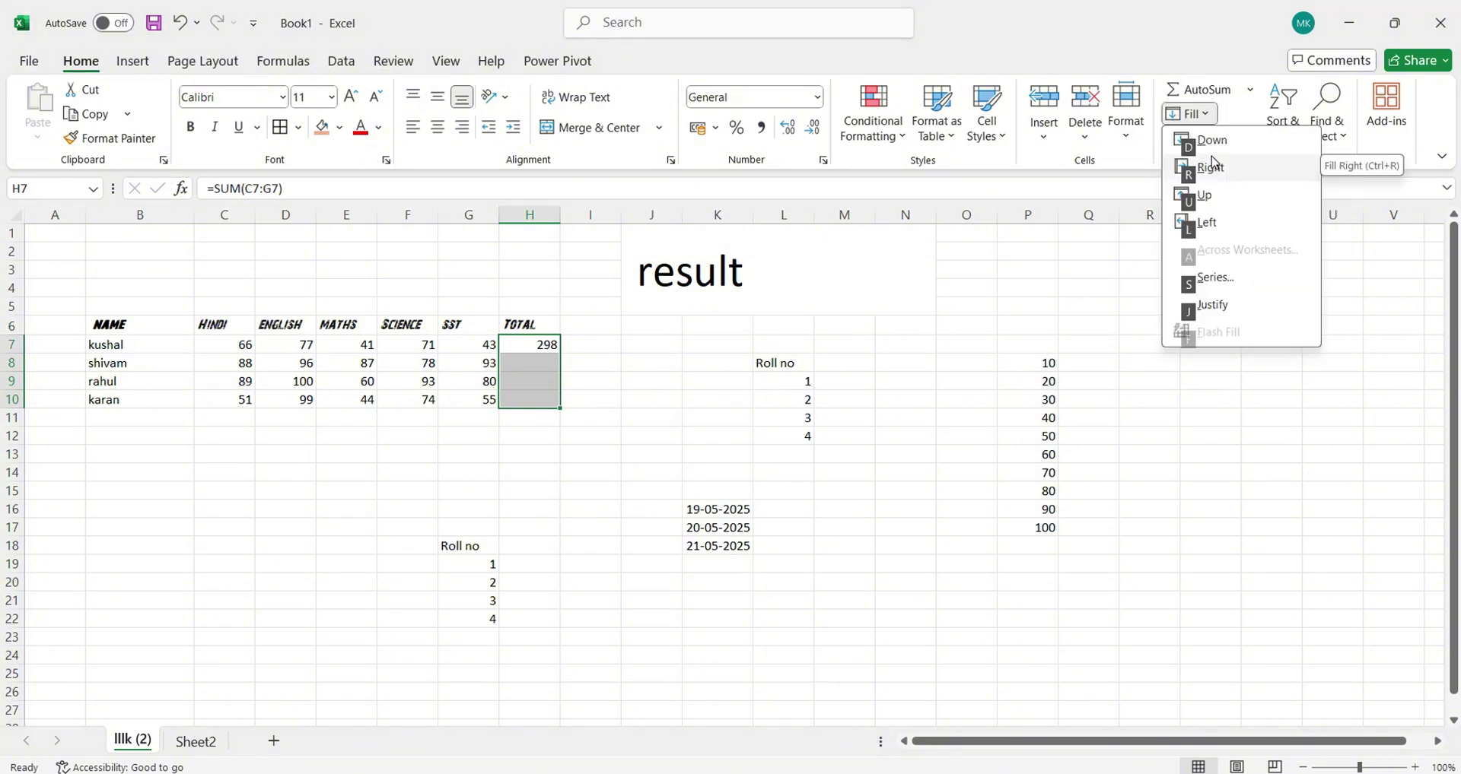
key("d")
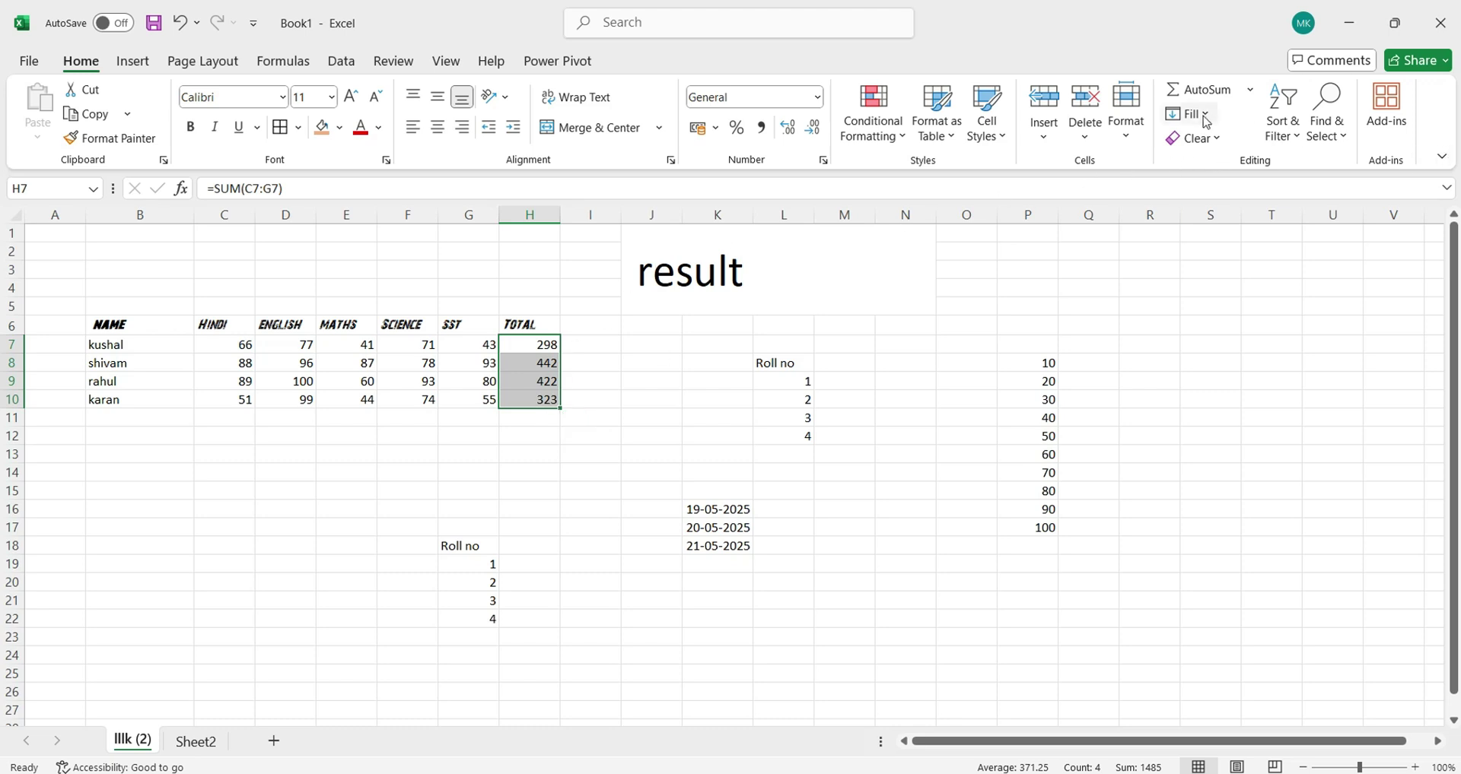
Step: Copy the marks table B6:G10 to the same cells on Sheet2 with Fill Across Worksheets, using the All option
left_click(1188, 114)
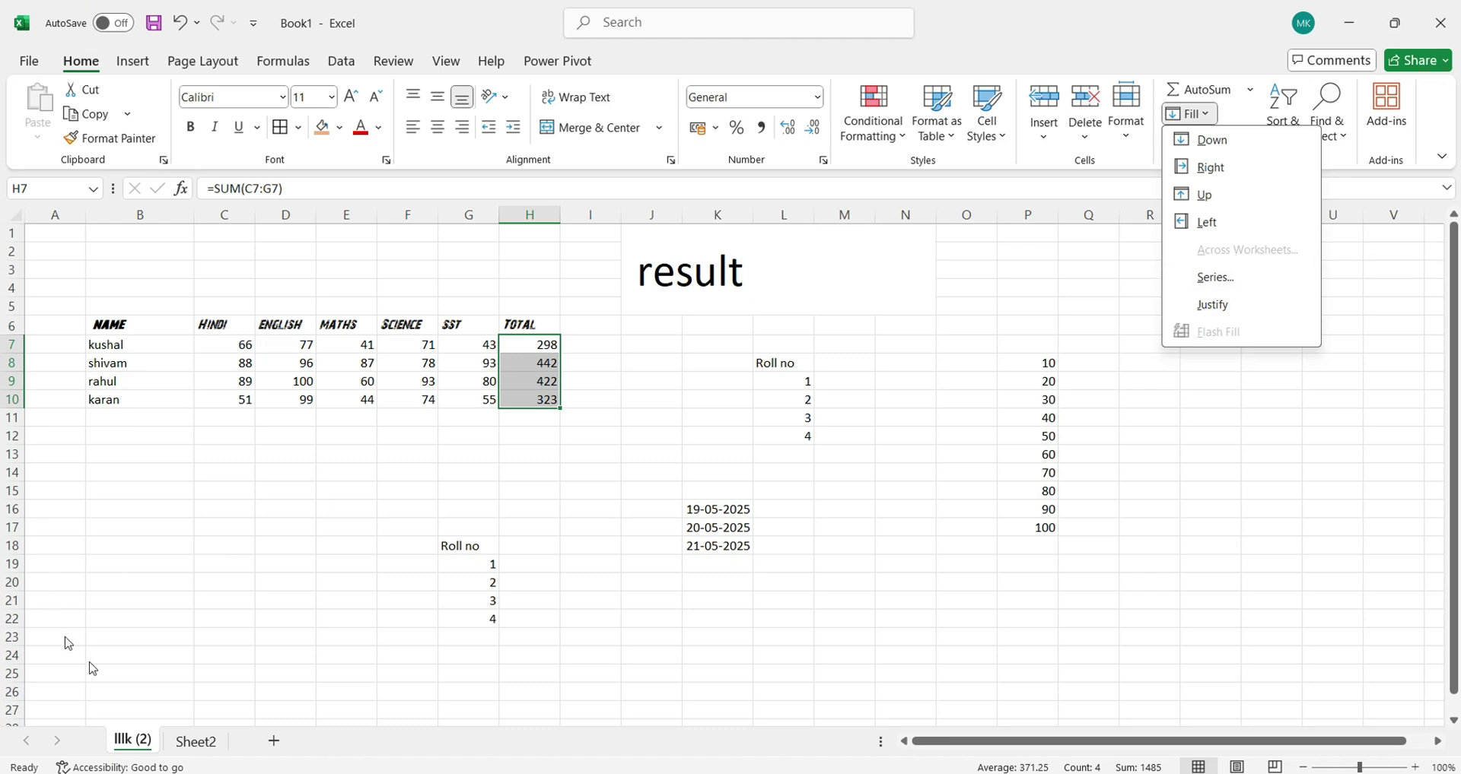
left_click(184, 546)
left_click_drag(121, 324, 417, 415)
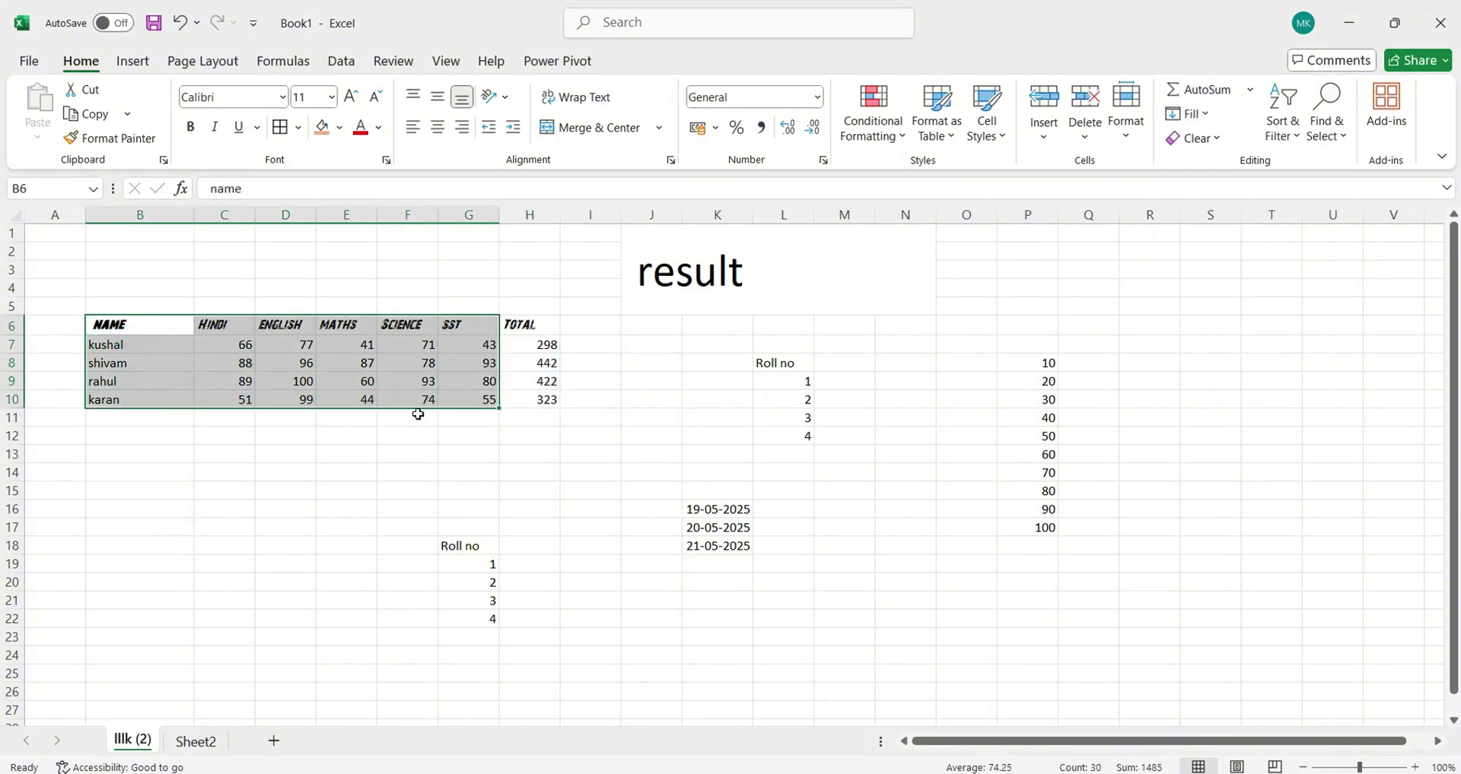
left_click(197, 742, "ctrl")
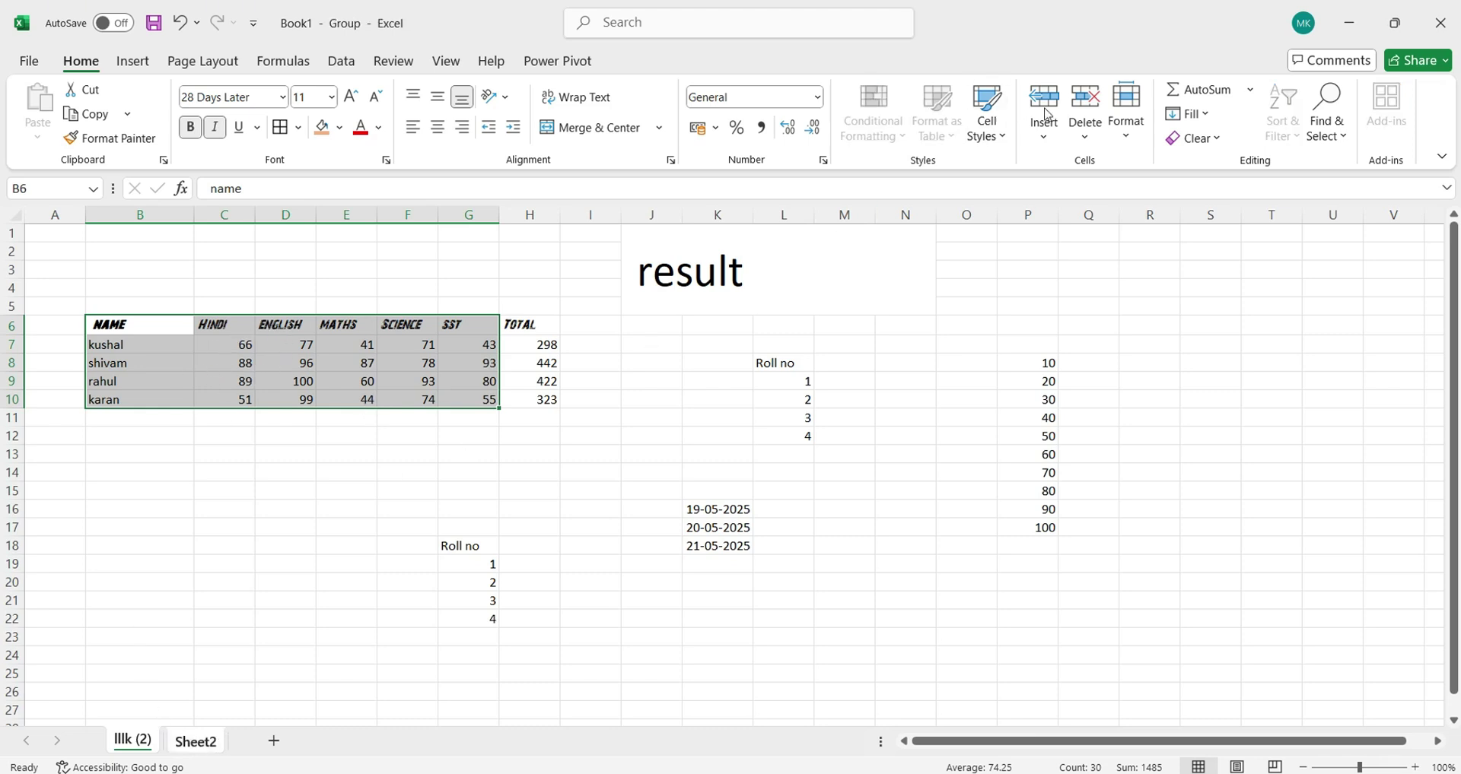
left_click(1211, 120)
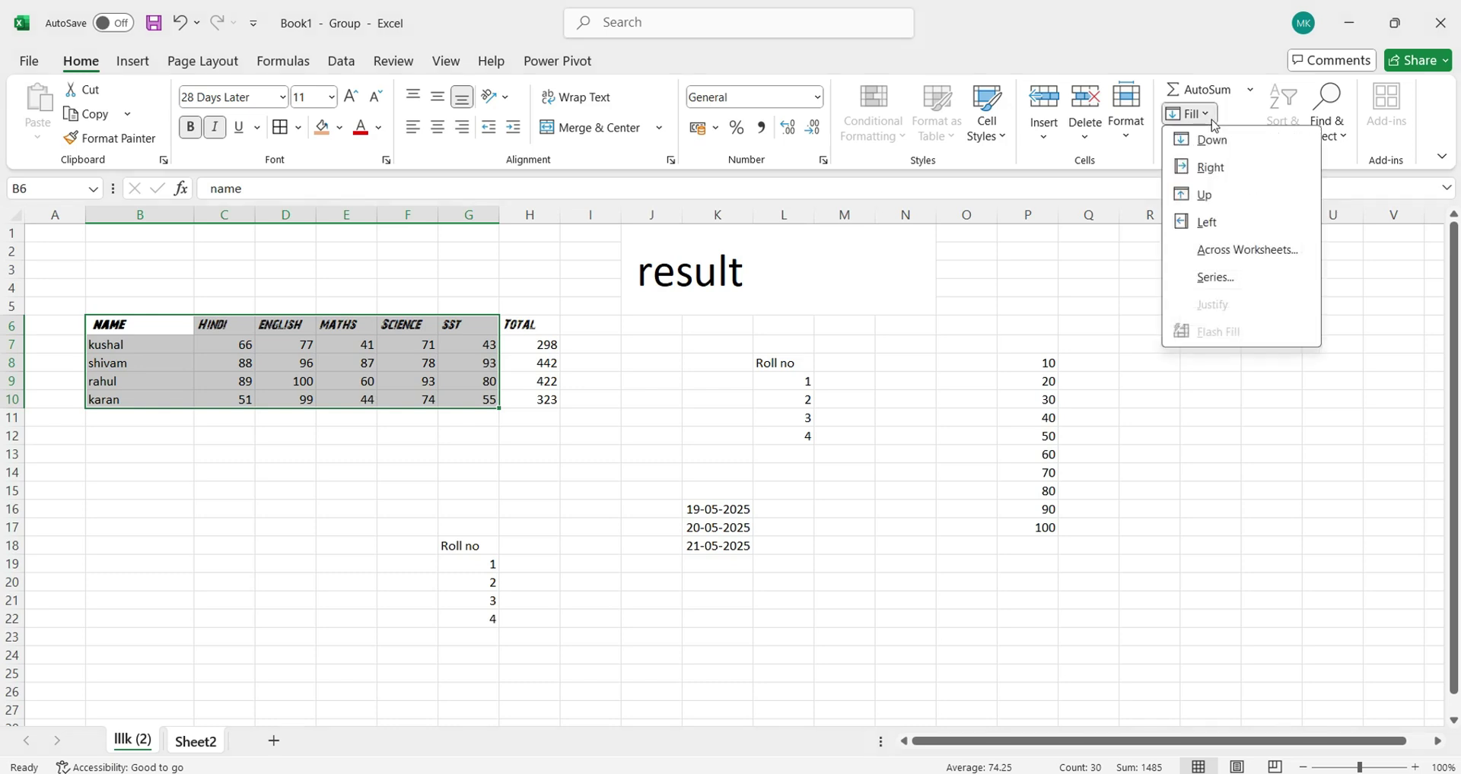
left_click(1246, 258)
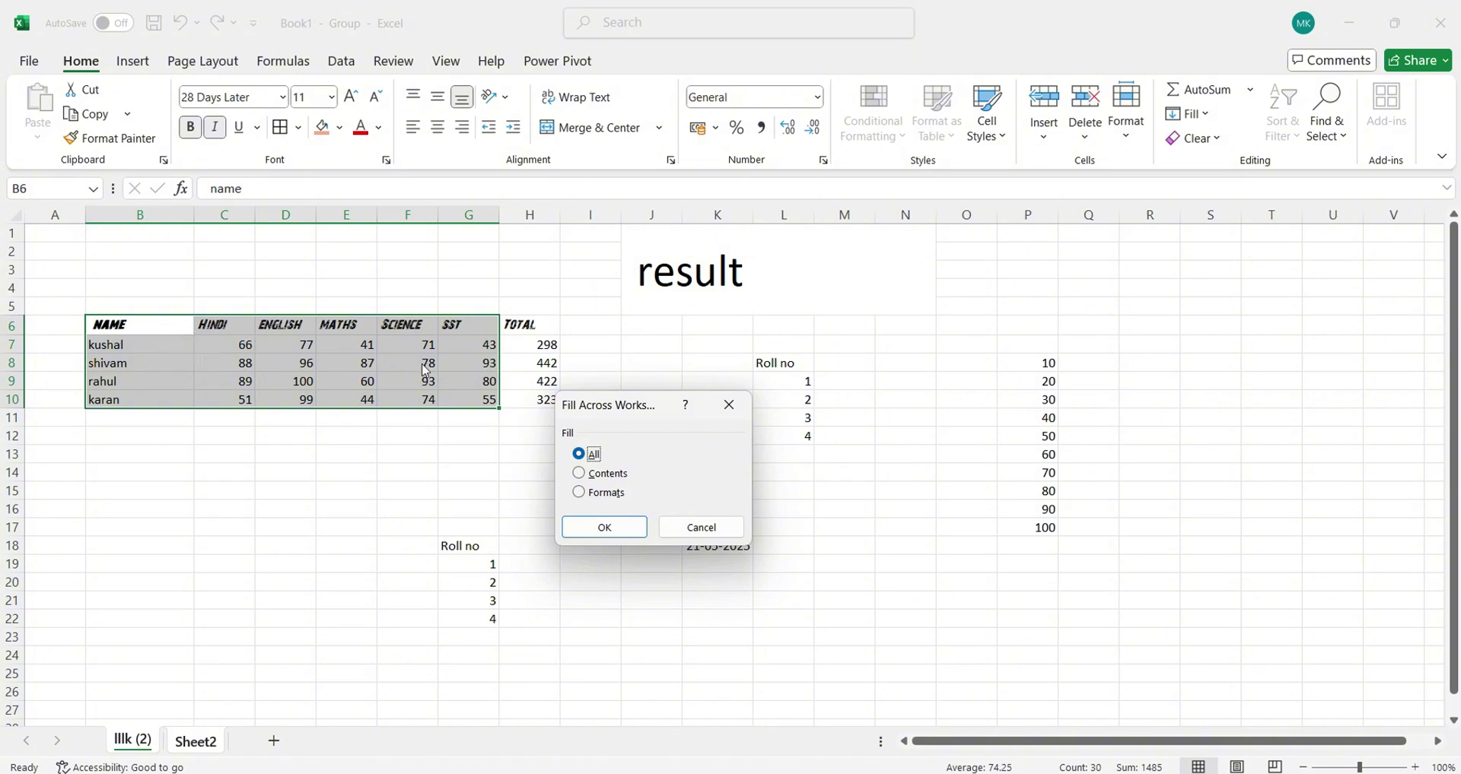
left_click(598, 526)
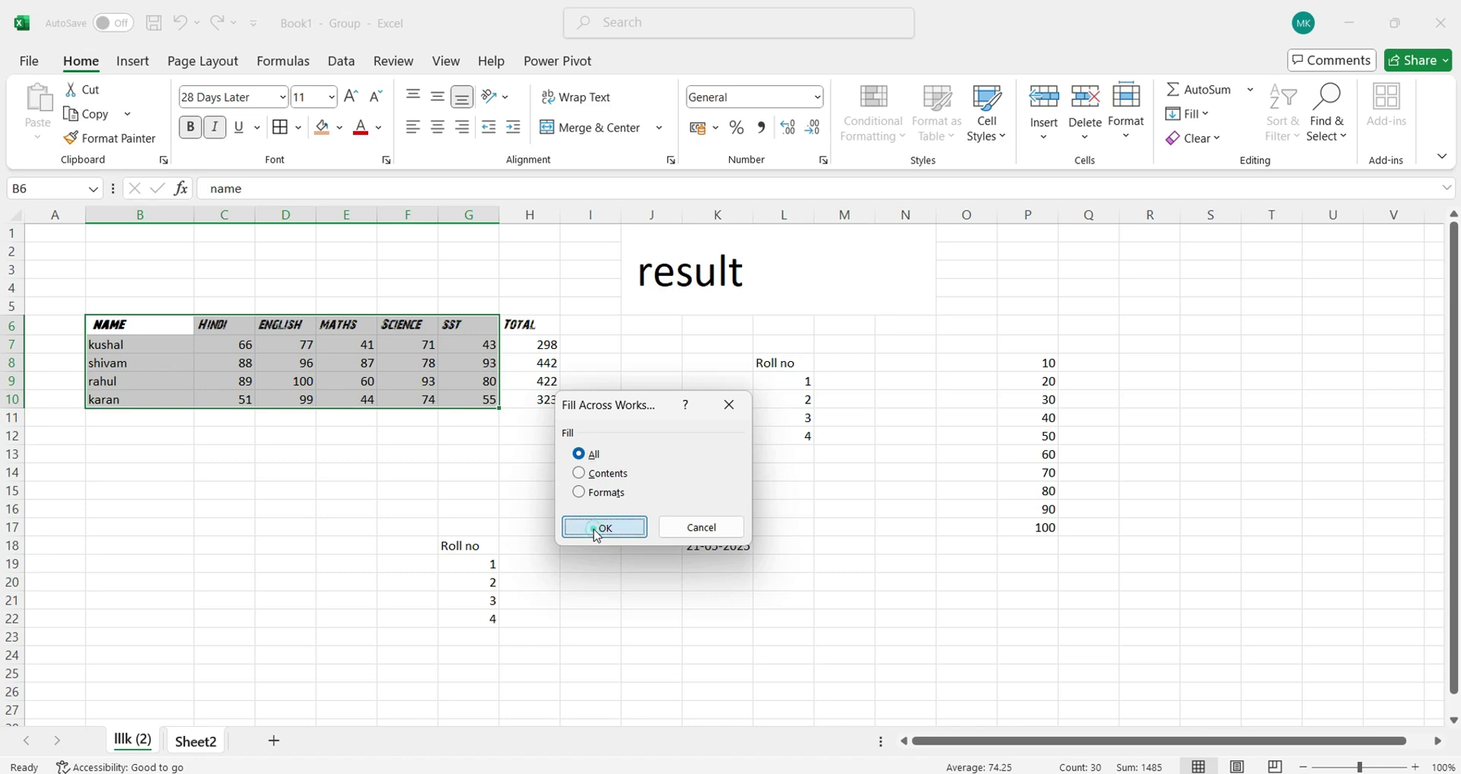
Step: Compare the copied marks table on Sheet2 with the original, ending on the original sheet
left_click(181, 747)
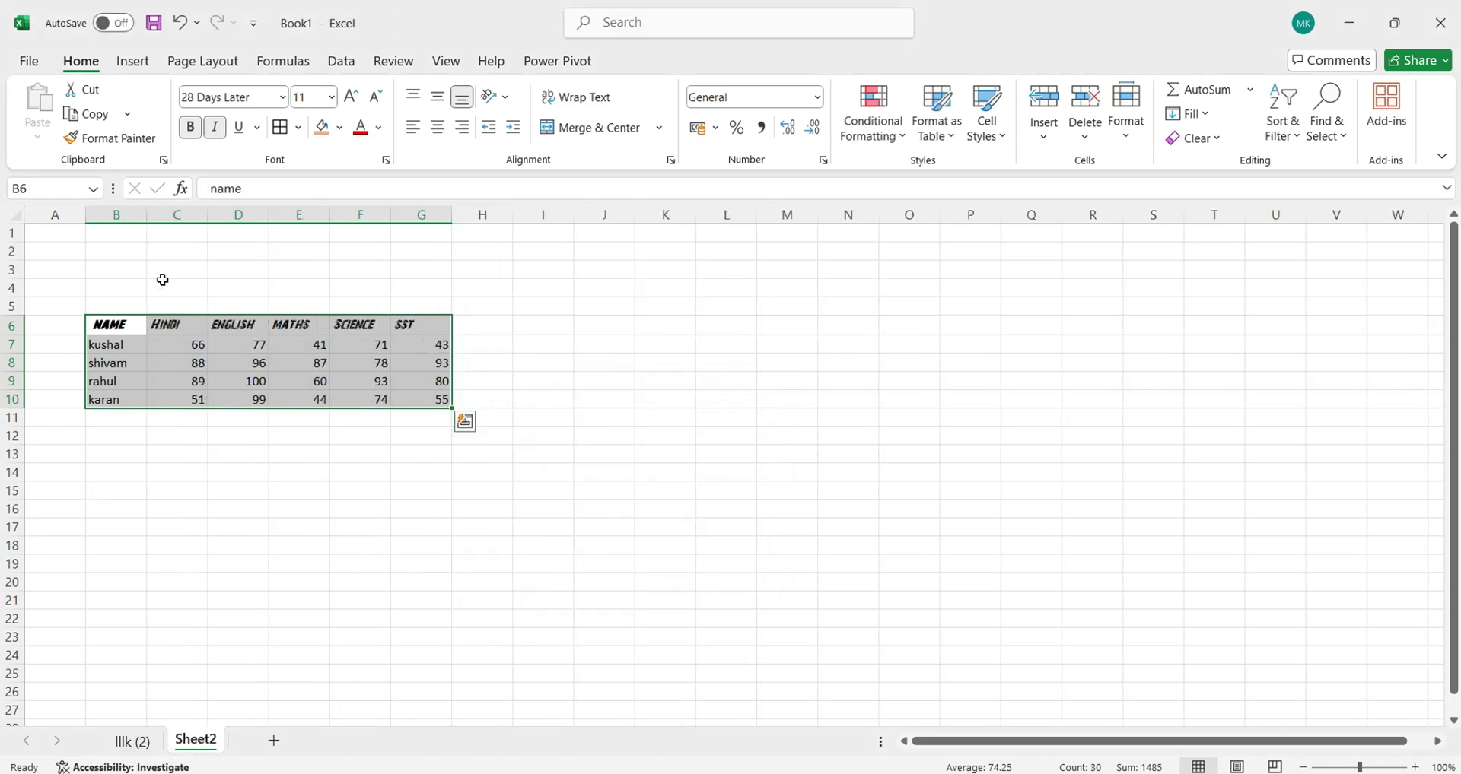
left_click(150, 741)
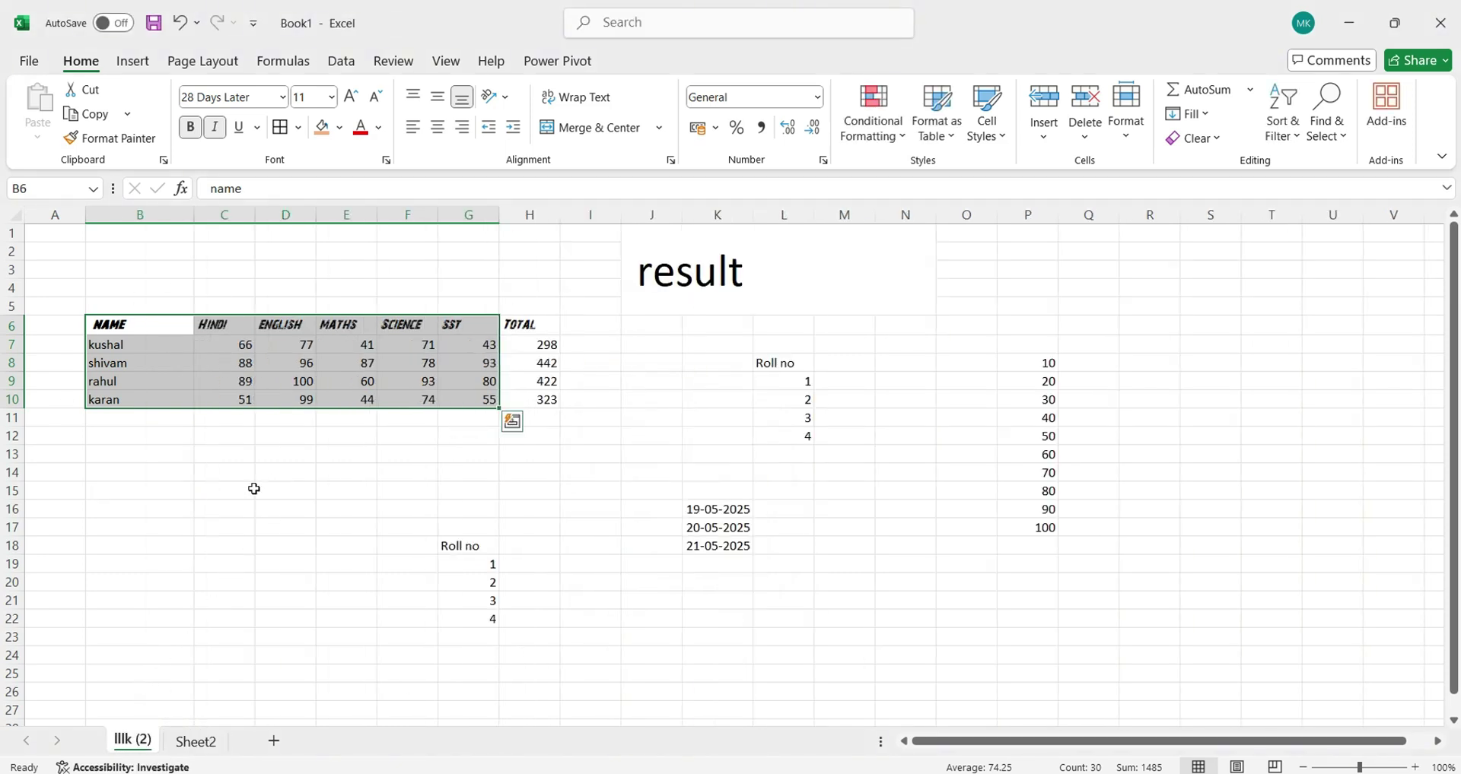
left_click(186, 744)
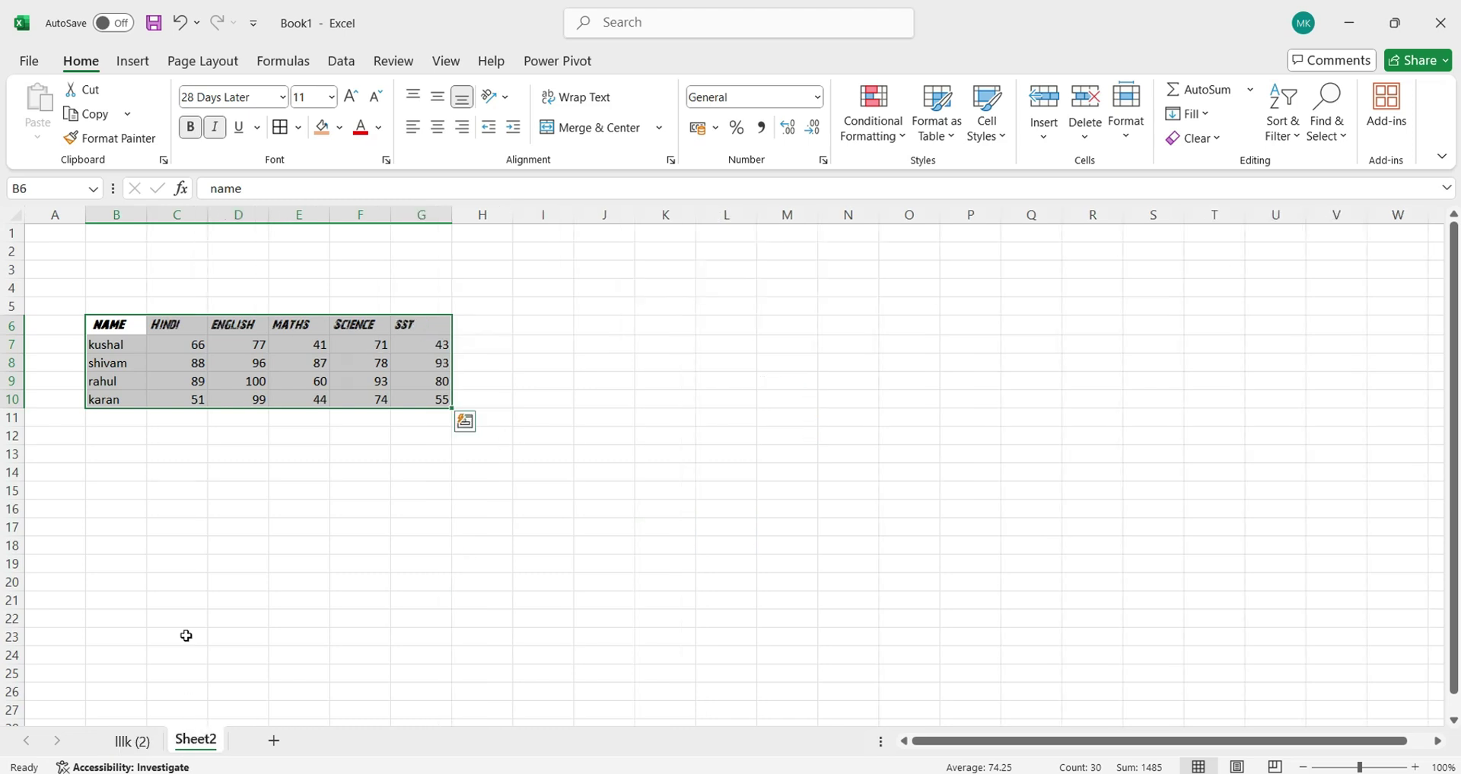
left_click(138, 740)
left_click(493, 456)
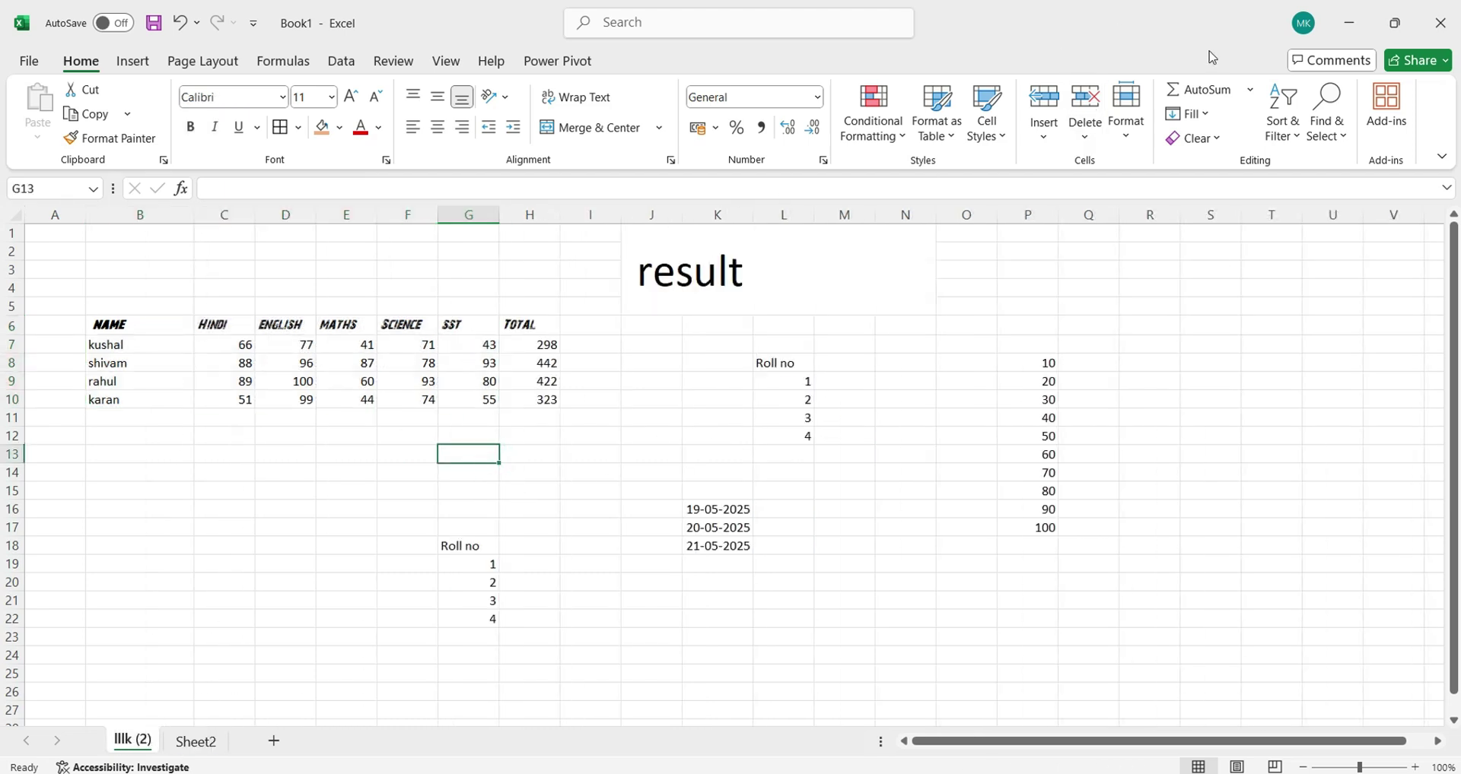
left_click(1126, 122)
left_click(981, 343)
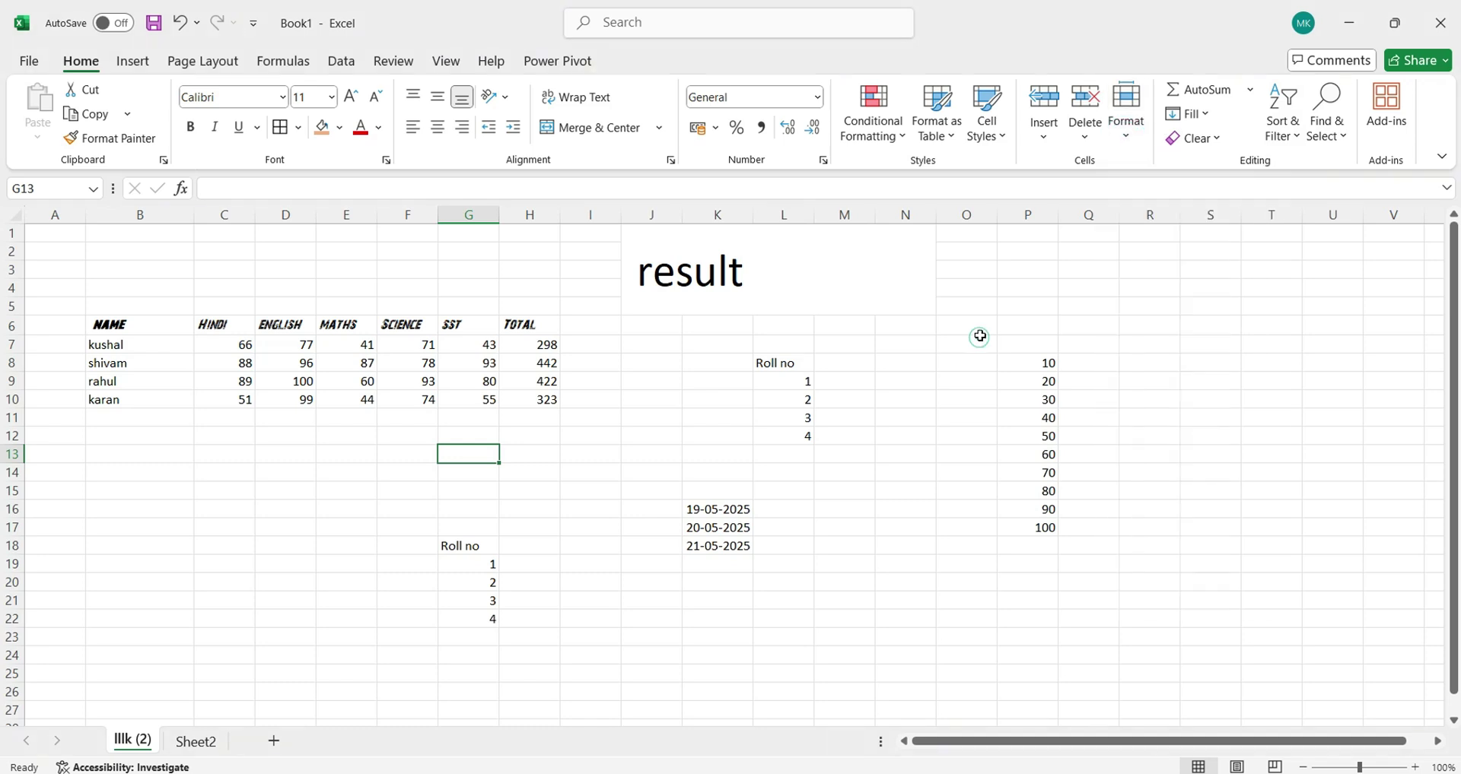
left_click(1188, 114)
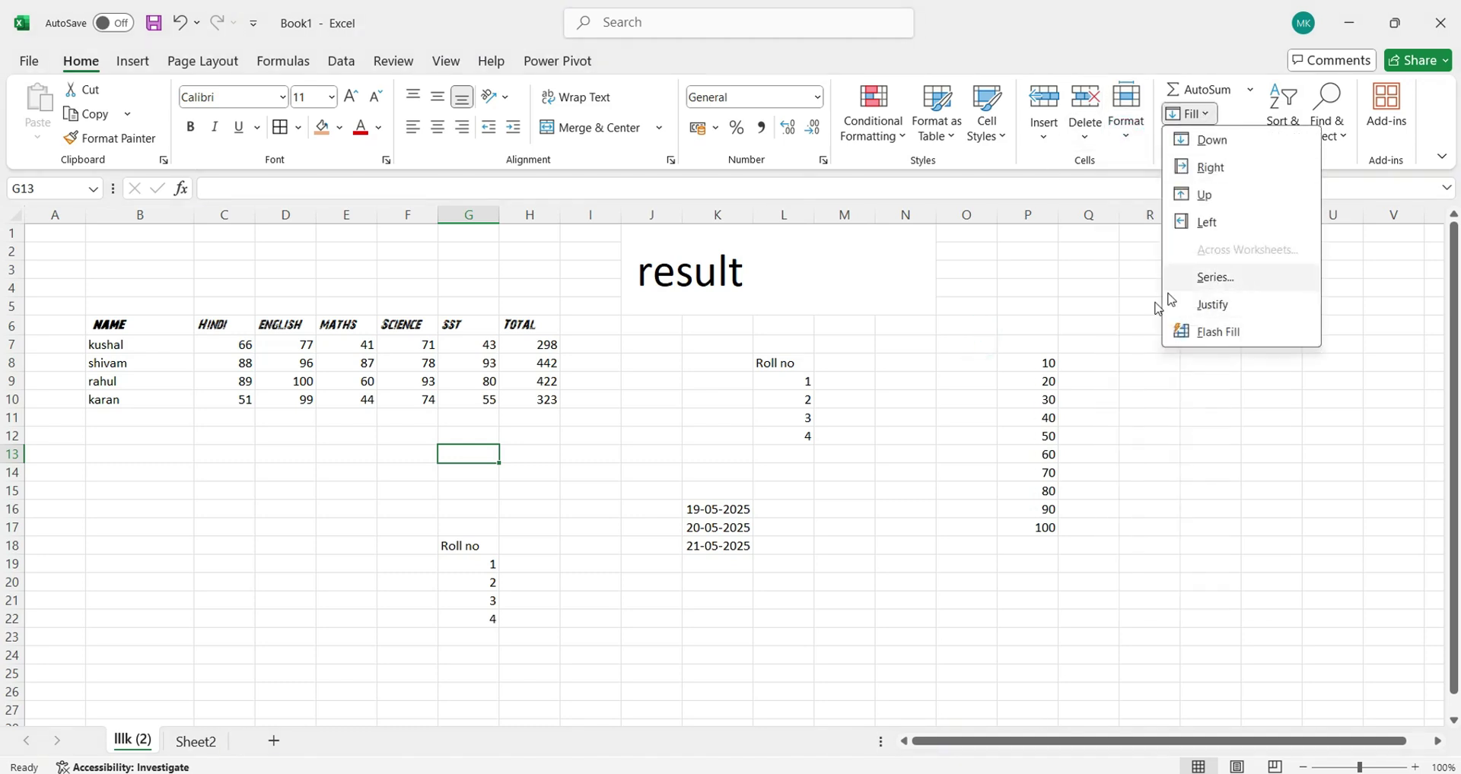
left_click(1214, 278)
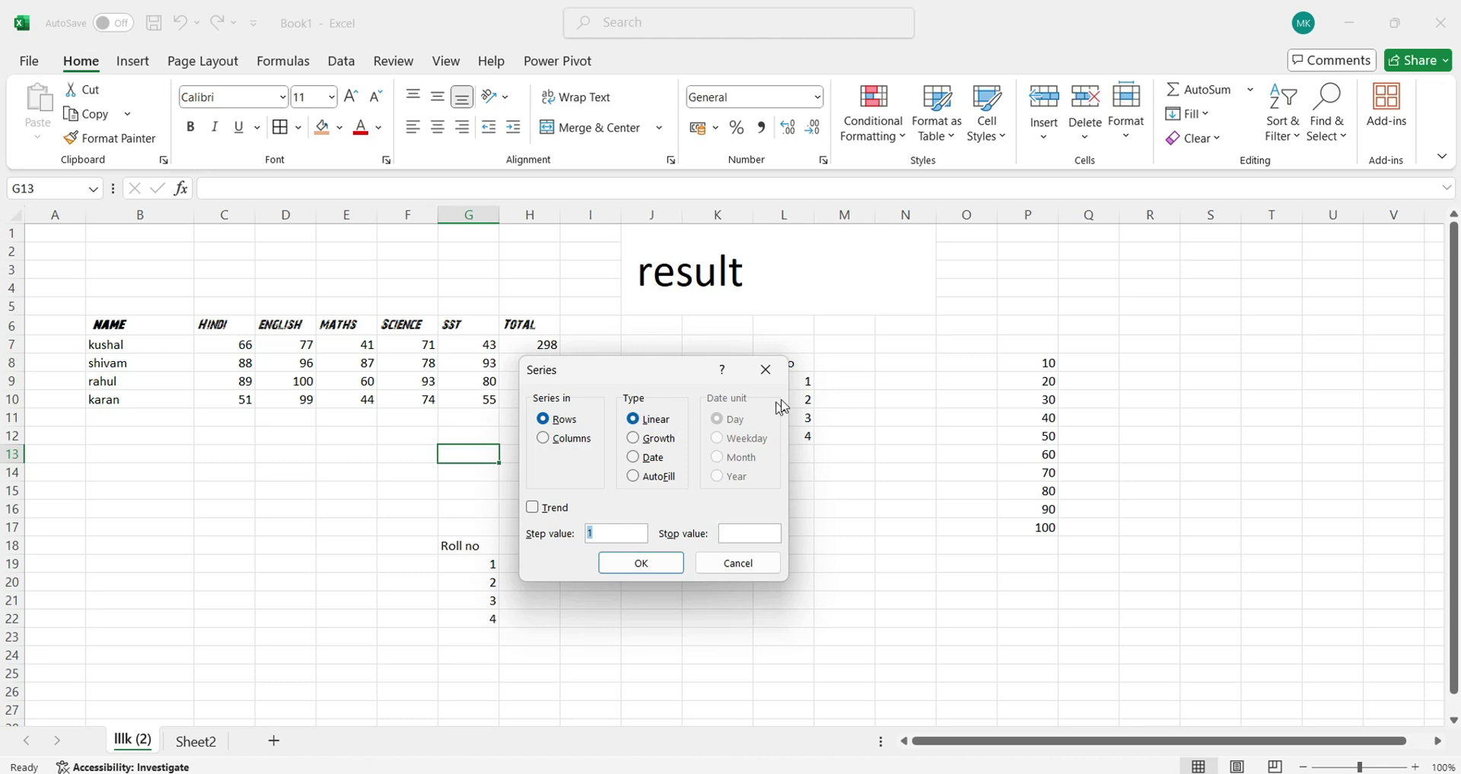
left_click(765, 369)
Step: Enter the starting value 1 in cell N10
left_click(916, 396)
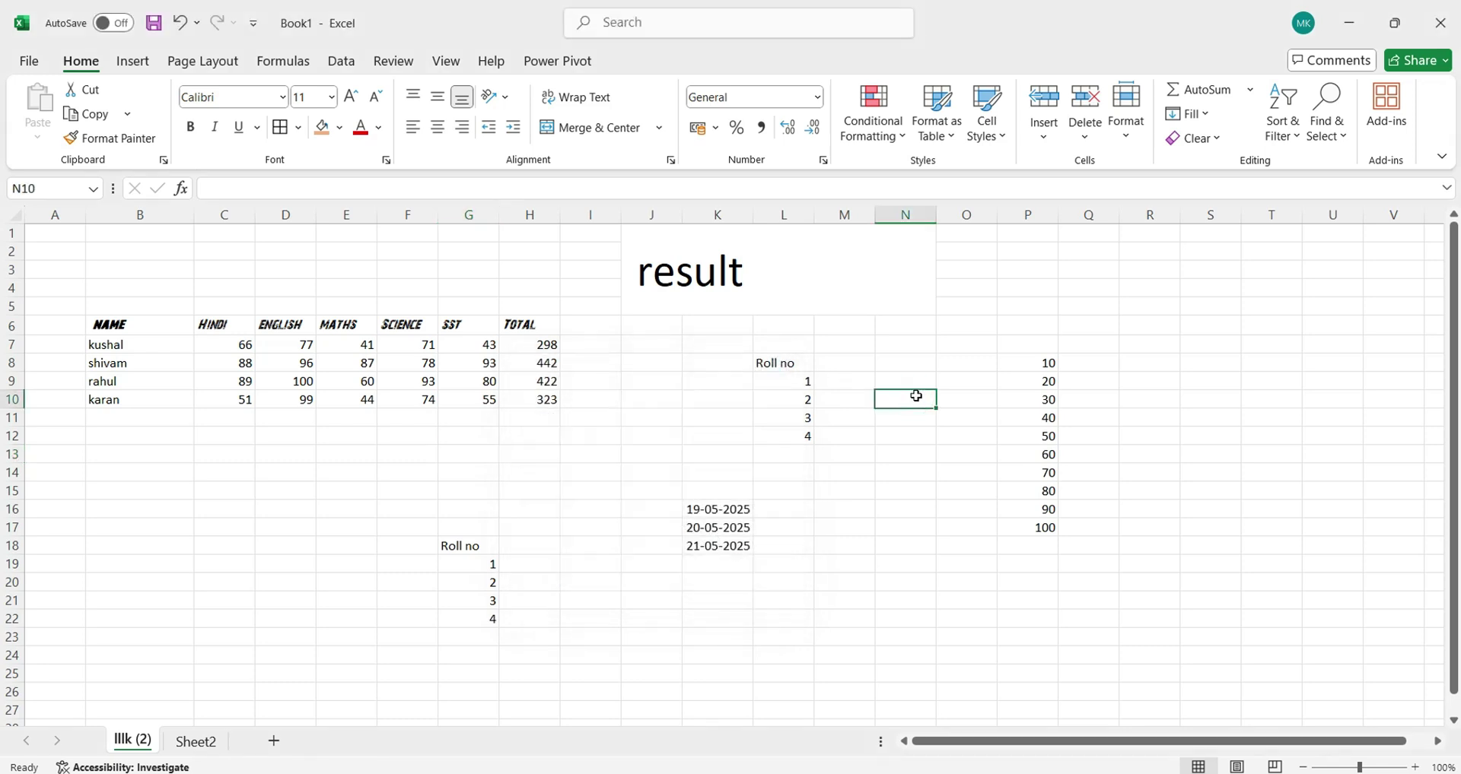
type("1")
left_click(859, 429)
Step: Try a linear Fill Series down the column in N10:N24 with step value 1, and undo it
left_click_drag(916, 397, 922, 646)
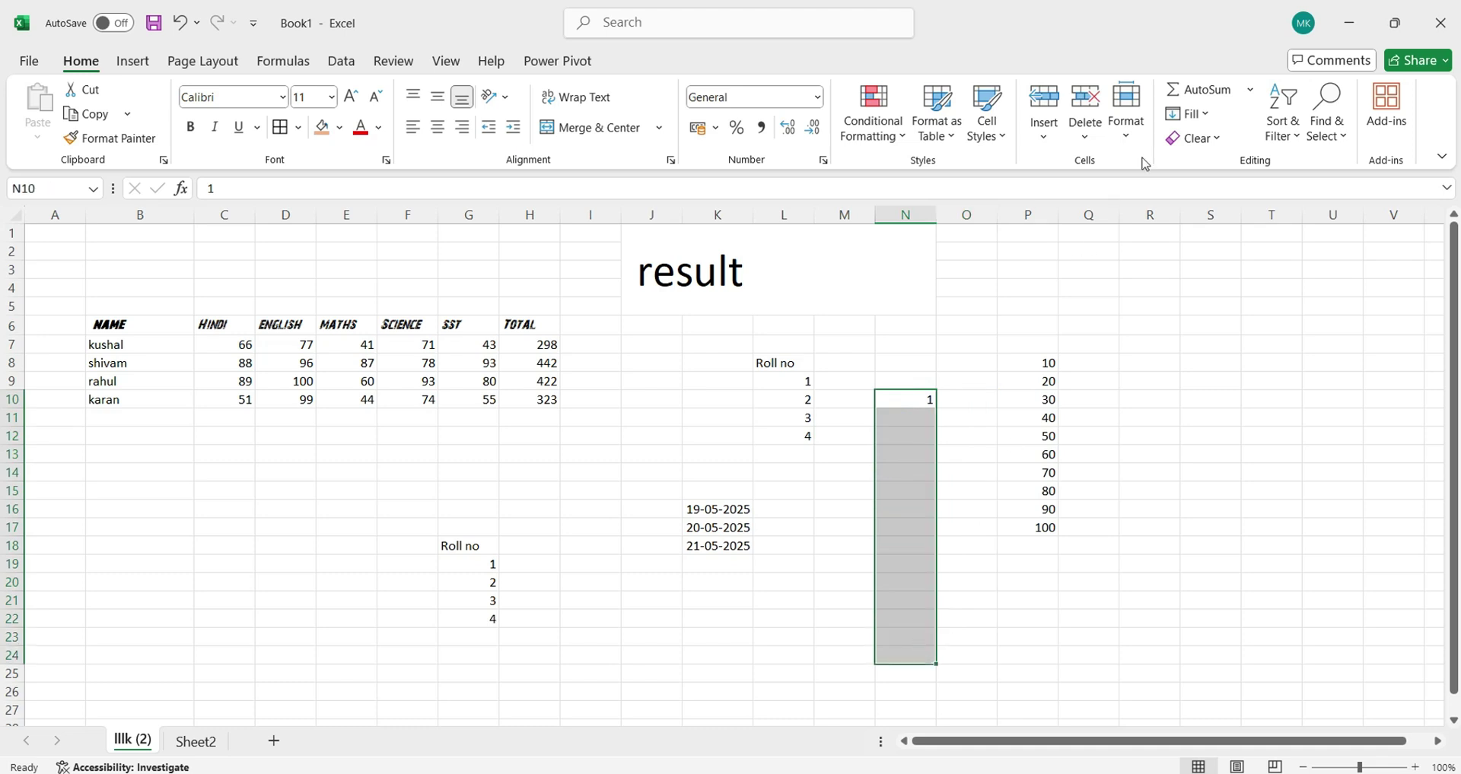
left_click(1202, 114)
left_click(1225, 272)
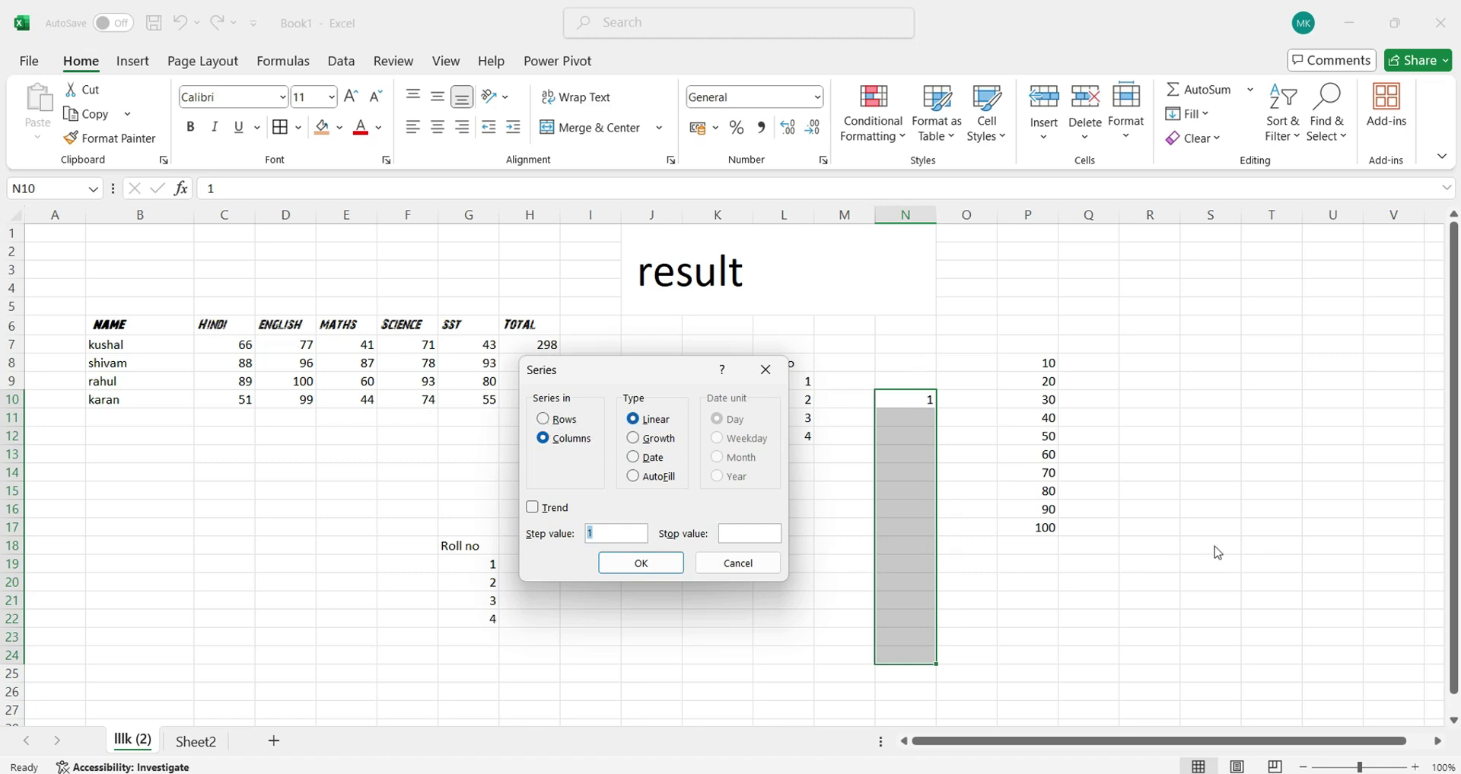
left_click(652, 561)
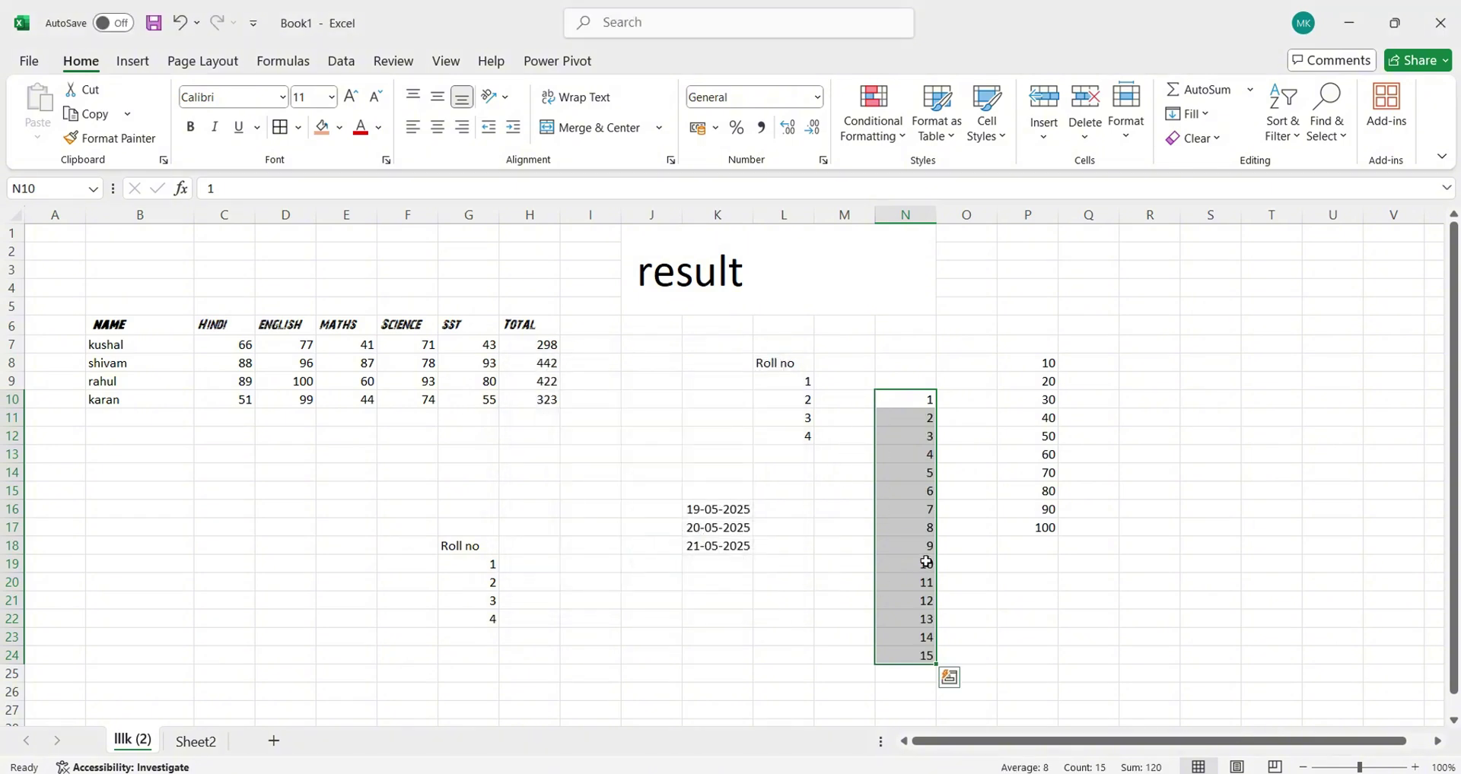
key("ctrl+z")
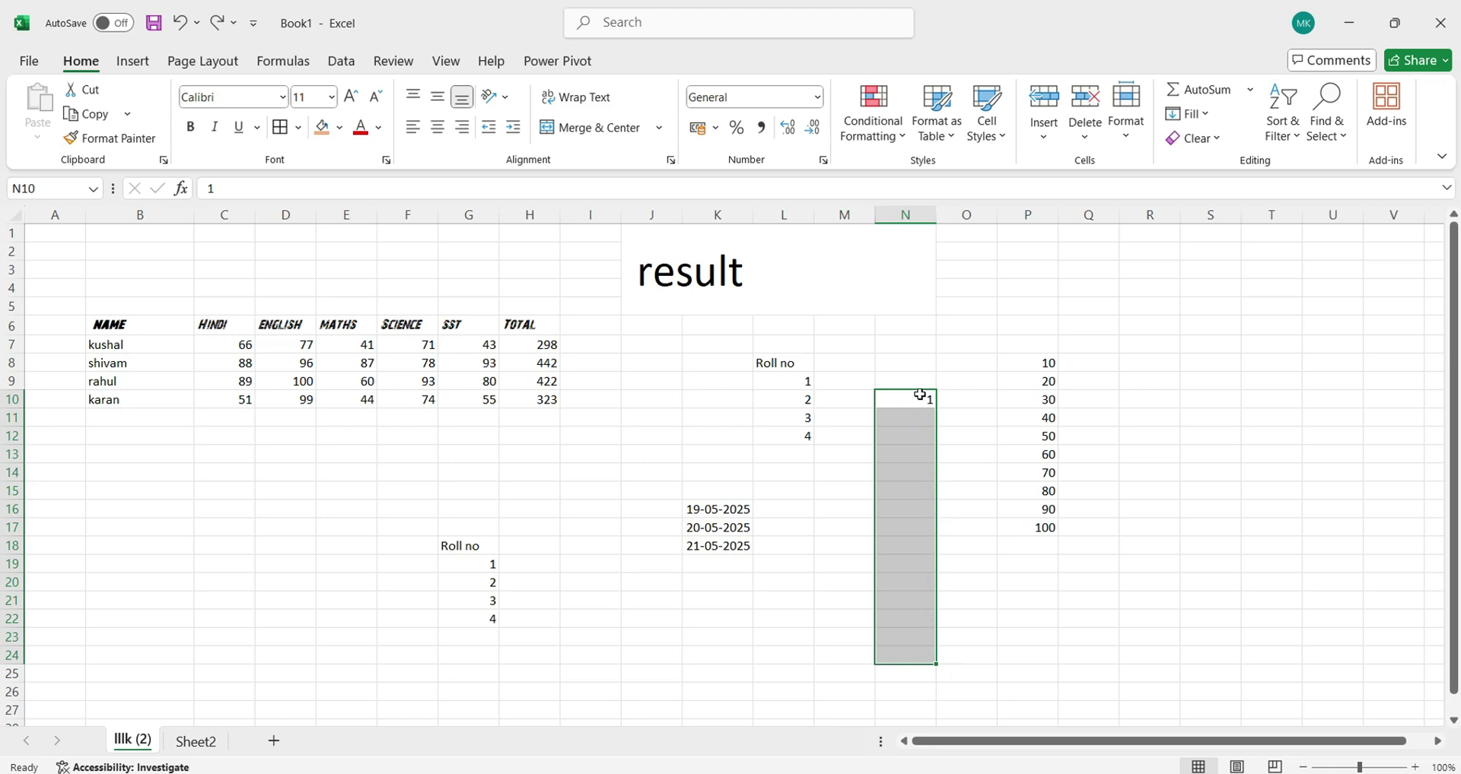
Step: Try a growth Fill Series down the column in N10:N24 with step value 2, and undo it
left_click(1216, 113)
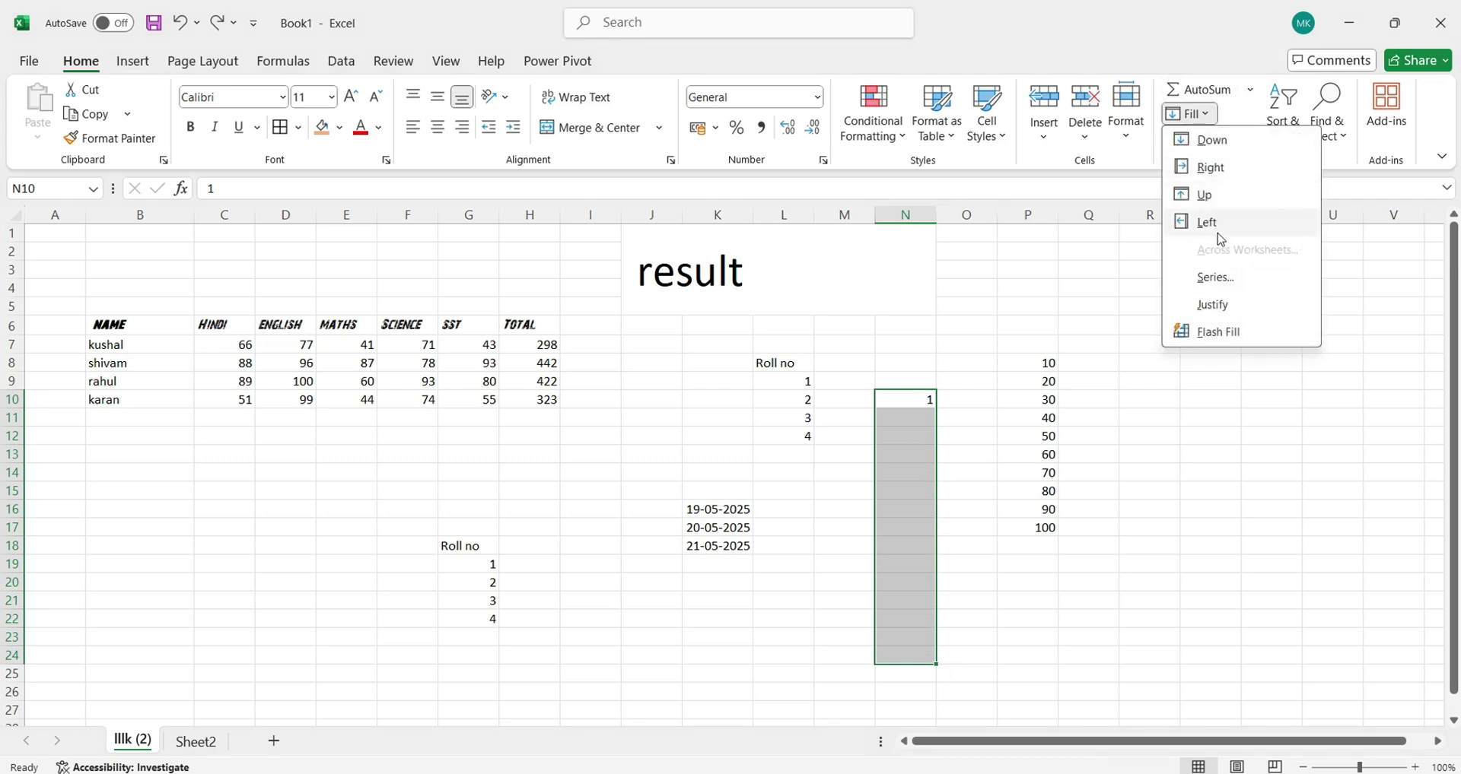
left_click(1213, 277)
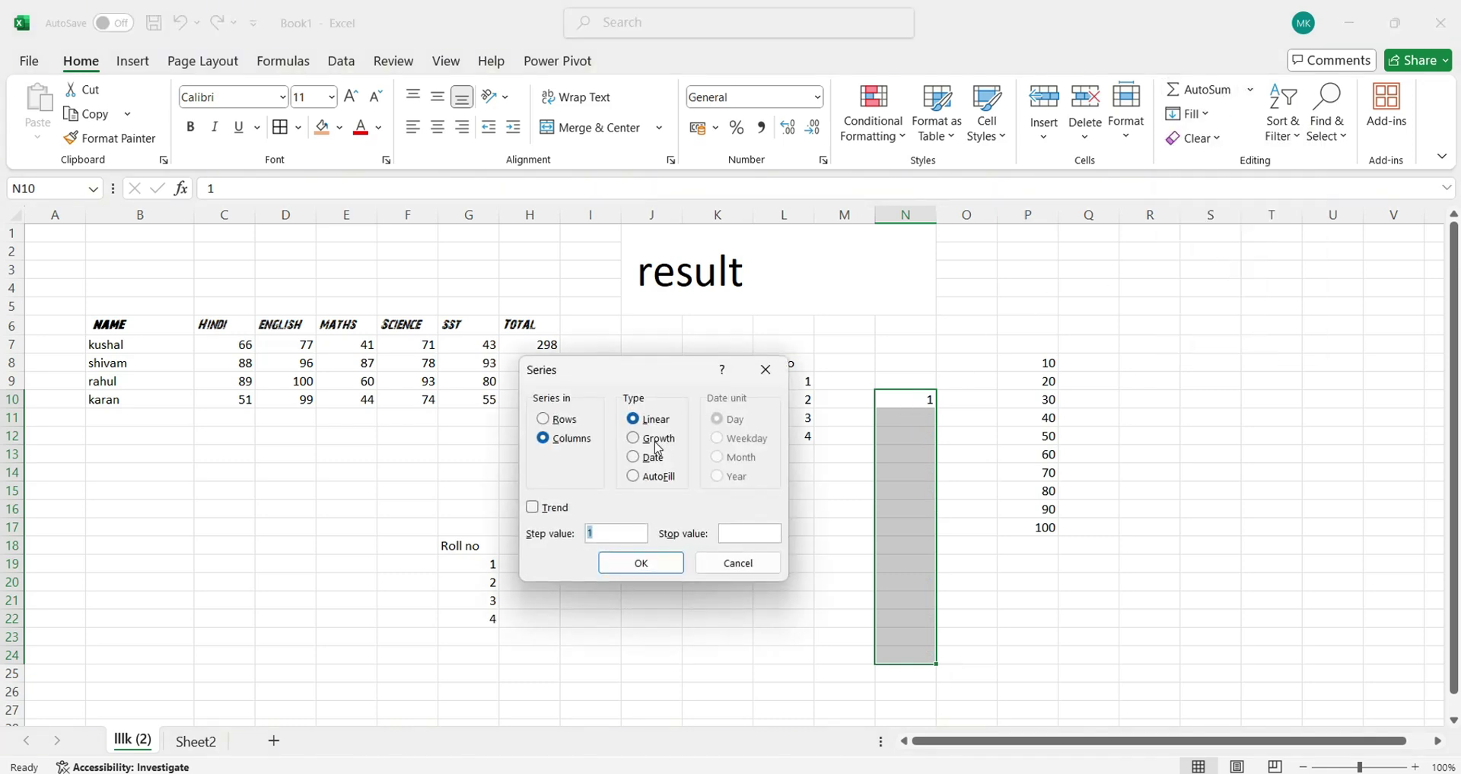
left_click(656, 440)
left_click(637, 530)
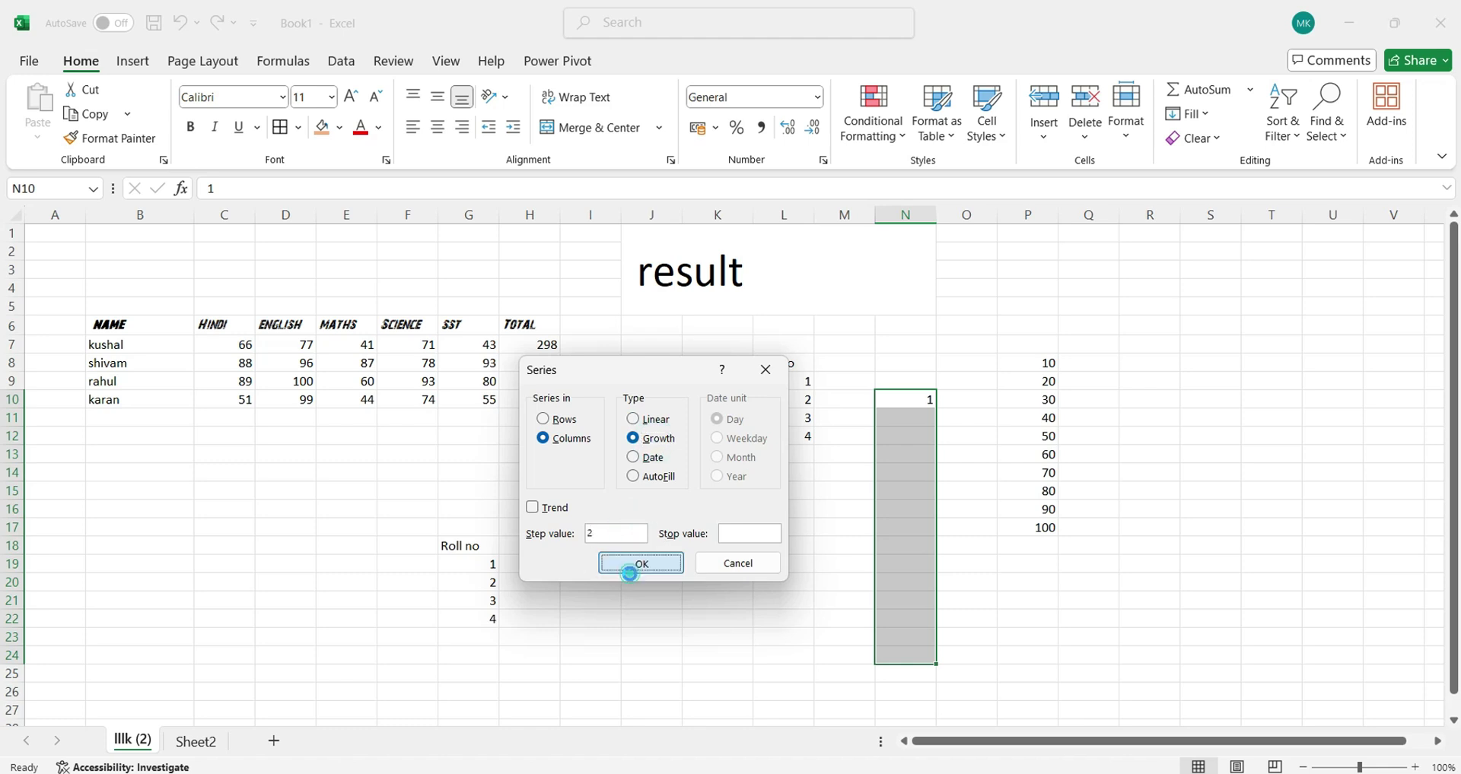
left_click(632, 564)
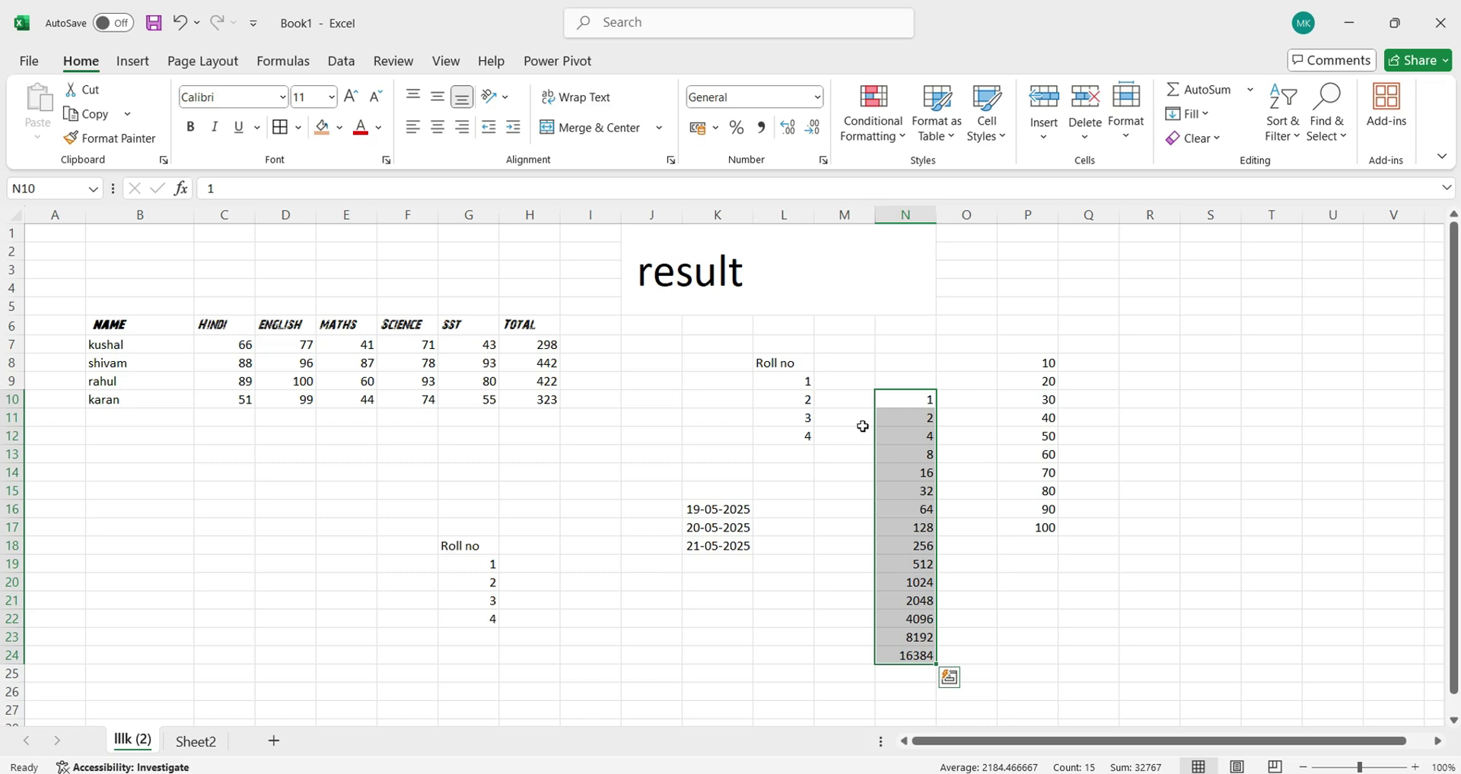
key("ctrl+z")
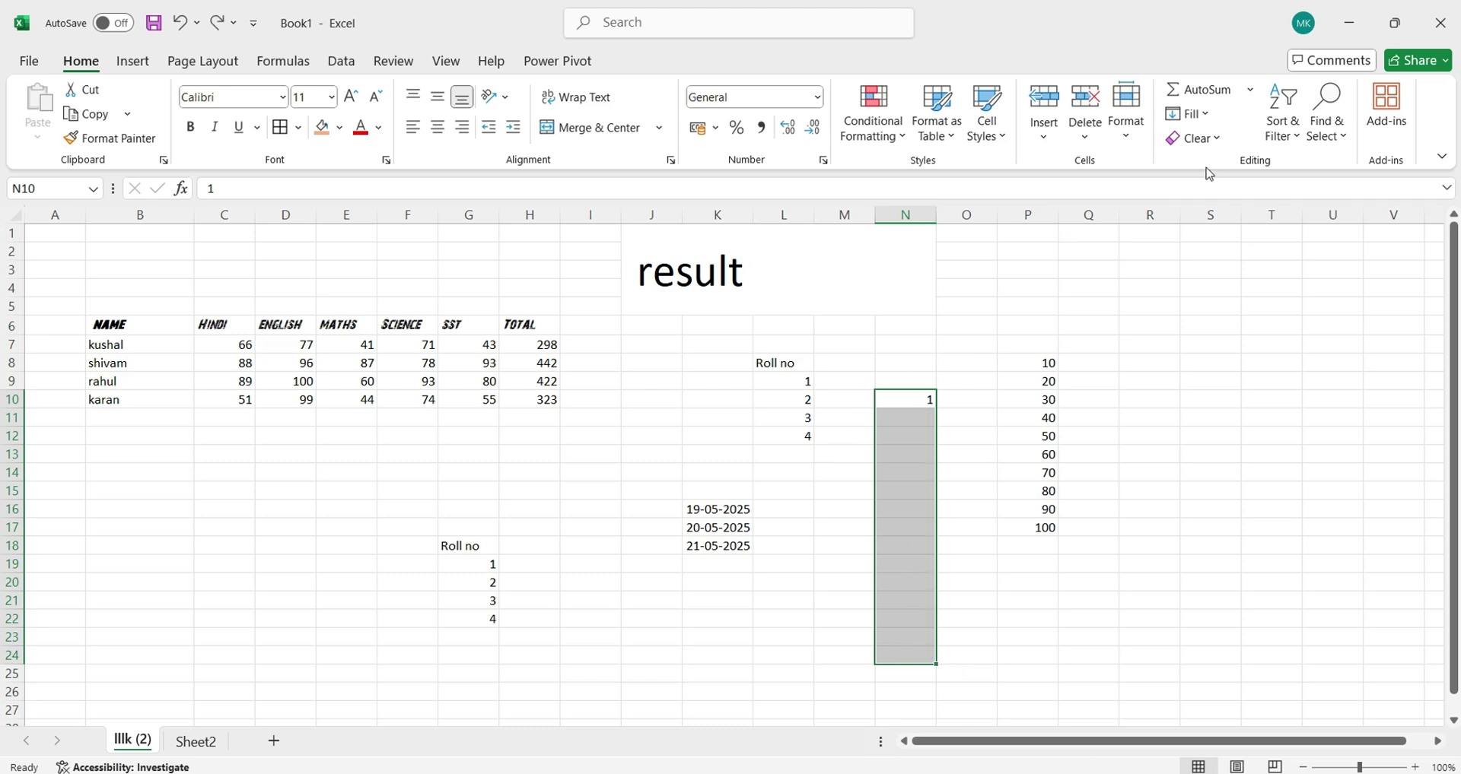
left_click(1195, 114)
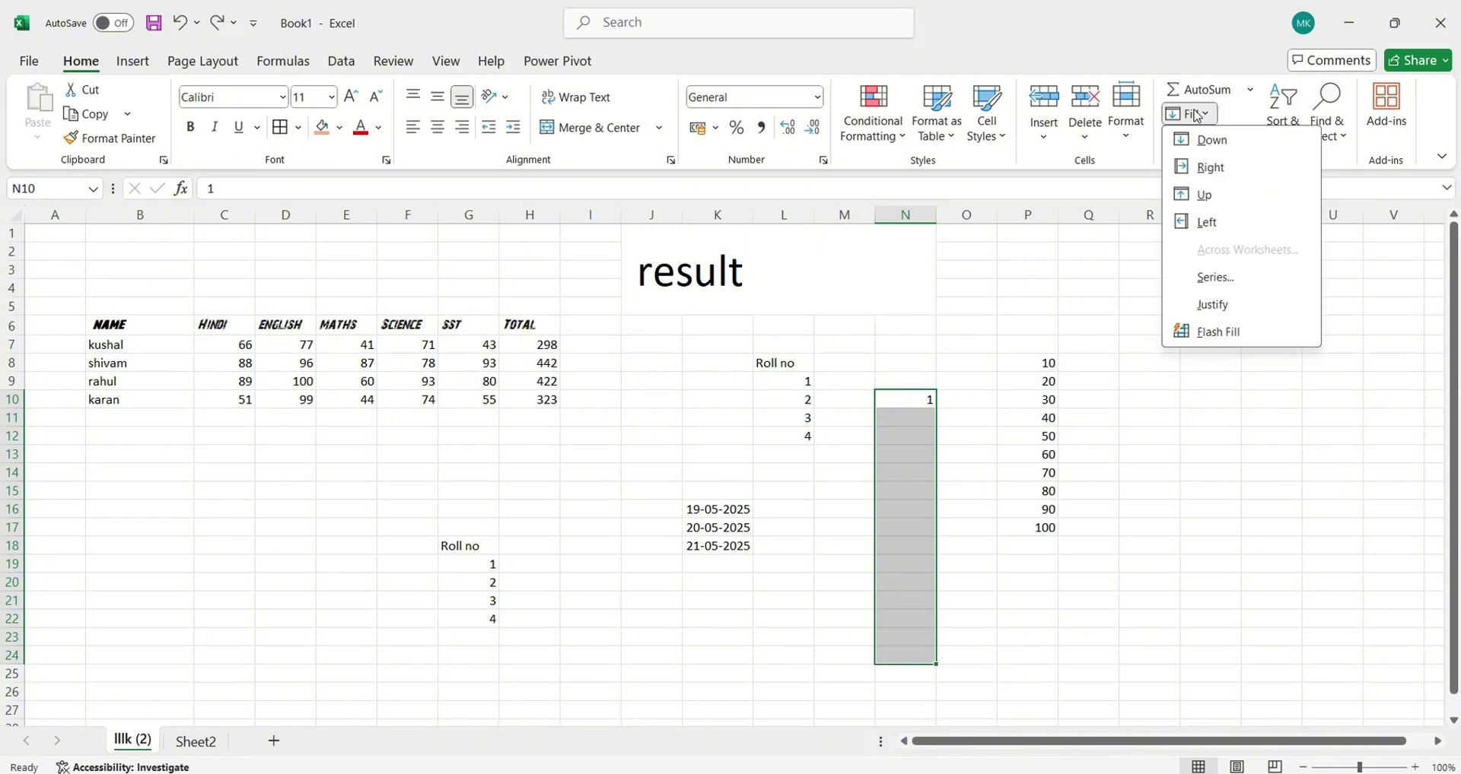
left_click(1209, 277)
left_click(635, 460)
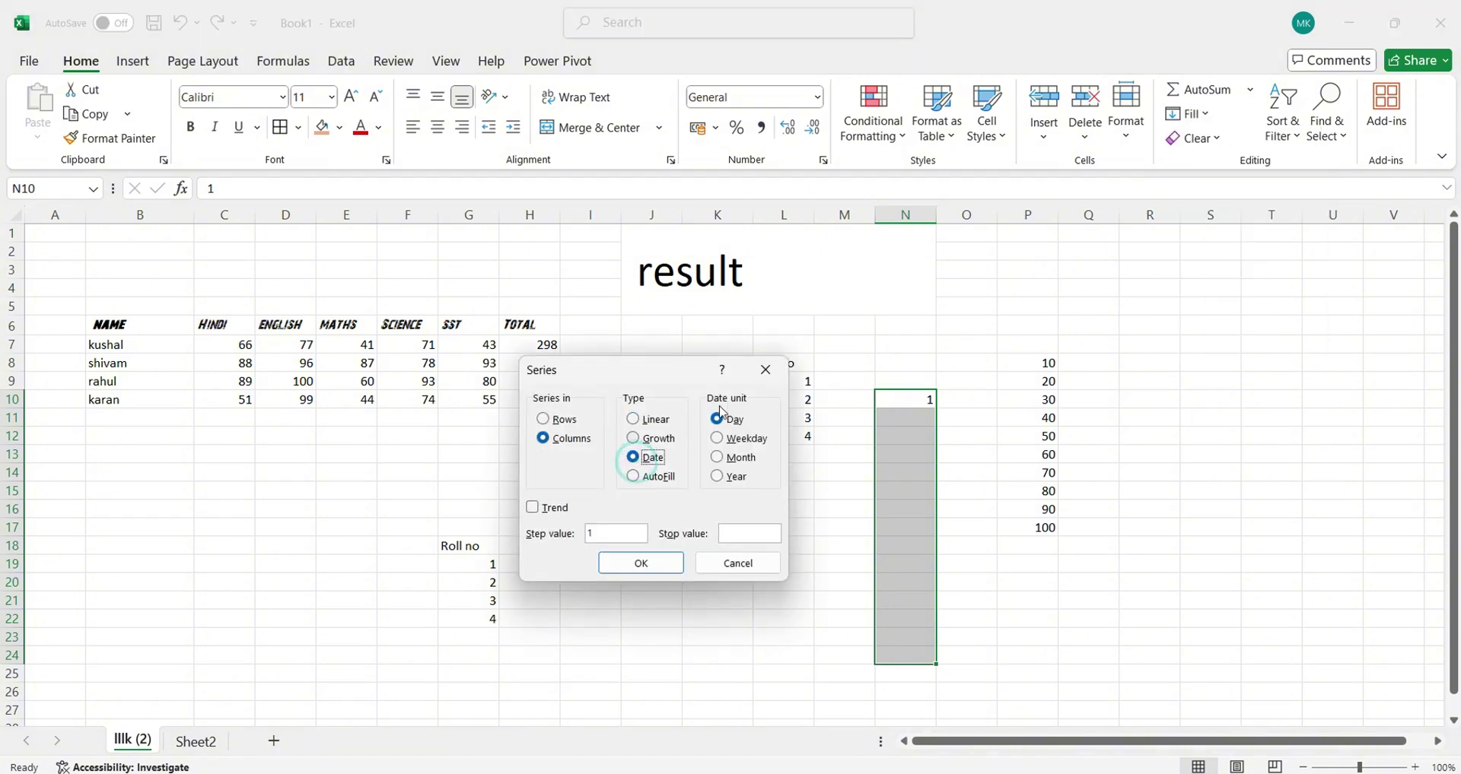
left_click(765, 370)
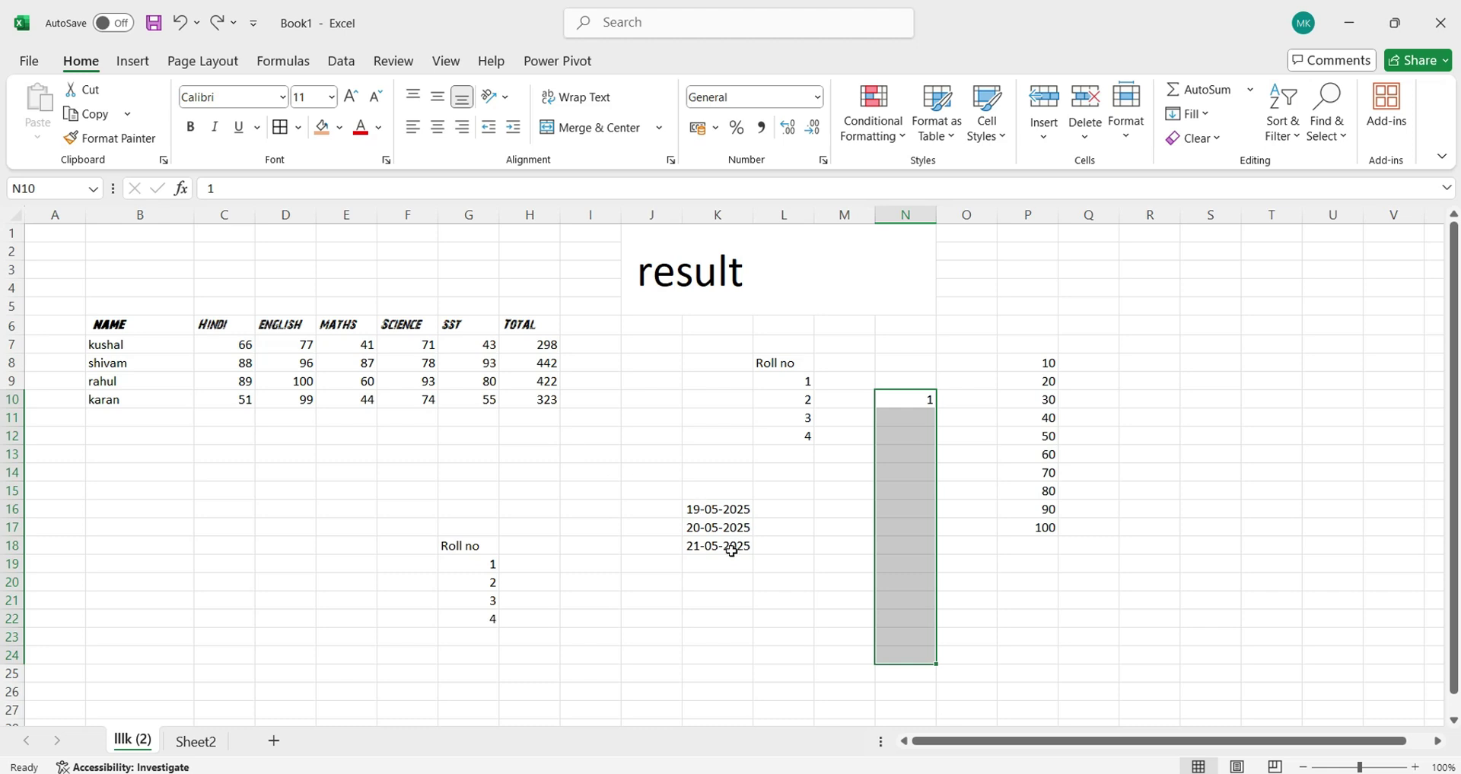
Step: Try a Date Fill Series by Year in K18:K28, starting from the date in K18, and undo it
left_click_drag(732, 551, 751, 719)
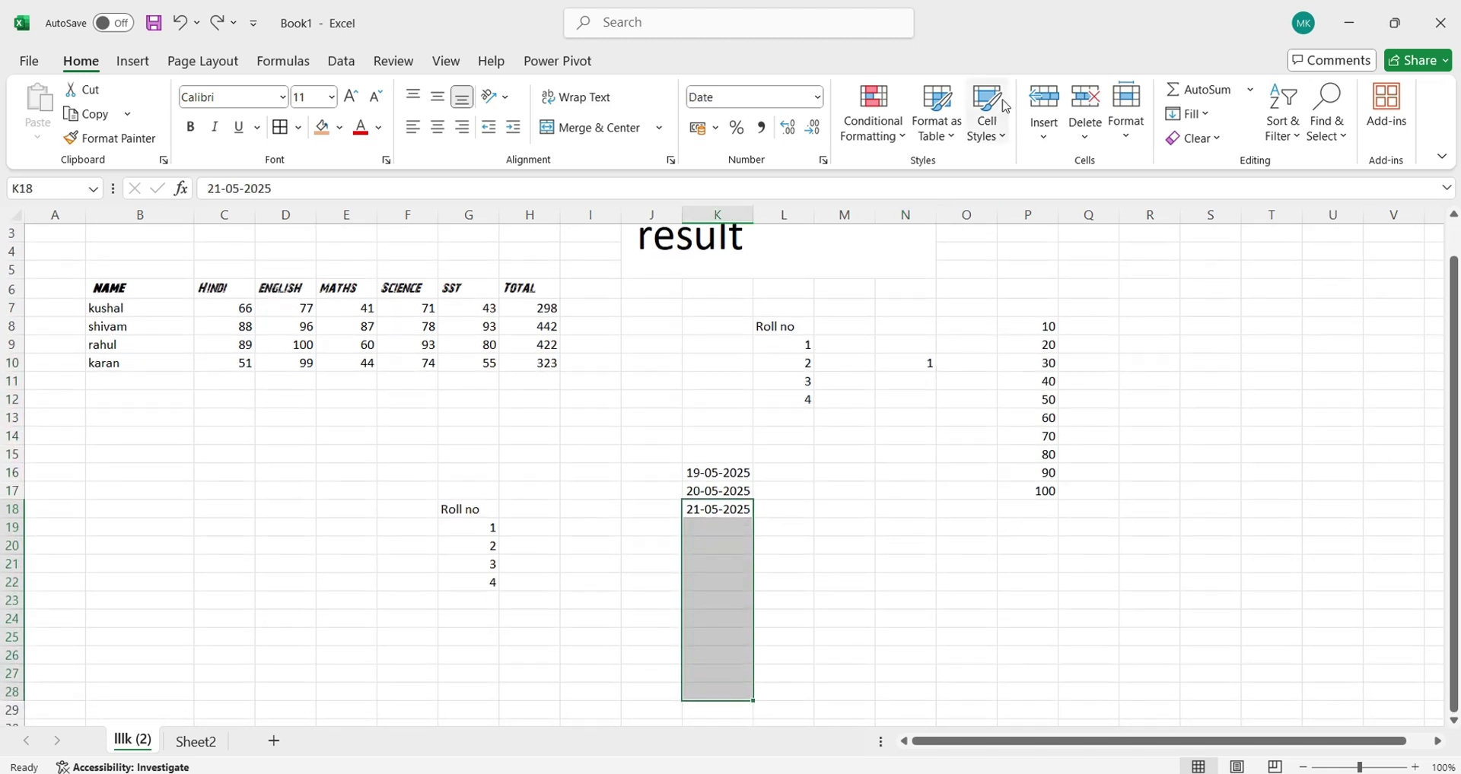
left_click(1186, 113)
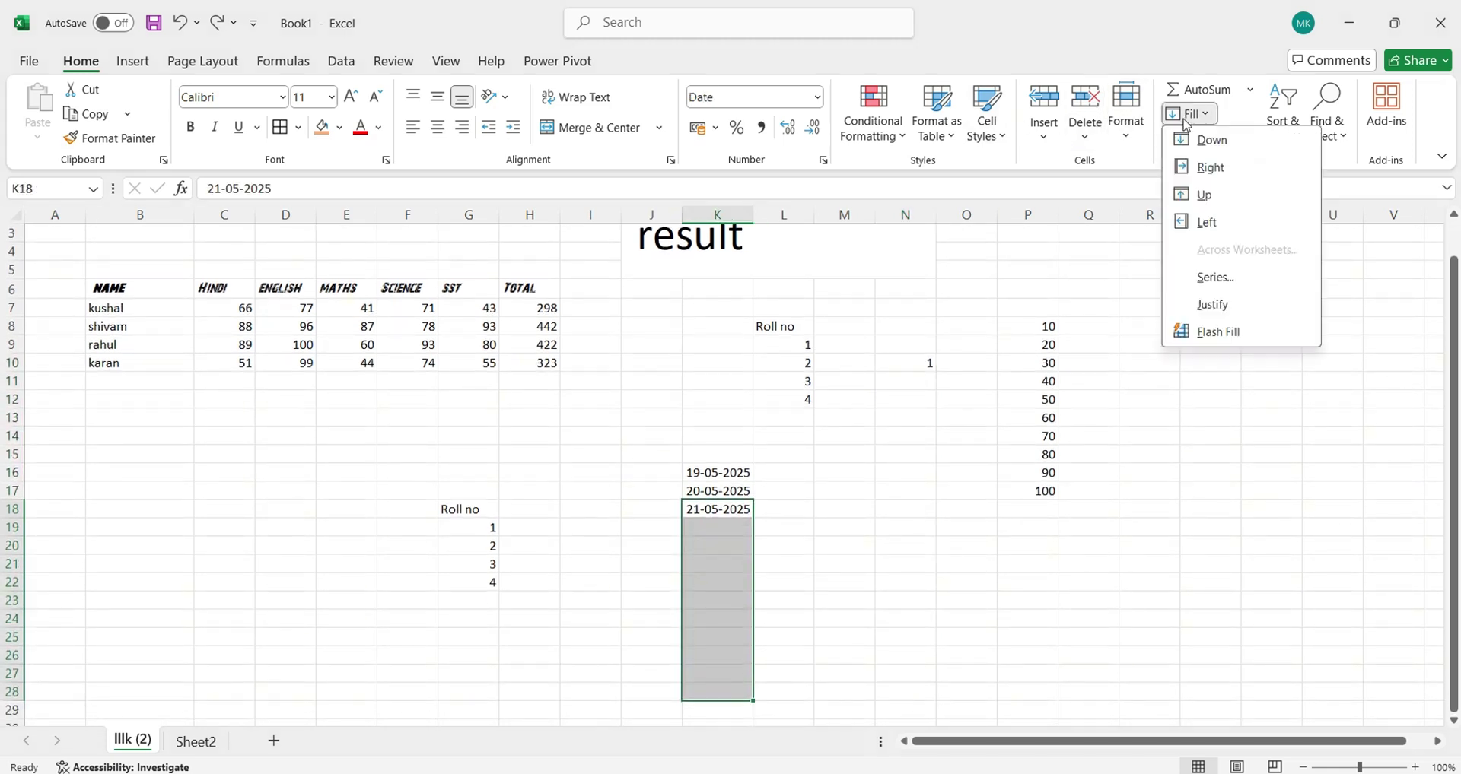
left_click(1230, 285)
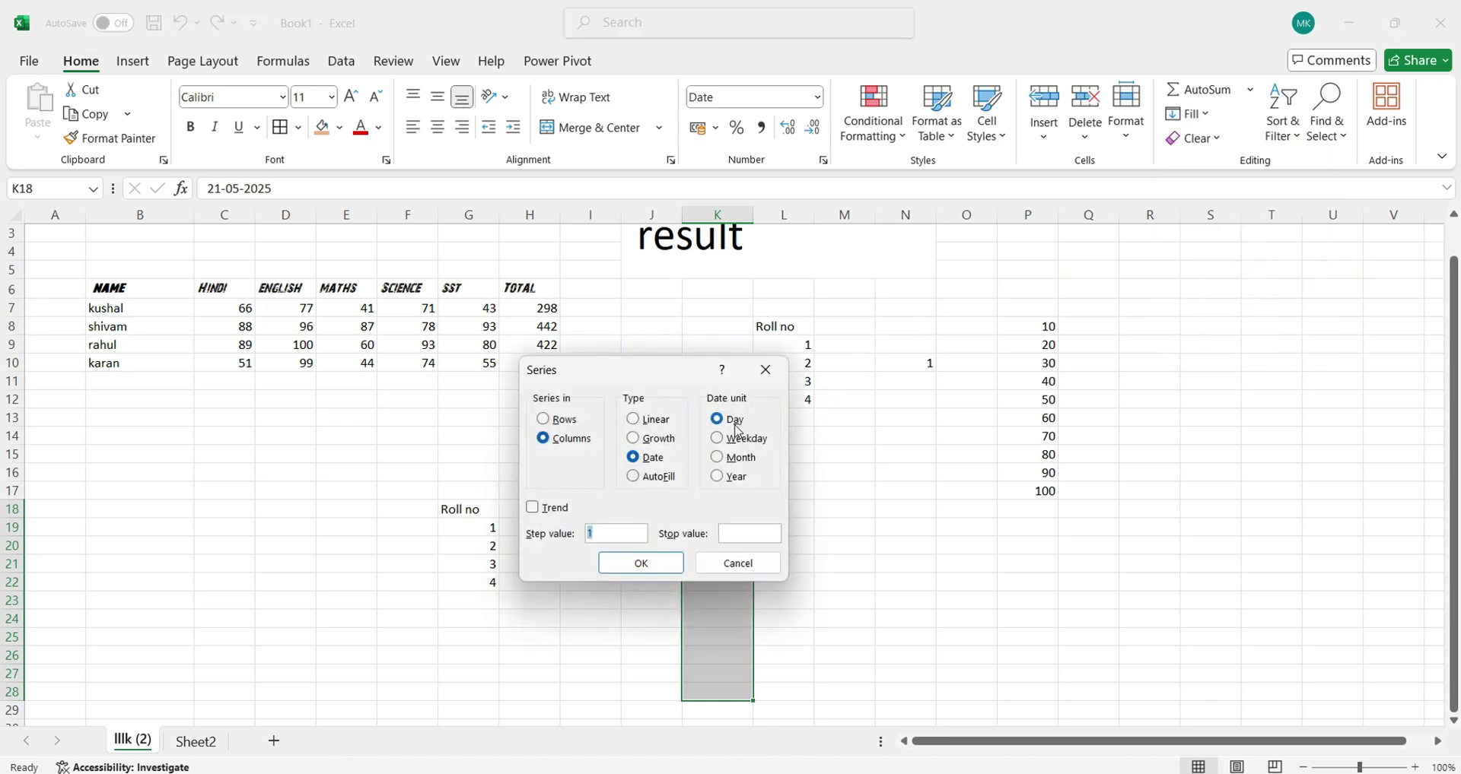
left_click(734, 478)
left_click(639, 563)
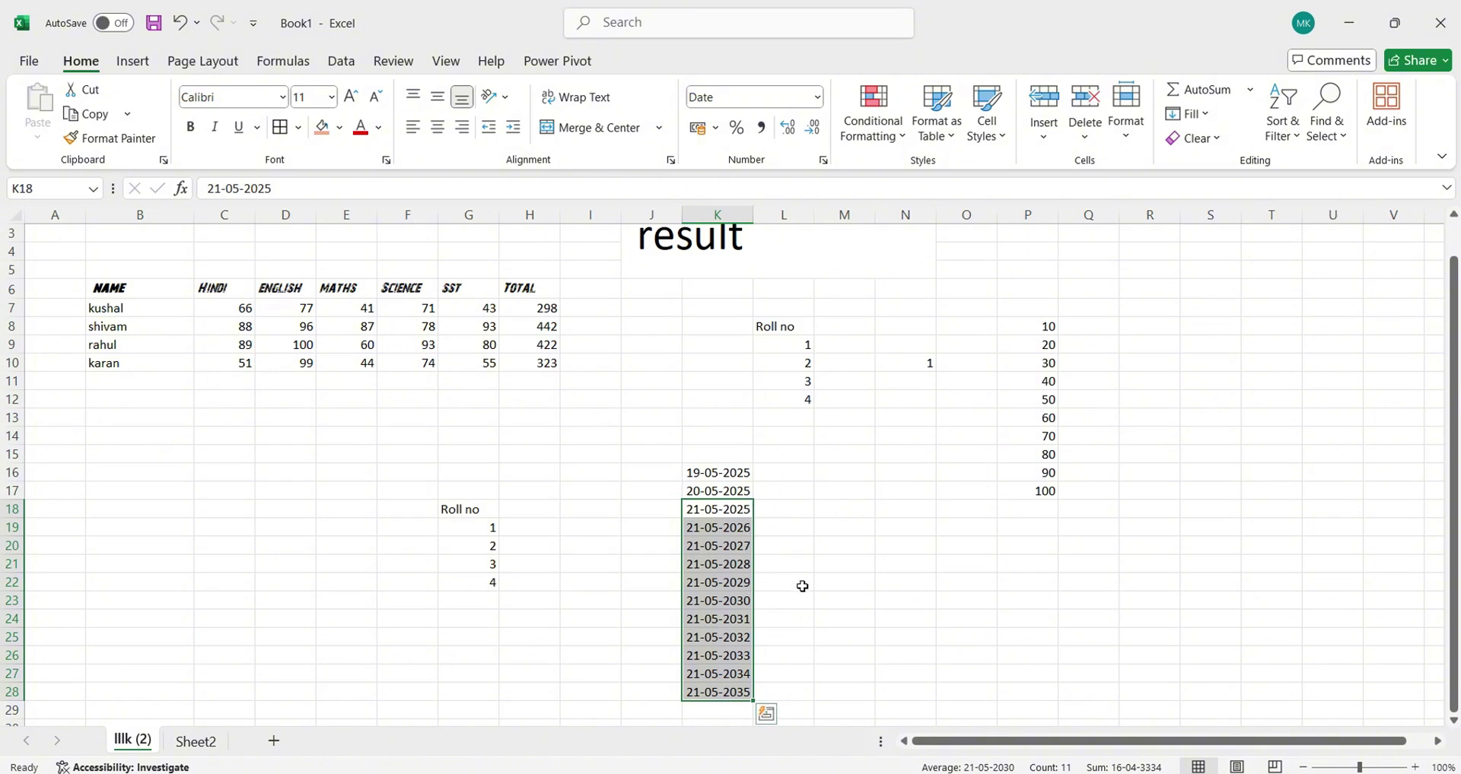
key("ctrl+z")
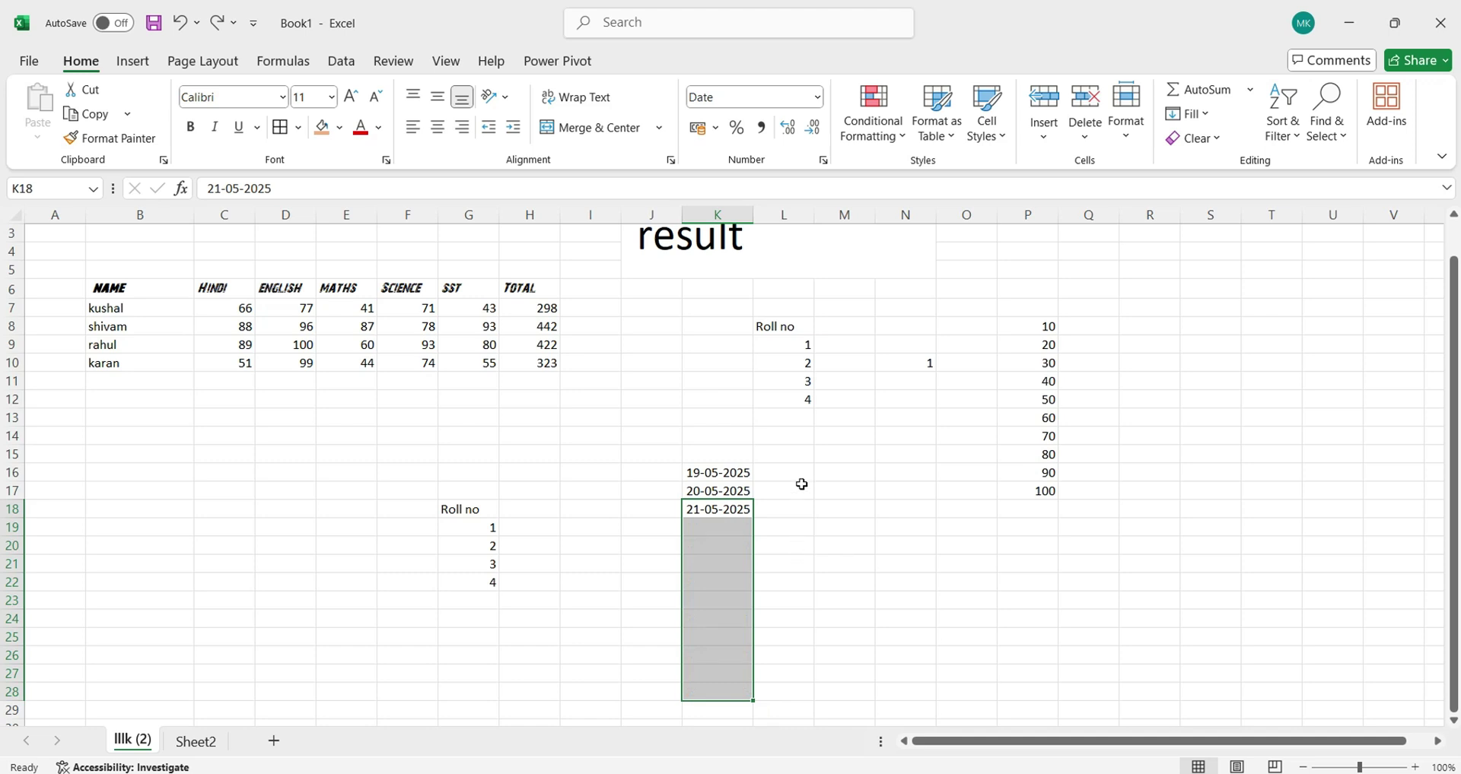
left_click(909, 380)
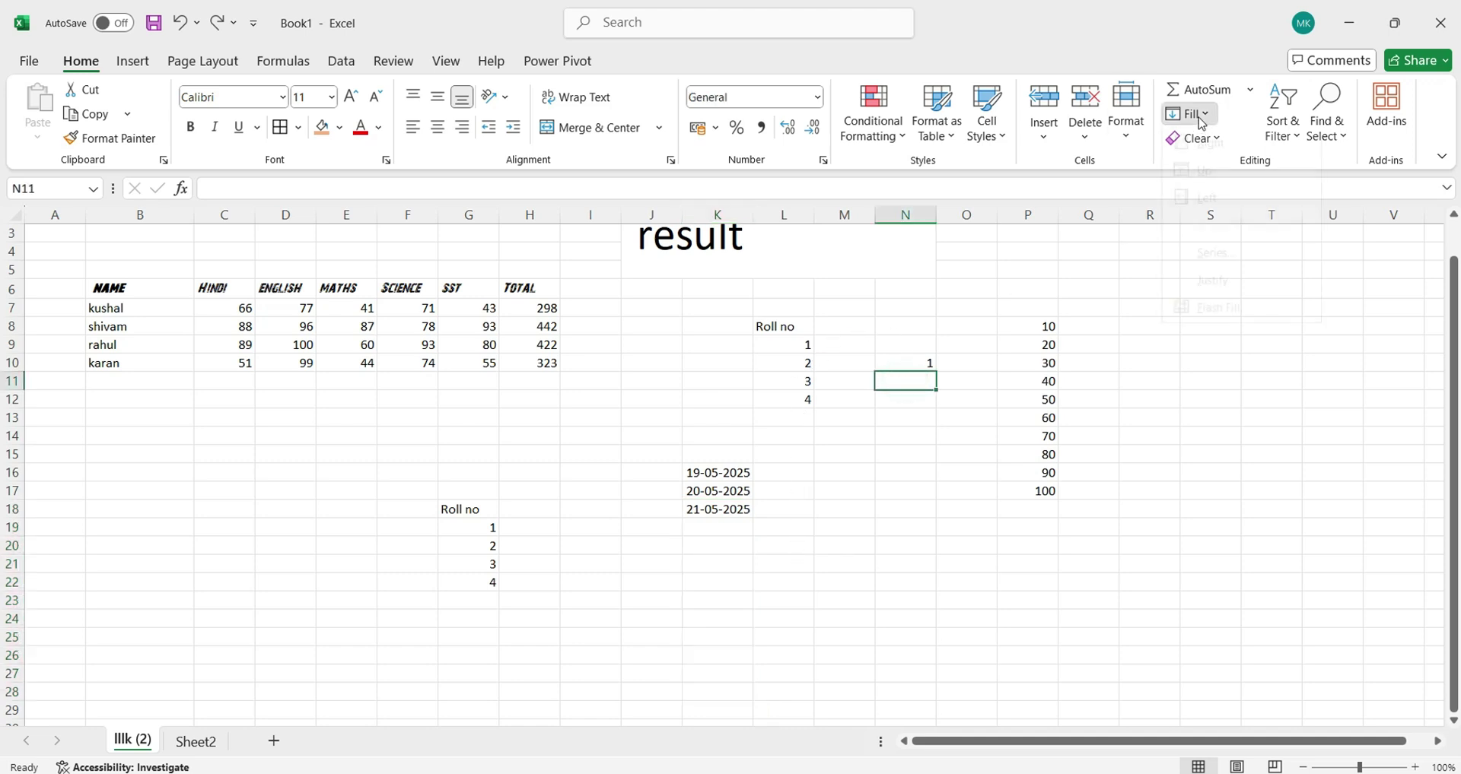
left_click(1188, 113)
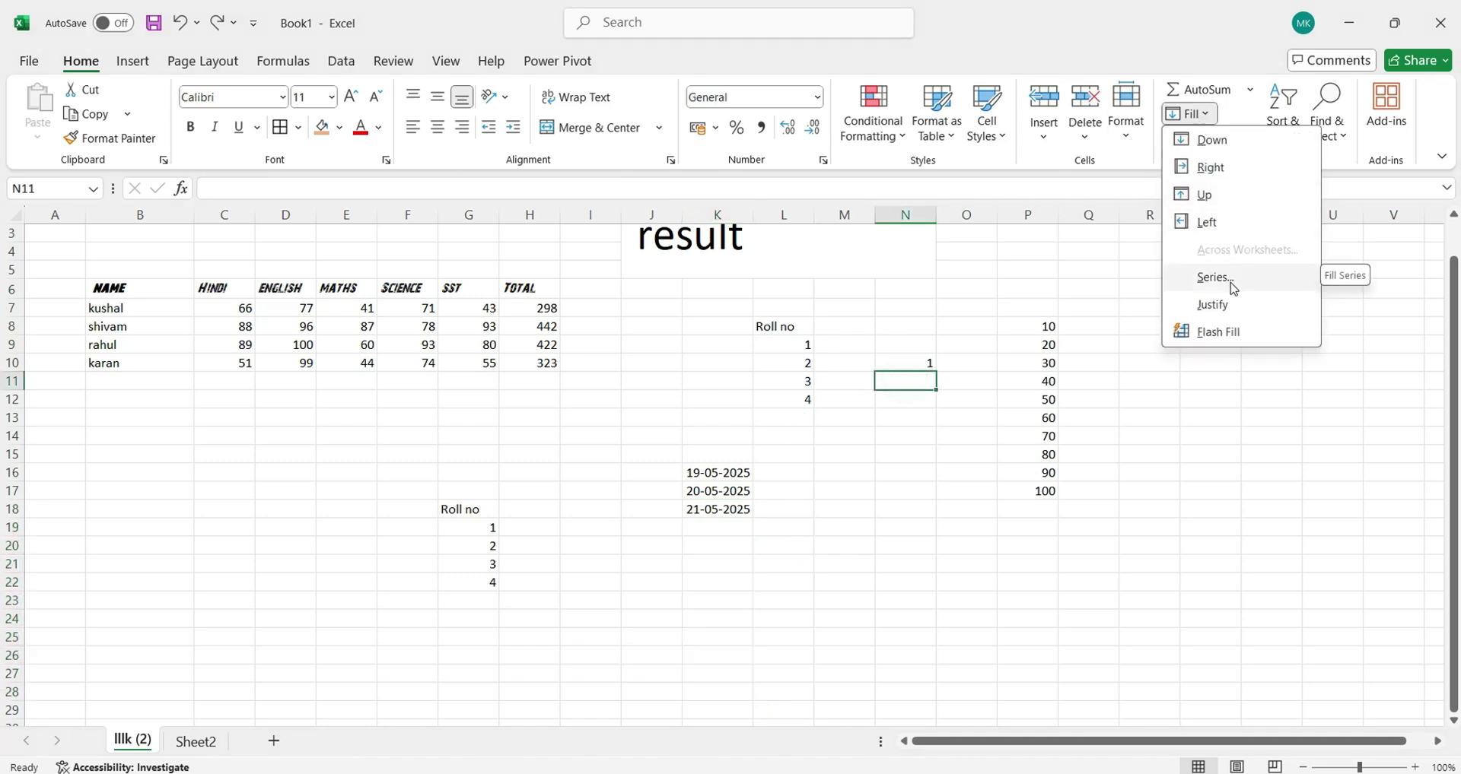
left_click(1232, 286)
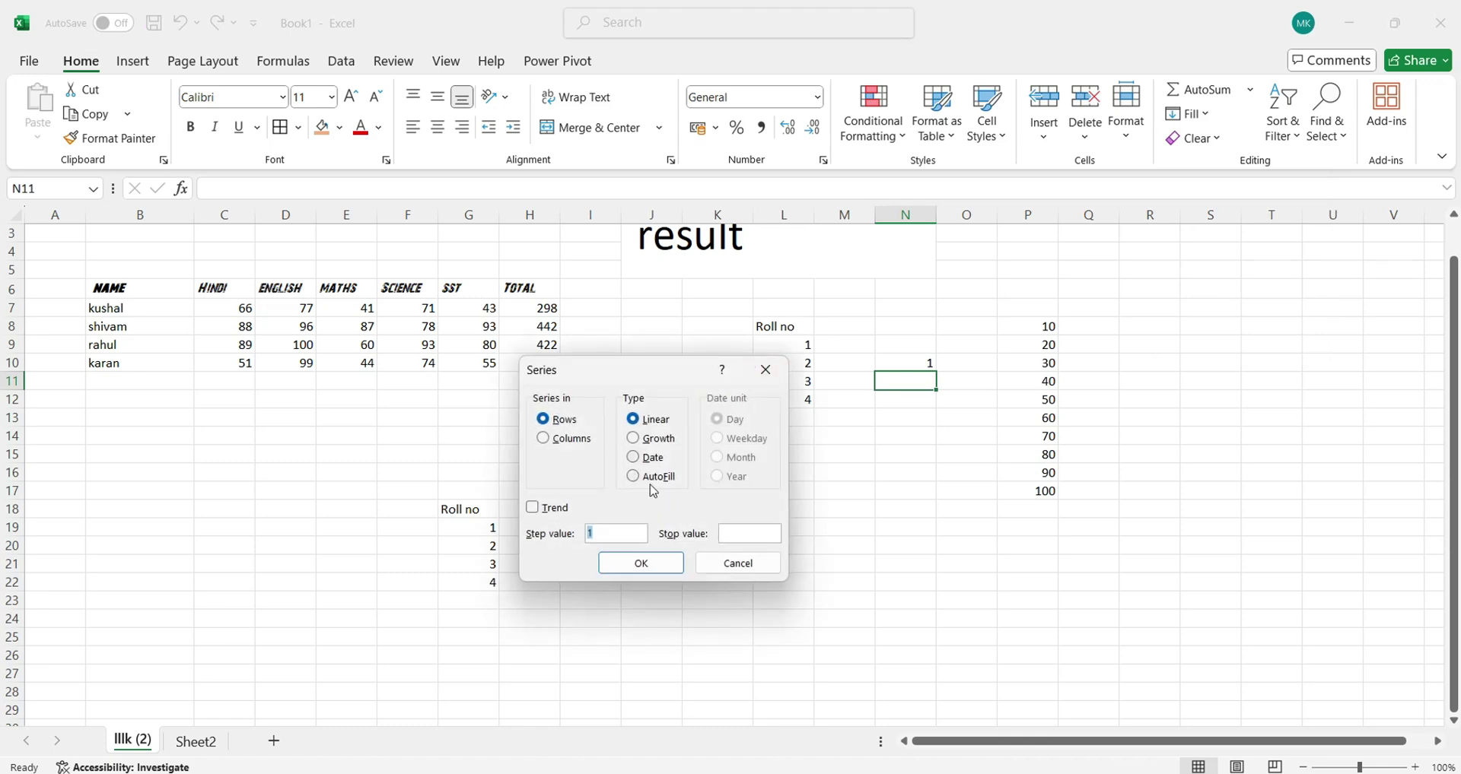
left_click(647, 477)
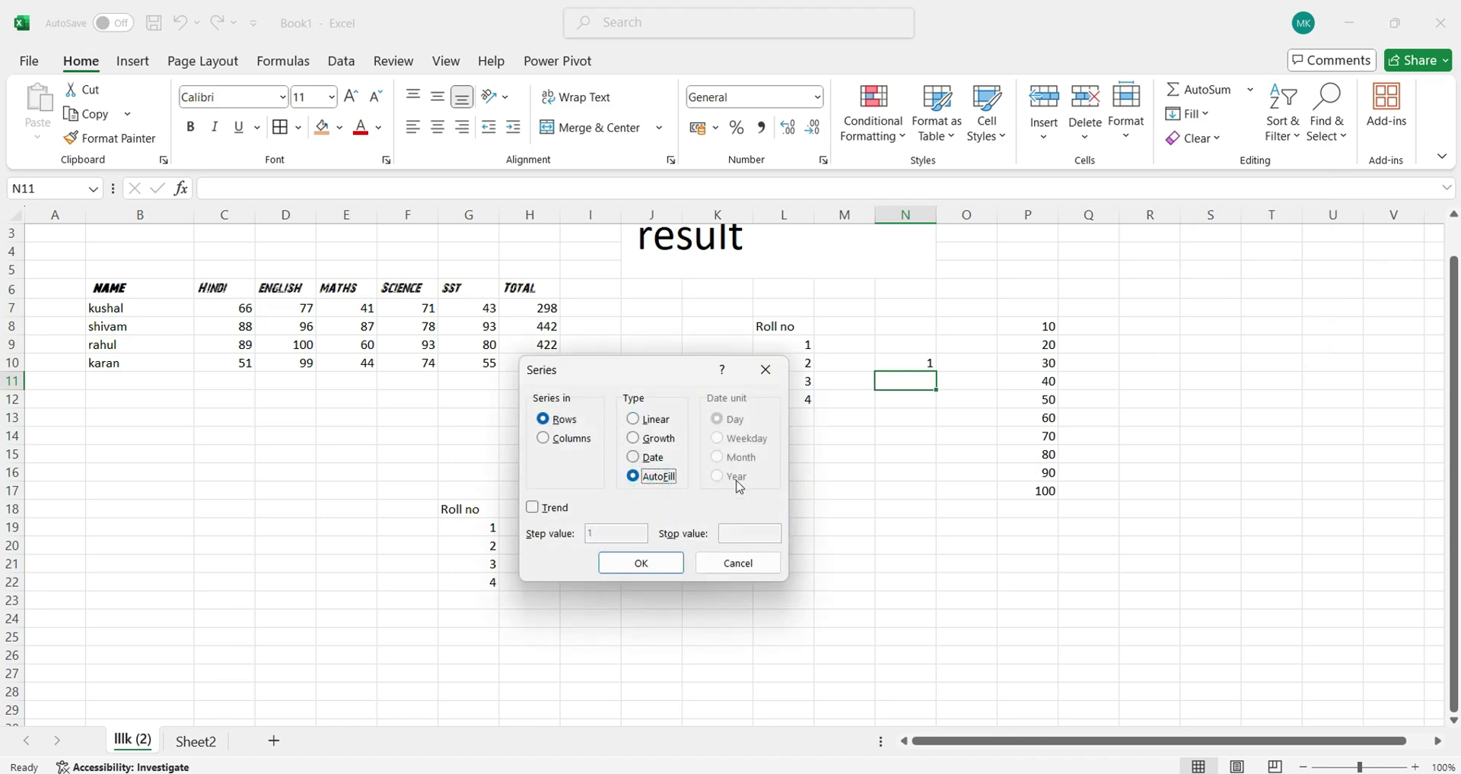
left_click(764, 369)
Step: Fill N10:N24 down the column with a Fill Series of type AutoFill, starting from the value in N10
left_click_drag(905, 363, 978, 528)
left_click_drag(894, 362, 916, 620)
left_click(1187, 113)
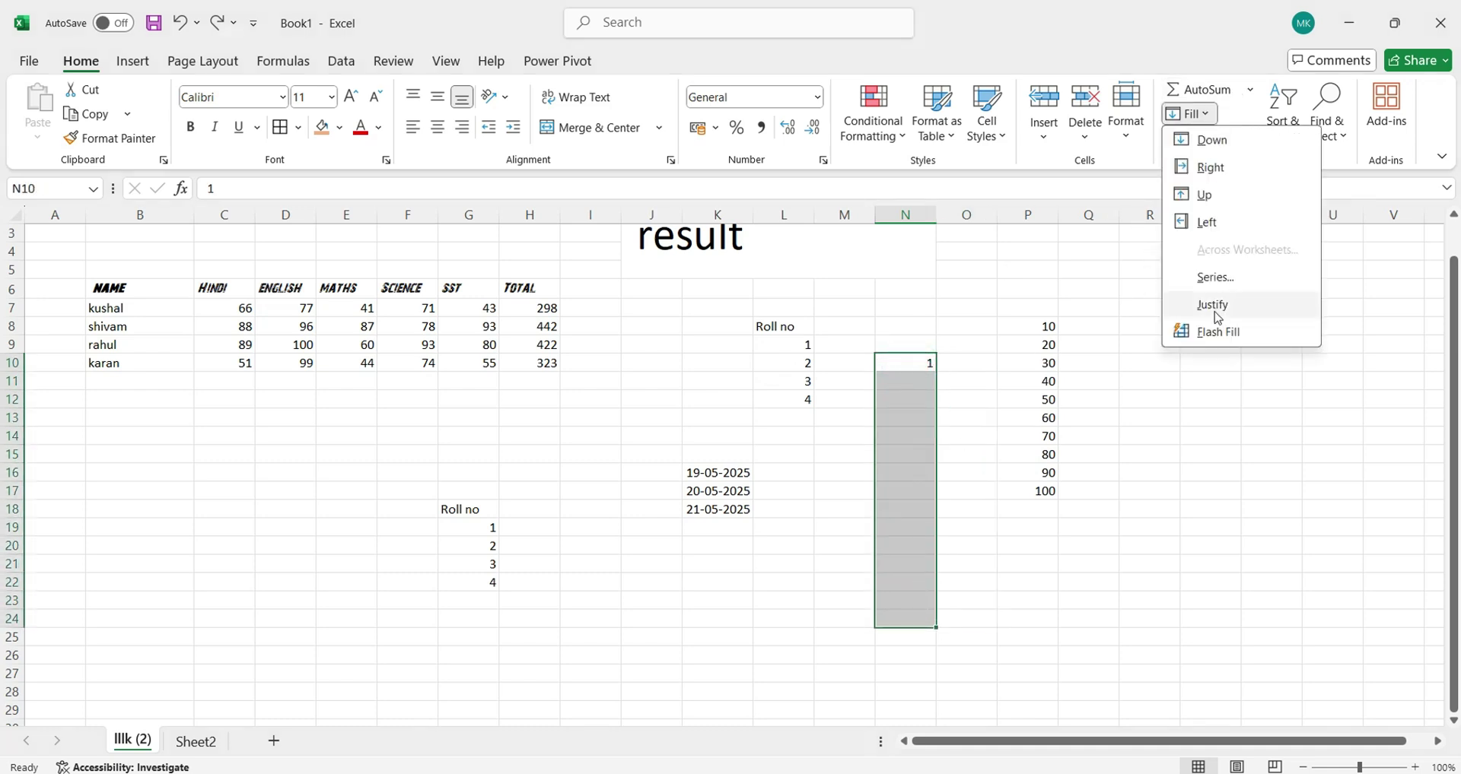
left_click(1215, 278)
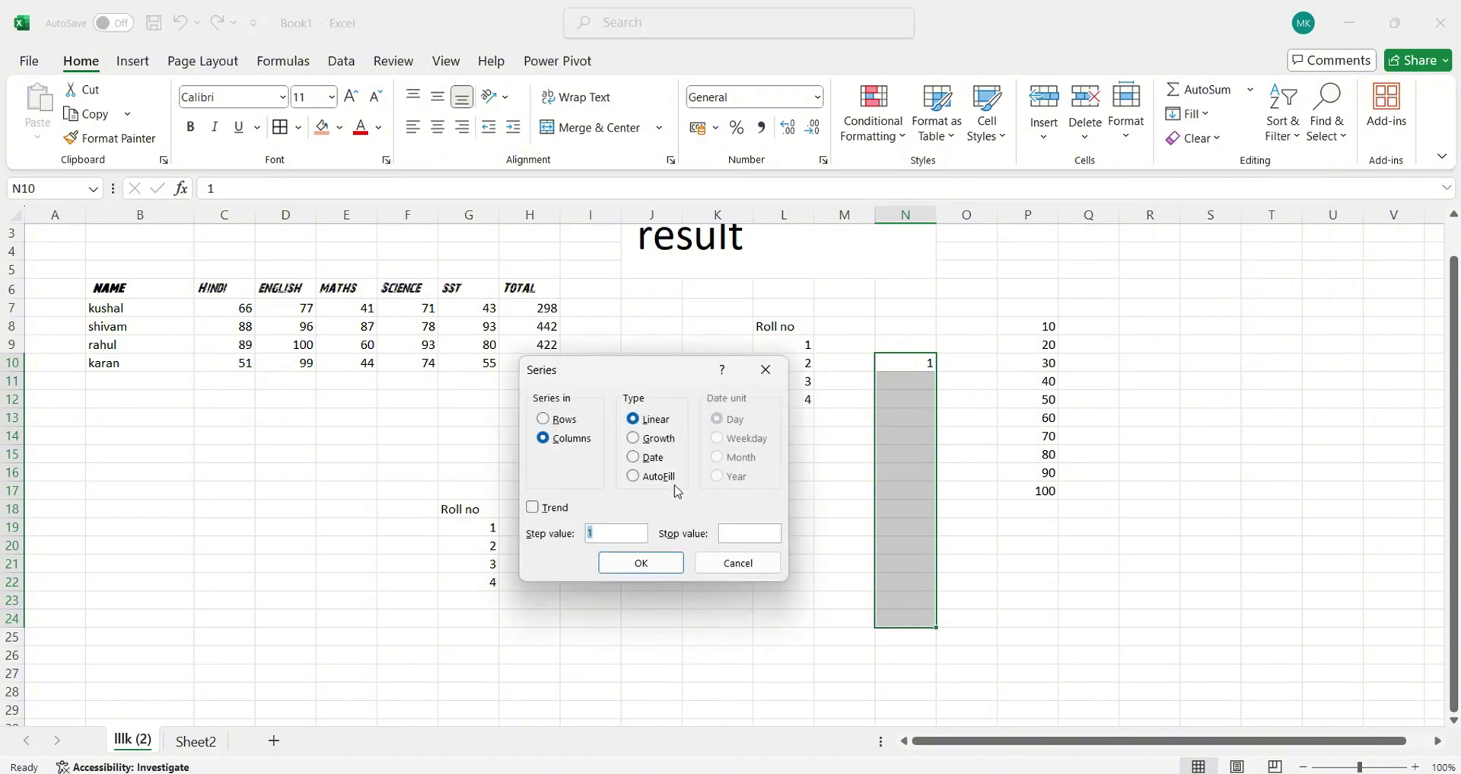
left_click(651, 476)
left_click(651, 564)
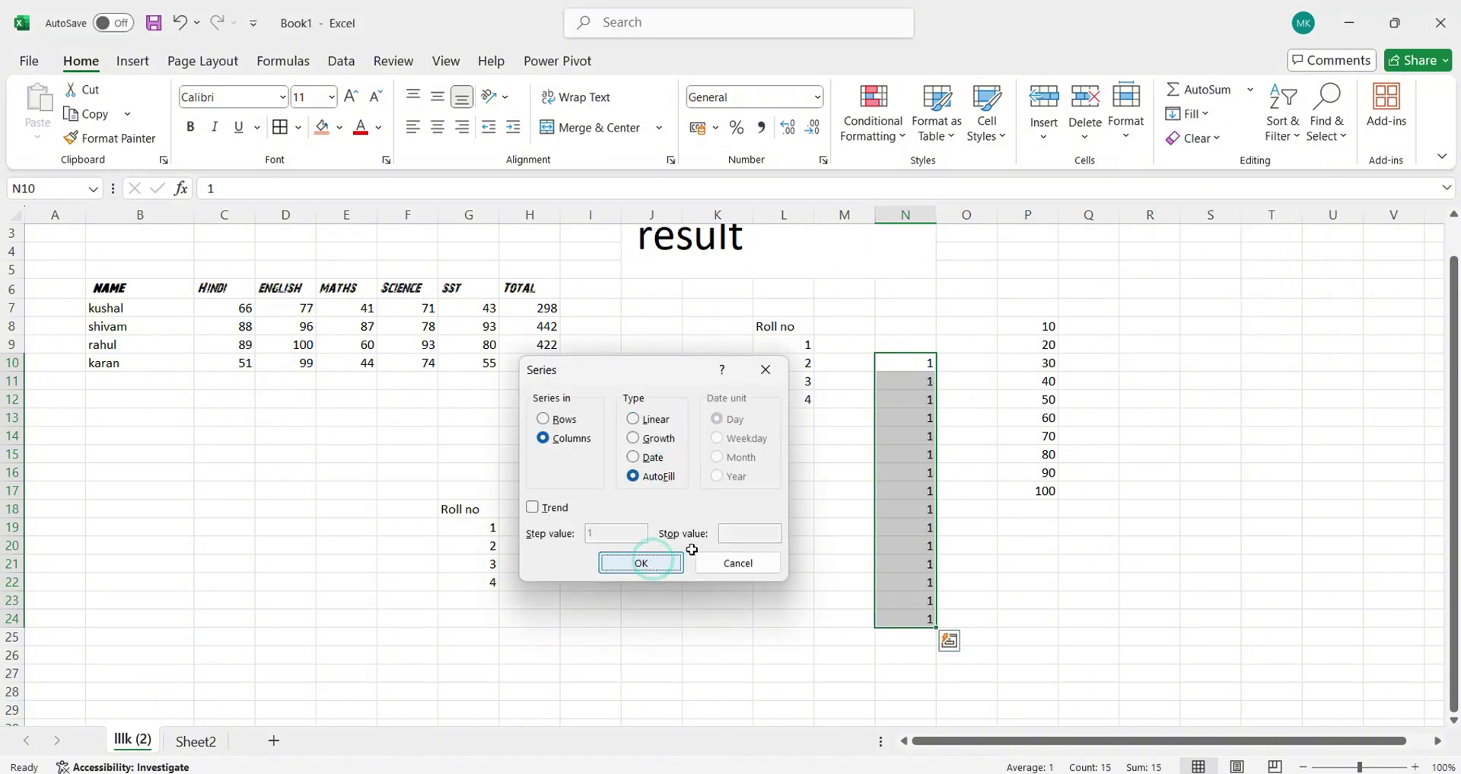
left_click(762, 622)
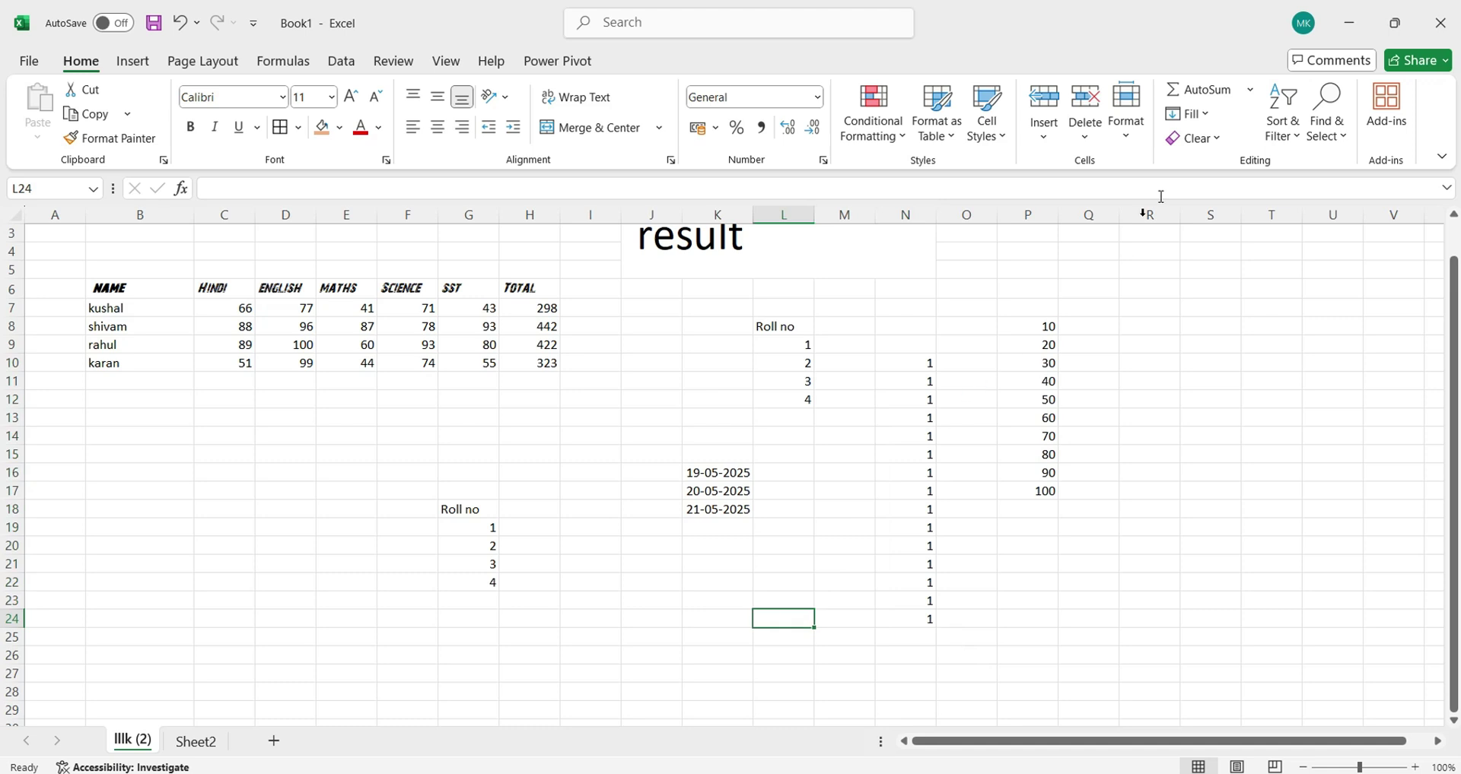
Step: Enter the sample text "ghgfhg fghfghg ghng" in cell C17
left_click(1186, 114)
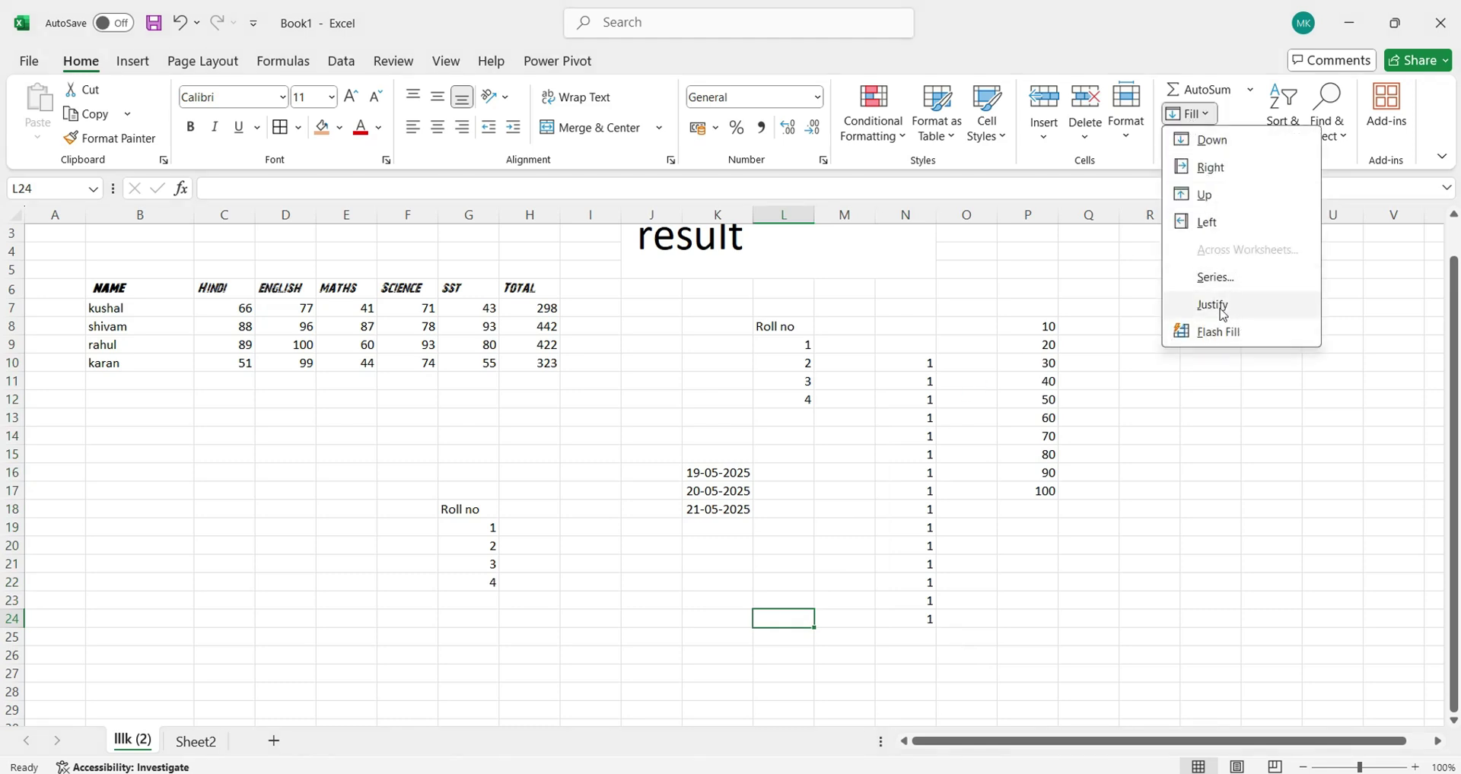
left_click(699, 477)
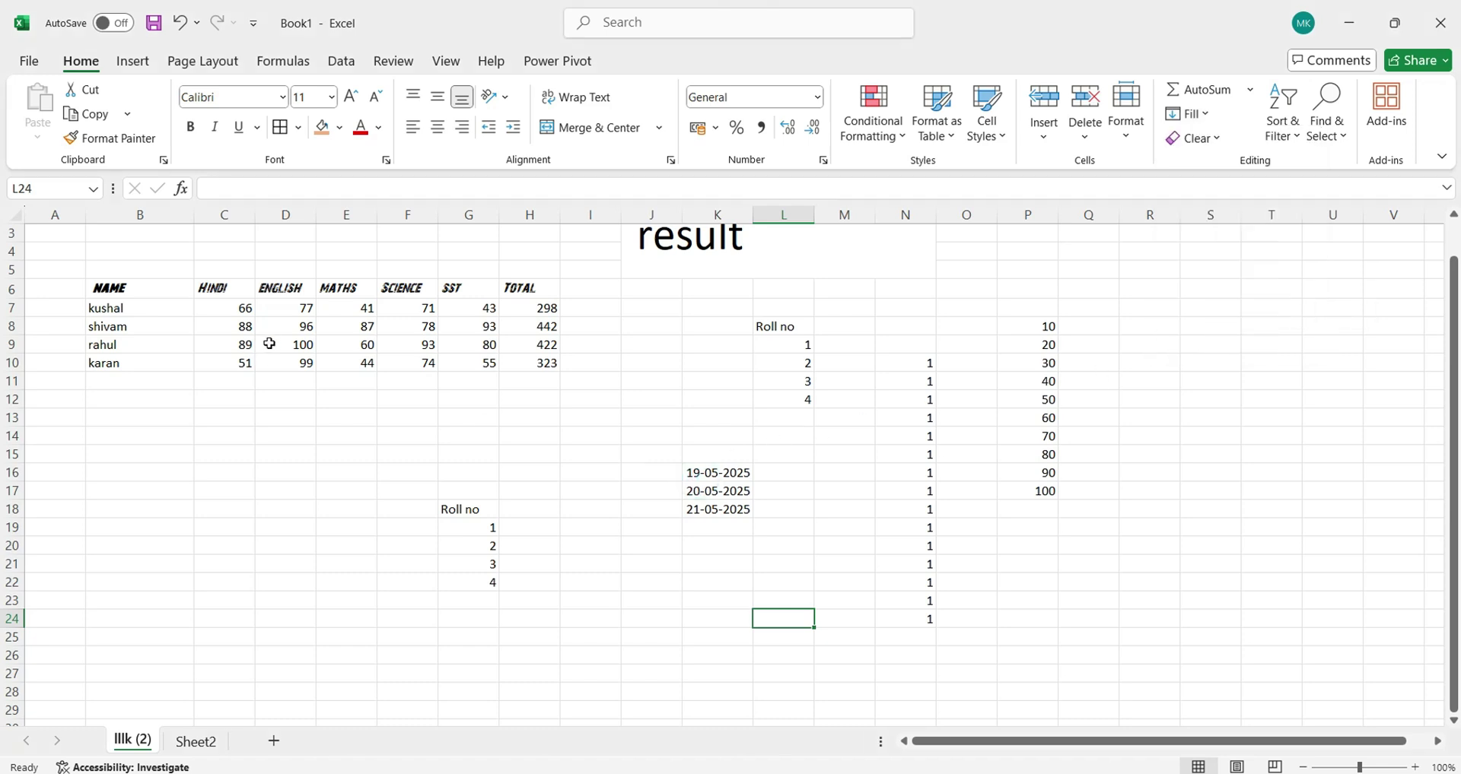
left_click(234, 484)
type("gh")
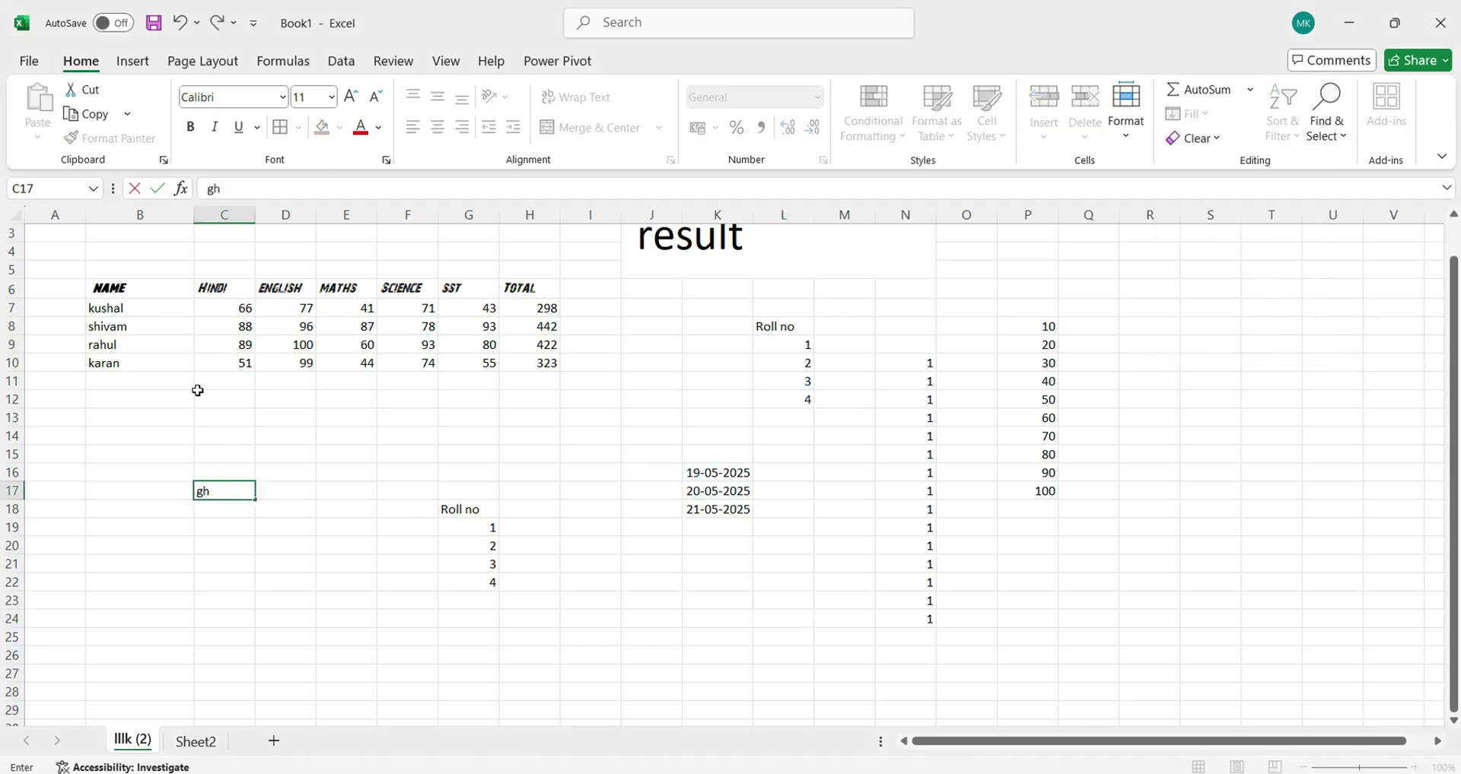
type("gfhg fghfgh")
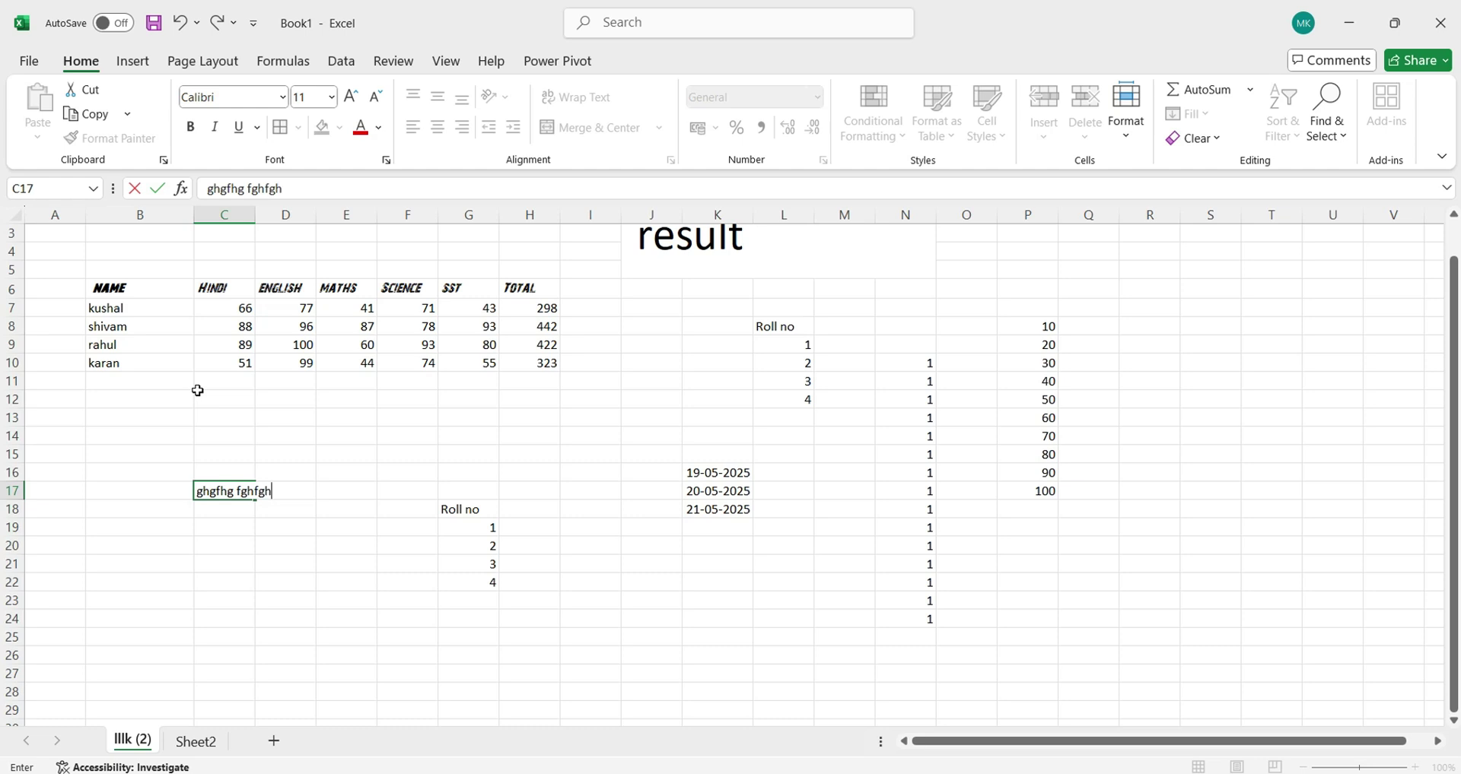
type("g ghng")
left_click(212, 508)
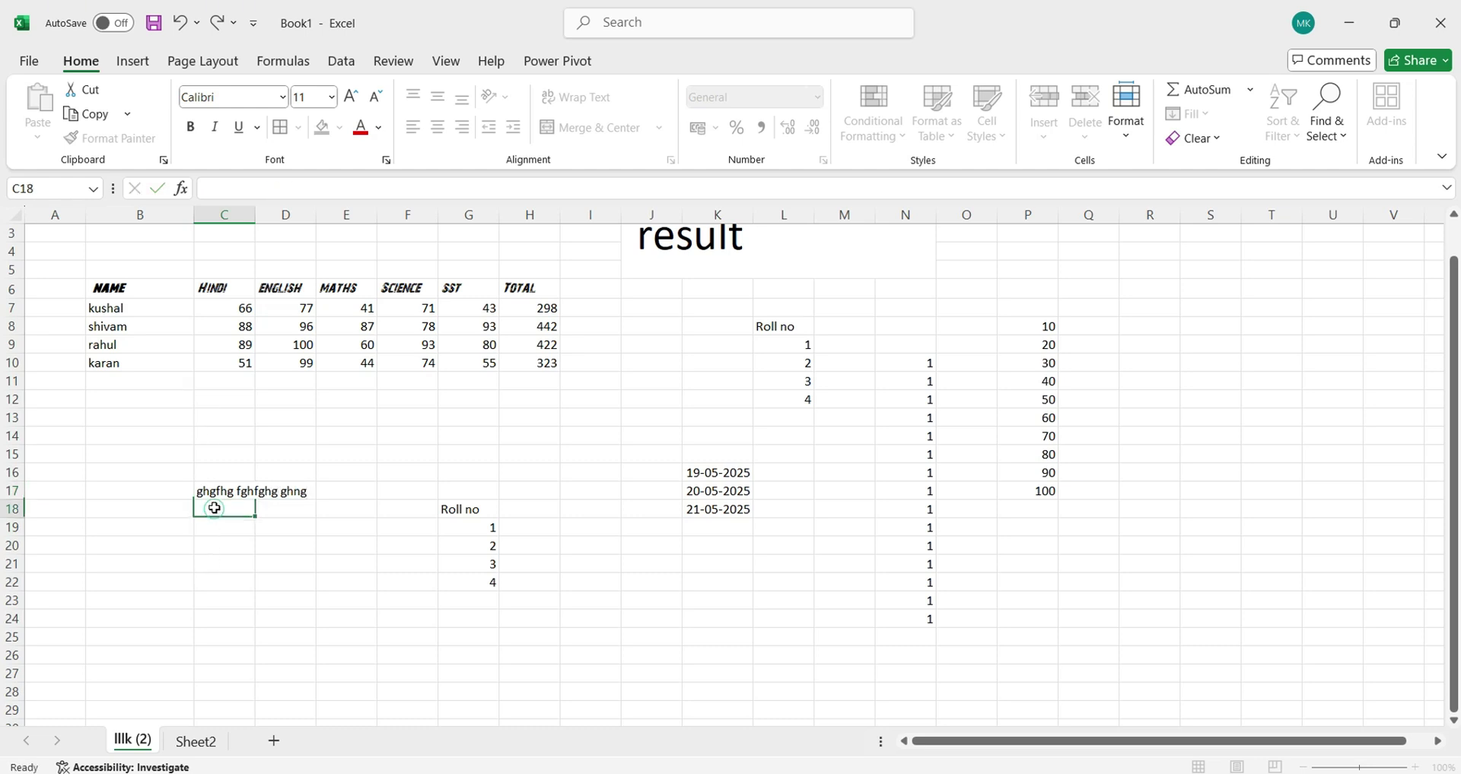
Step: Apply Fill Justify to the text in C17, letting it extend below the selected range, and check cells C17:C19
left_click(214, 491)
left_click(1189, 115)
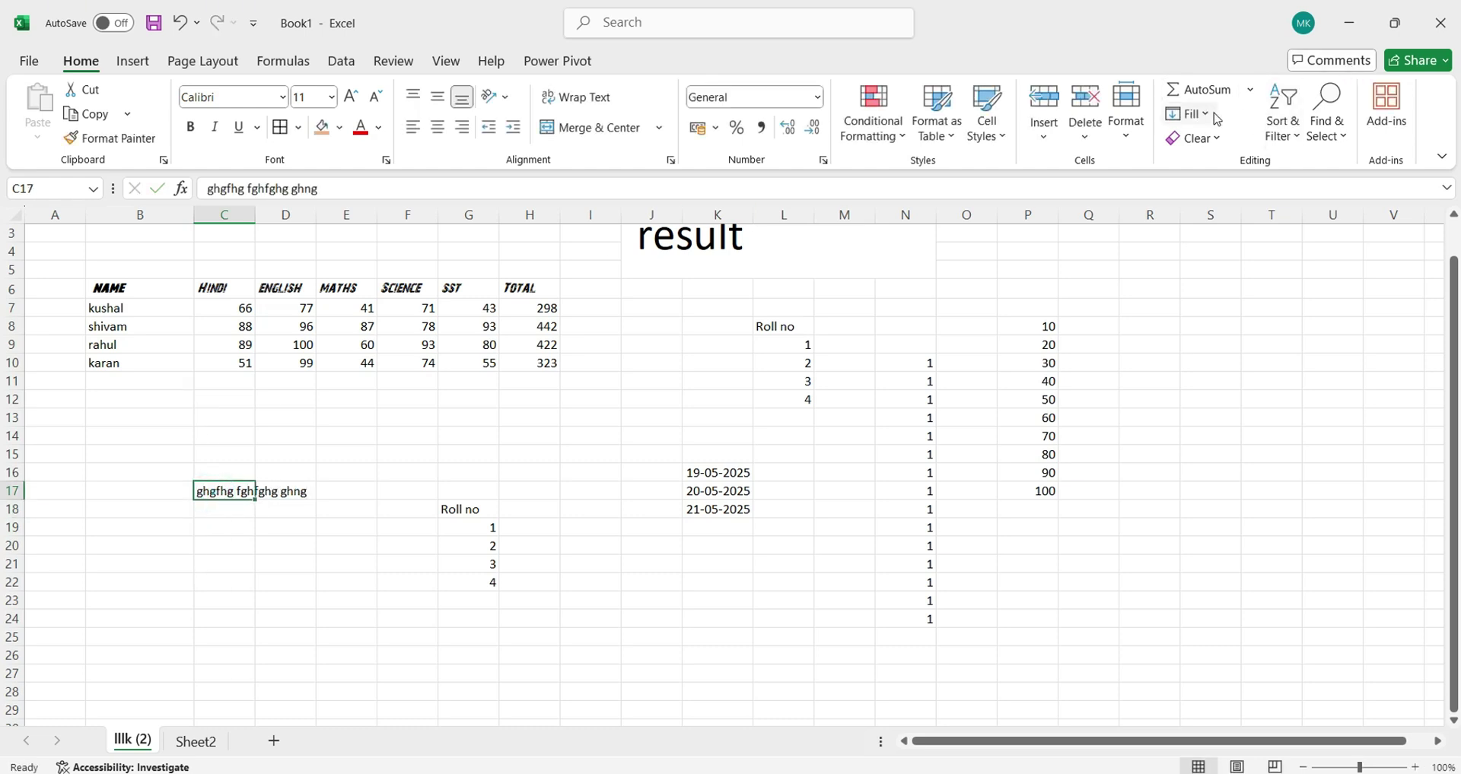
left_click(1228, 306)
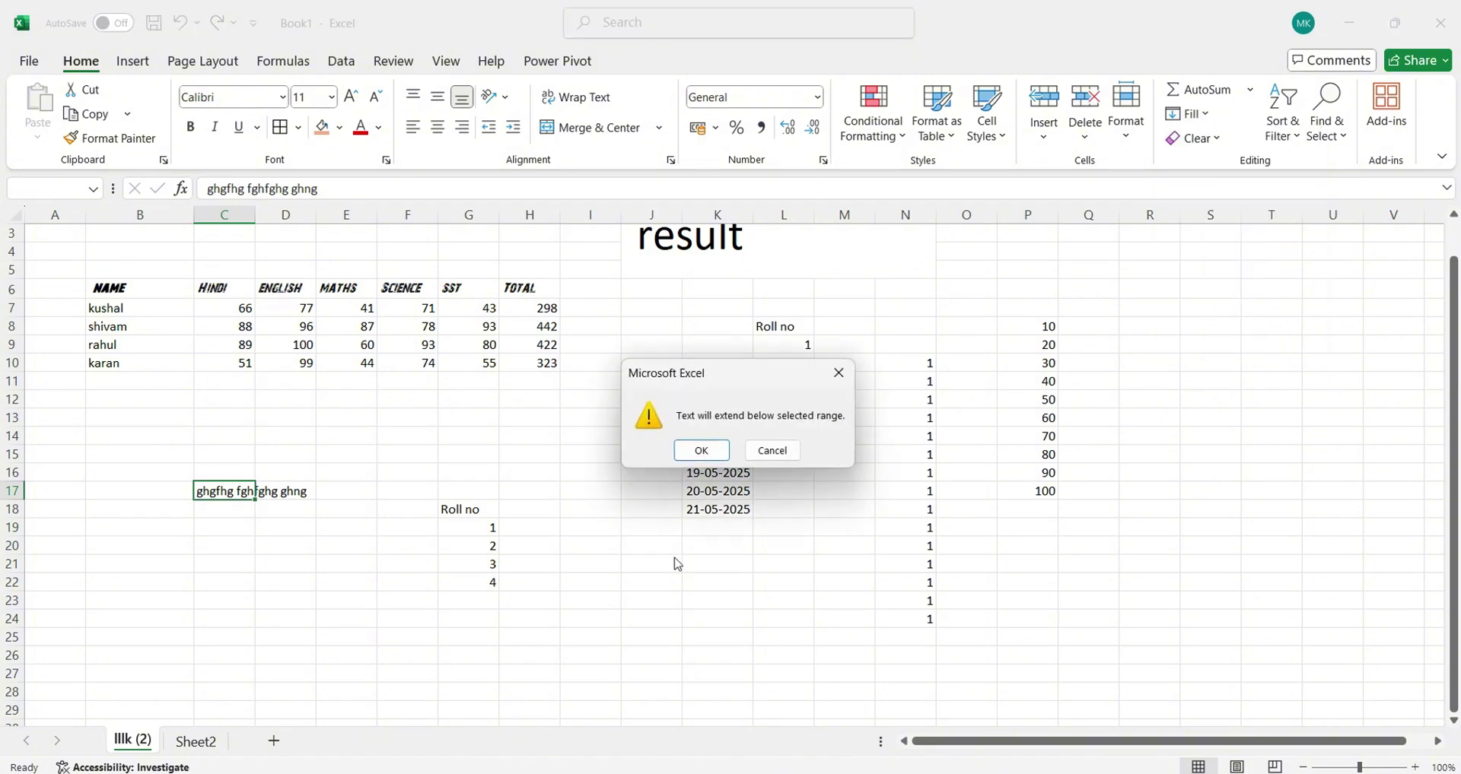
left_click(719, 460)
left_click(221, 509)
left_click(224, 491)
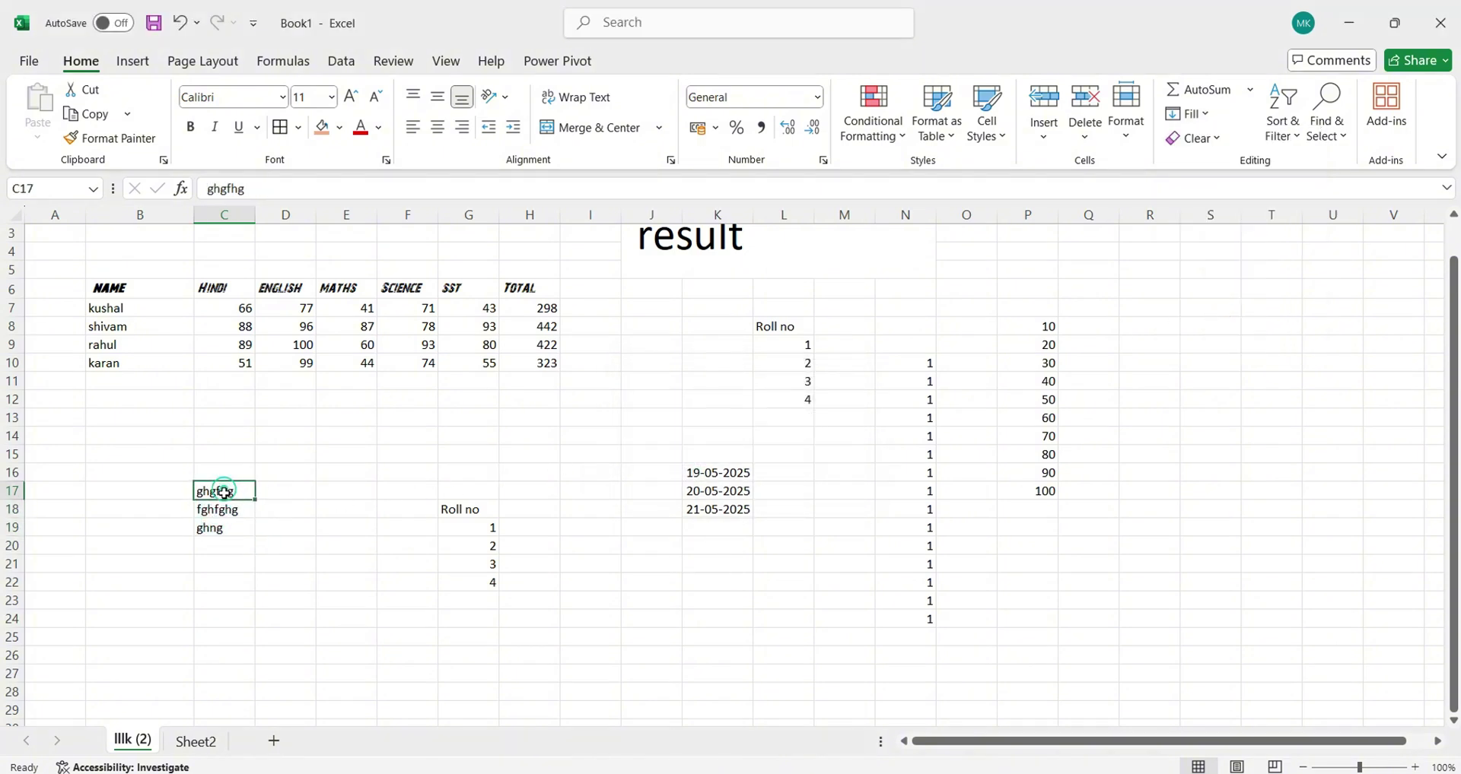
left_click(220, 509)
left_click(224, 529)
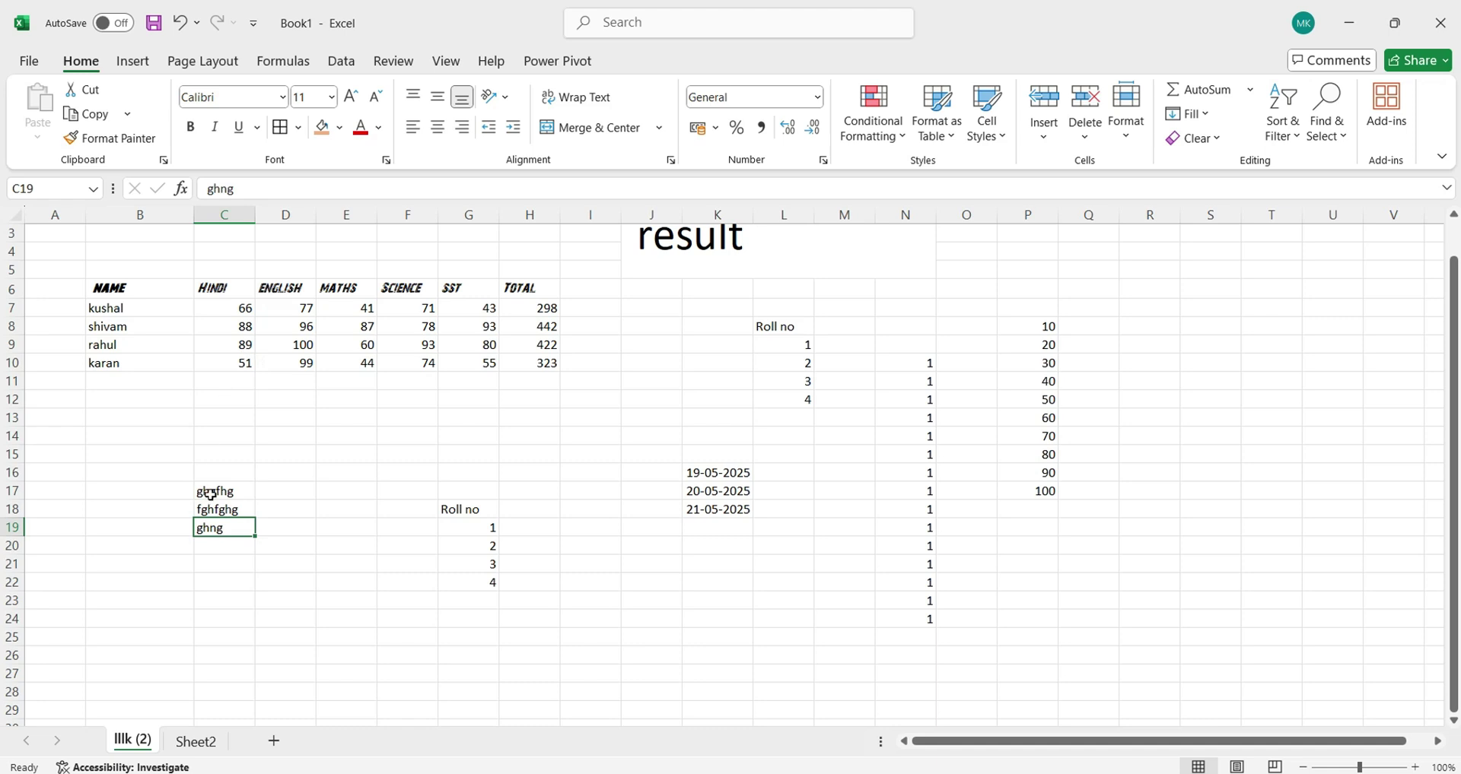
left_click(213, 493)
left_click(217, 530)
left_click(217, 542)
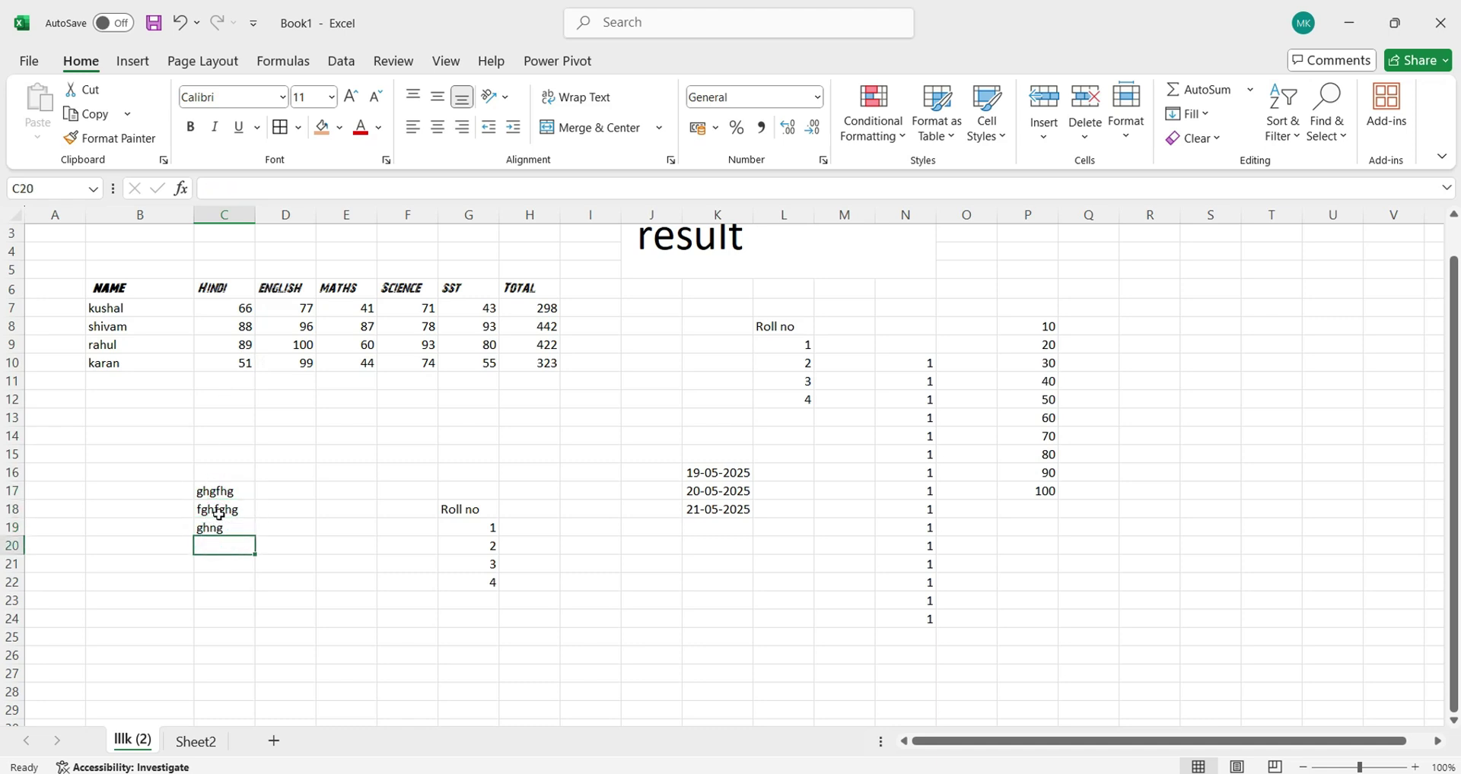
Step: Undo the Justify fill and delete the sample text from C17
key("ctrl+z")
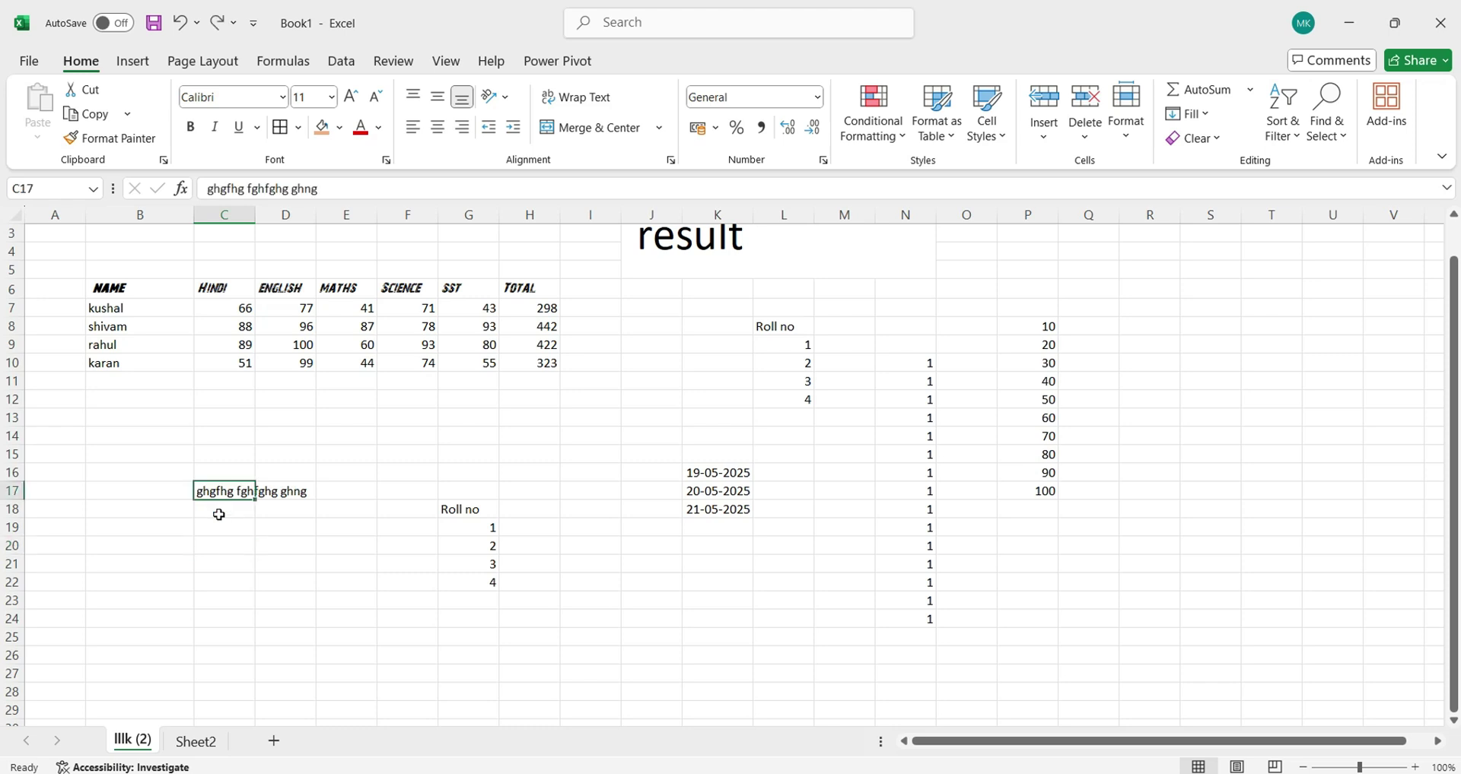
key("Delete")
left_click(1198, 118)
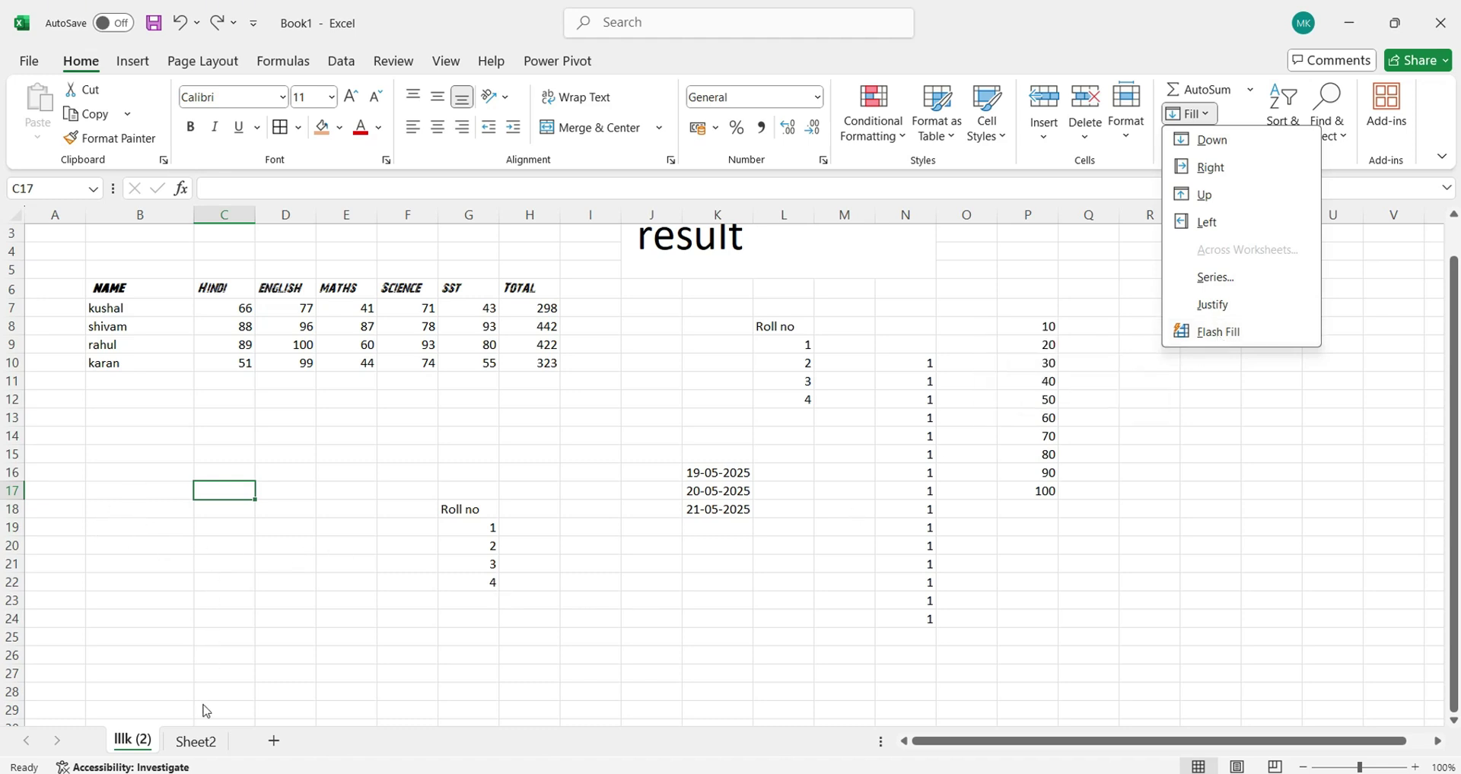
left_click(205, 664)
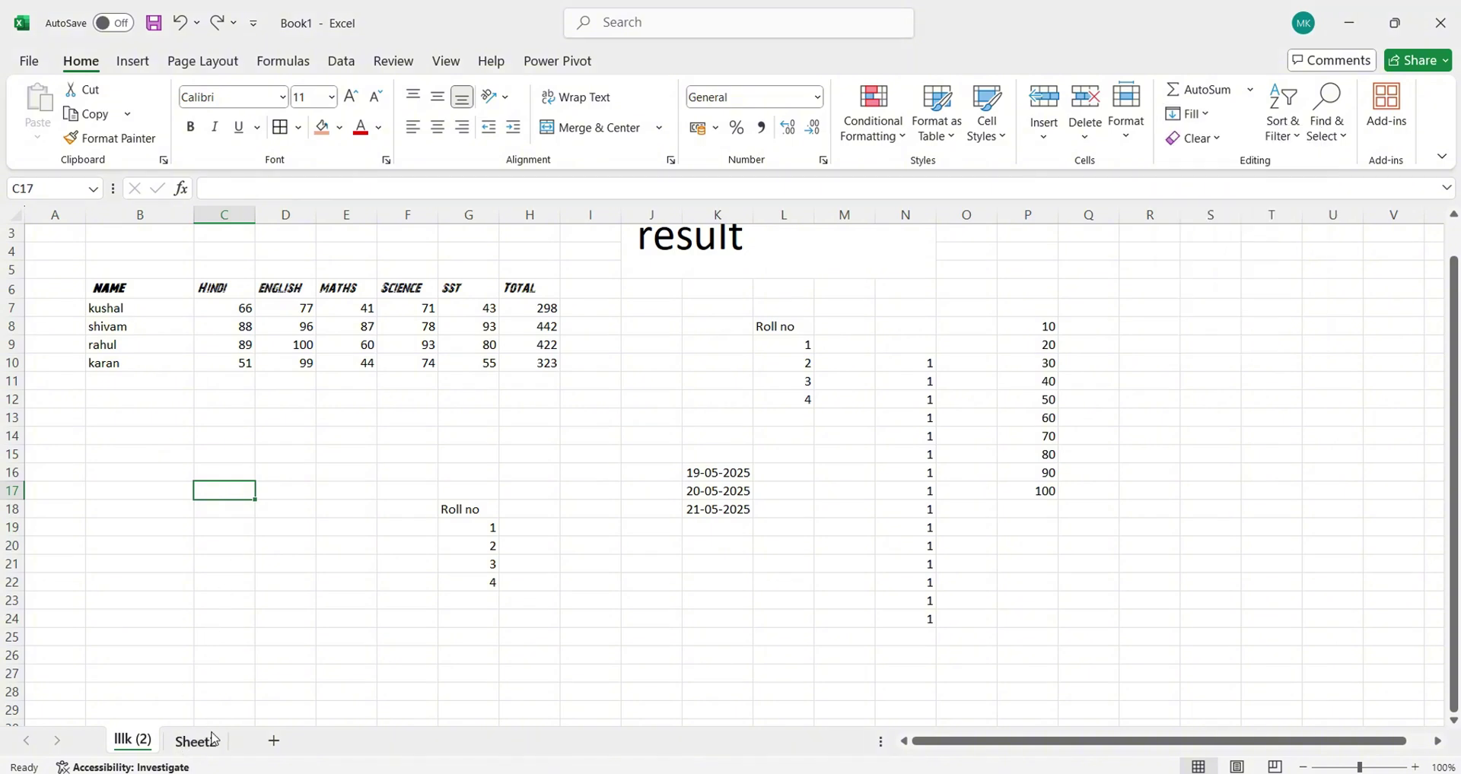
Step: Delete the contents of the marks table in B6:G10 on Sheet2
left_click(195, 741)
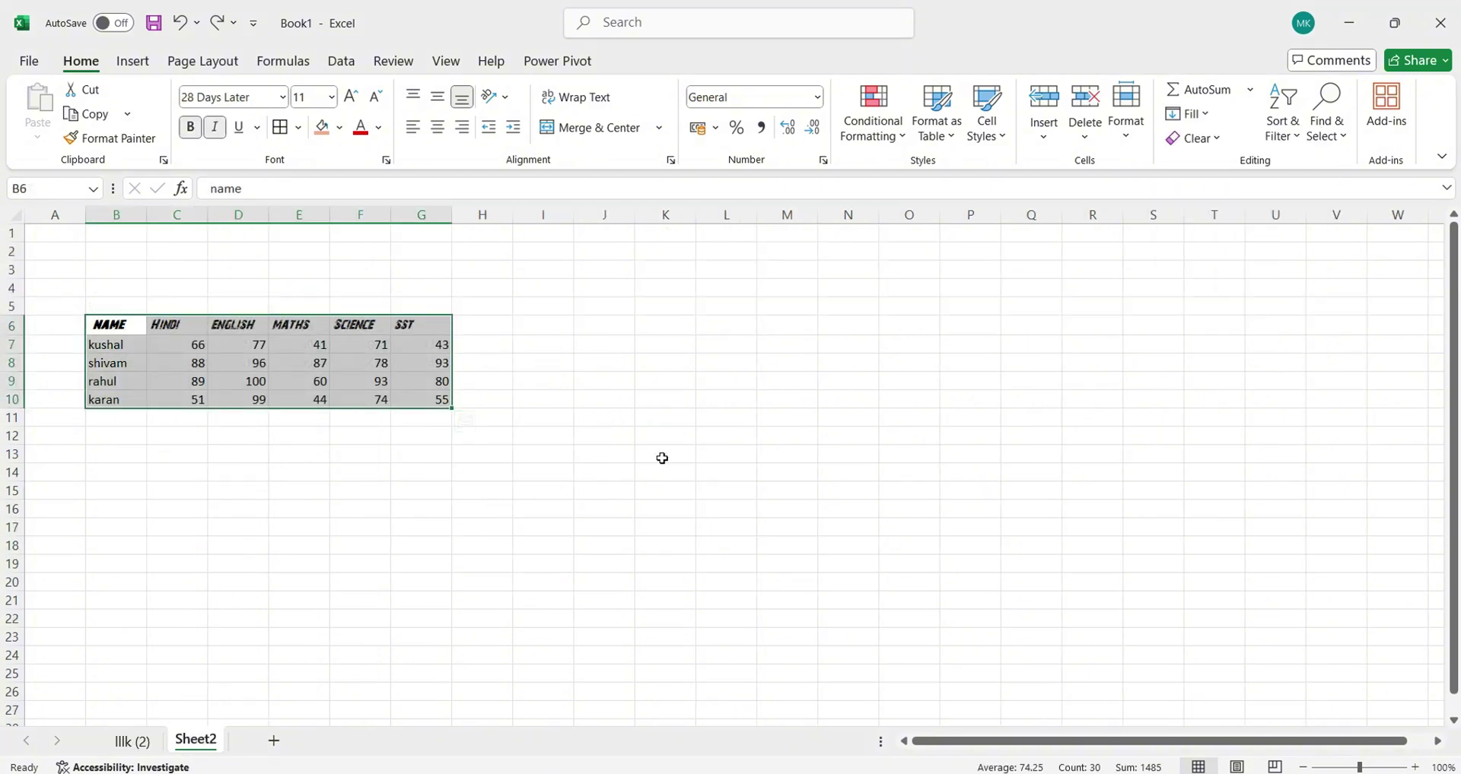
key("Delete")
left_click(357, 455)
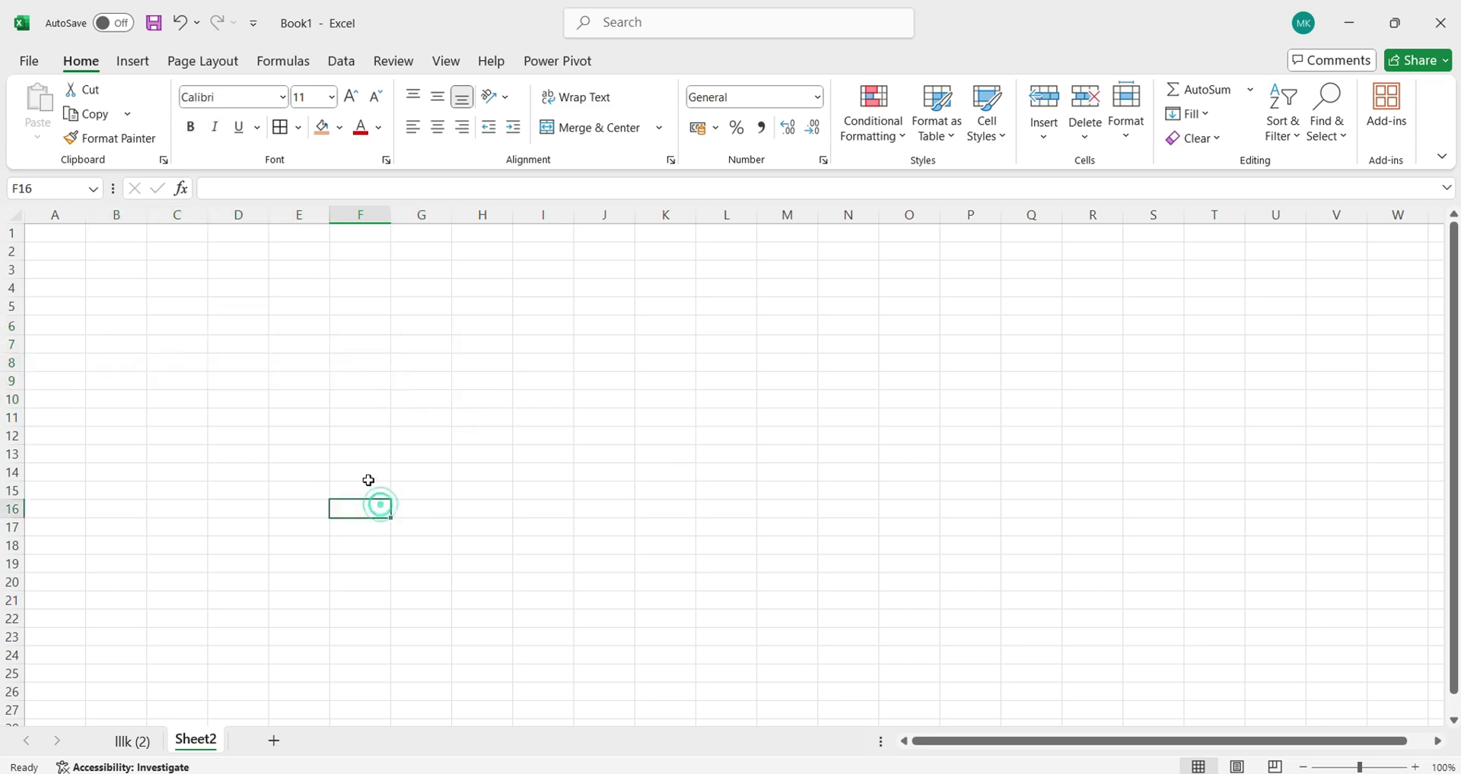
Step: Enter two sample full names, each with first name and surname, in cells F9 and F10 of Sheet2
left_click(342, 382)
type("ama")
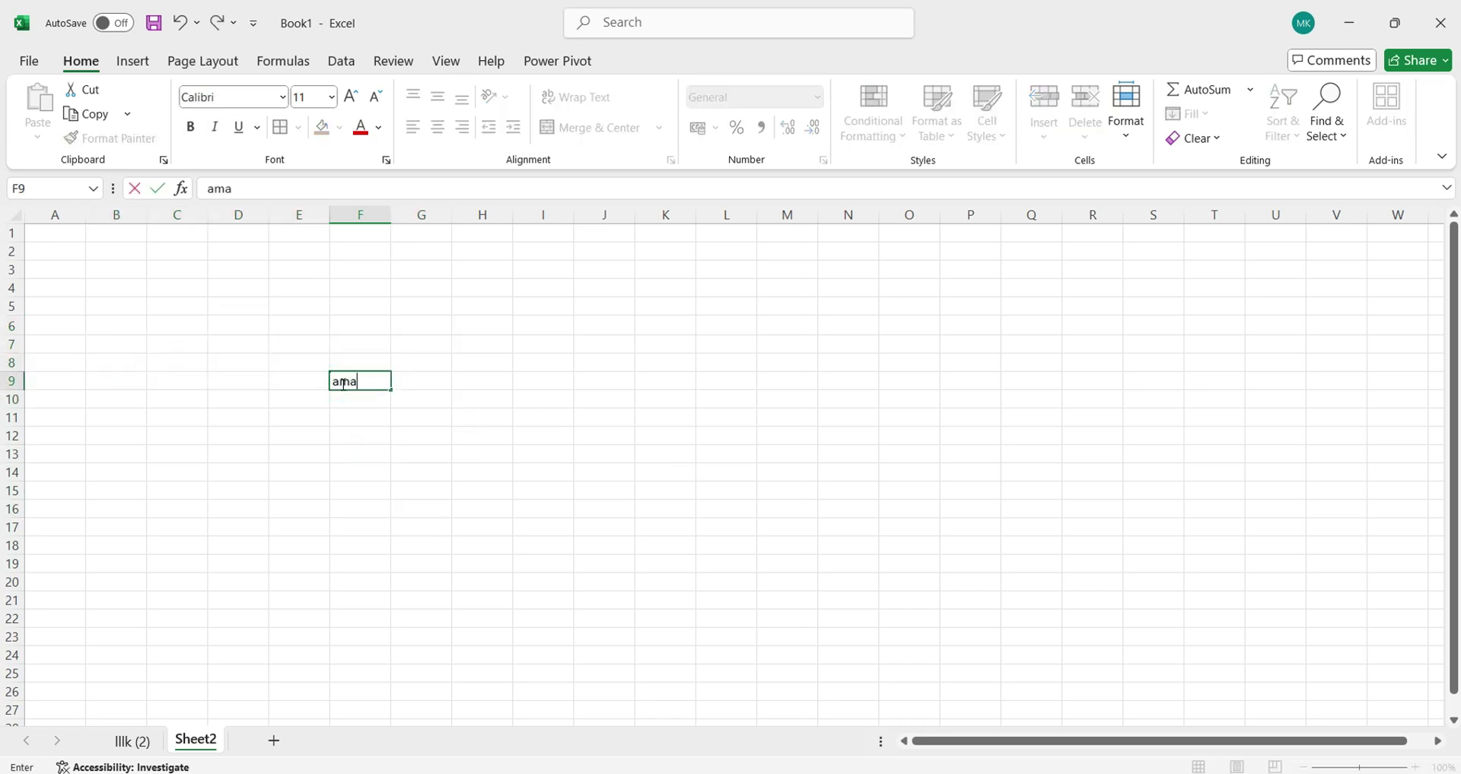
type("n kumar")
key("Return")
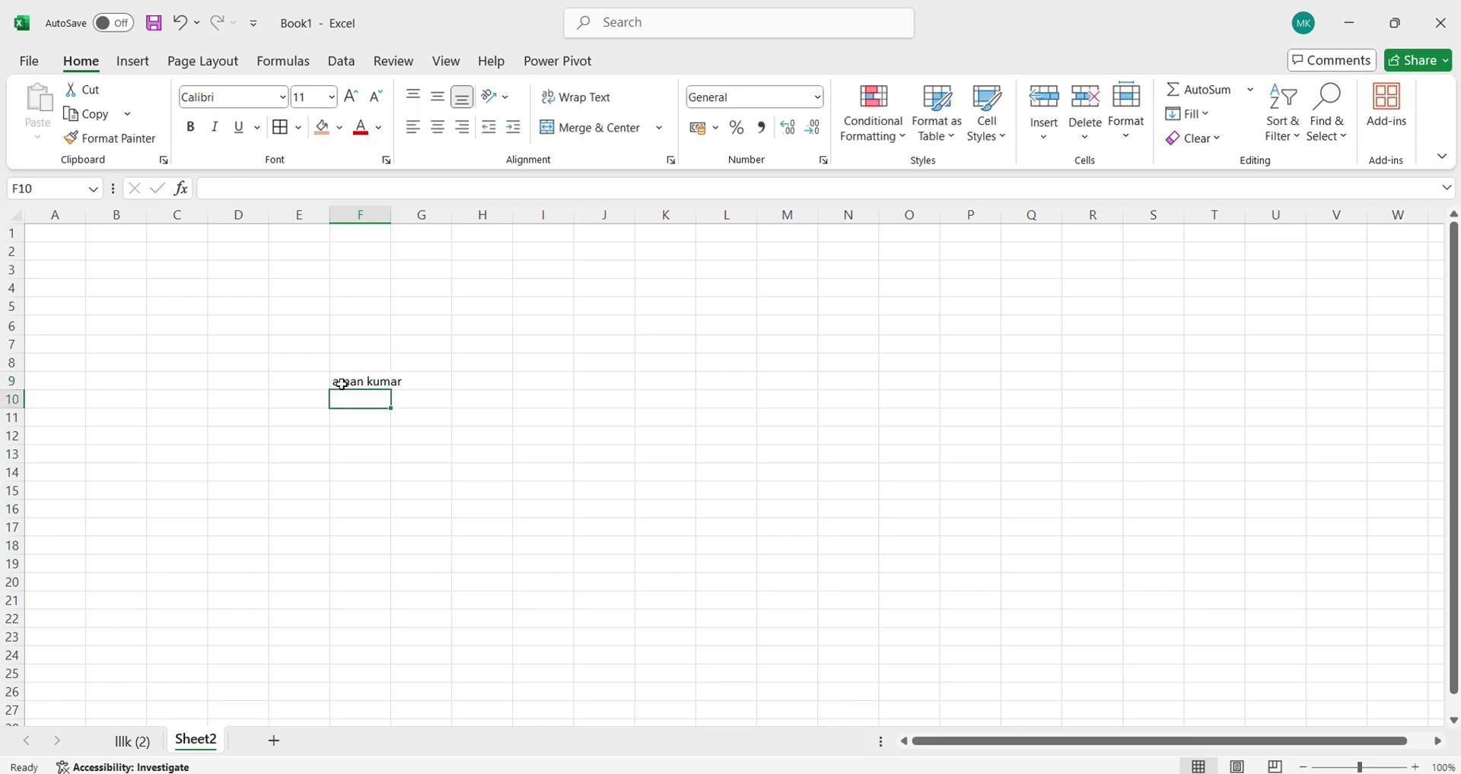
type("rahul")
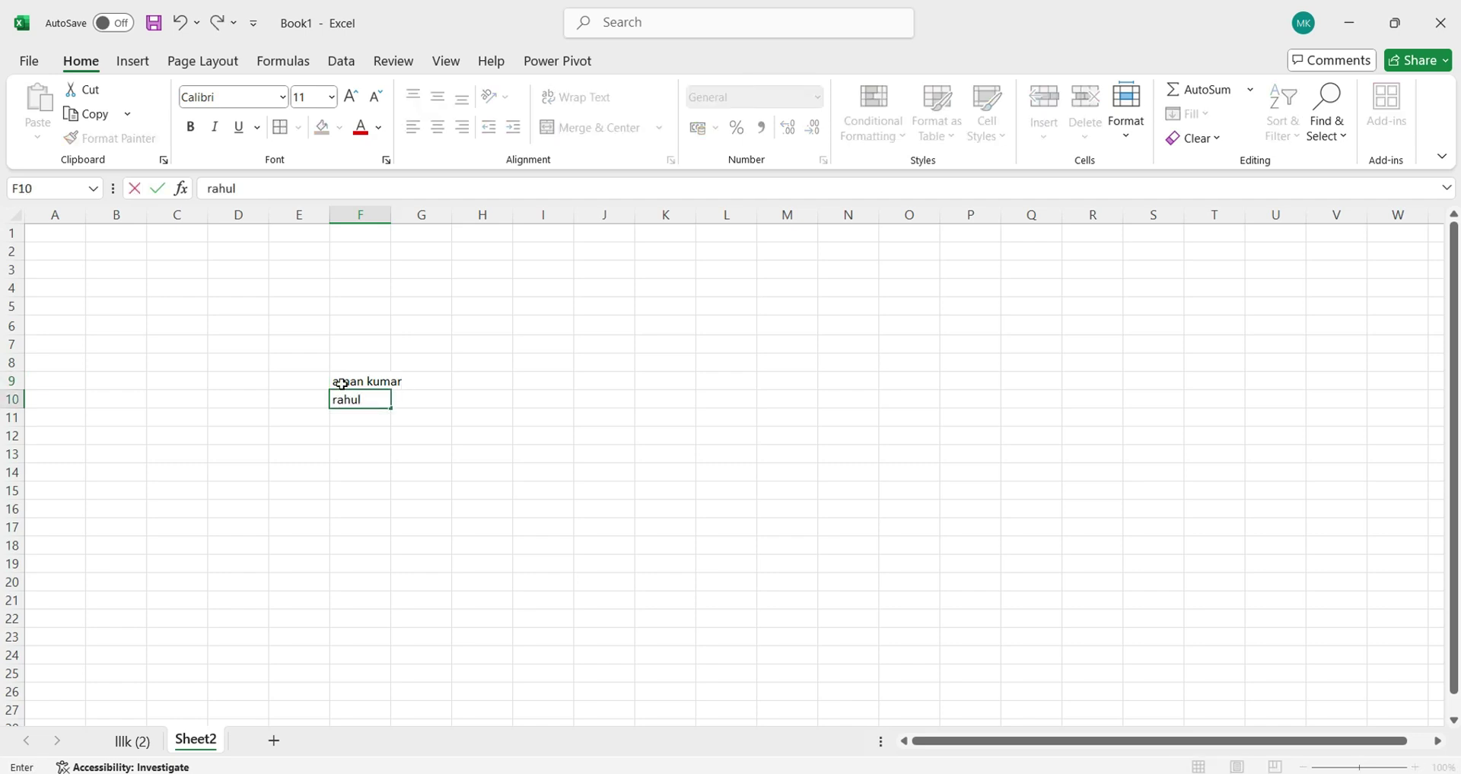
type(" shar")
type("ma")
key("Return")
Step: Add two more sample full names to the list in cells F11 and F12
type("vivek")
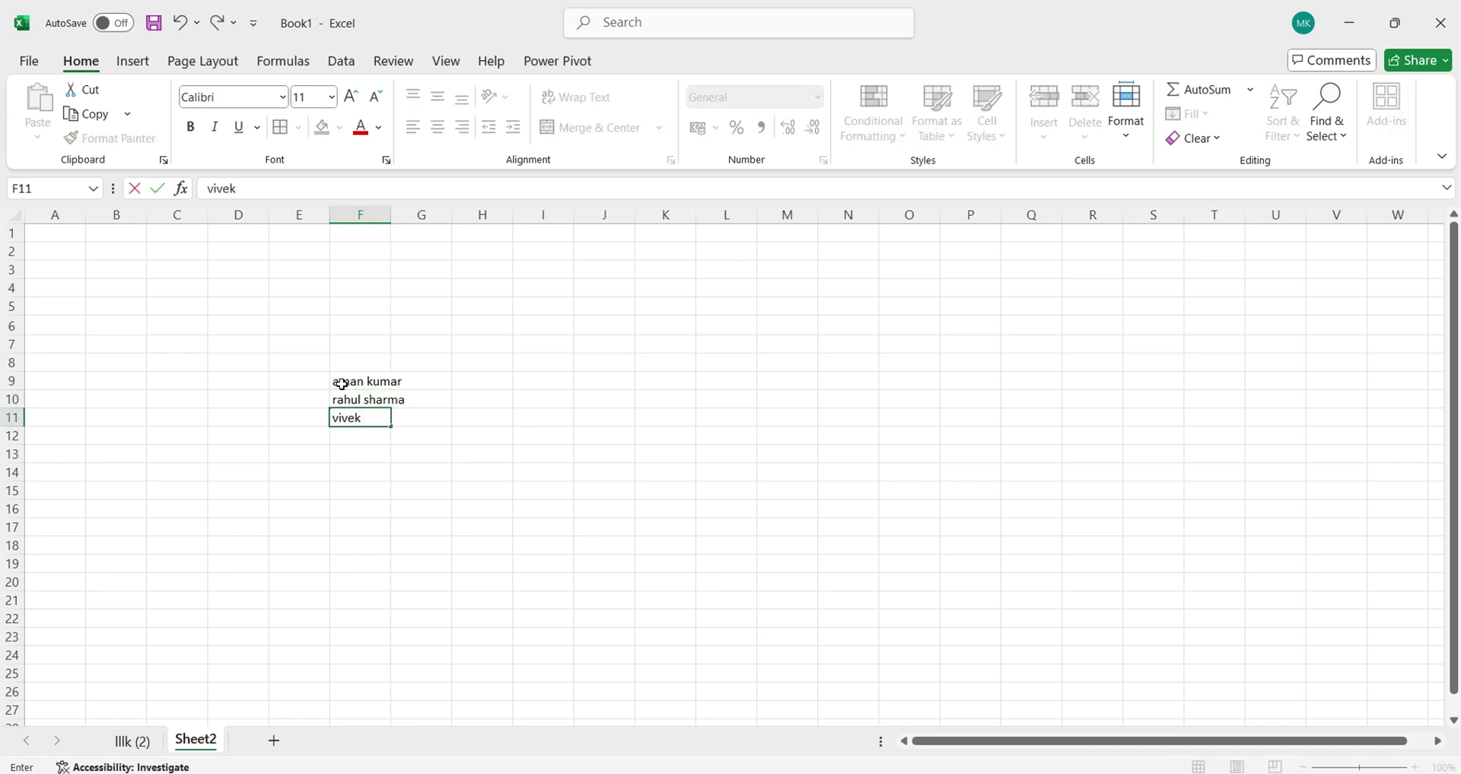
type(" kumar")
key("Return")
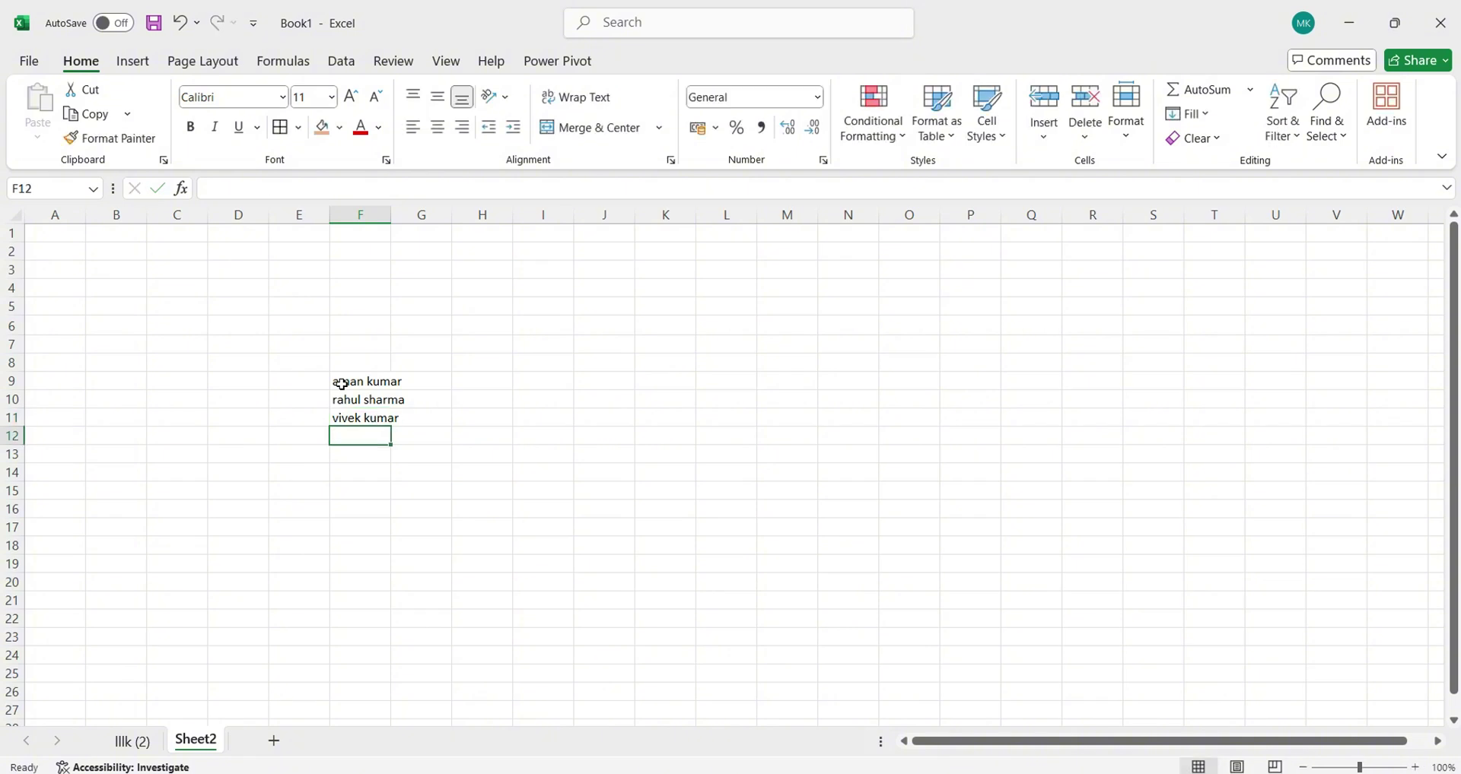
type("r")
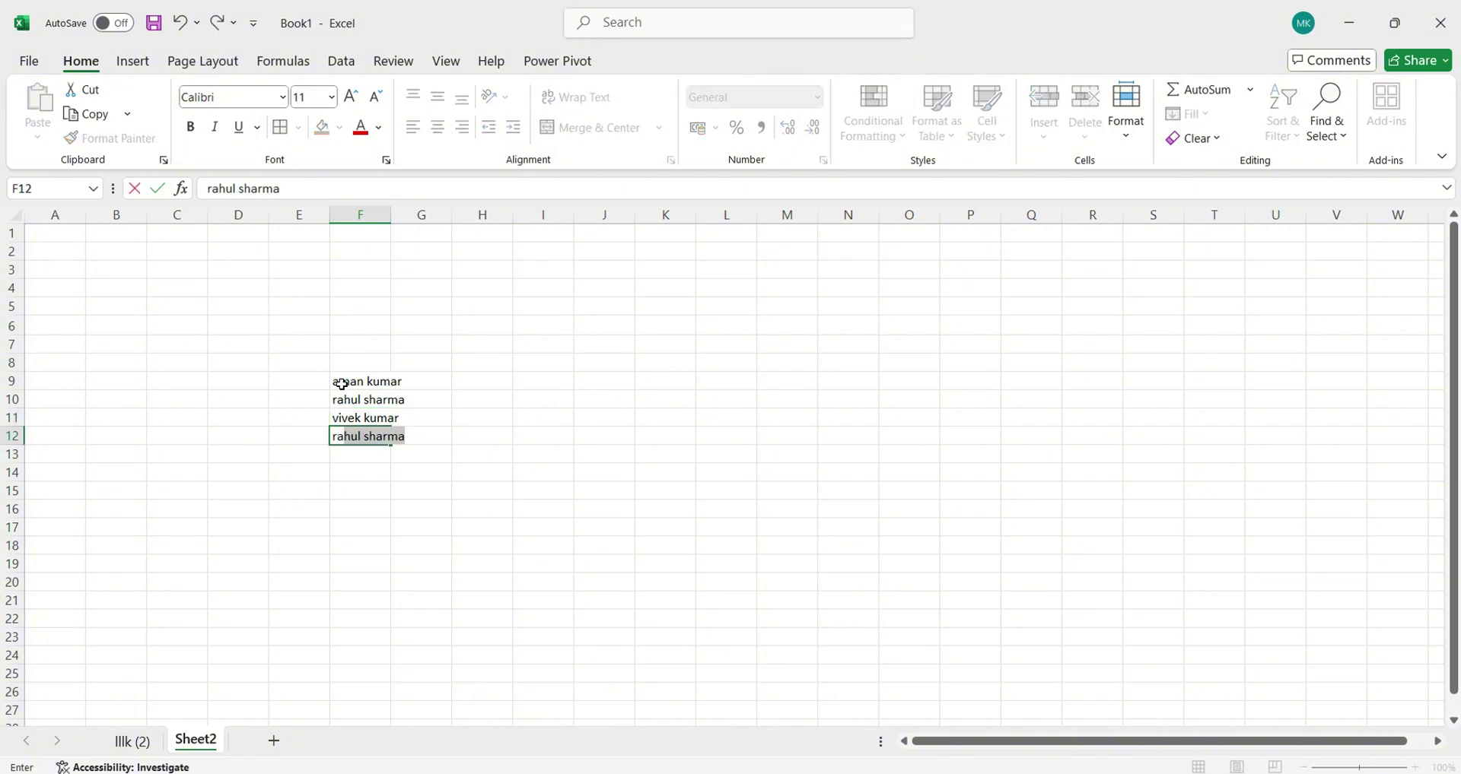
type("aaj")
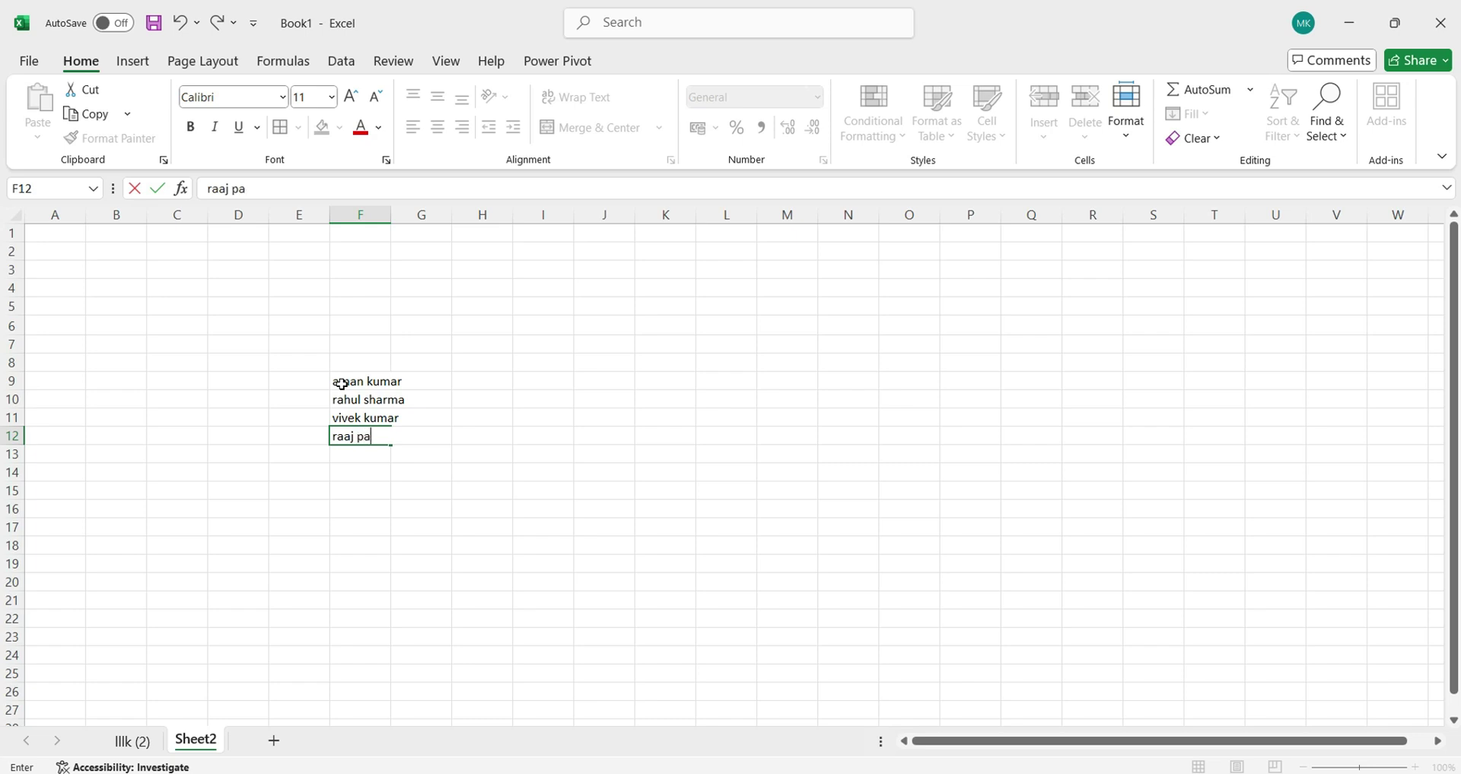
type(" pa")
left_click(363, 490)
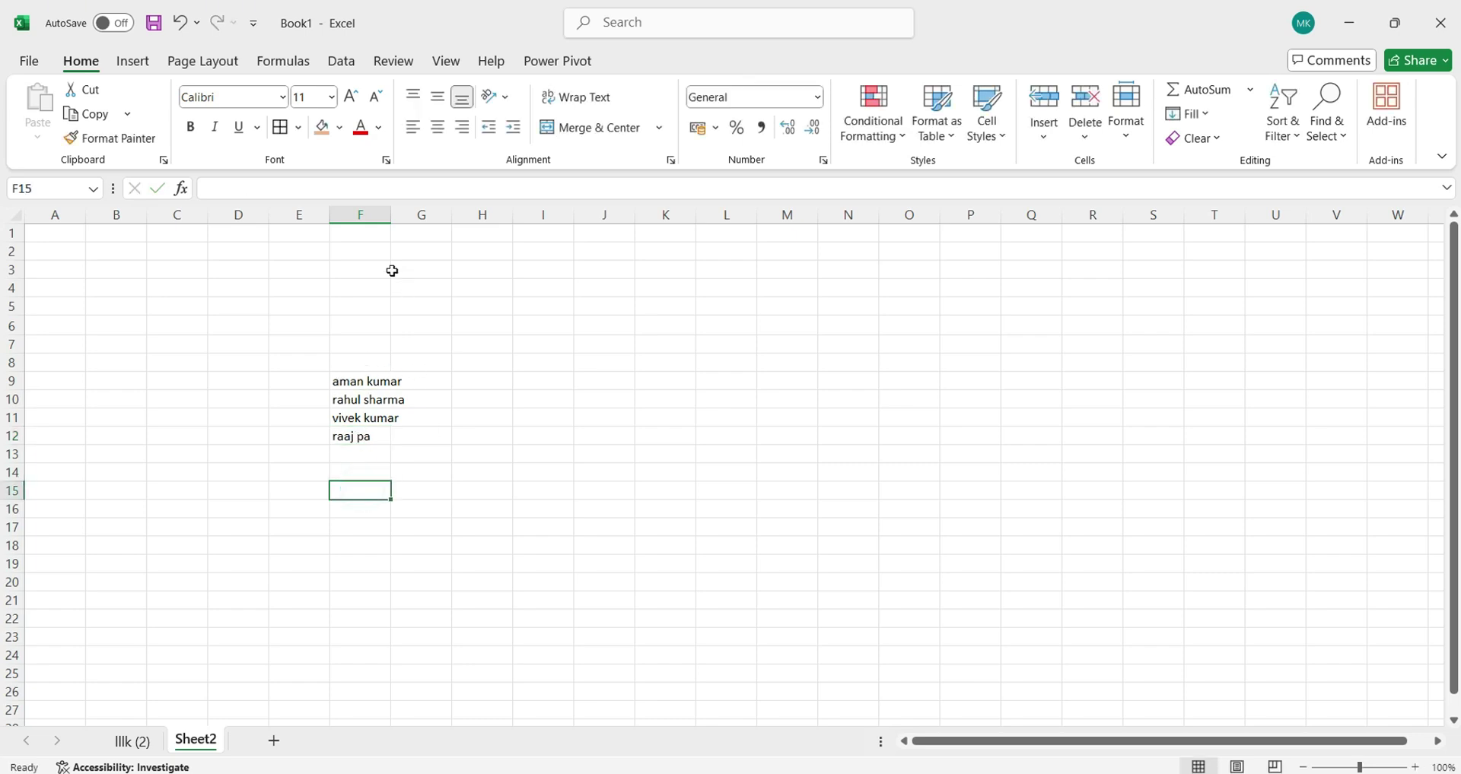
Step: Widen column F to fit the full names and enter only the first name from F9 in cell G9
left_click_drag(389, 220, 411, 214)
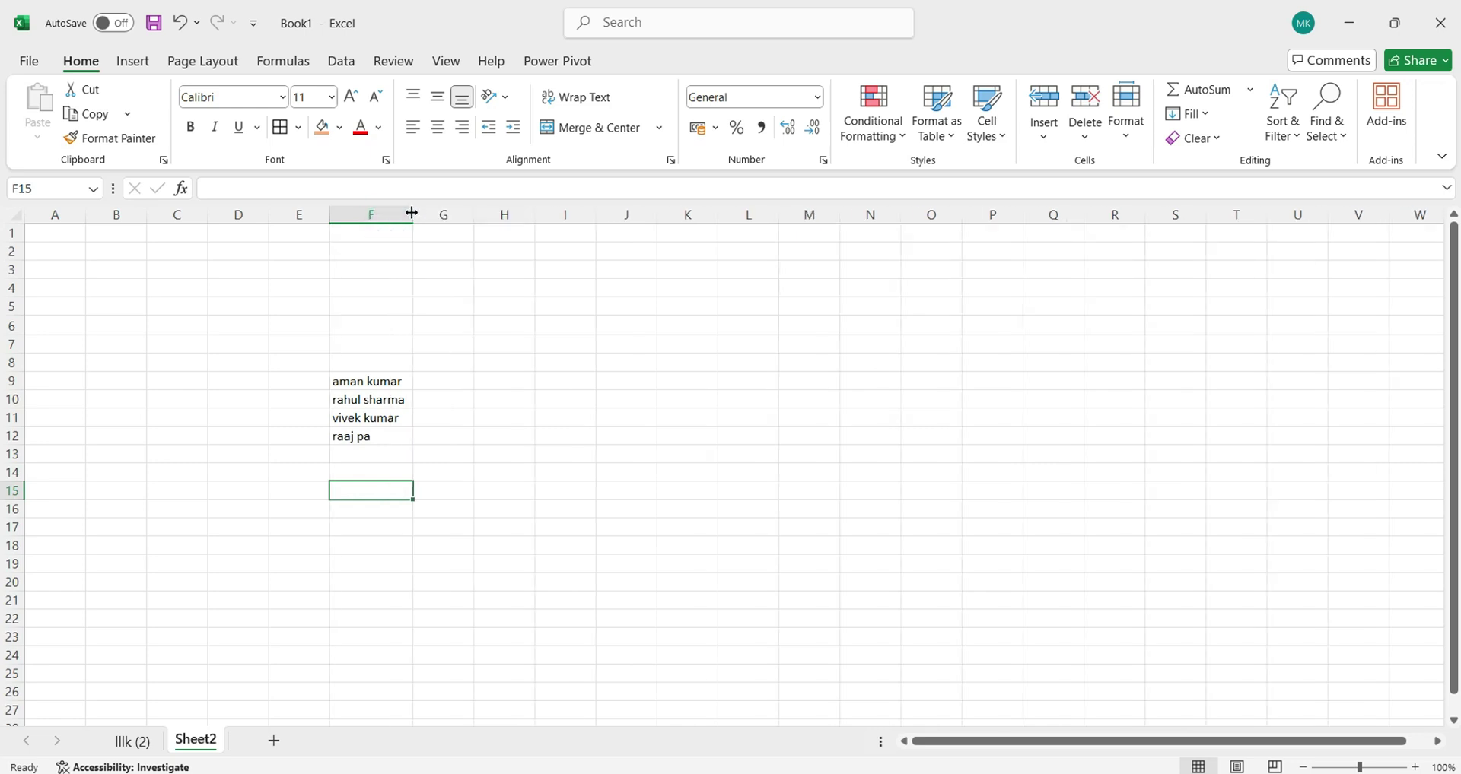
left_click(448, 381)
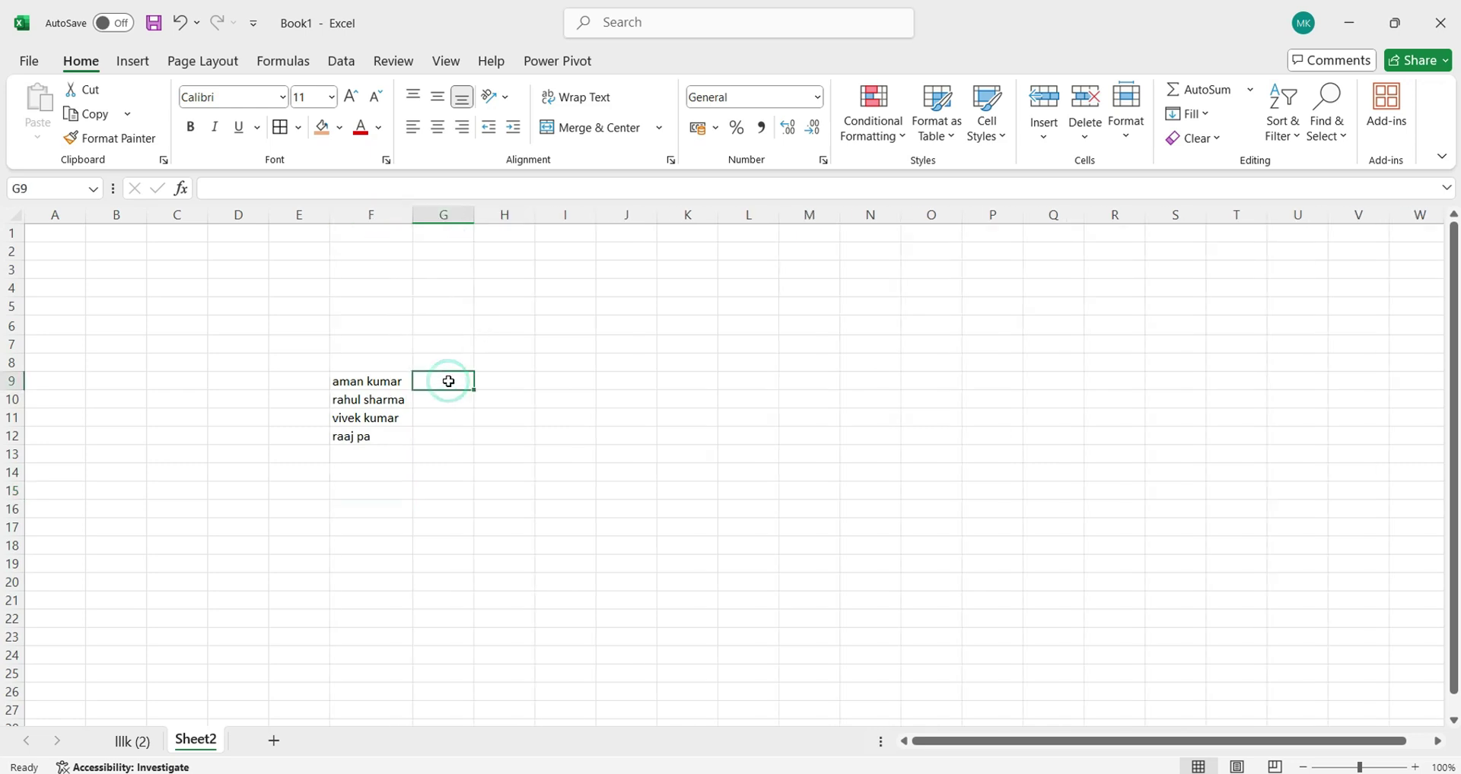
type("aman")
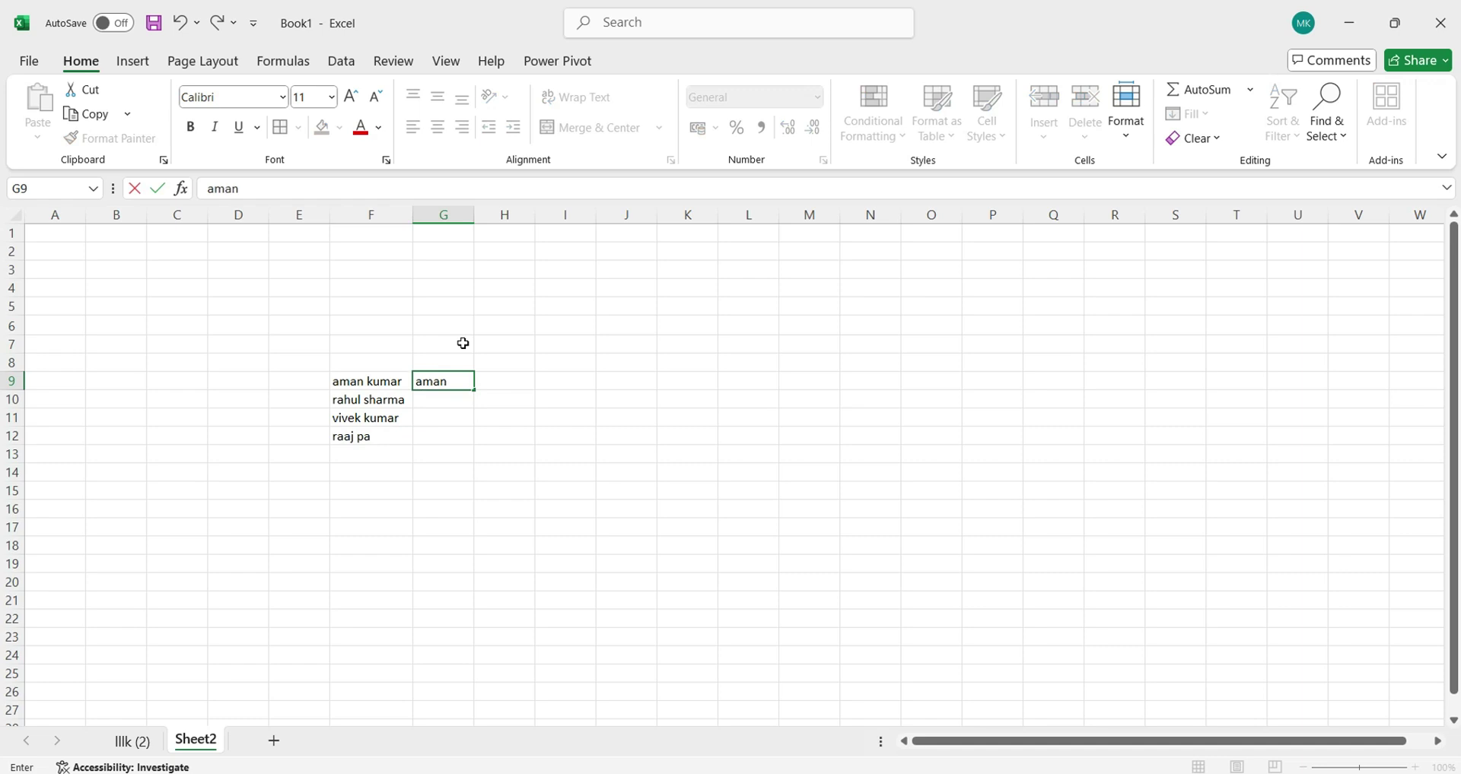
left_click(520, 386)
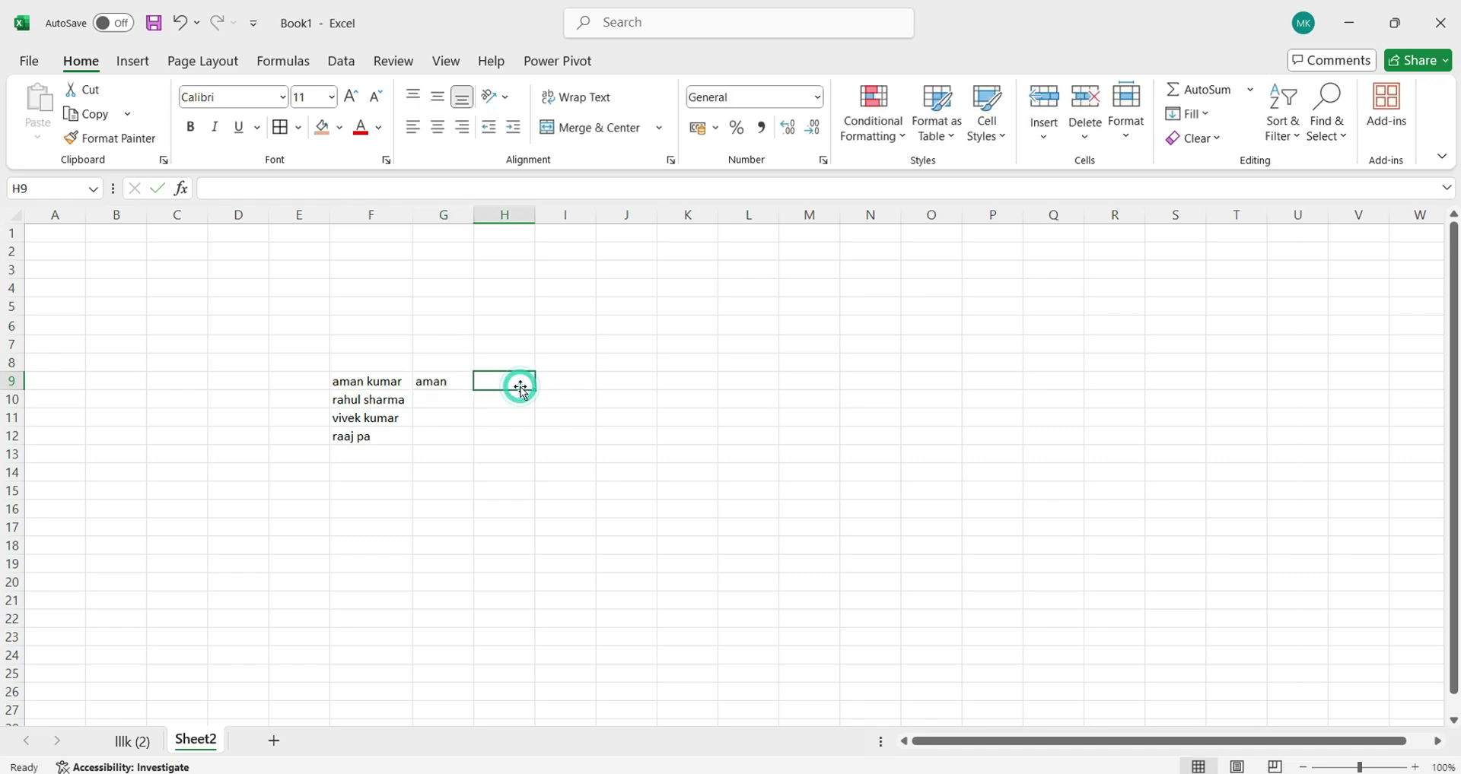
Step: Enter the surname from F9 in cell H9 and Flash Fill the first names down to G12 and the surnames down to H12
type("kumar")
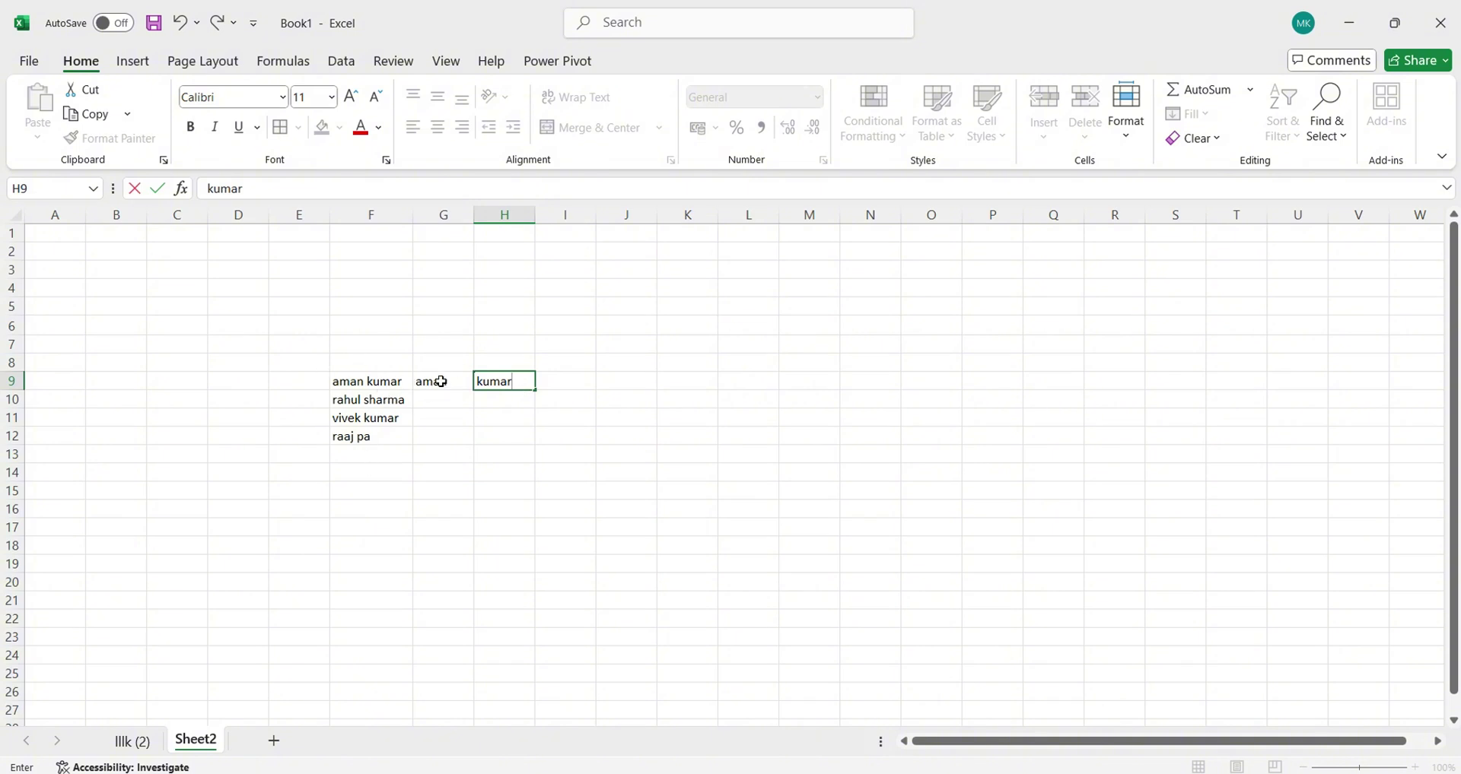
left_click_drag(442, 381, 442, 433)
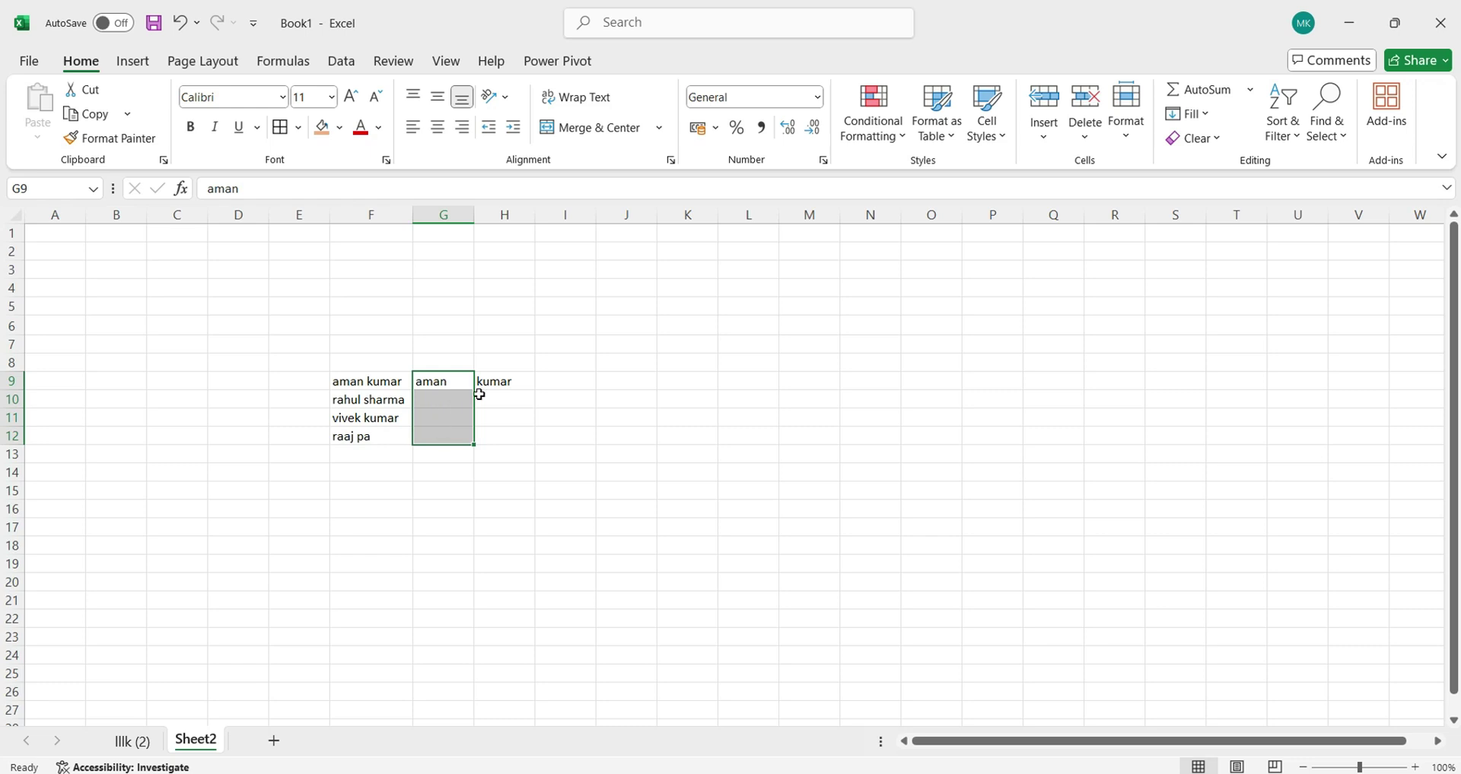
left_click(1206, 115)
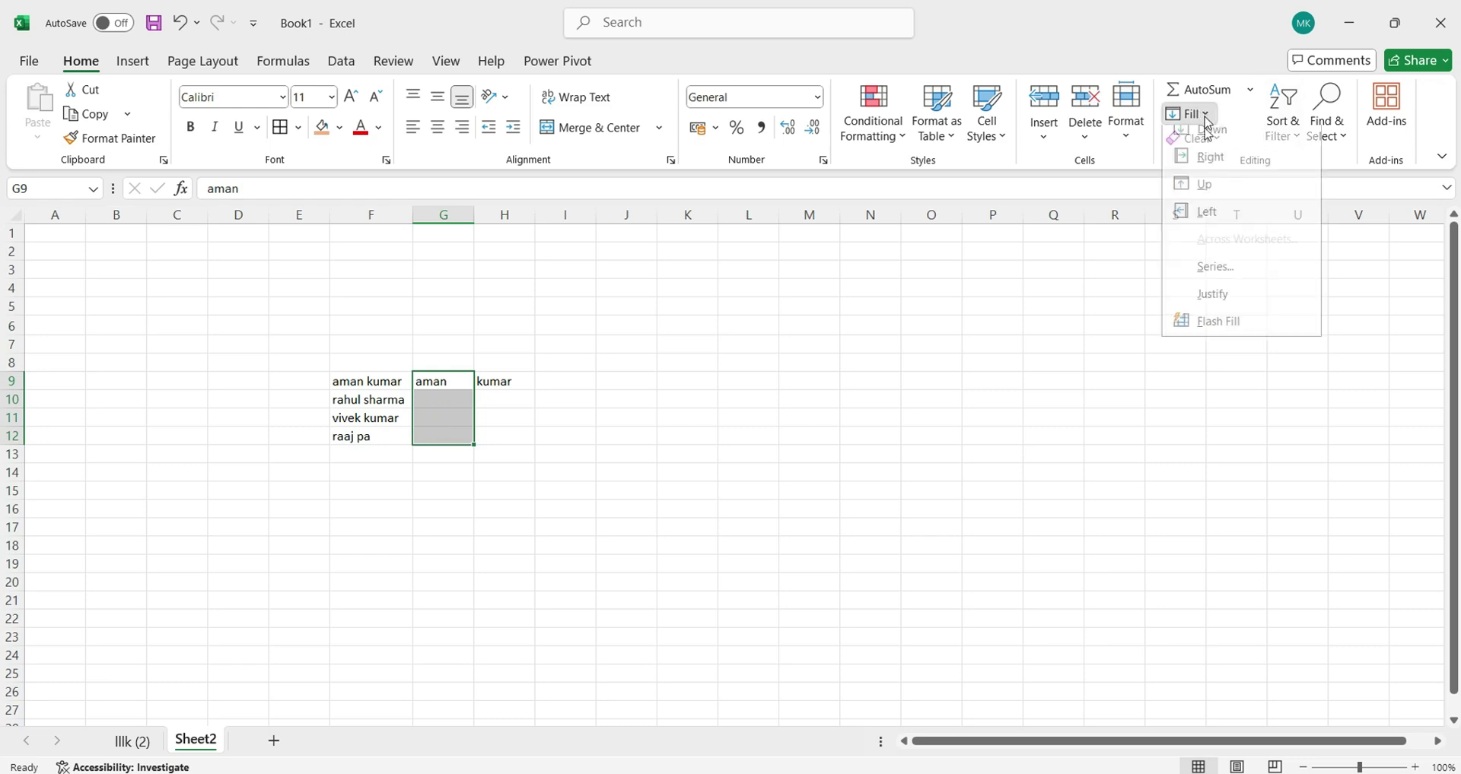
left_click(1215, 321)
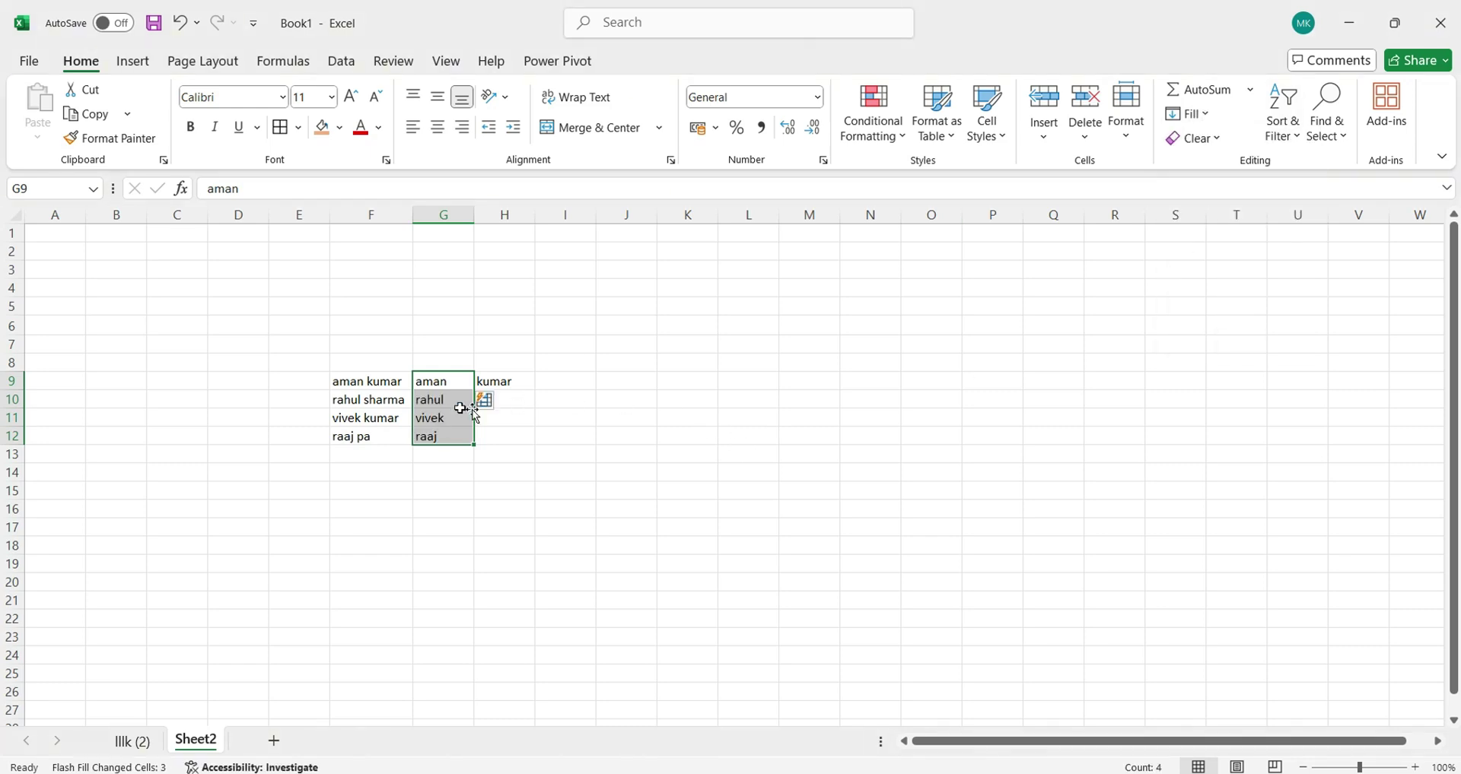
left_click_drag(512, 381, 522, 433)
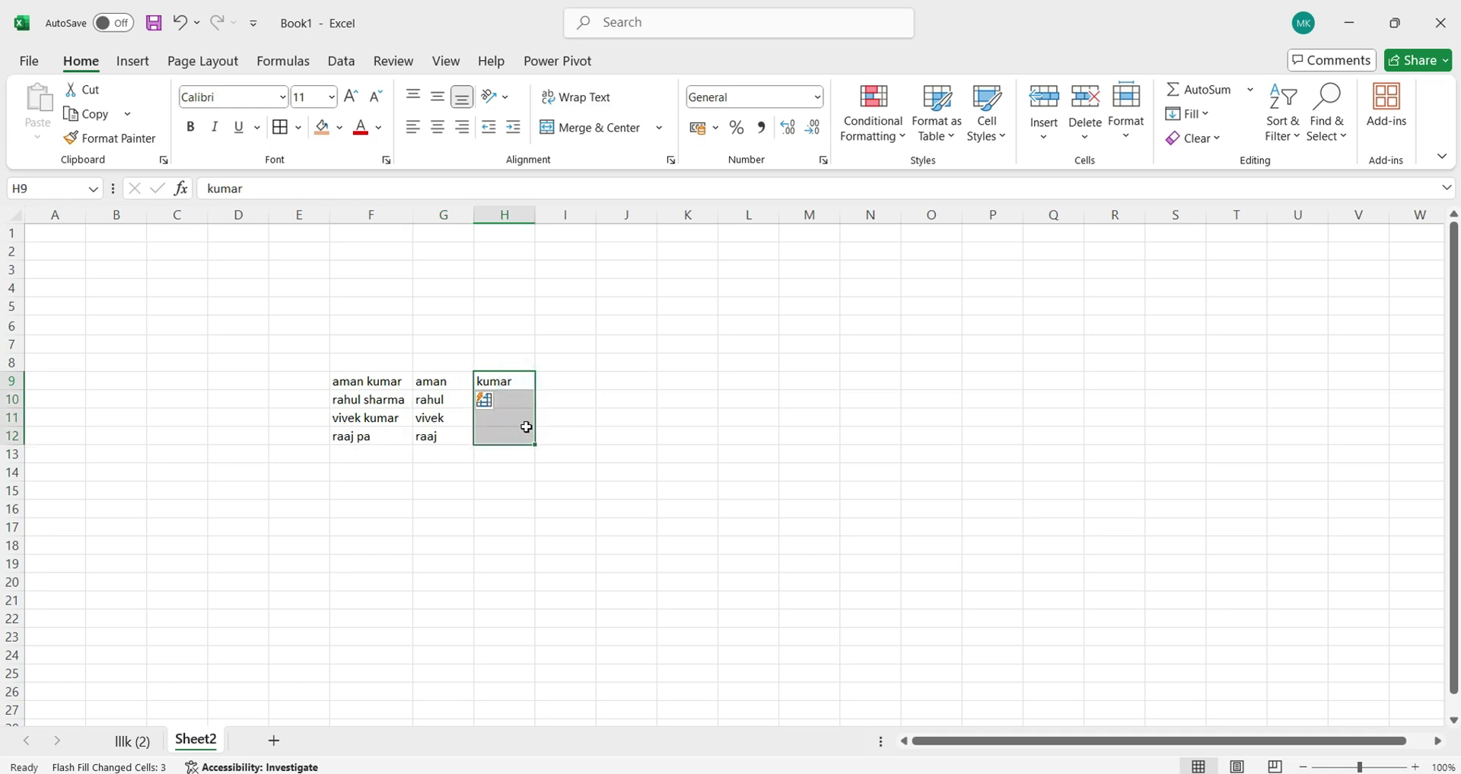
key("ctrl+e")
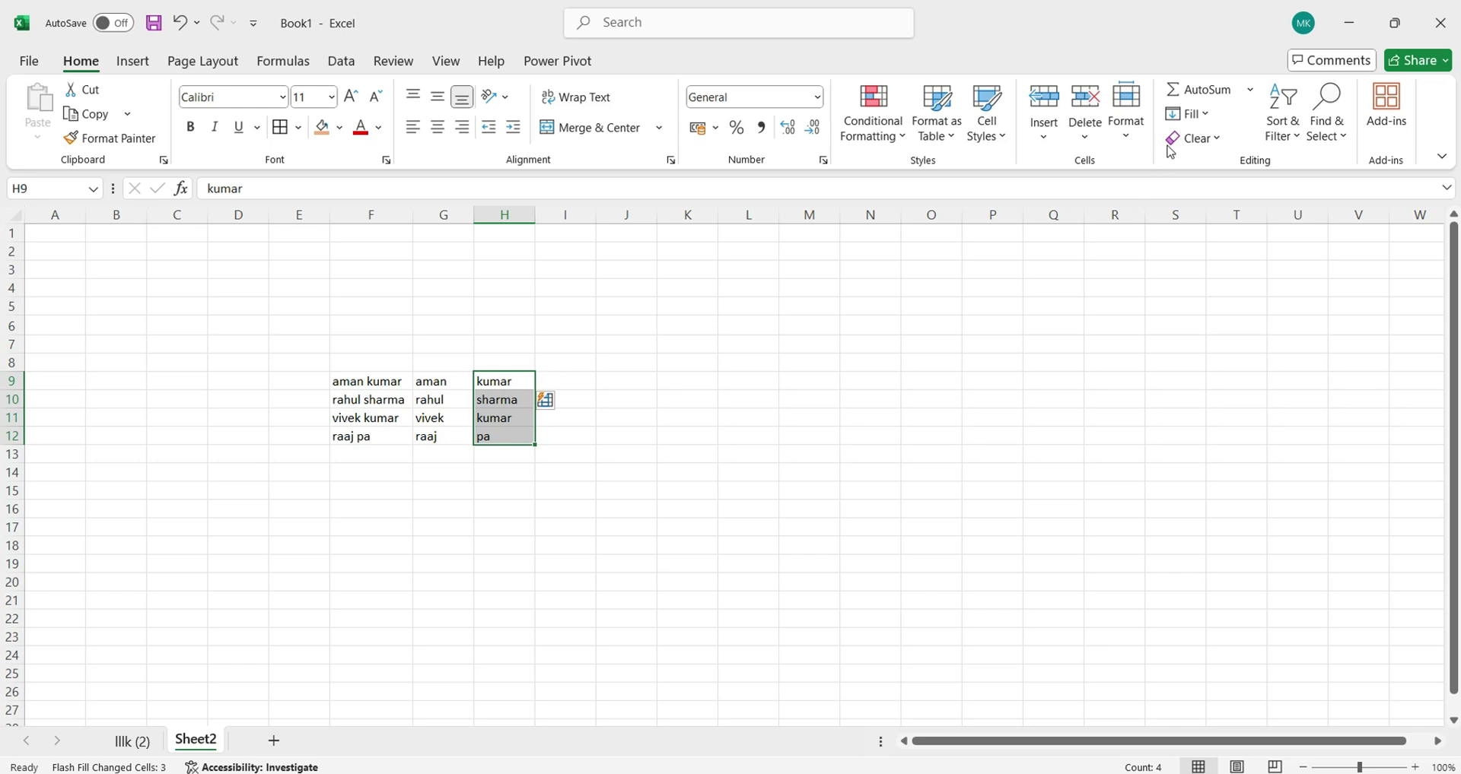
left_click(1186, 113)
left_click(995, 342)
left_click(1211, 140)
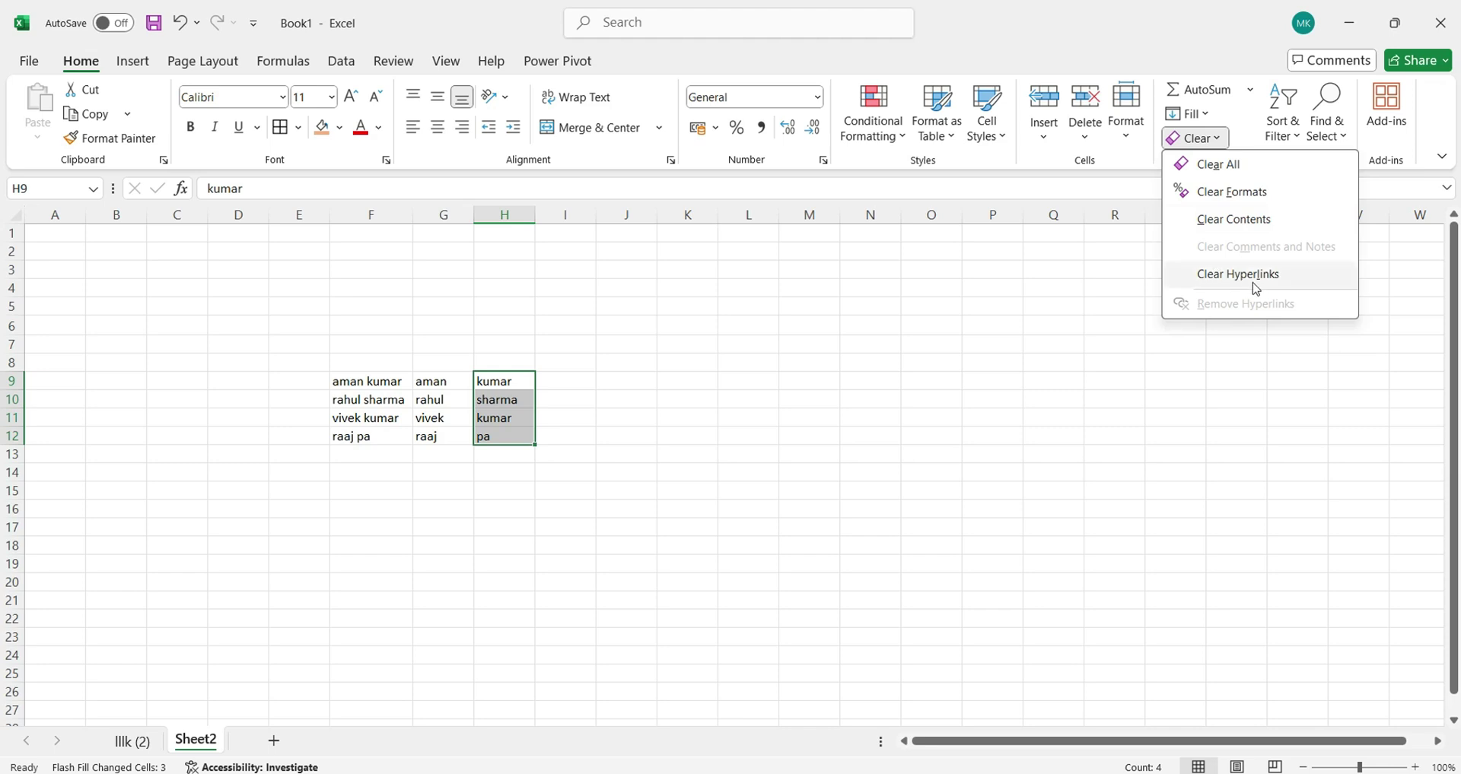
left_click(309, 359)
left_click_drag(323, 342, 651, 510)
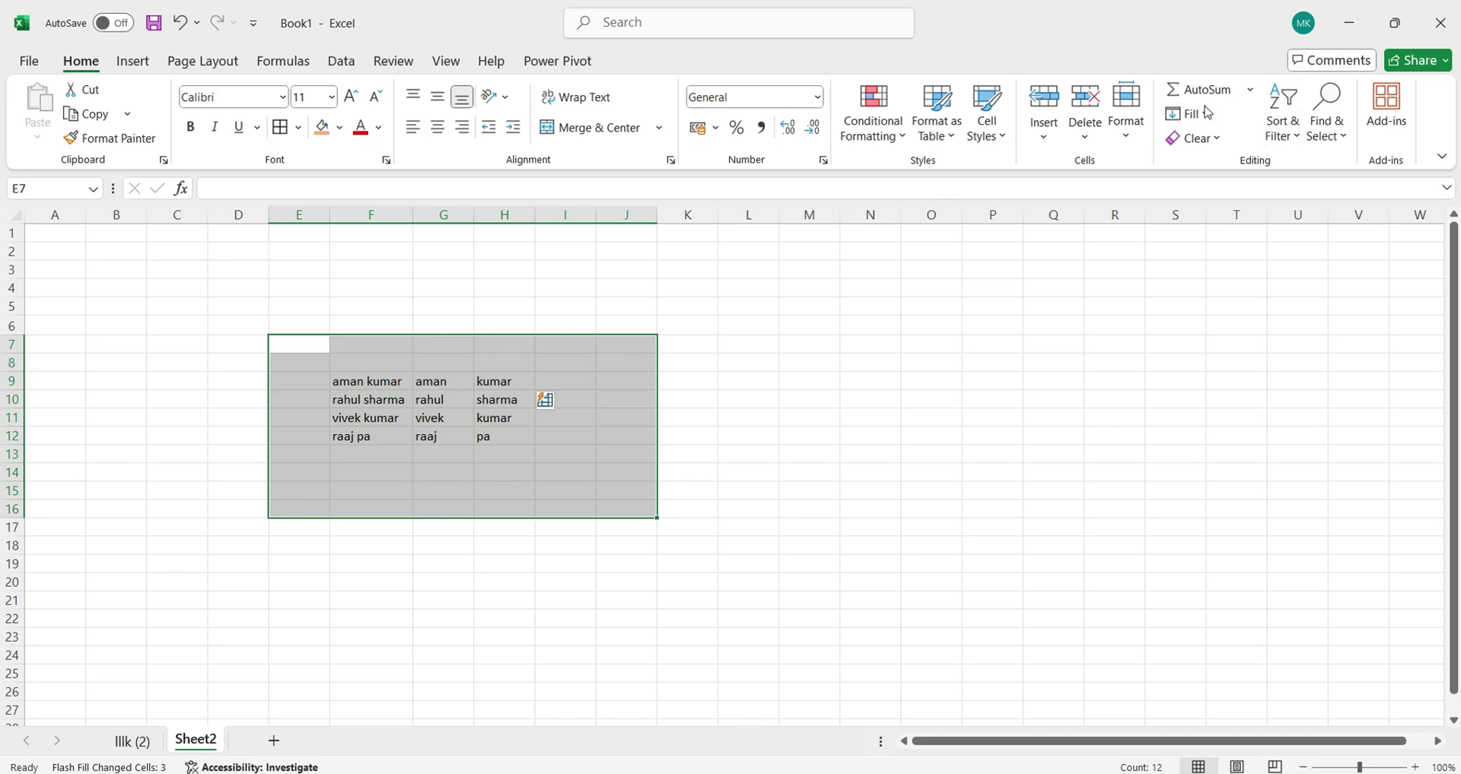
left_click(1283, 135)
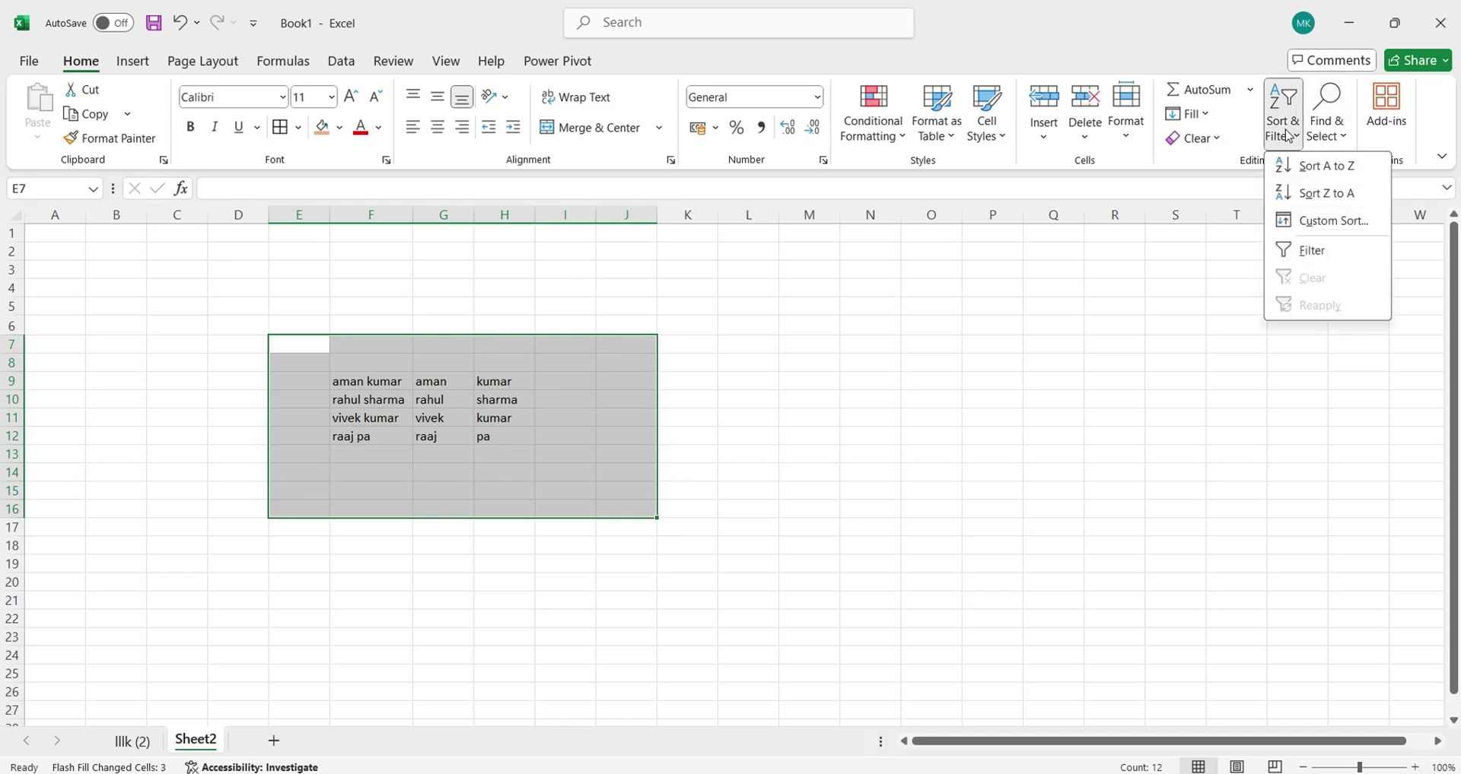
left_click(139, 743)
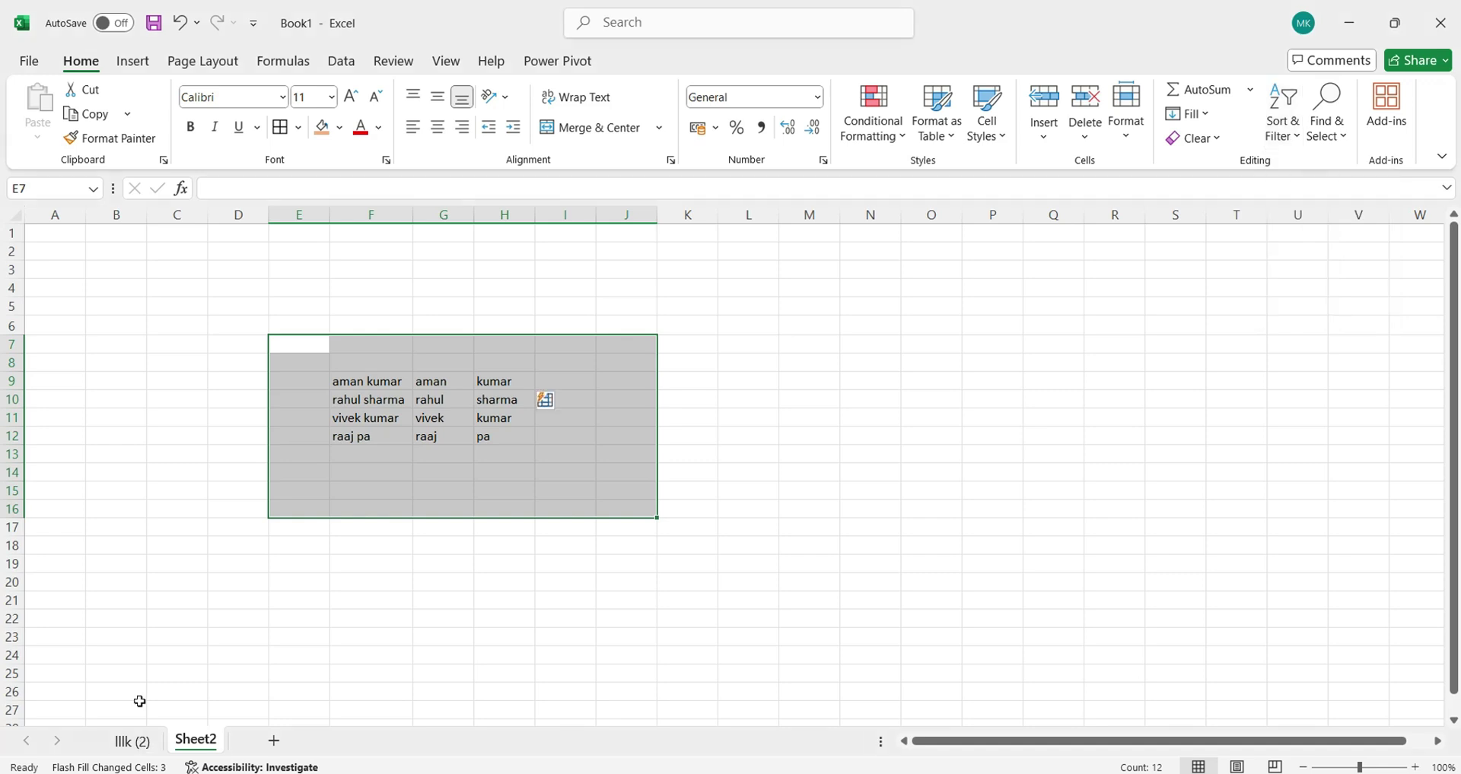
Step: Copy the marks table B6:H10 from sheet lllk (2) and paste it into Sheet2 starting at cell D19
left_click(133, 742)
left_click_drag(133, 290, 505, 378)
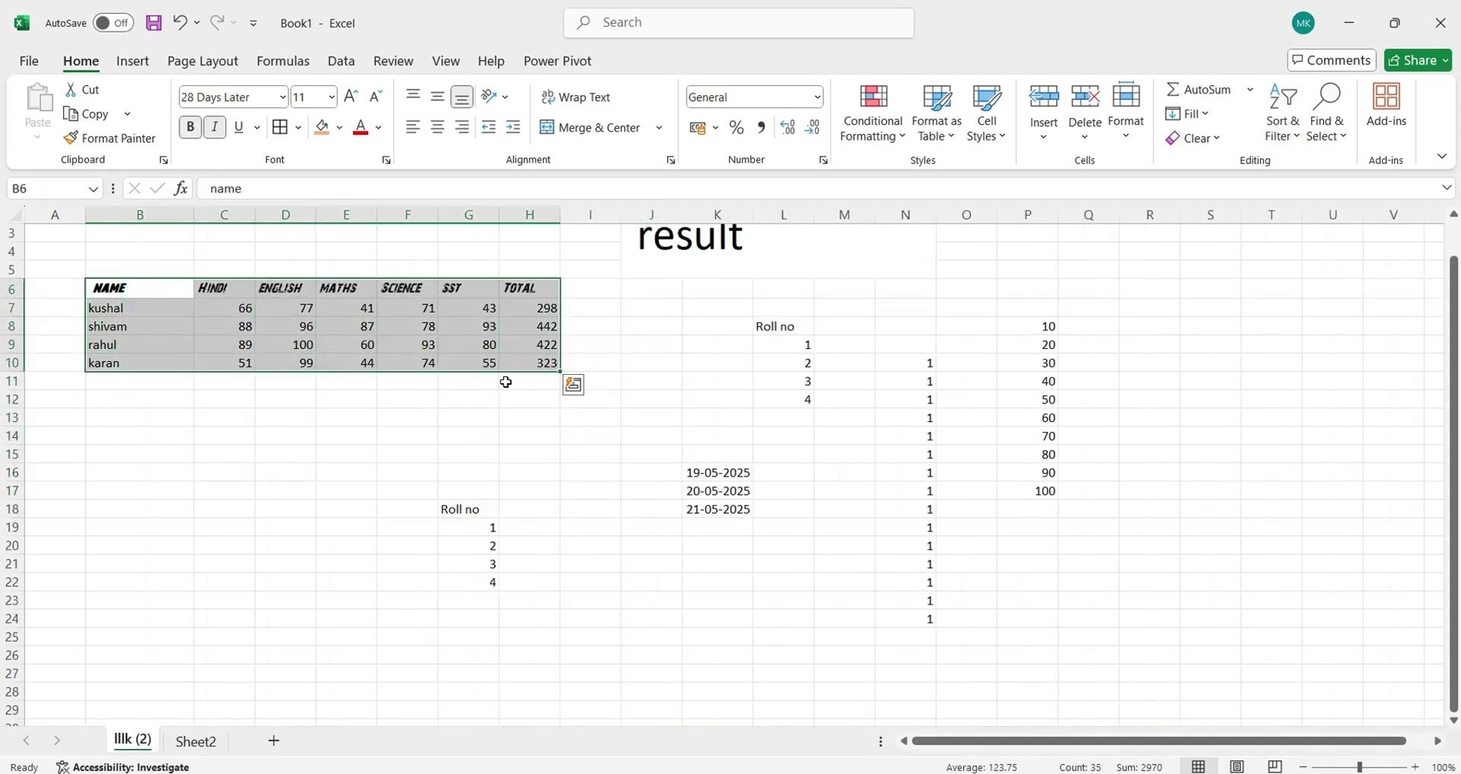
key("ctrl+c")
key("ctrl+Page_Down")
left_click(143, 431)
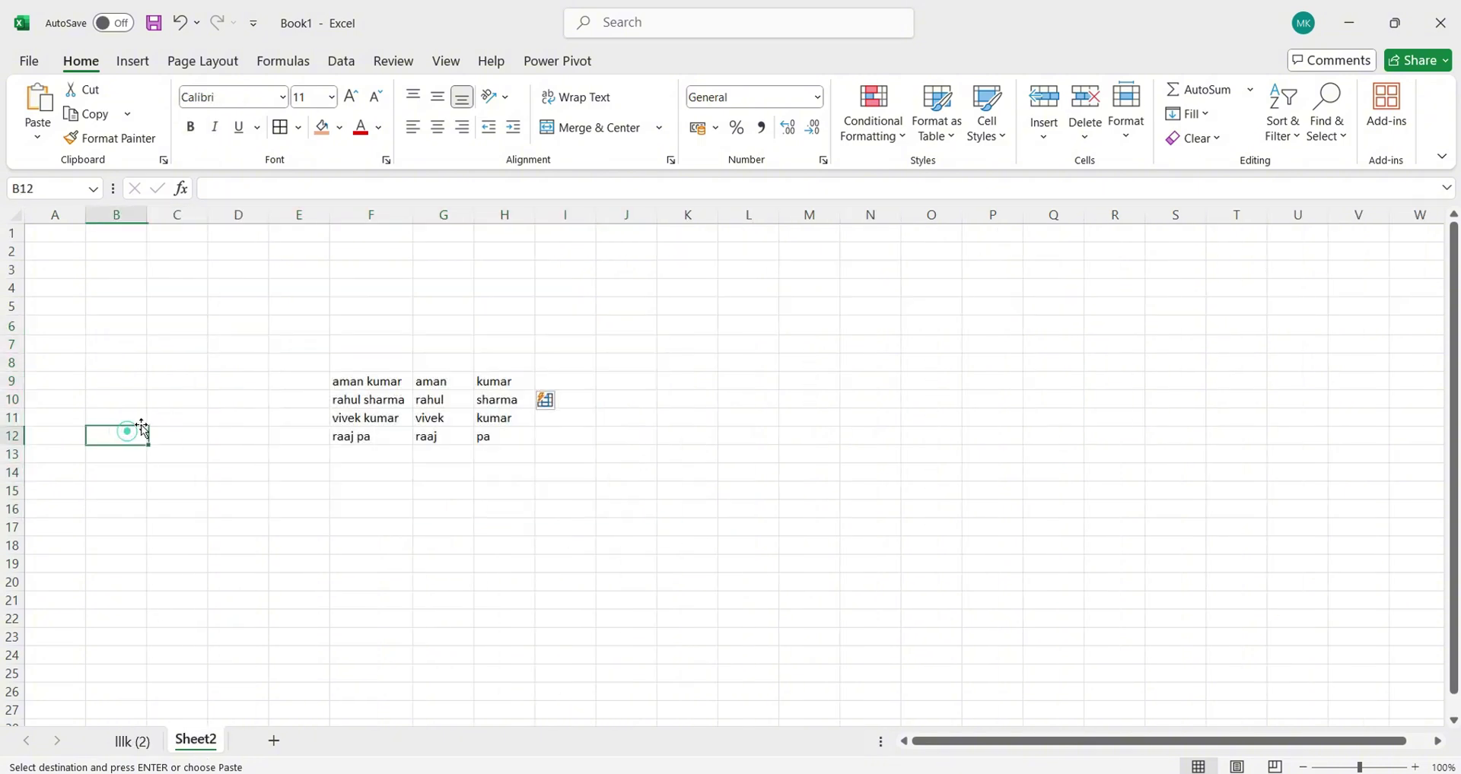
left_click(217, 561)
key("ctrl+v")
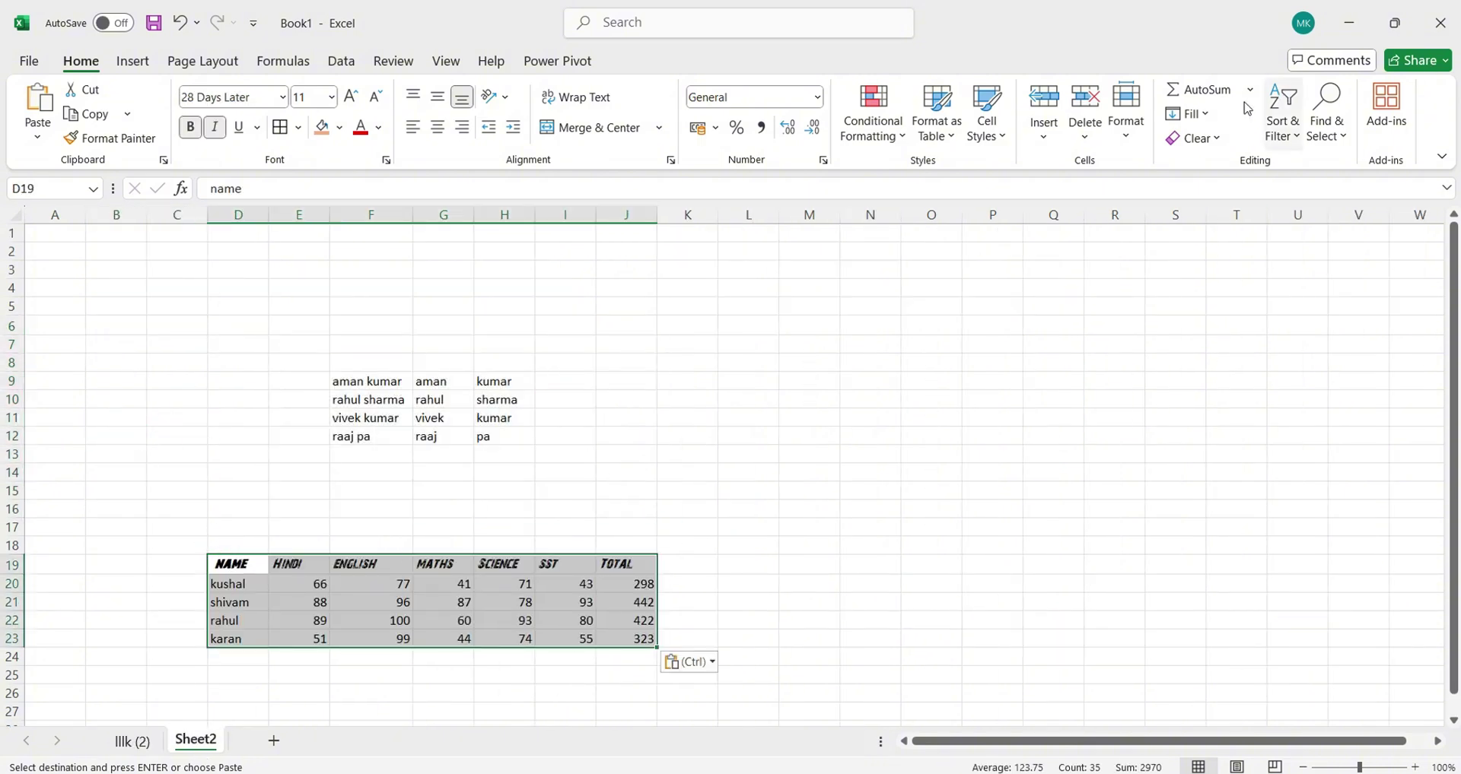
Step: Clear all contents and formatting from the pasted marks table D19:J23, and undo the clearing
left_click(1126, 131)
left_click(1088, 137)
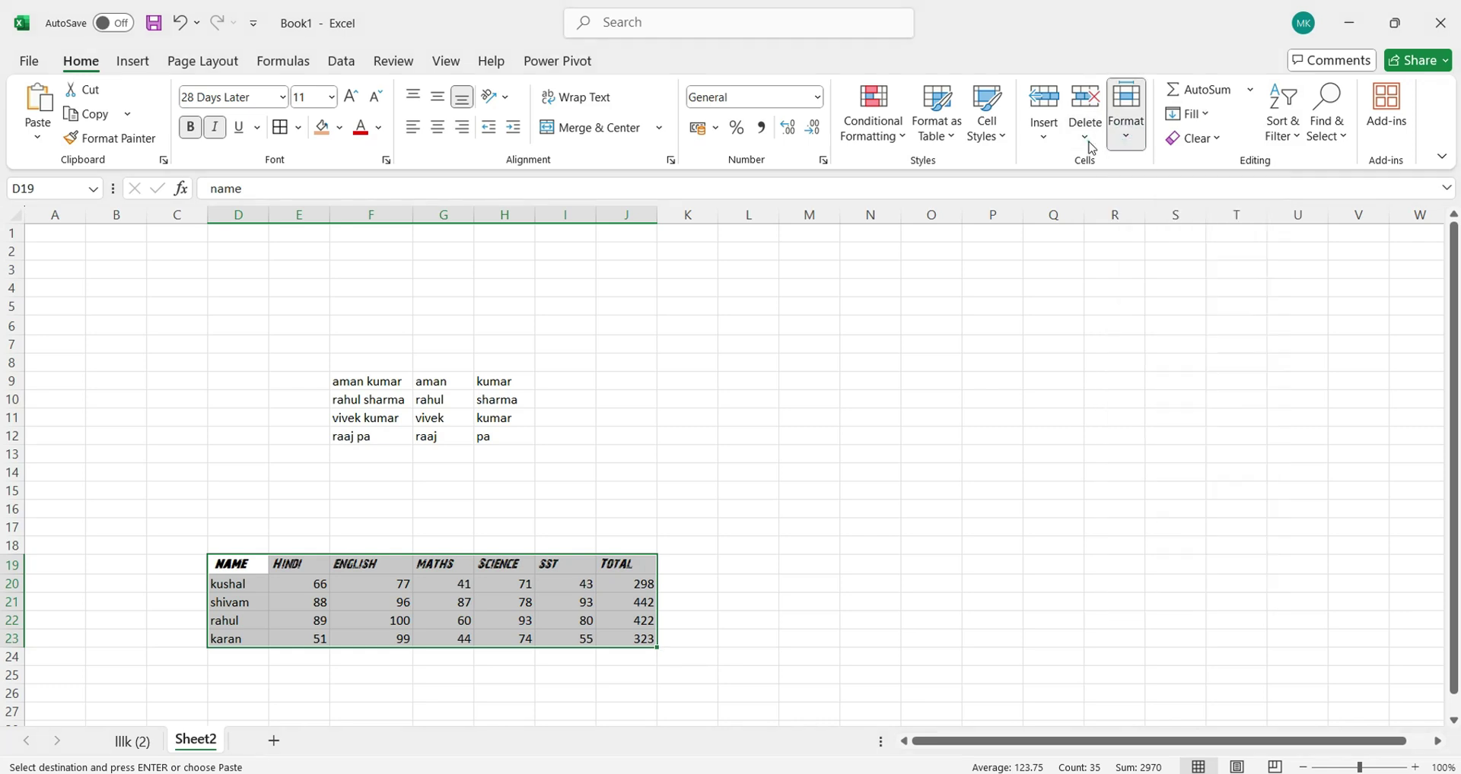
left_click(1088, 137)
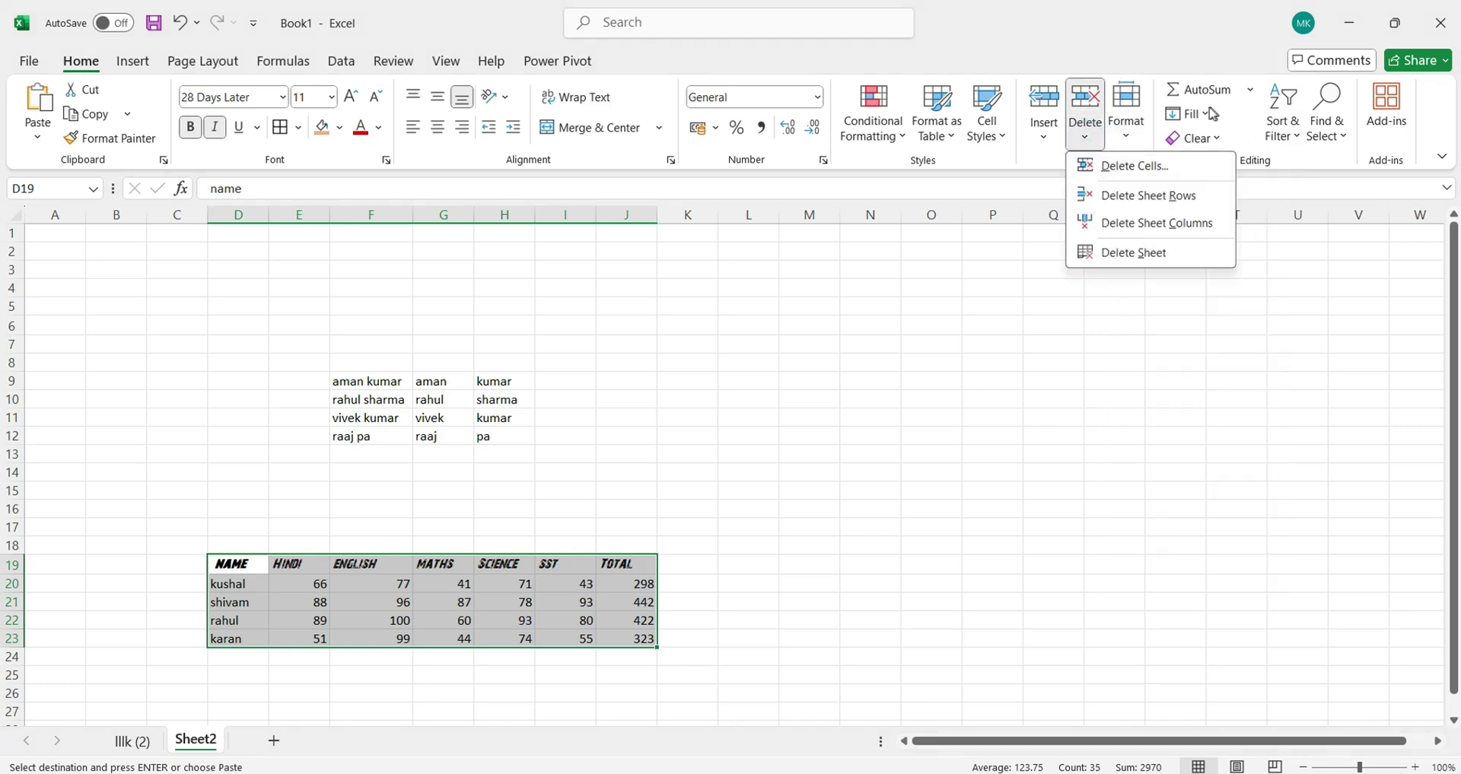
left_click(1213, 139)
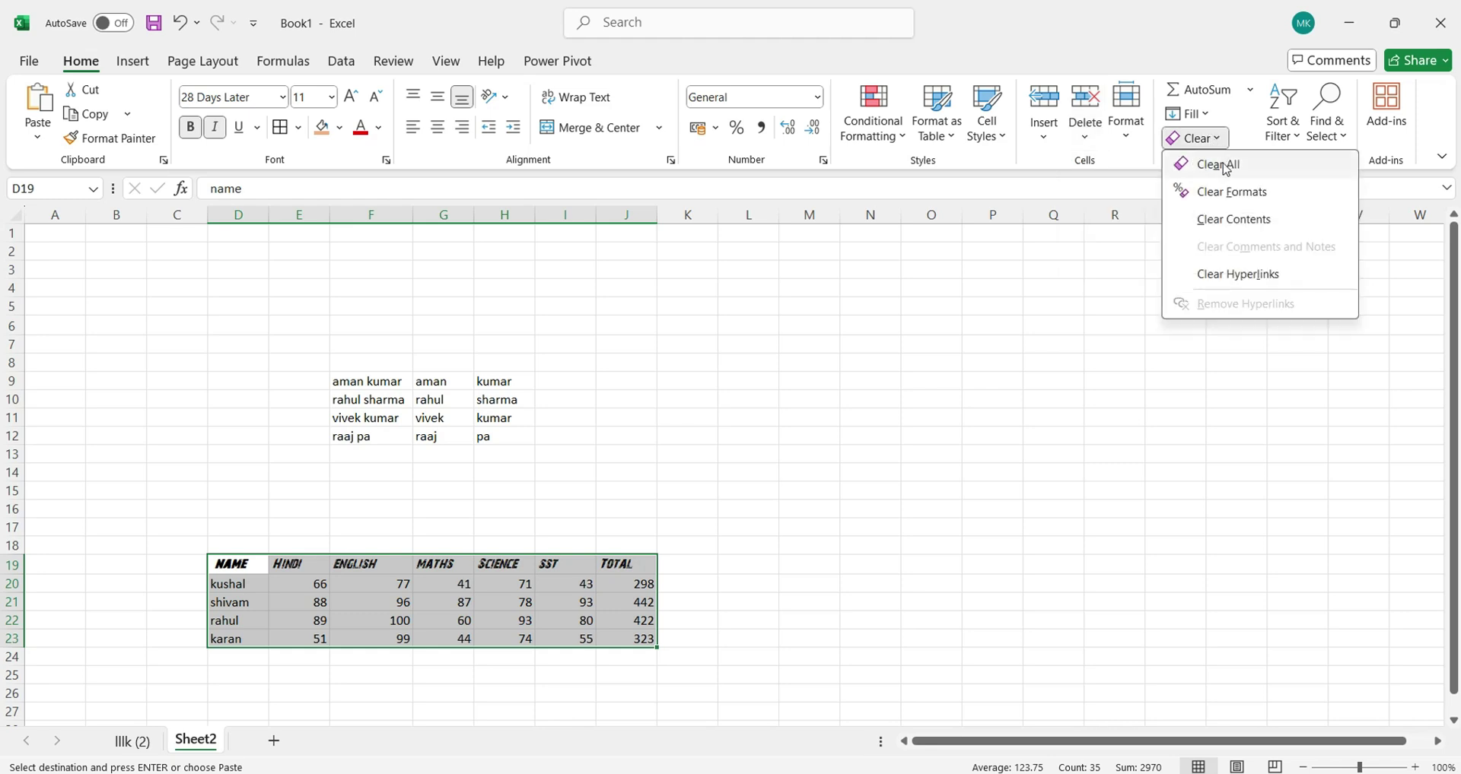
left_click(1225, 166)
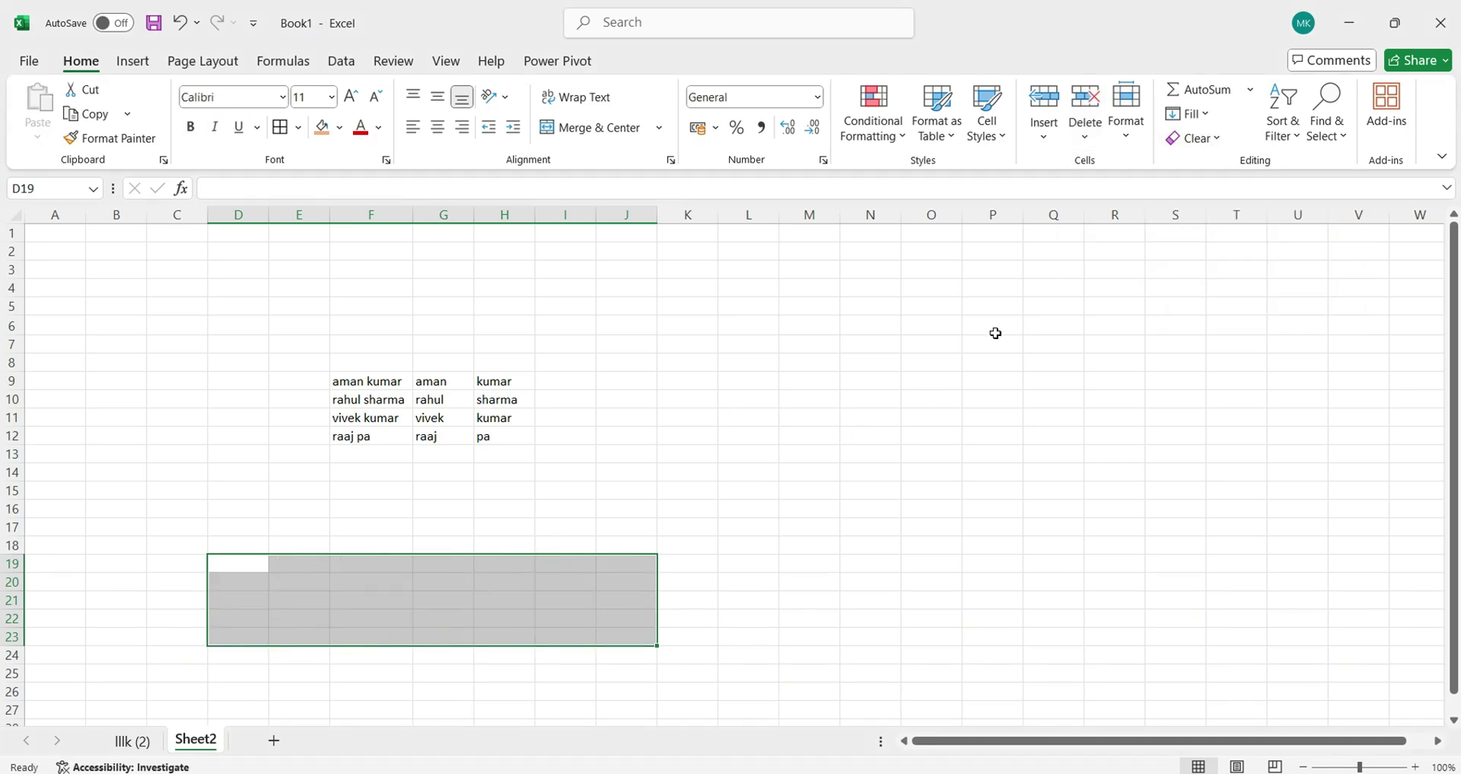
key("ctrl+z")
Step: Clear only the formats of the marks table D19:J23, keeping its contents
left_click(1213, 139)
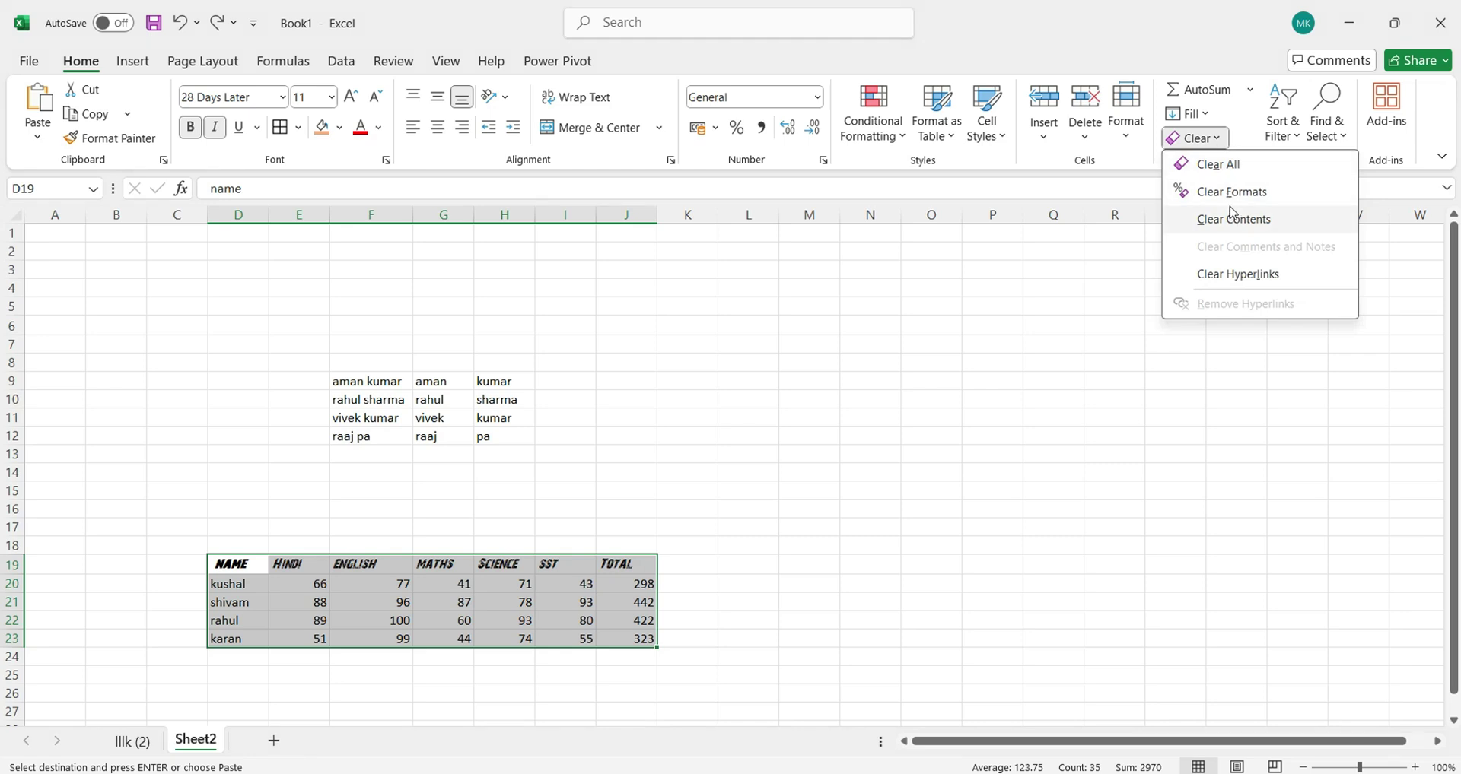
left_click(1228, 191)
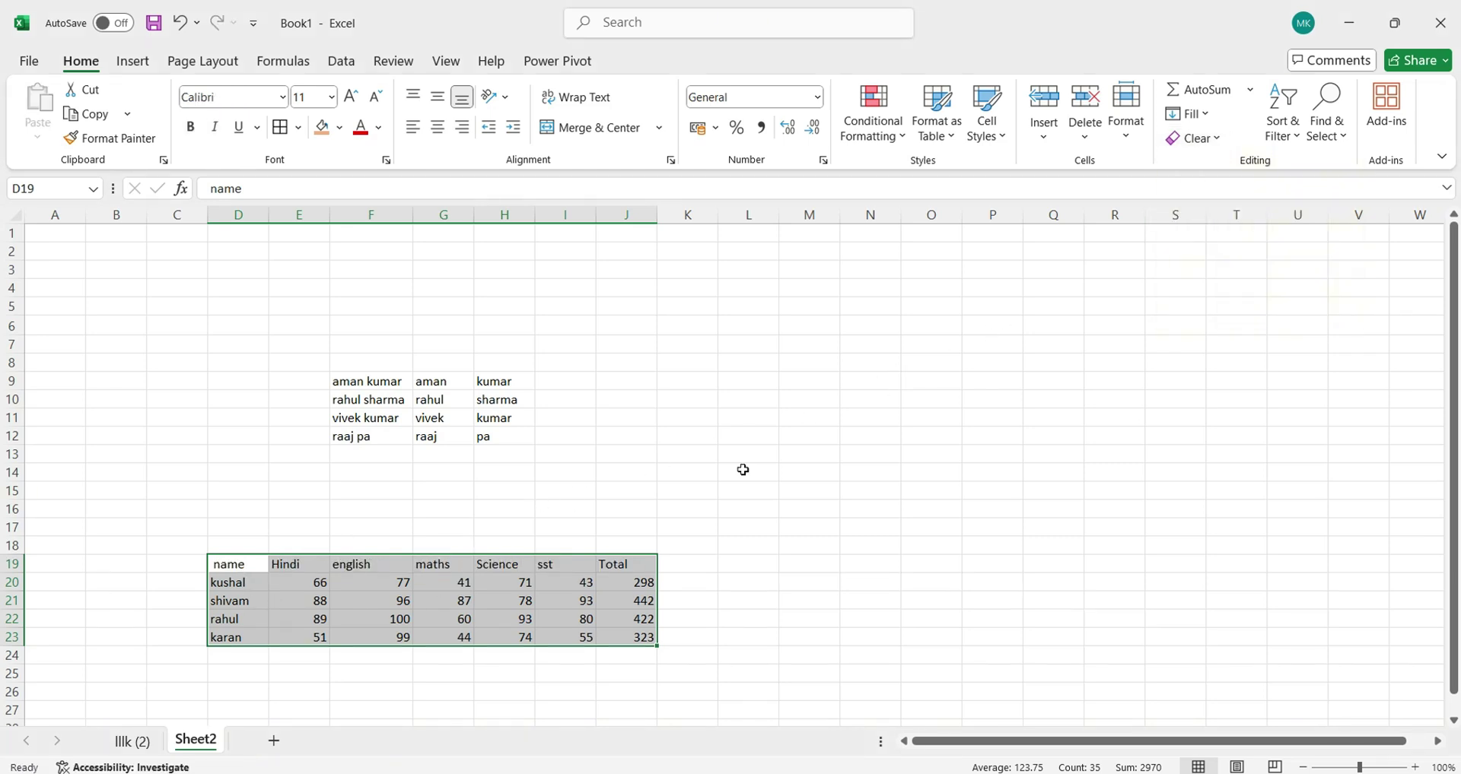
left_click(263, 596)
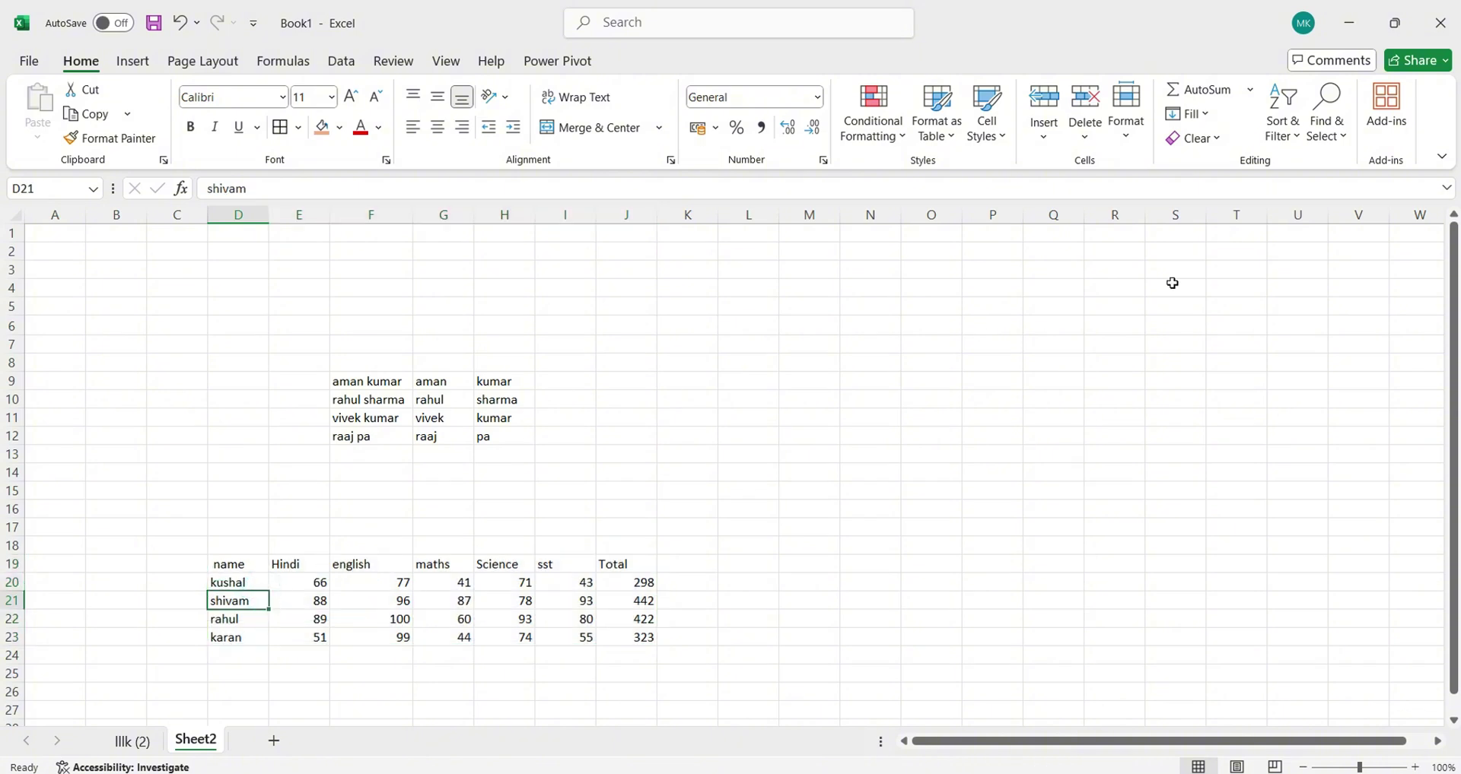
Step: Turn on filtering for the marks table D19:J23
left_click(1282, 122)
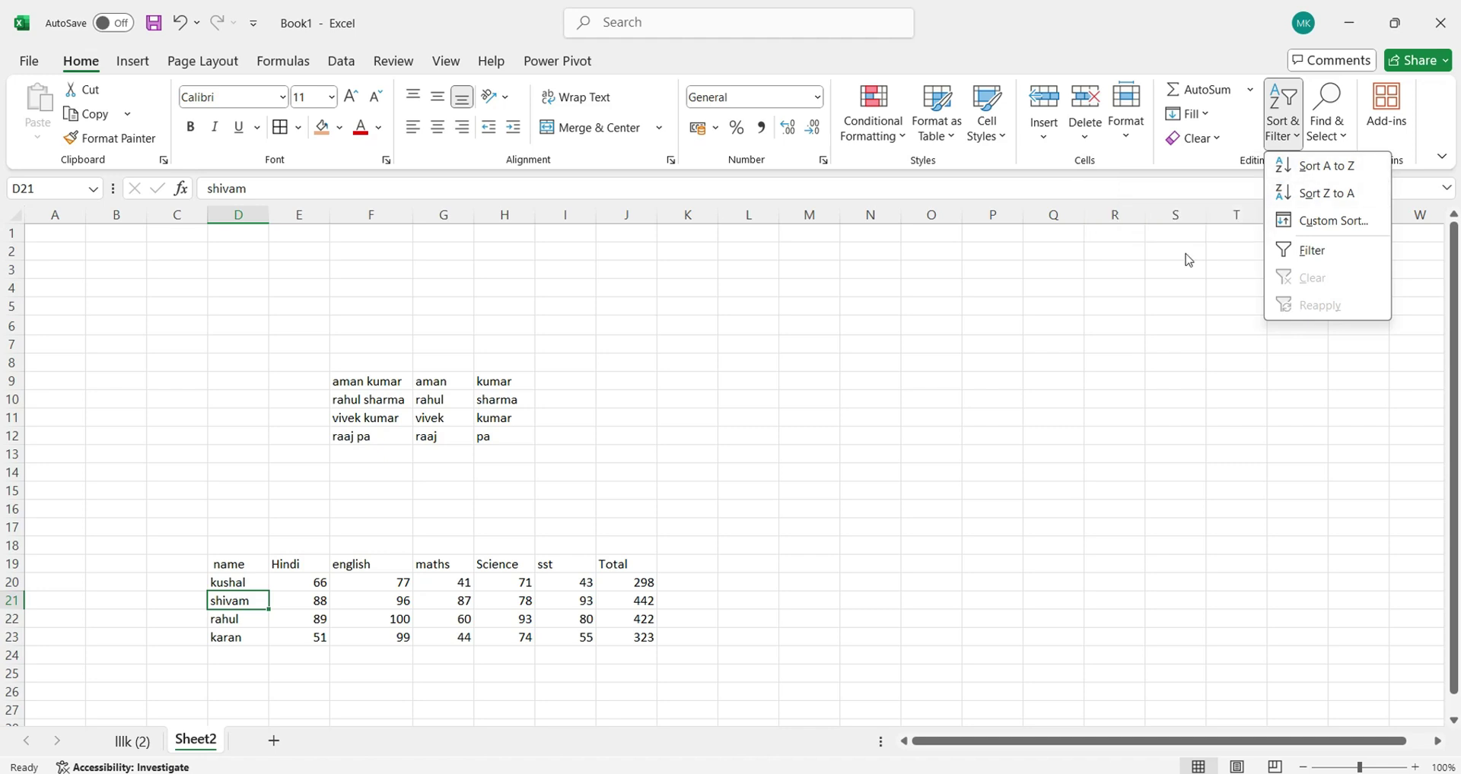
left_click(236, 586)
left_click_drag(240, 564, 641, 642)
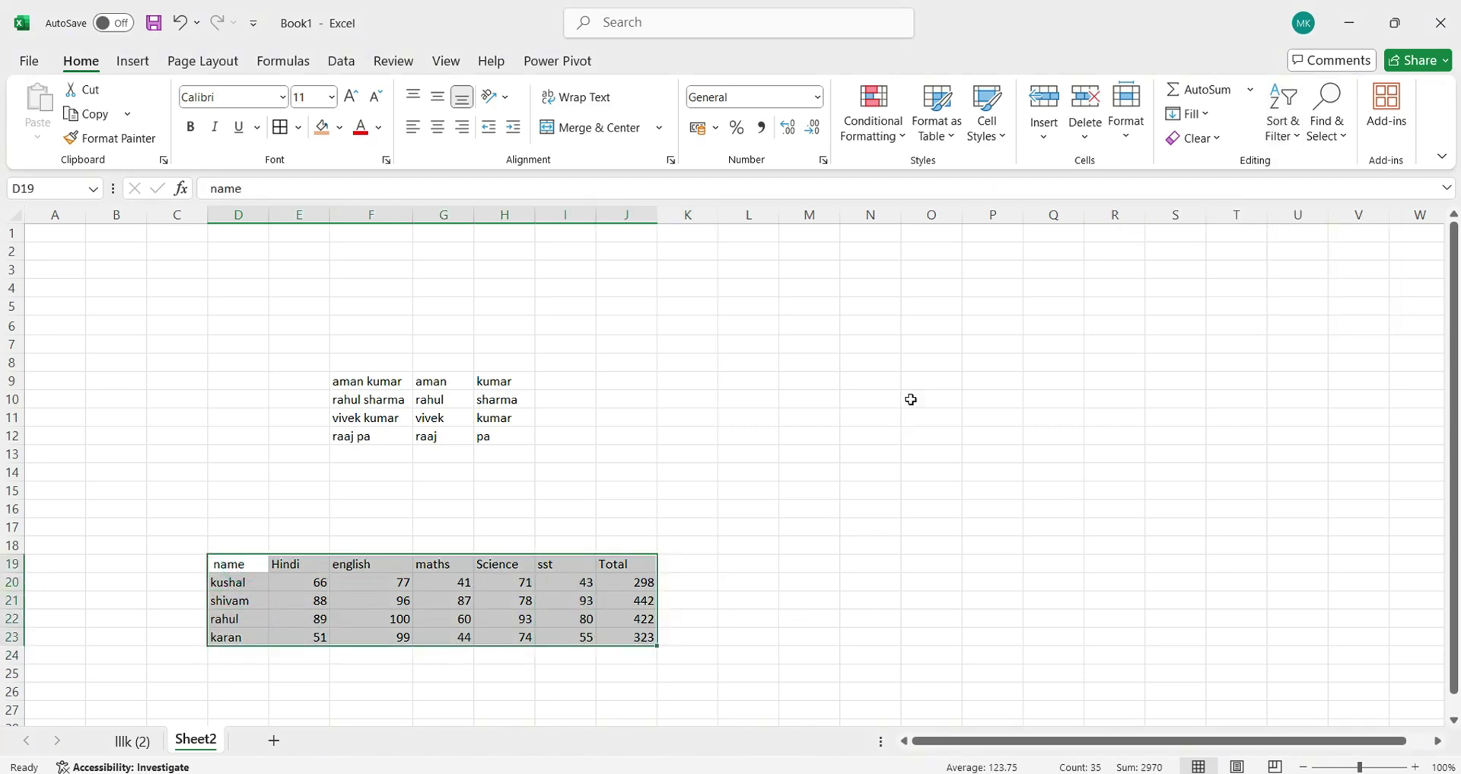
left_click(1283, 129)
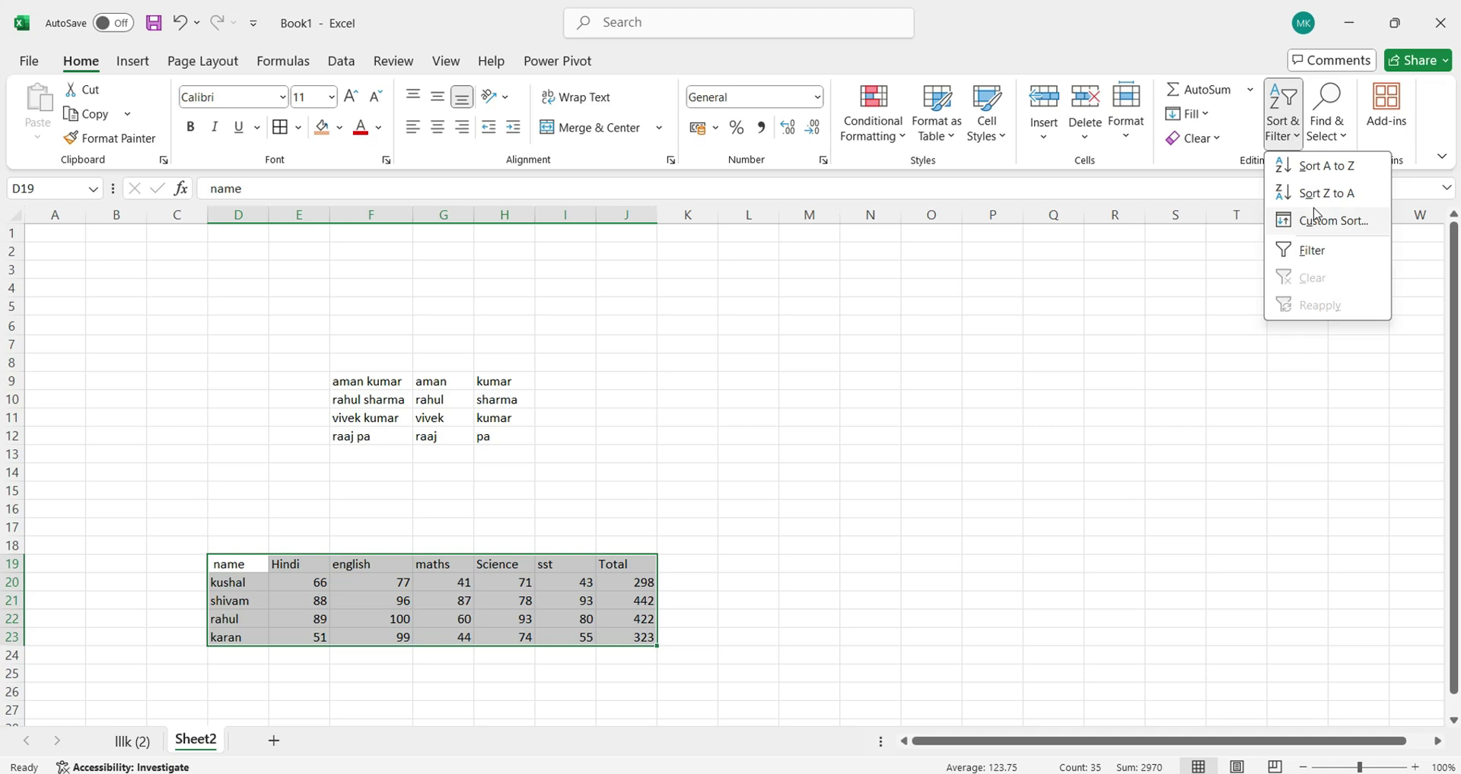
left_click(1310, 251)
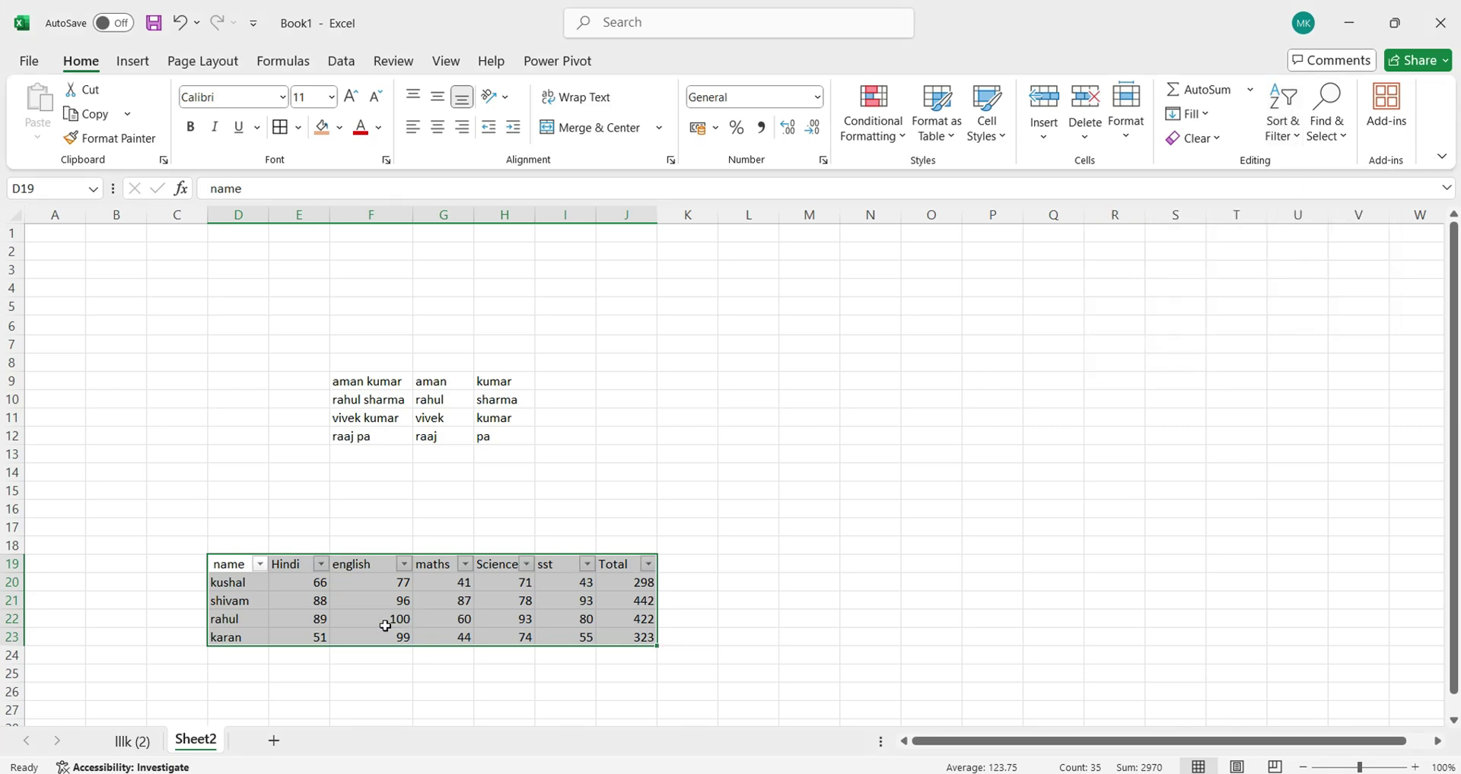
left_click(337, 595)
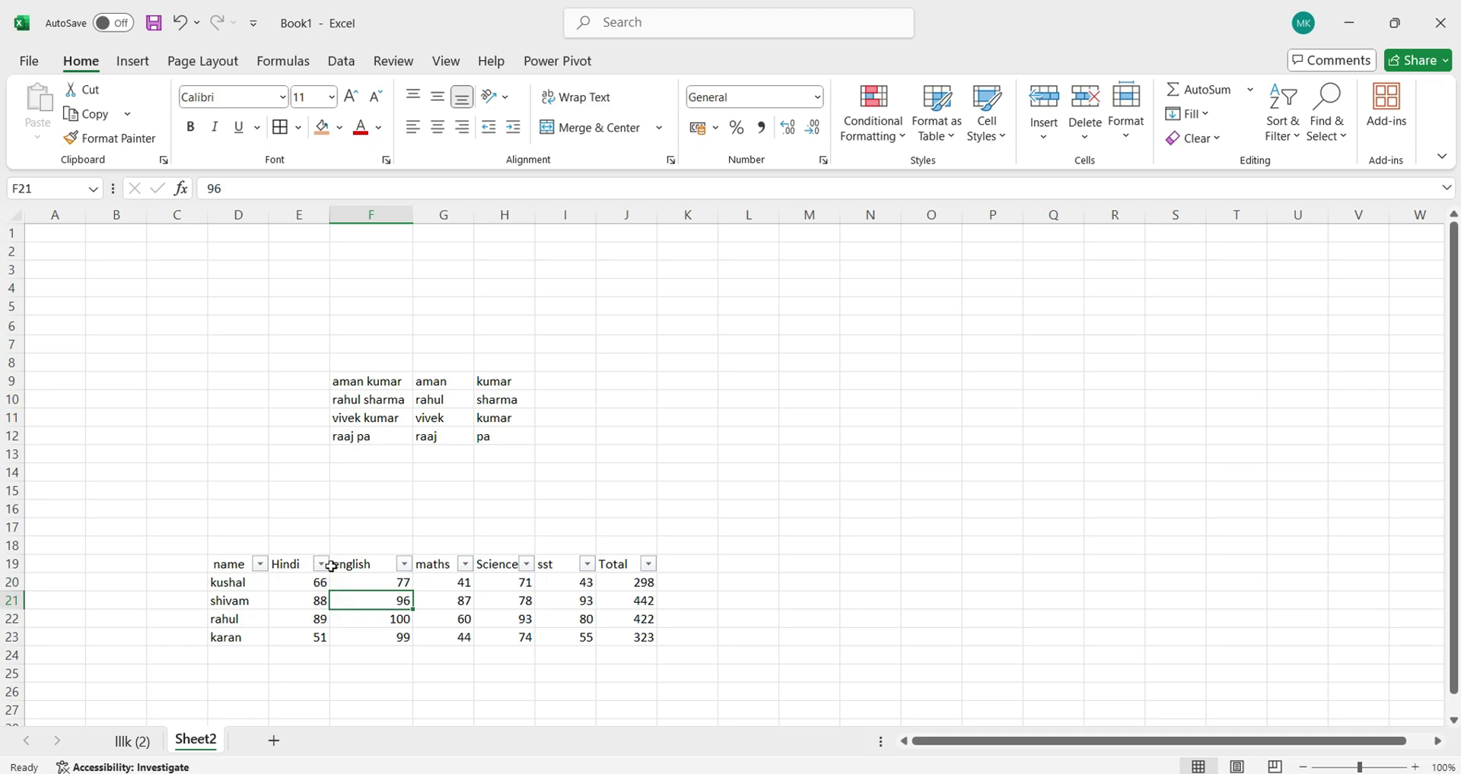
Step: Look over the sort and filter choices for the Hindi column without applying any
left_click(321, 564)
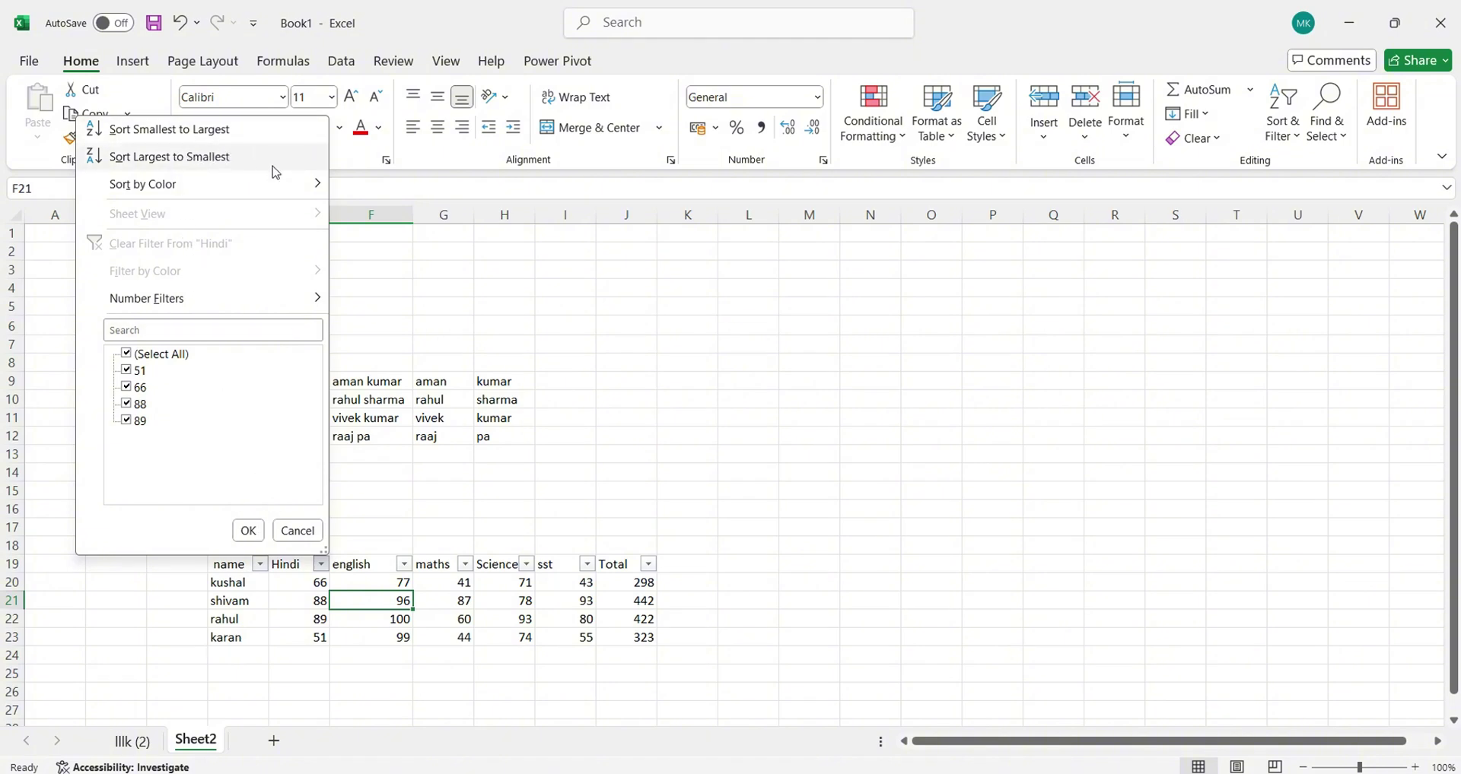
mouse_move(290, 192)
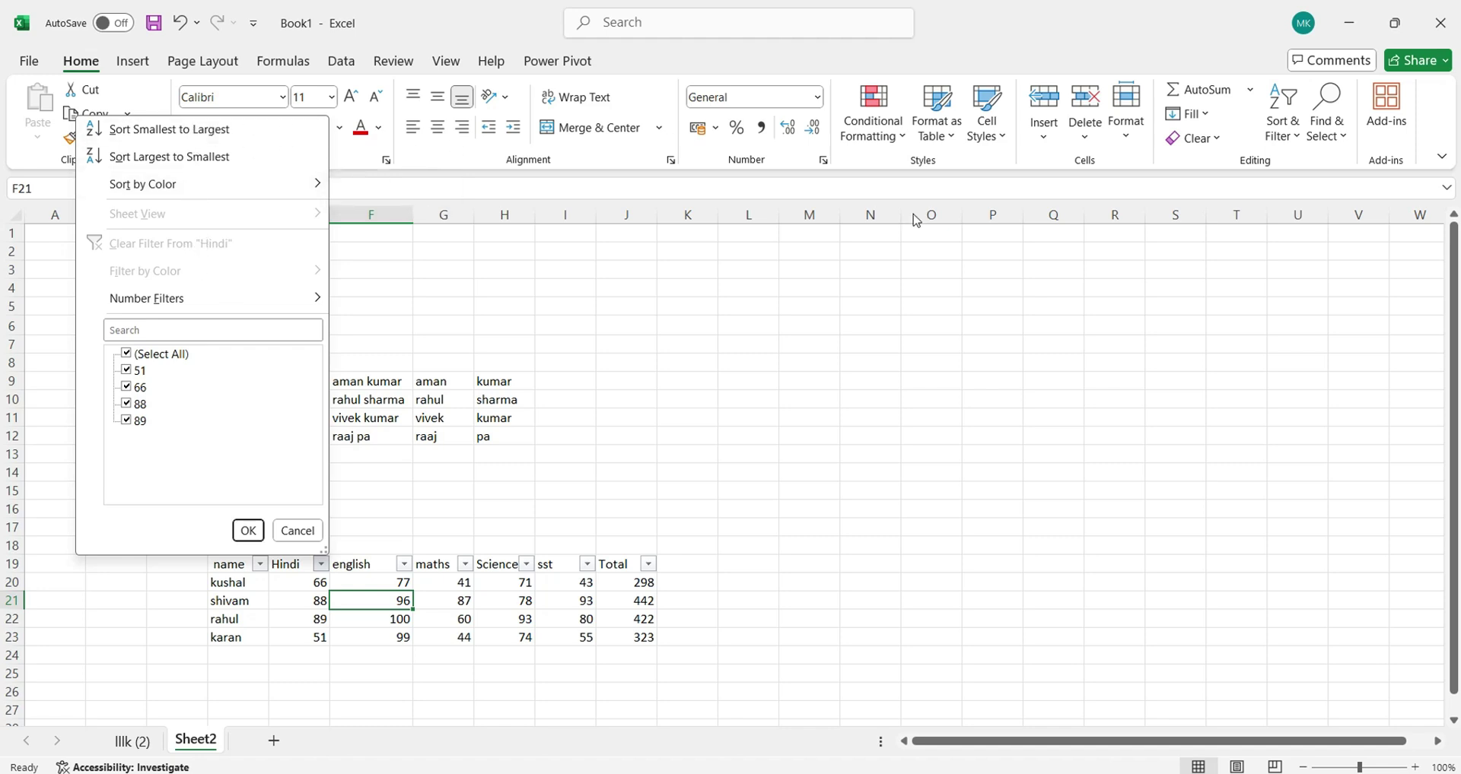
left_click(334, 626)
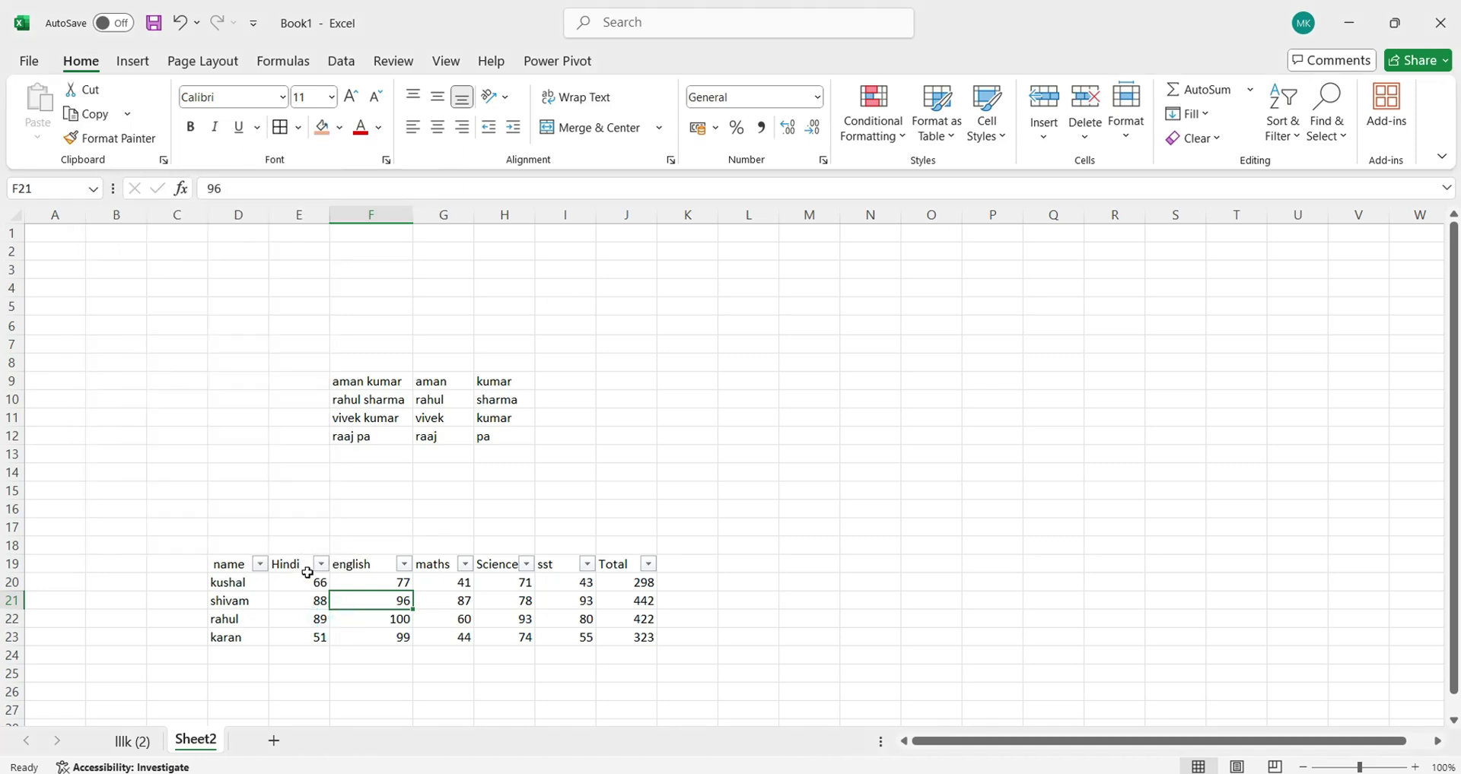
Step: Sort the marks table by Total from smallest to largest and clear the applied sort state
left_click(648, 563)
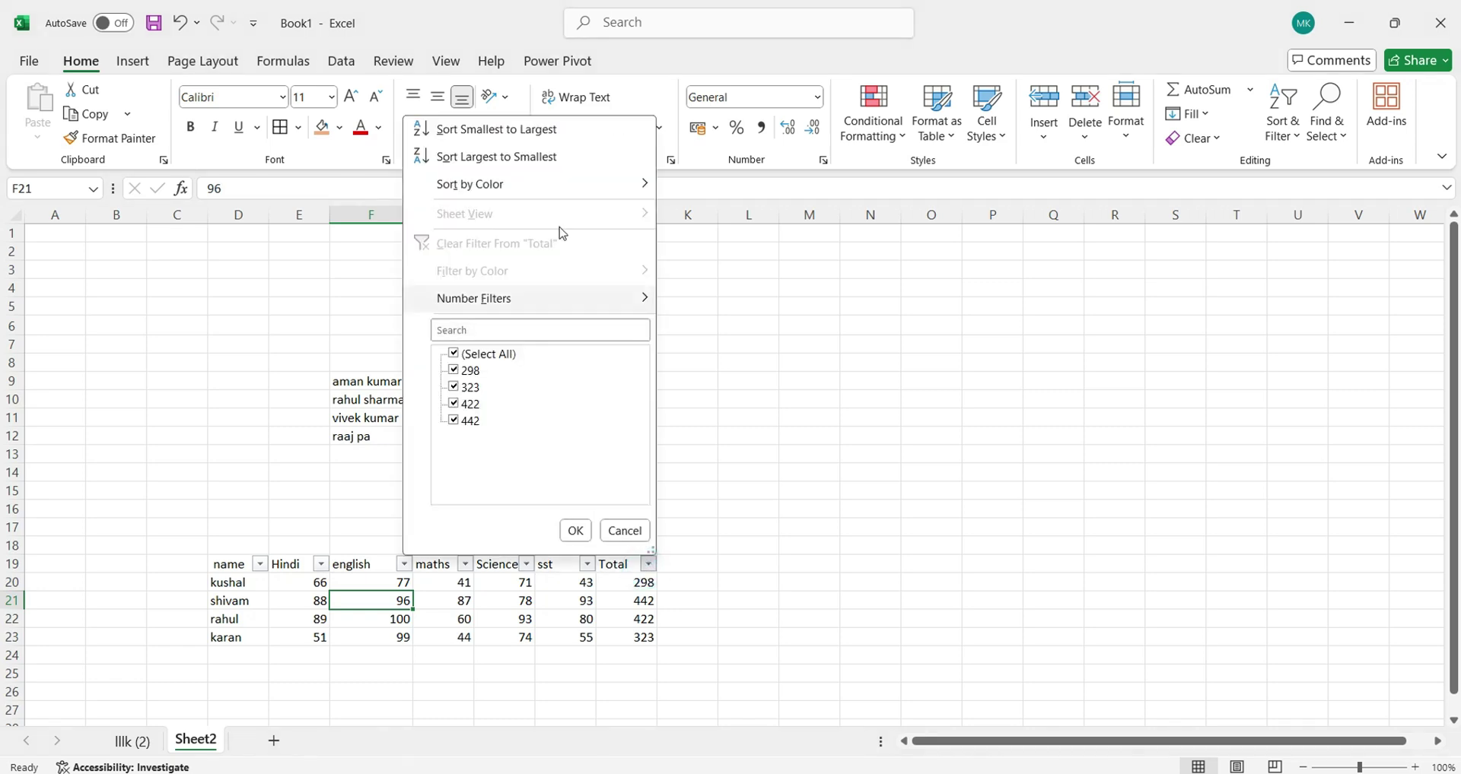
left_click(523, 131)
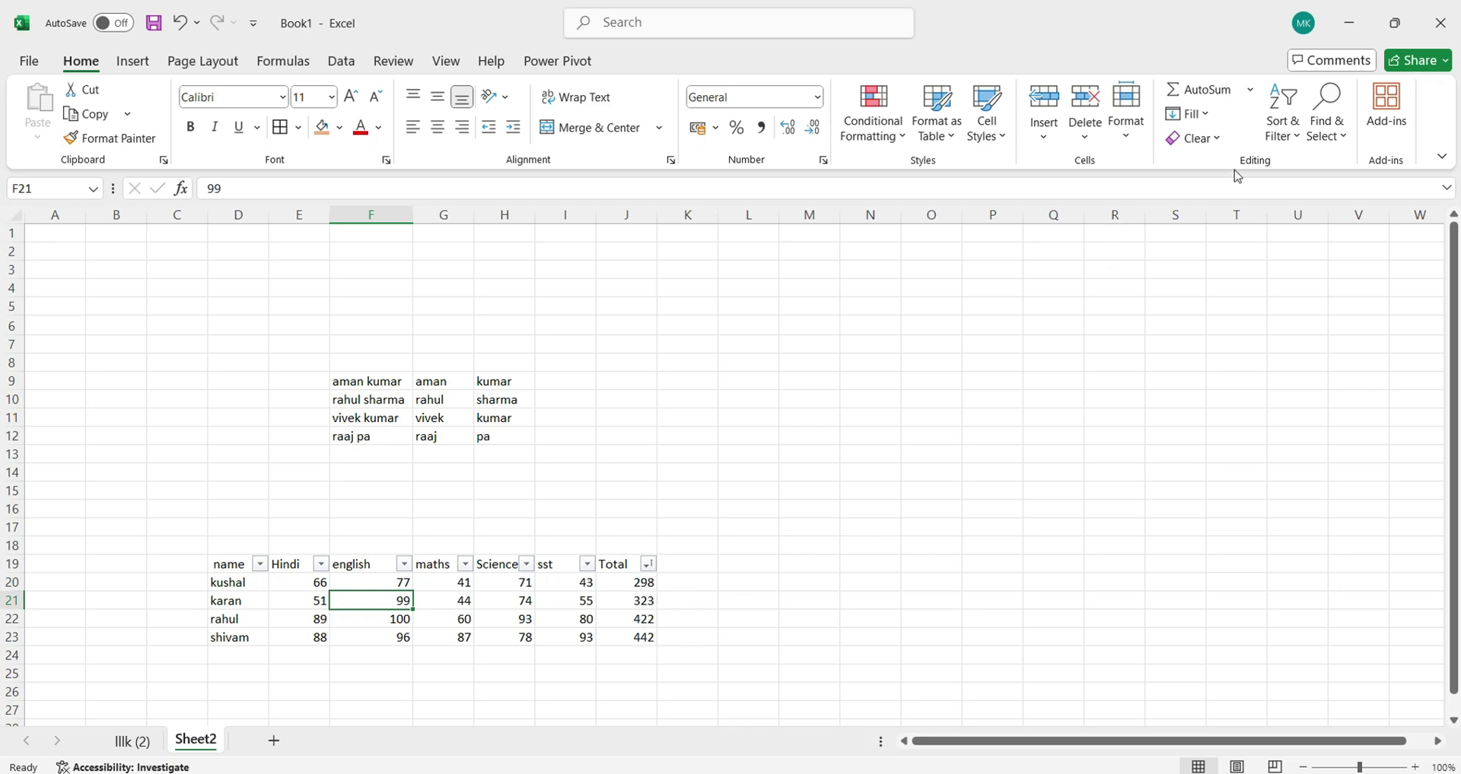
left_click(1307, 146)
left_click(1291, 144)
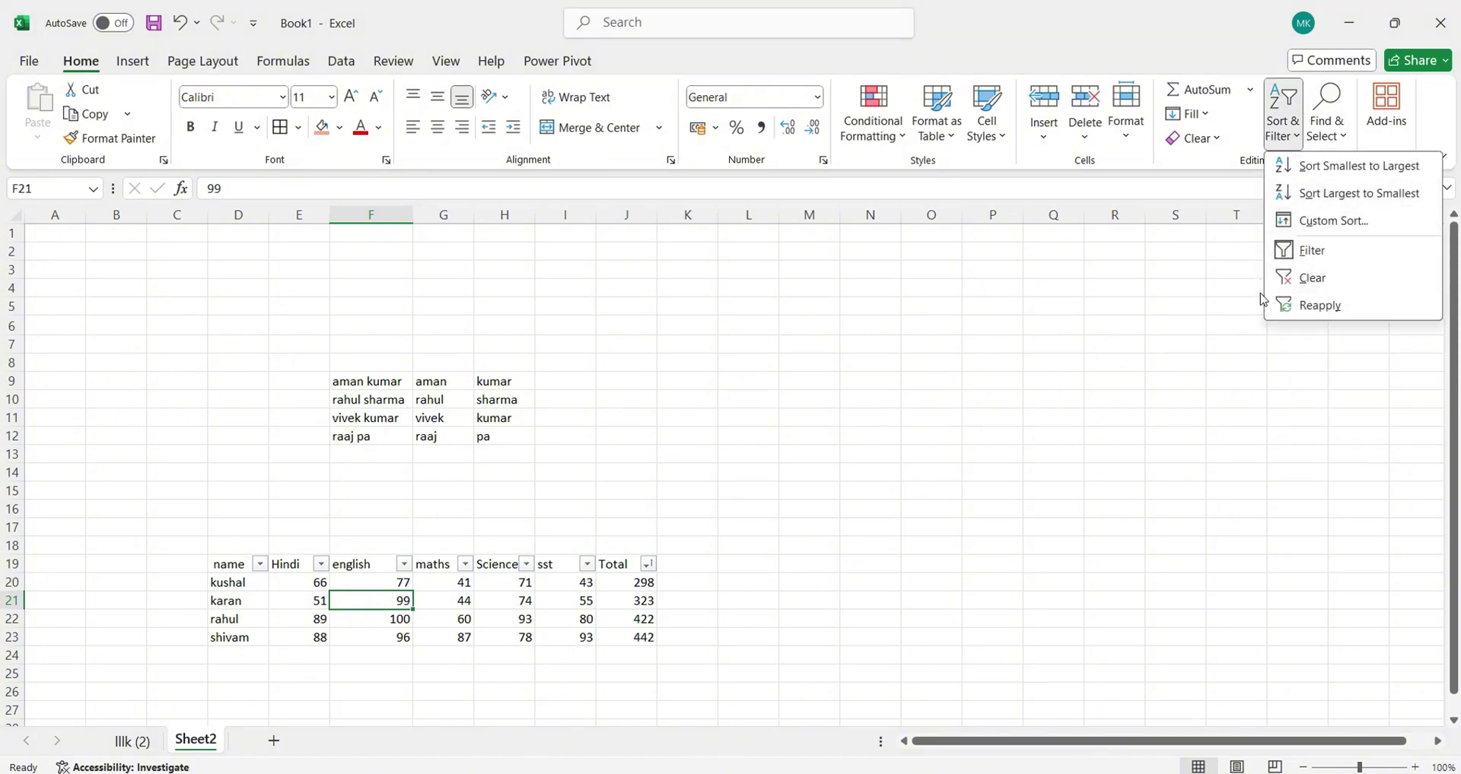
left_click(1300, 283)
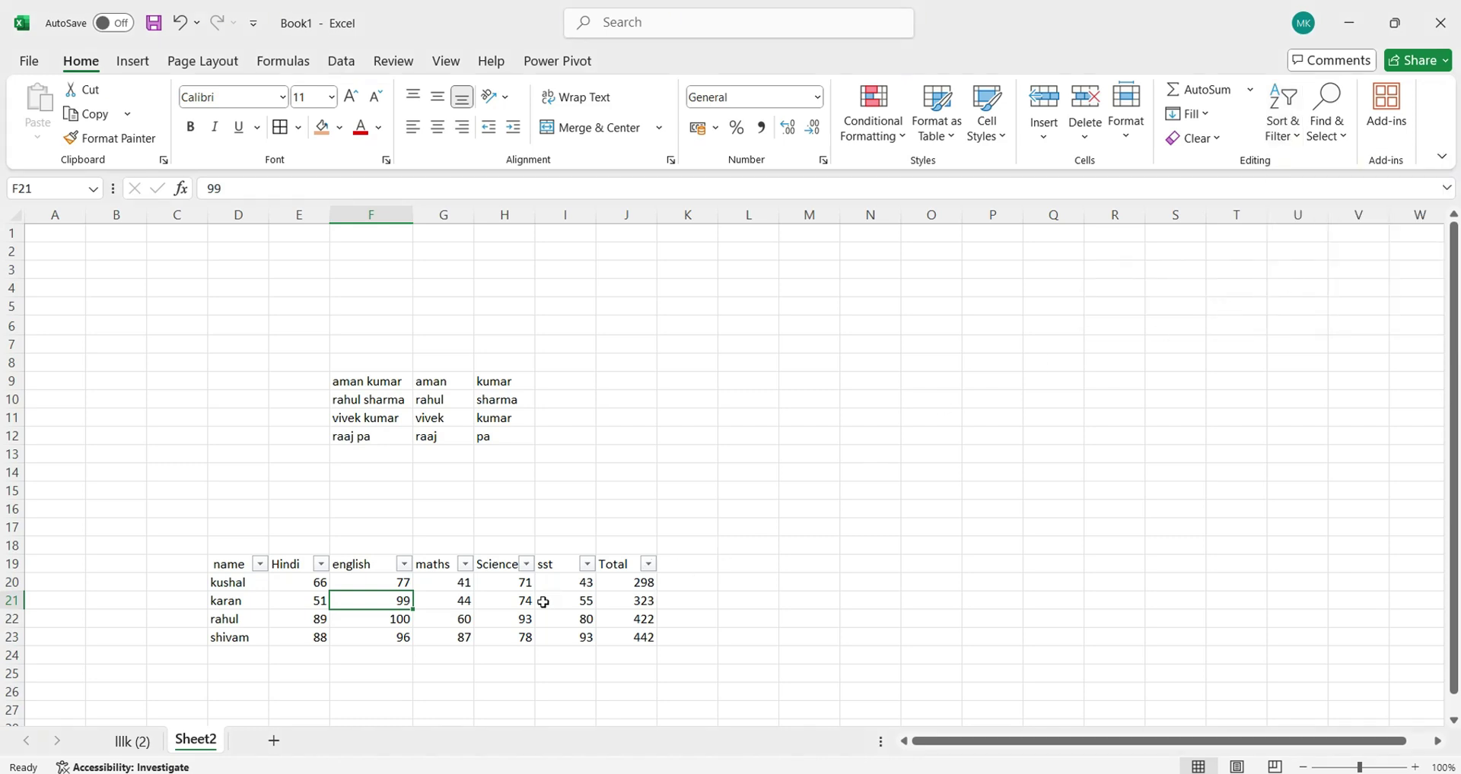
Step: Filter the Total column to show only 298, excluding 323, 422 and 442
left_click(647, 564)
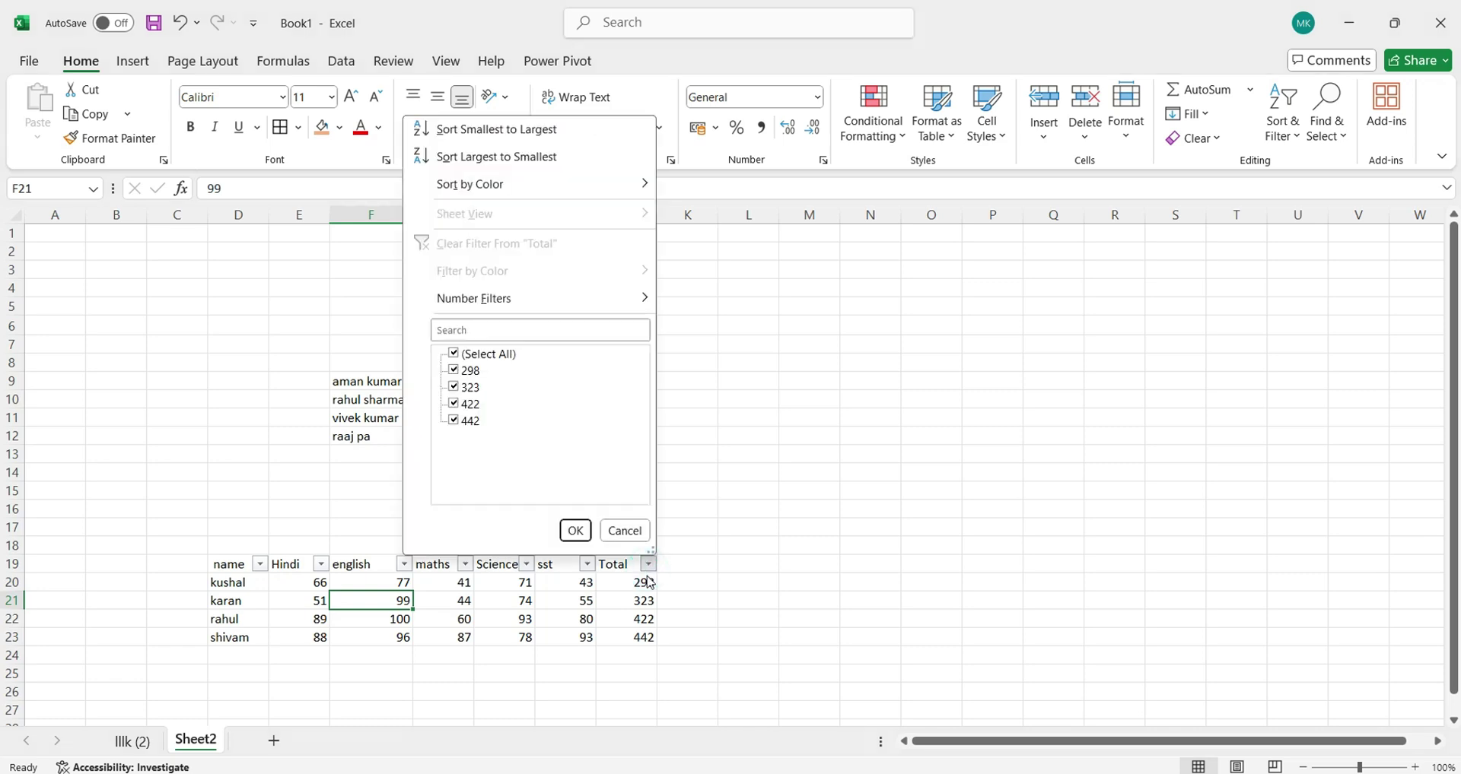
left_click(454, 420)
left_click(455, 387)
left_click(454, 404)
left_click(575, 530)
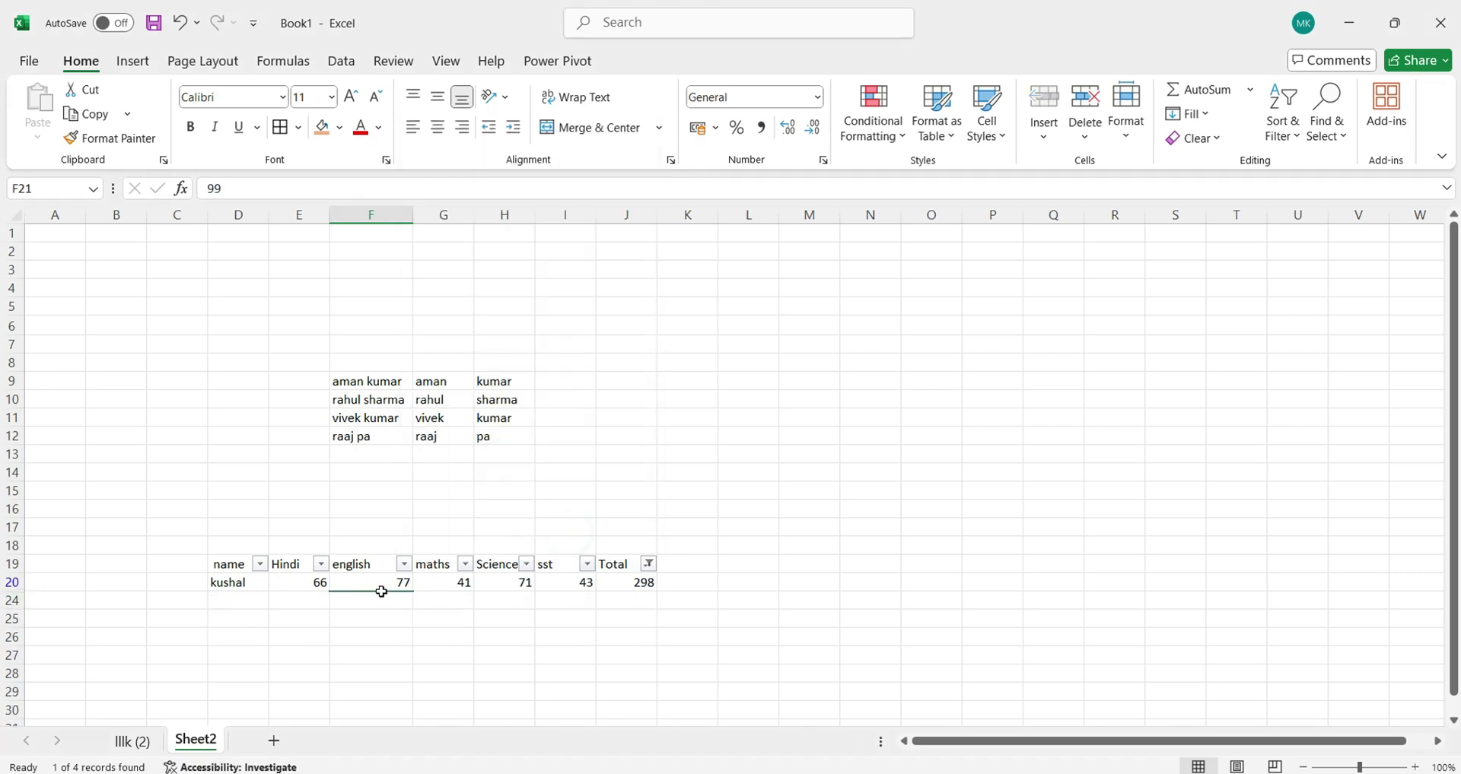
Step: Clear the applied Total filter so every record in the marks table is shown
left_click(1326, 125)
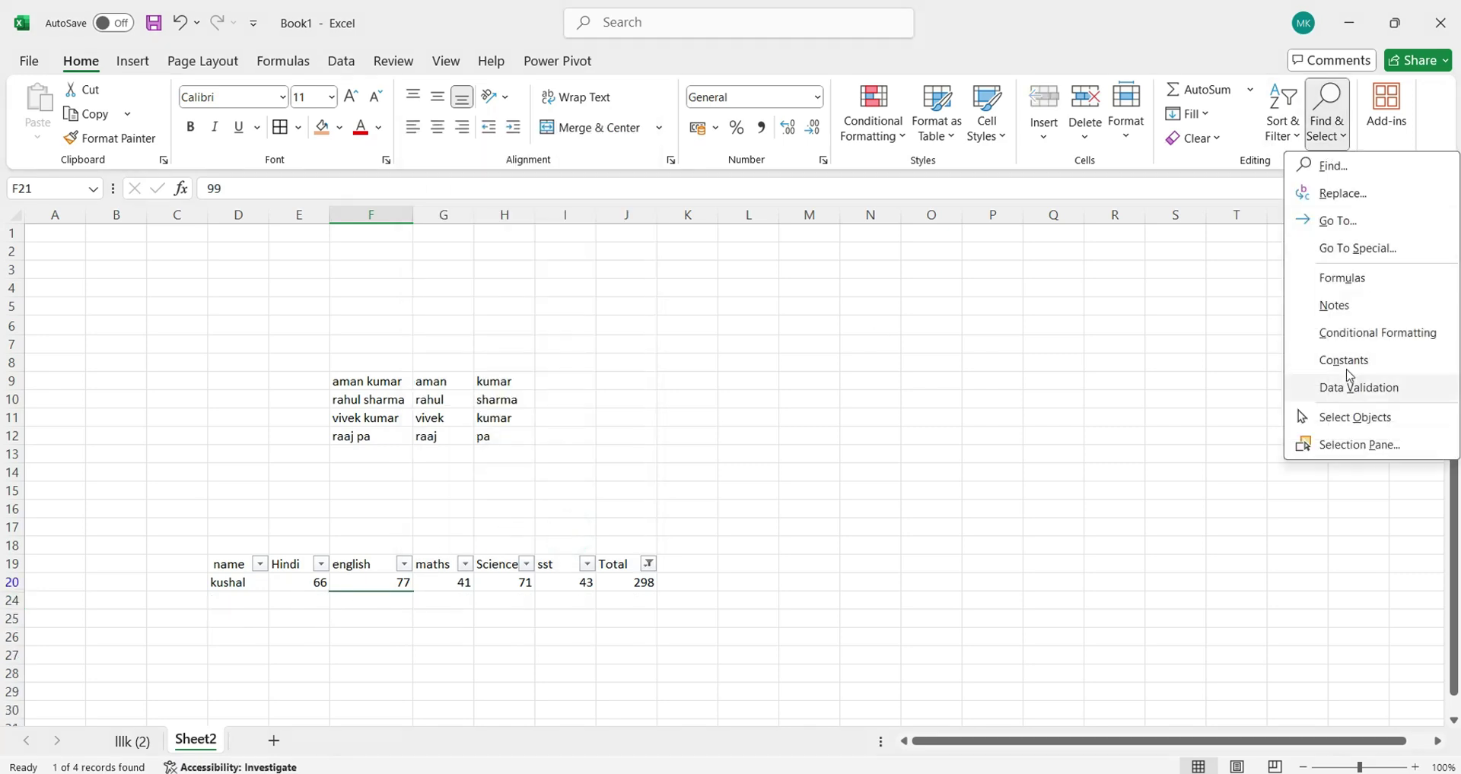
left_click(1286, 128)
left_click(1304, 277)
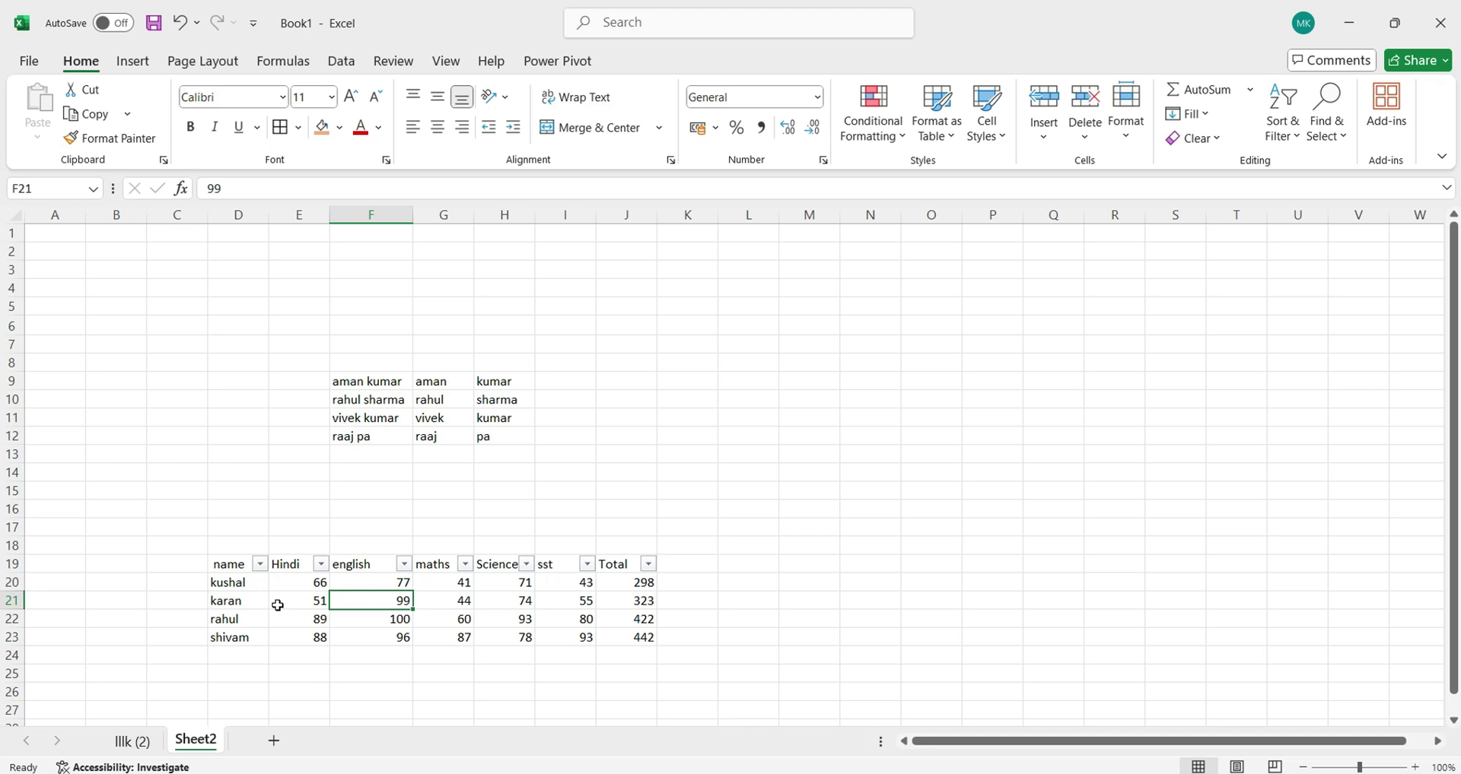
Step: Filter the name column to keep only the students in rows 20 and 21, excluding the other two names
left_click(259, 564)
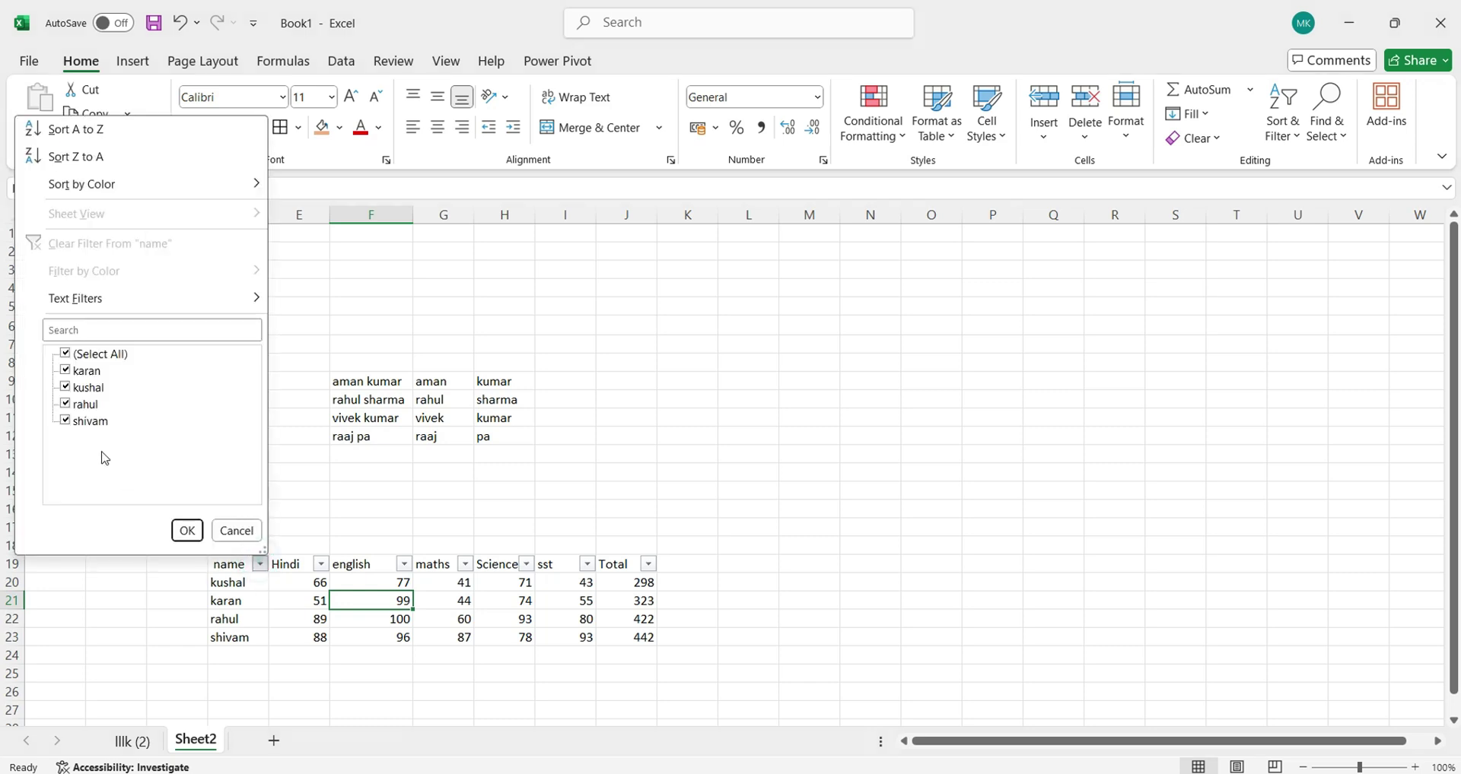
left_click(66, 420)
left_click(65, 404)
left_click(189, 532)
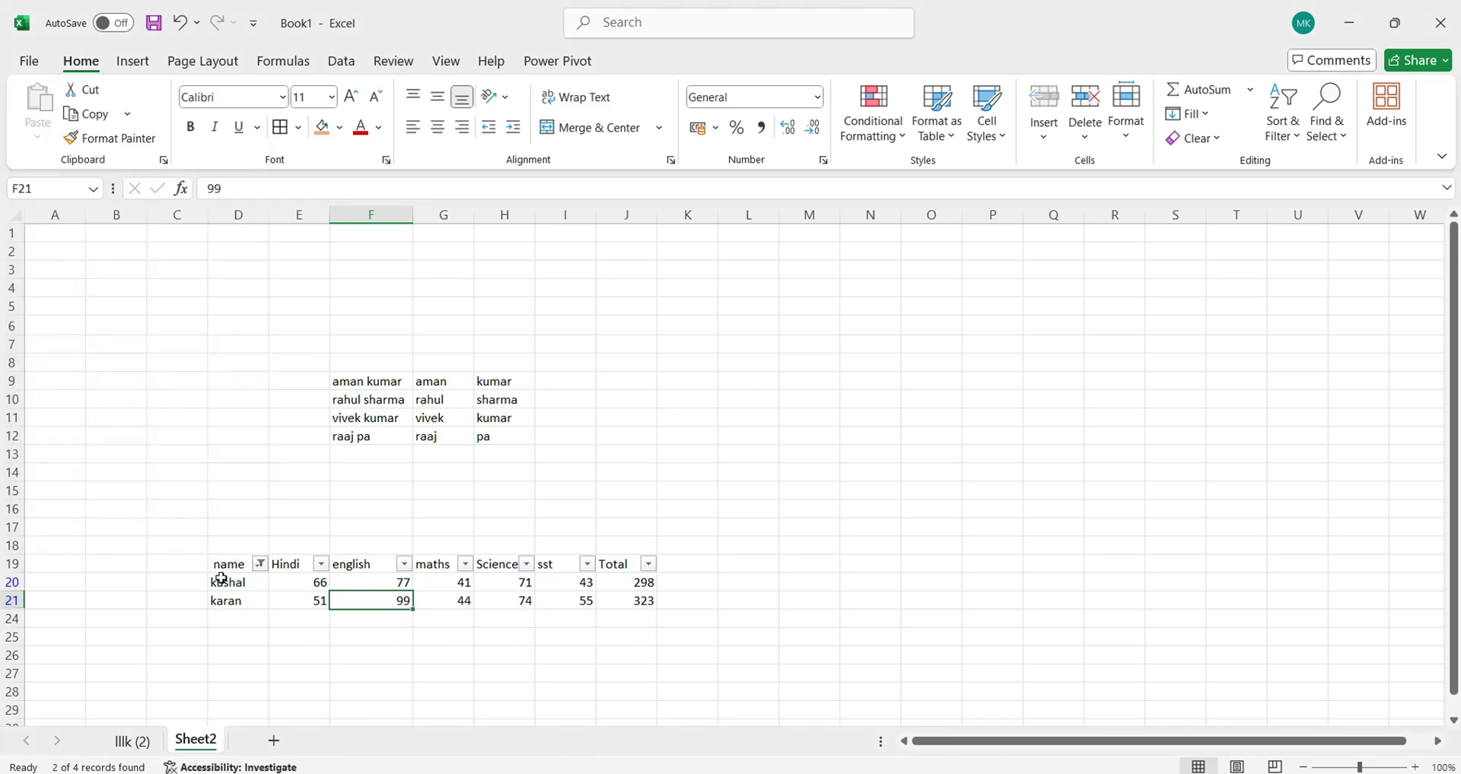
left_click(301, 580)
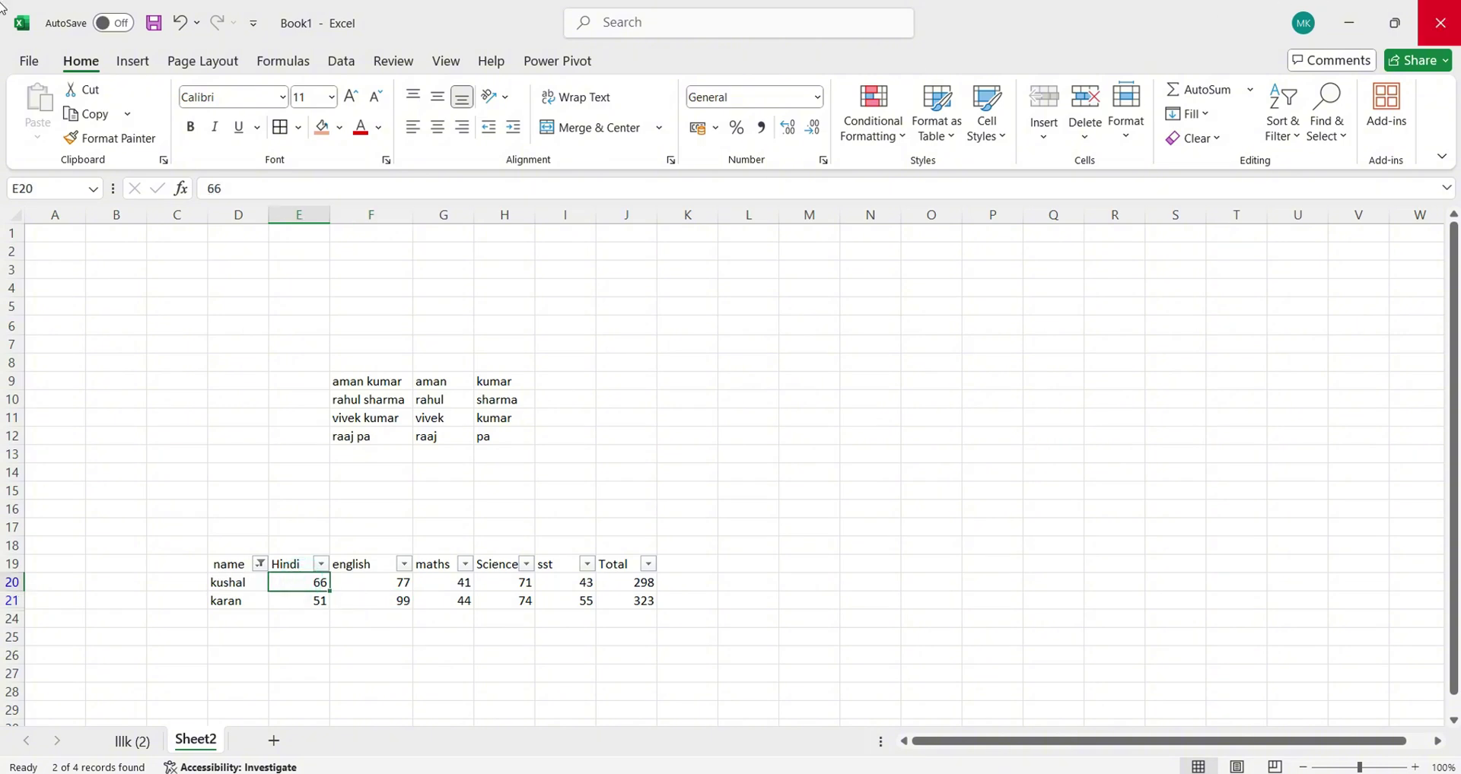
Step: Clear the name filter from the marks table
left_click(1278, 136)
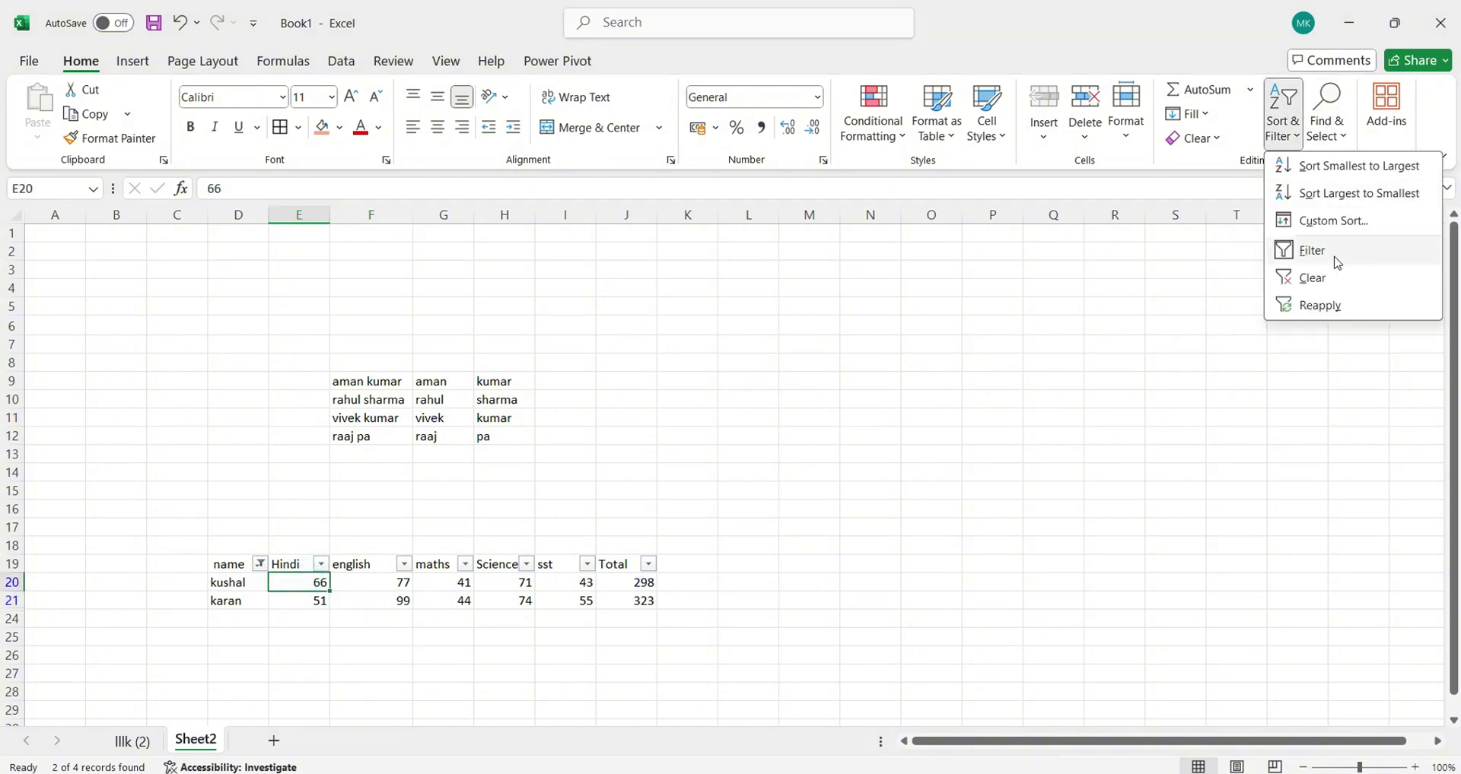
left_click(1331, 277)
left_click(1274, 141)
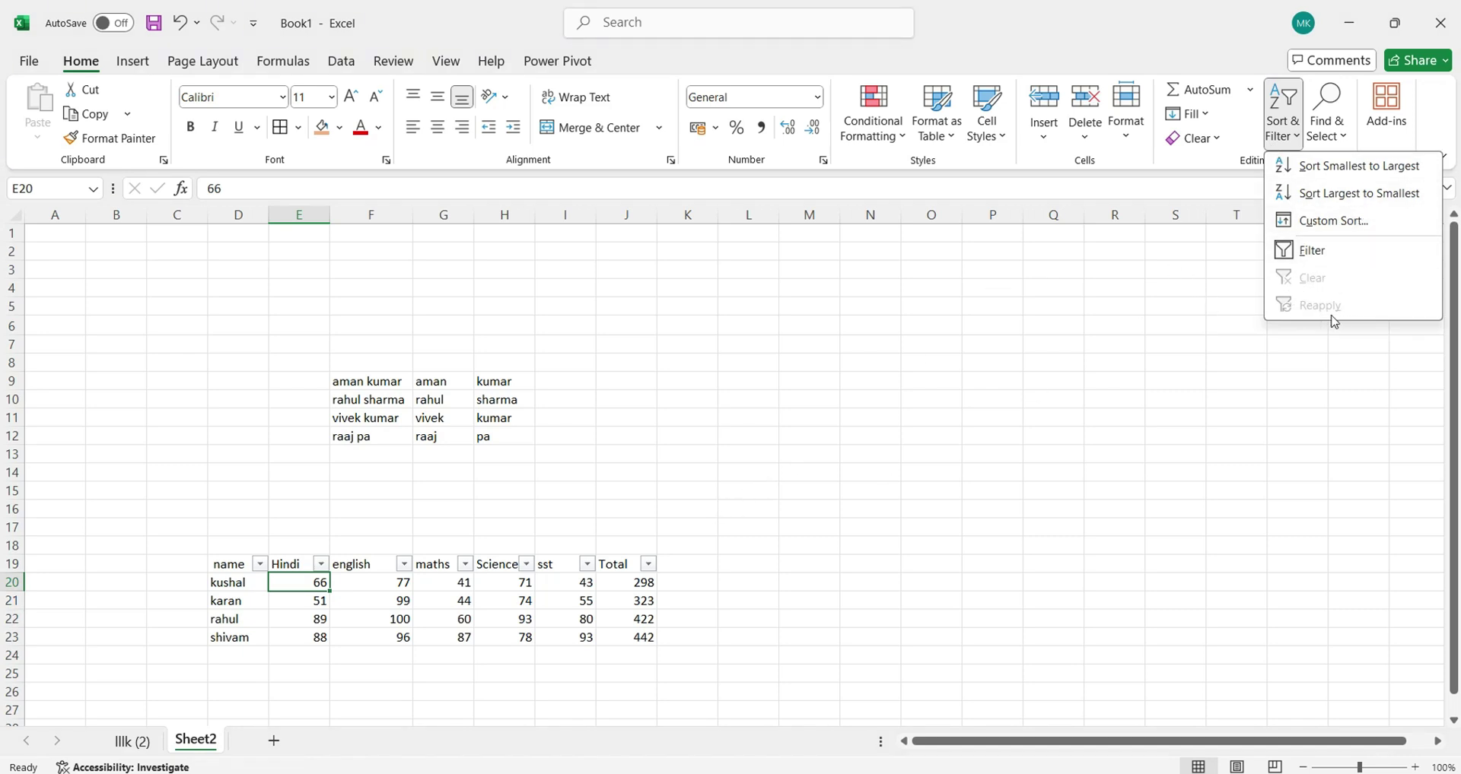
Step: Overwrite the Total in J20 with 500 and look over the sort and filter commands
left_click(631, 582)
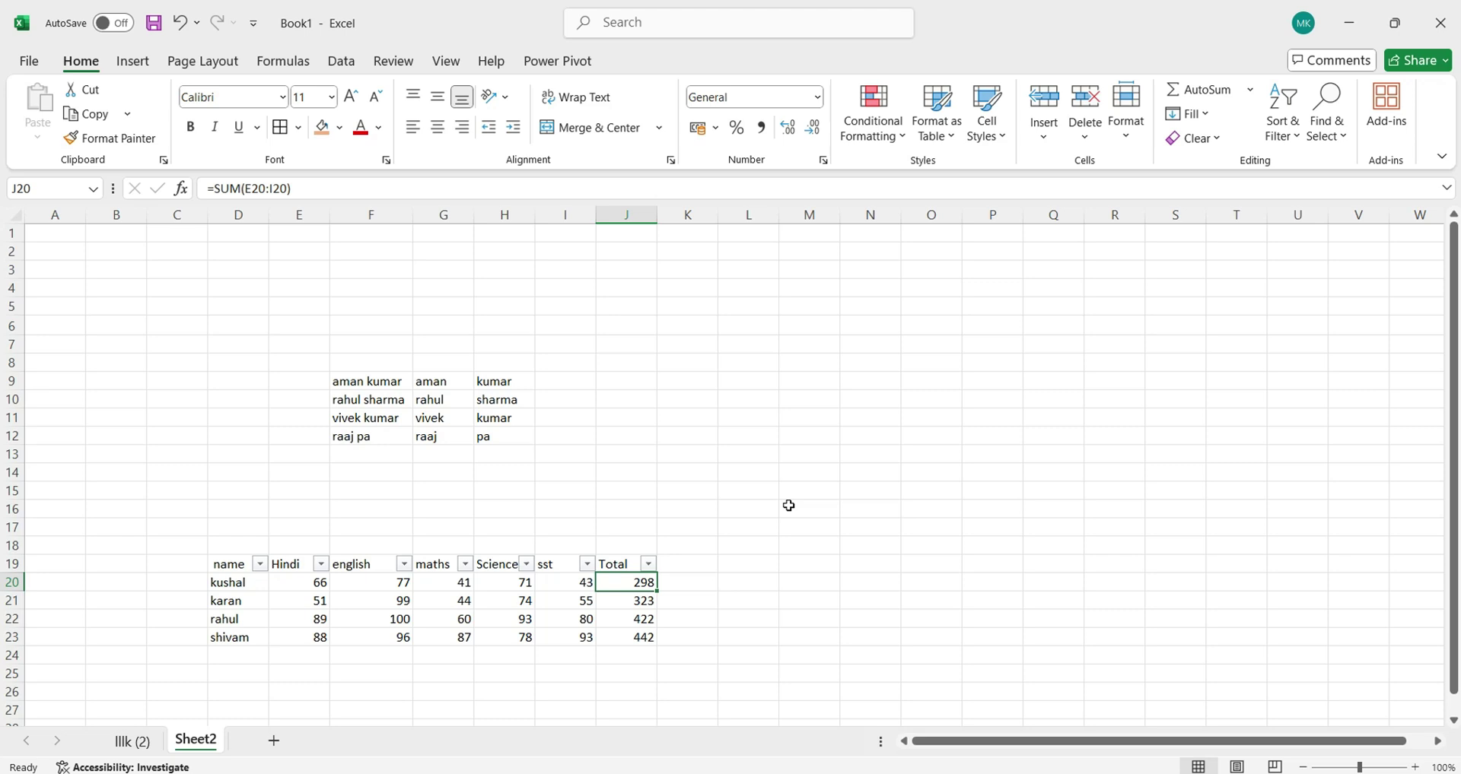
type("500")
key("Return")
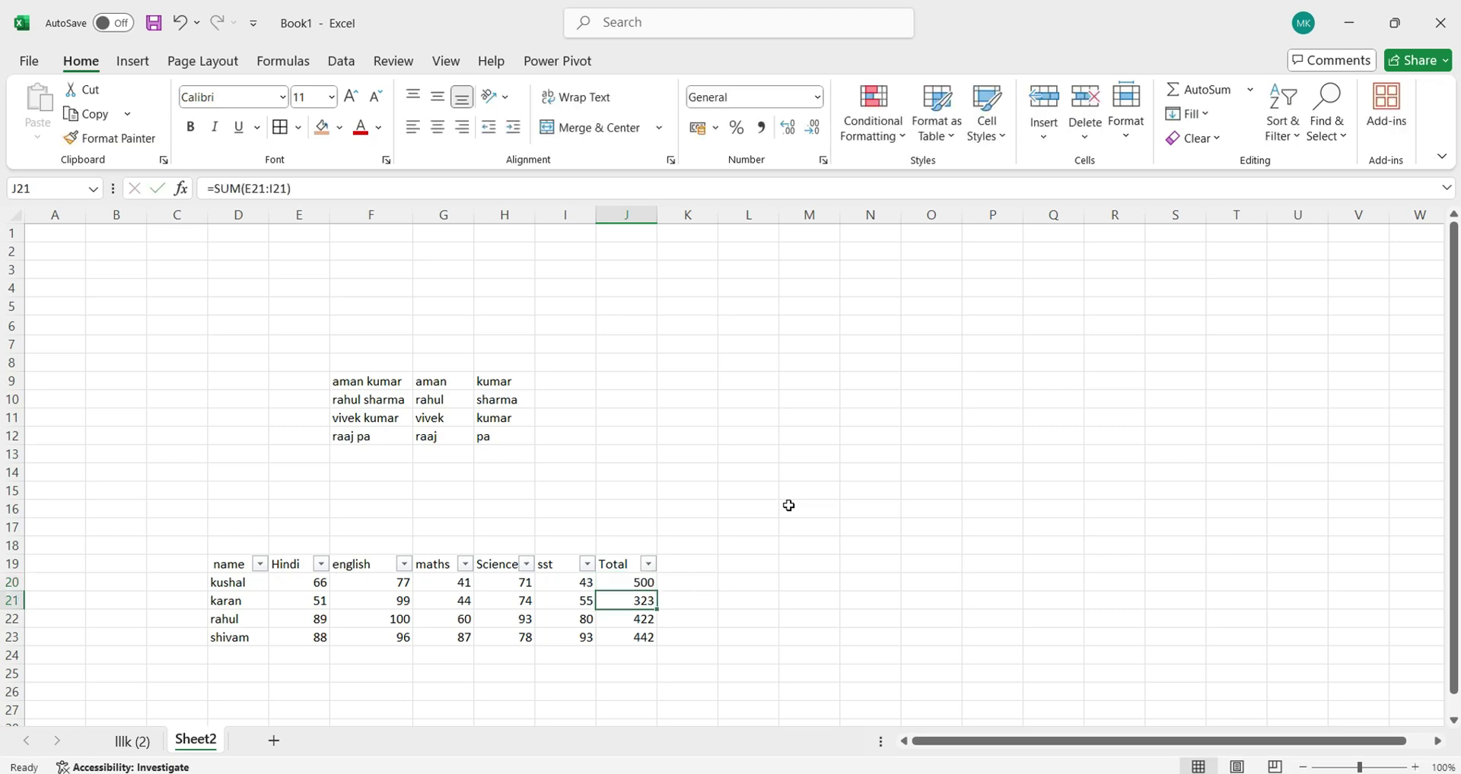
left_click(629, 584)
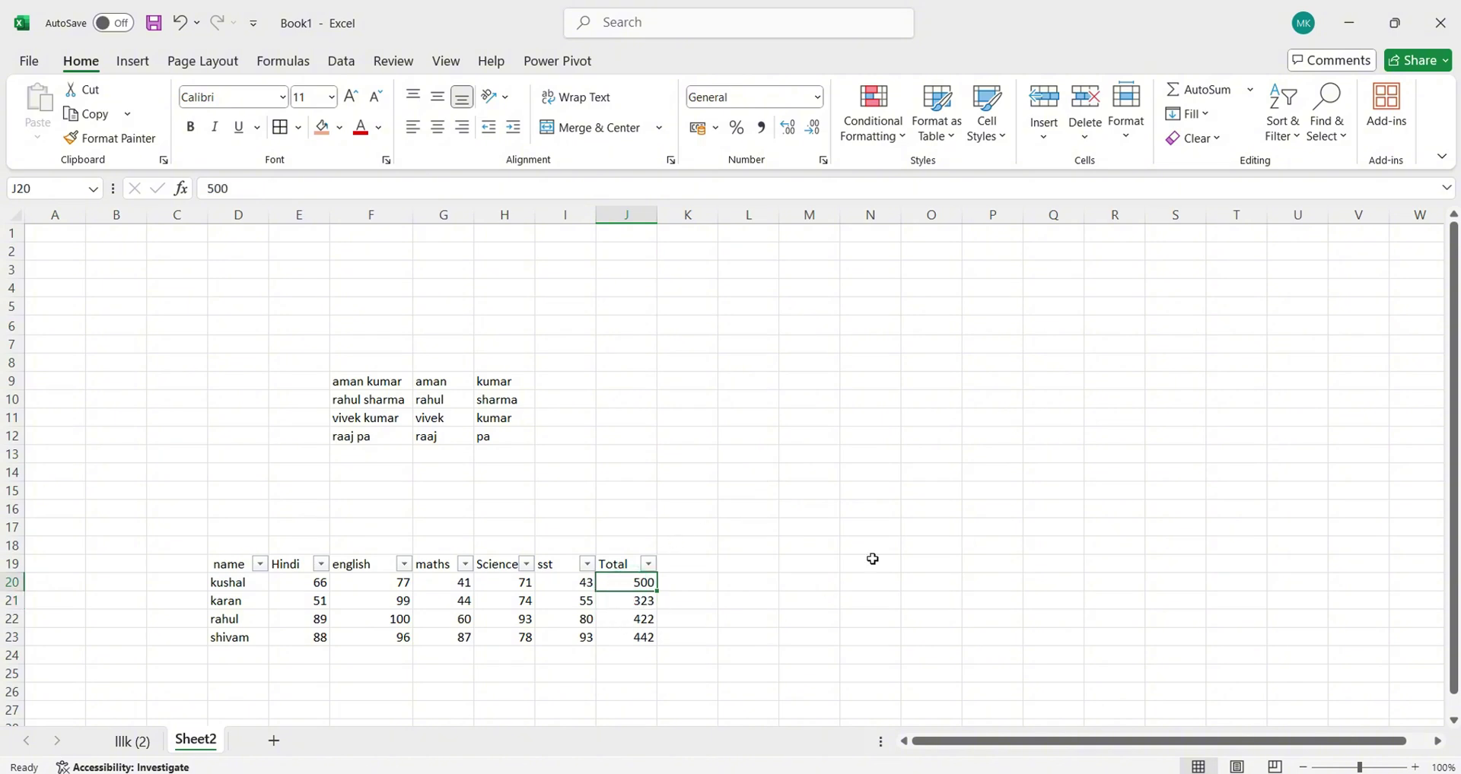
left_click(1283, 122)
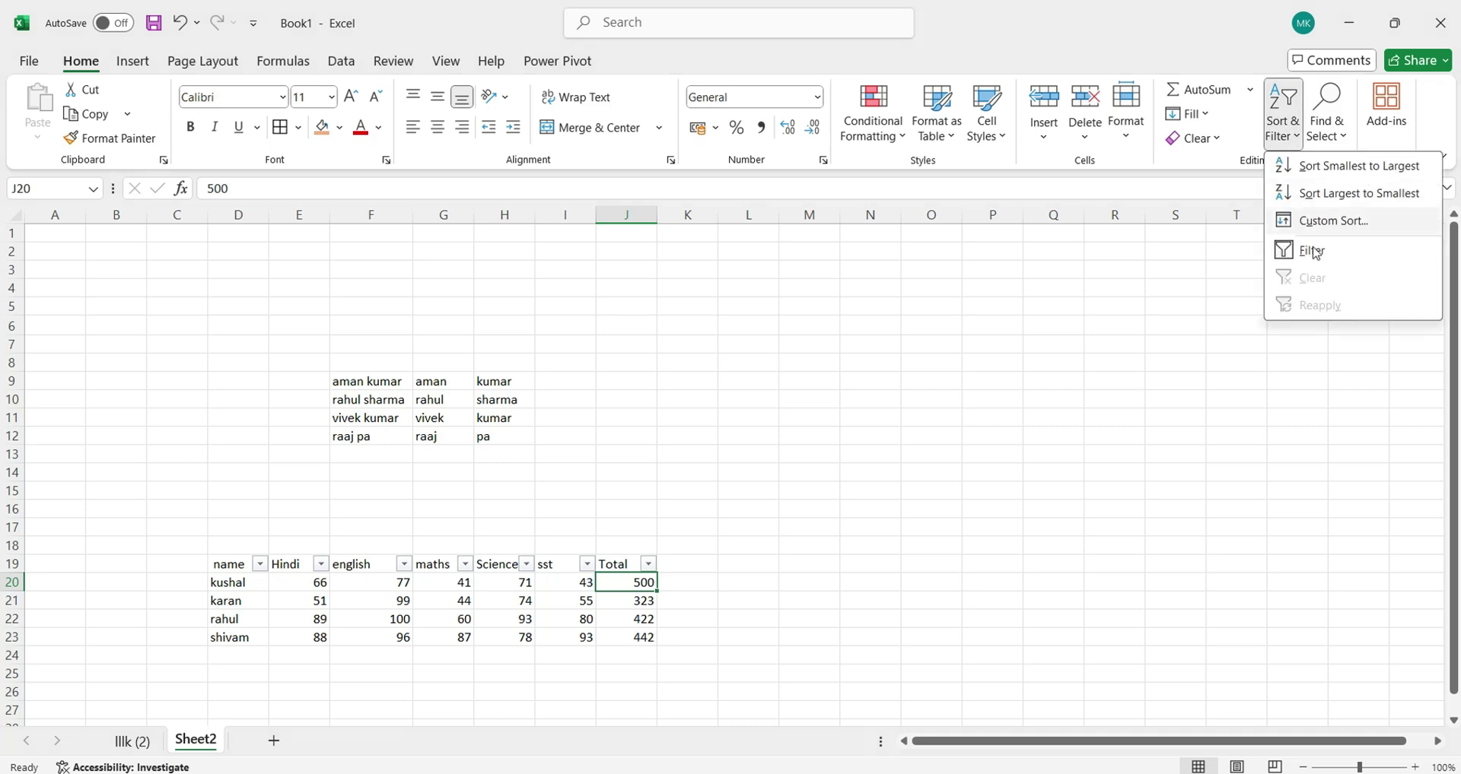
left_click(524, 596)
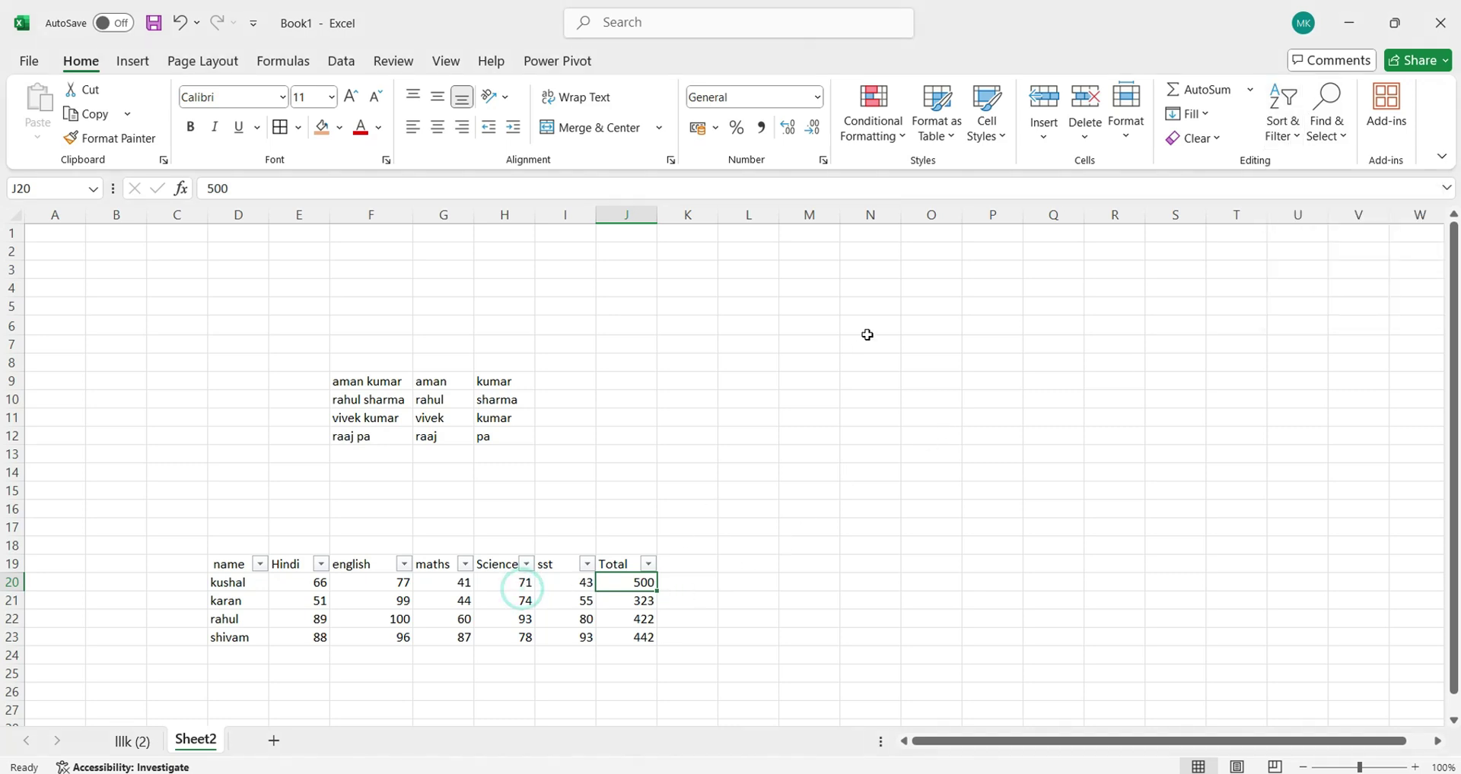
left_click(582, 621)
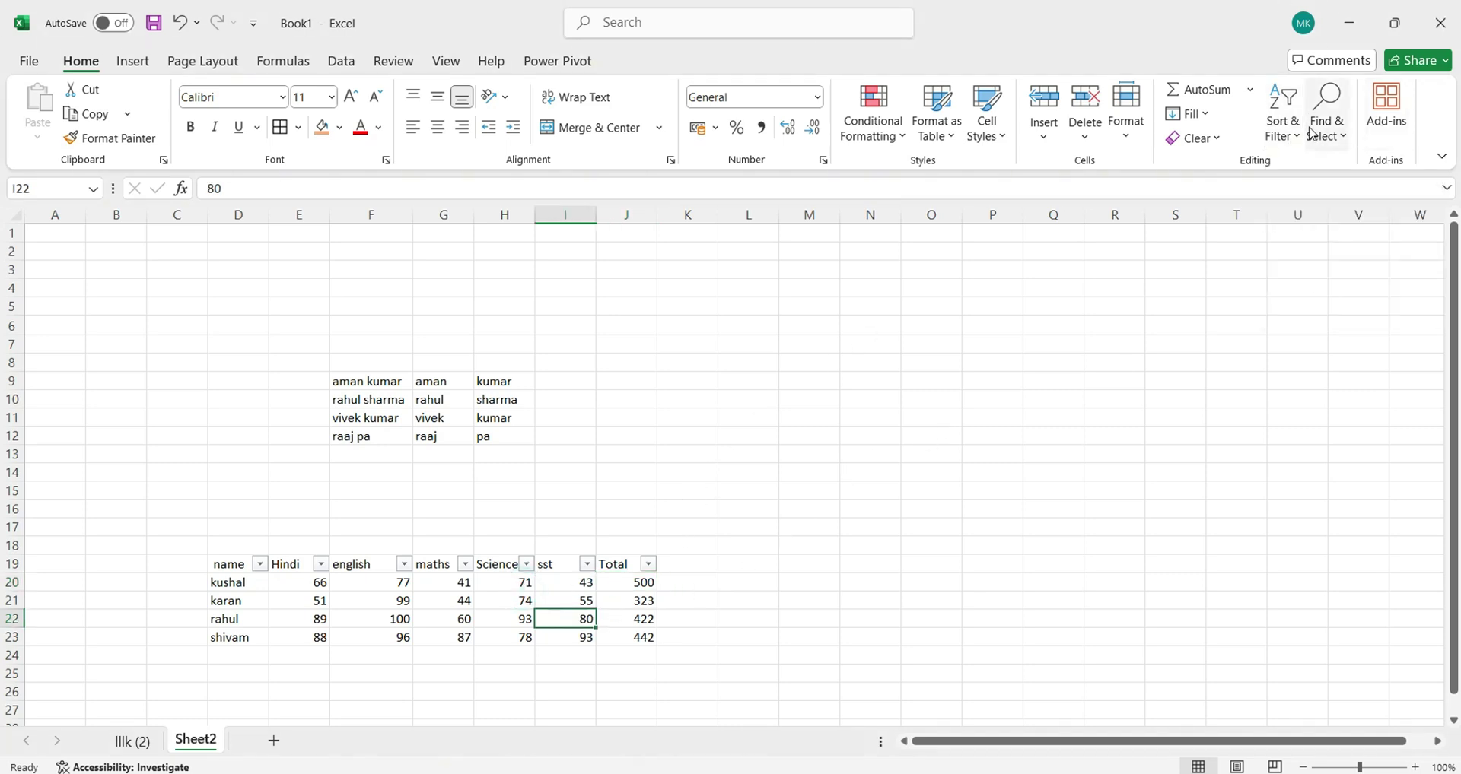
Step: Turn filtering for the marks table off and back on
left_click(1283, 114)
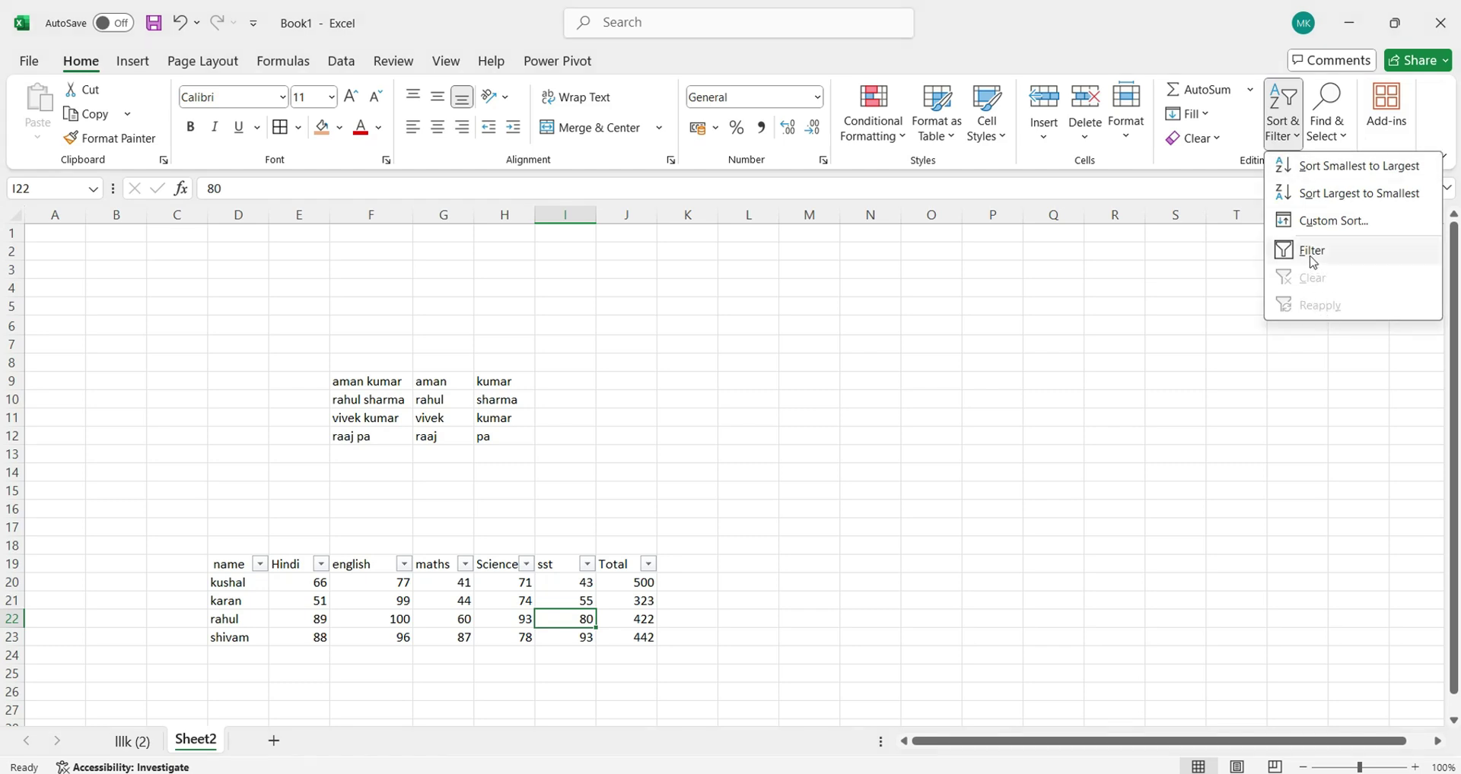
left_click(1310, 250)
left_click(1282, 114)
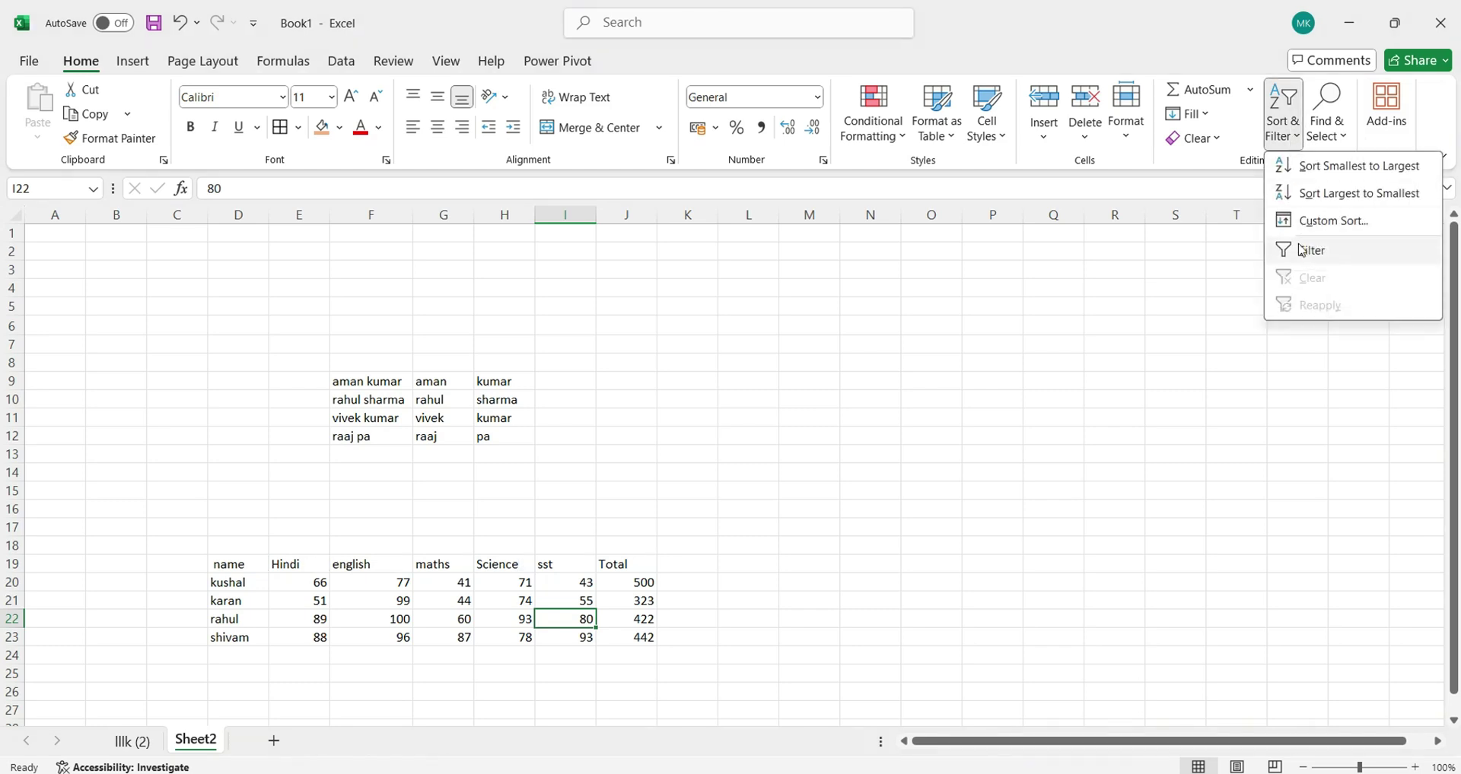
key("ctrl+shift+l")
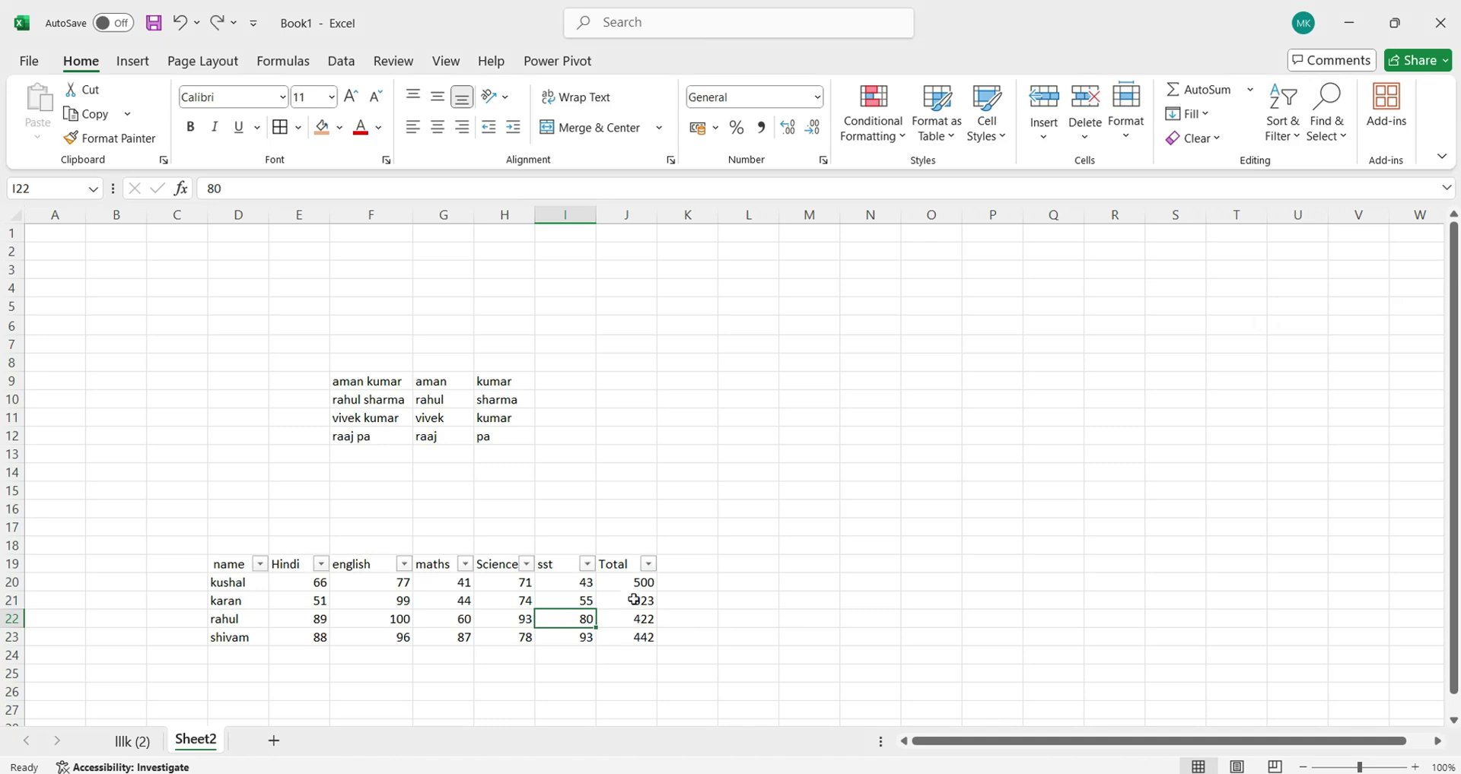
Step: Sort the marks table by Total from smallest to largest
left_click(638, 582)
left_click(648, 564)
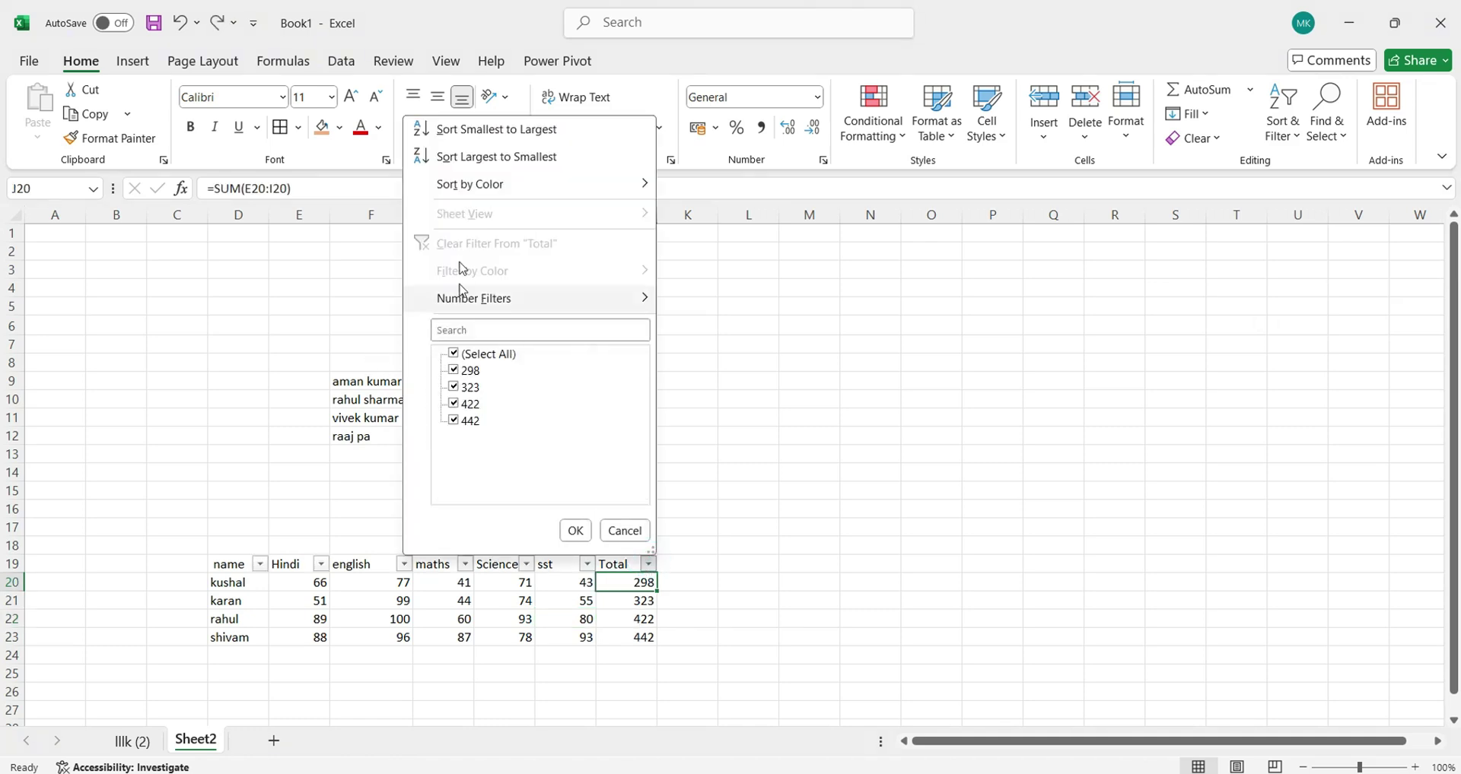
left_click(482, 129)
left_click(633, 622)
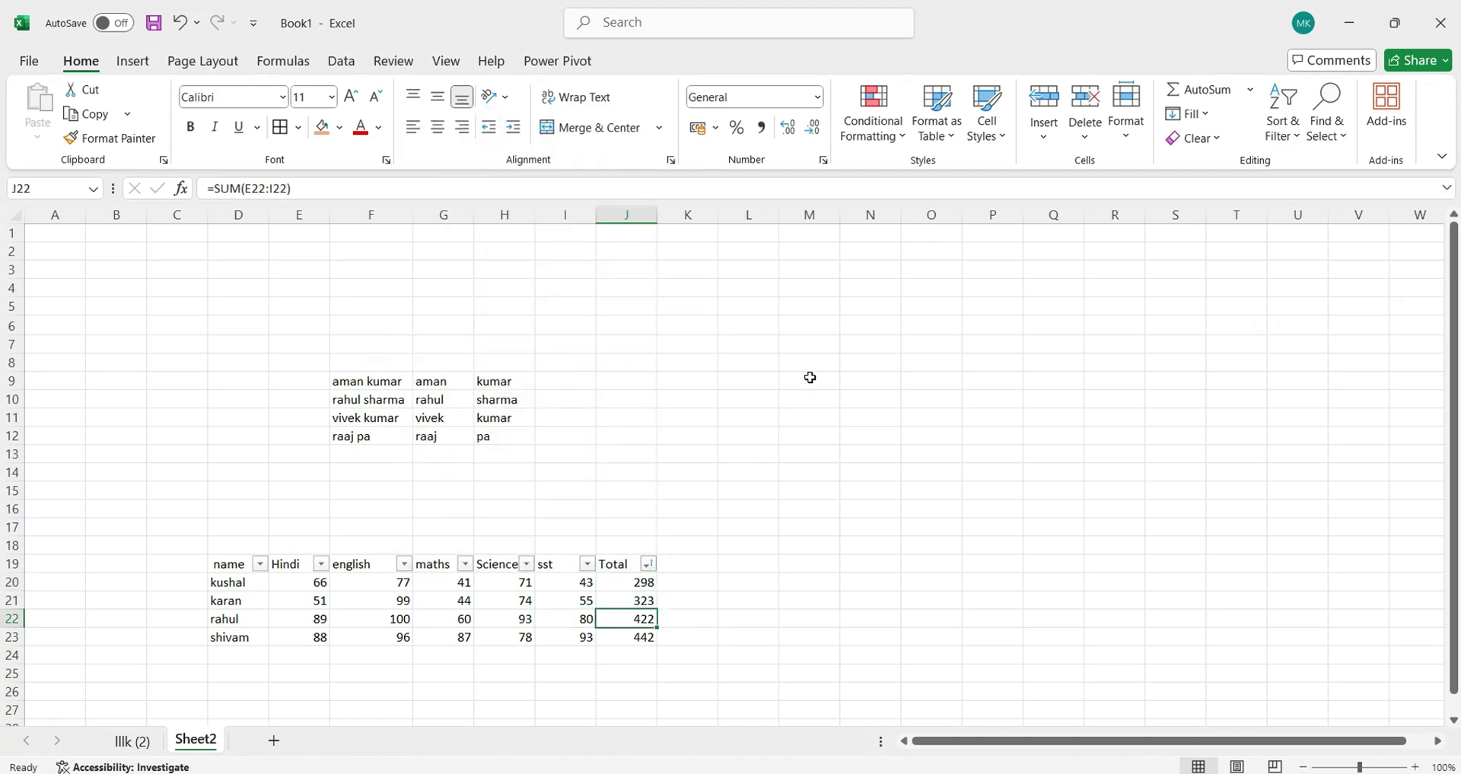
Step: Replace the Total formula in J20 with the value 500
left_click(639, 582)
type("50")
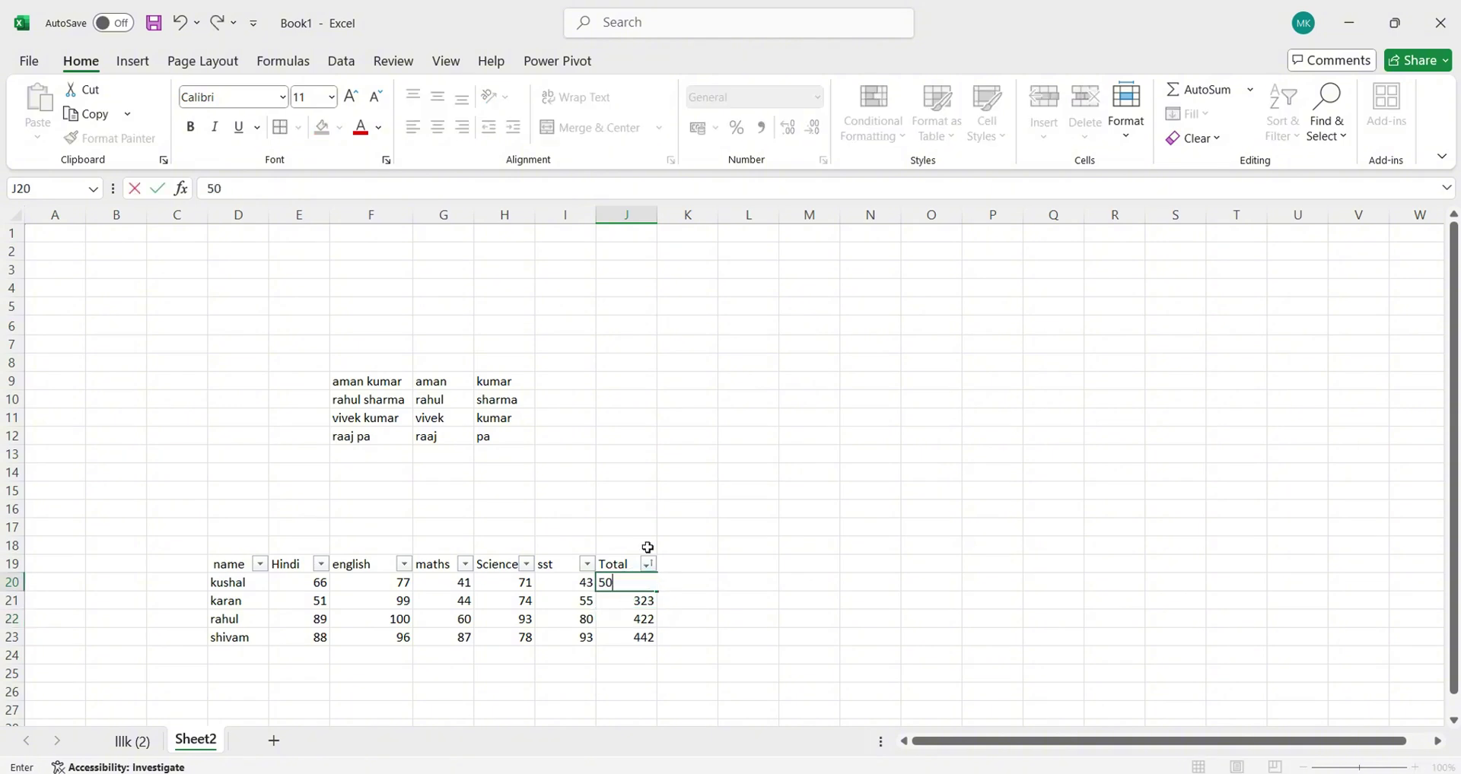
type("0")
key("Return")
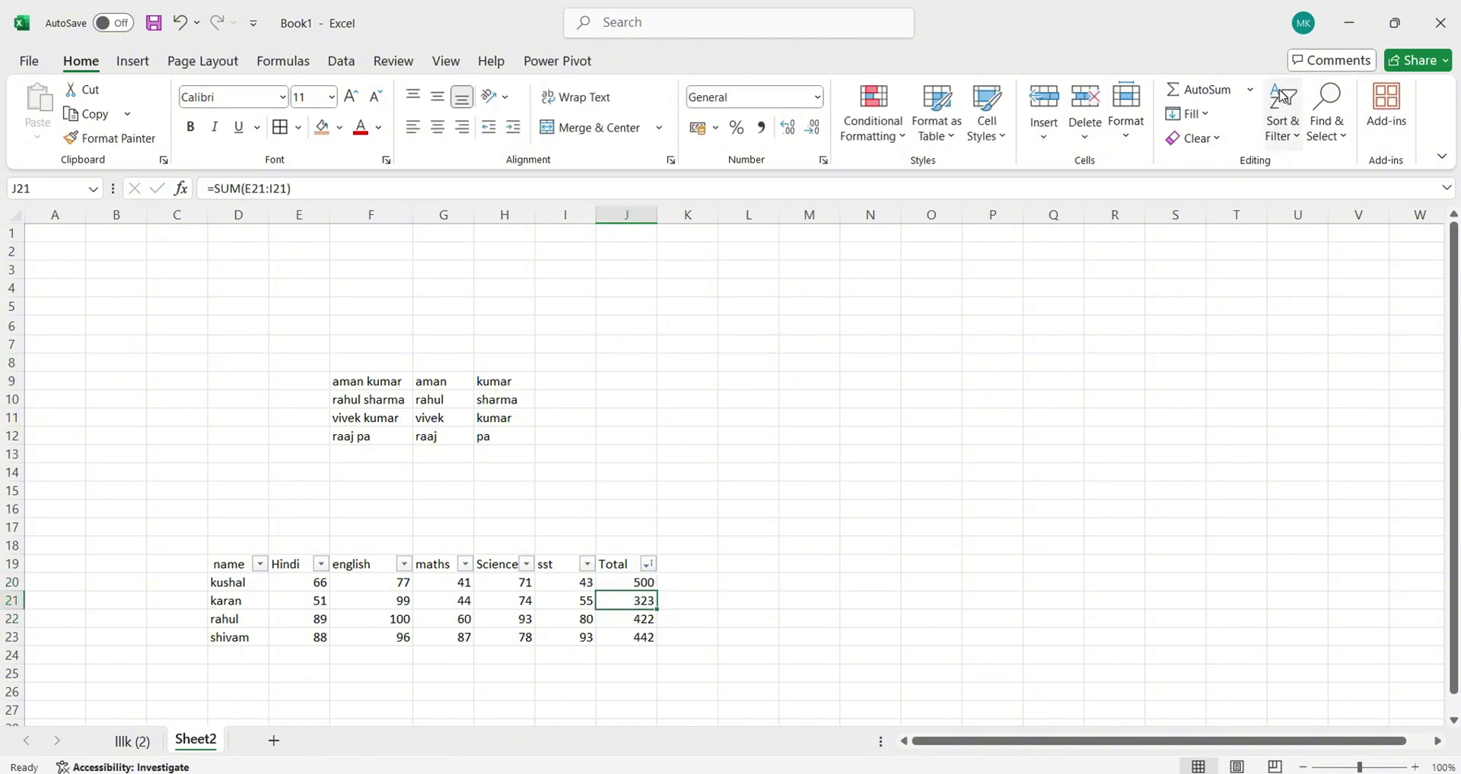
Step: Reapply the Total sort so the marks table is reordered with the changed value
left_click(1282, 114)
left_click(1291, 308)
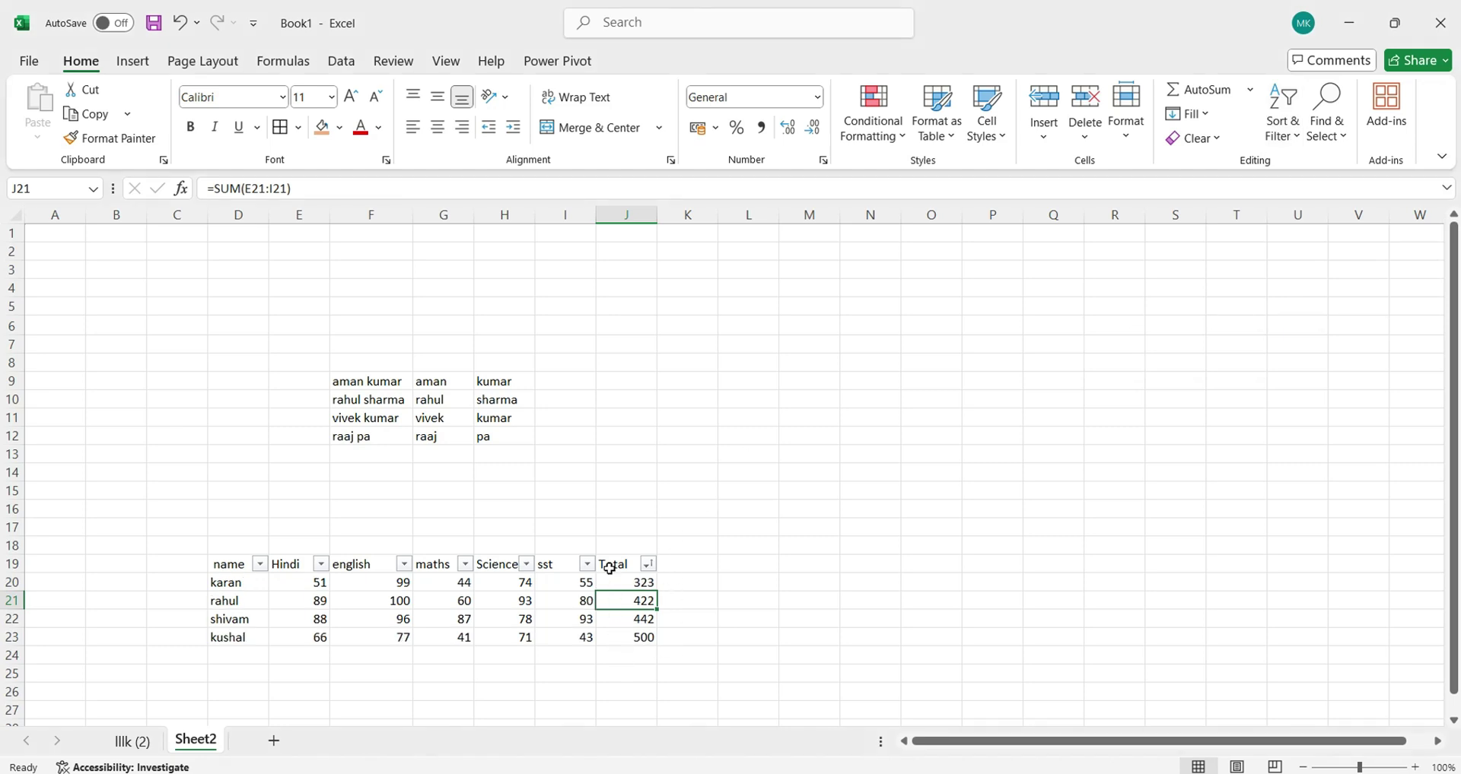
left_click(604, 595)
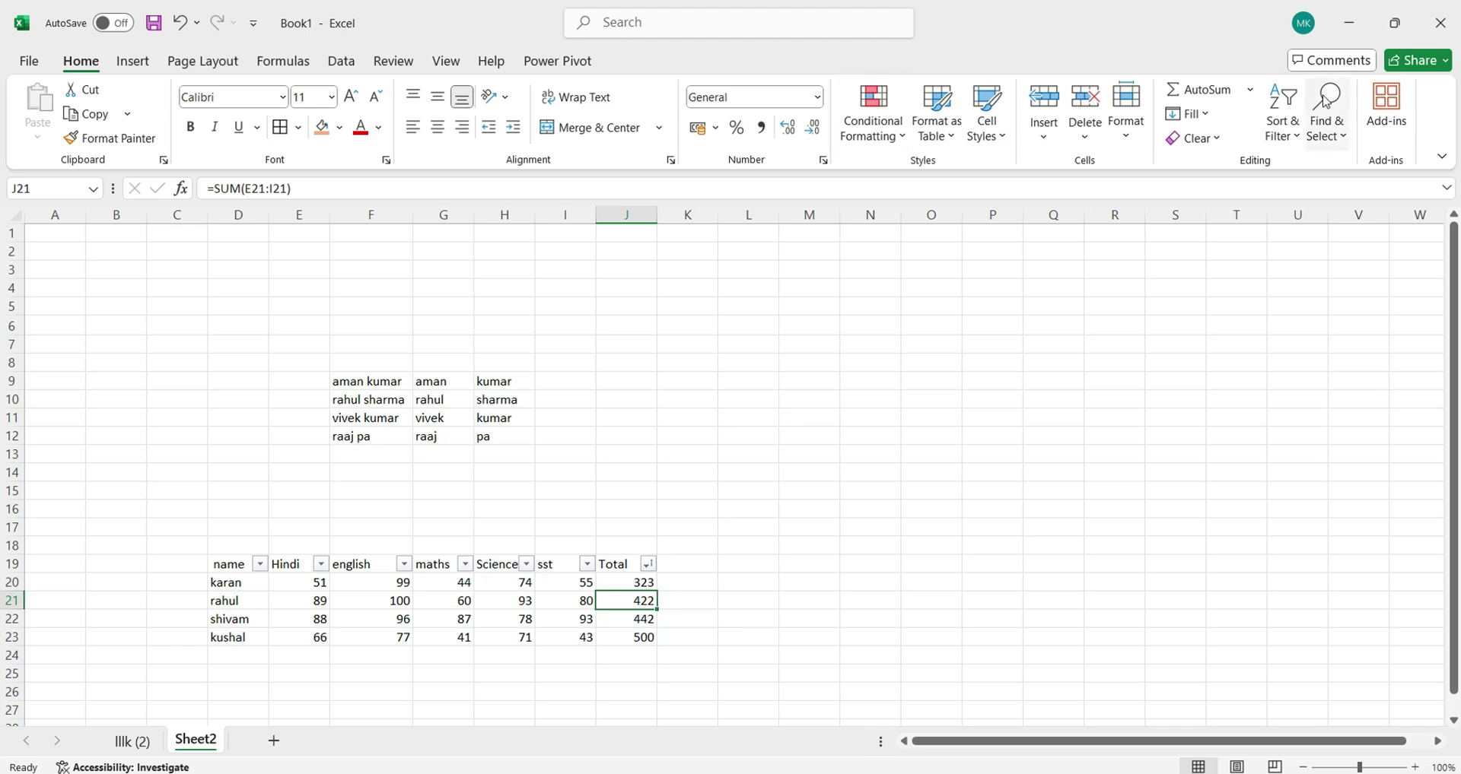
left_click(288, 61)
left_click(340, 60)
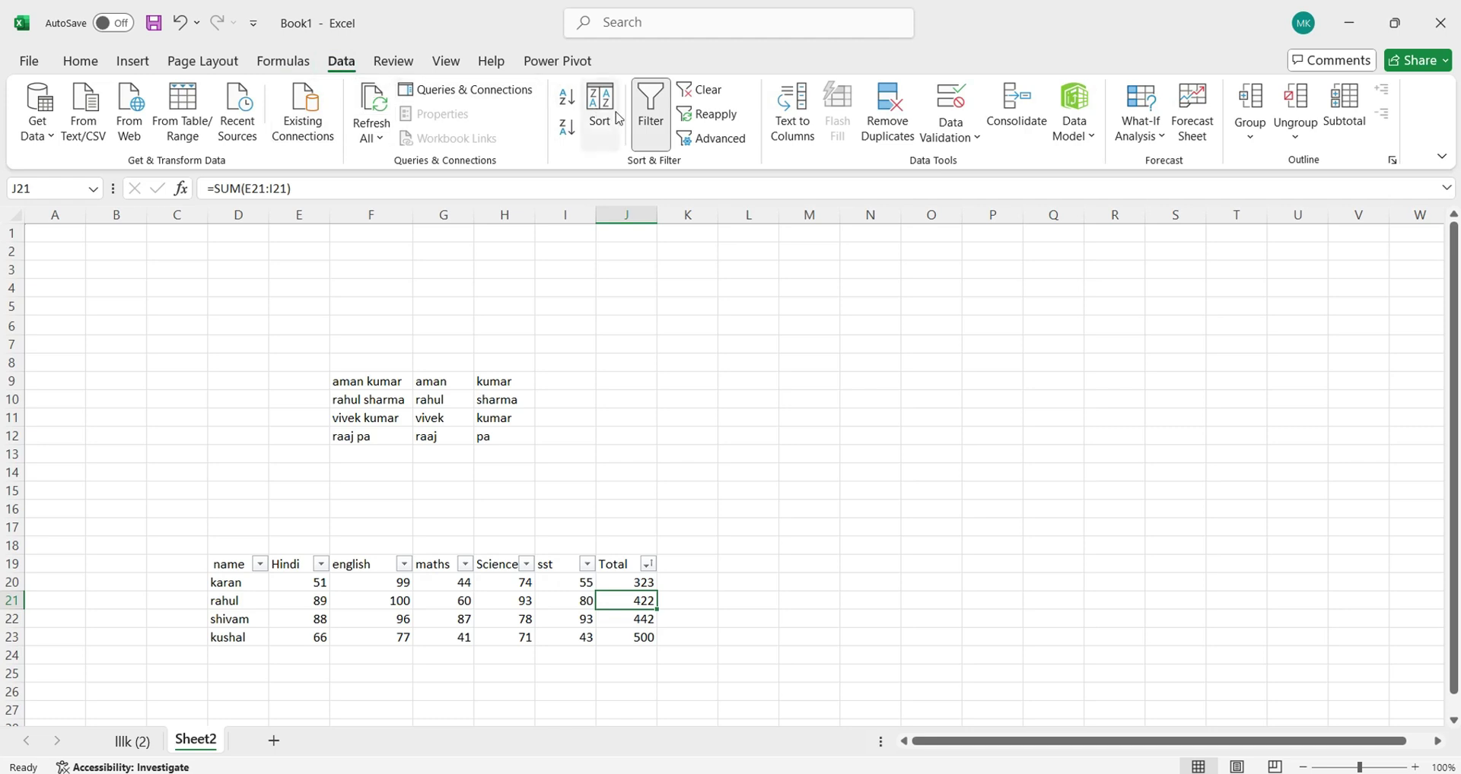
left_click(81, 61)
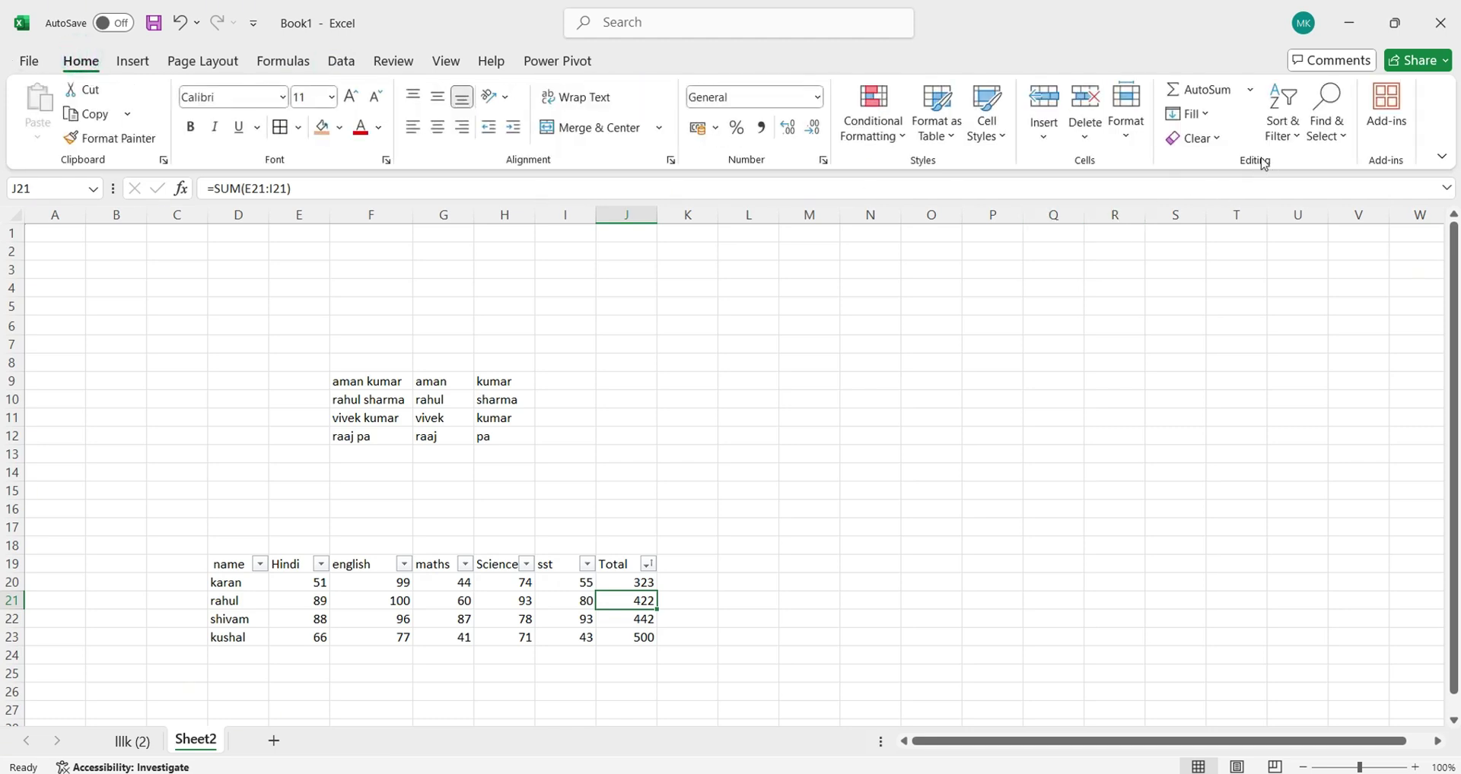
left_click(1330, 141)
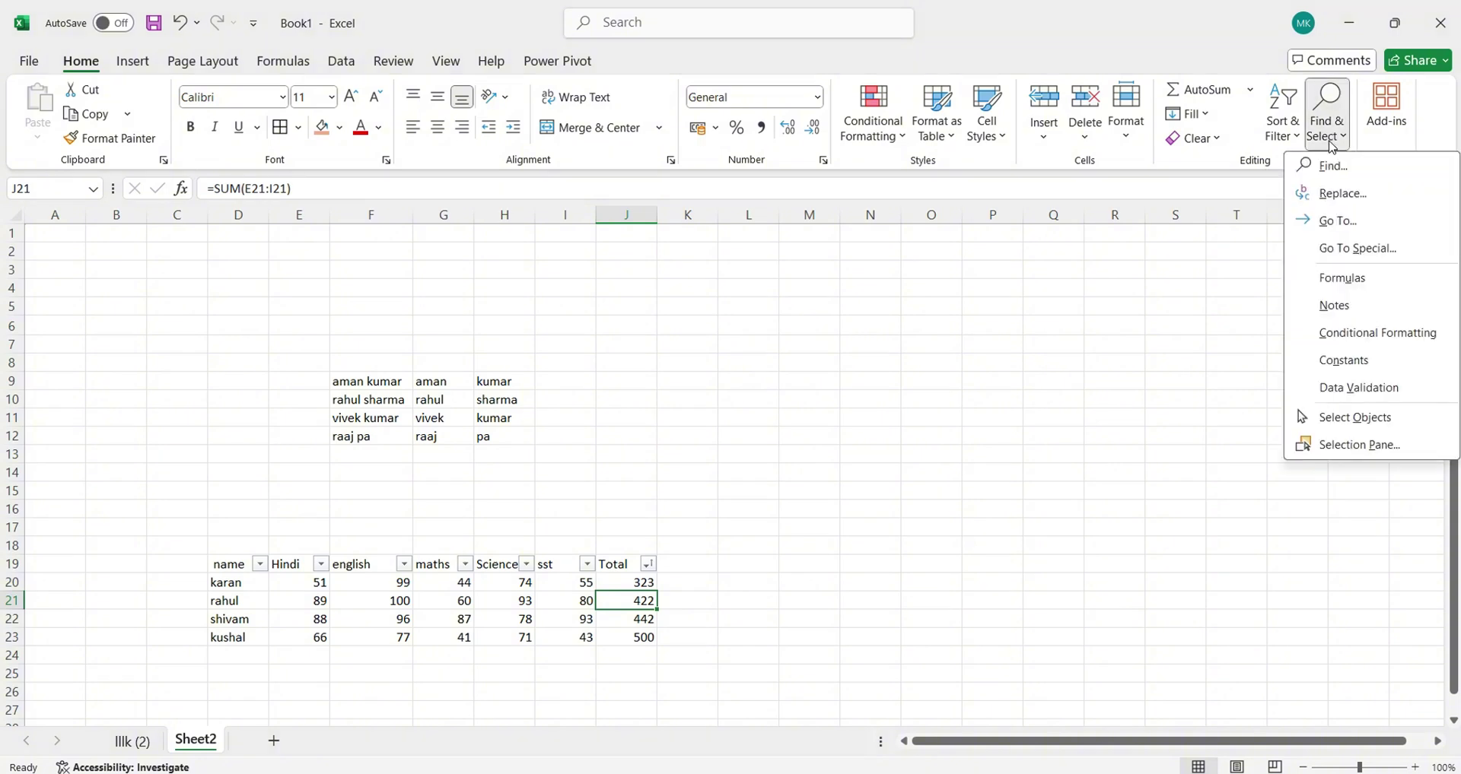
left_click(1298, 137)
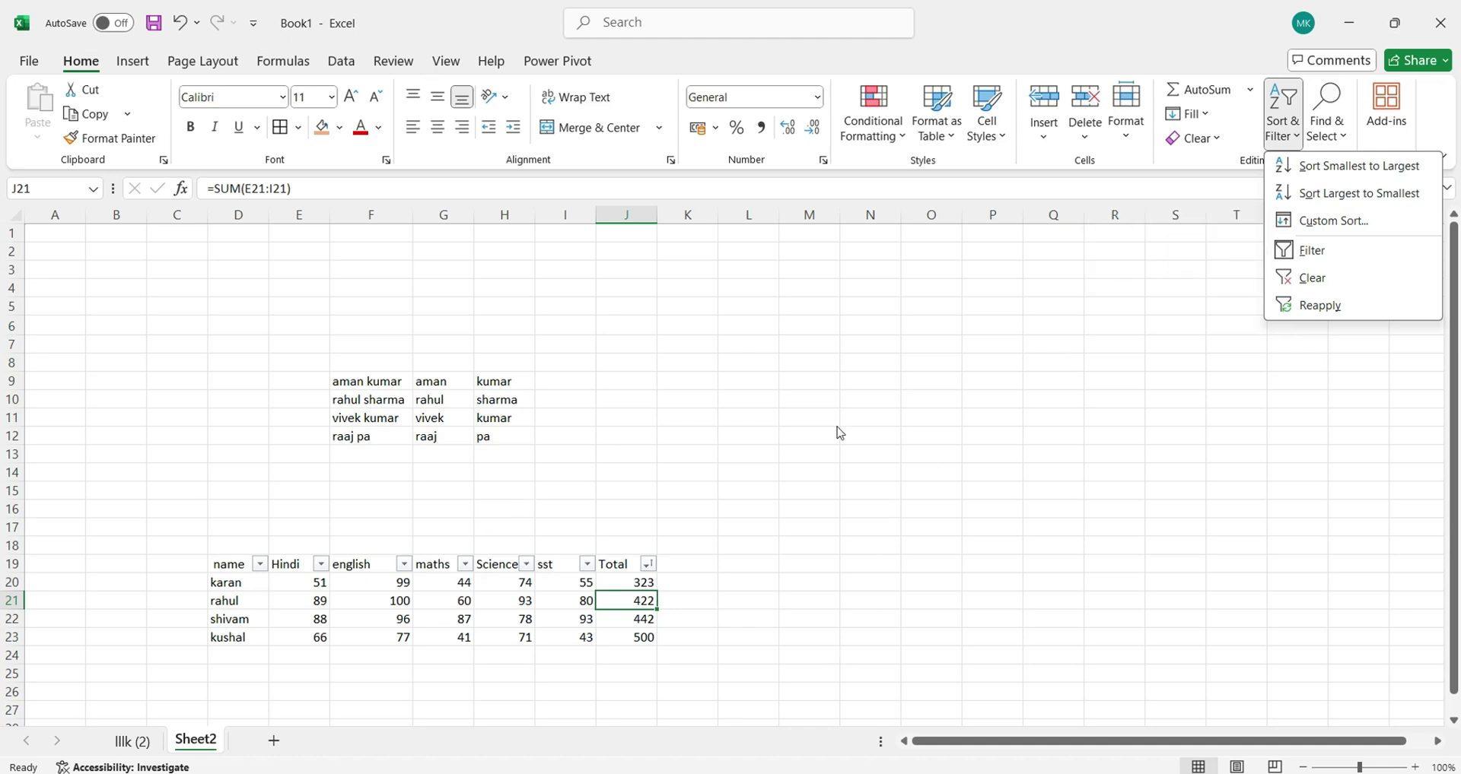
left_click(714, 508)
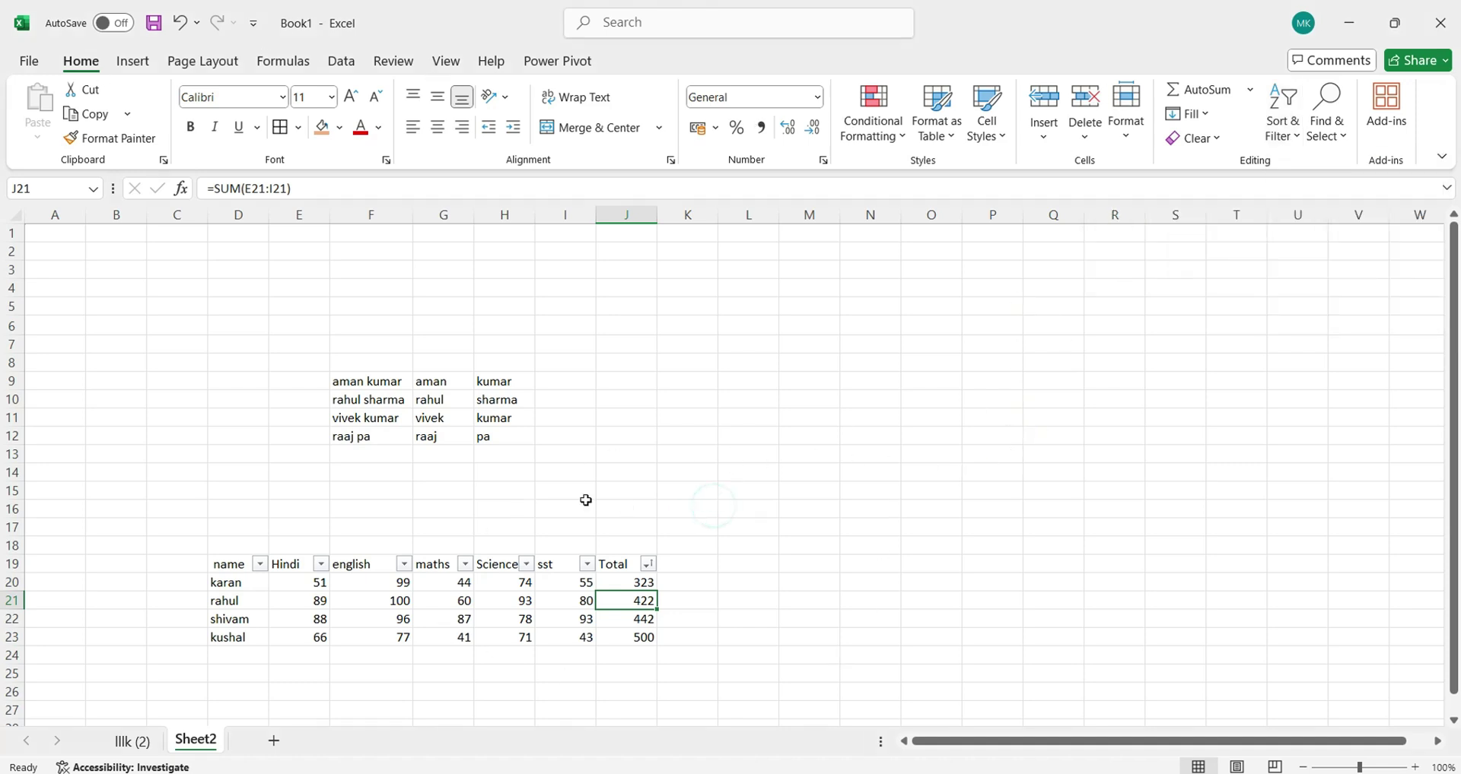
Step: Give the maths marks in G20:G21 a red font color and a medium blue theme fill
left_click_drag(459, 588, 460, 600)
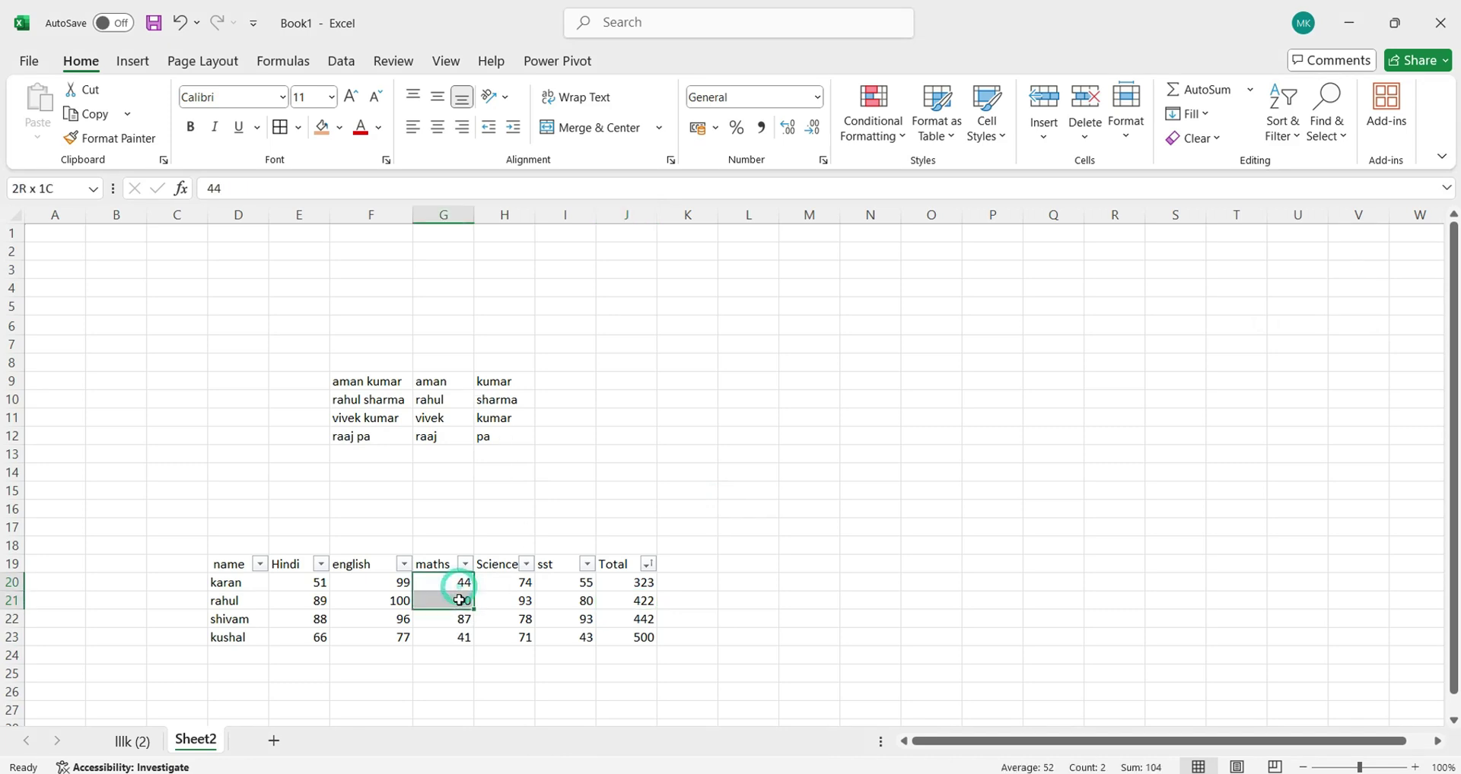
left_click(361, 127)
left_click(340, 127)
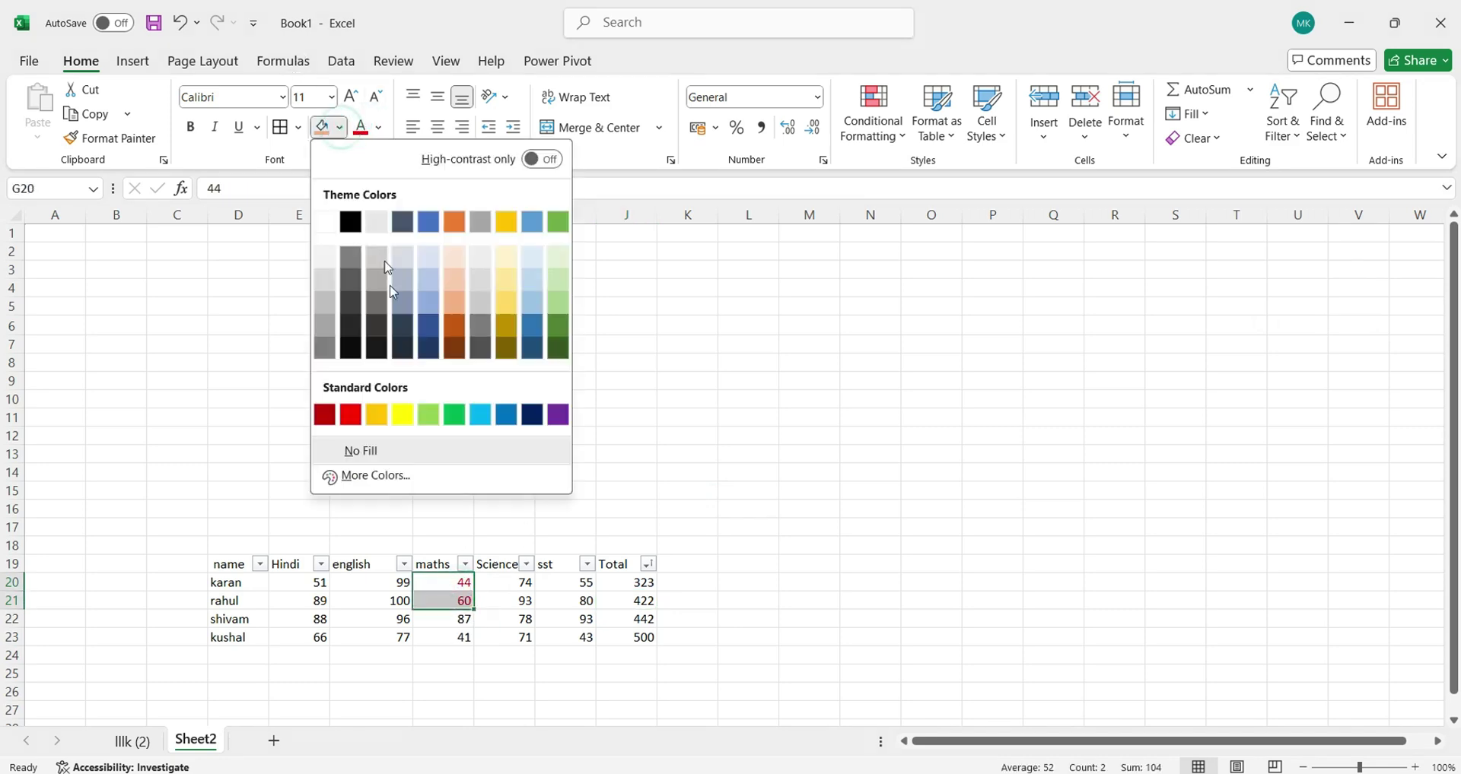
left_click(428, 304)
Step: Fill the maths mark in G22 with gray and the one in G23 with light green
left_click(438, 622)
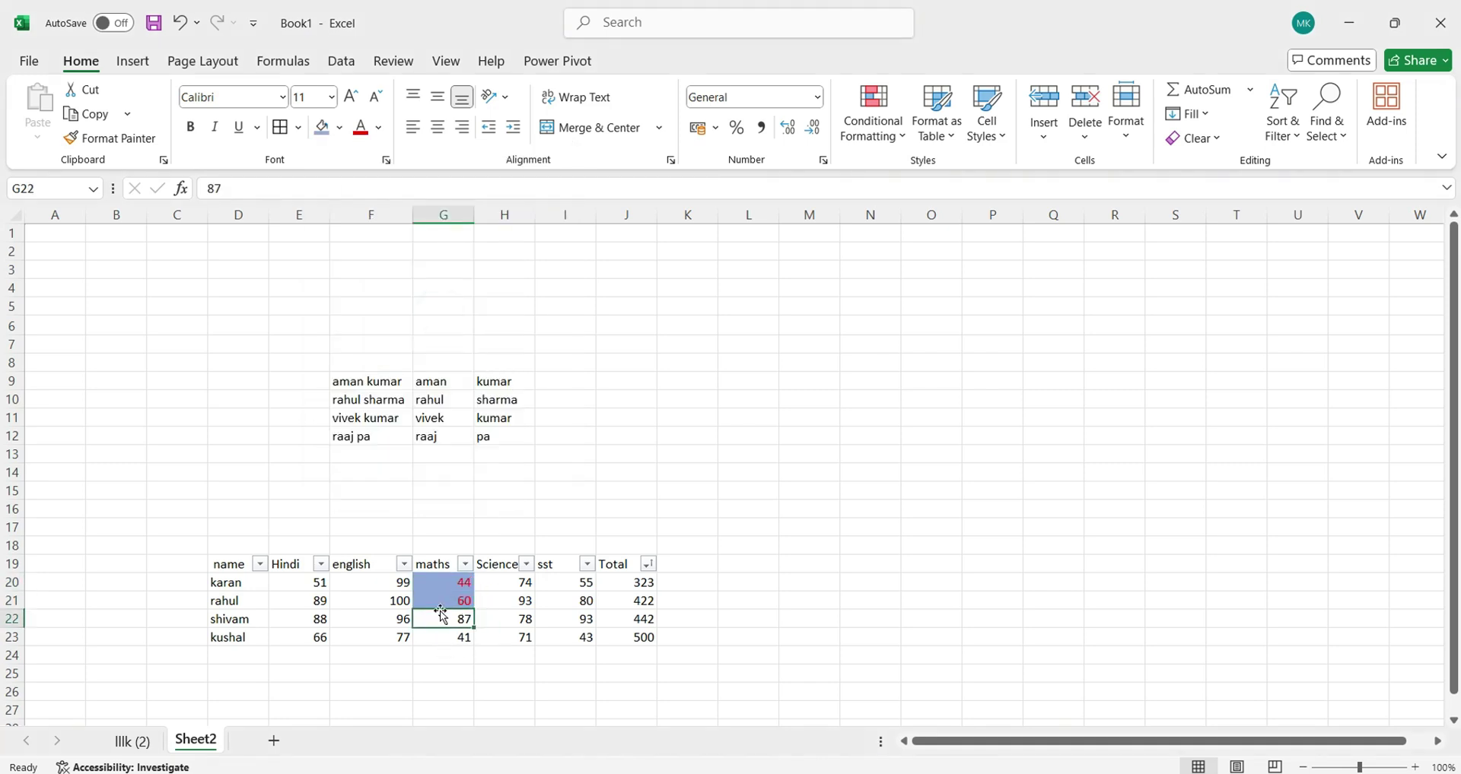
left_click(340, 127)
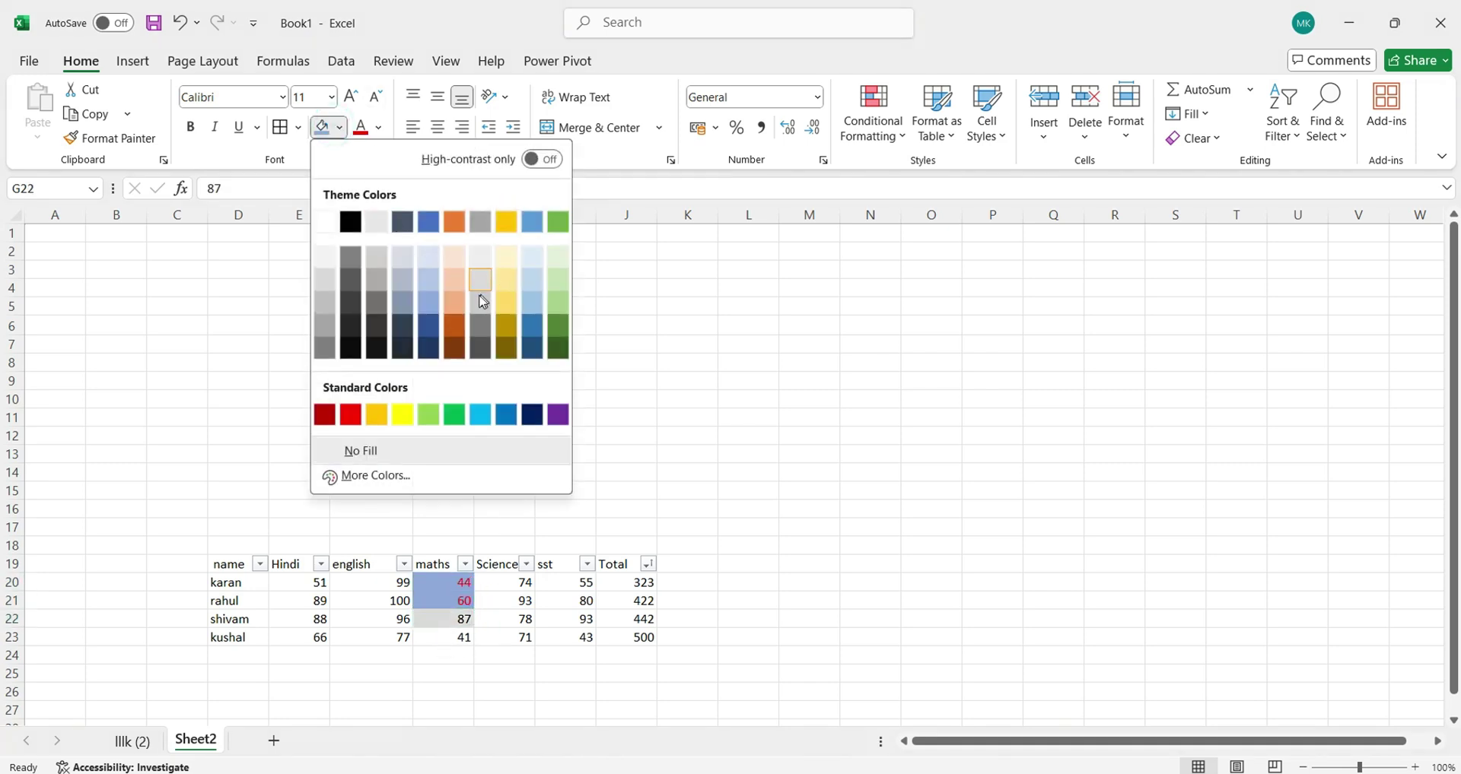
left_click(480, 296)
left_click(460, 638)
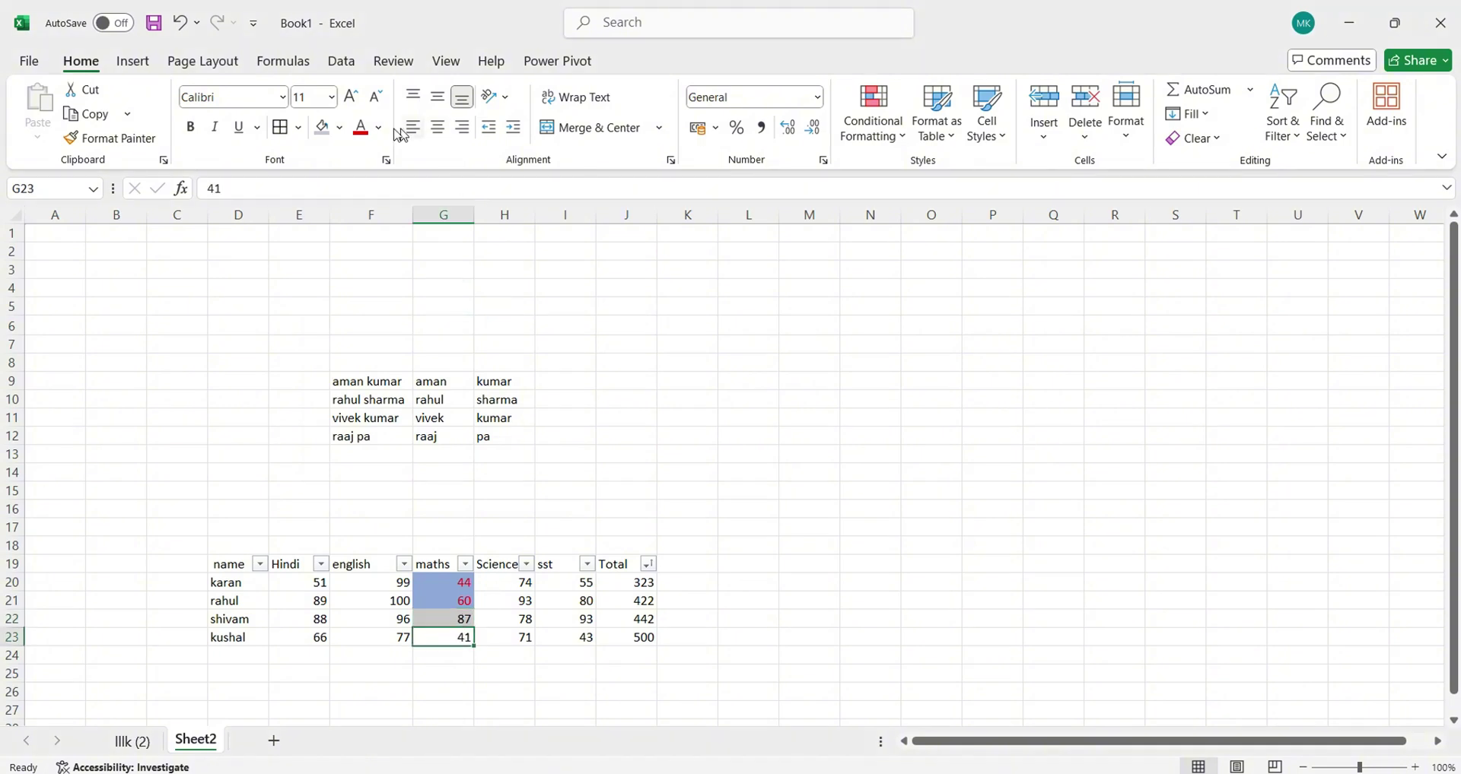
left_click(339, 127)
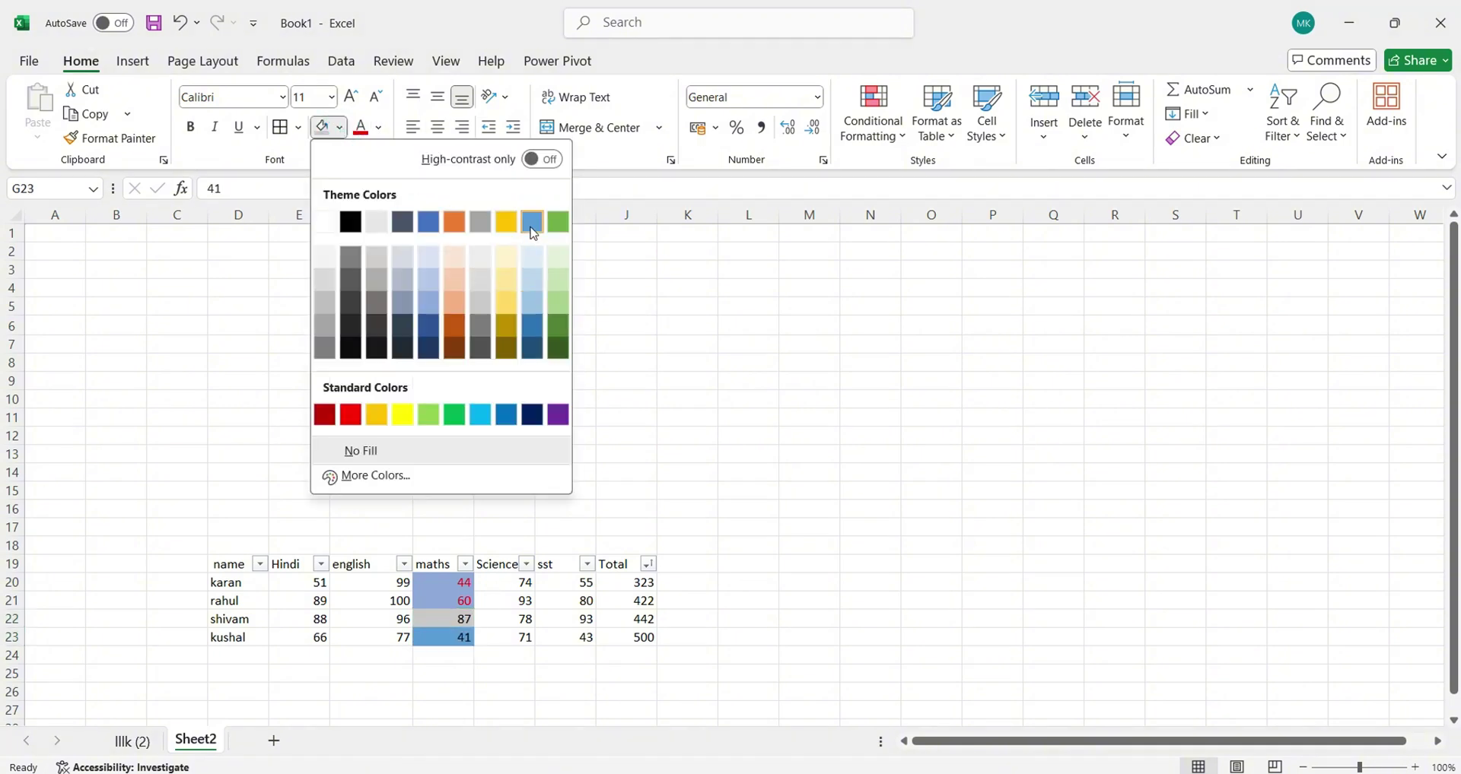
left_click(559, 282)
Step: Custom sort only the maths marks in G20:G23 by cell color, with light green on top
left_click_drag(450, 580, 456, 639)
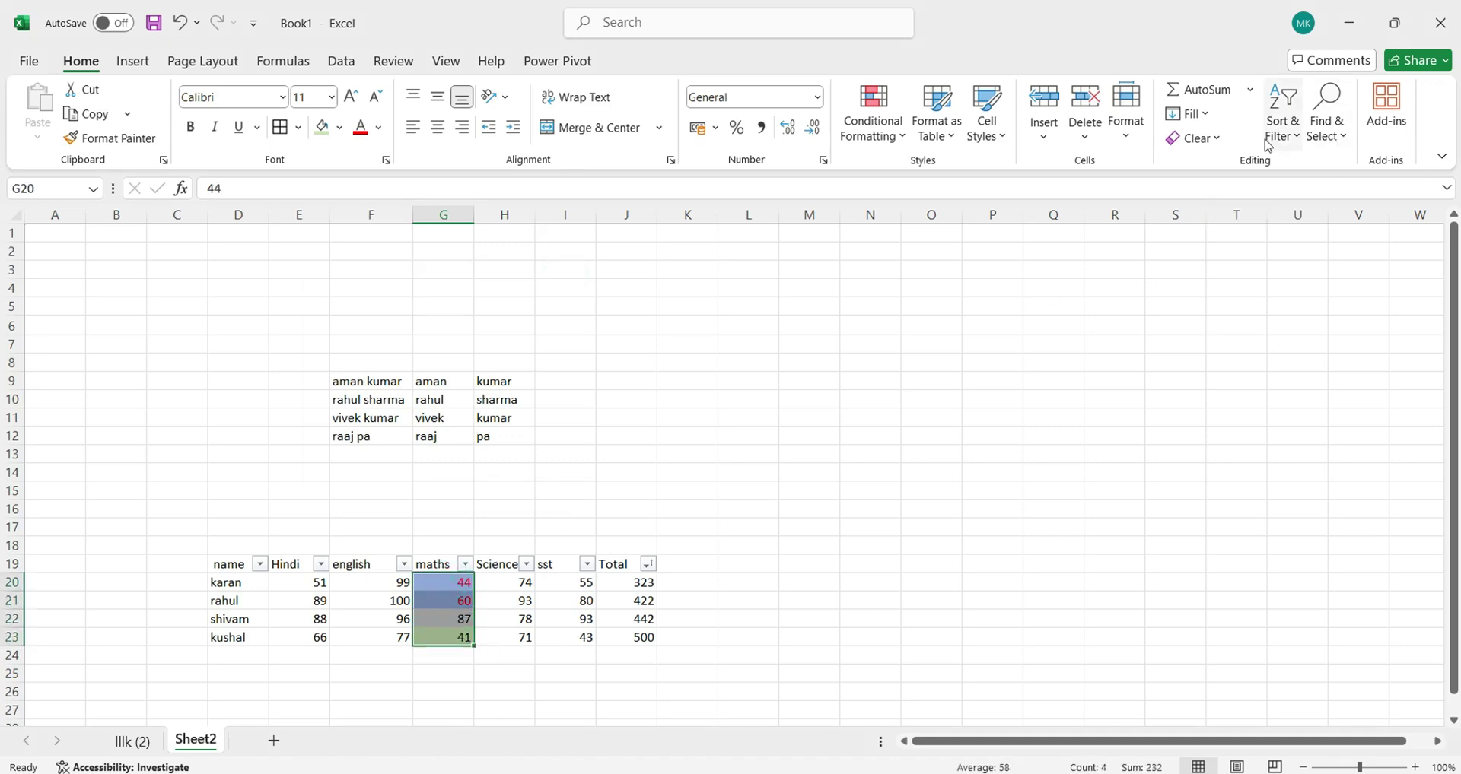
left_click(1283, 115)
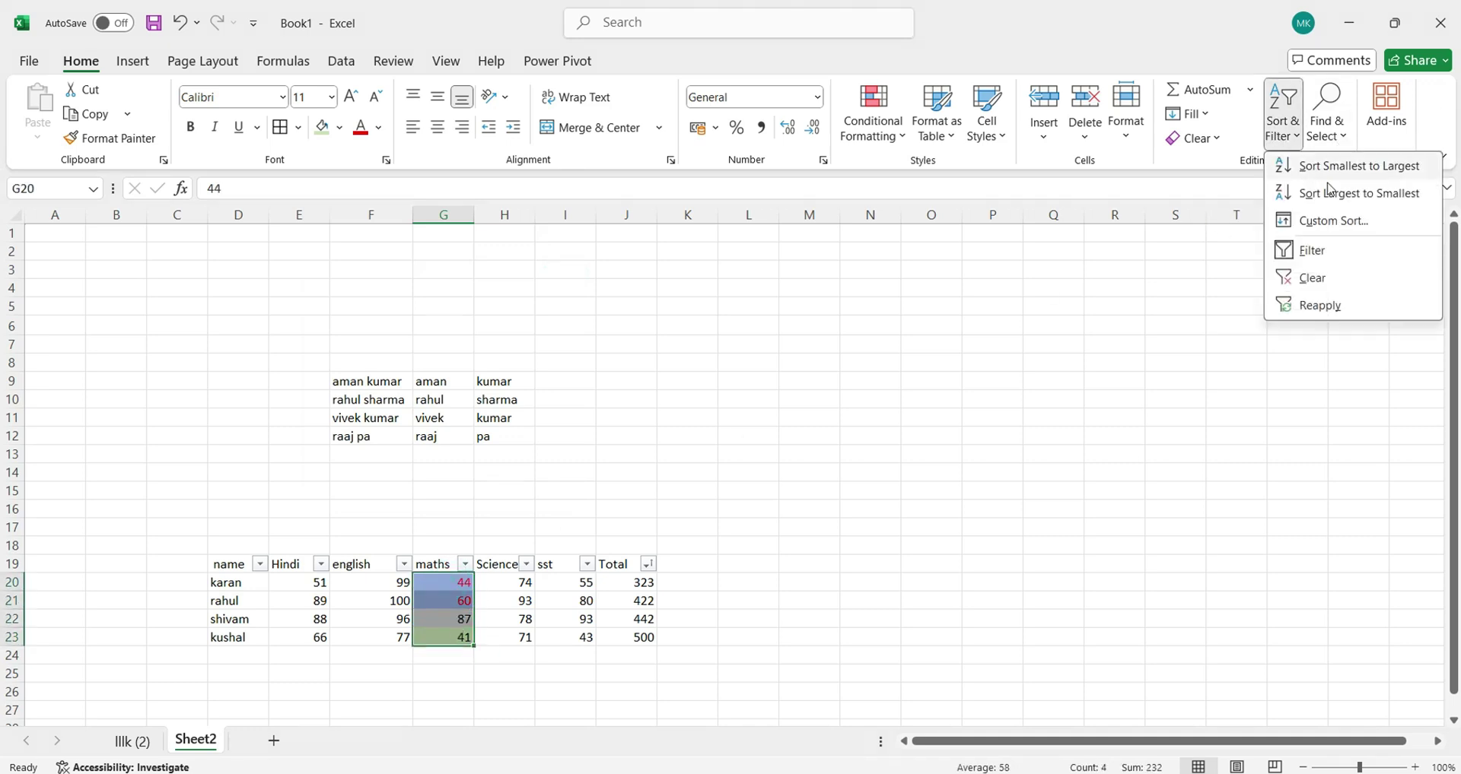
left_click(1333, 225)
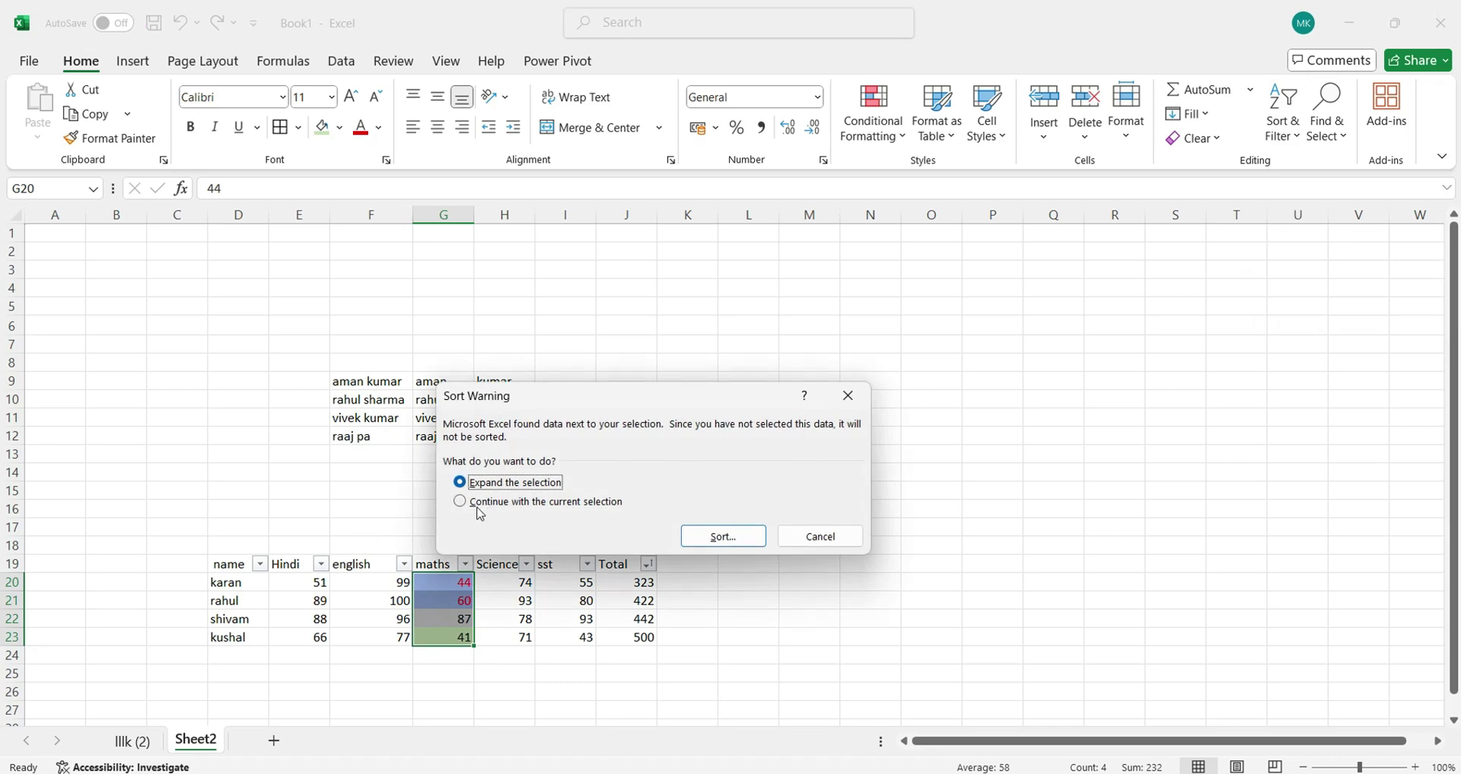
left_click(466, 504)
left_click(741, 536)
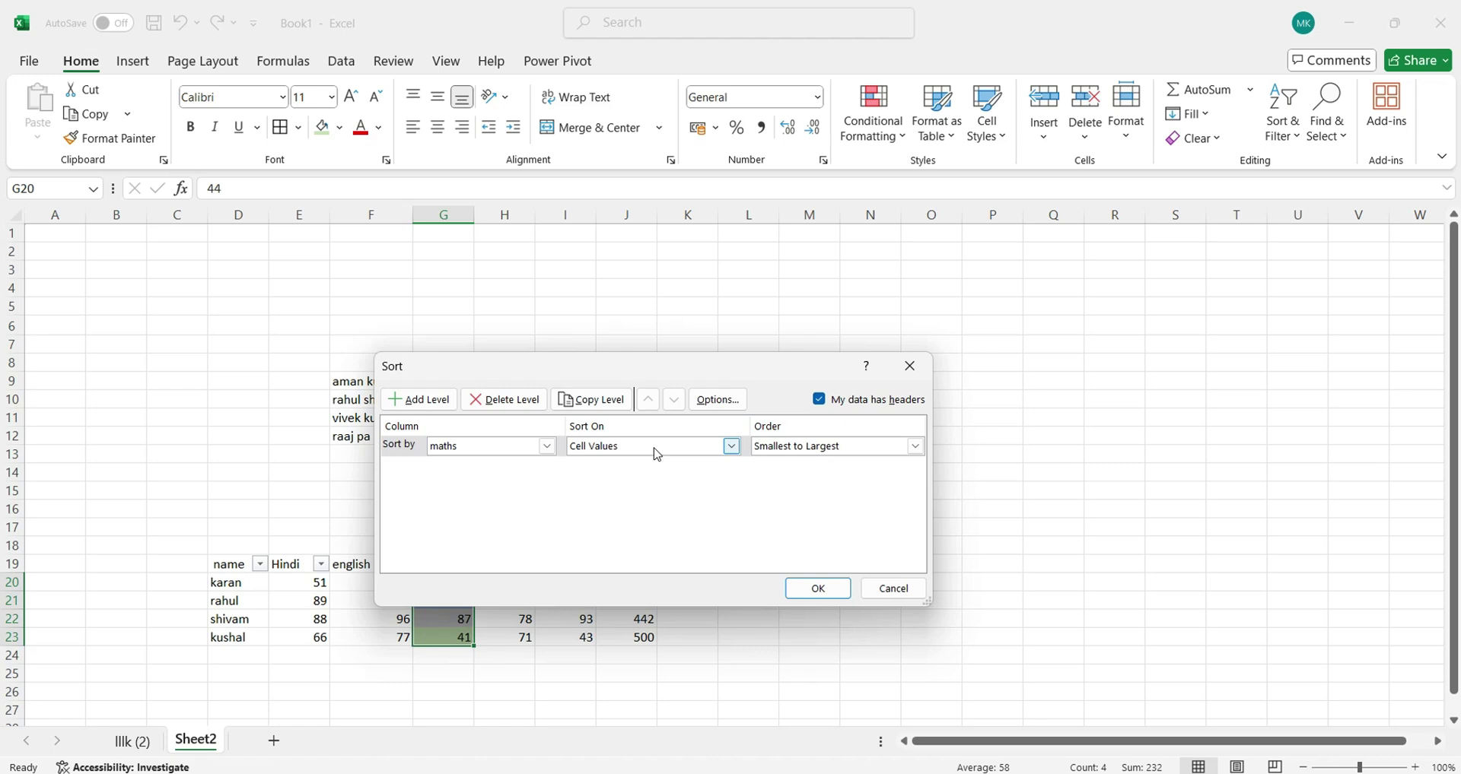
left_click(732, 446)
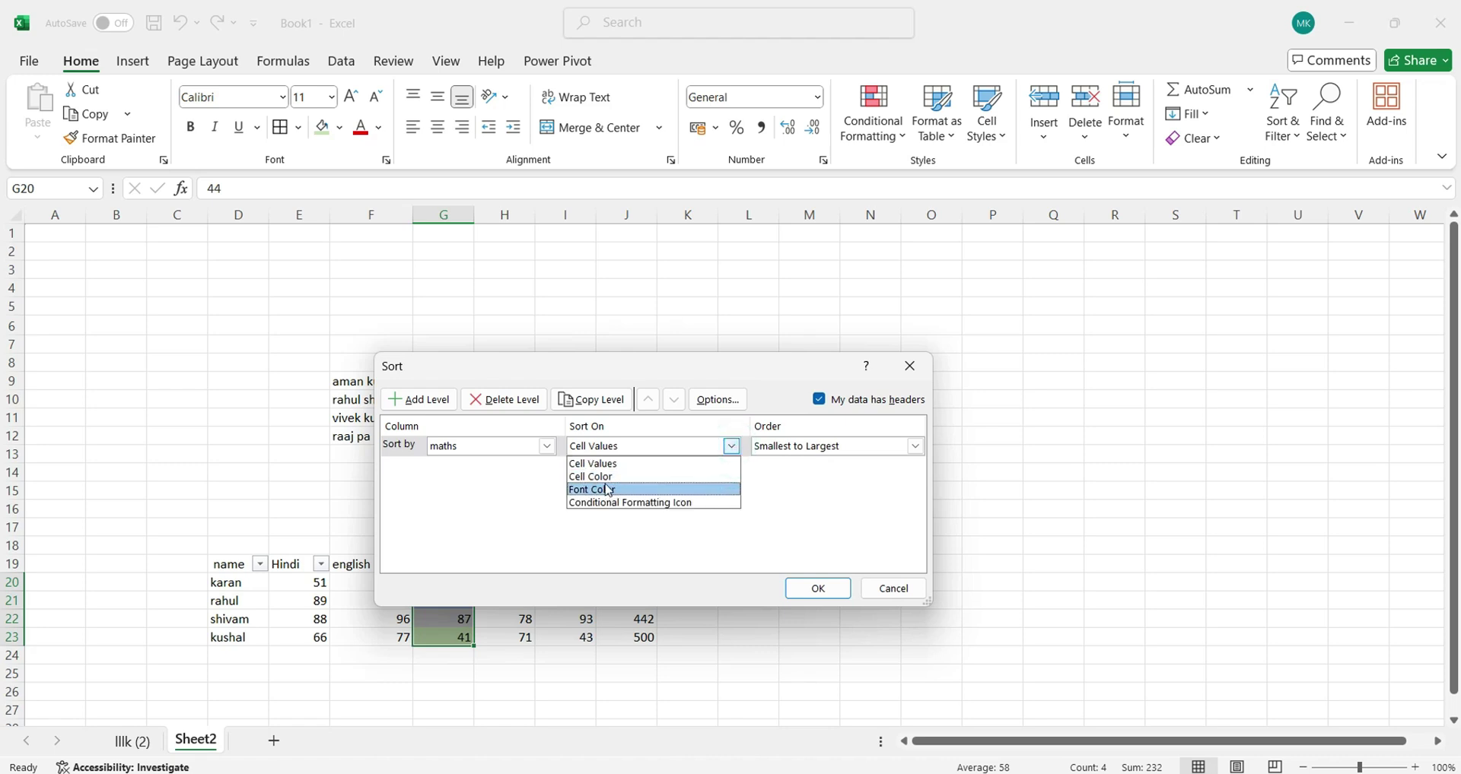
left_click(597, 383)
left_click_drag(691, 375, 790, 341)
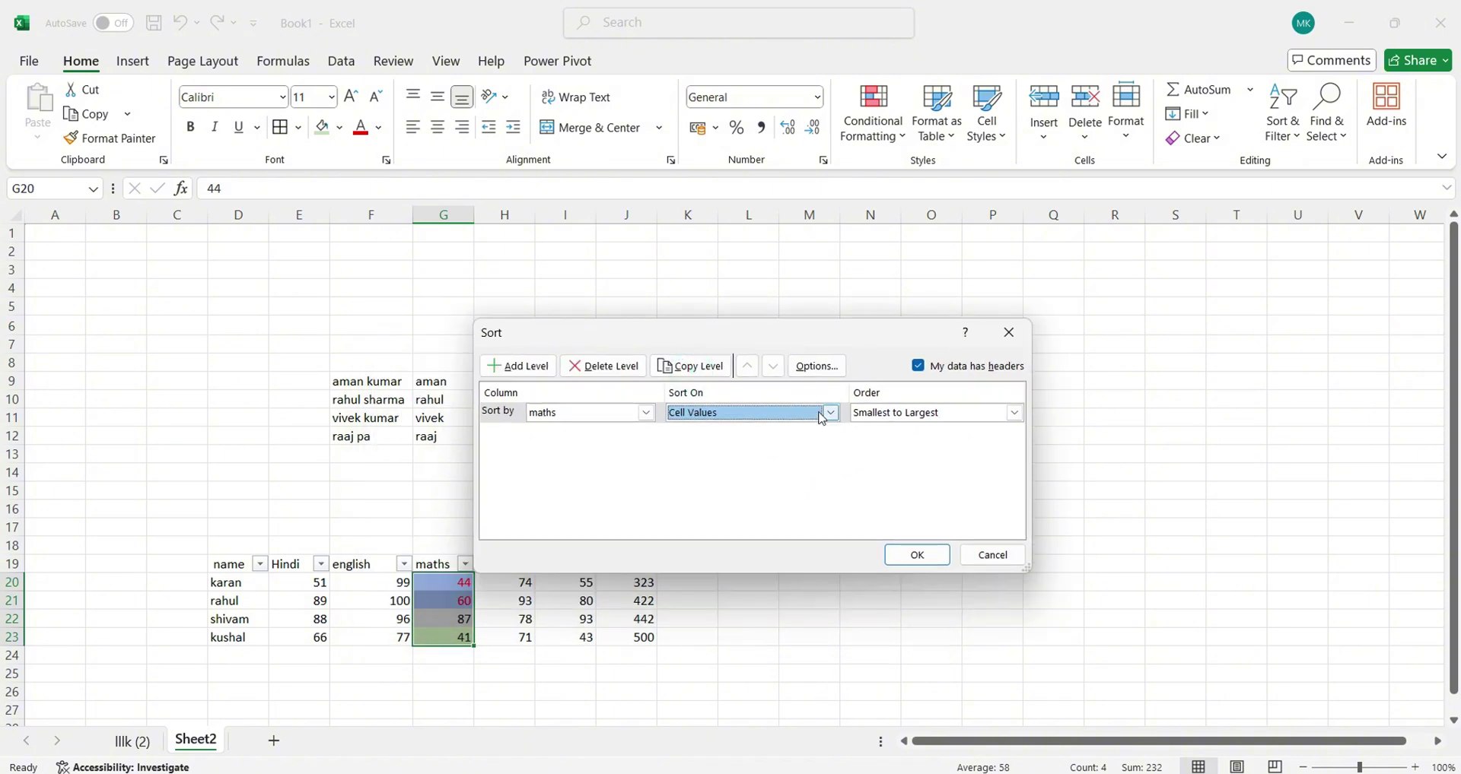
left_click(822, 417)
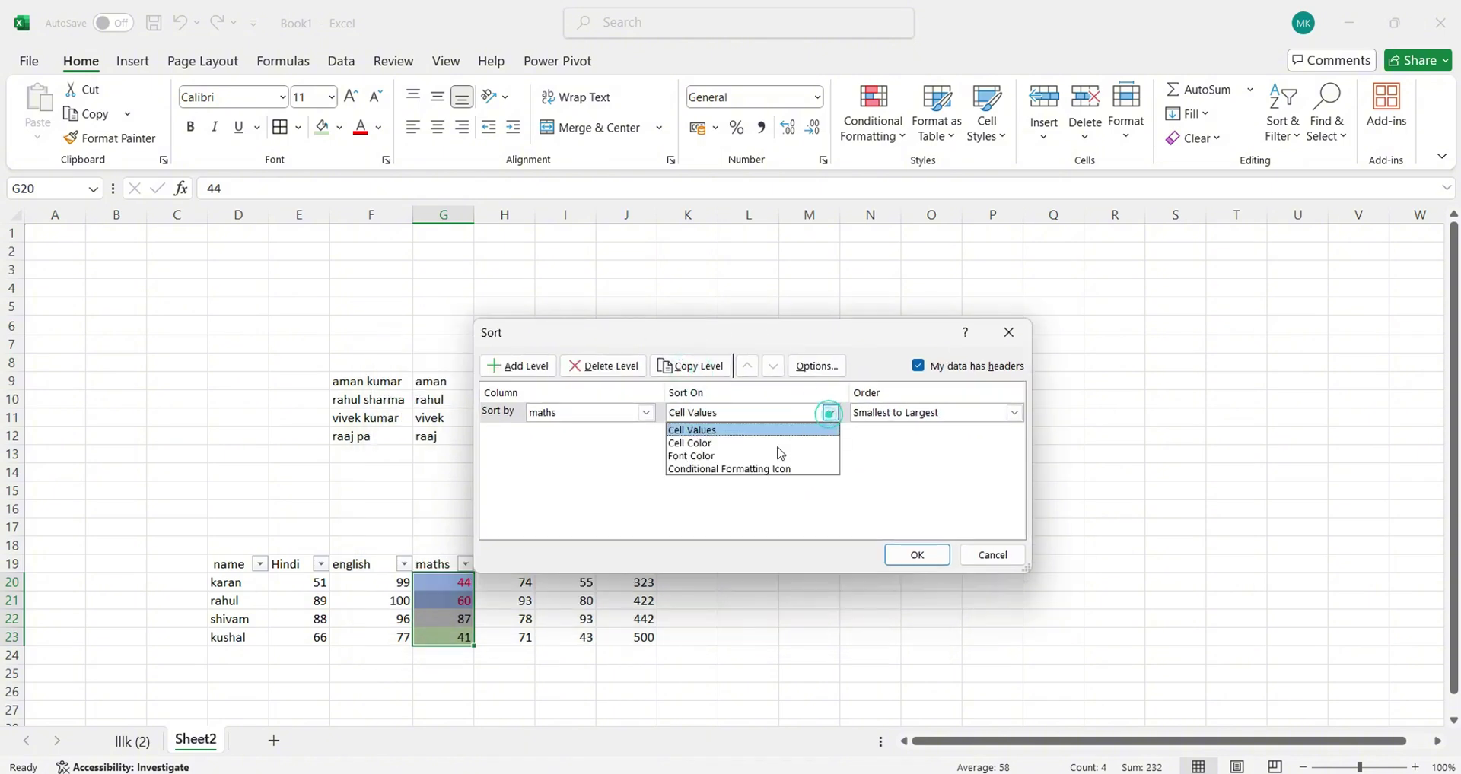
left_click(713, 443)
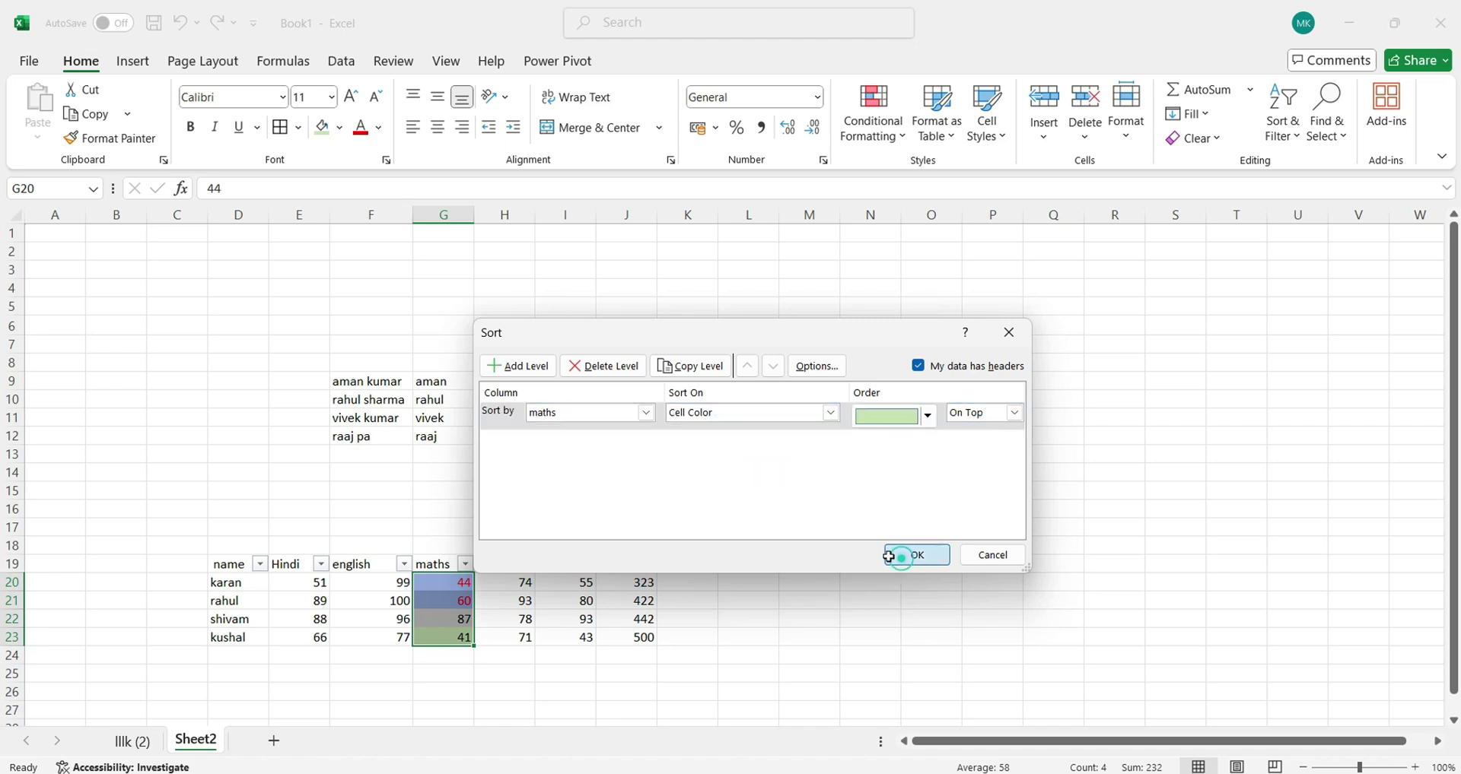
left_click(905, 555)
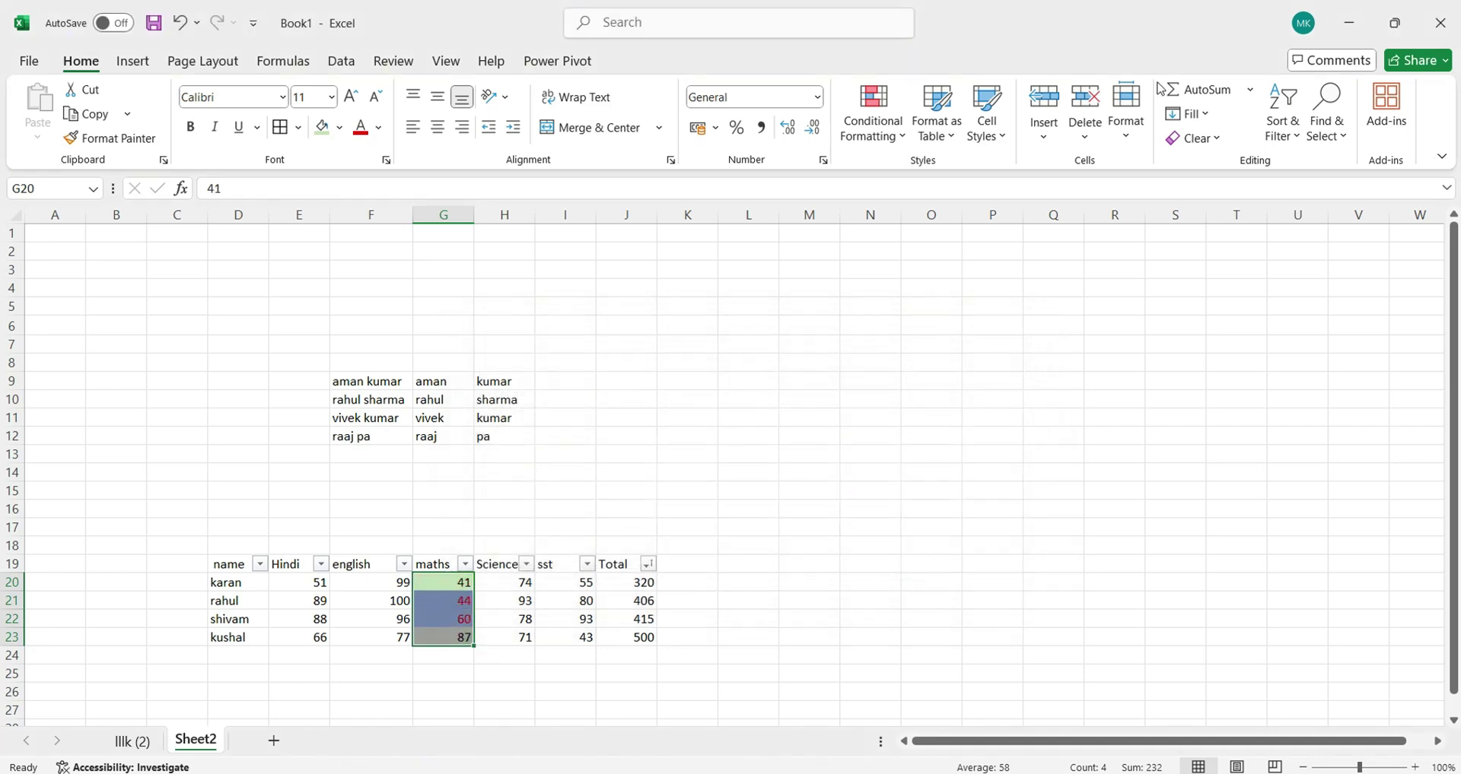
Step: Sort the maths marks in G20:G23 again by cell color, without expanding the selection, placing blue on top
left_click(1303, 142)
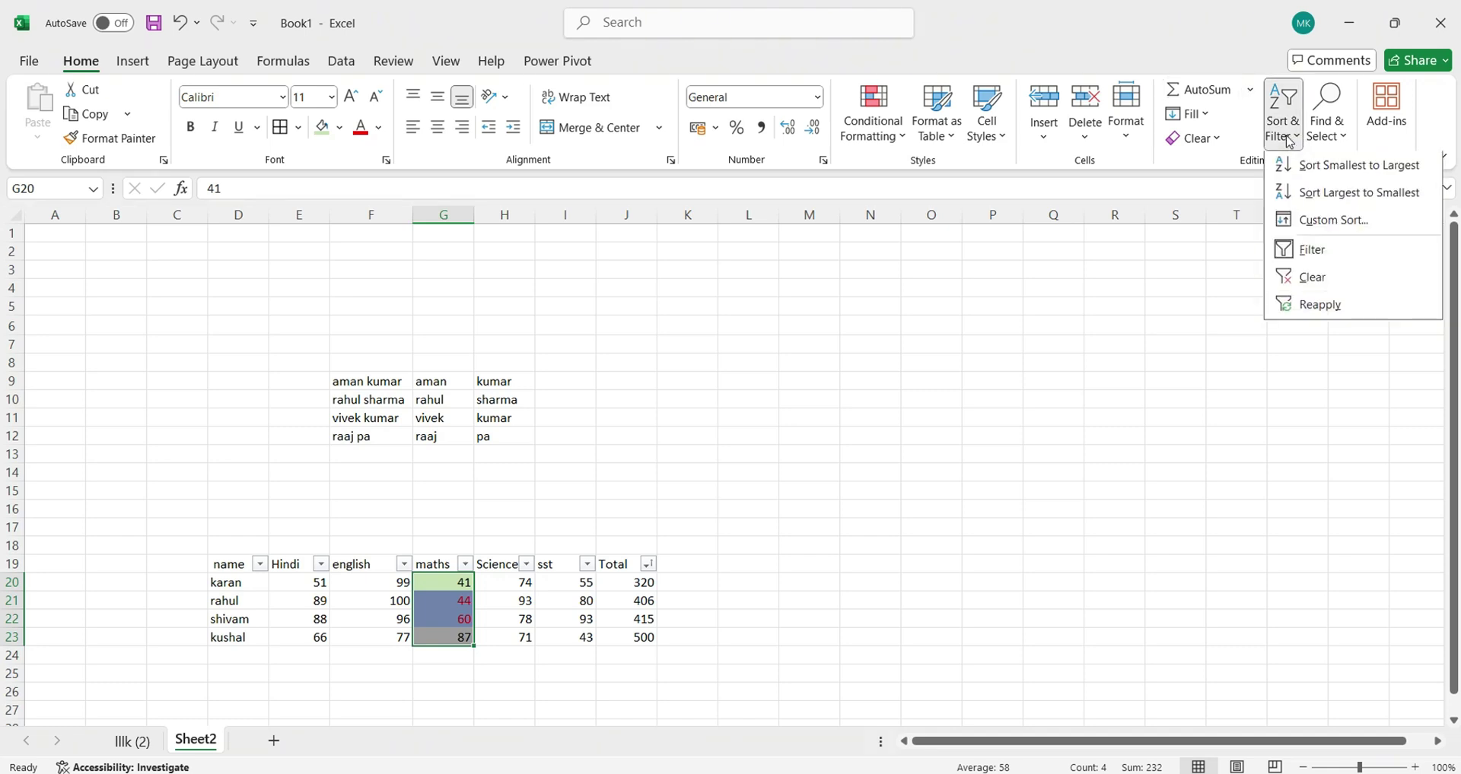
left_click(1320, 223)
left_click(599, 477)
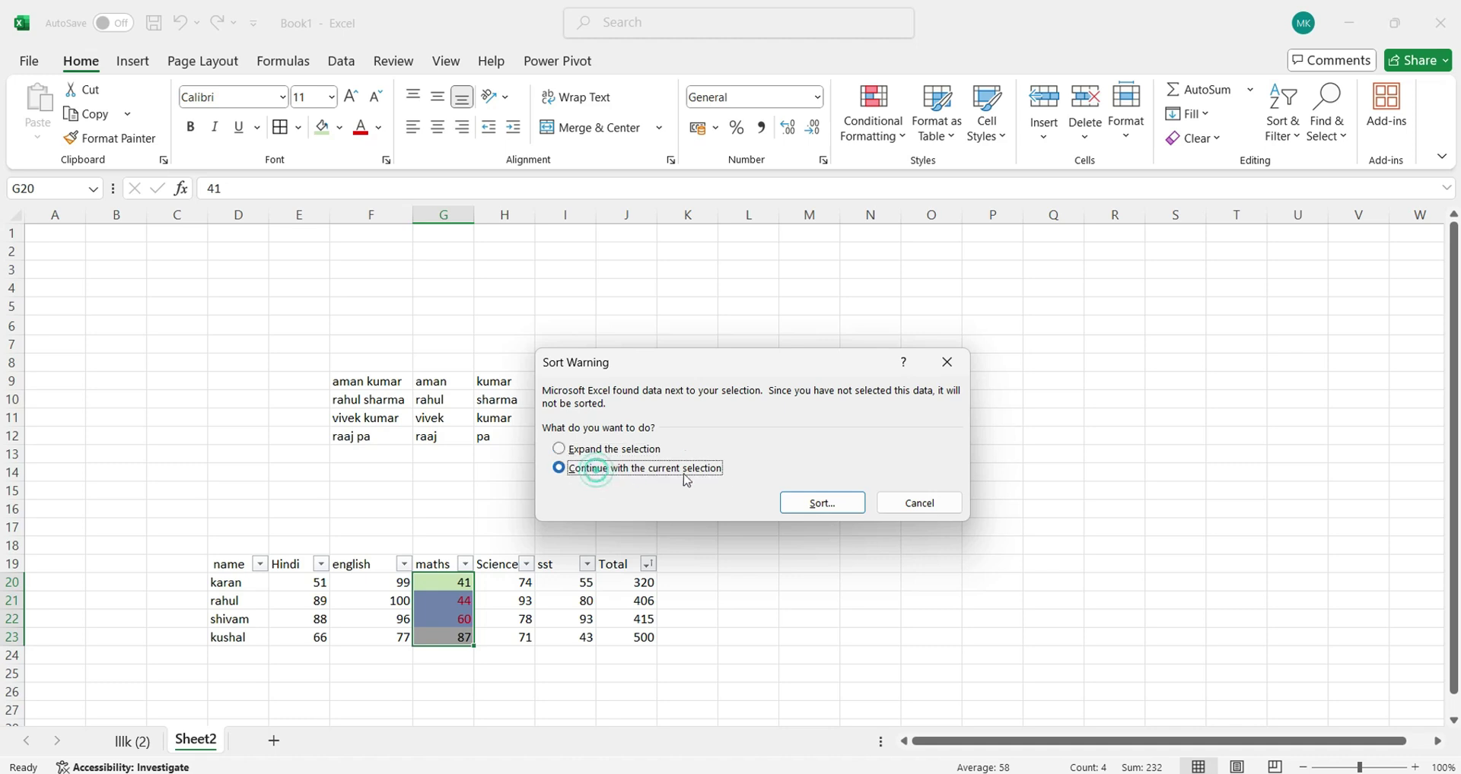
left_click(820, 503)
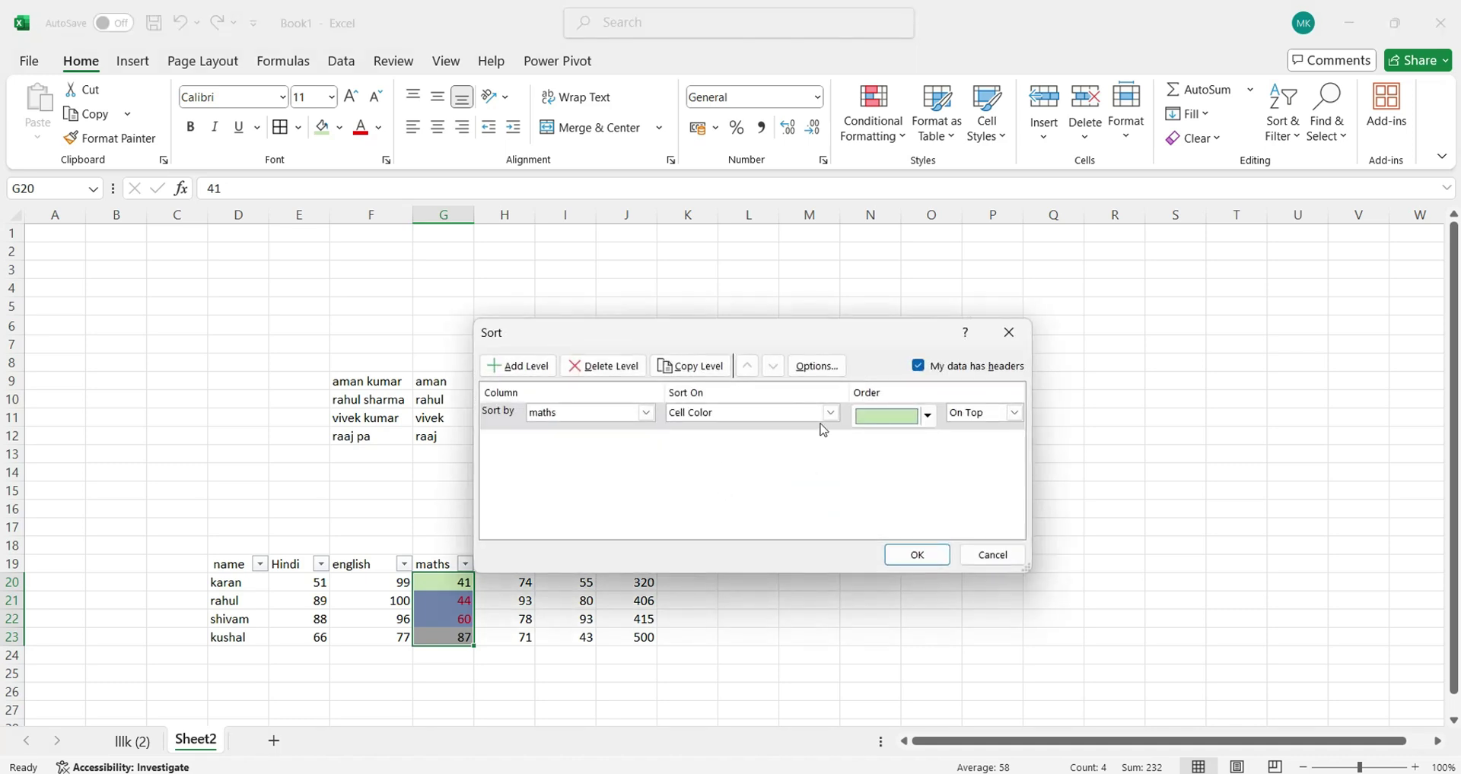
left_click(927, 415)
left_click(888, 443)
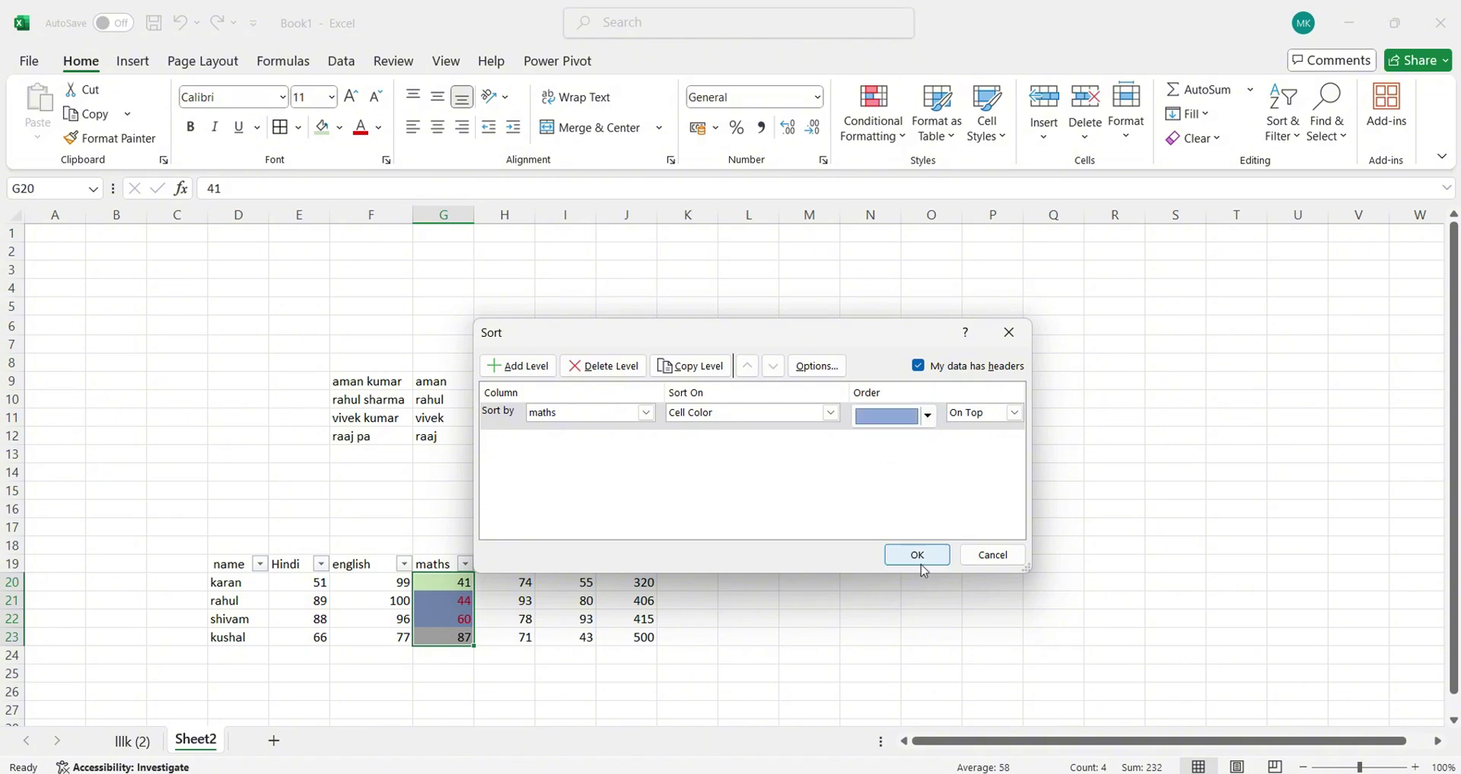
left_click(921, 564)
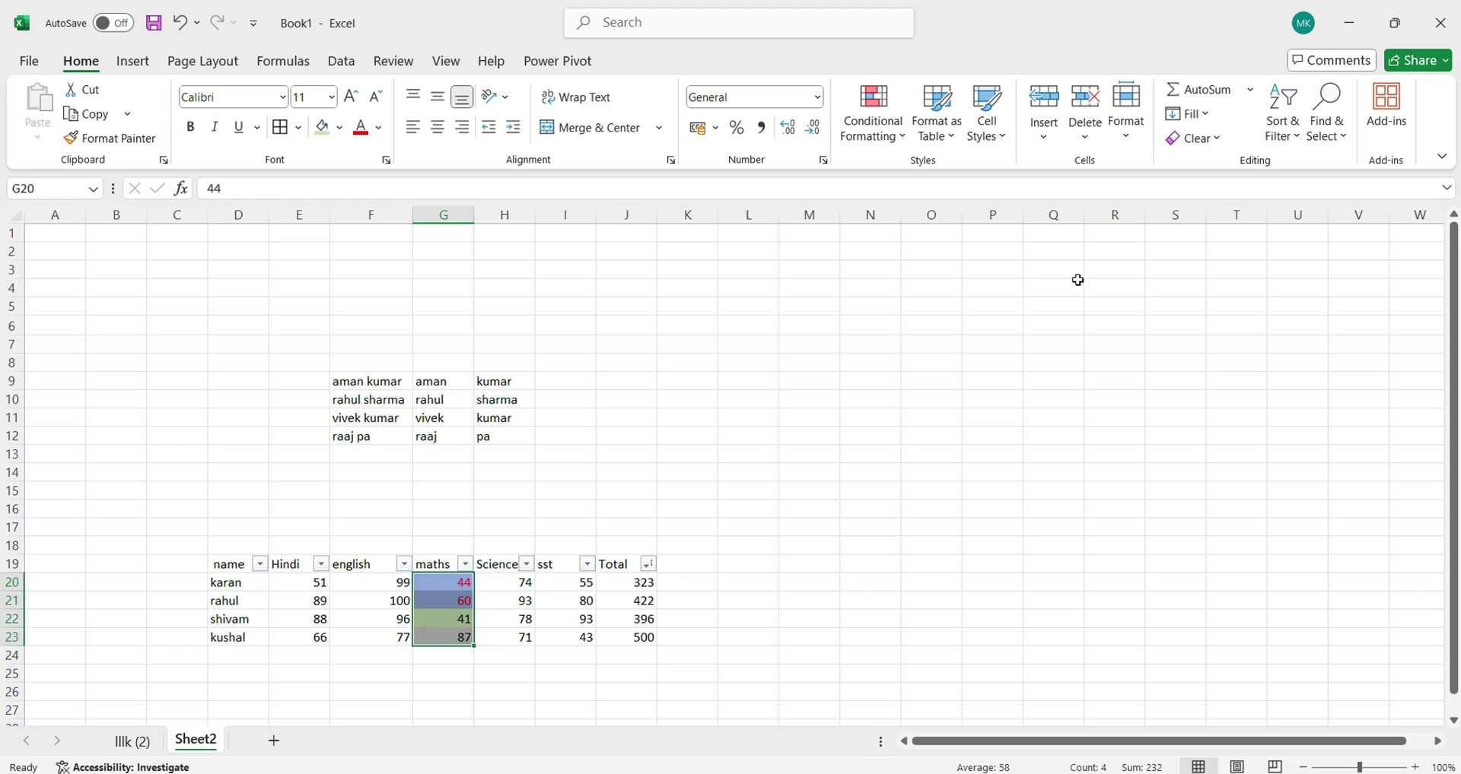
Step: Find all cells on the sheet that contain the first name shown in G10, and close the search
left_click(1316, 133)
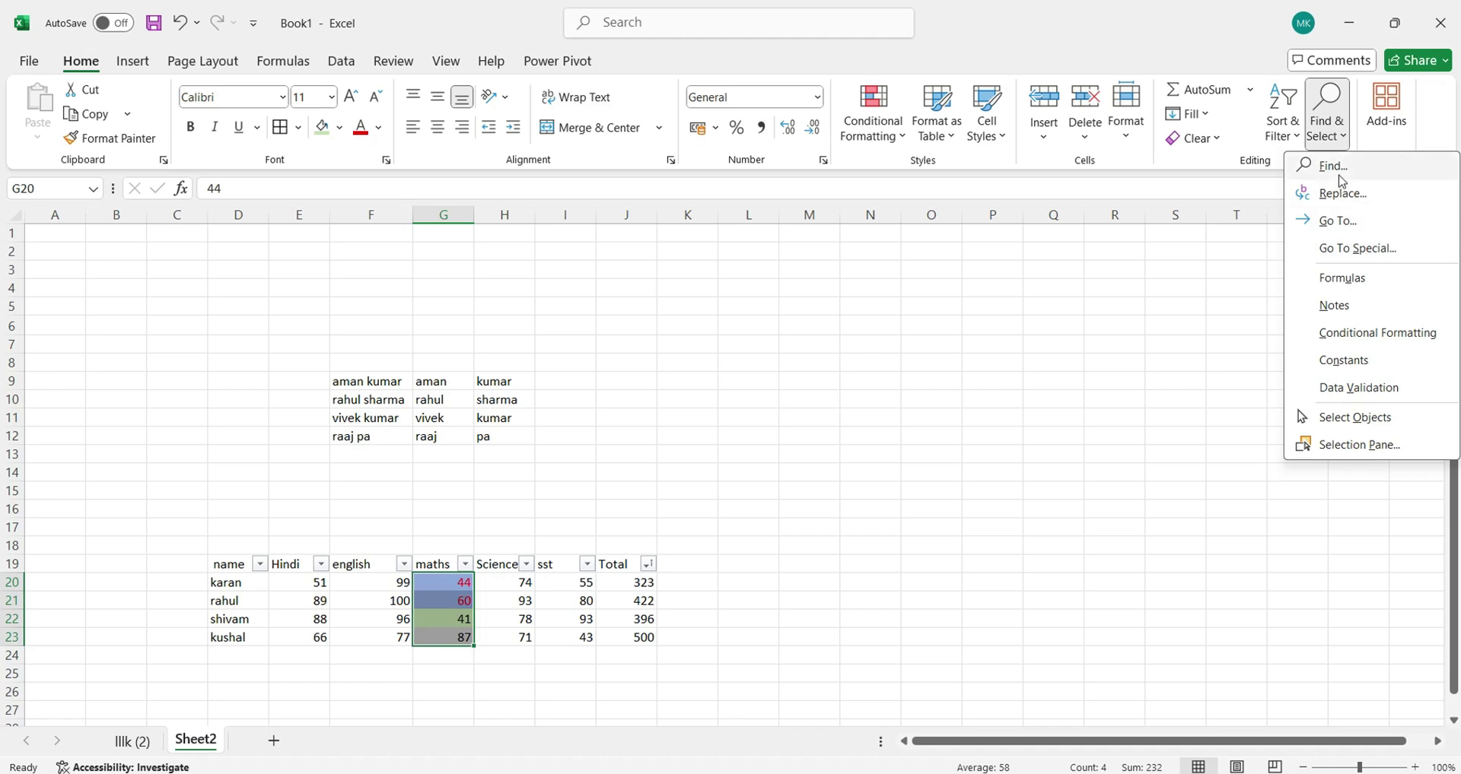
left_click(646, 453)
left_click(645, 453)
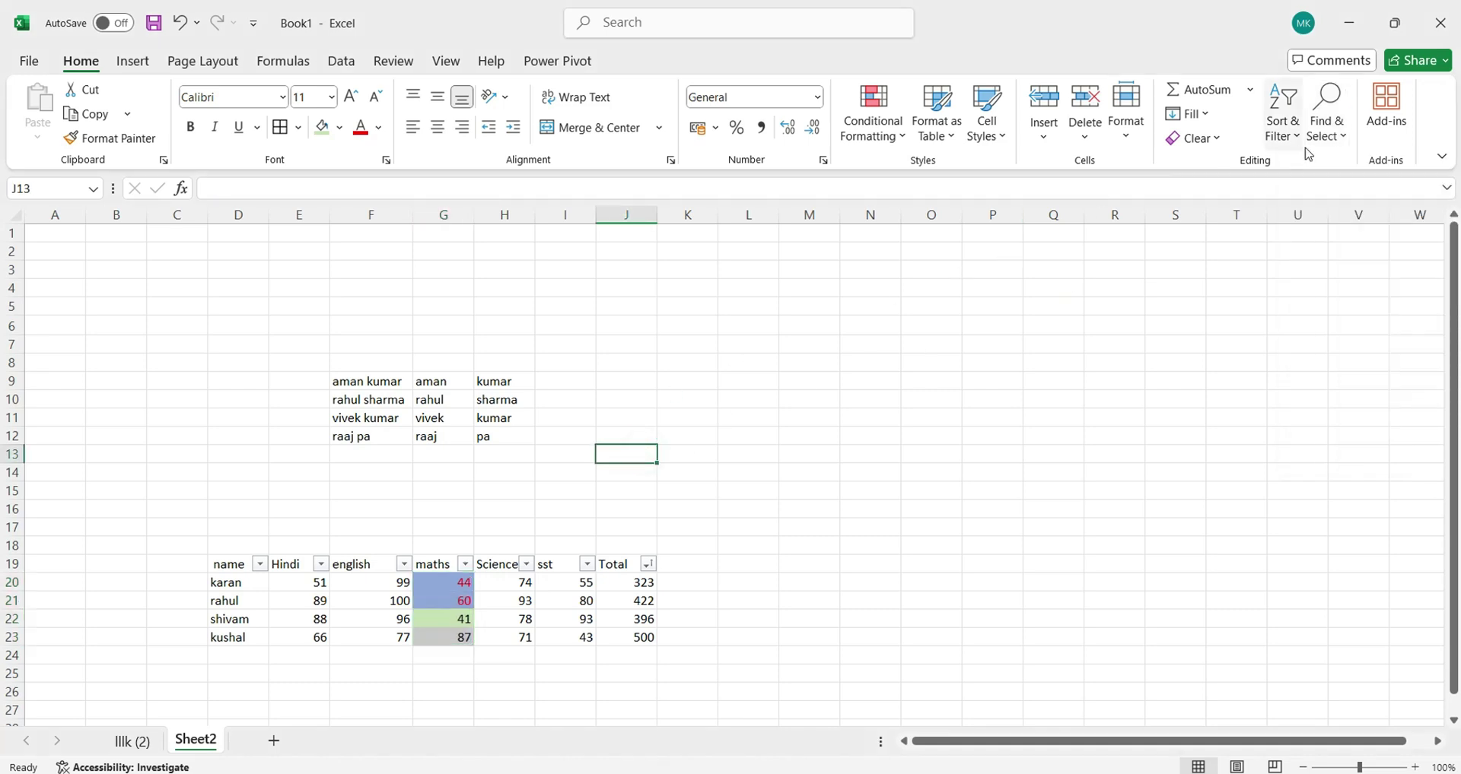
left_click(1326, 122)
left_click(1331, 171)
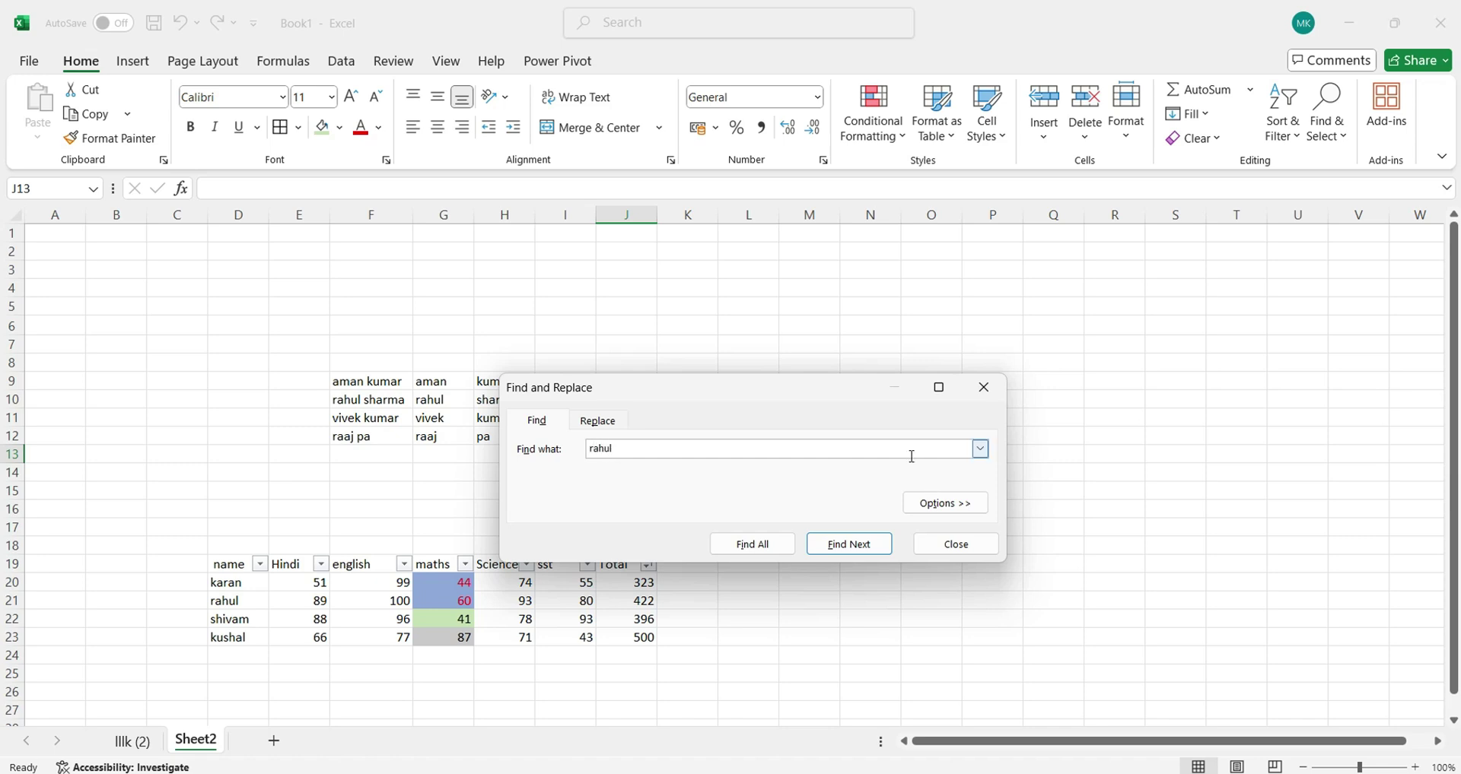
left_click(734, 542)
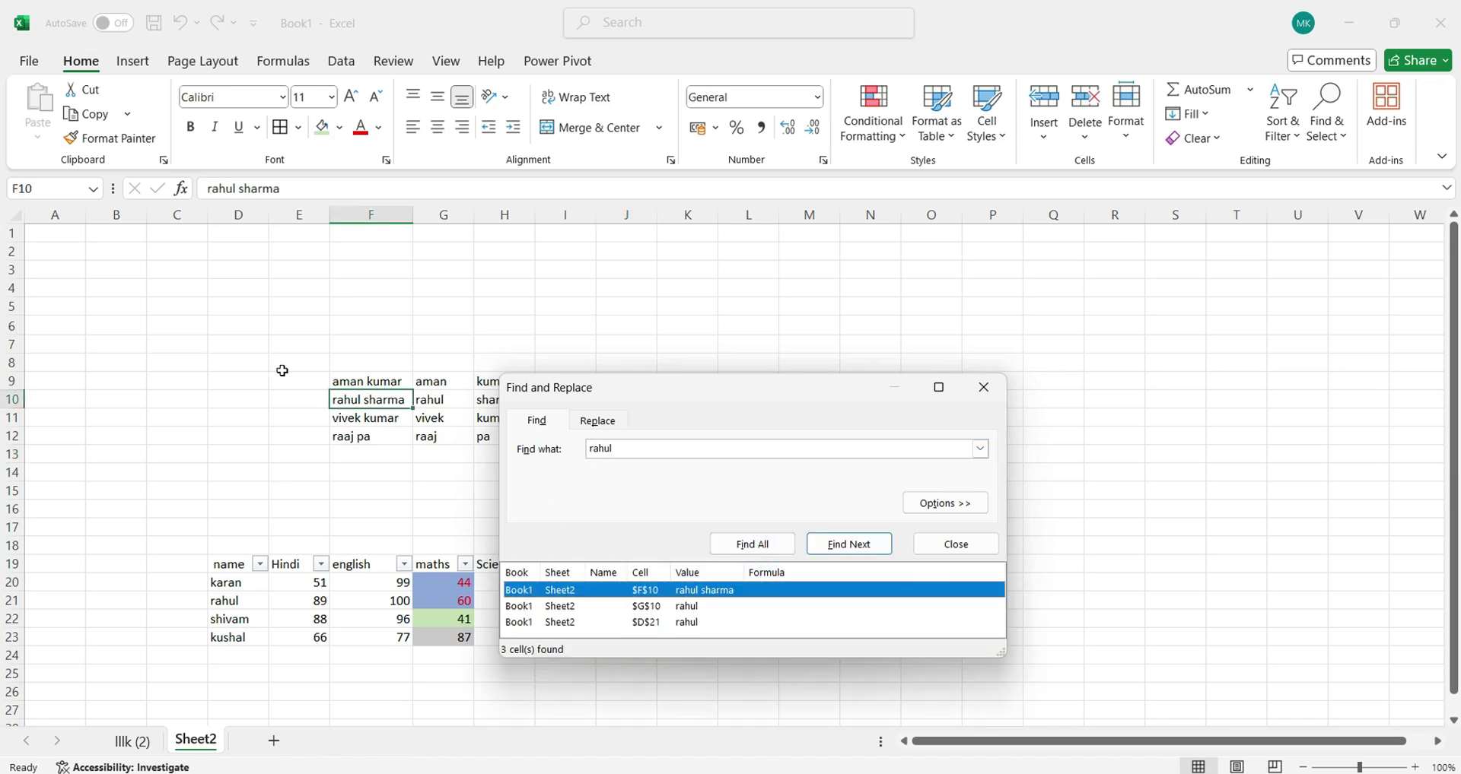
left_click(986, 389)
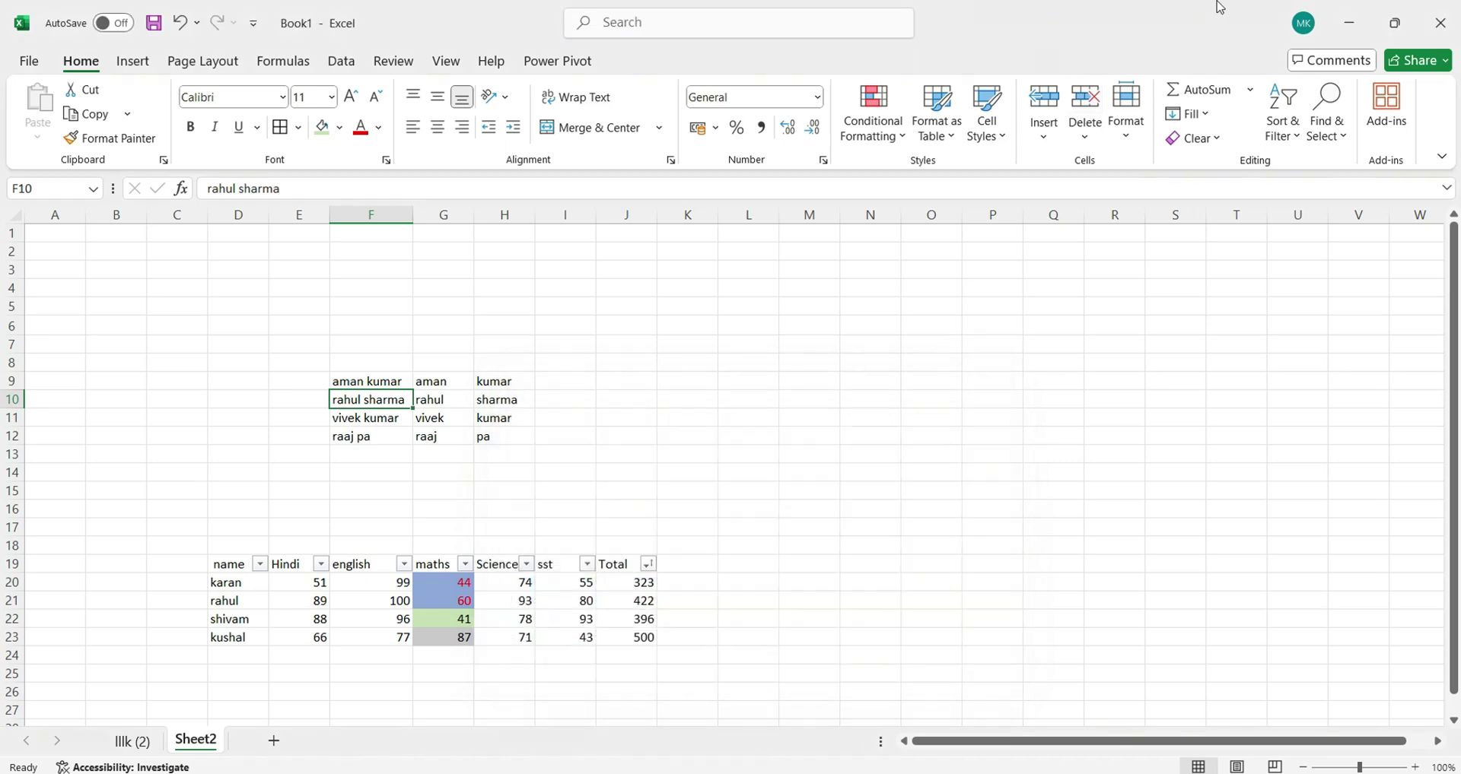
Step: Use Go To to jump to cell B2
left_click(1314, 143)
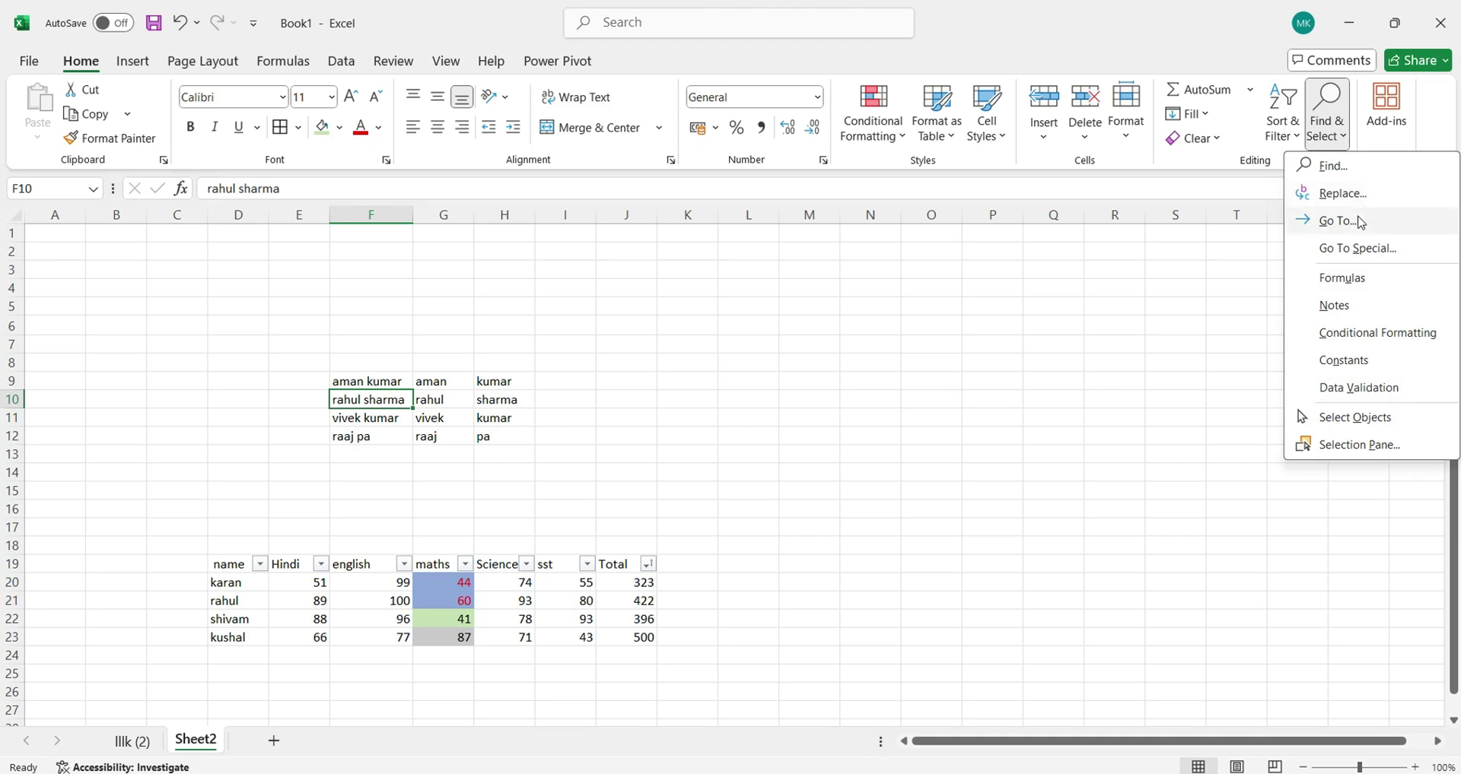
left_click(1360, 222)
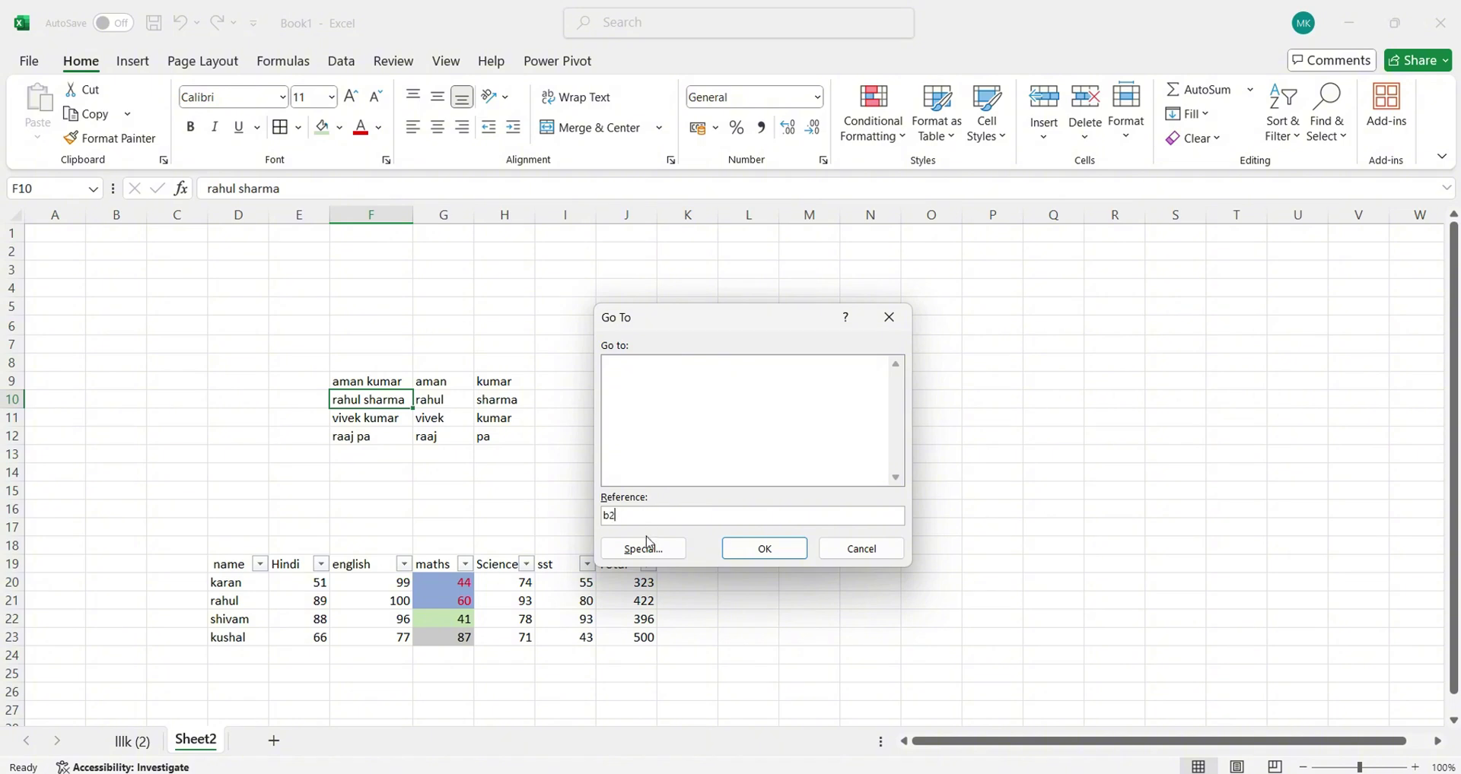
type("b2")
left_click(761, 548)
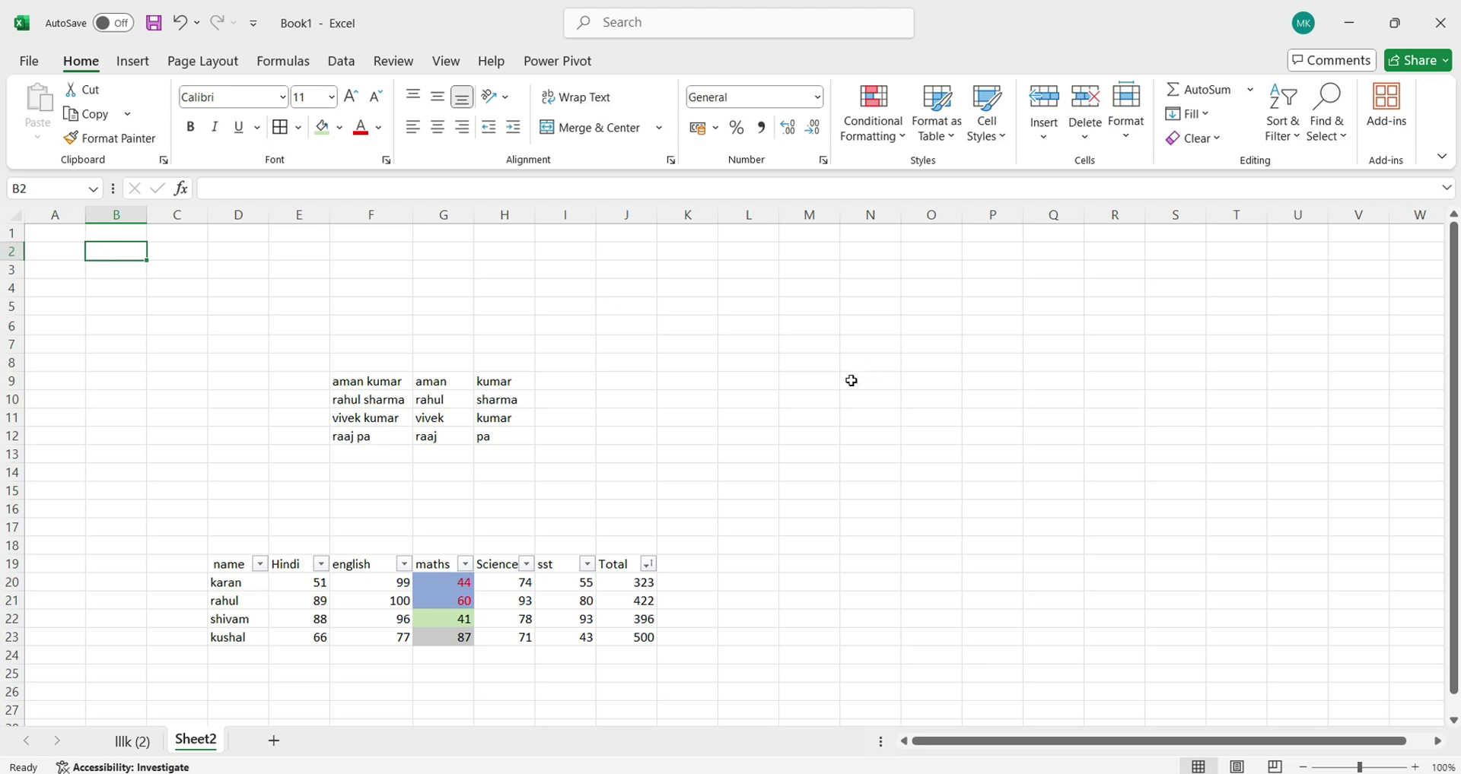
Step: Select the empty cell J12 and open the Find & Select options
left_click(623, 437)
left_click(1327, 136)
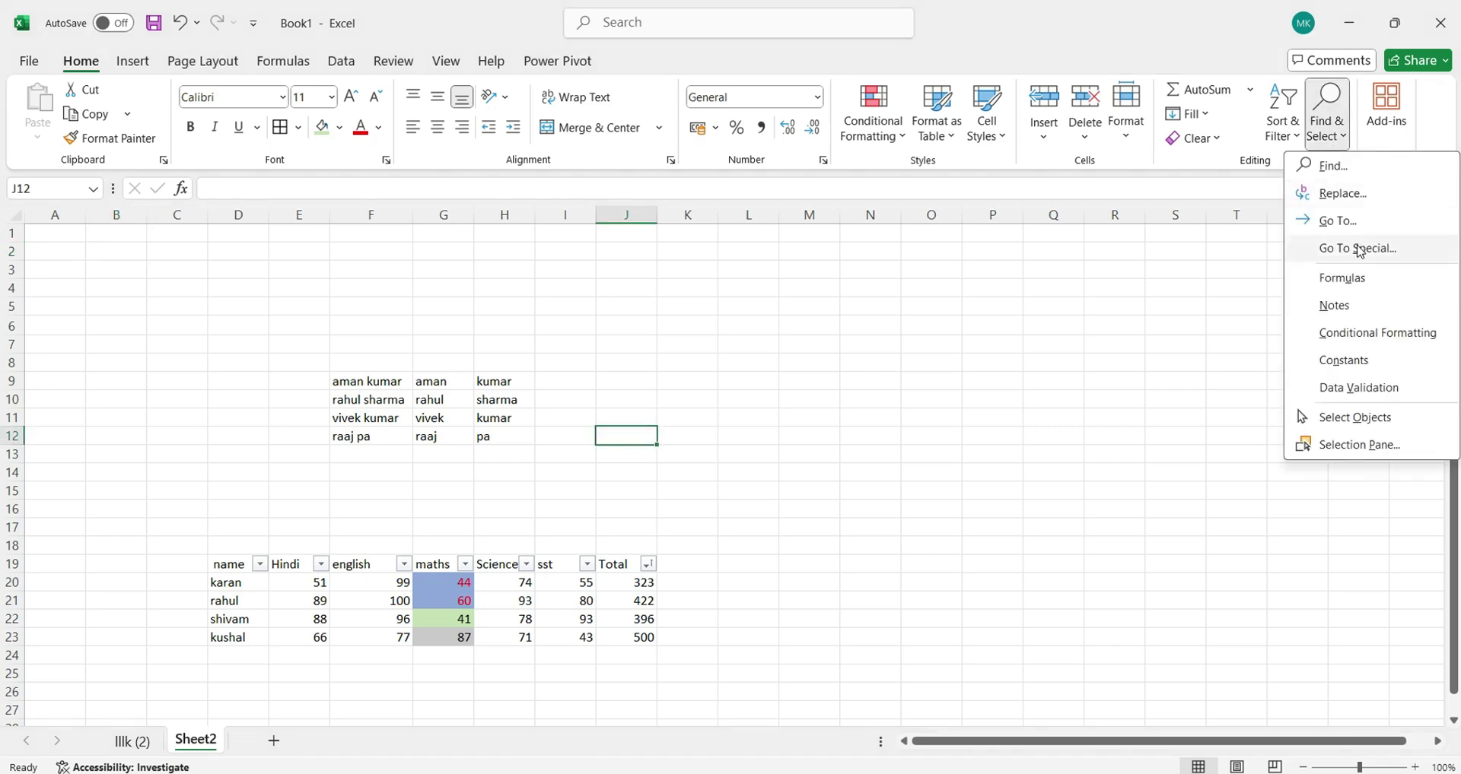